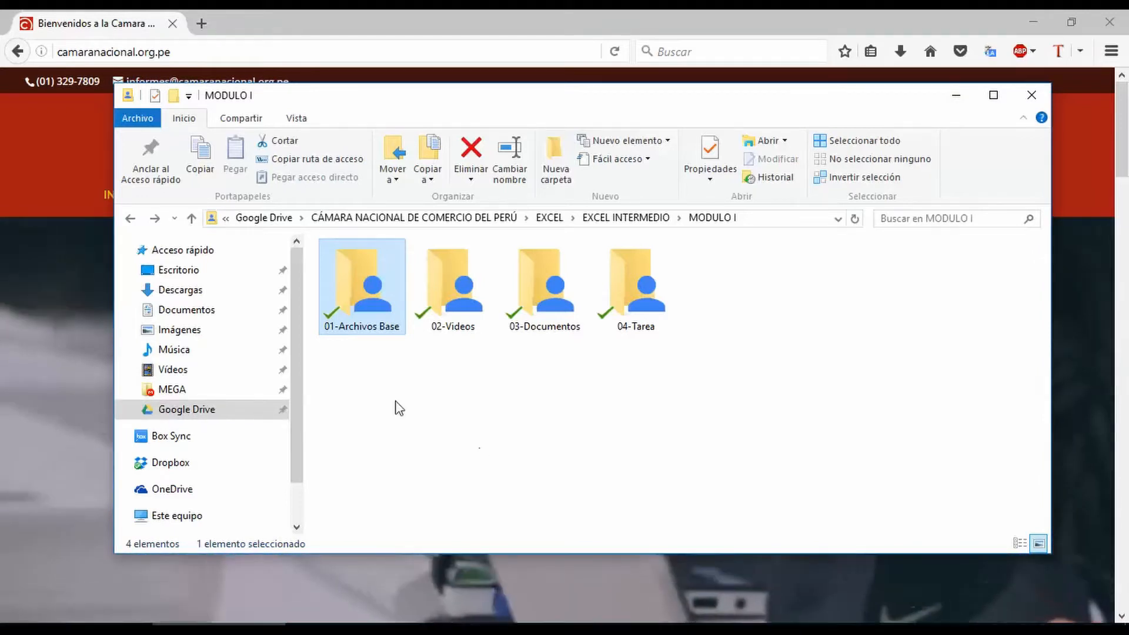
Open the workbook 01_FUNCIONES DE FECHA - EXCEL INTERMEDIO from the 01-Archivos Base folder and minimise the file window.
{"action": "double_click", "coordinate": [387, 322]}
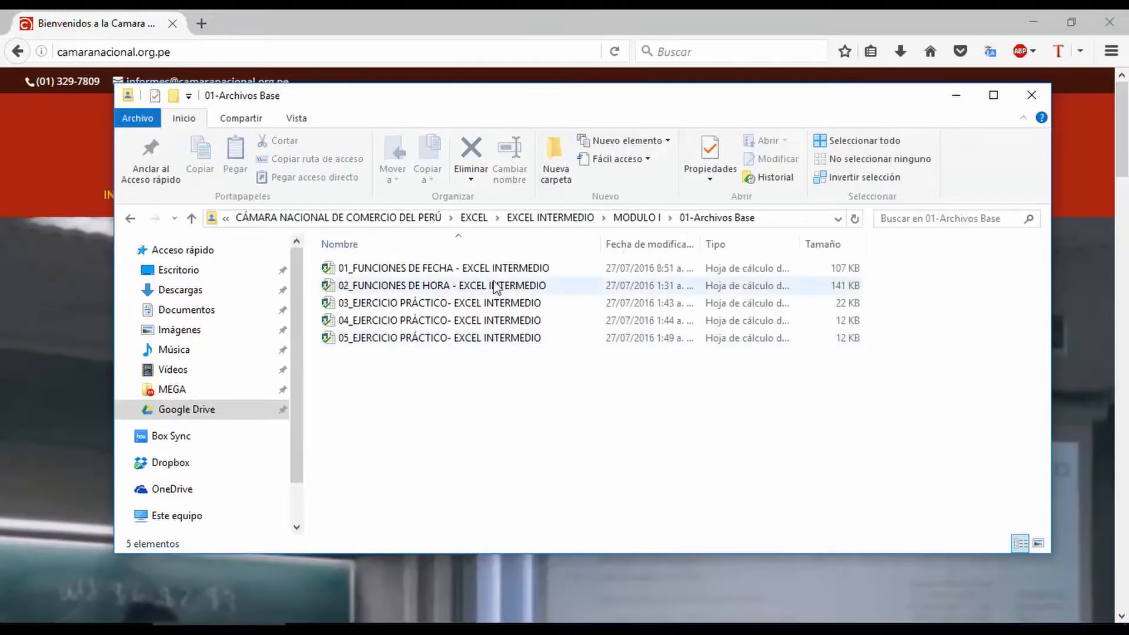
{"action": "left_click", "coordinate": [477, 268]}
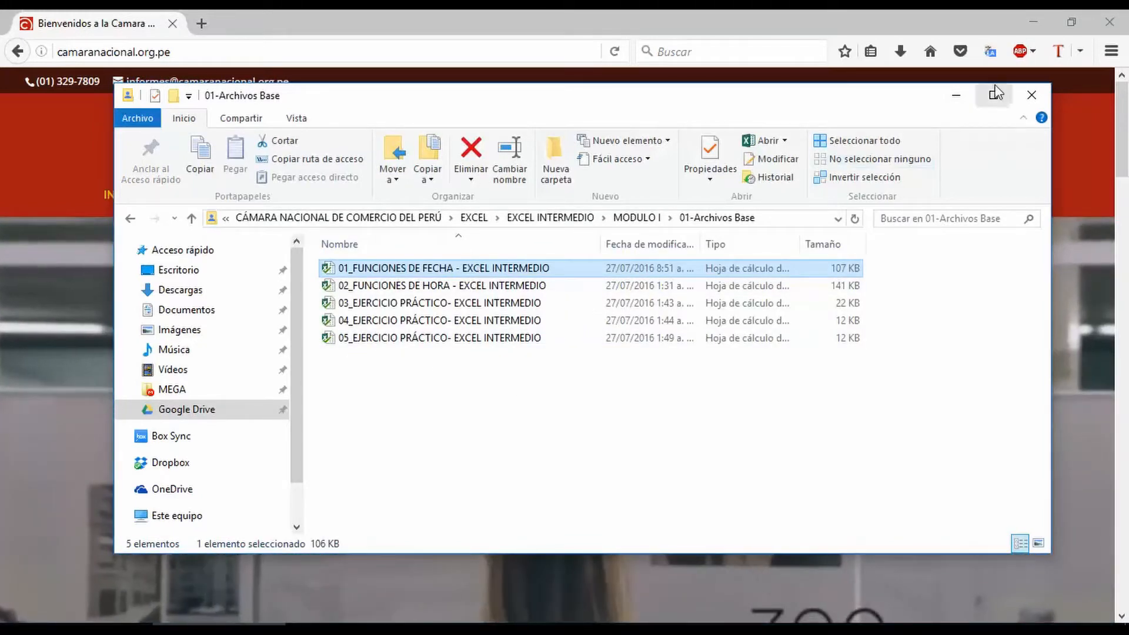
{"action": "left_click", "coordinate": [956, 95]}
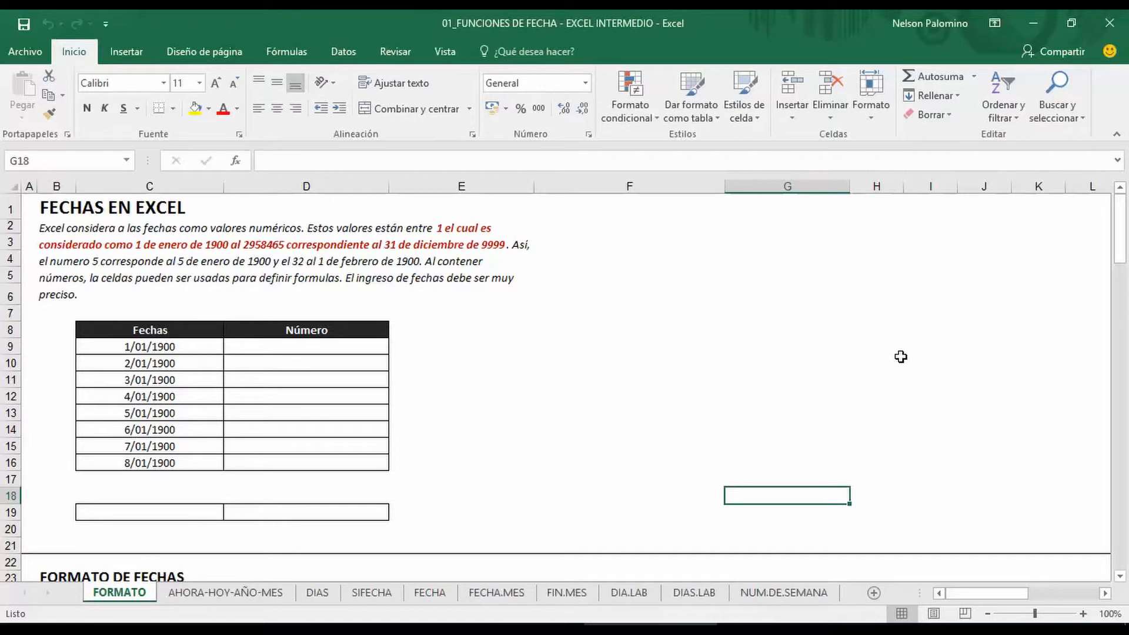
Examine the dates in C9:C16 of the Fechas table and the number format applied to cell C9.
{"action": "scroll", "coordinate": [259, 388], "scroll_direction": "down", "scroll_amount": 1}
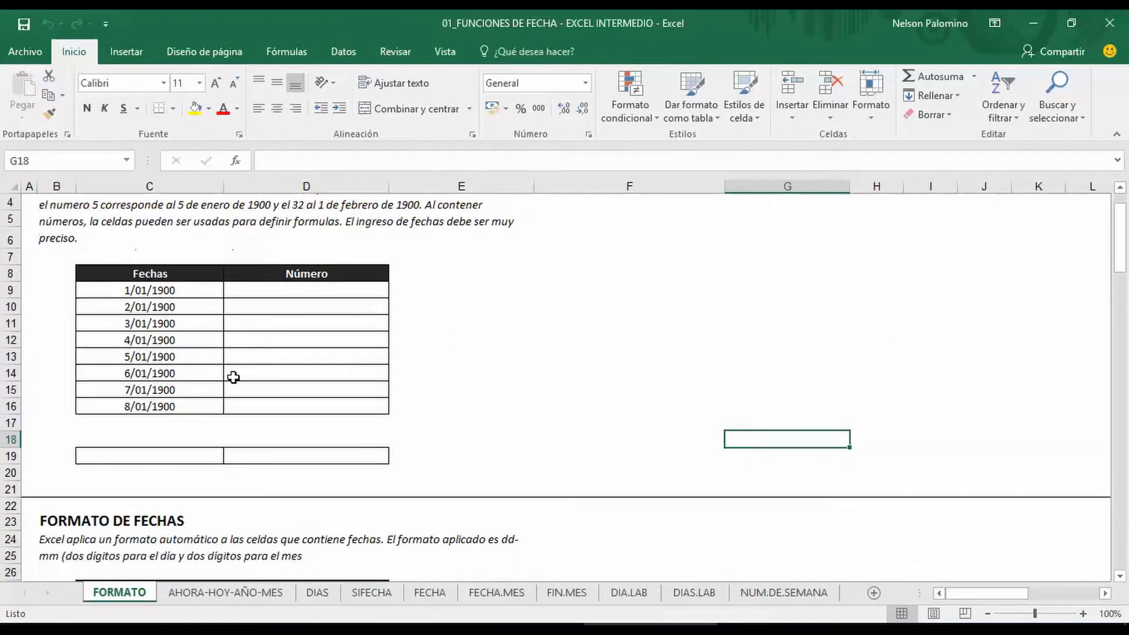
{"action": "scroll", "coordinate": [201, 336], "scroll_direction": "up", "scroll_amount": 1}
{"action": "left_click_drag", "start_coordinate": [217, 347], "coordinate": [182, 461]}
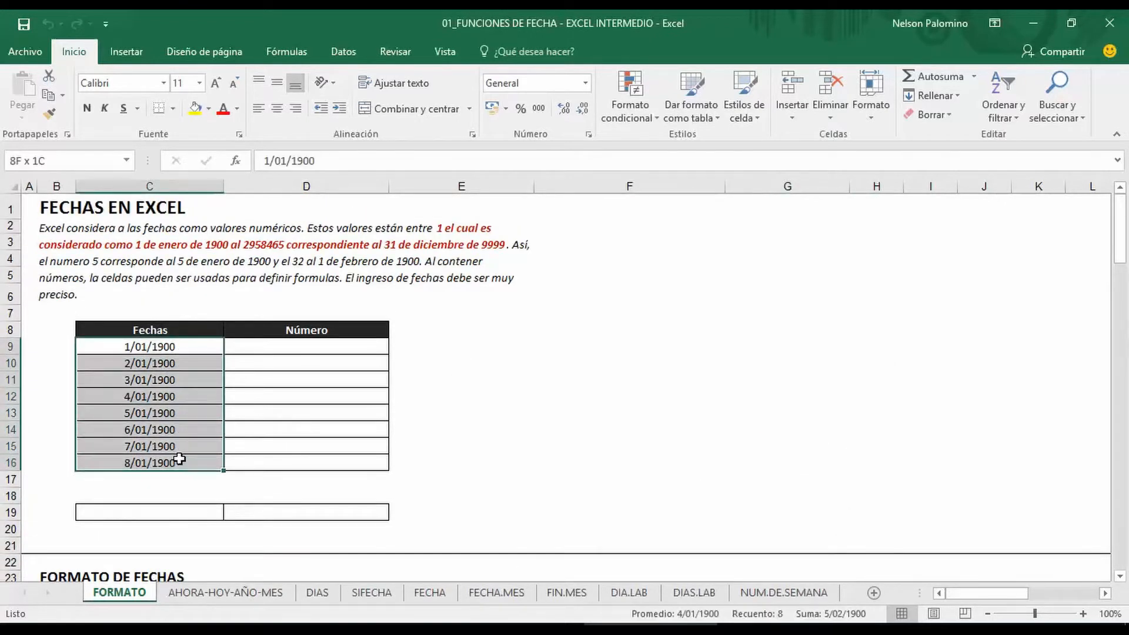
{"action": "left_click", "coordinate": [601, 404]}
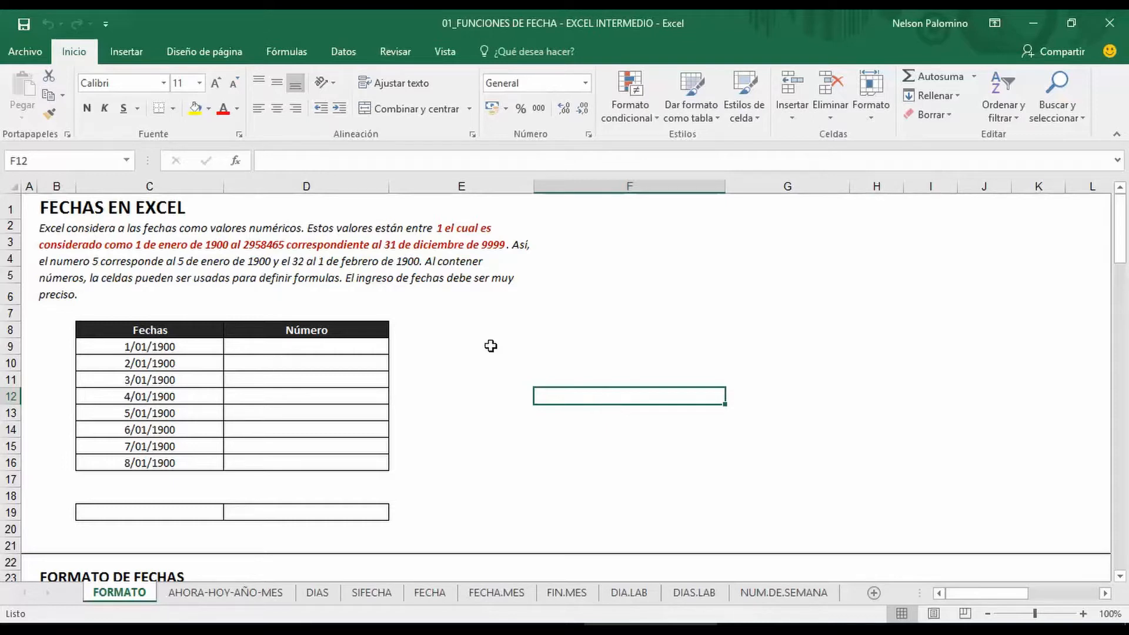
{"action": "left_click", "coordinate": [143, 350]}
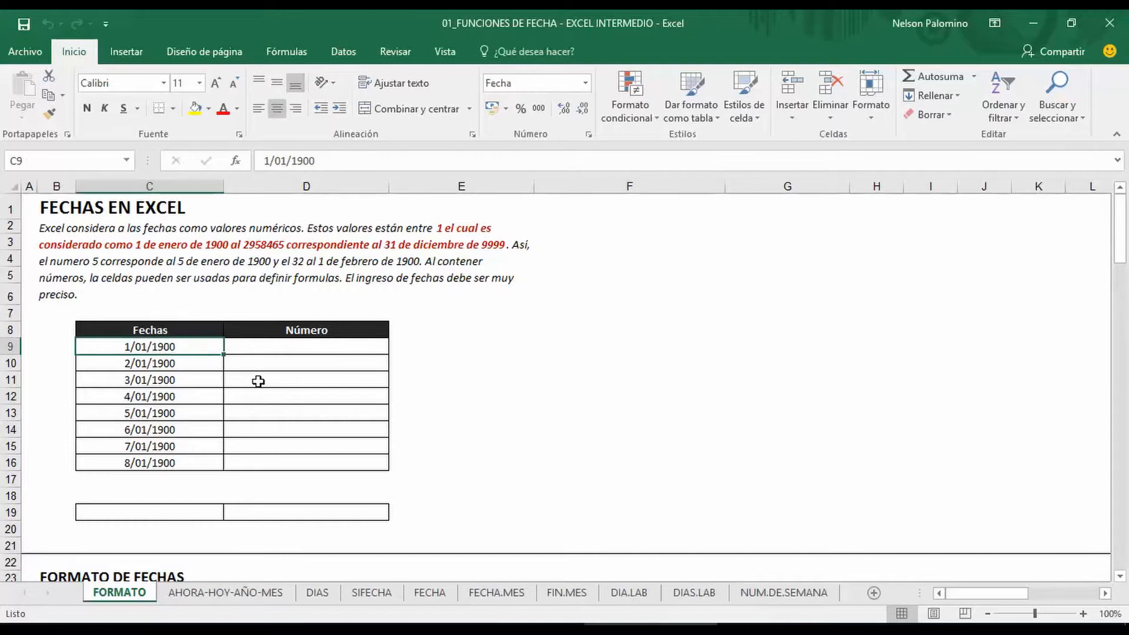
{"action": "left_click_drag", "start_coordinate": [193, 347], "coordinate": [482, 109]}
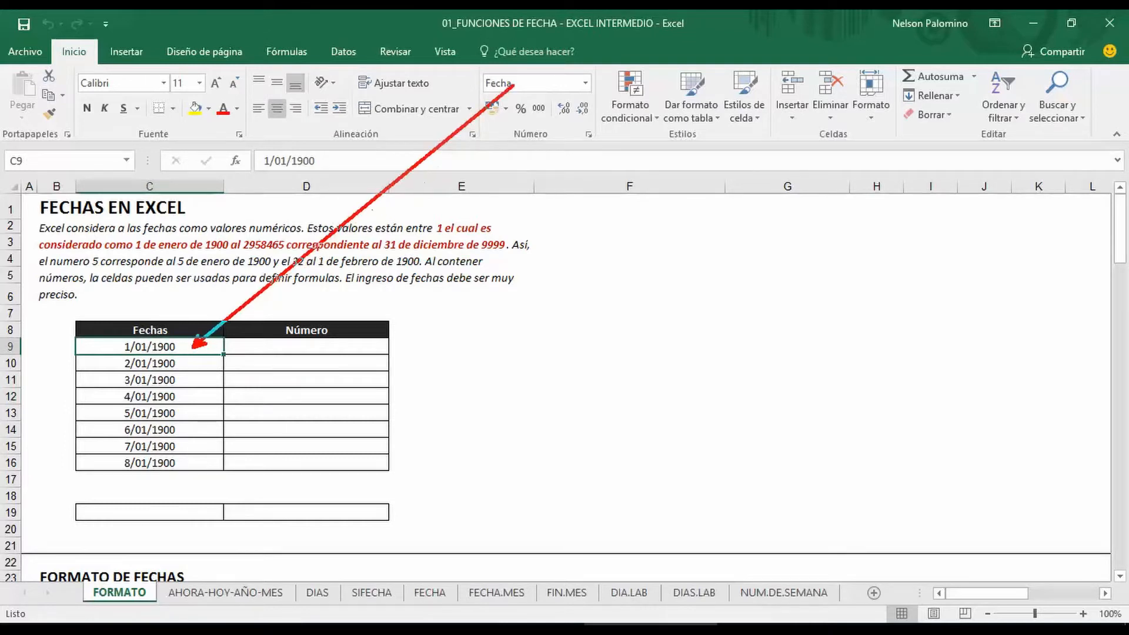
{"action": "left_click_drag", "start_coordinate": [473, 61], "coordinate": [599, 106]}
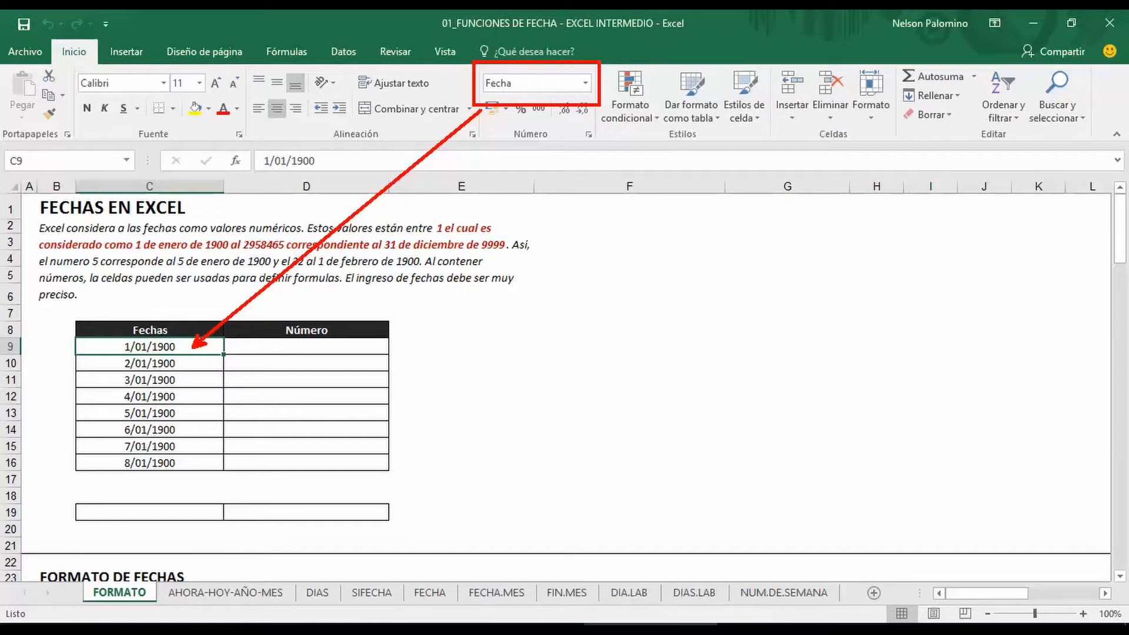
{"action": "key", "text": "Escape"}
Switch cell C9 to the General number format to read its serial number, and return it to Fecha corta.
{"action": "left_click", "coordinate": [587, 86]}
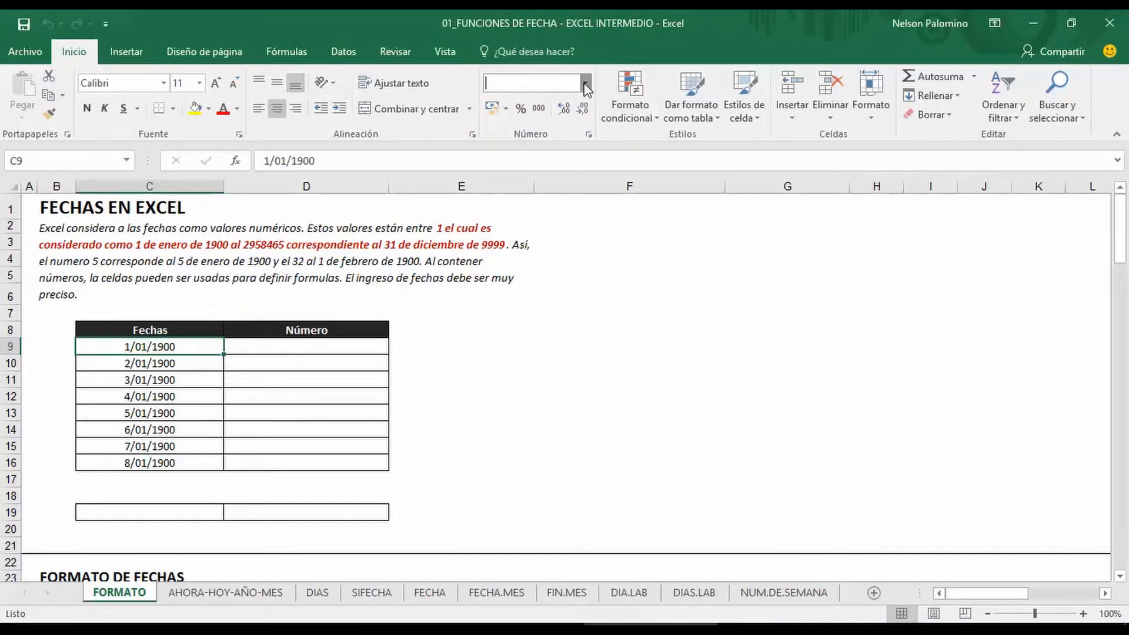
{"action": "left_click", "coordinate": [583, 112]}
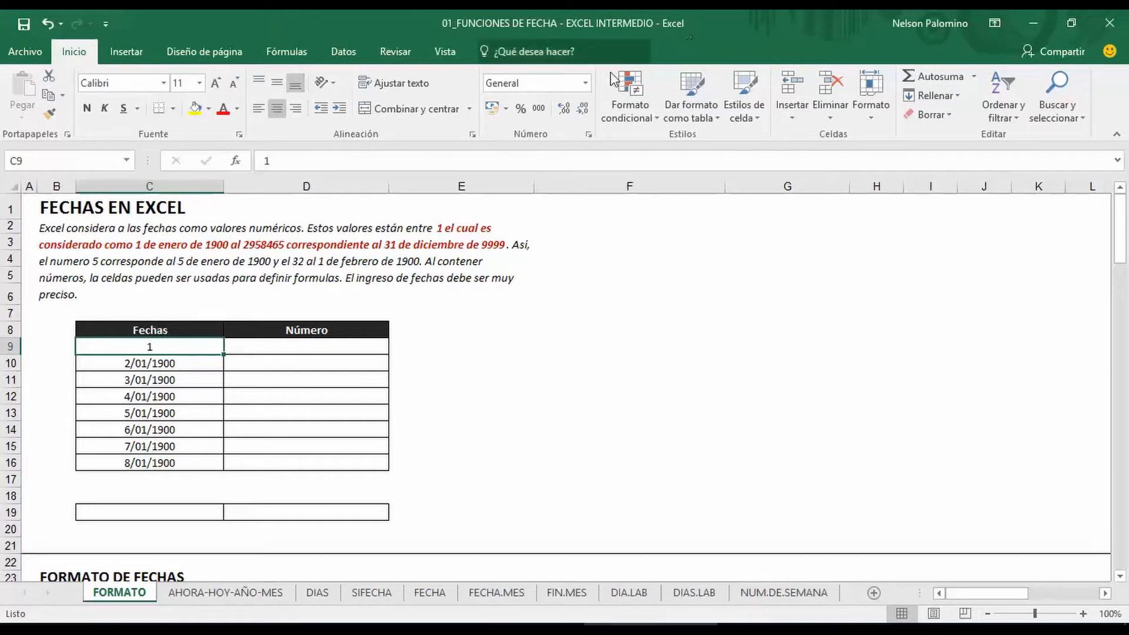
{"action": "left_click", "coordinate": [585, 83]}
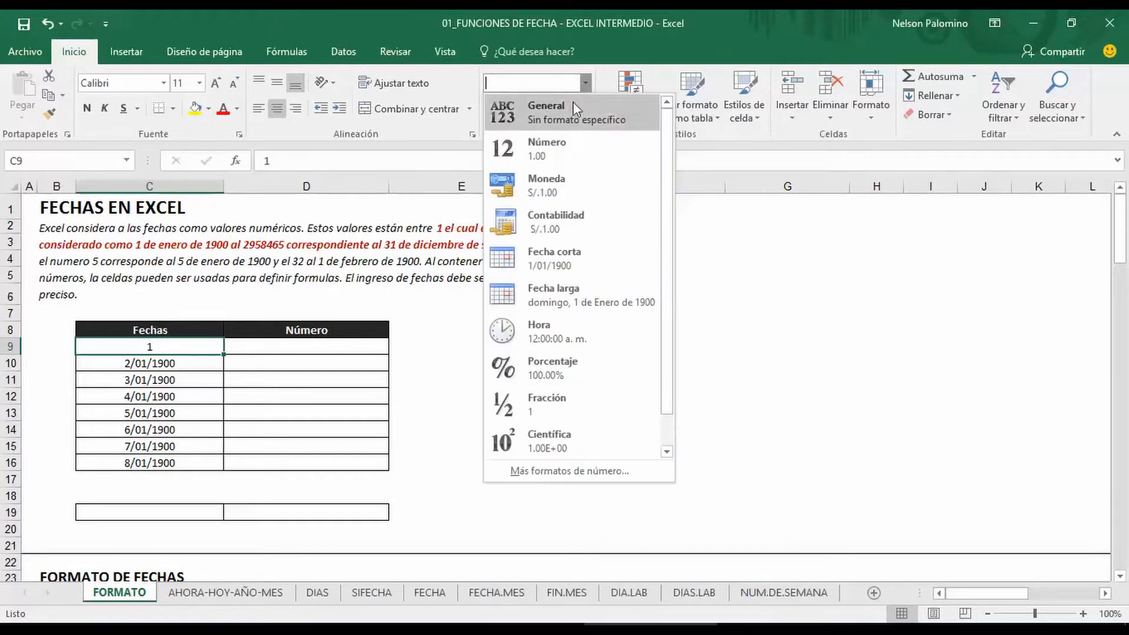
{"action": "left_click", "coordinate": [548, 258]}
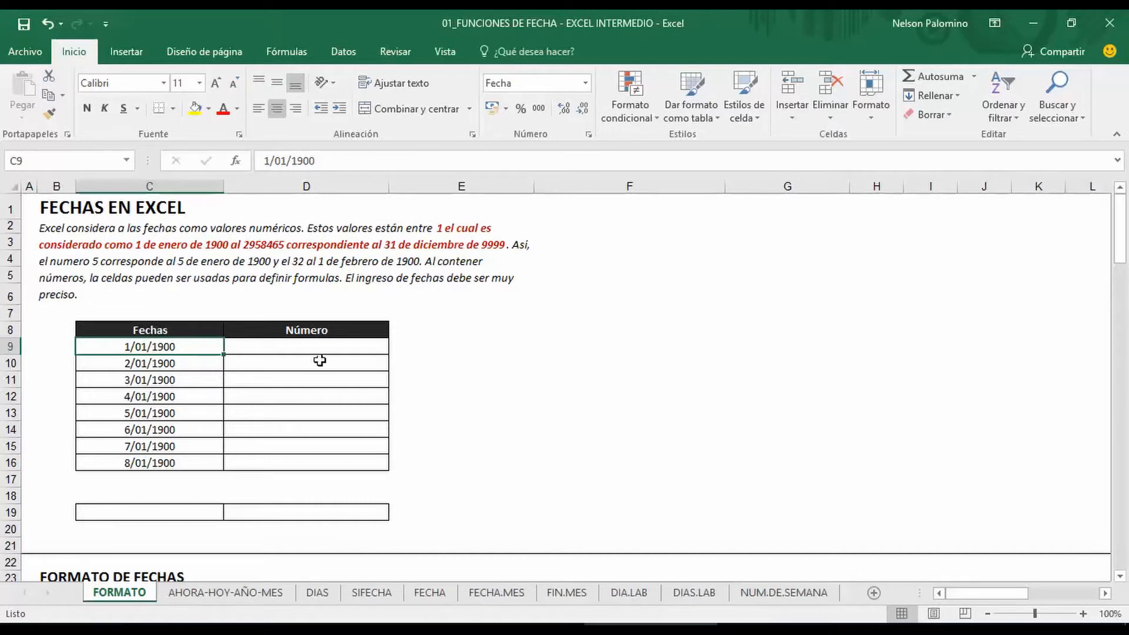
Check the remaining dates in C10 to C15 of the Fechas column one by one.
{"action": "left_click", "coordinate": [201, 362]}
{"action": "left_click", "coordinate": [194, 381]}
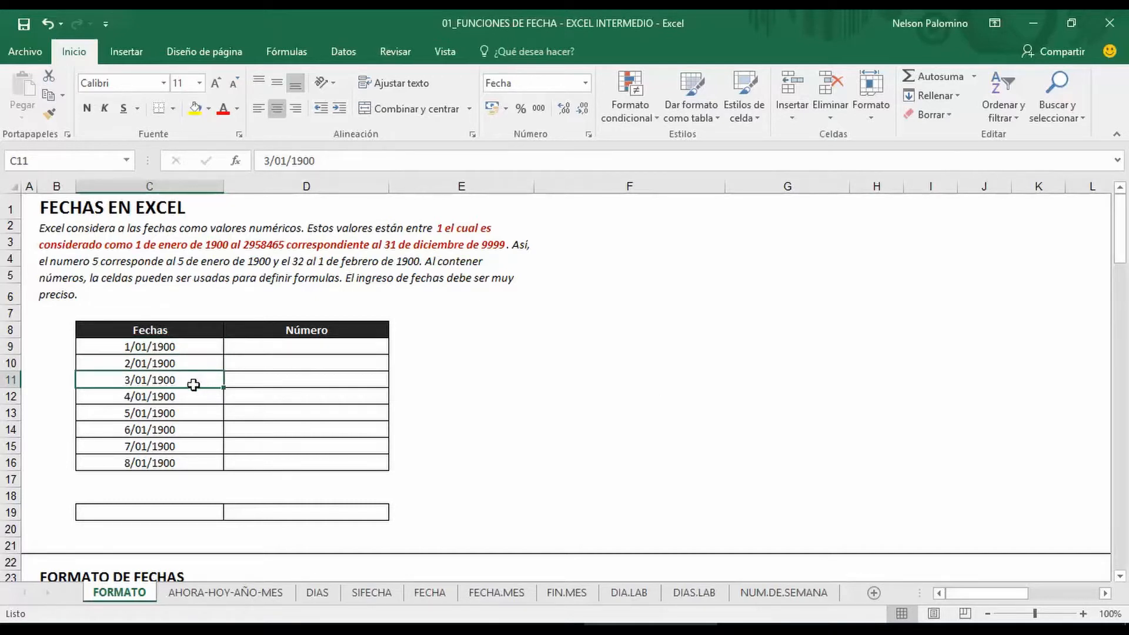
{"action": "left_click", "coordinate": [185, 397]}
{"action": "left_click", "coordinate": [181, 413]}
{"action": "left_click", "coordinate": [178, 429]}
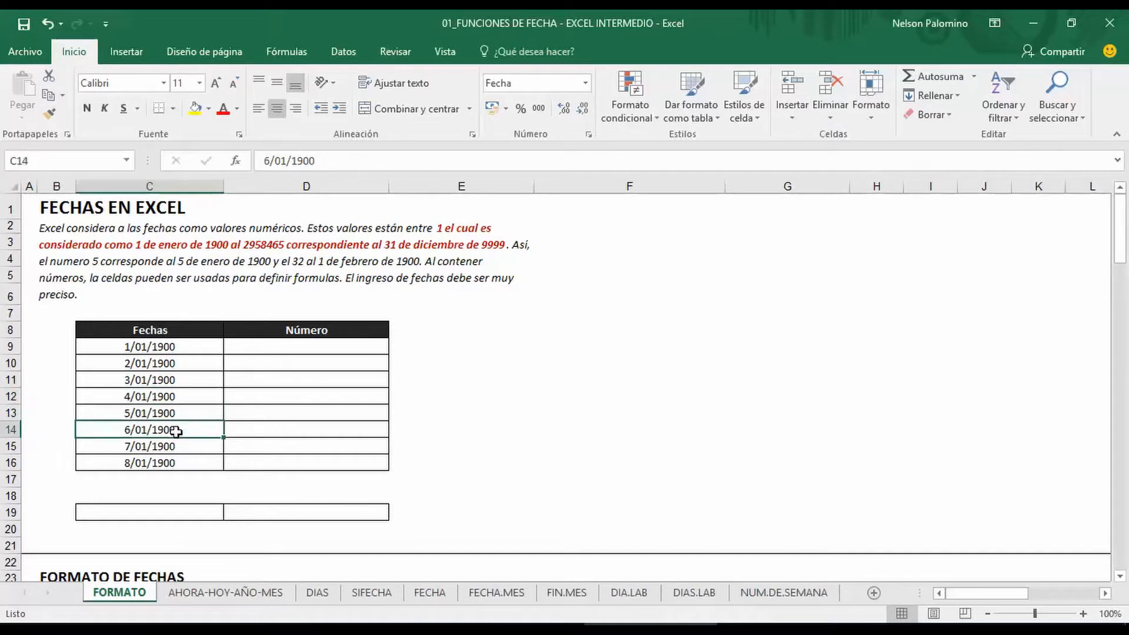
{"action": "left_click", "coordinate": [180, 446]}
Enter 1 in D9 and fill the Número column down to D16 as the series 1 to 8.
{"action": "left_click", "coordinate": [317, 347]}
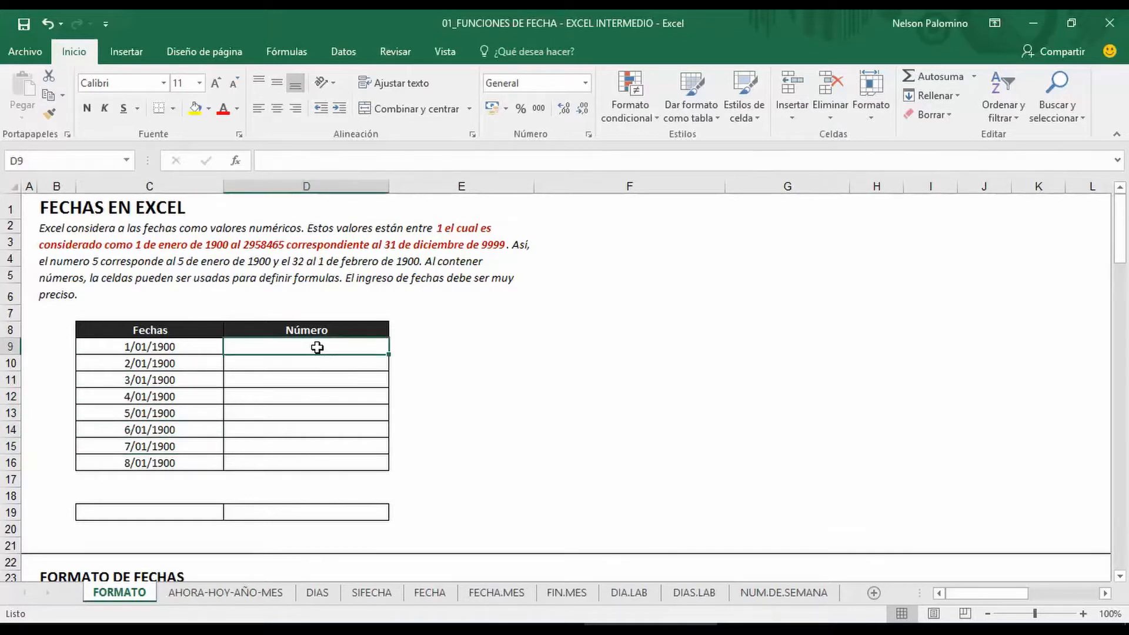
{"action": "type", "text": "1"}
{"action": "key", "text": "Return"}
{"action": "left_click", "coordinate": [317, 347]}
{"action": "left_click_drag", "start_coordinate": [389, 354], "coordinate": [390, 469]}
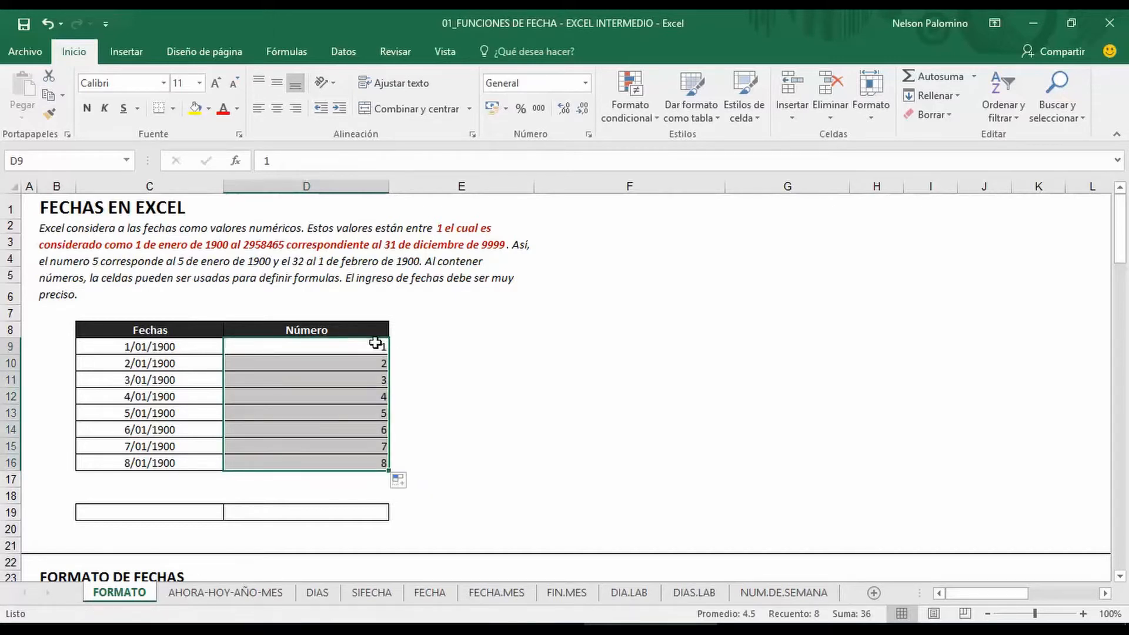
Format the numbers in D9:D16 as Fecha corta to compare them with the dates, and return them to General.
{"action": "left_click_drag", "start_coordinate": [373, 353], "coordinate": [376, 462]}
{"action": "left_click", "coordinate": [583, 82]}
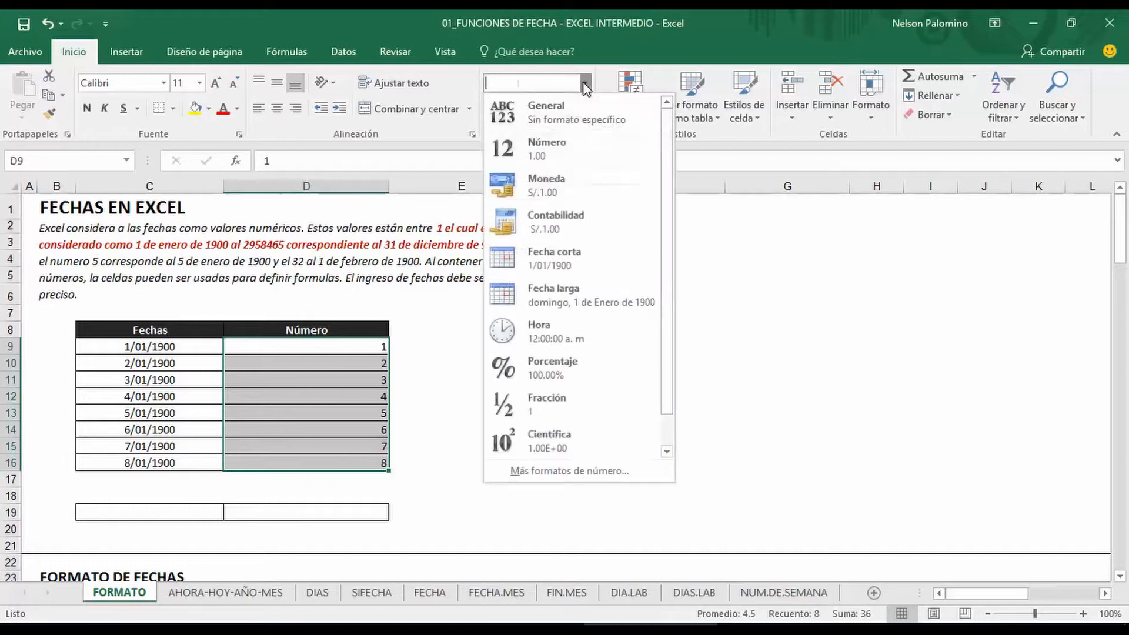
{"action": "left_click", "coordinate": [568, 253]}
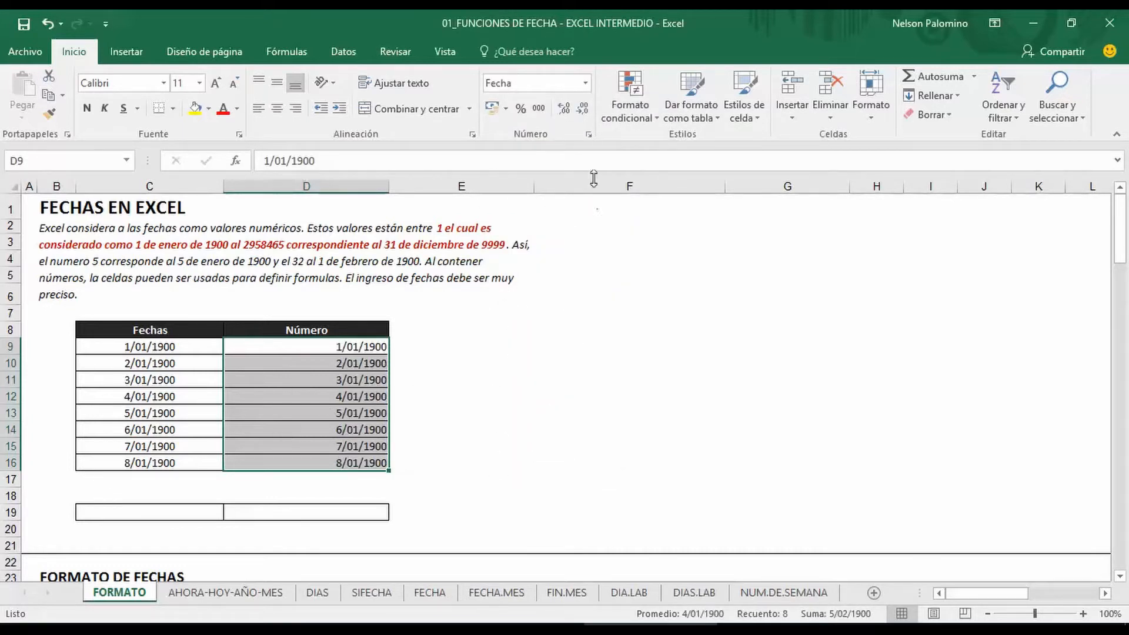
{"action": "left_click", "coordinate": [585, 83]}
{"action": "left_click", "coordinate": [581, 108]}
{"action": "left_click", "coordinate": [646, 405]}
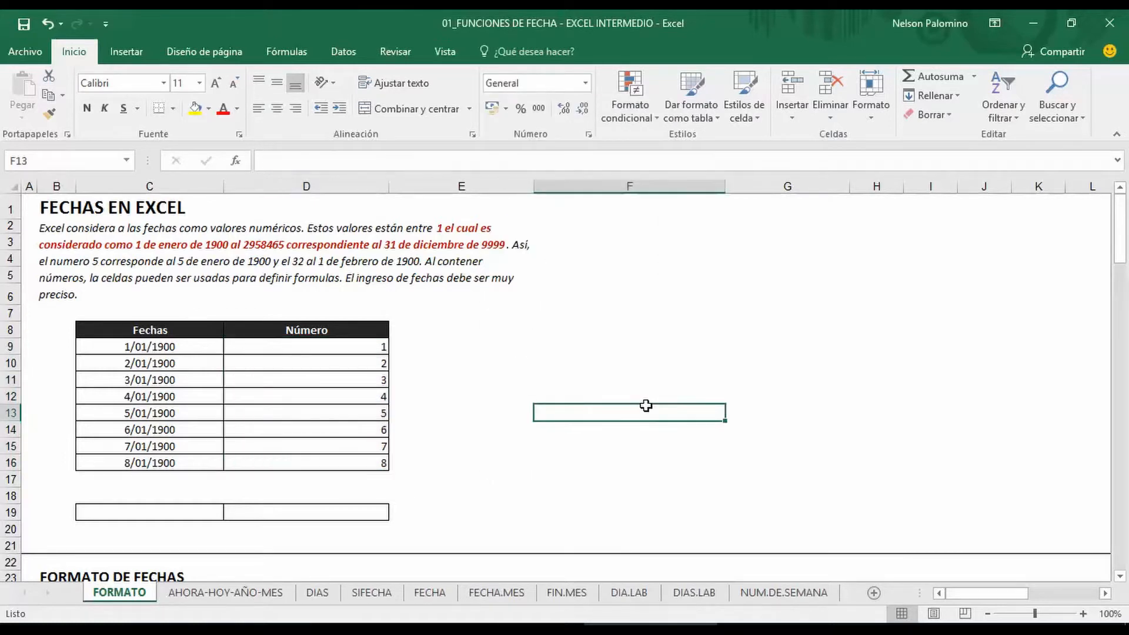
Enter the date 01/02/1900 in cell C19.
{"action": "left_click", "coordinate": [215, 514]}
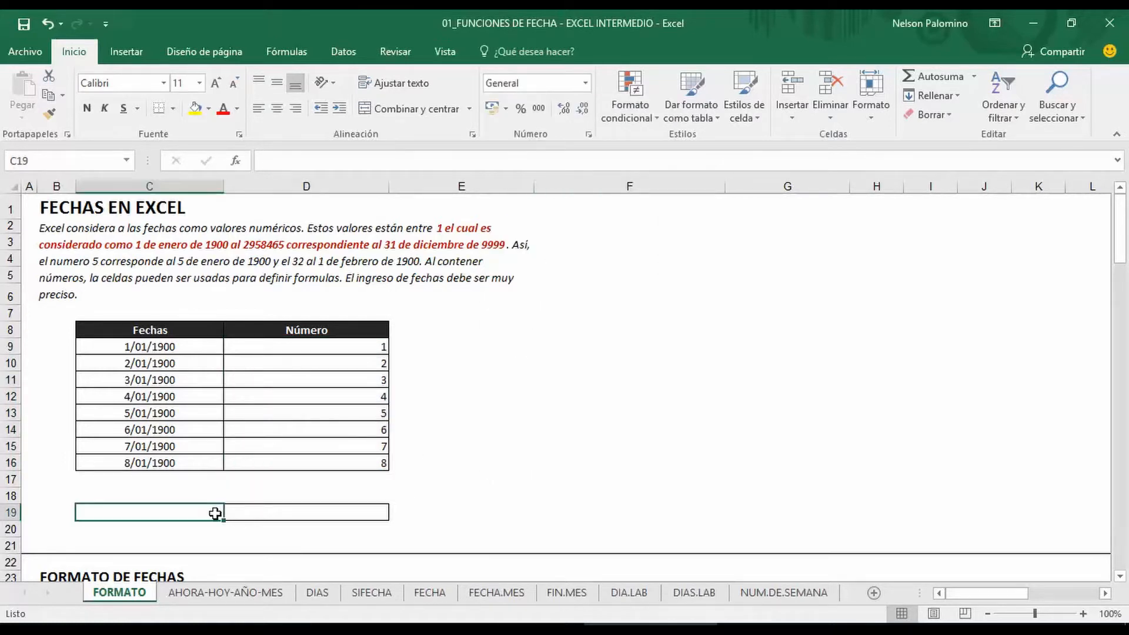
{"action": "type", "text": "01/02/19"}
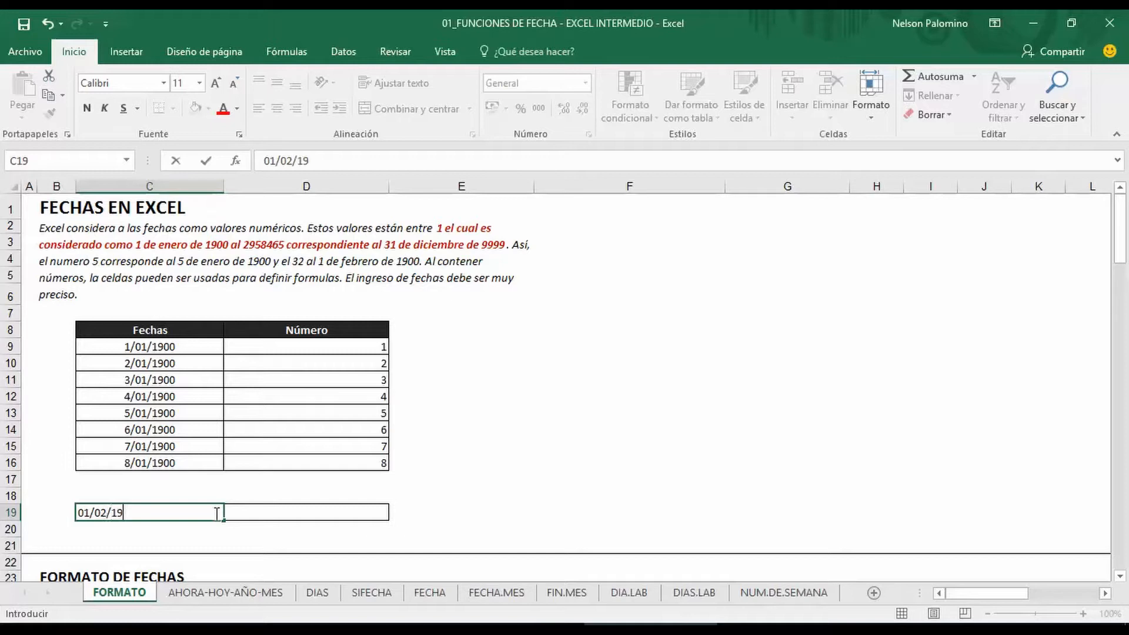
{"action": "key", "text": "Return"}
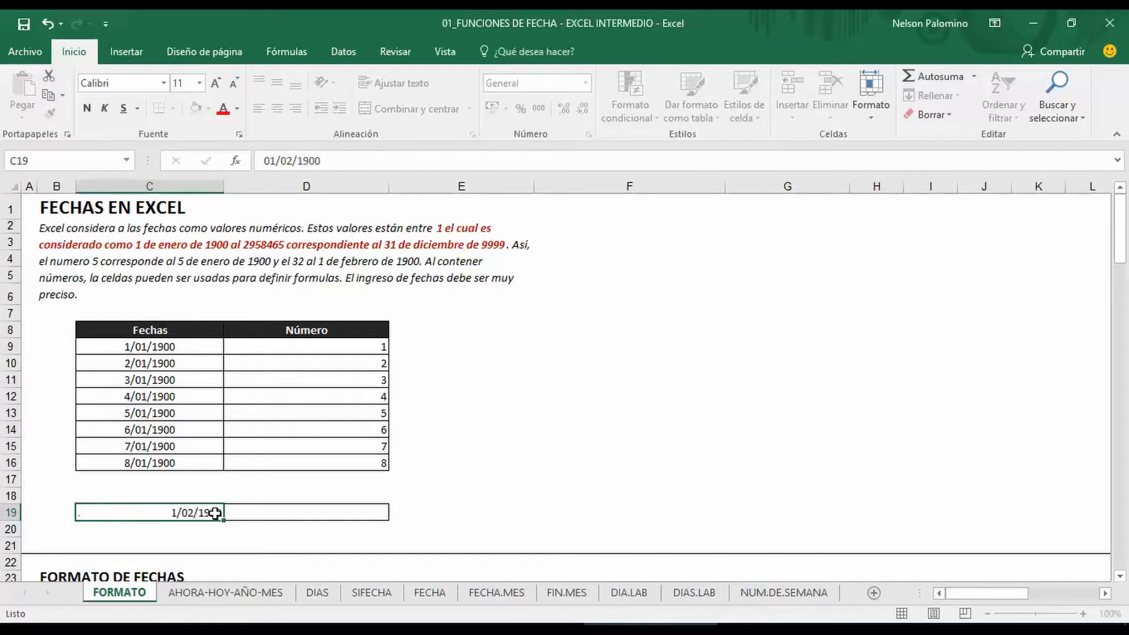
Try the General number format on C19 to read its serial number, and record 32 beside it in D19.
{"action": "left_click", "coordinate": [285, 517]}
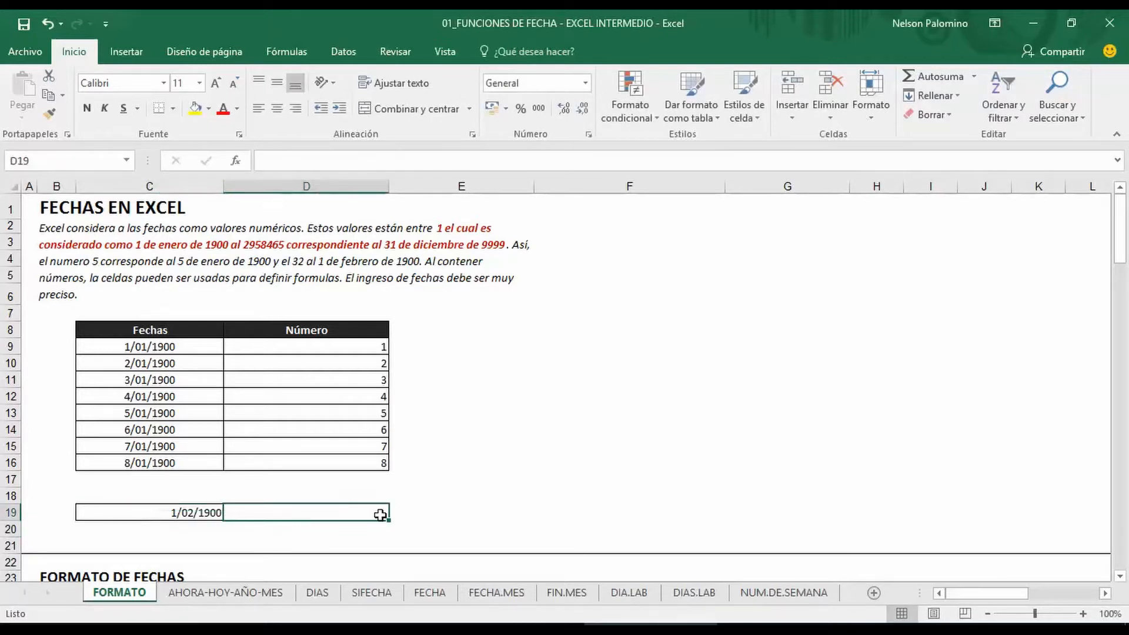
{"action": "left_click", "coordinate": [201, 515]}
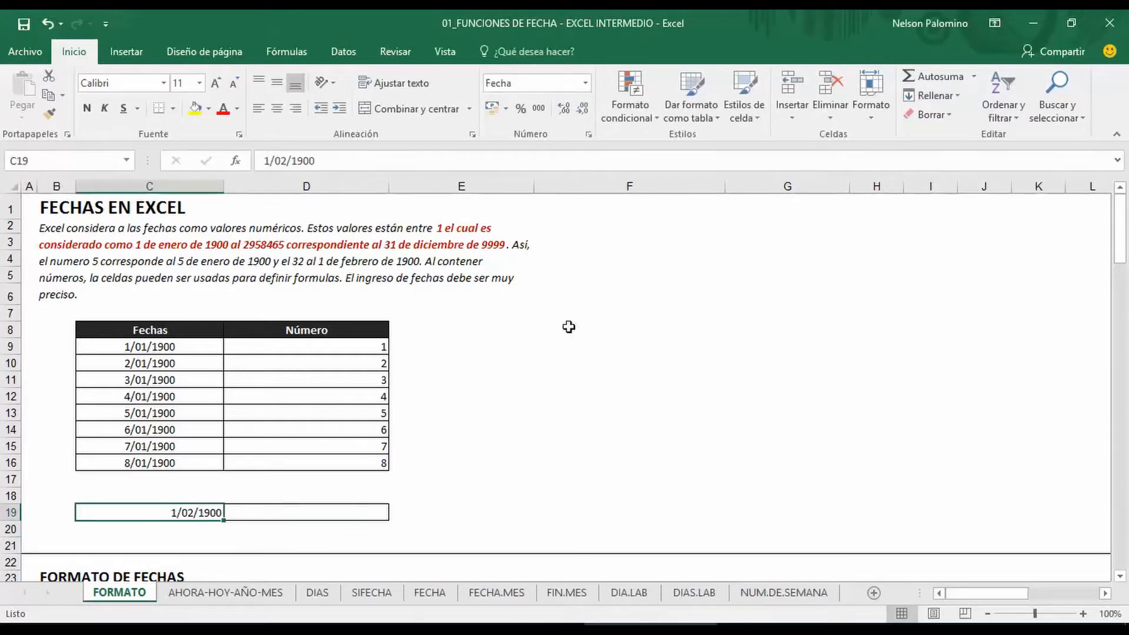
{"action": "left_click", "coordinate": [586, 83]}
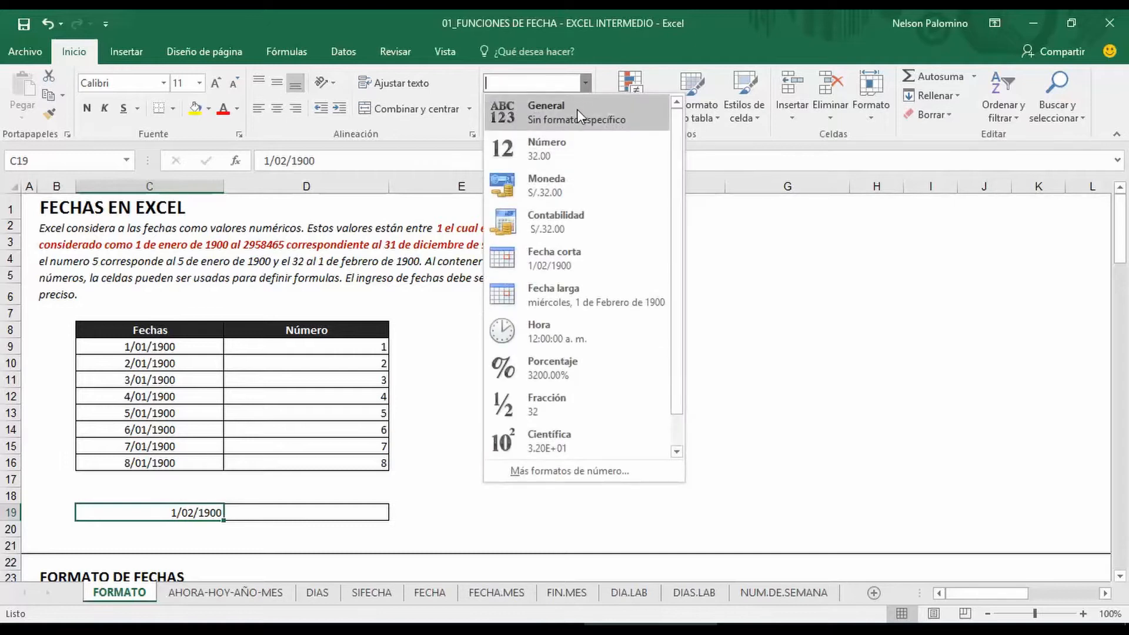
{"action": "left_click", "coordinate": [577, 107]}
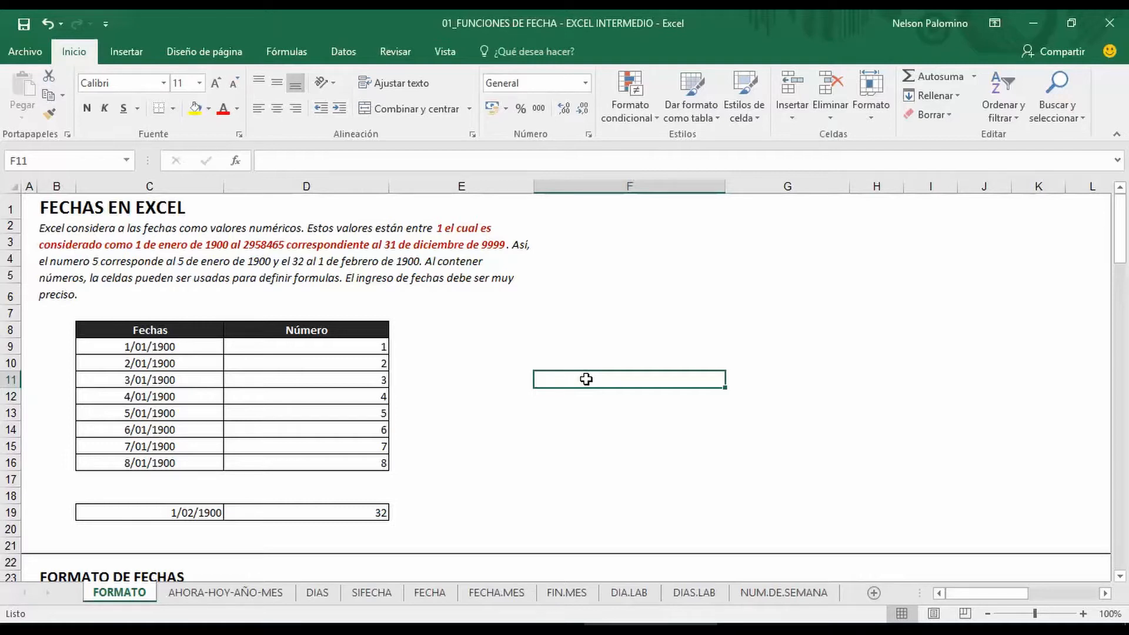
Insert the current date, 27/07/2016, in cell F11 and set its number format to General.
{"action": "key", "text": "ctrl+semicolon"}
{"action": "left_click", "coordinate": [682, 488]}
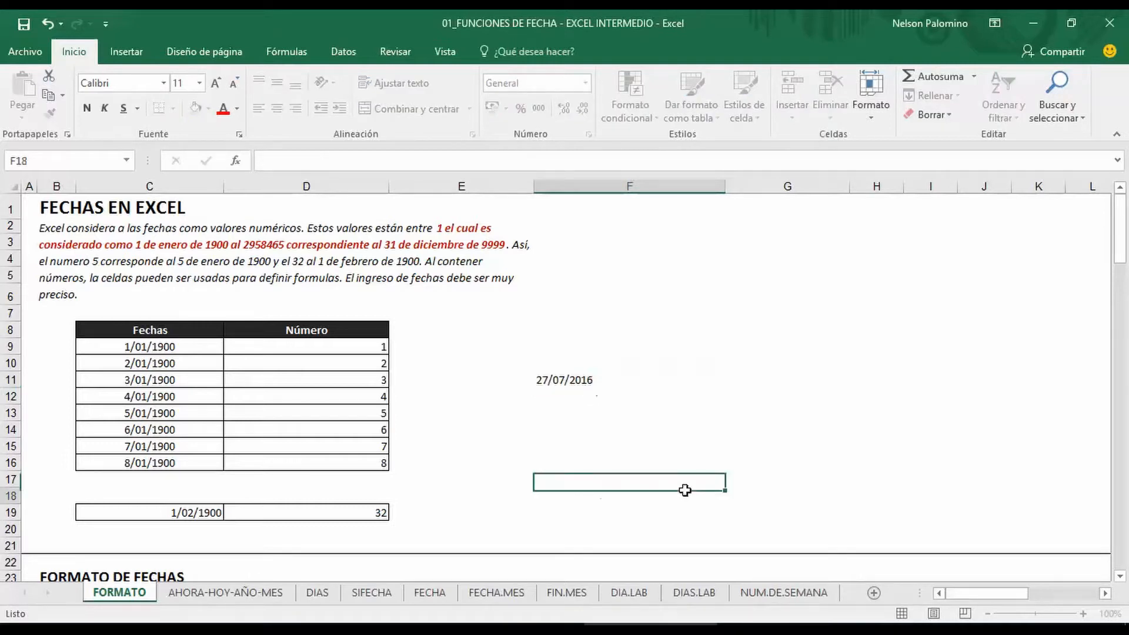
{"action": "left_click", "coordinate": [673, 379]}
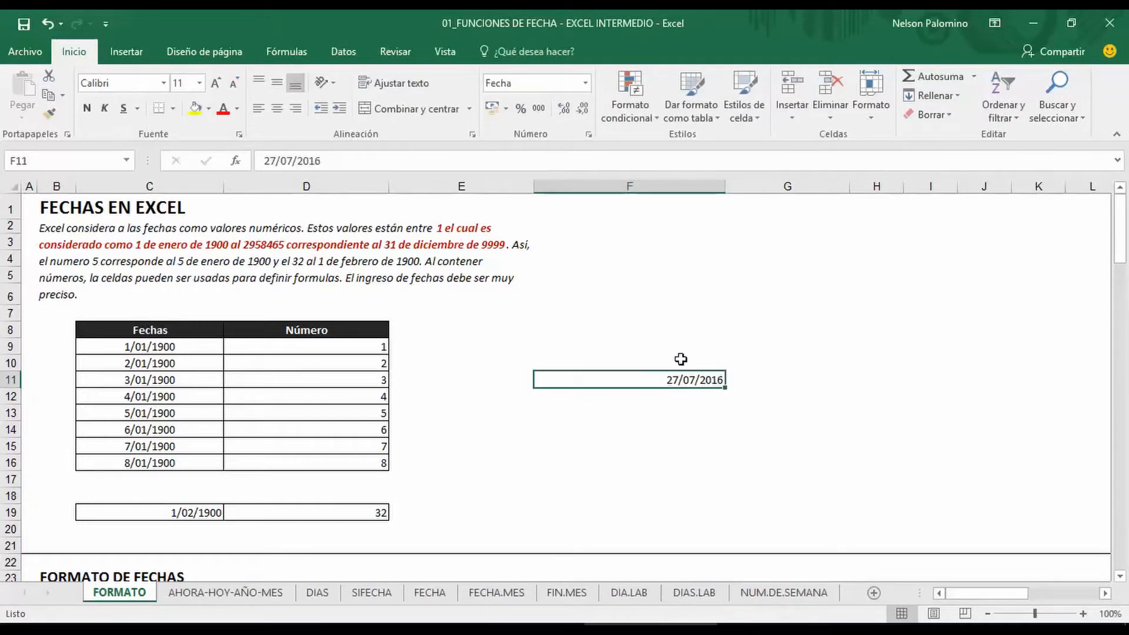
{"action": "left_click", "coordinate": [585, 85]}
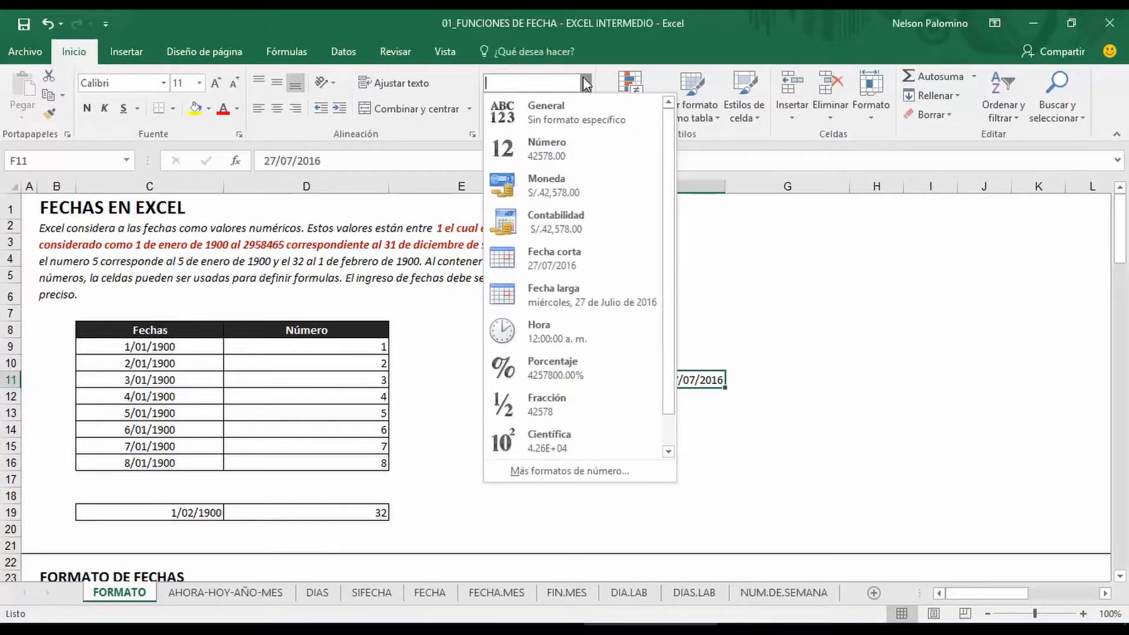
{"action": "left_click", "coordinate": [566, 110]}
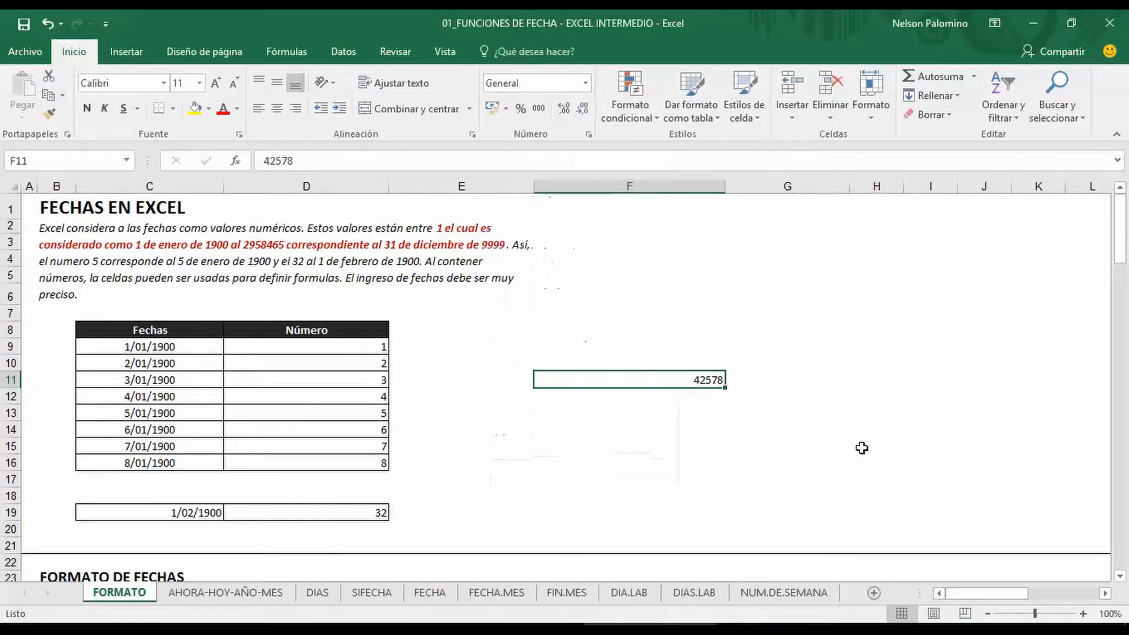
{"action": "left_click", "coordinate": [862, 449]}
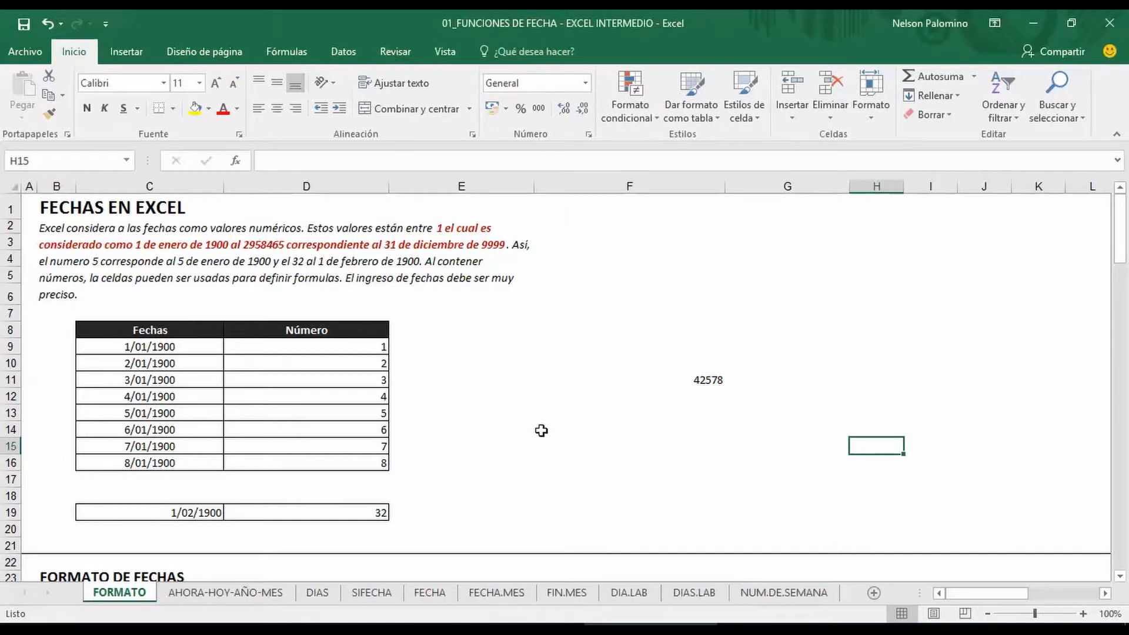
{"action": "left_click", "coordinate": [665, 384]}
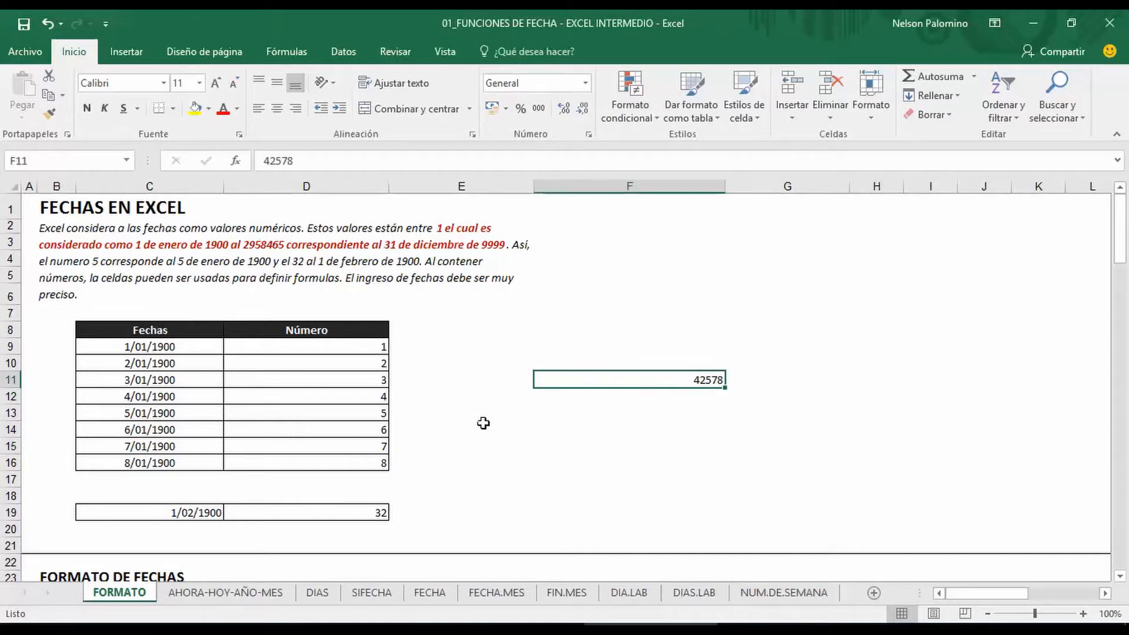
Examine the CÓDIGOS DE FECHA table in the FORMATO DE FECHAS section, covering the day, month and year codes.
{"action": "scroll", "coordinate": [488, 423], "scroll_direction": "down", "scroll_amount": 5}
{"action": "scroll", "coordinate": [482, 422], "scroll_direction": "down", "scroll_amount": 3}
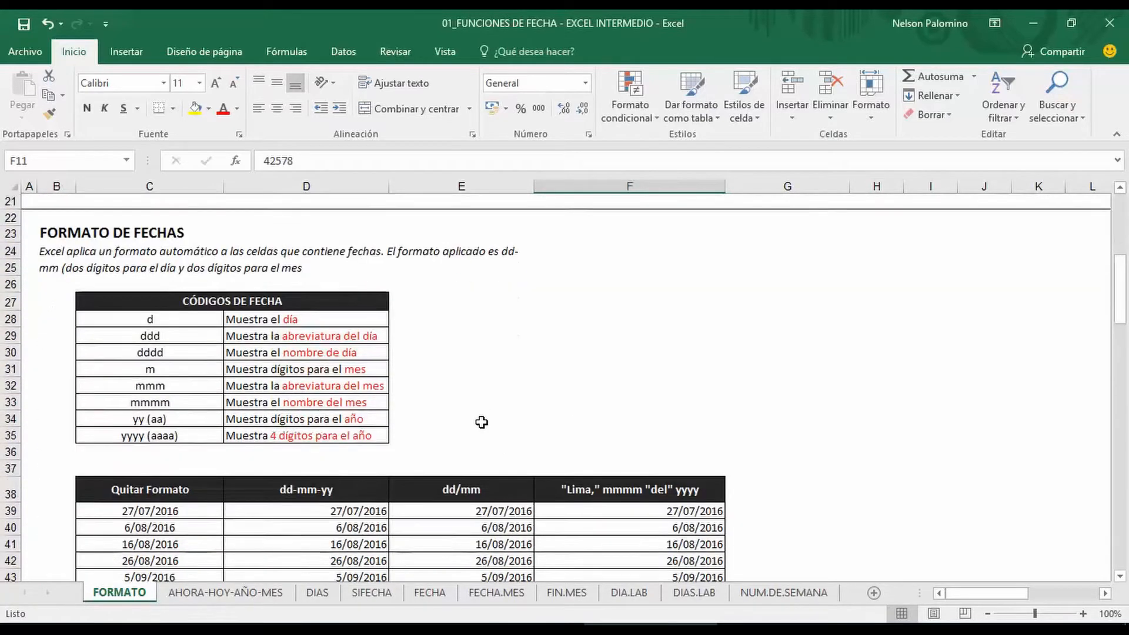
{"action": "scroll", "coordinate": [481, 422], "scroll_direction": "down", "scroll_amount": 1}
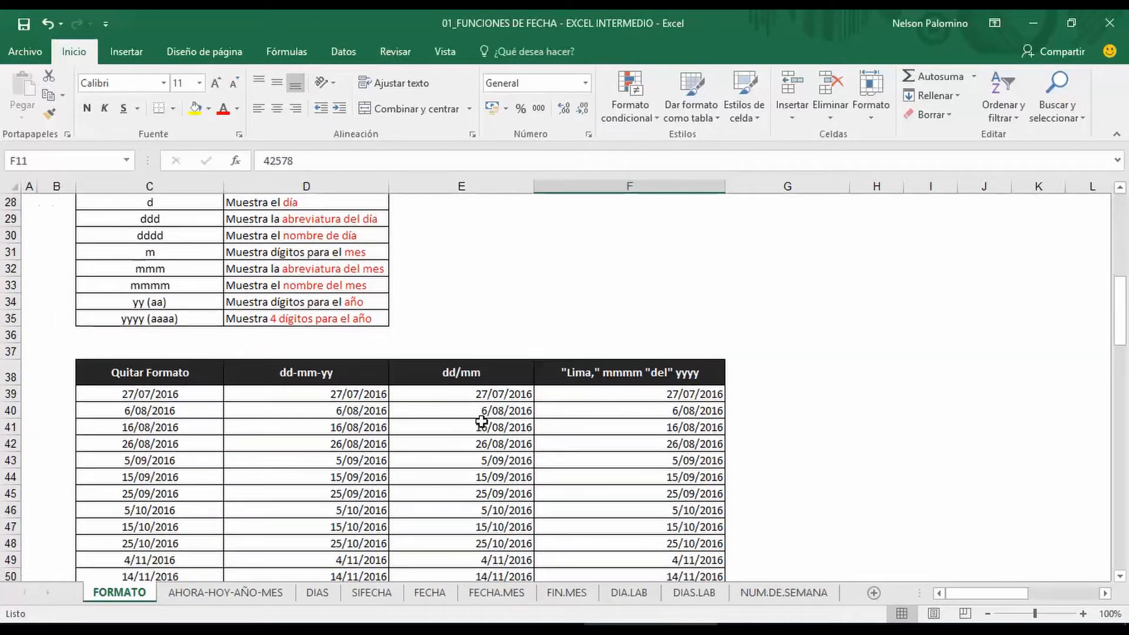
{"action": "scroll", "coordinate": [486, 421], "scroll_direction": "up", "scroll_amount": 1}
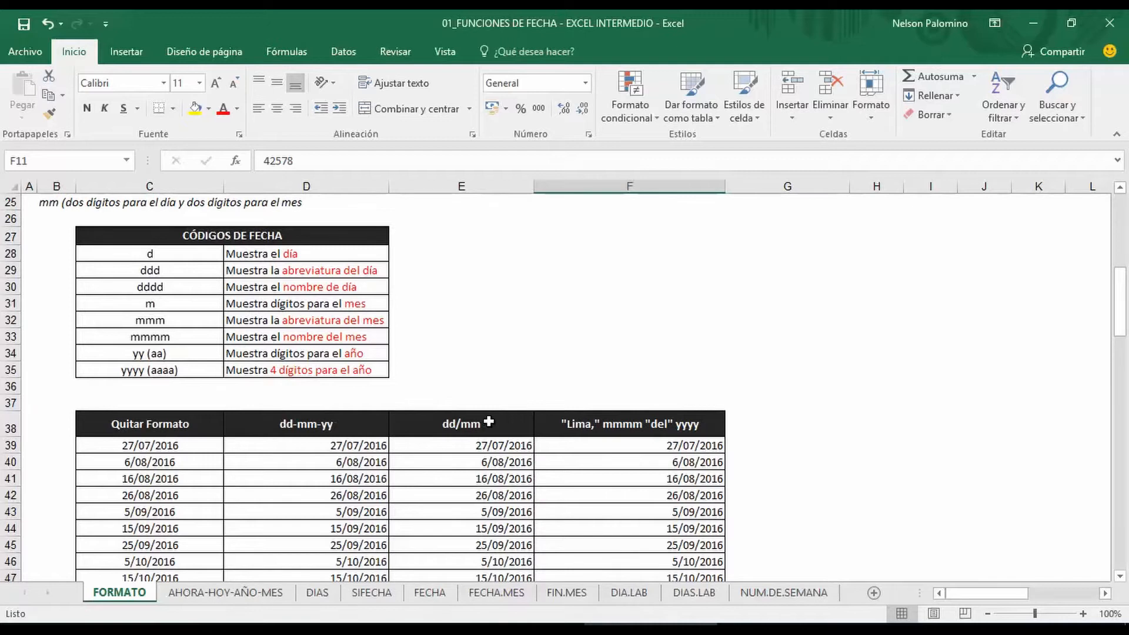
{"action": "scroll", "coordinate": [500, 416], "scroll_direction": "down", "scroll_amount": 1}
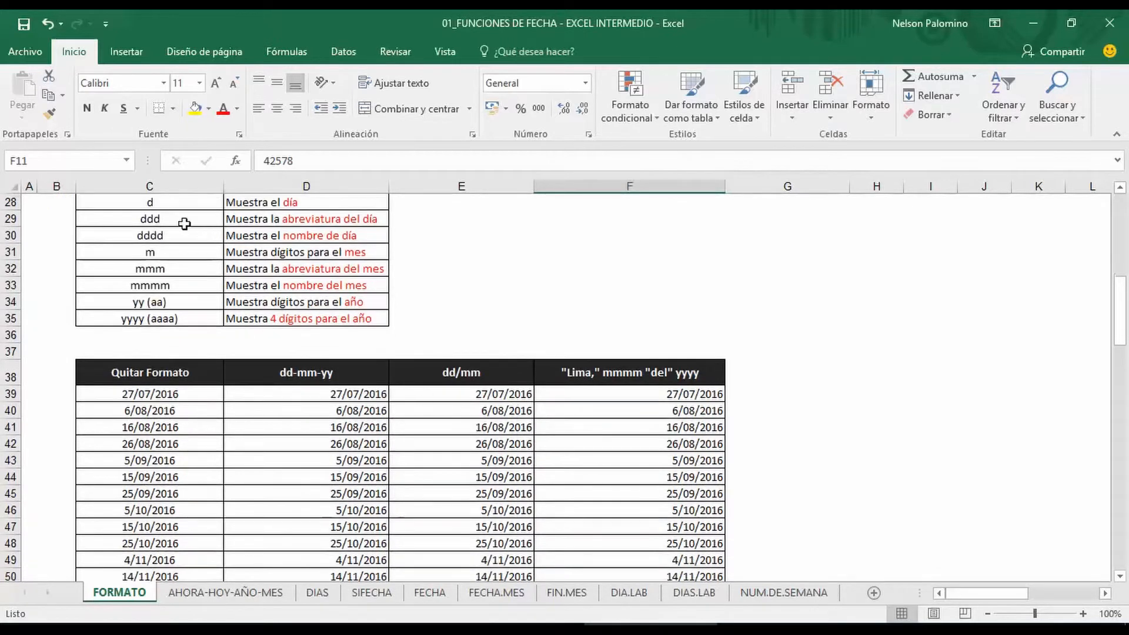
{"action": "left_click_drag", "start_coordinate": [212, 218], "coordinate": [318, 245]}
{"action": "left_click", "coordinate": [332, 240]}
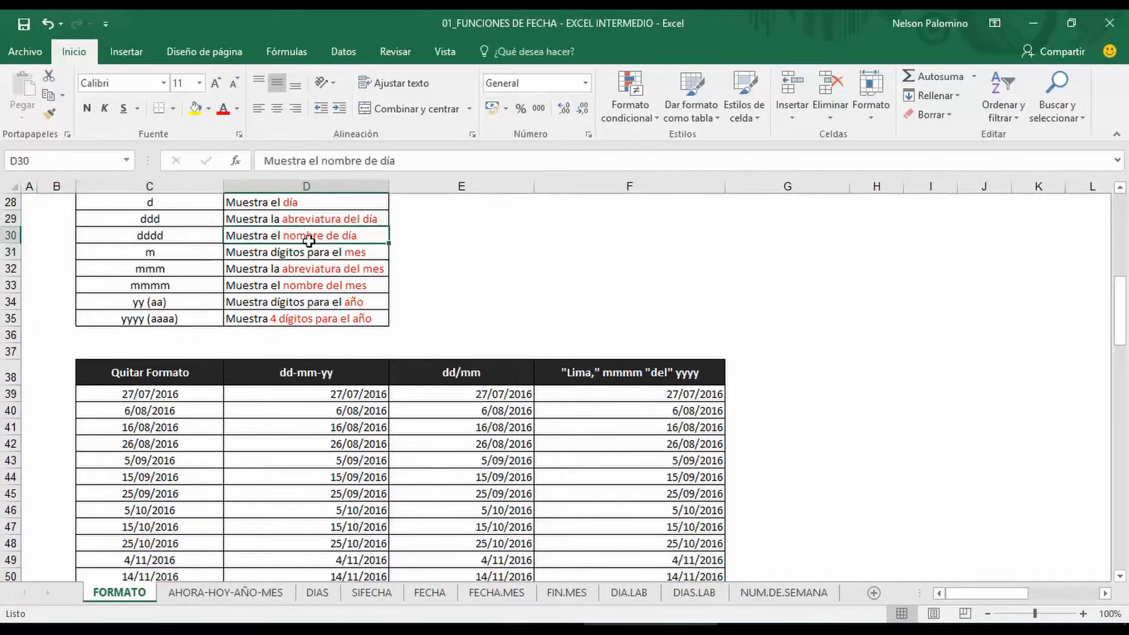
{"action": "left_click_drag", "start_coordinate": [210, 251], "coordinate": [318, 287]}
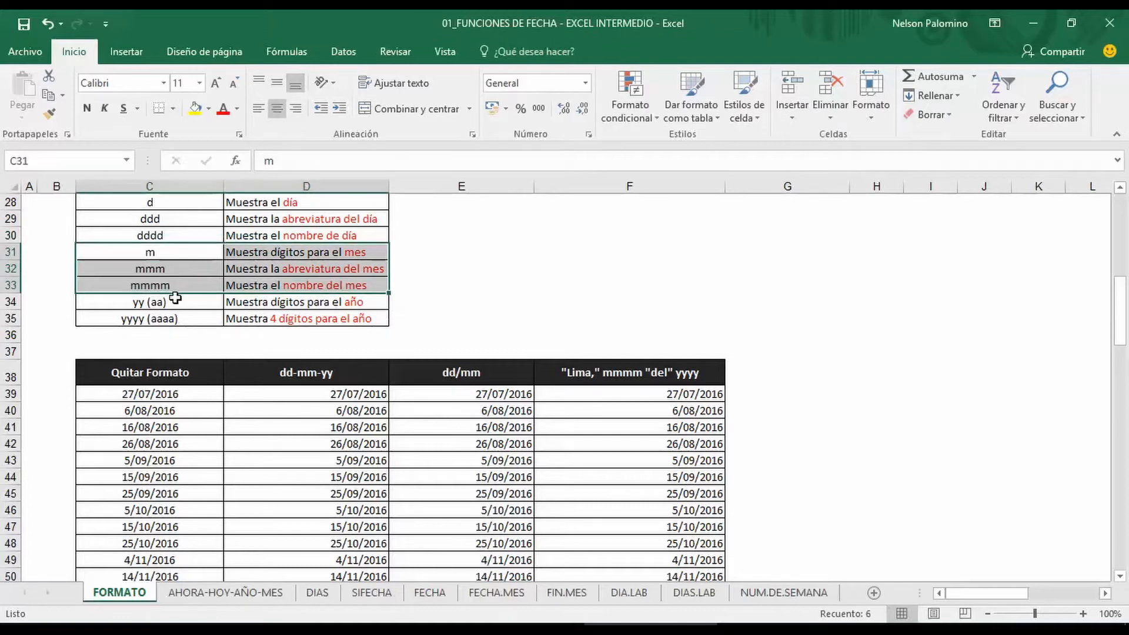
{"action": "left_click_drag", "start_coordinate": [177, 300], "coordinate": [325, 316]}
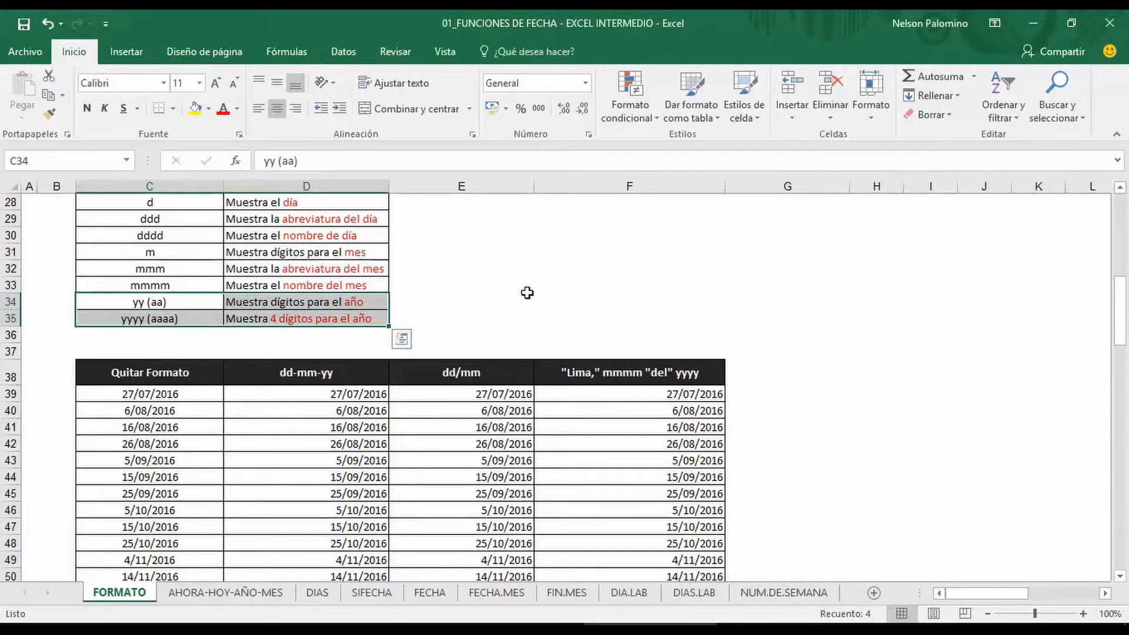
{"action": "left_click_drag", "start_coordinate": [179, 298], "coordinate": [165, 320]}
Enter 15 in cell F32 and apply the Contabilidad number format with the S/. currency symbol.
{"action": "left_click", "coordinate": [582, 283]}
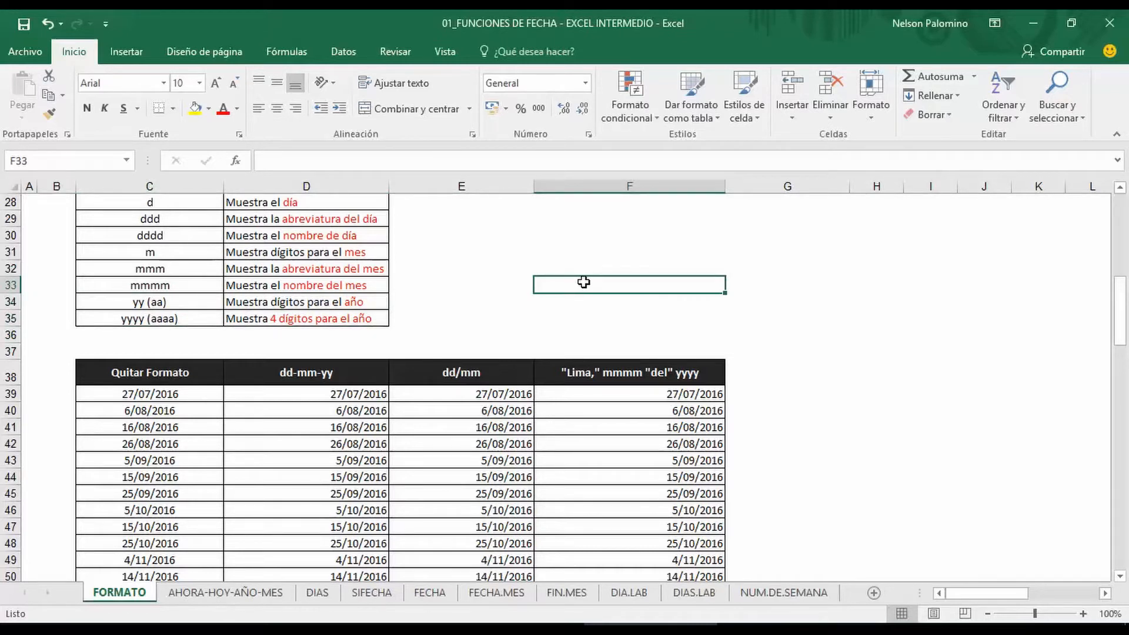
{"action": "left_click", "coordinate": [581, 266]}
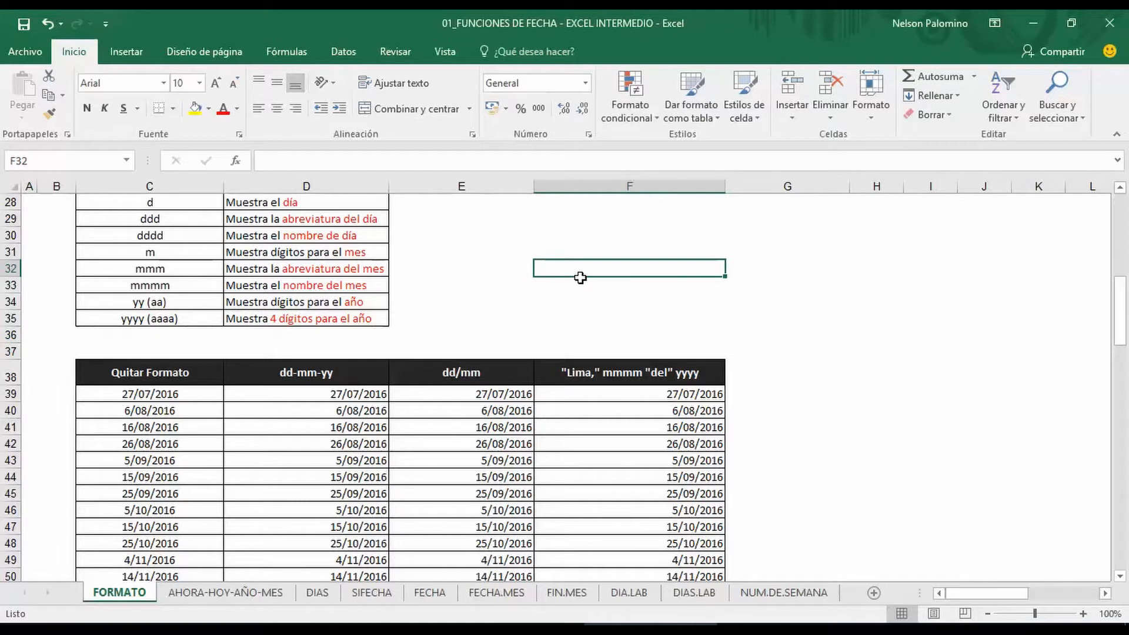
{"action": "type", "text": "15"}
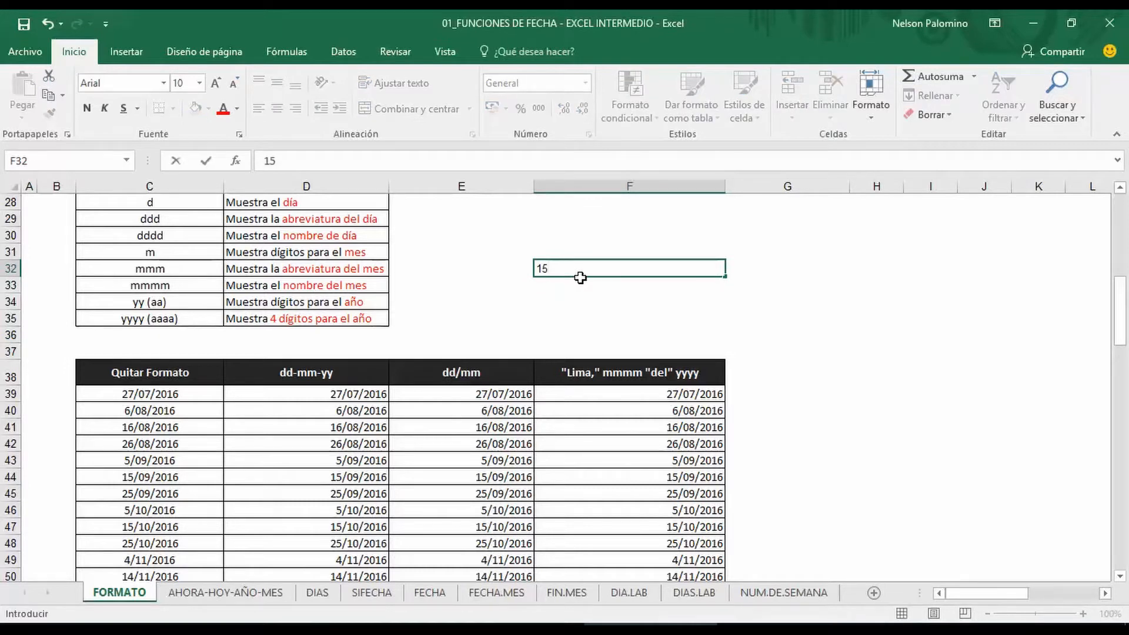
{"action": "key", "text": "Return"}
{"action": "left_click", "coordinate": [576, 265]}
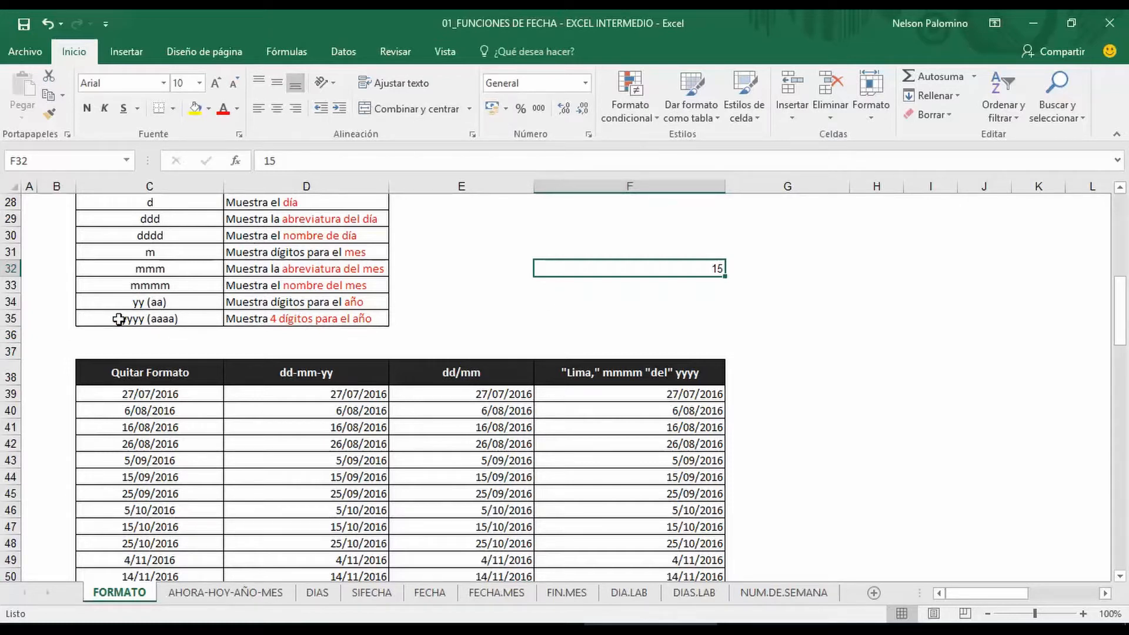
{"action": "left_click", "coordinate": [492, 109]}
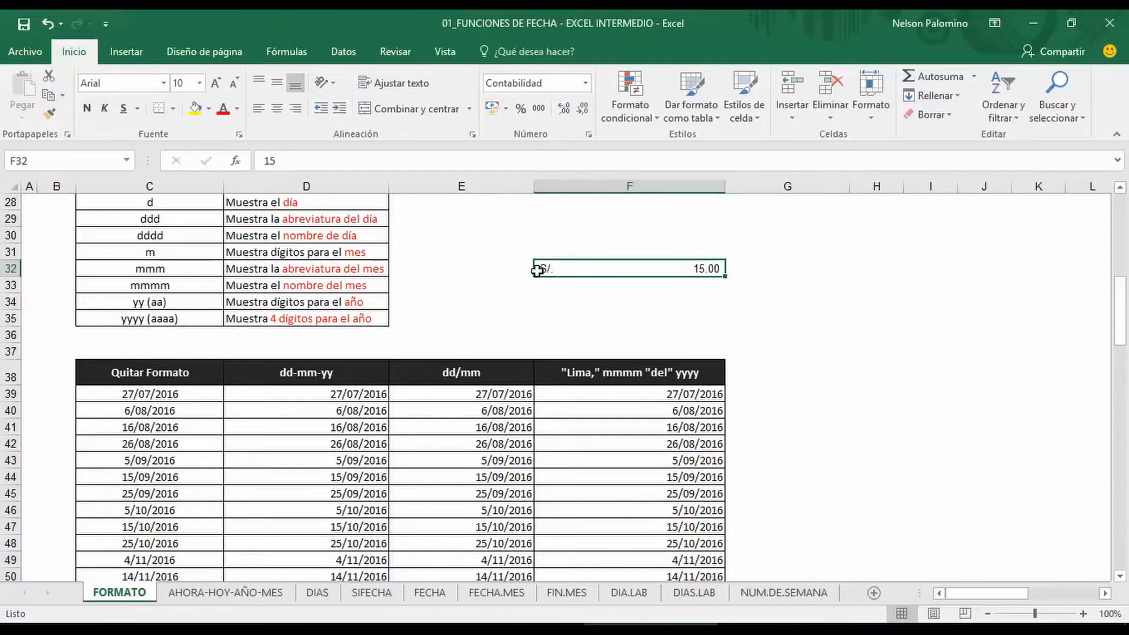
{"action": "left_click", "coordinate": [832, 329]}
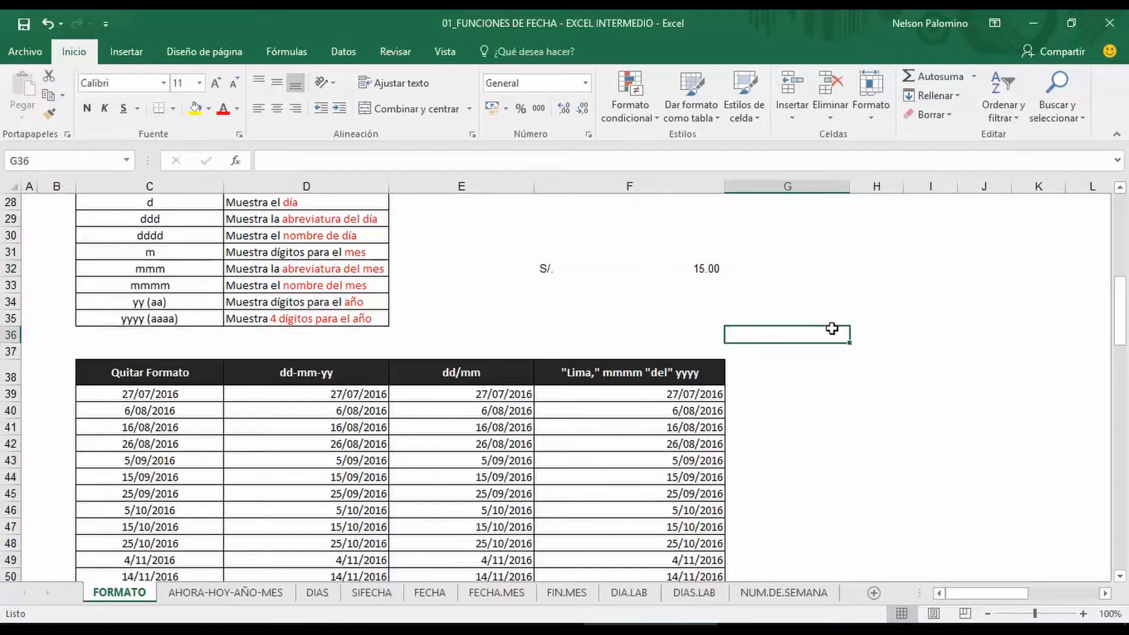
Remove the date format from the Quitar Formato column, C39:C51, by setting it to General.
{"action": "scroll", "coordinate": [366, 403], "scroll_direction": "down", "scroll_amount": 2}
{"action": "left_click_drag", "start_coordinate": [192, 292], "coordinate": [181, 488]}
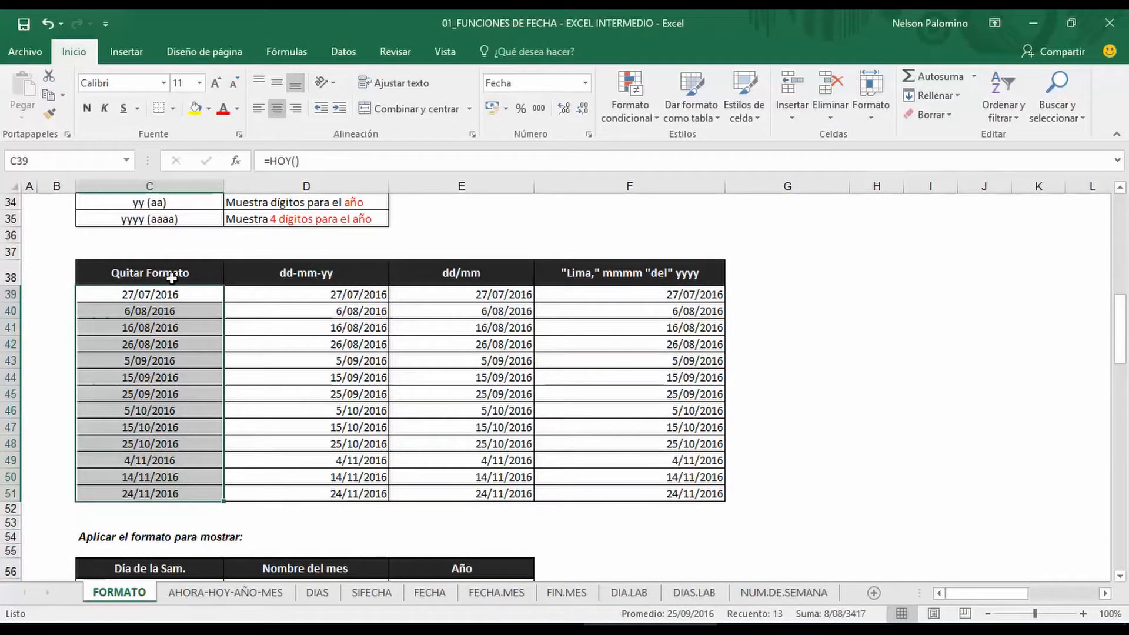
{"action": "left_click", "coordinate": [586, 85]}
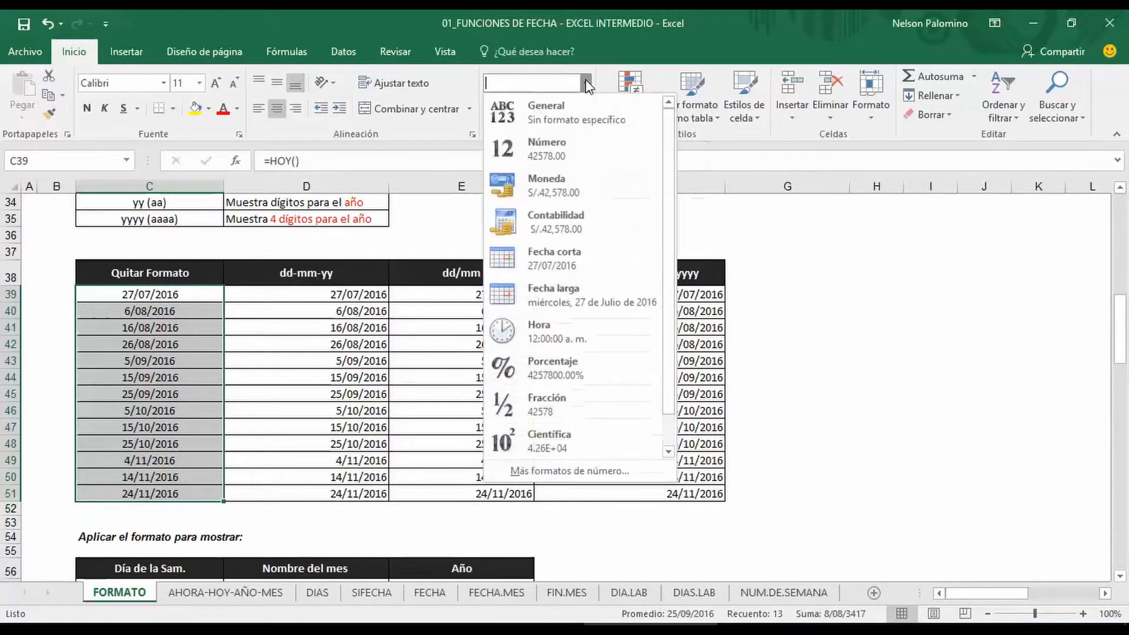
{"action": "left_click", "coordinate": [583, 111]}
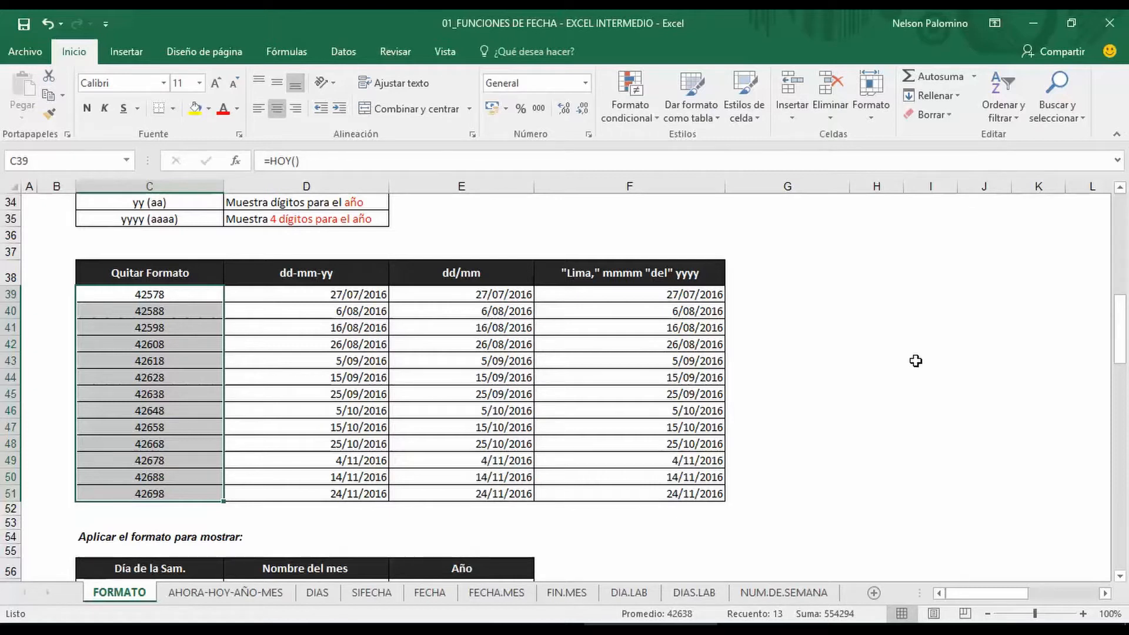
Switch C39:C51 back to the Fecha corta format for comparison and return the cells to General.
{"action": "left_click", "coordinate": [585, 83]}
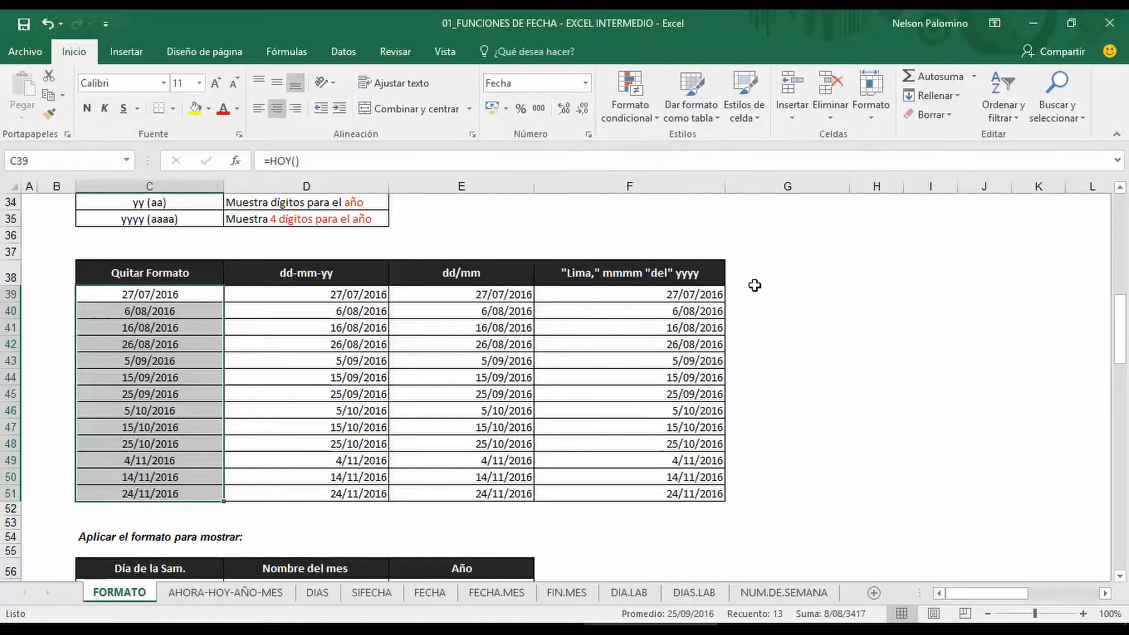
{"action": "left_click", "coordinate": [585, 83]}
{"action": "left_click", "coordinate": [578, 101]}
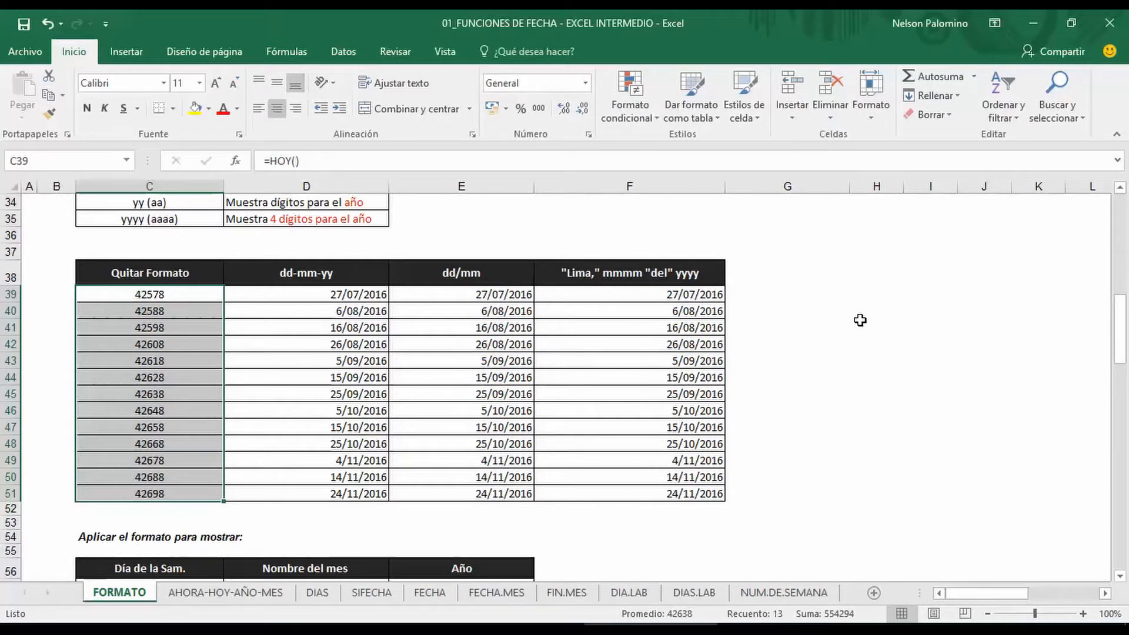
Apply the custom number format dd-mmm-yy to the dates in D39:D51.
{"action": "left_click_drag", "start_coordinate": [373, 294], "coordinate": [363, 494]}
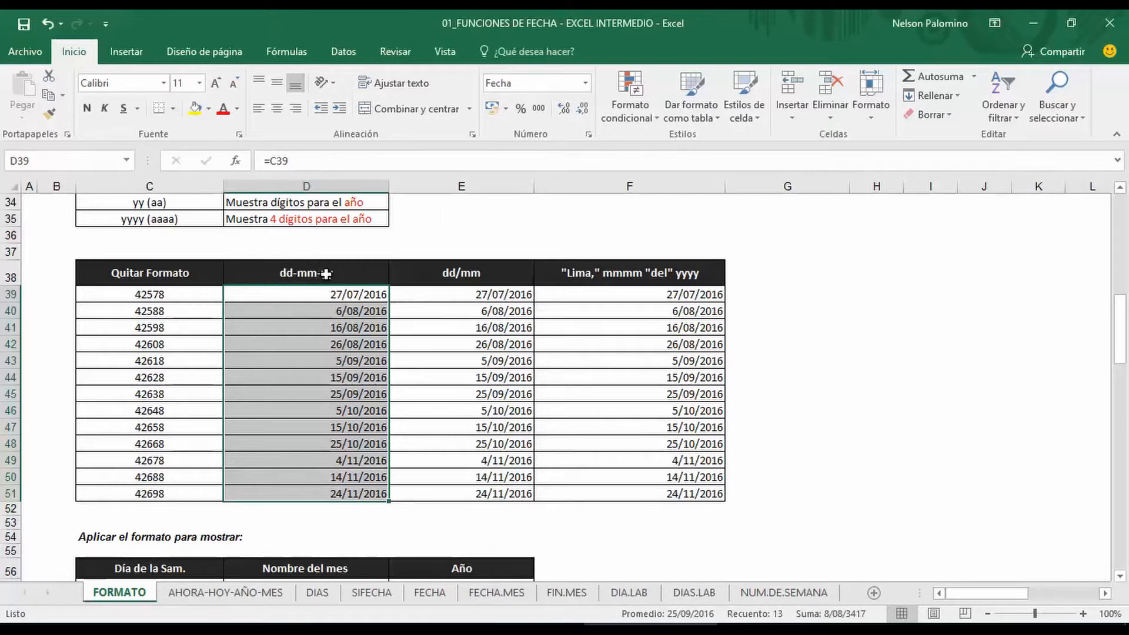
{"action": "right_click", "coordinate": [358, 328]}
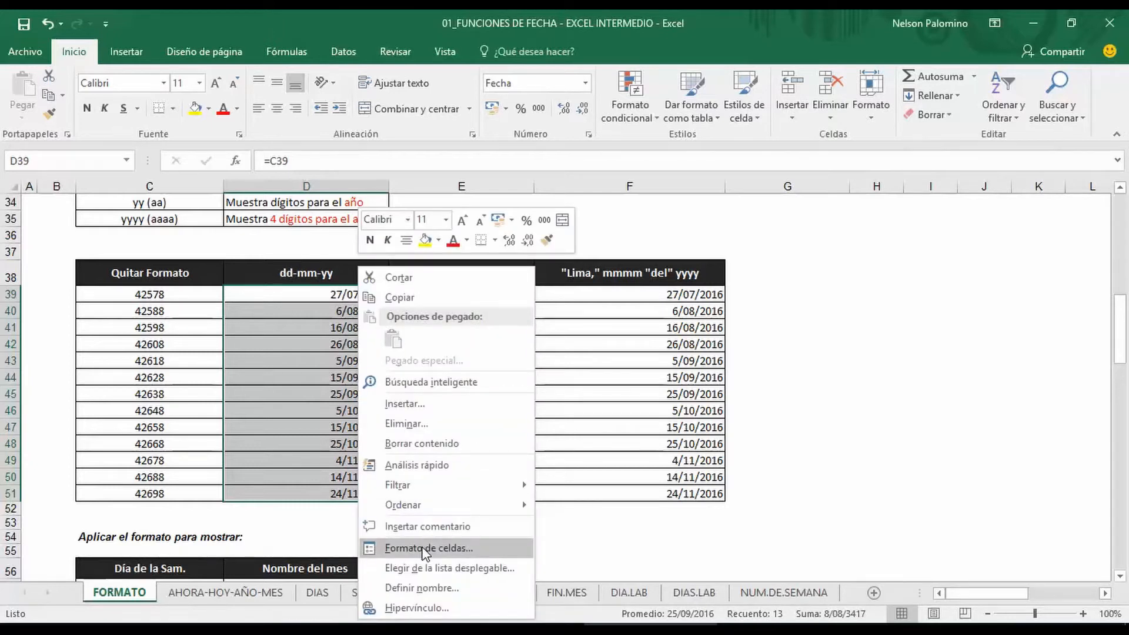
{"action": "left_click", "coordinate": [425, 548]}
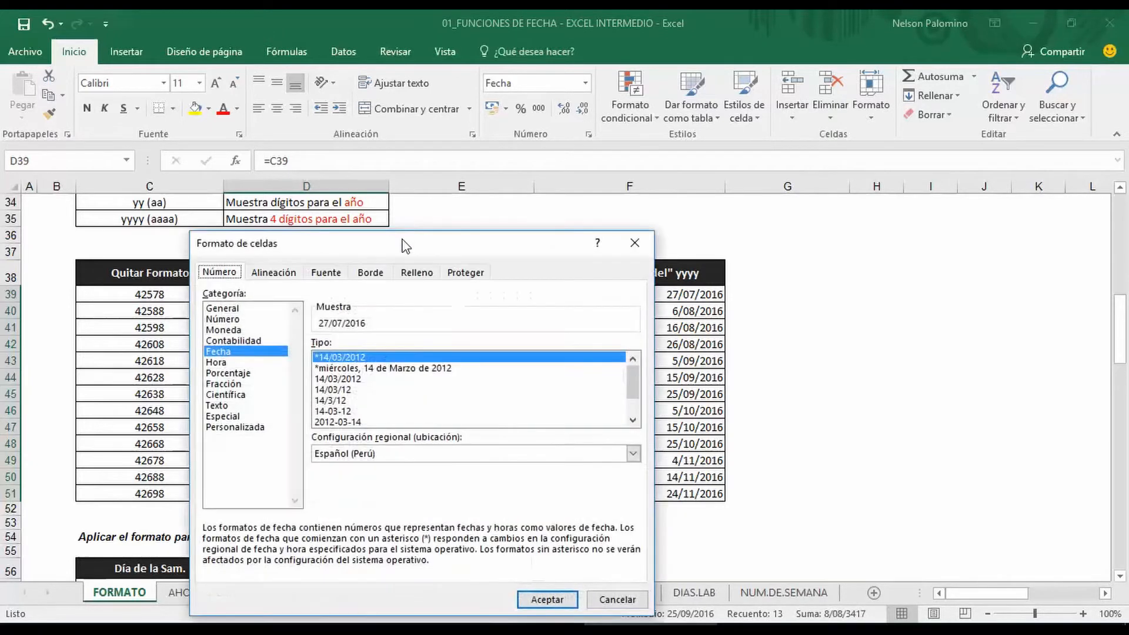
{"action": "left_click_drag", "start_coordinate": [405, 246], "coordinate": [713, 171]}
{"action": "left_click", "coordinate": [564, 354]}
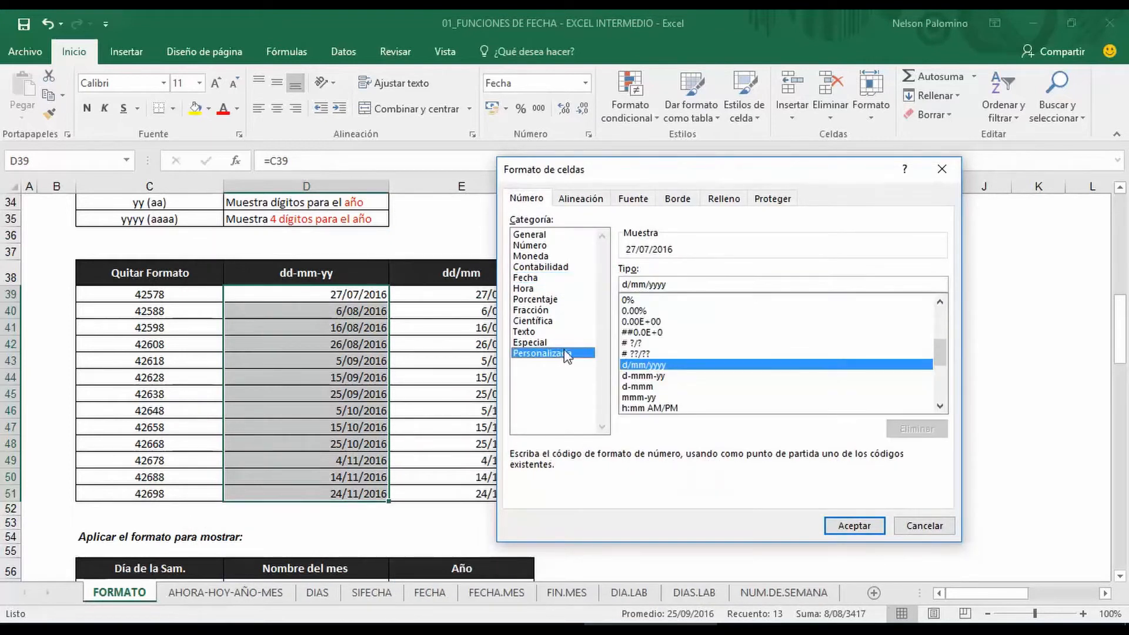
{"action": "left_click_drag", "start_coordinate": [663, 285], "coordinate": [598, 287]}
{"action": "type", "text": "dd-mmm-"}
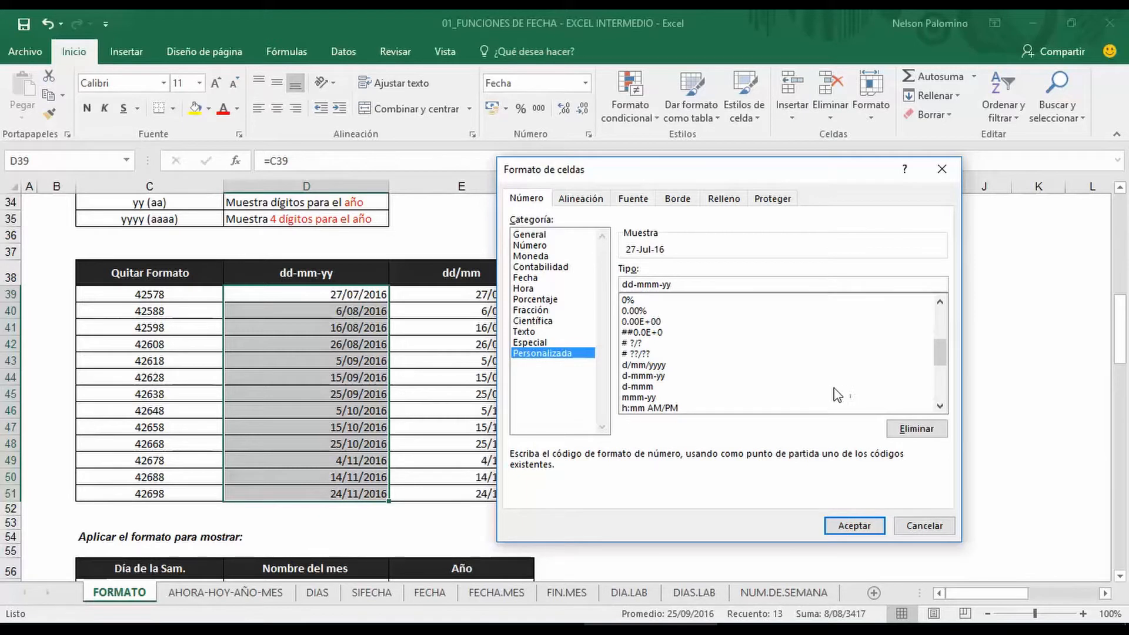
{"action": "left_click", "coordinate": [852, 525]}
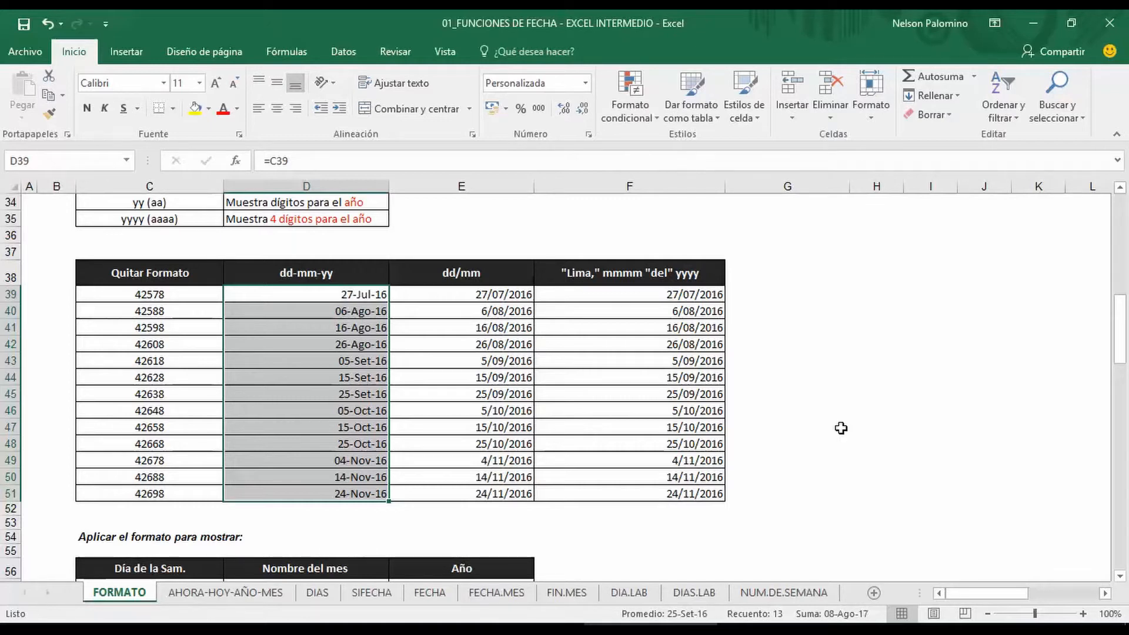
Apply the custom number format dd/mm to the dates in E39:E51.
{"action": "left_click_drag", "start_coordinate": [505, 294], "coordinate": [504, 494]}
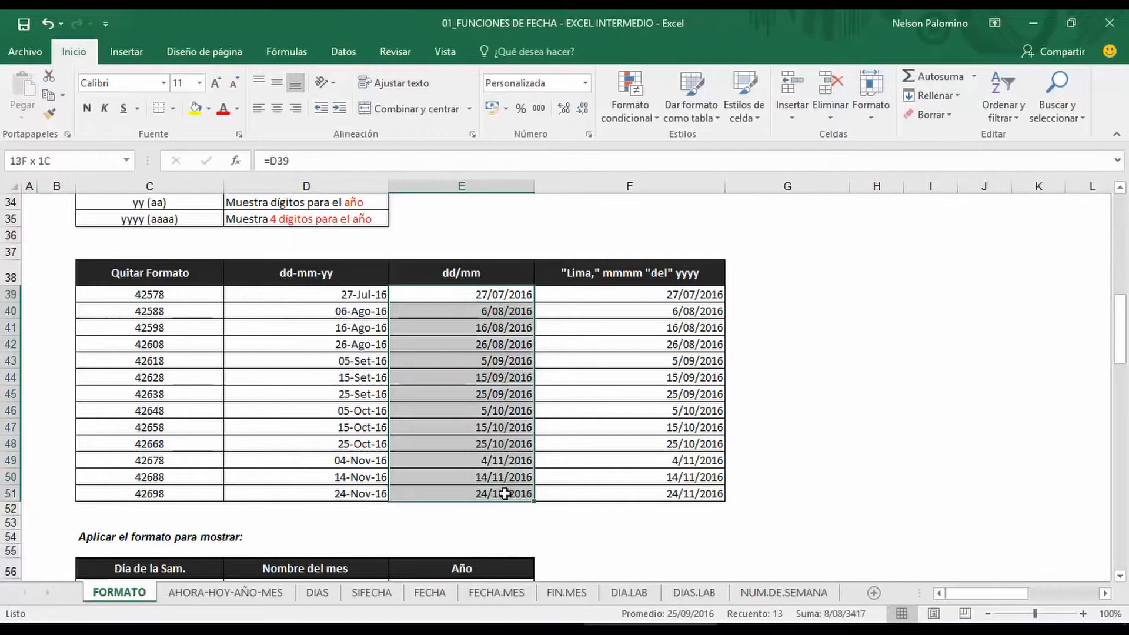
{"action": "right_click", "coordinate": [504, 494]}
{"action": "left_click", "coordinate": [556, 421]}
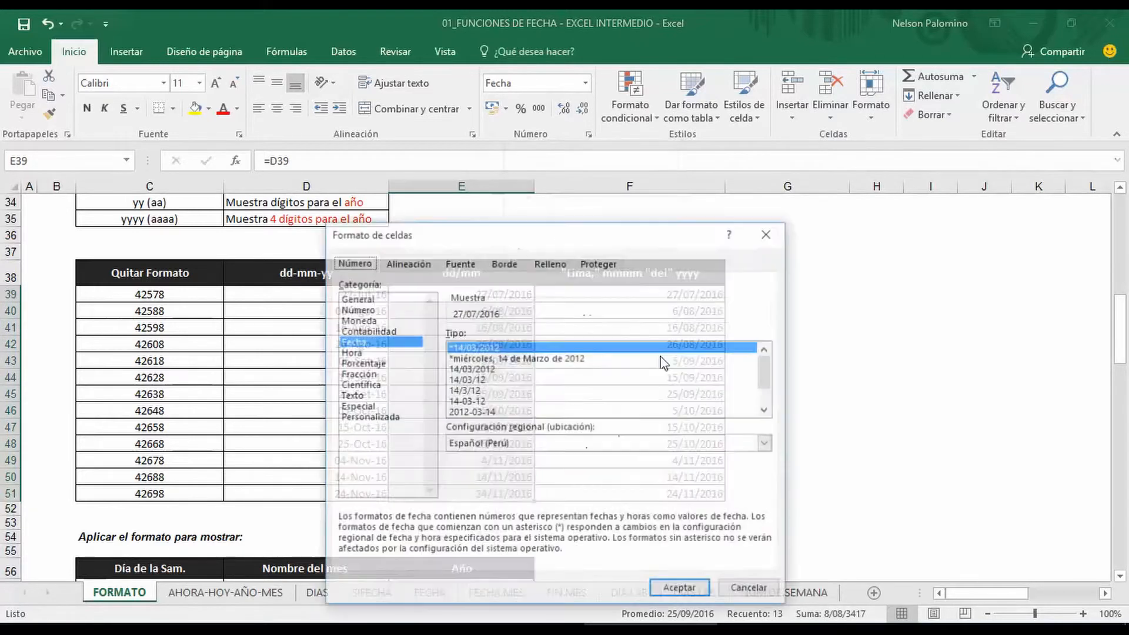
{"action": "left_click_drag", "start_coordinate": [551, 241], "coordinate": [799, 167]}
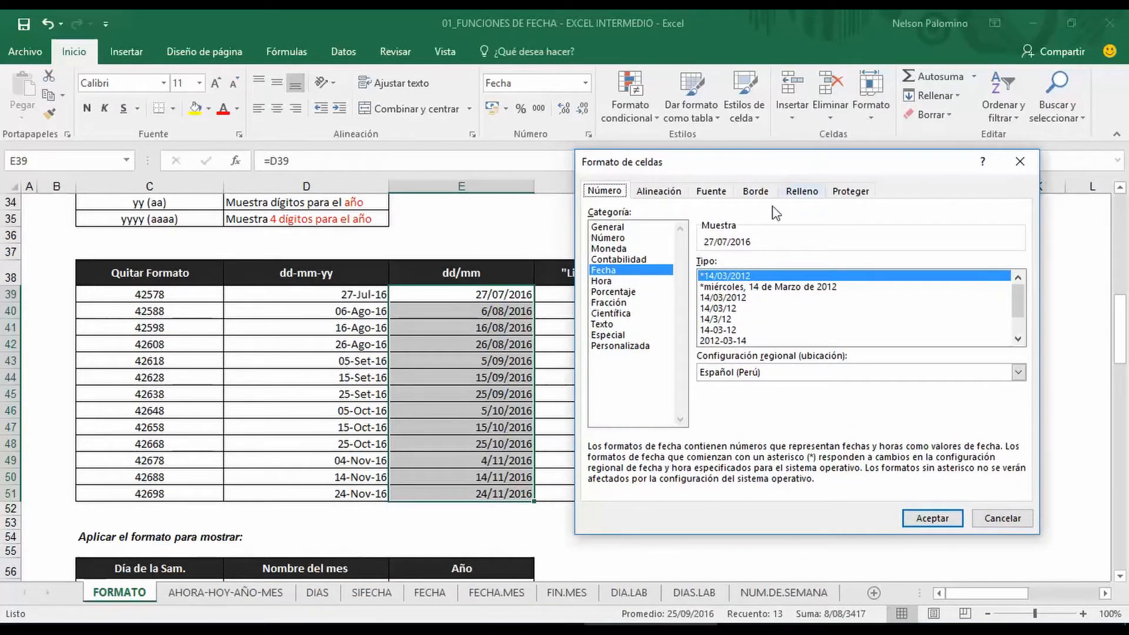
{"action": "left_click", "coordinate": [641, 347]}
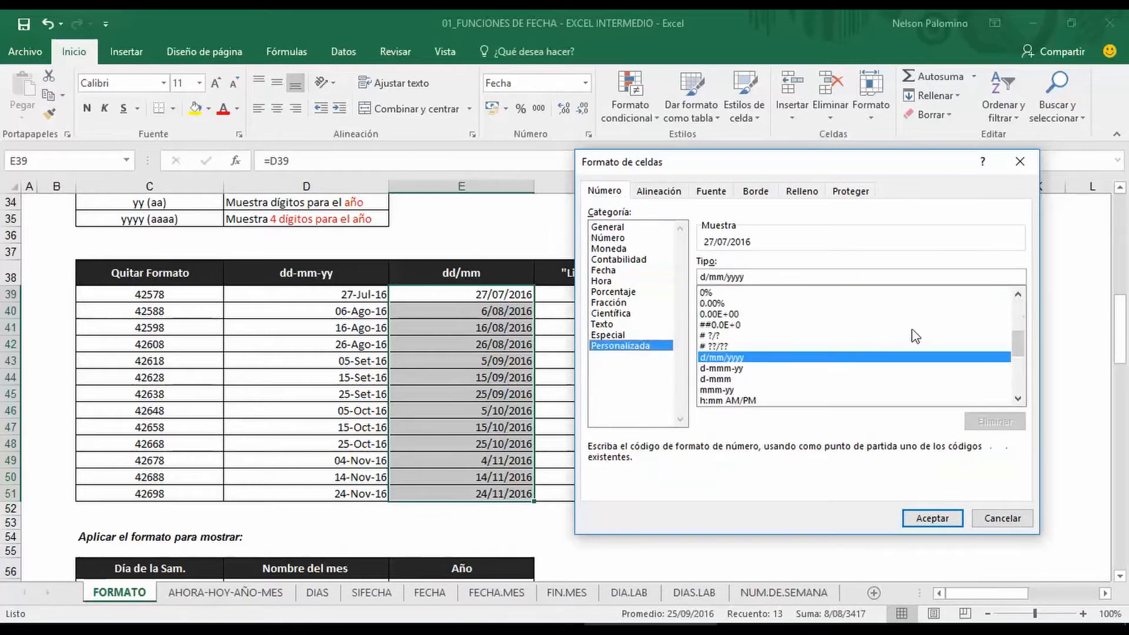
{"action": "double_click", "coordinate": [770, 278]}
{"action": "type", "text": "dd/mm"}
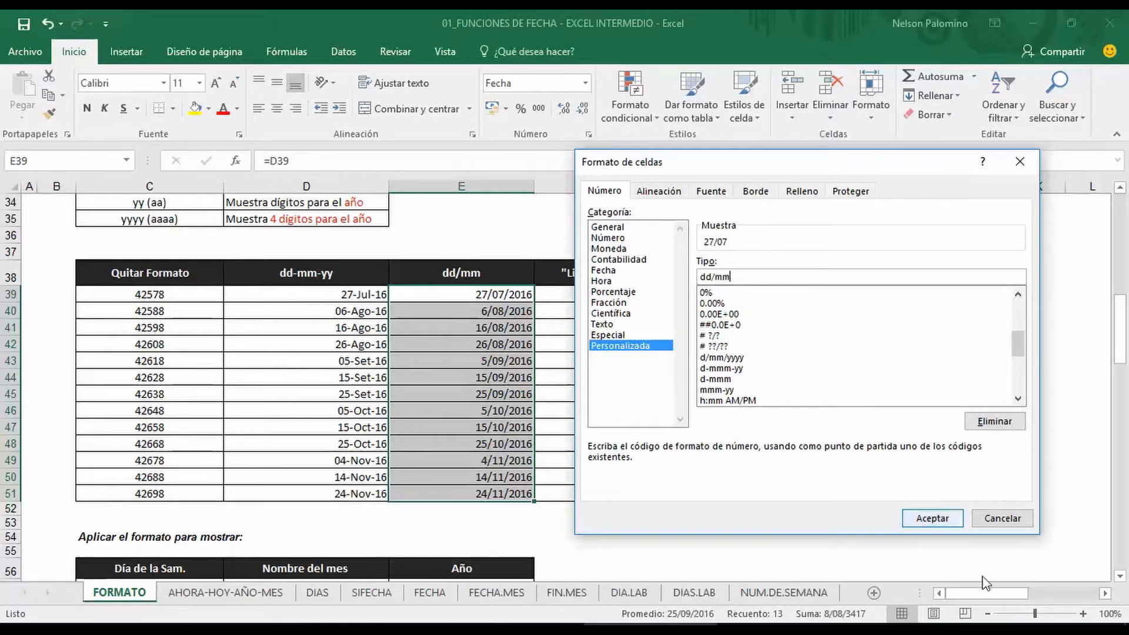
{"action": "left_click", "coordinate": [933, 518]}
{"action": "left_click", "coordinate": [911, 401]}
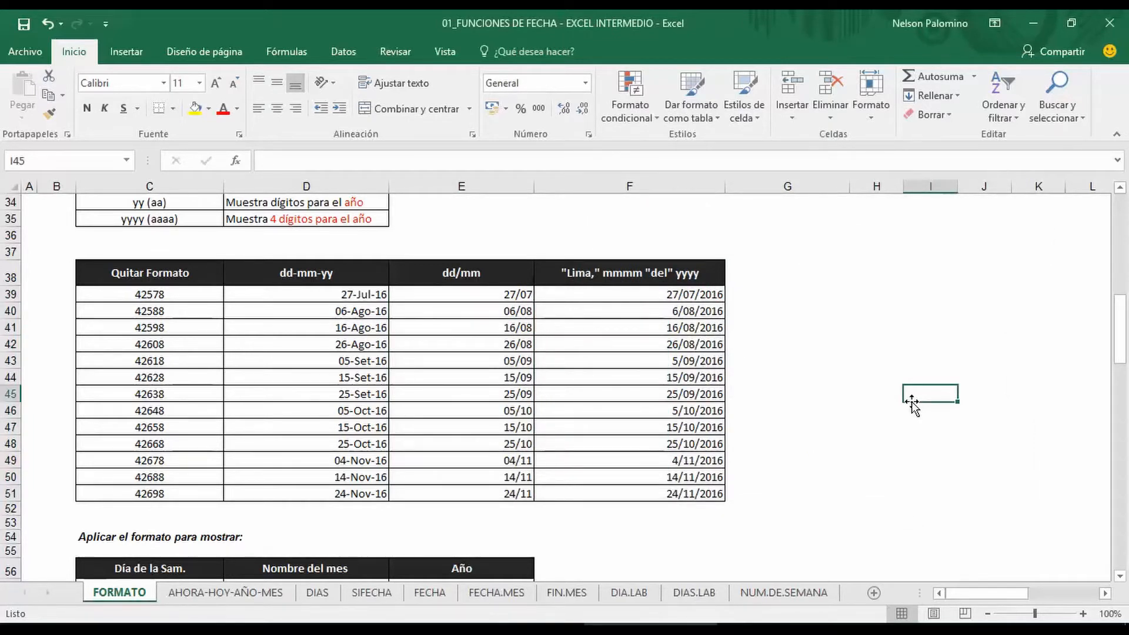
Apply the custom number format "Lima, " mmmm "del" yyyy to the dates in F39:F51.
{"action": "left_click_drag", "start_coordinate": [655, 297], "coordinate": [649, 487]}
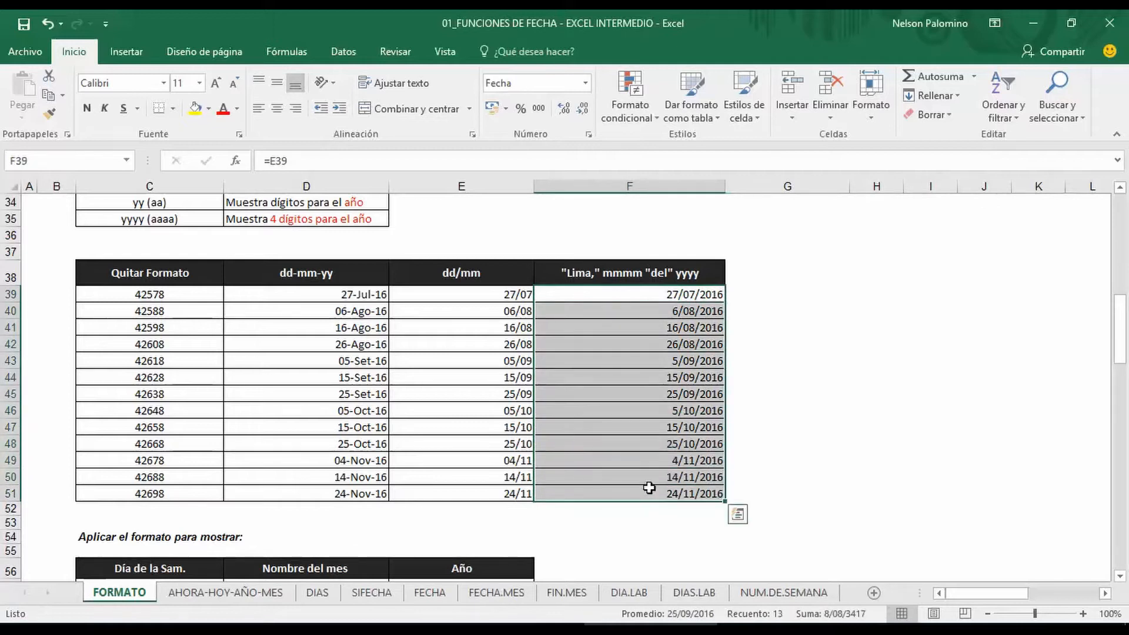
{"action": "right_click", "coordinate": [649, 488]}
{"action": "left_click", "coordinate": [687, 414]}
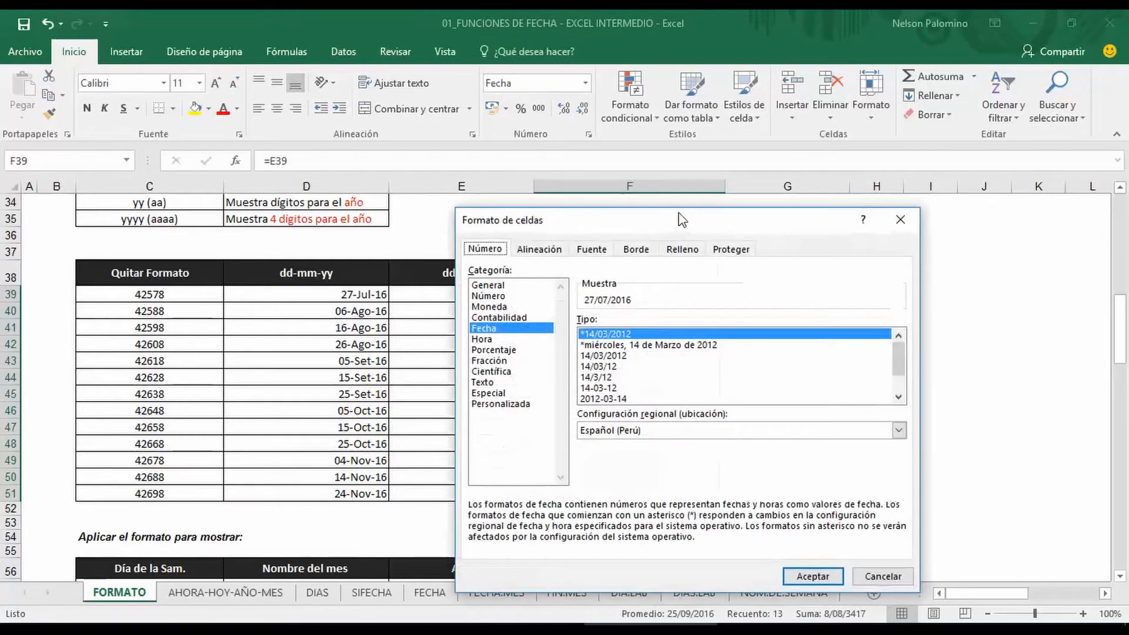
{"action": "left_click_drag", "start_coordinate": [682, 220], "coordinate": [256, 140]}
{"action": "left_click", "coordinate": [77, 324]}
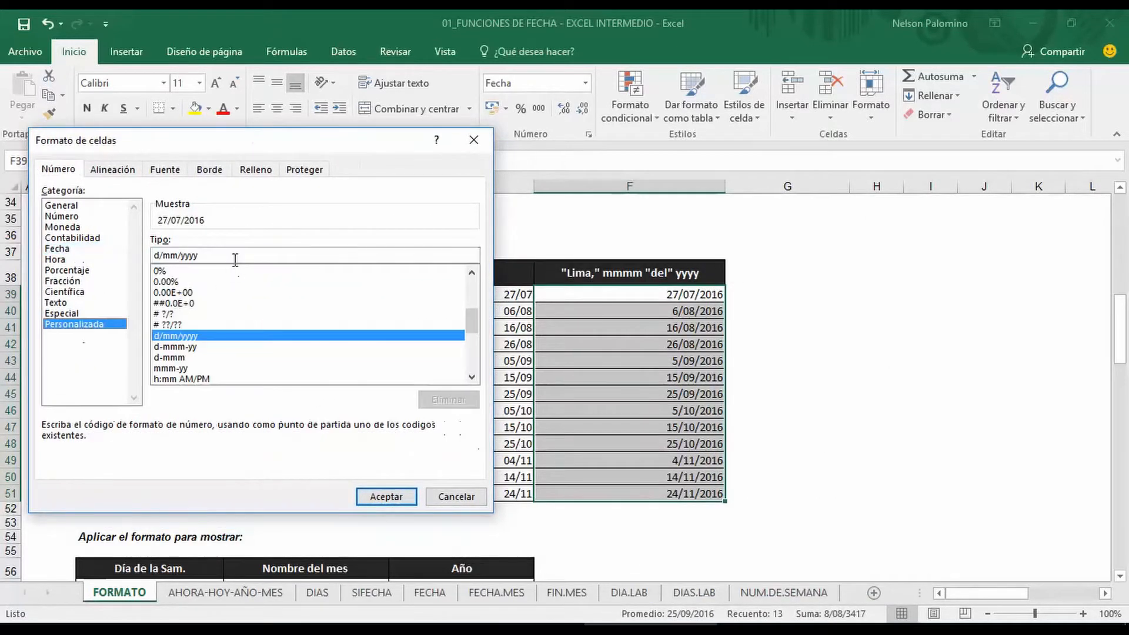
{"action": "left_click_drag", "start_coordinate": [235, 259], "coordinate": [152, 255]}
{"action": "type", "text": "\"Lima,"}
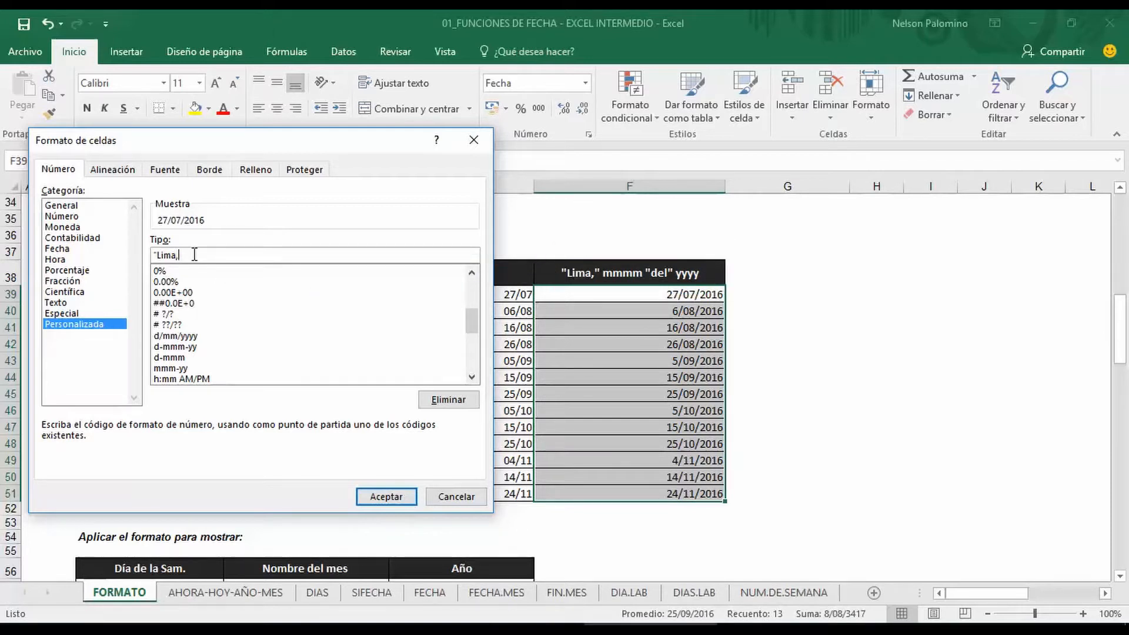
{"action": "type", "text": "\" mmmm \"del\" yyyy"}
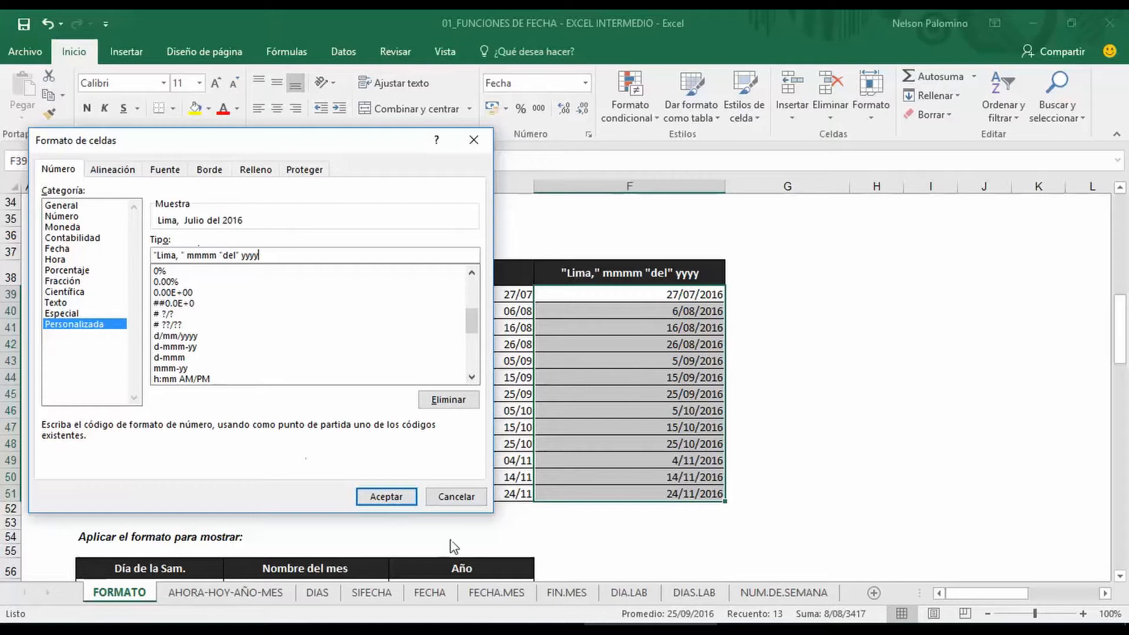
{"action": "left_click", "coordinate": [388, 497]}
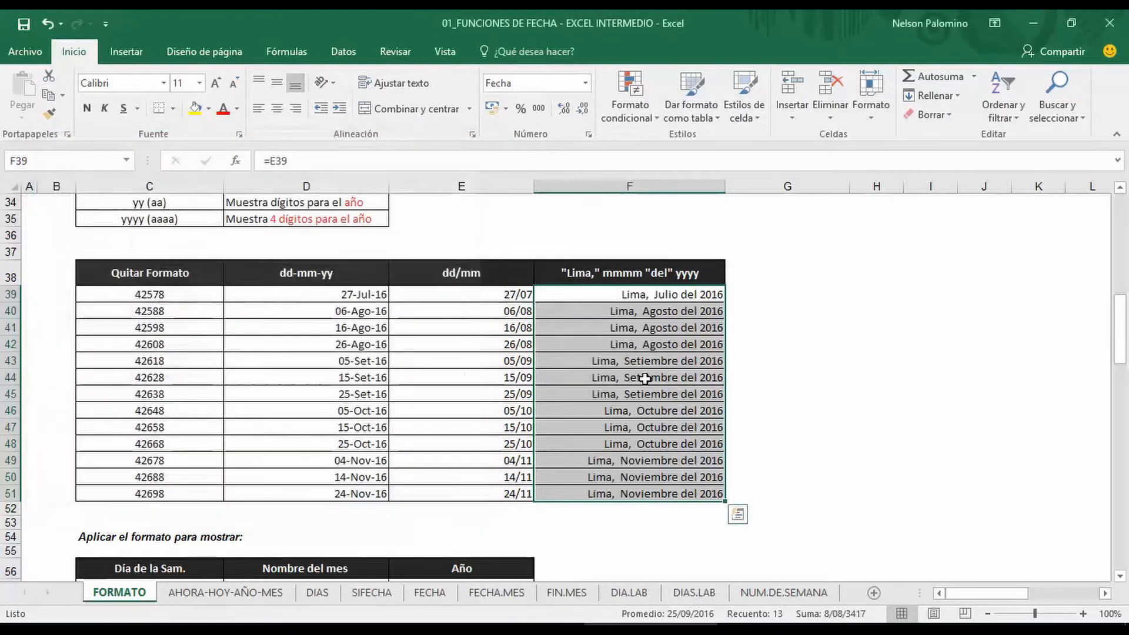
{"action": "left_click", "coordinate": [848, 422]}
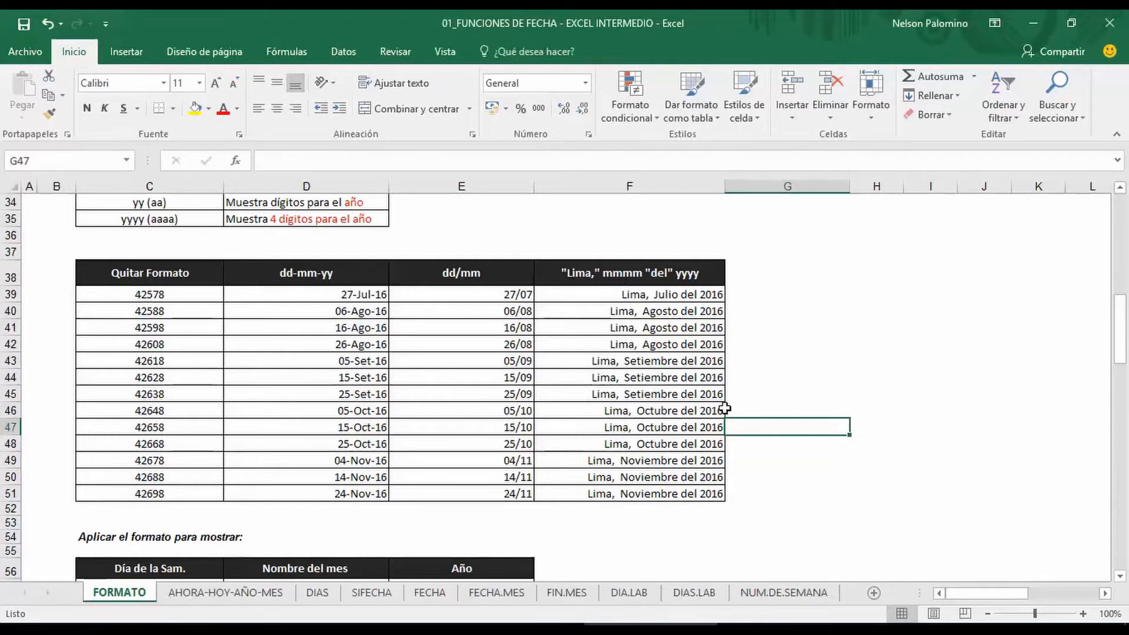
Look up 4 December 2014, the date in C57, in the Windows calendar to check its weekday.
{"action": "scroll", "coordinate": [300, 426], "scroll_direction": "down", "scroll_amount": 4}
{"action": "scroll", "coordinate": [301, 431], "scroll_direction": "down", "scroll_amount": 2}
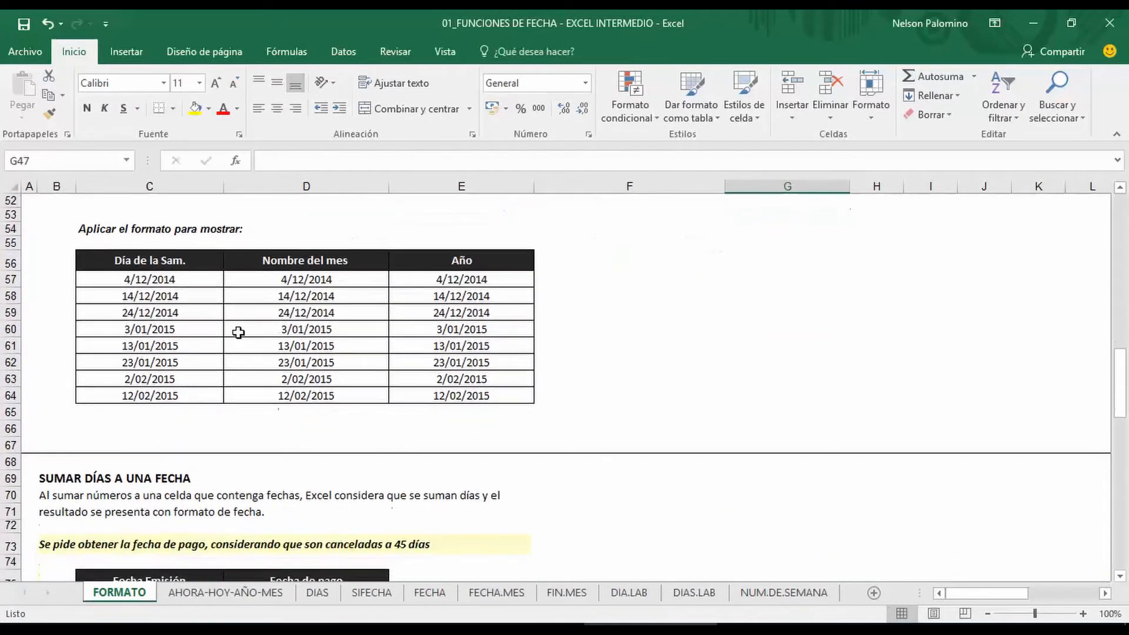
{"action": "left_click_drag", "start_coordinate": [180, 279], "coordinate": [182, 393]}
{"action": "left_click", "coordinate": [734, 338]}
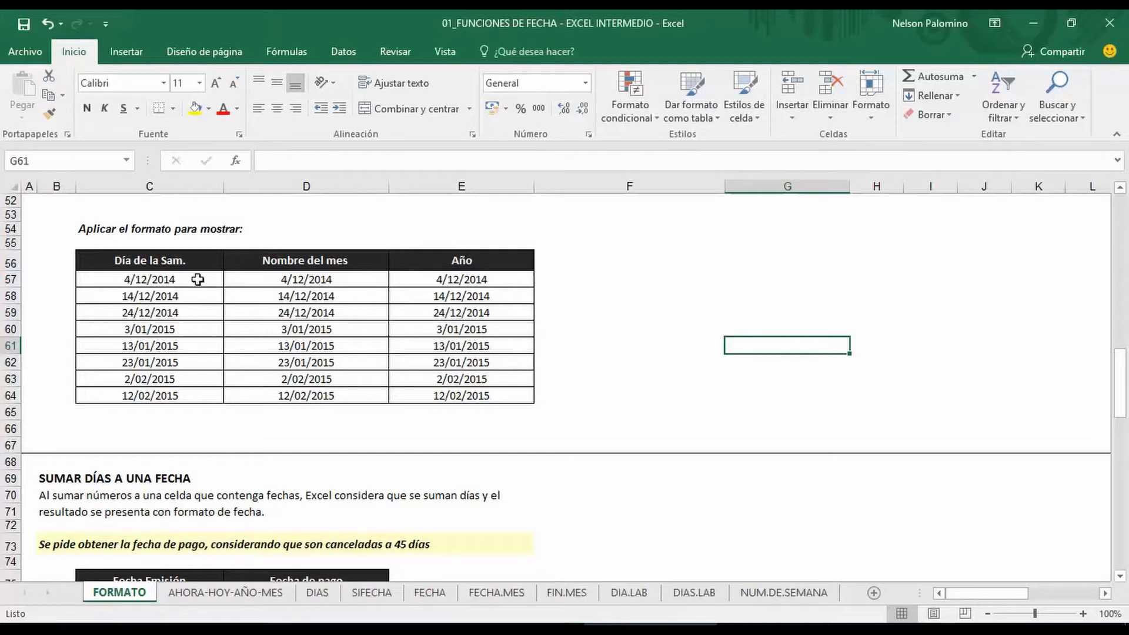
{"action": "left_click_drag", "start_coordinate": [195, 278], "coordinate": [182, 393]}
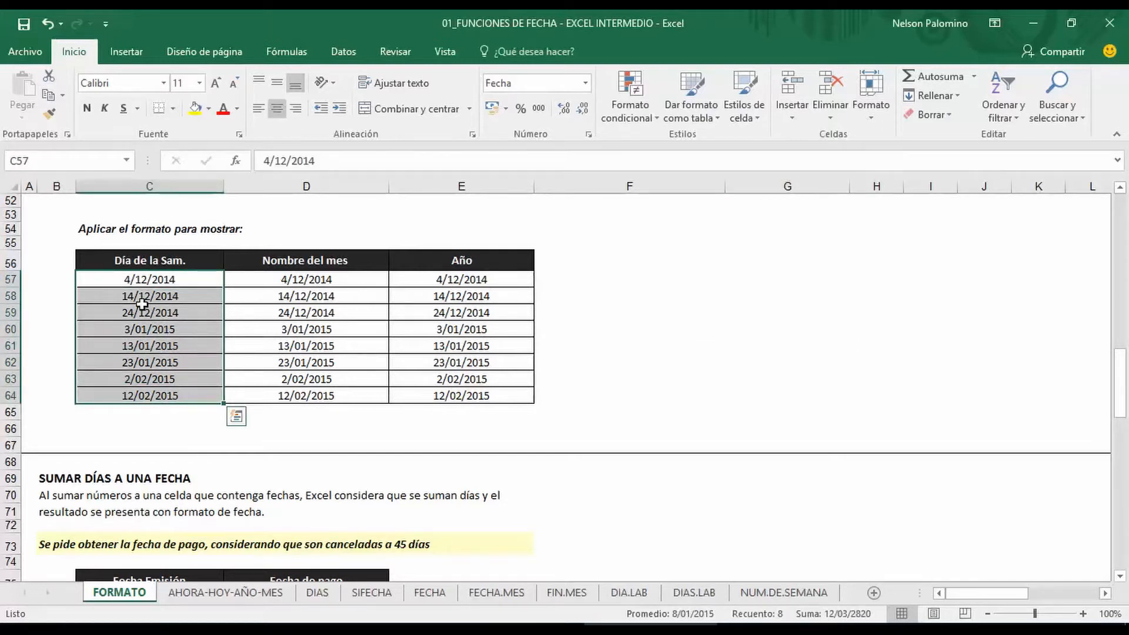
{"action": "left_click", "coordinate": [686, 343]}
{"action": "left_click", "coordinate": [152, 281]}
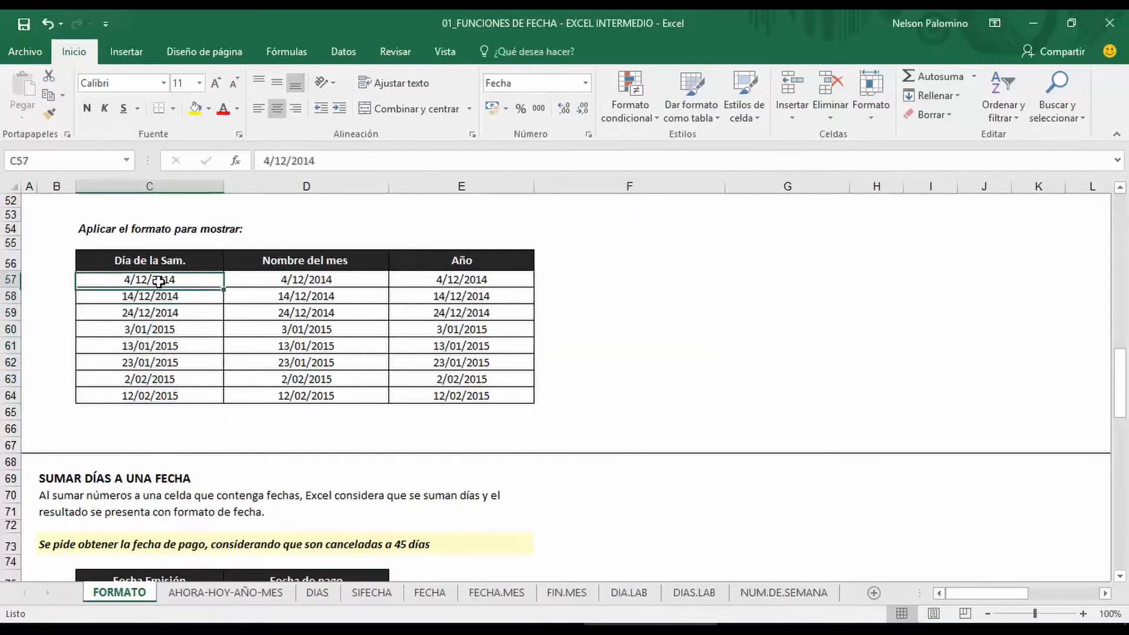
{"action": "left_click", "coordinate": [1098, 628]}
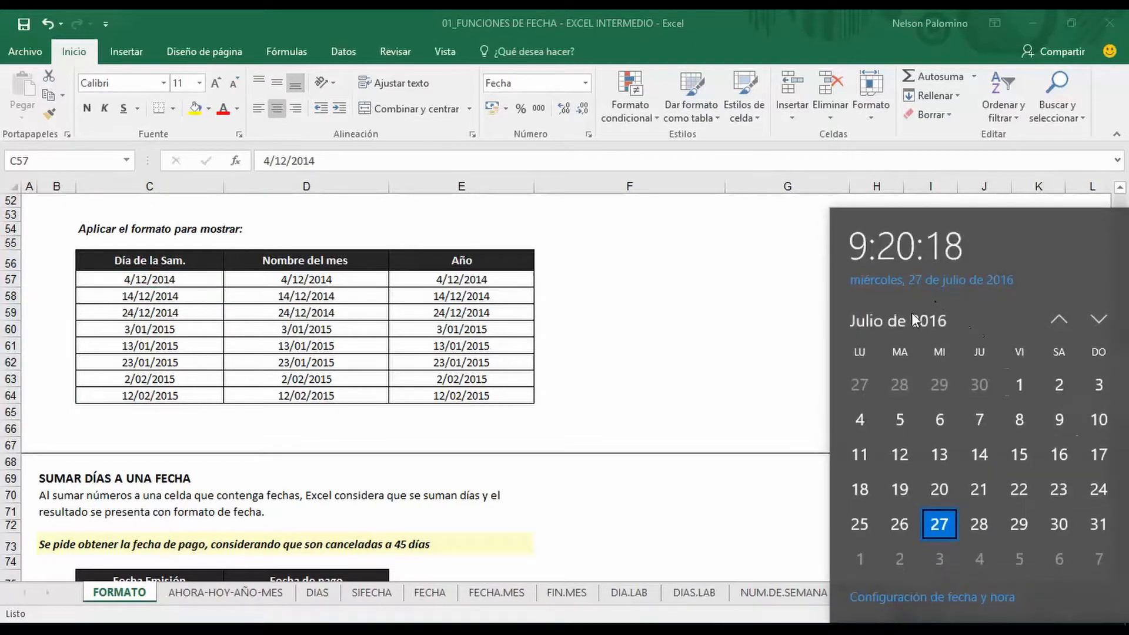
{"action": "left_click", "coordinate": [898, 324]}
{"action": "left_click", "coordinate": [871, 321]}
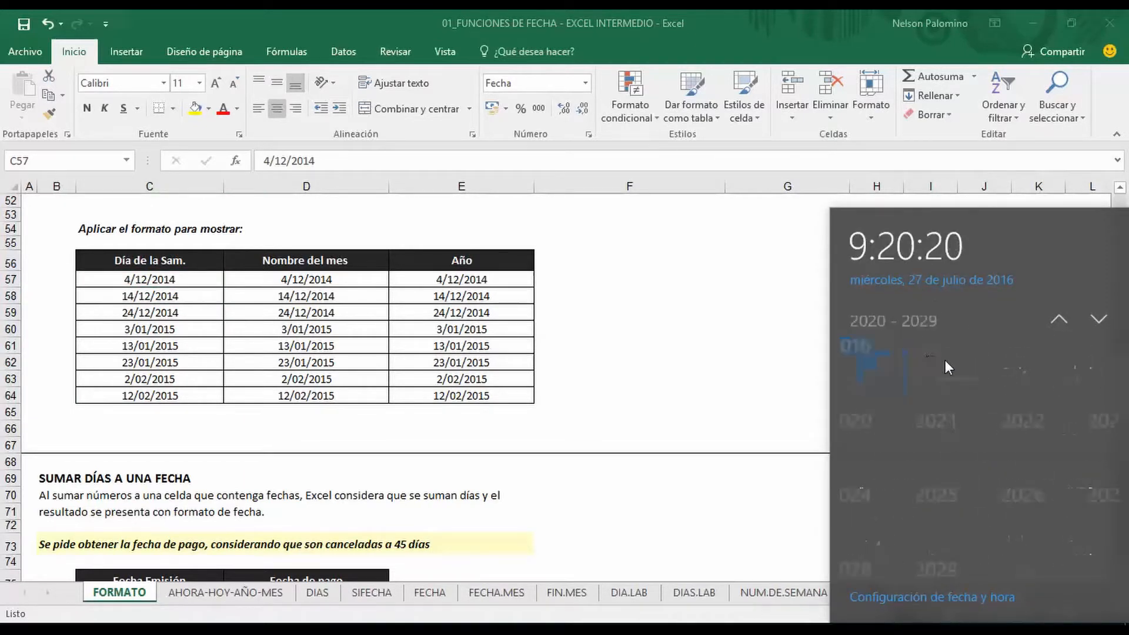
{"action": "left_click", "coordinate": [1059, 318]}
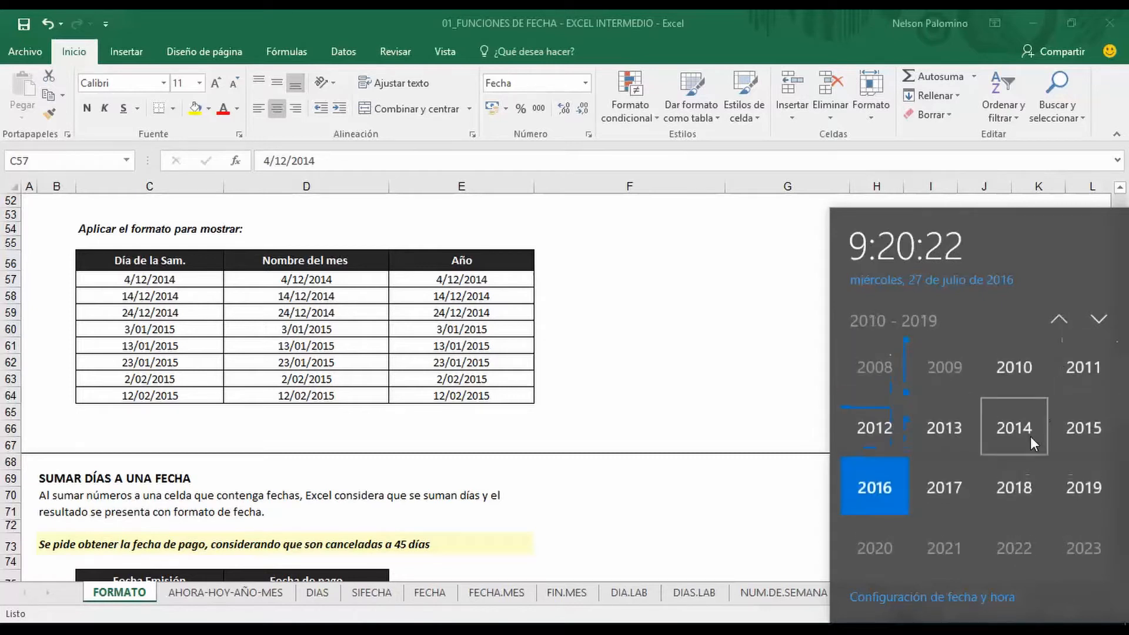
{"action": "left_click", "coordinate": [1016, 438]}
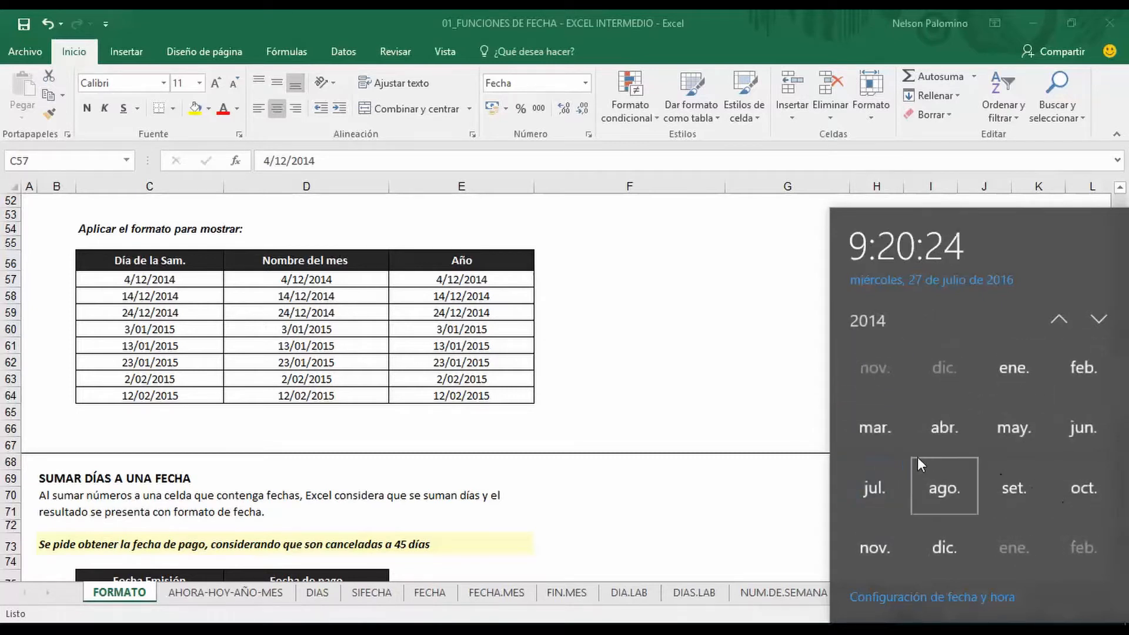
{"action": "left_click", "coordinate": [948, 537]}
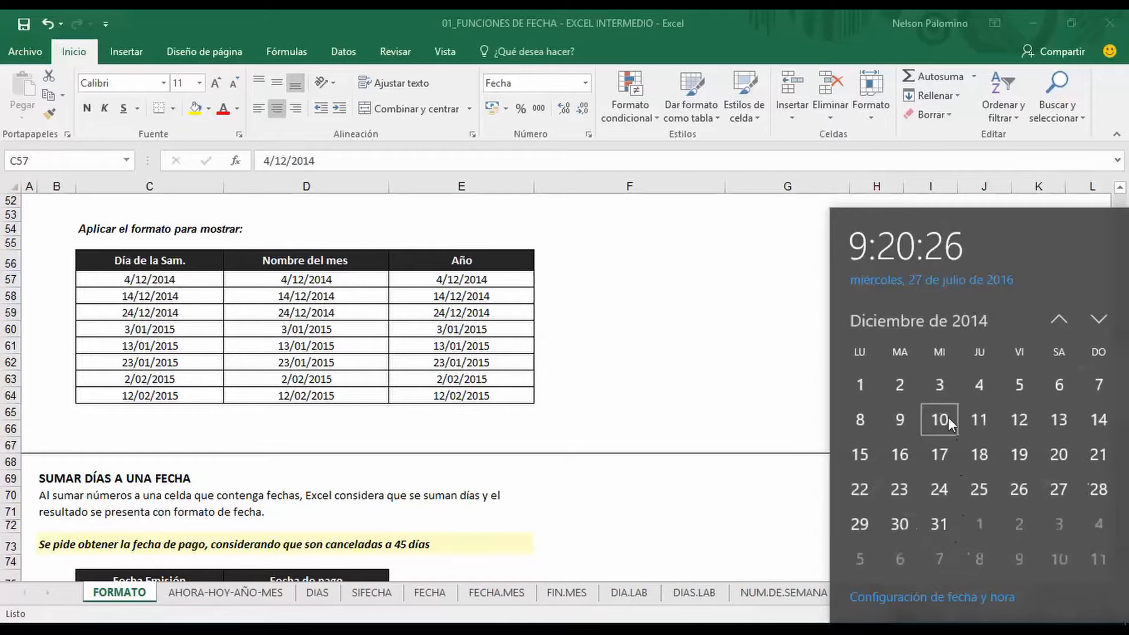
{"action": "left_click", "coordinate": [978, 386]}
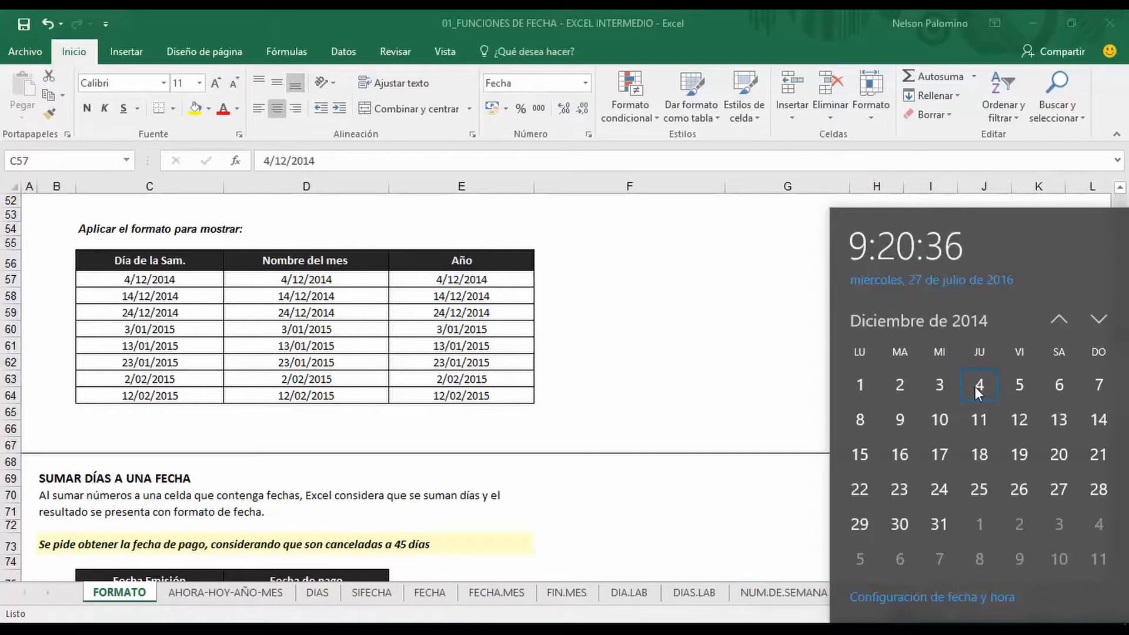
{"action": "left_click", "coordinate": [246, 368]}
Apply the custom number format dddd to C57:C64 so the Día de la Sam. column shows weekday names.
{"action": "left_click_drag", "start_coordinate": [204, 281], "coordinate": [201, 390]}
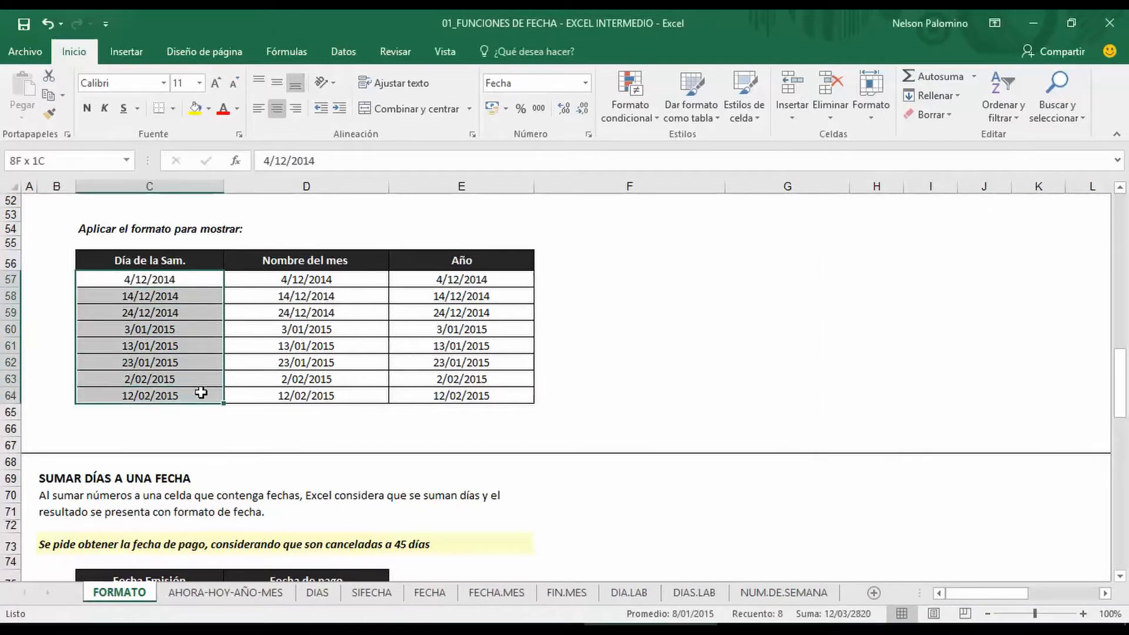
{"action": "right_click", "coordinate": [153, 363]}
{"action": "left_click", "coordinate": [209, 296]}
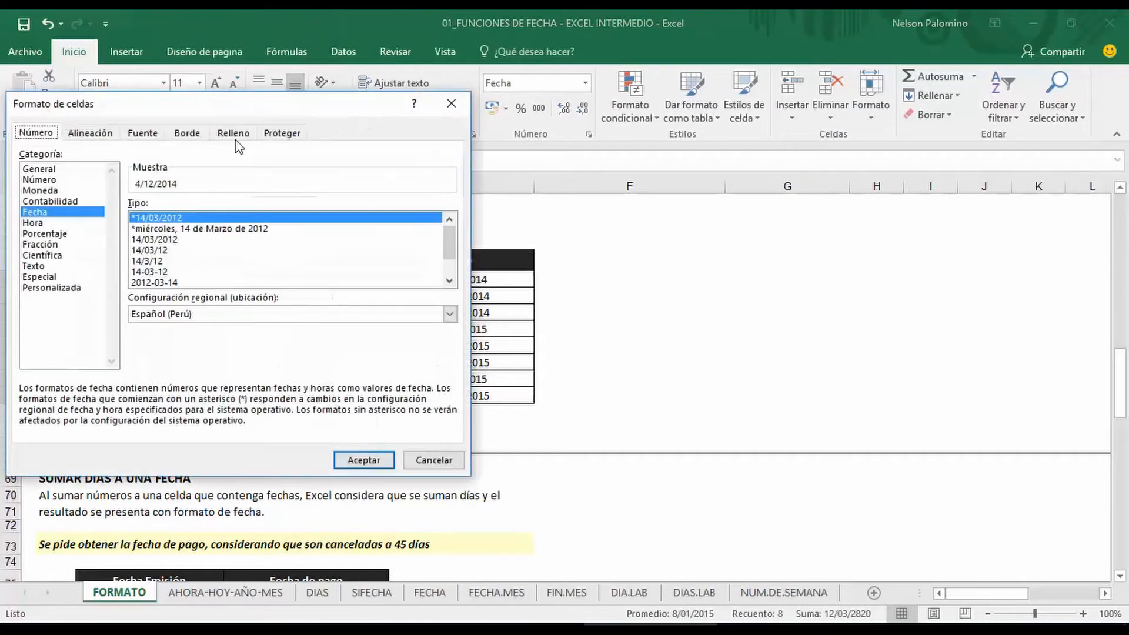
{"action": "left_click_drag", "start_coordinate": [209, 111], "coordinate": [707, 151]}
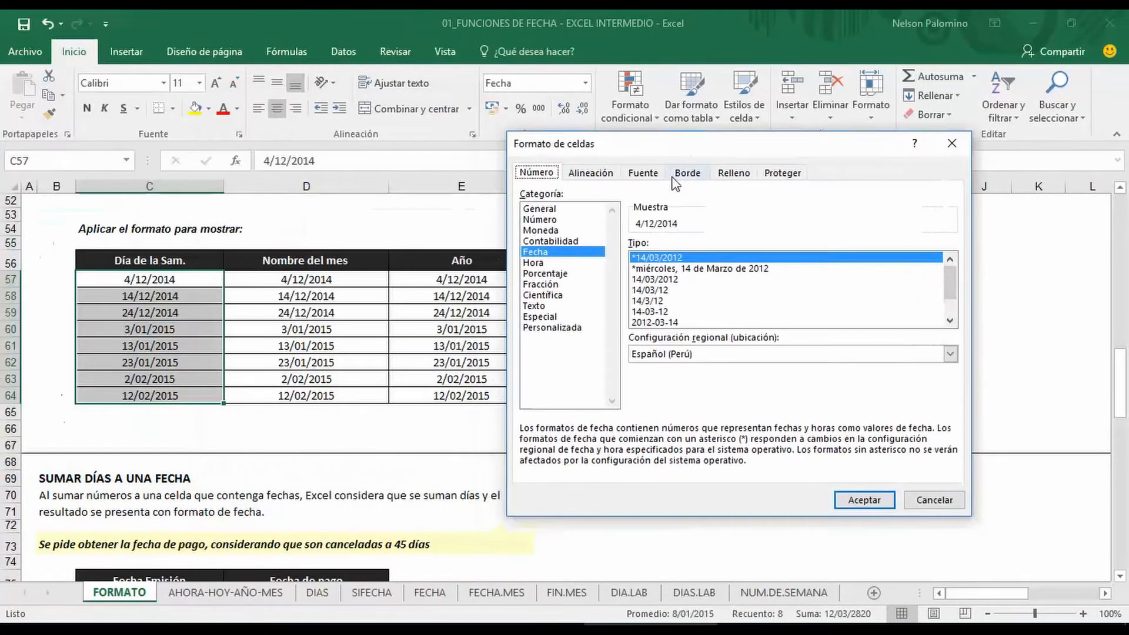
{"action": "left_click", "coordinate": [552, 327]}
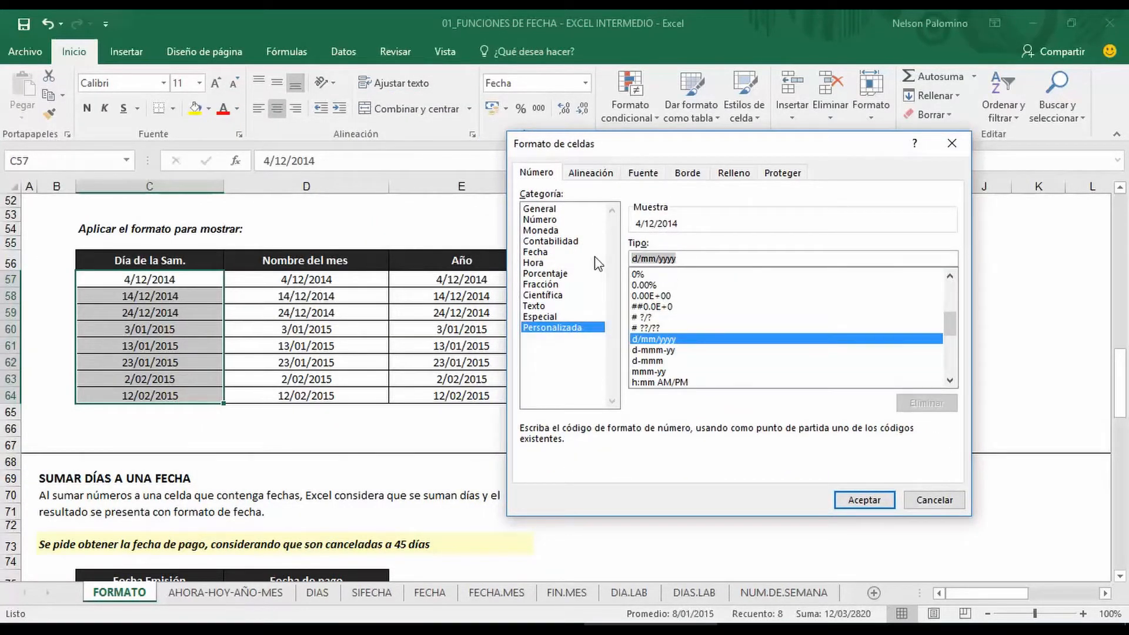
{"action": "type", "text": "dddd"}
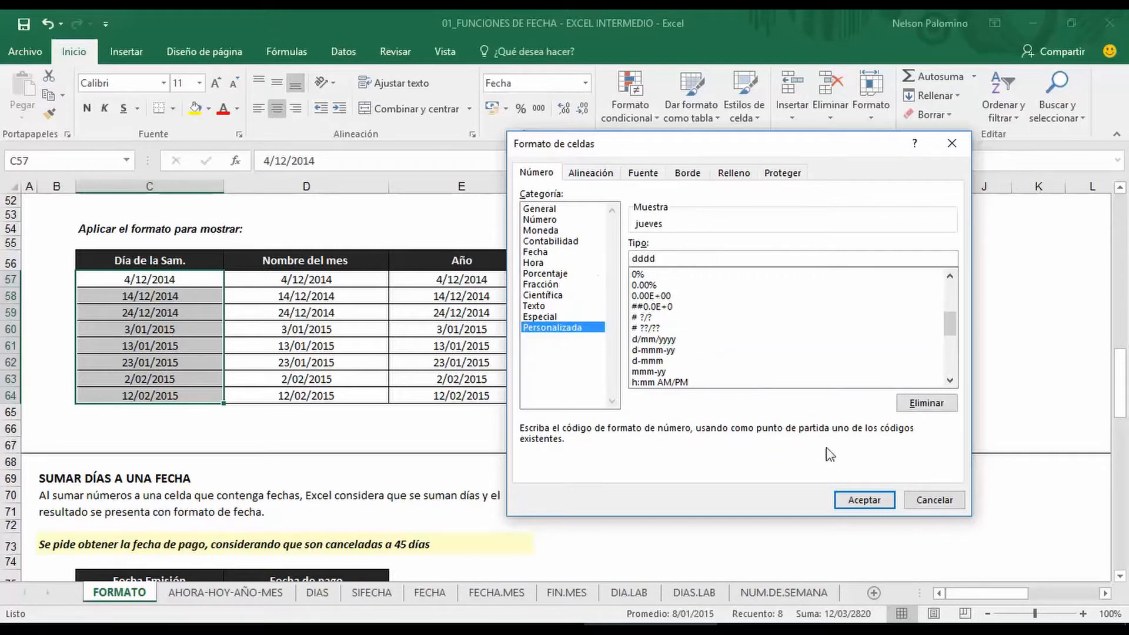
{"action": "left_click", "coordinate": [866, 499]}
{"action": "left_click", "coordinate": [887, 432]}
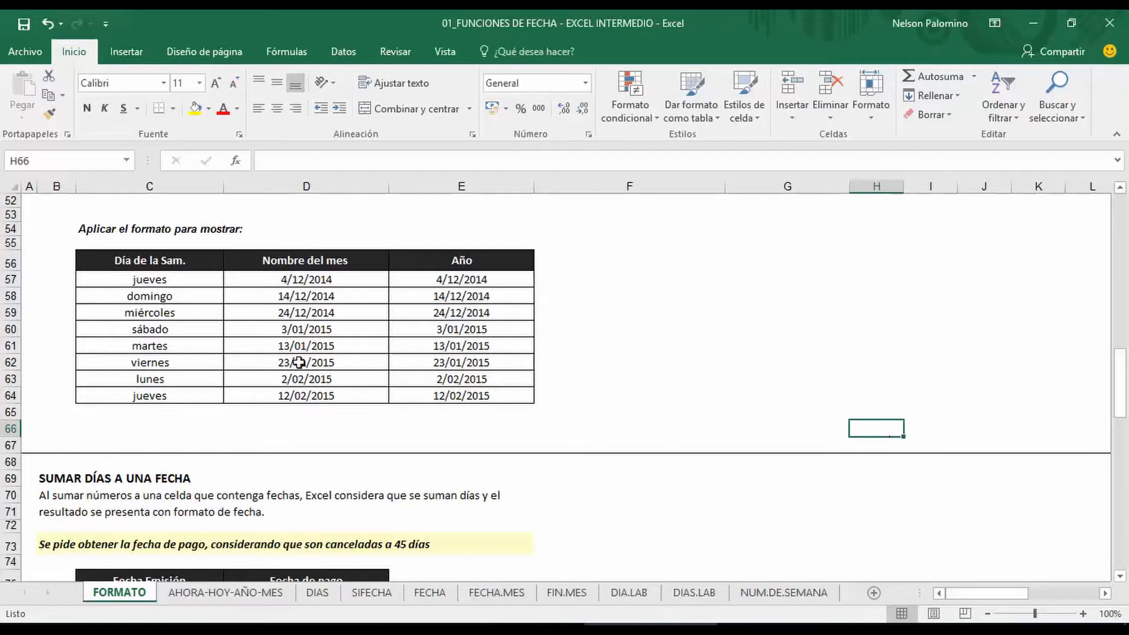
Apply the custom number format mmmm to D57:D64 so the Nombre del mes column shows full month names.
{"action": "left_click_drag", "start_coordinate": [323, 280], "coordinate": [325, 397]}
{"action": "right_click", "coordinate": [325, 397]}
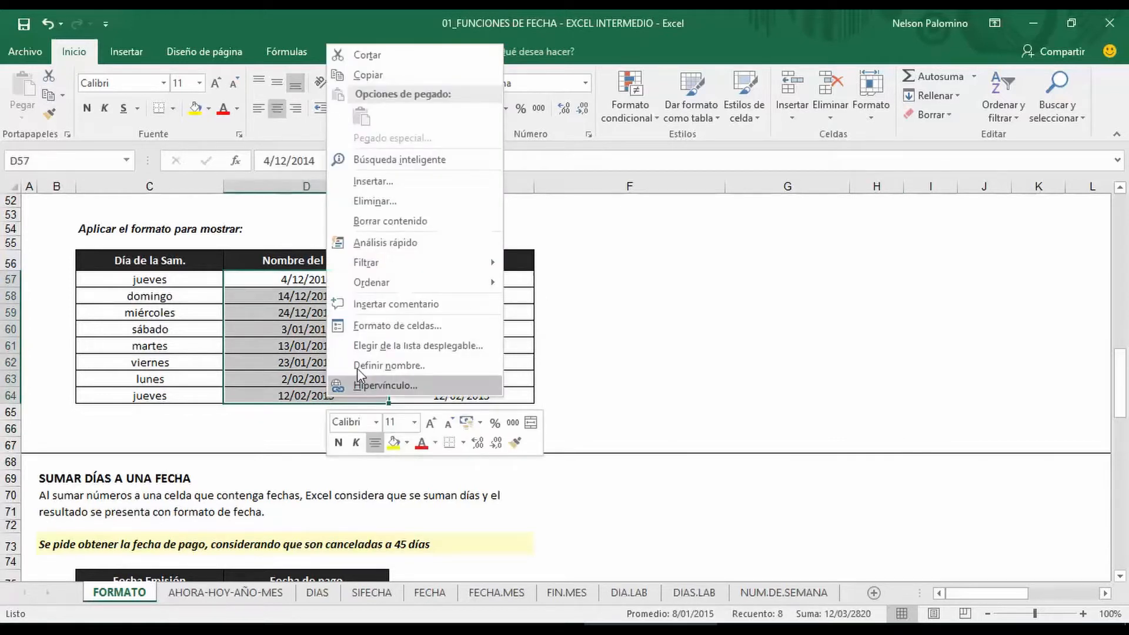
{"action": "left_click", "coordinate": [423, 325]}
{"action": "left_click_drag", "start_coordinate": [333, 139], "coordinate": [700, 127]}
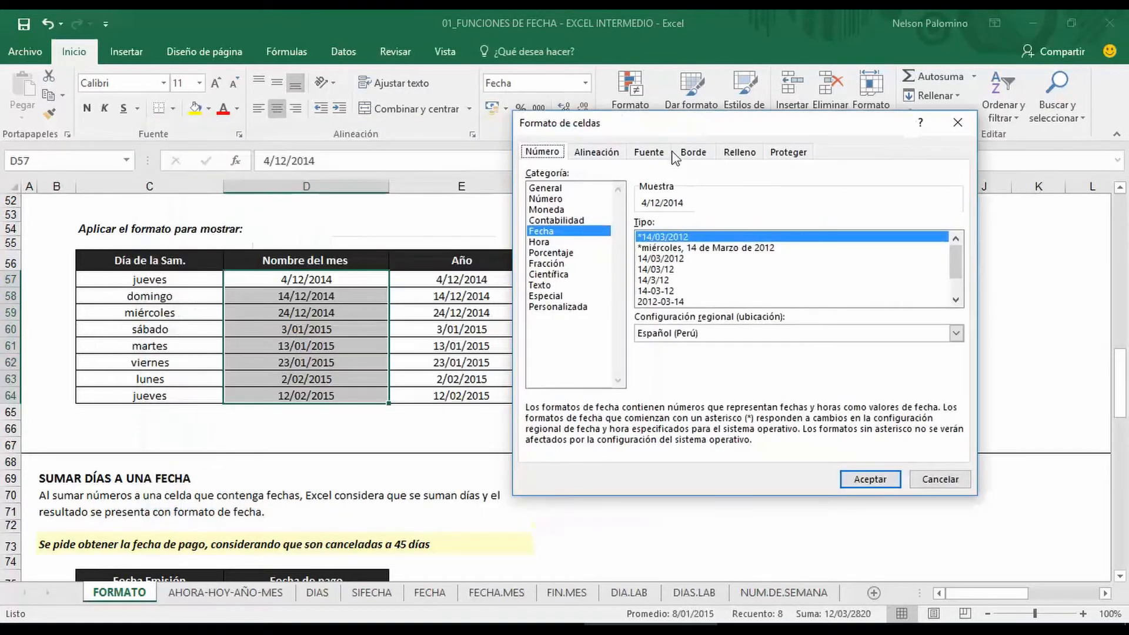
{"action": "left_click", "coordinate": [558, 306]}
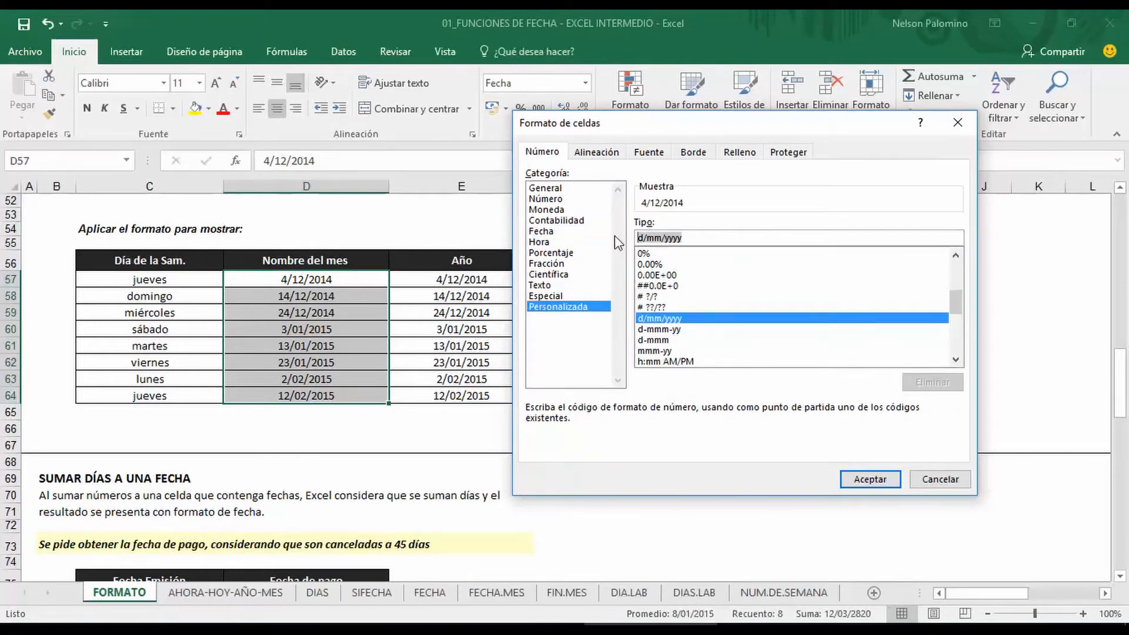
{"action": "type", "text": "mmmm"}
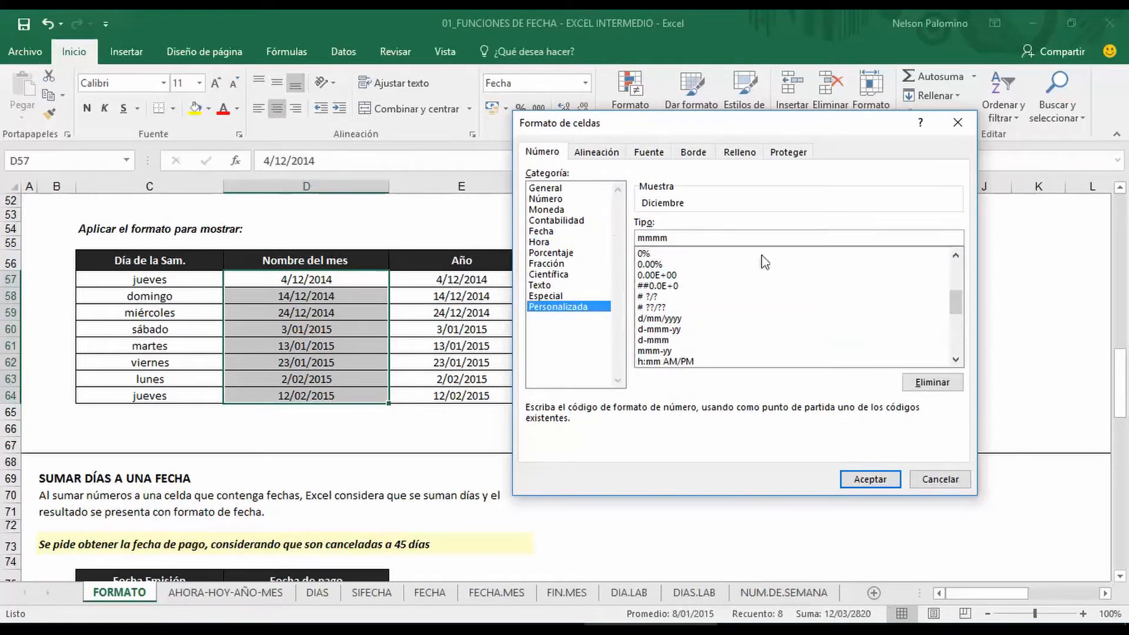
{"action": "left_click", "coordinate": [870, 479]}
{"action": "left_click", "coordinate": [877, 476]}
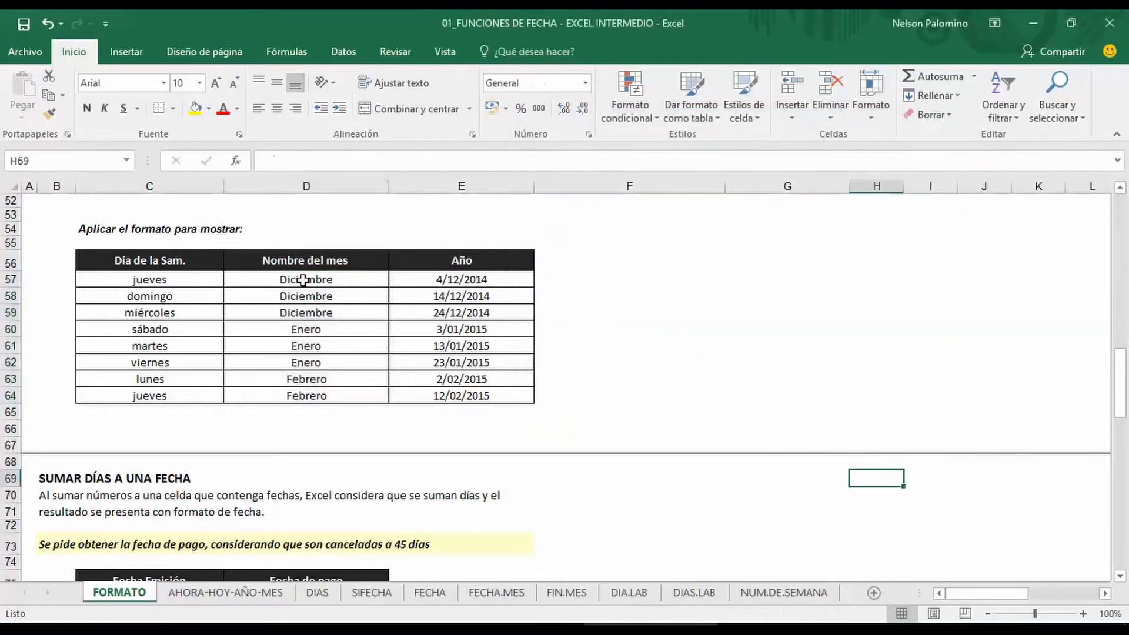
Apply the custom number format yyyy to E57:E64 so the Año column shows only the year.
{"action": "left_click_drag", "start_coordinate": [462, 280], "coordinate": [492, 395]}
{"action": "right_click", "coordinate": [491, 395]}
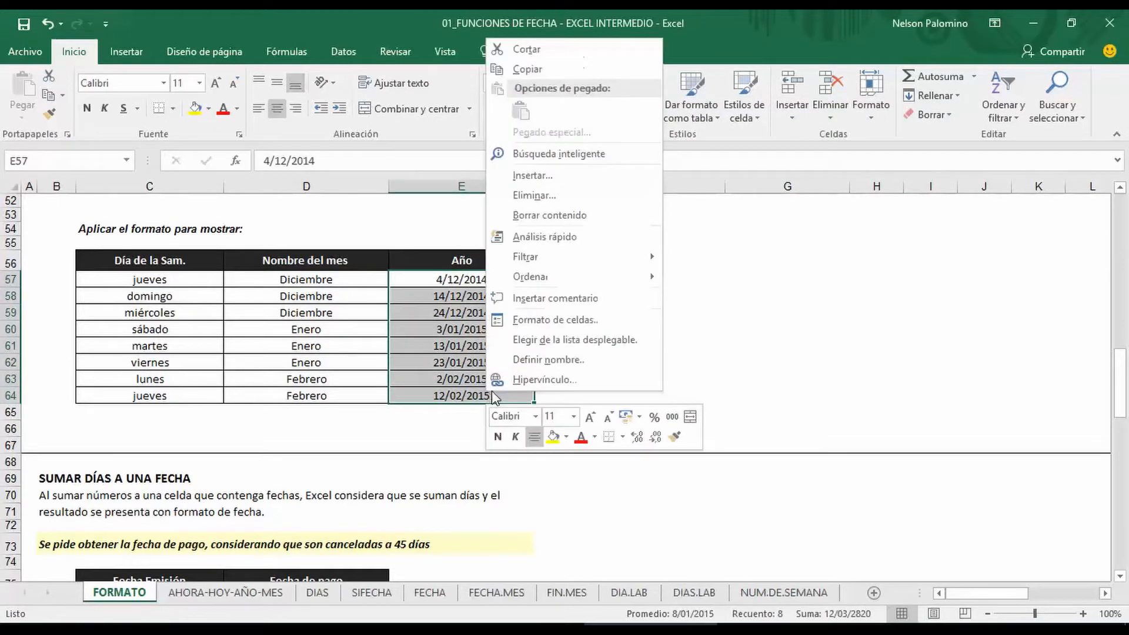
{"action": "left_click", "coordinate": [542, 319]}
{"action": "left_click_drag", "start_coordinate": [440, 141], "coordinate": [709, 145]}
{"action": "left_click", "coordinate": [653, 314]}
{"action": "left_click_drag", "start_coordinate": [766, 245], "coordinate": [701, 241]}
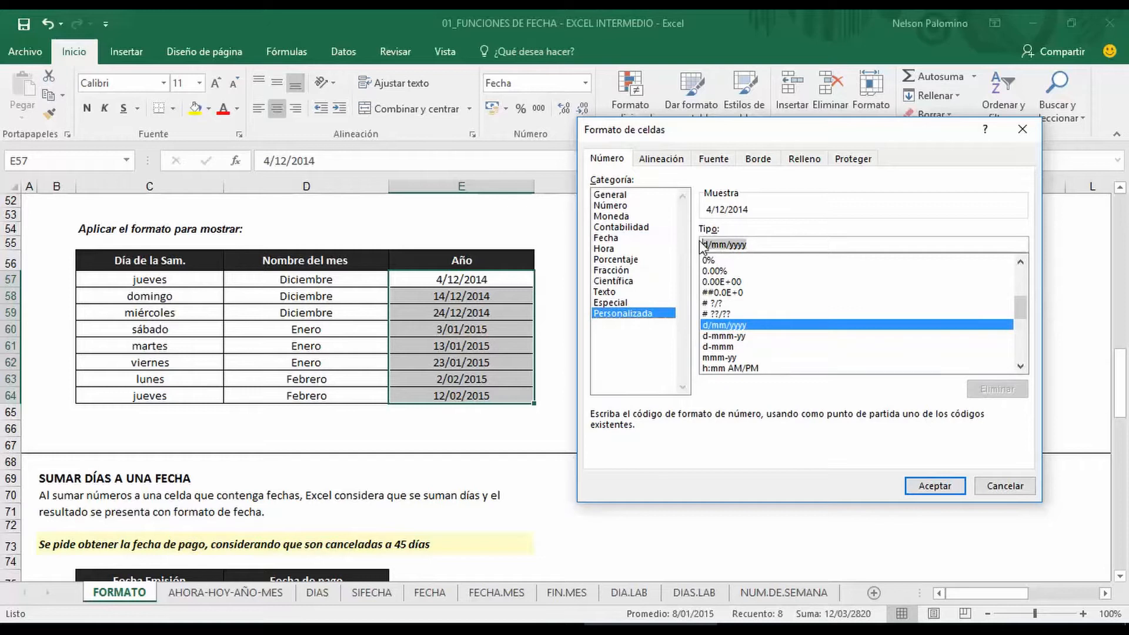
{"action": "type", "text": "y"}
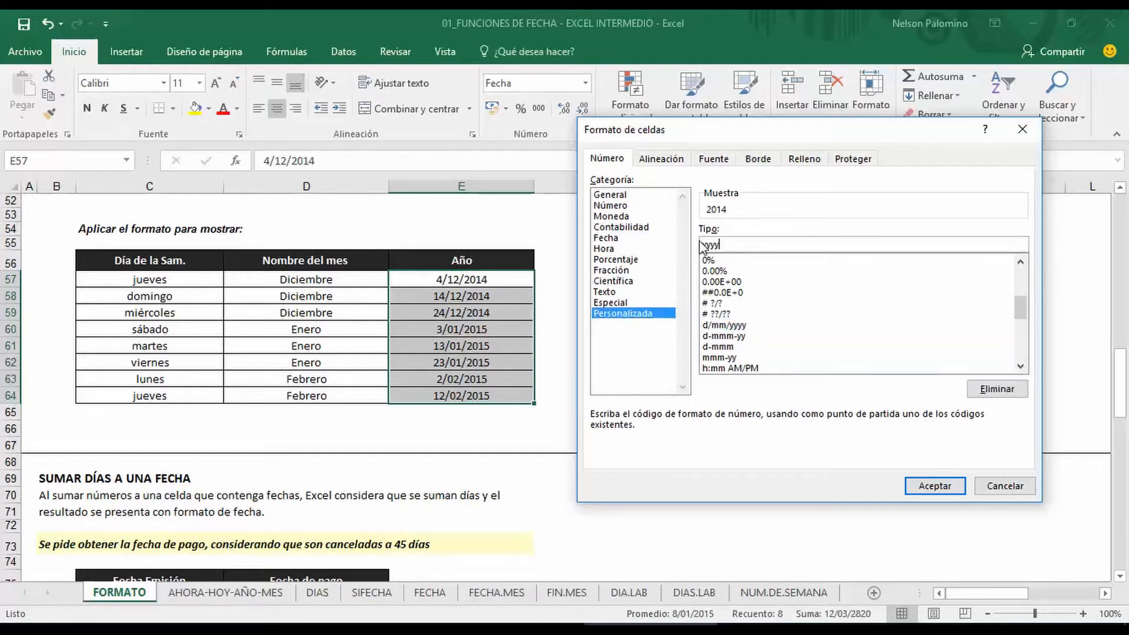
{"action": "left_click", "coordinate": [934, 486]}
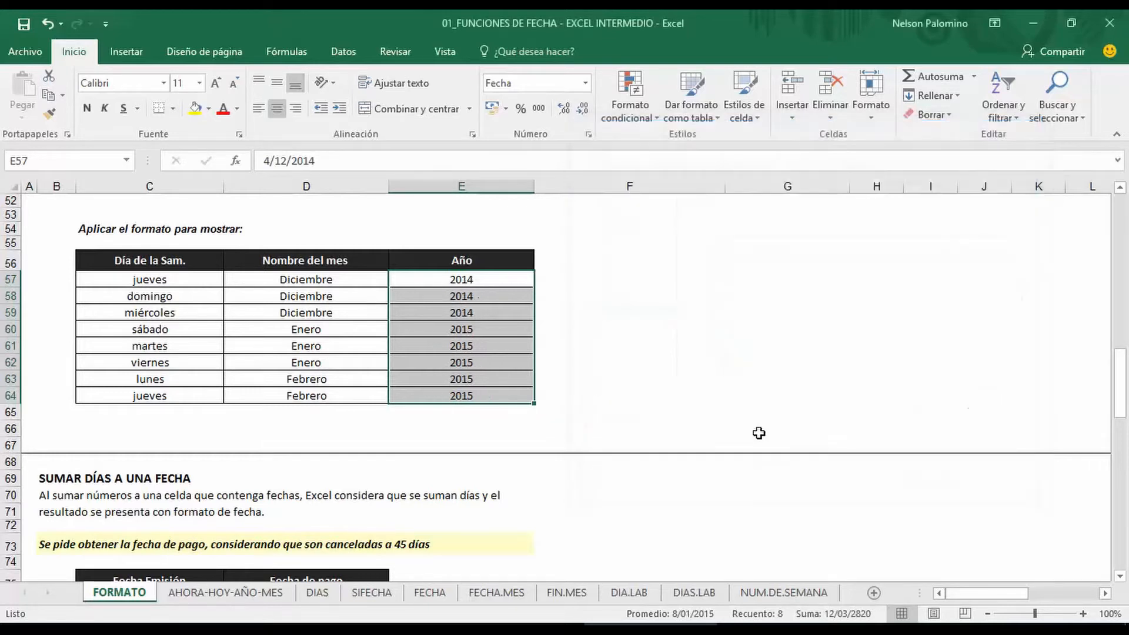
{"action": "left_click", "coordinate": [629, 412]}
{"action": "left_click", "coordinate": [864, 398]}
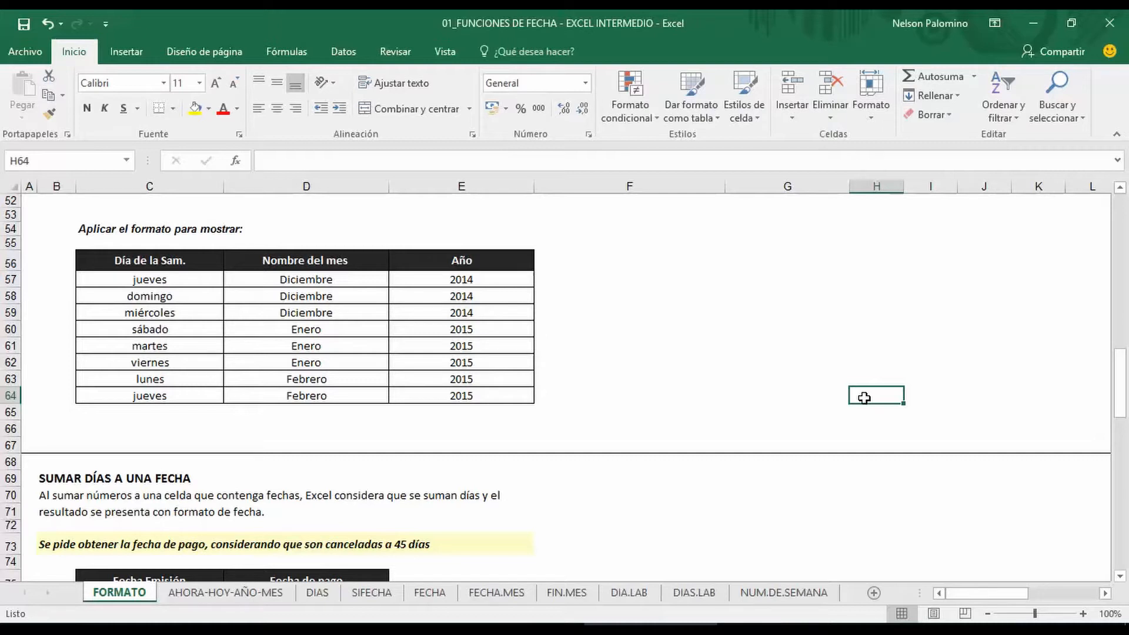
Calculate the Fecha de pago in D76 with =C76+45 and fill the formula down to D83.
{"action": "scroll", "coordinate": [582, 435], "scroll_direction": "down", "scroll_amount": 4}
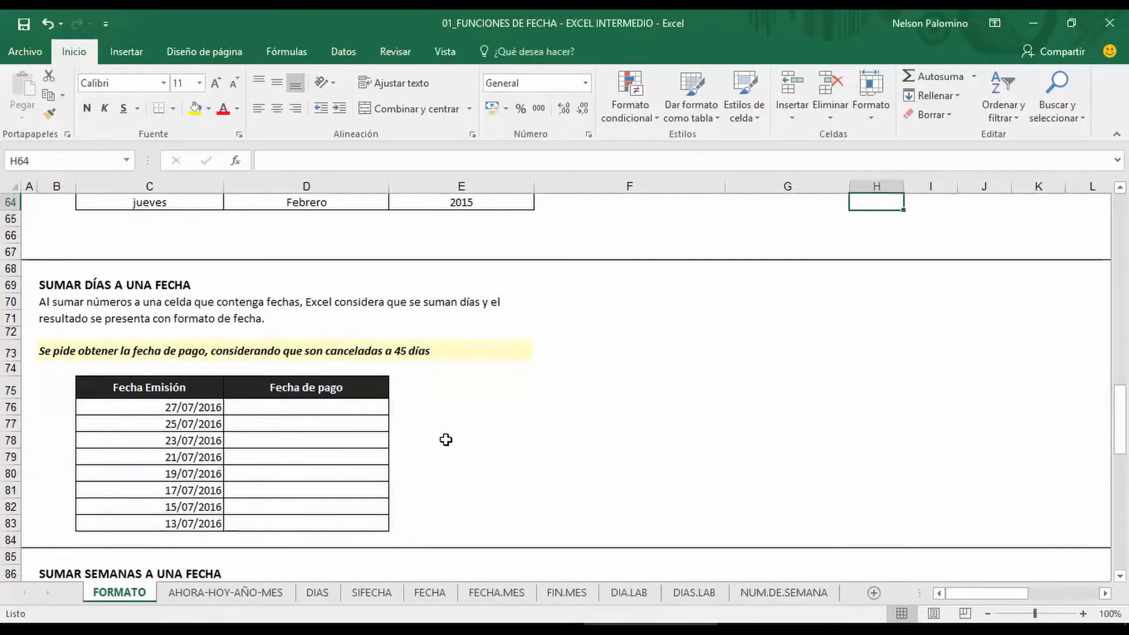
{"action": "scroll", "coordinate": [446, 439], "scroll_direction": "down", "scroll_amount": 1}
{"action": "left_click", "coordinate": [311, 358]}
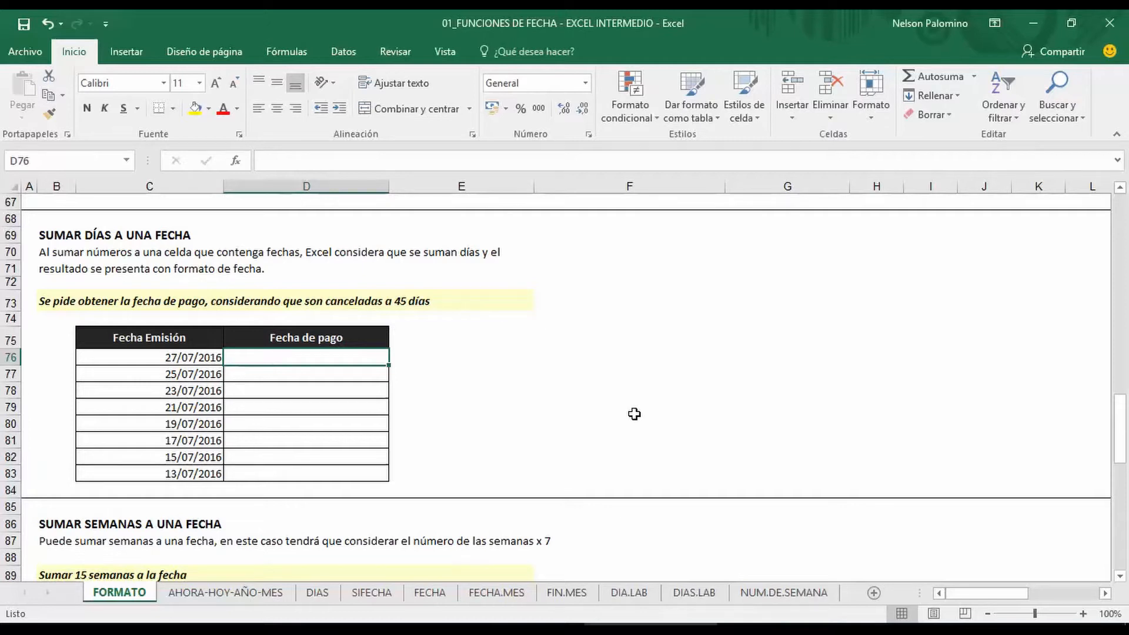
{"action": "type", "text": "="}
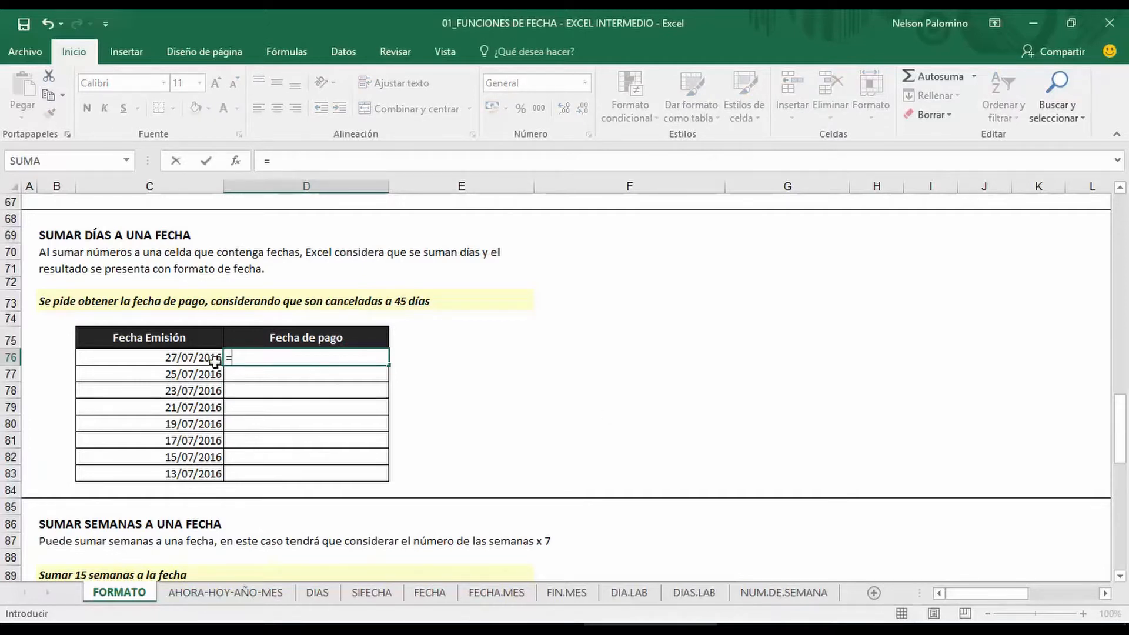
{"action": "left_click", "coordinate": [215, 362]}
{"action": "scroll", "coordinate": [443, 394], "scroll_direction": "down", "scroll_amount": 1}
{"action": "type", "text": "+45"}
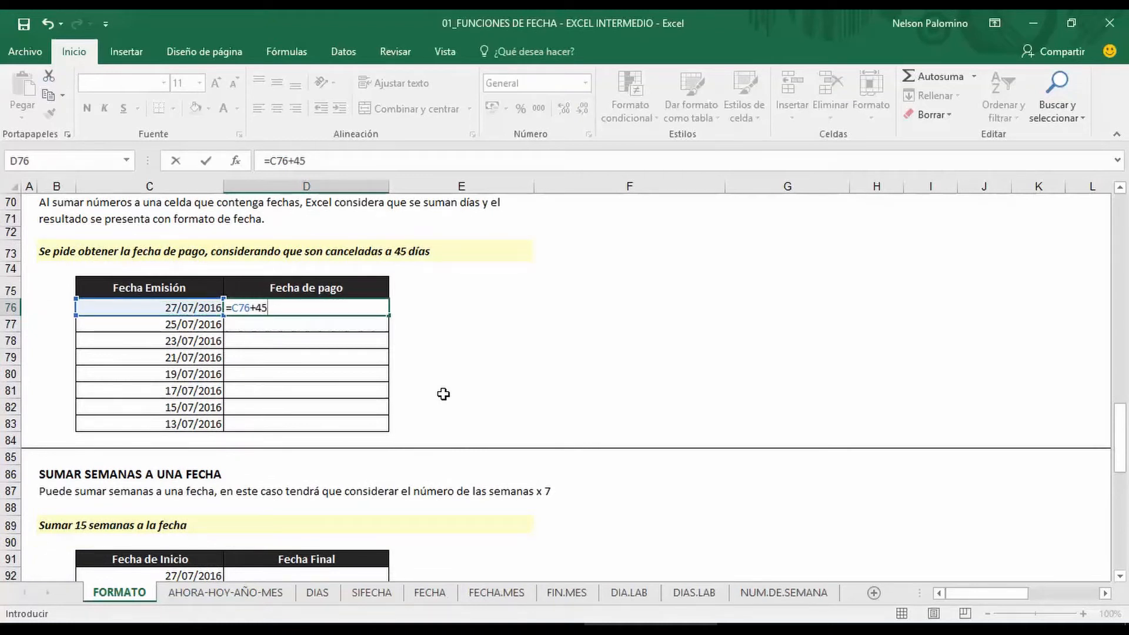
{"action": "key", "text": "ctrl+Return"}
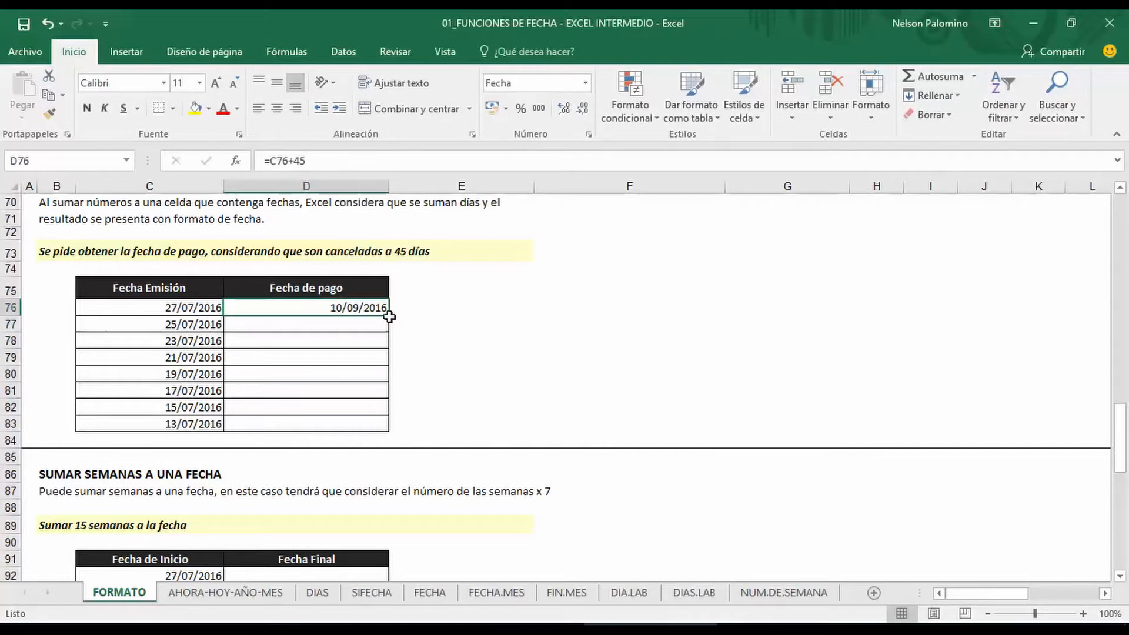
{"action": "left_click_drag", "start_coordinate": [391, 317], "coordinate": [395, 424]}
{"action": "left_click", "coordinate": [629, 375]}
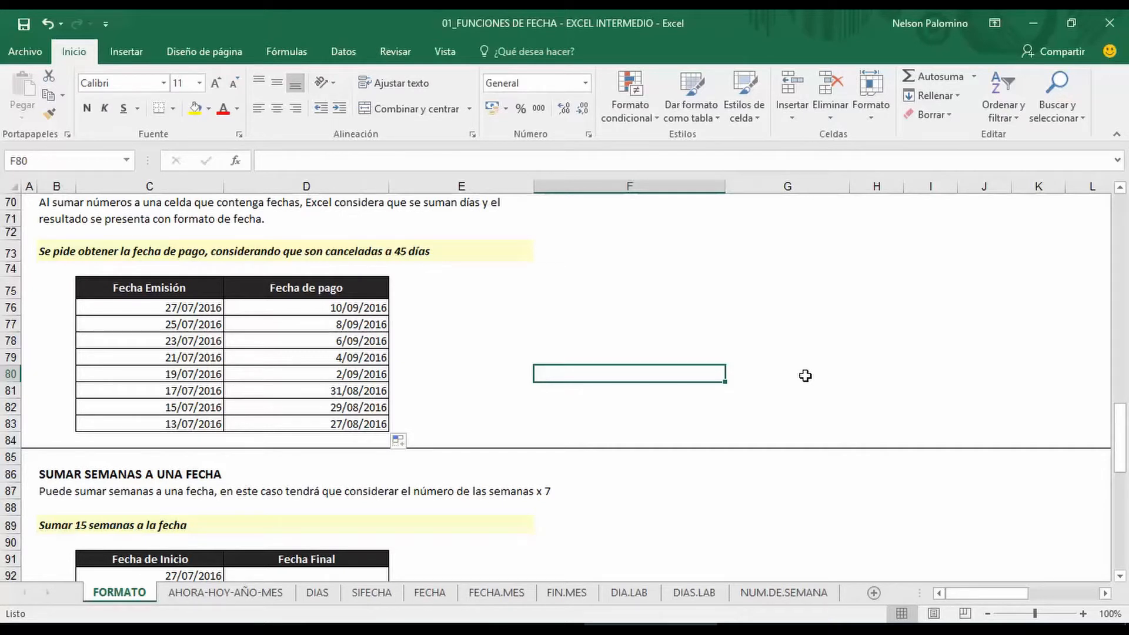
Add 15 weeks to the start date in D92 with =C92+15*7 and fill the Fecha Final column down to D102.
{"action": "scroll", "coordinate": [459, 431], "scroll_direction": "down", "scroll_amount": 5}
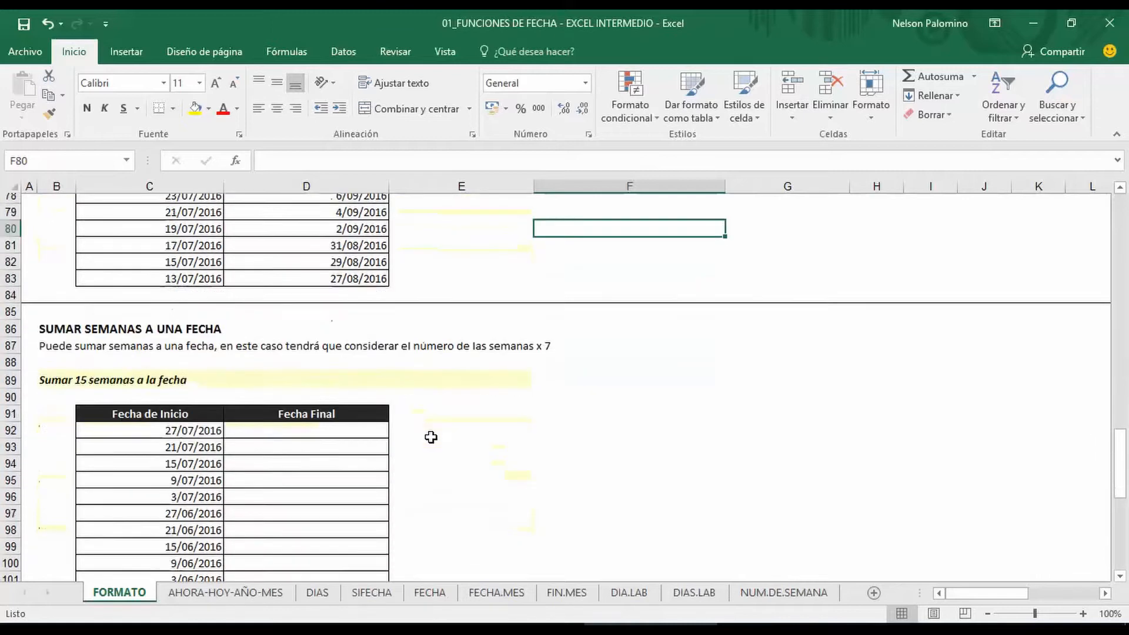
{"action": "left_click", "coordinate": [327, 320]}
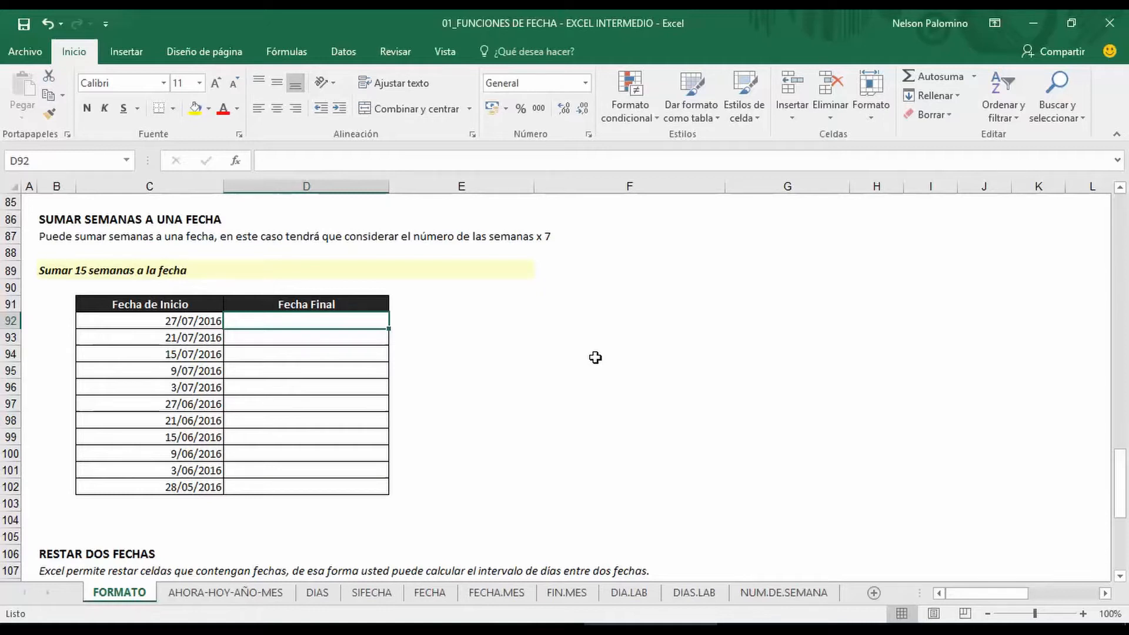
{"action": "type", "text": "="}
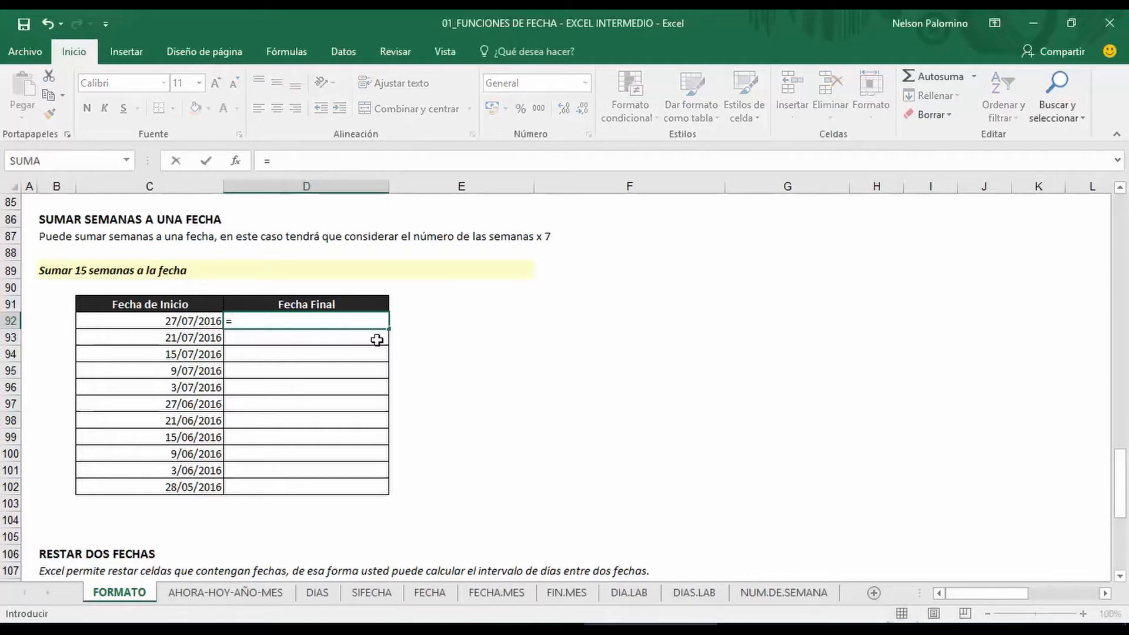
{"action": "left_click", "coordinate": [212, 321]}
{"action": "type", "text": "+"}
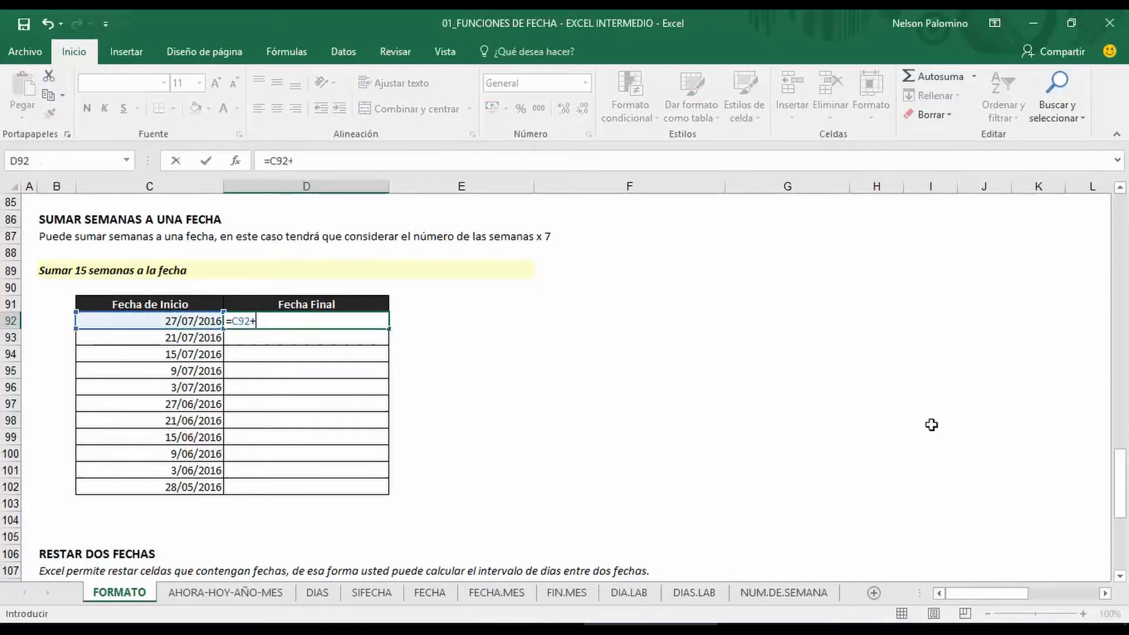
{"action": "type", "text": "15*7"}
{"action": "key", "text": "Return"}
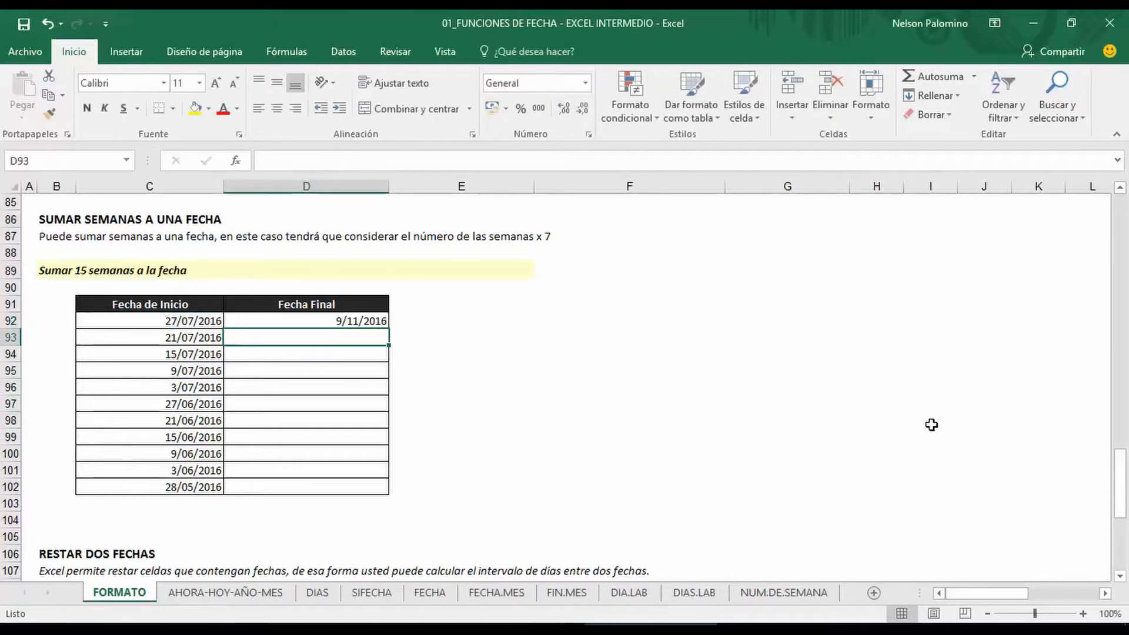
{"action": "left_click", "coordinate": [360, 321]}
{"action": "double_click", "coordinate": [388, 329]}
{"action": "left_click", "coordinate": [637, 334]}
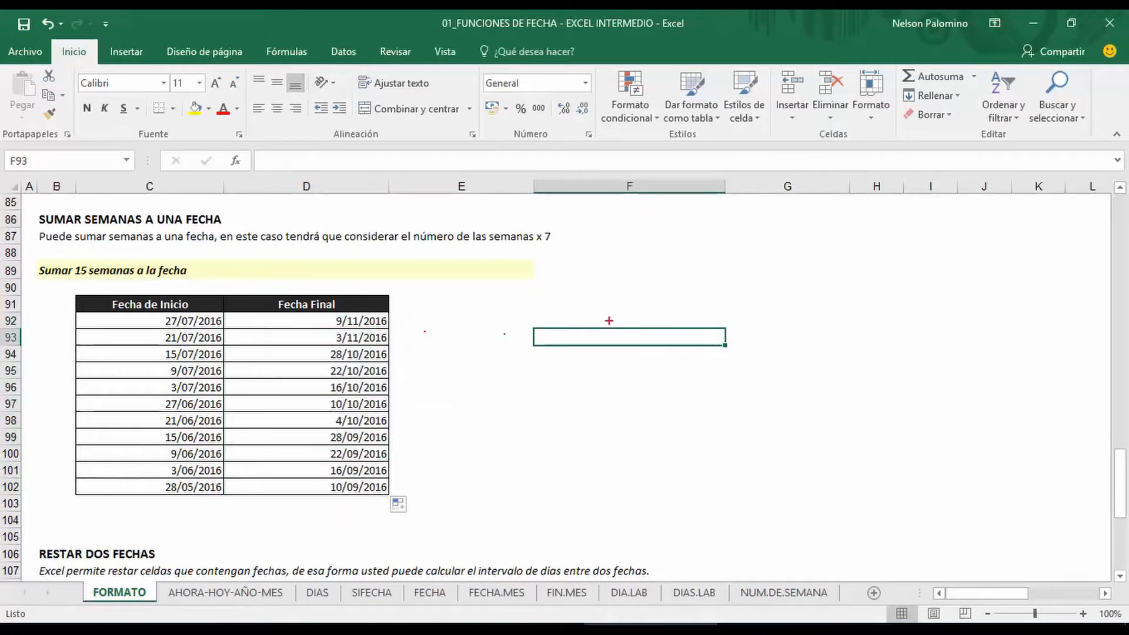
{"action": "mouse_move", "coordinate": [66, 261]}
{"action": "left_mouse_down"}
{"action": "mouse_move", "coordinate": [141, 282]}
{"action": "mouse_move", "coordinate": [57, 387]}
{"action": "left_mouse_up"}
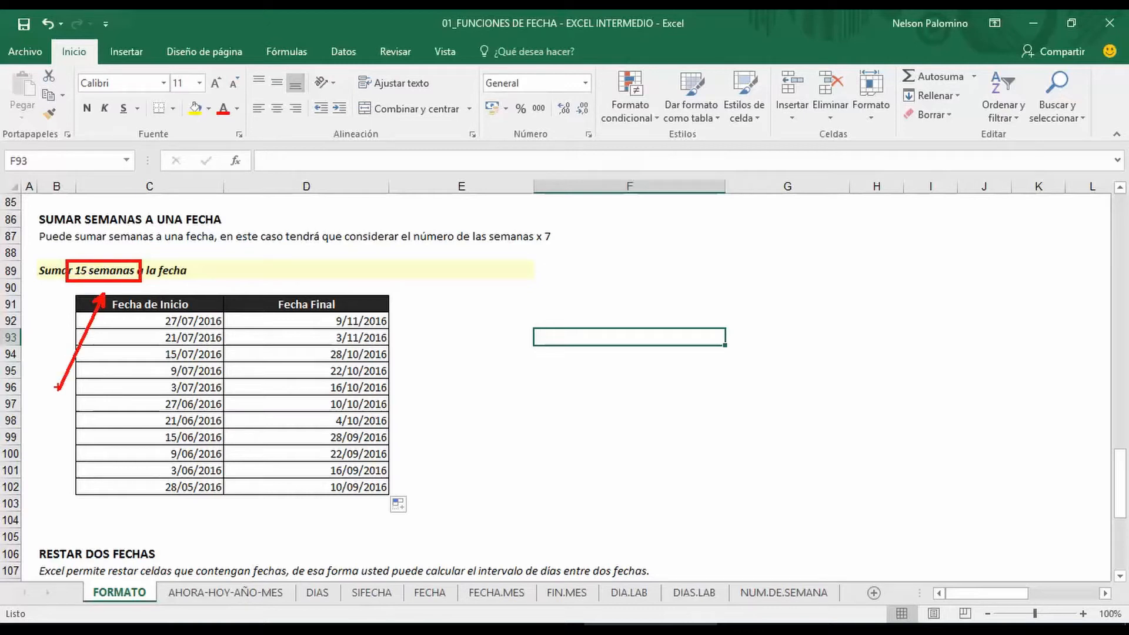
{"action": "key", "text": "Escape"}
{"action": "left_click", "coordinate": [748, 317]}
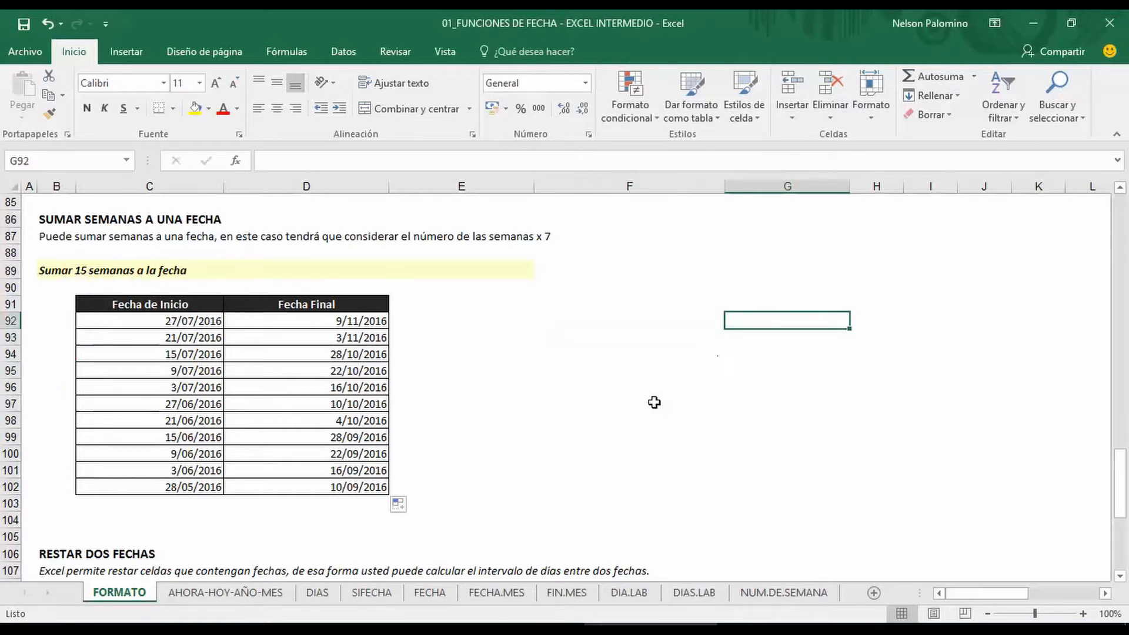
Subtract the INGRESO date from the ALTA date in F113 with =E113-D113 and fill the DÍAS column down to F119.
{"action": "scroll", "coordinate": [654, 402], "scroll_direction": "down", "scroll_amount": 6}
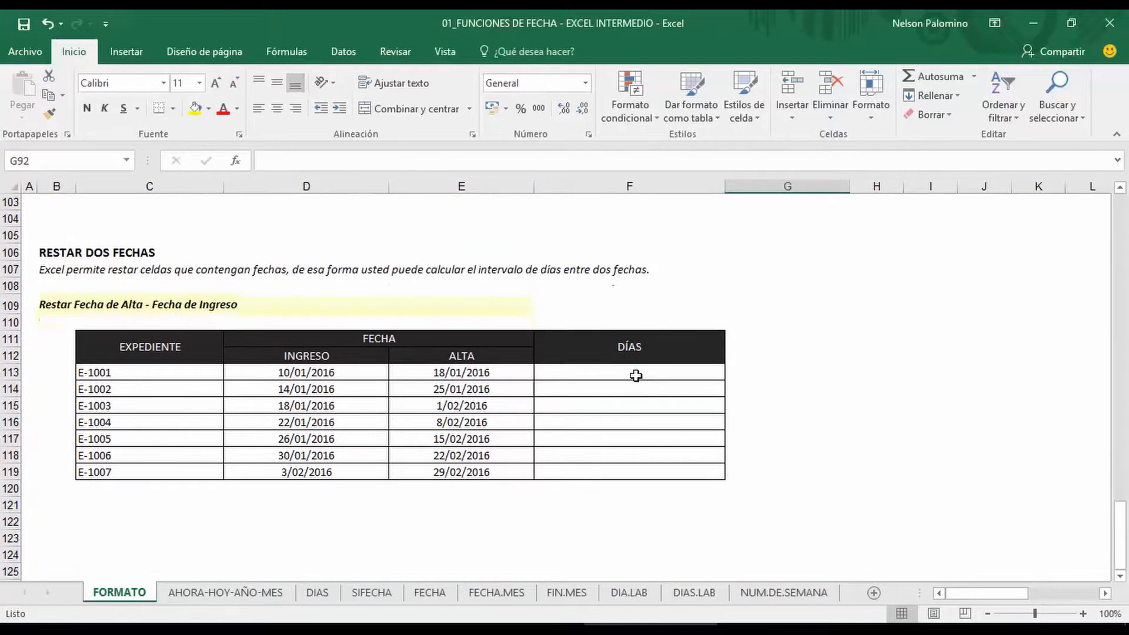
{"action": "left_click", "coordinate": [636, 375]}
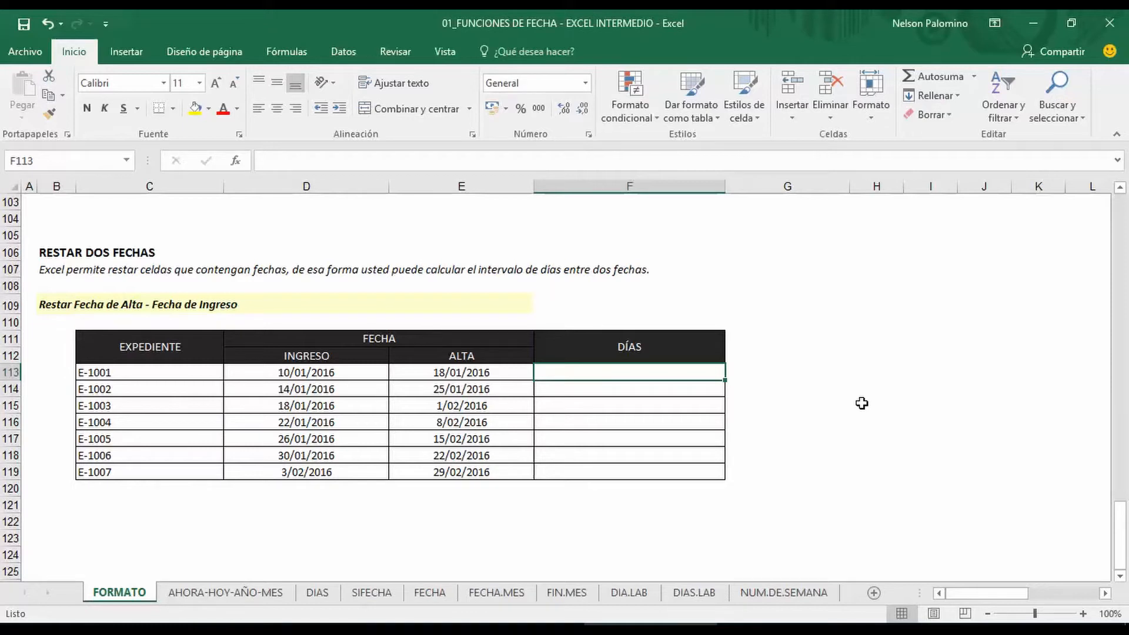
{"action": "type", "text": "="}
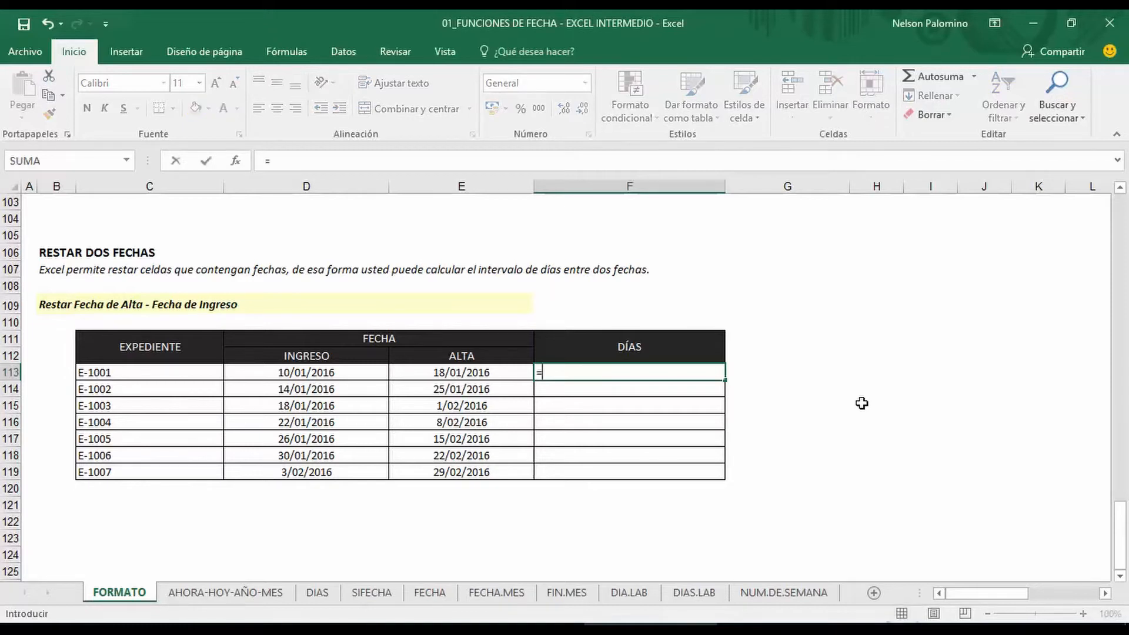
{"action": "left_click", "coordinate": [476, 372]}
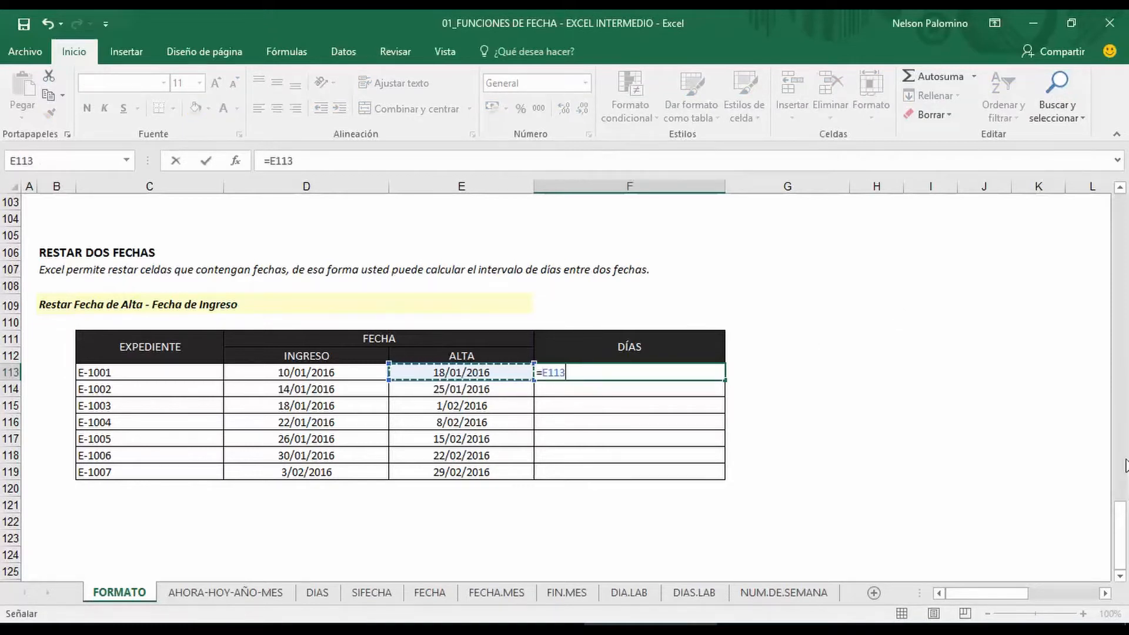
{"action": "type", "text": "-"}
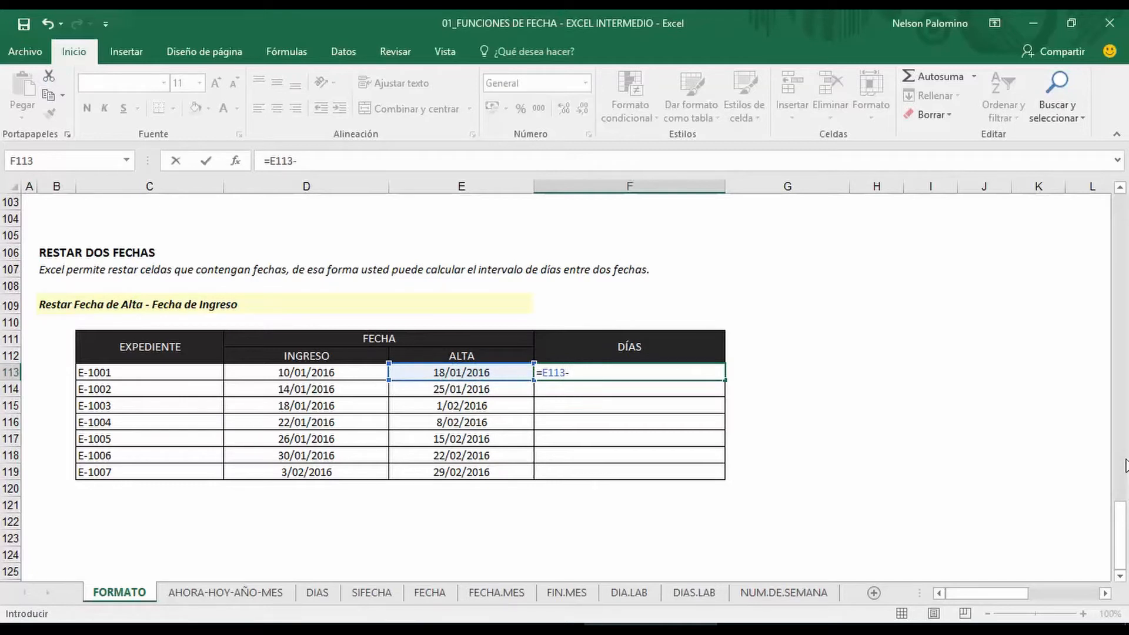
{"action": "left_click", "coordinate": [335, 374]}
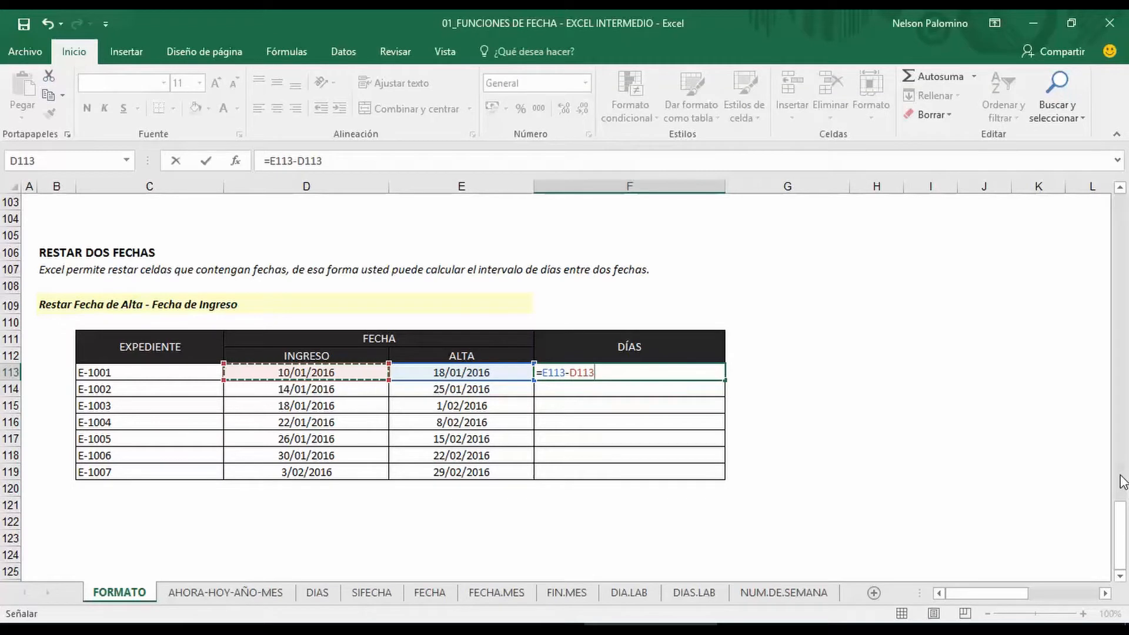
{"action": "key", "text": "Return"}
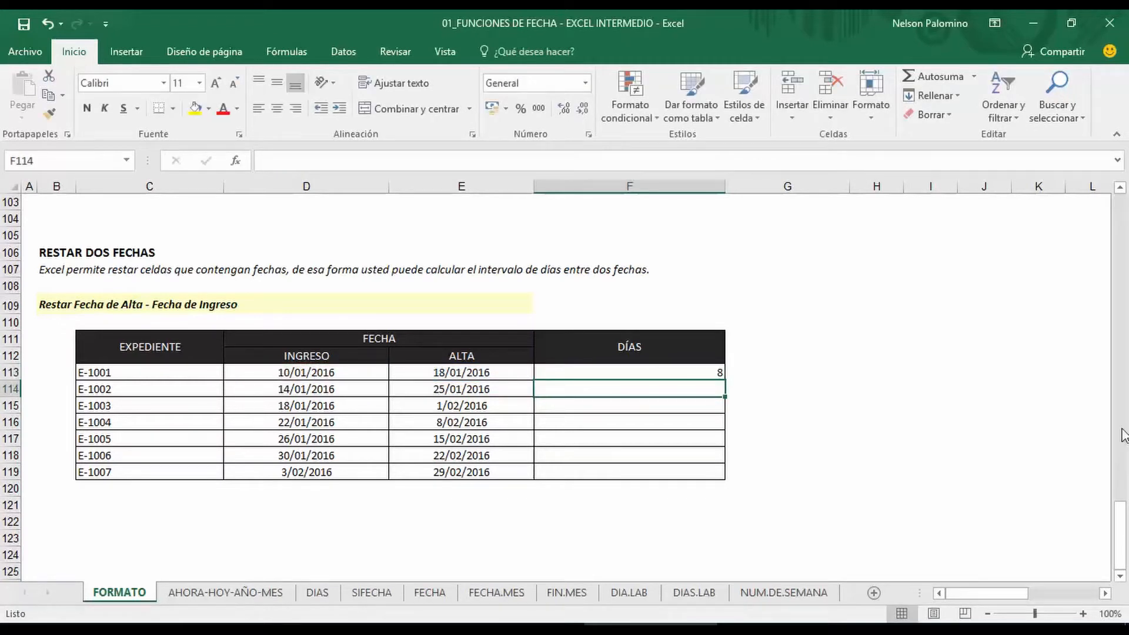
{"action": "left_click", "coordinate": [715, 377]}
{"action": "double_click", "coordinate": [725, 381]}
{"action": "left_click", "coordinate": [851, 381]}
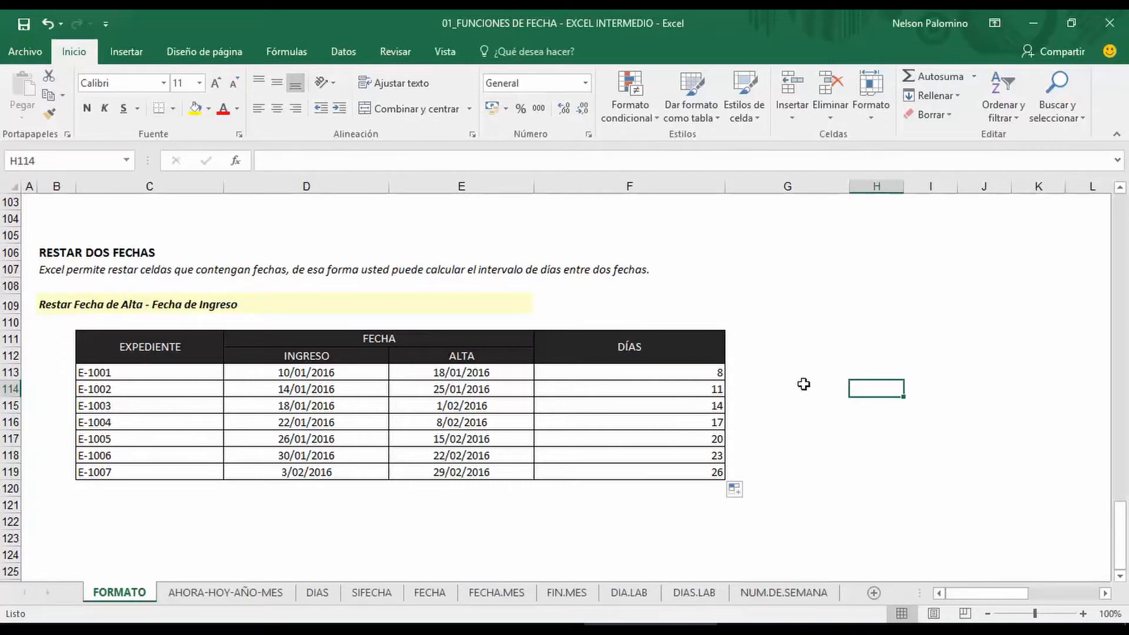
Go to the AHORA-HOY-AÑO-MES sheet and enter =AHORA() in D5, the first AHORA example.
{"action": "scroll", "coordinate": [759, 388], "scroll_direction": "up", "scroll_amount": 20}
{"action": "scroll", "coordinate": [764, 438], "scroll_direction": "up", "scroll_amount": 12}
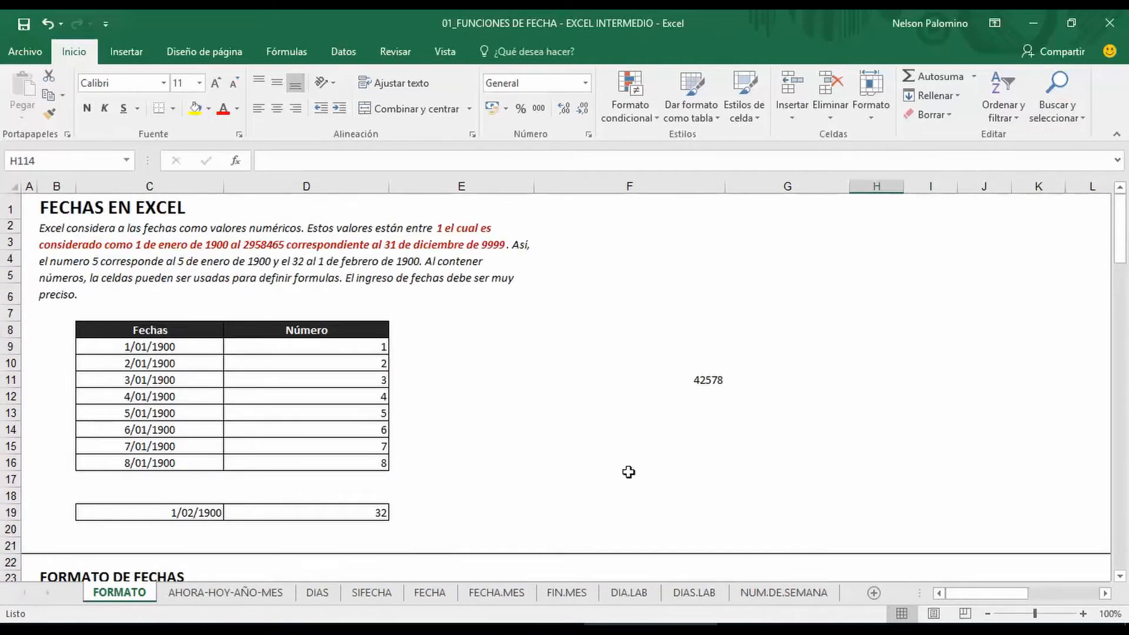
{"action": "left_click", "coordinate": [281, 591]}
{"action": "left_click", "coordinate": [808, 357]}
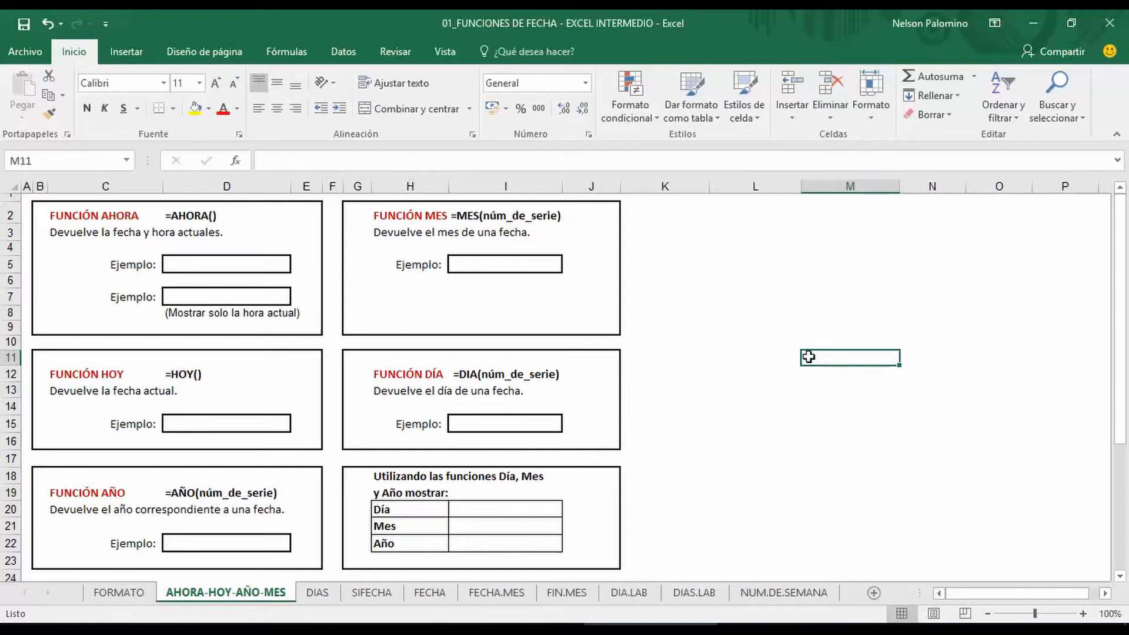
{"action": "double_click", "coordinate": [266, 267]}
{"action": "type", "text": "=aho"}
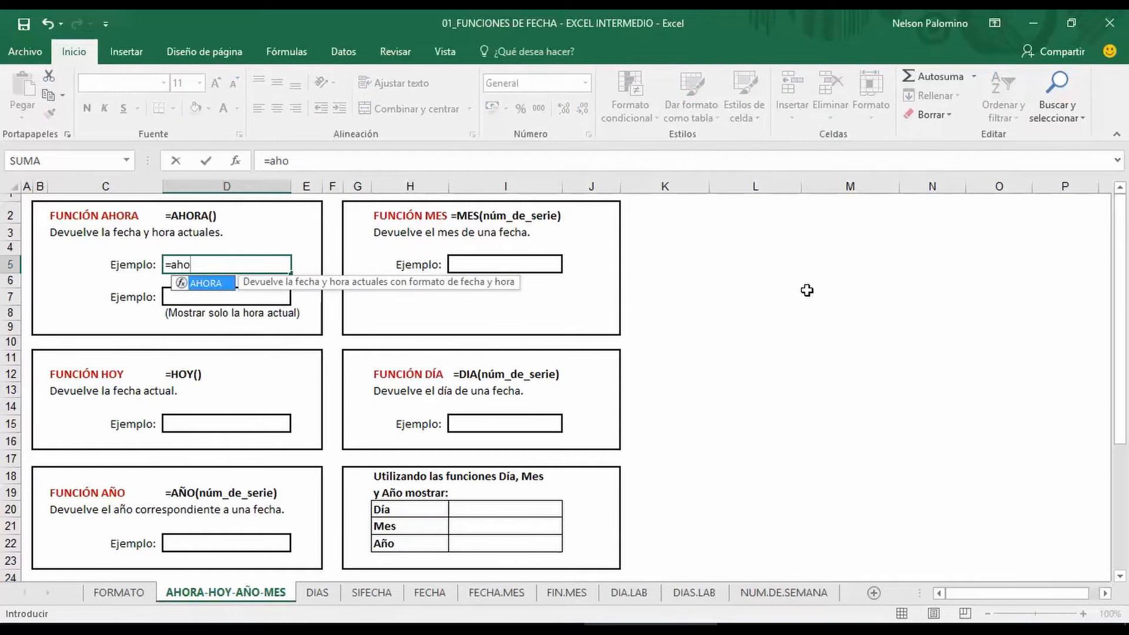
{"action": "key", "text": "Tab"}
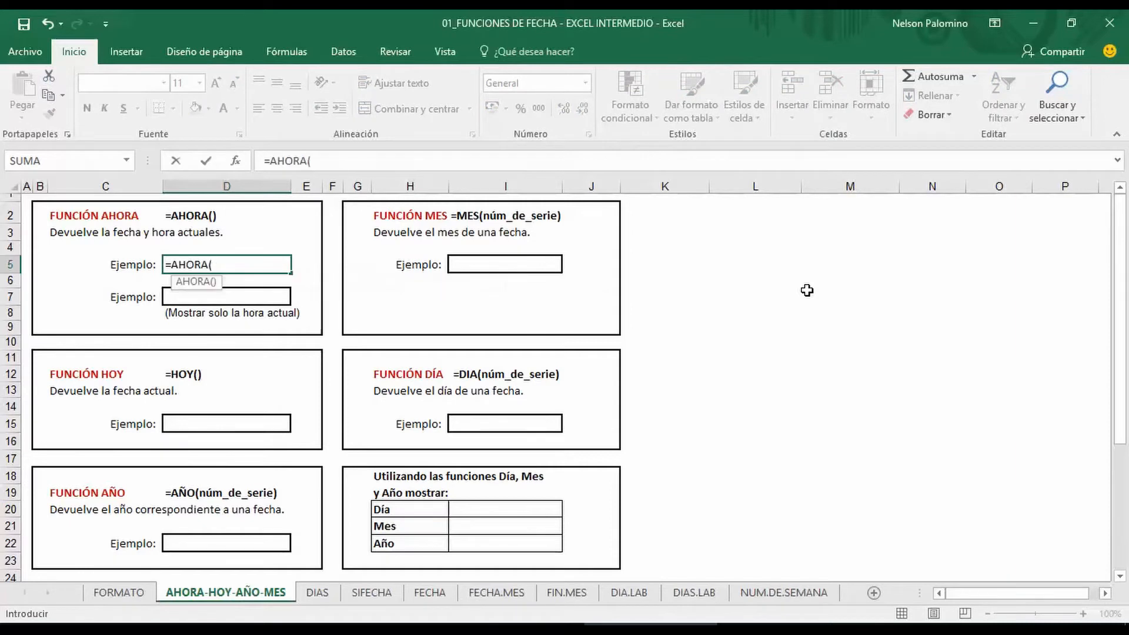
{"action": "type", "text": ")"}
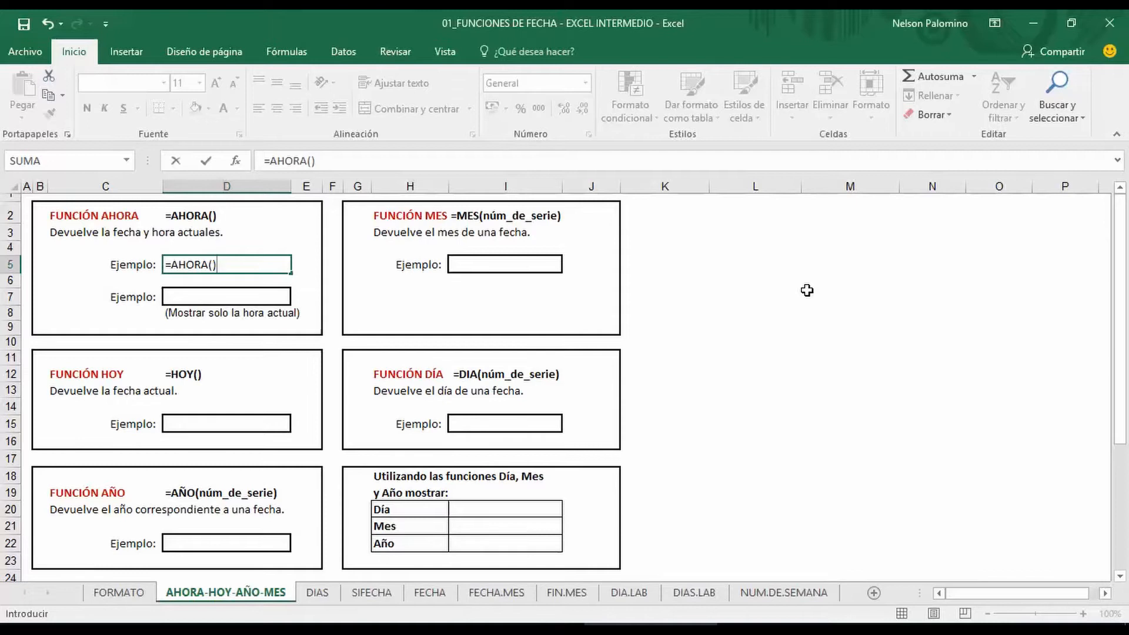
{"action": "key", "text": "Return"}
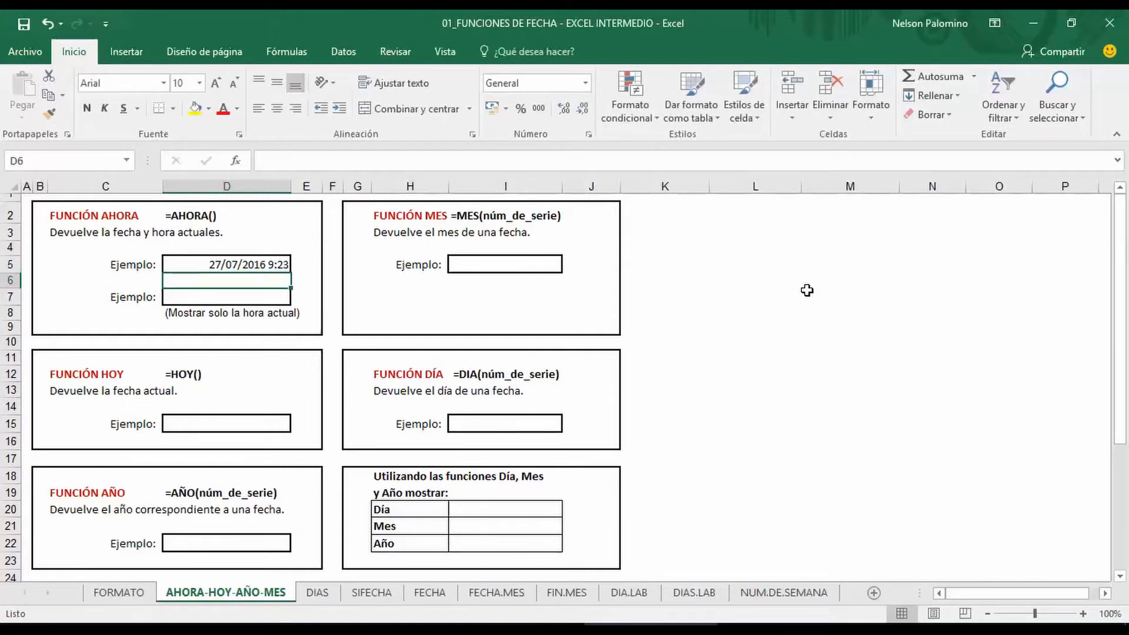
Enter =AHORA() in D7, the second AHORA example cell.
{"action": "key", "text": "Down"}
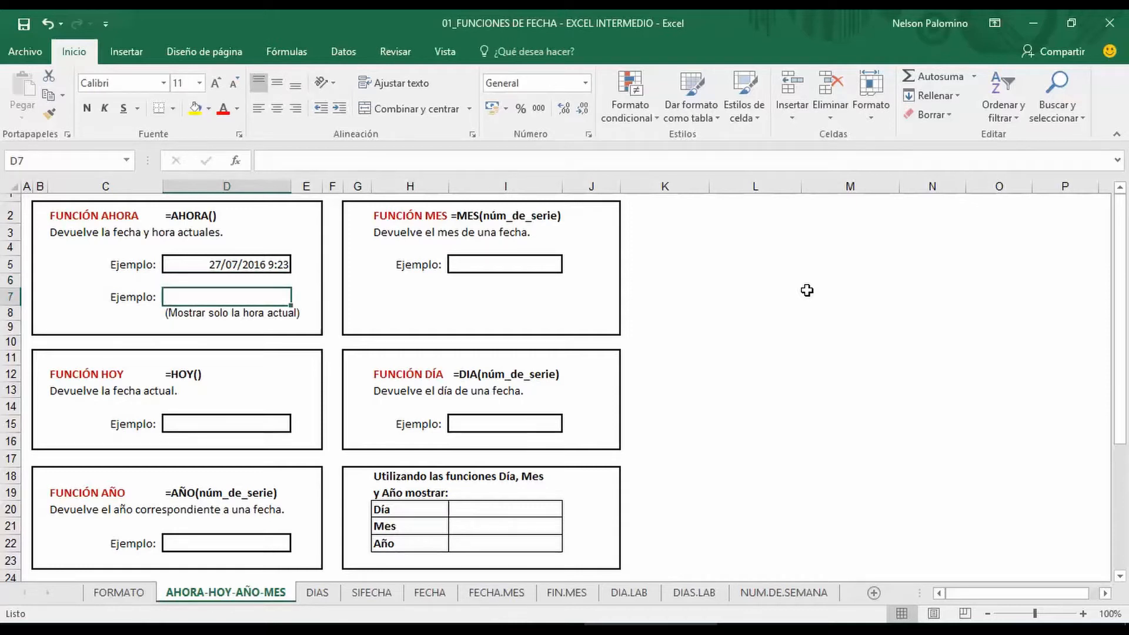
{"action": "type", "text": "=h"}
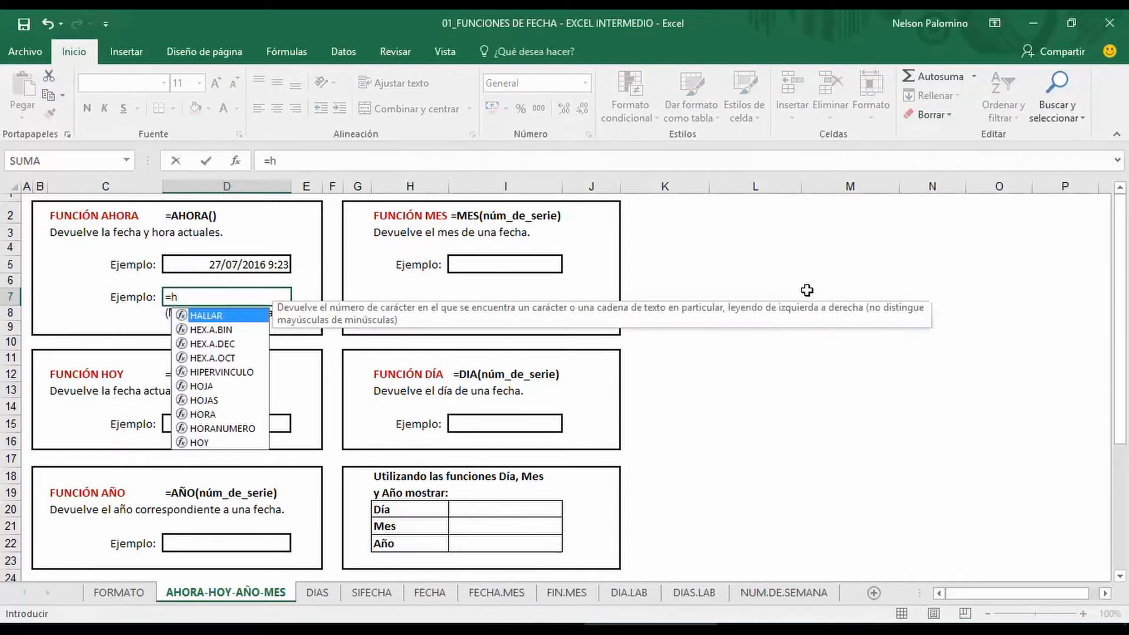
{"action": "key", "text": "BackSpace"}
{"action": "type", "text": "aho"}
{"action": "key", "text": "Tab"}
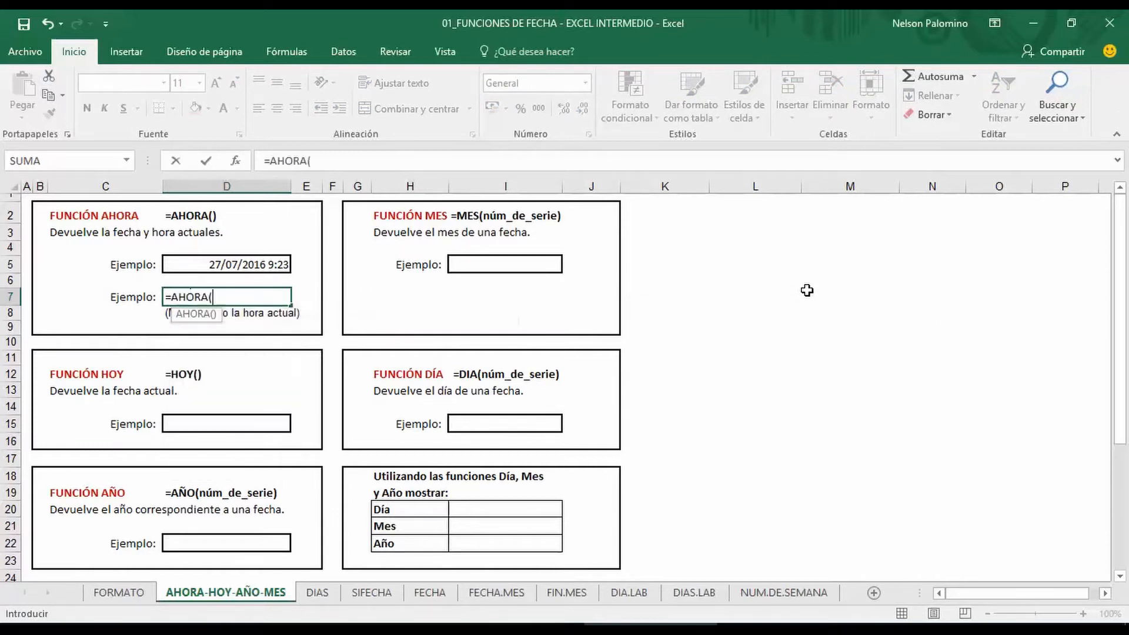
{"action": "type", "text": ")"}
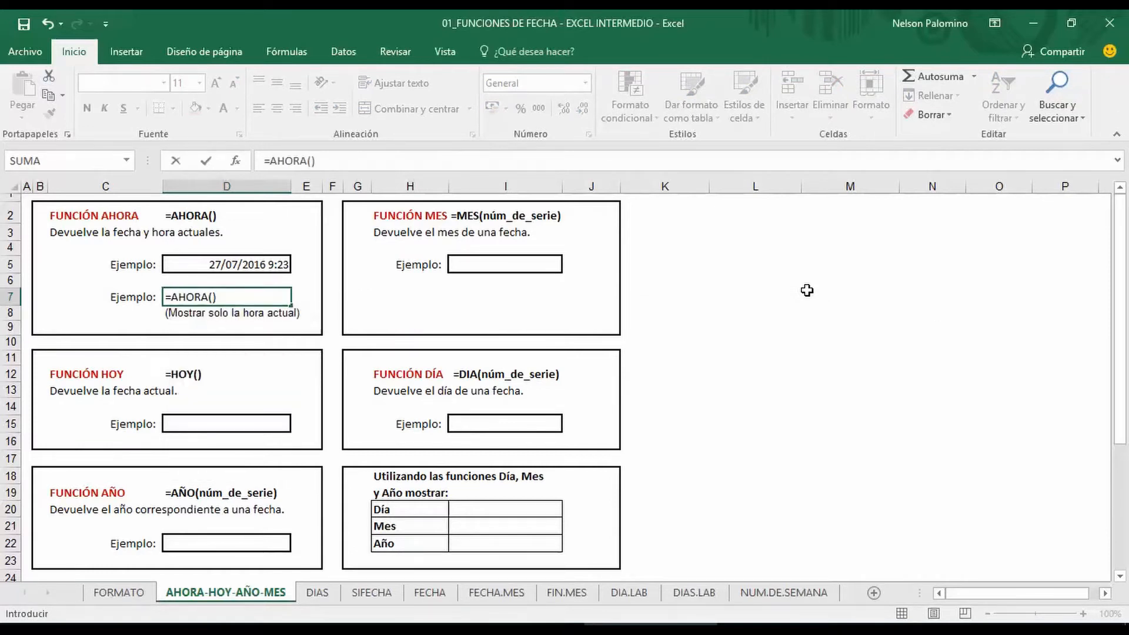
{"action": "key", "text": "Return"}
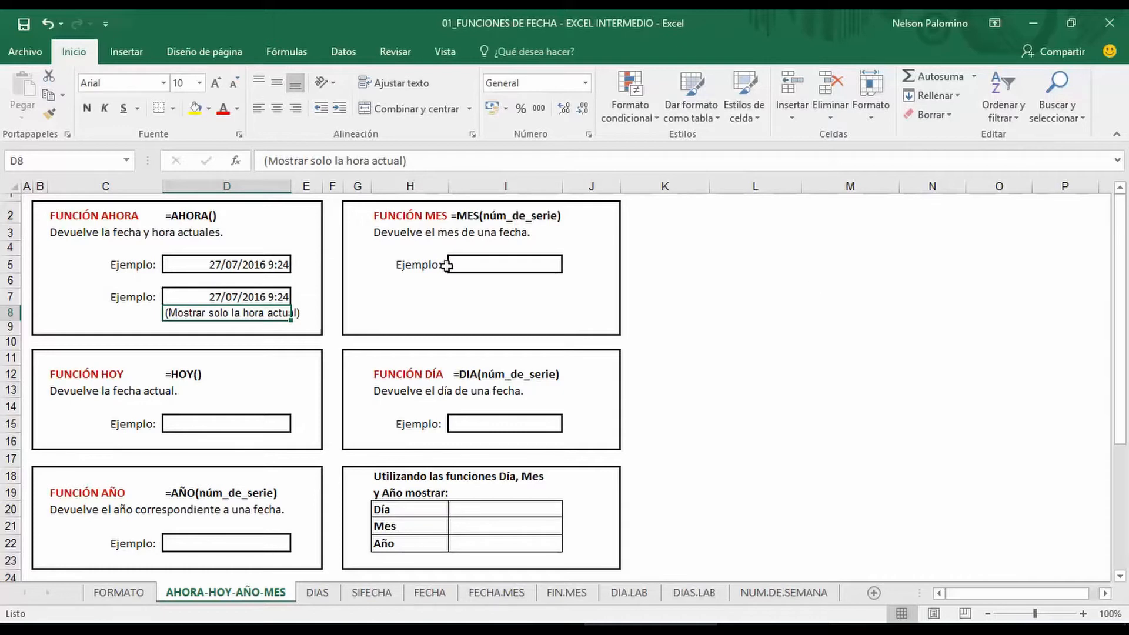
Format D7, the second AHORA example, with the Hora category and the 1:30:55 p. m. type to show only the time.
{"action": "right_click", "coordinate": [278, 297]}
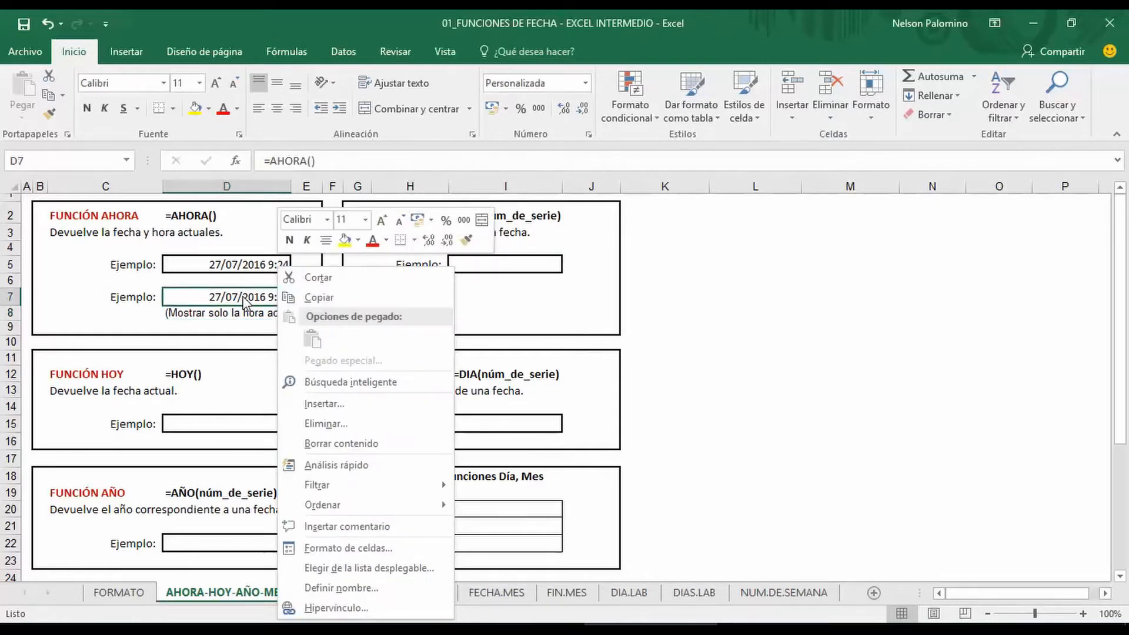
{"action": "left_click", "coordinate": [347, 548]}
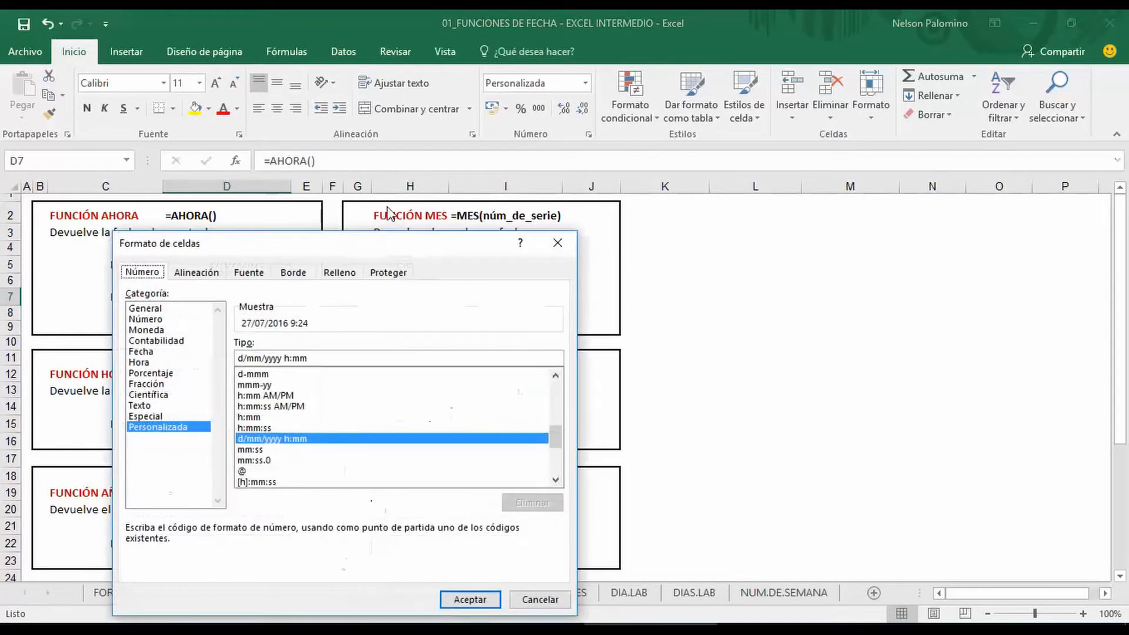
{"action": "left_click_drag", "start_coordinate": [348, 247], "coordinate": [661, 114]}
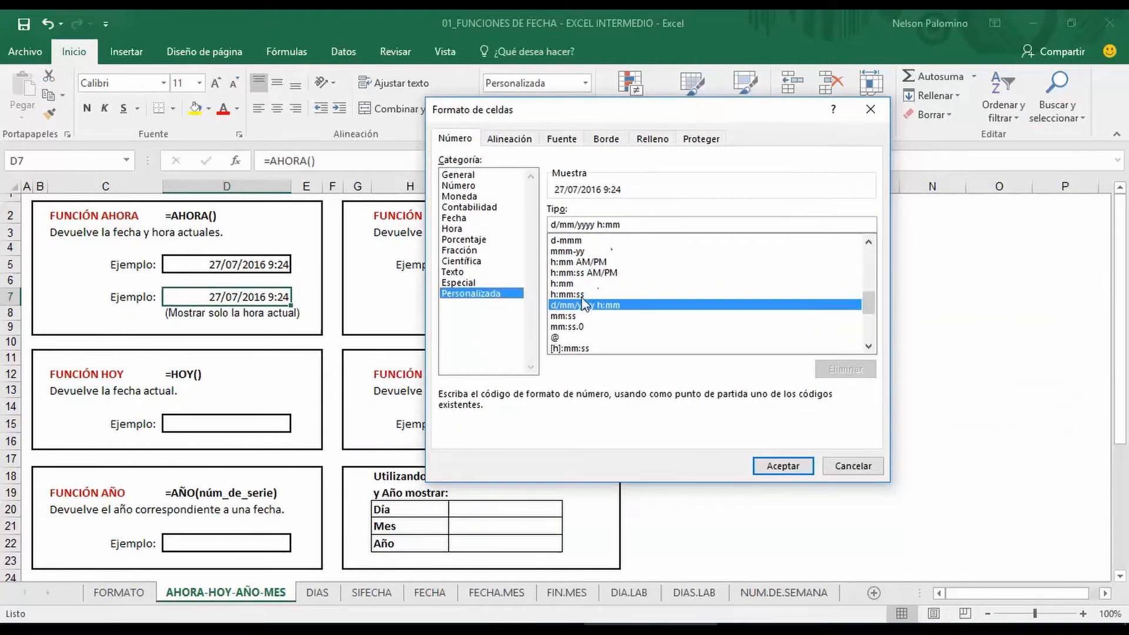
{"action": "left_click_drag", "start_coordinate": [552, 225], "coordinate": [601, 224]}
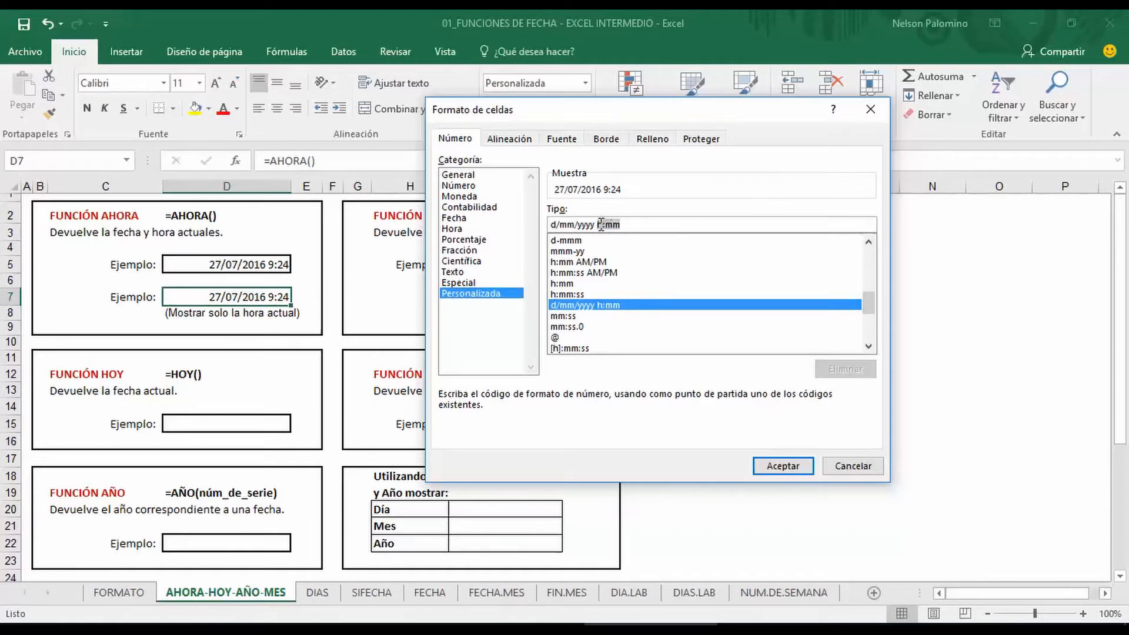
{"action": "left_click", "coordinate": [637, 229]}
{"action": "left_click", "coordinate": [486, 228]}
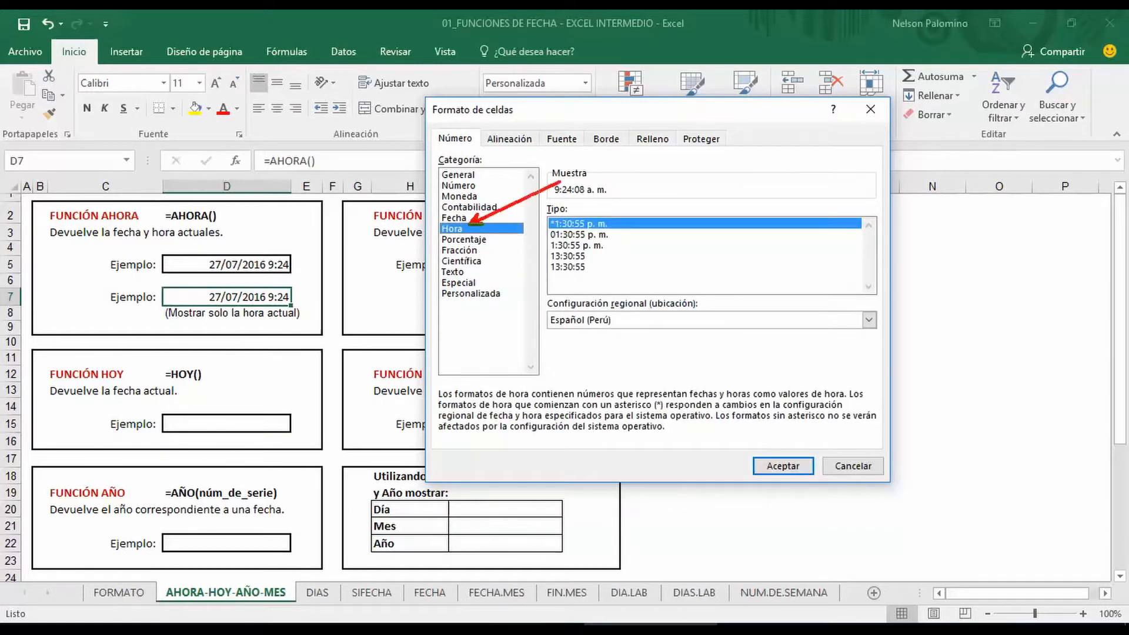
{"action": "mouse_move", "coordinate": [599, 216]}
{"action": "left_mouse_down"}
{"action": "mouse_move", "coordinate": [617, 269]}
{"action": "mouse_move", "coordinate": [580, 250]}
{"action": "left_mouse_up"}
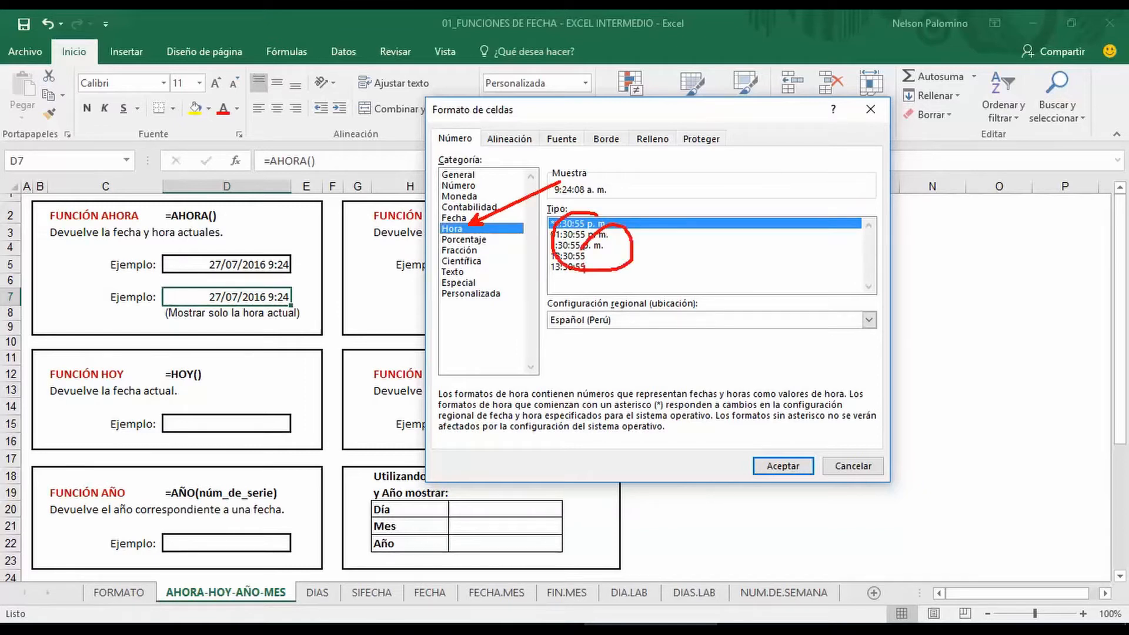
{"action": "key", "text": "Escape"}
{"action": "left_click", "coordinate": [593, 245]}
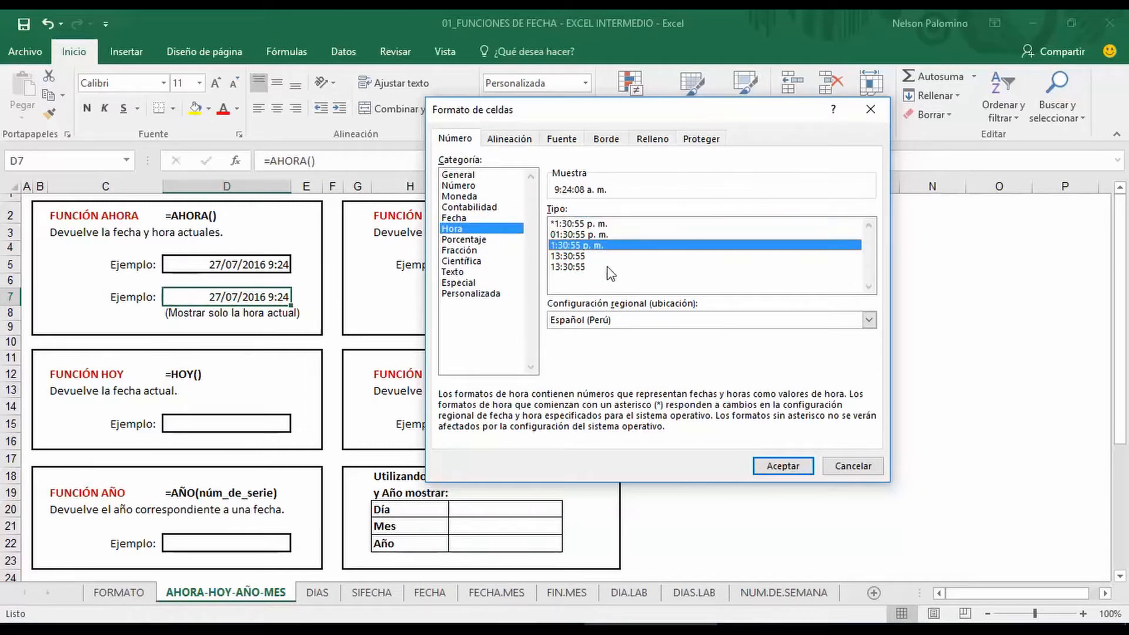
{"action": "left_click", "coordinate": [782, 465]}
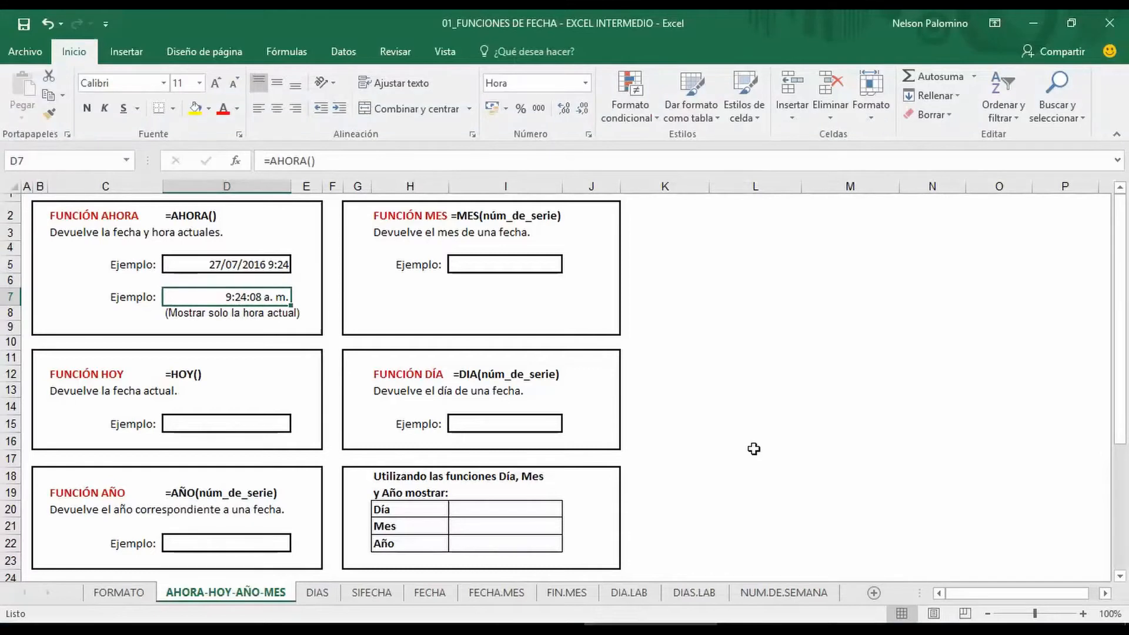
{"action": "left_click", "coordinate": [754, 444]}
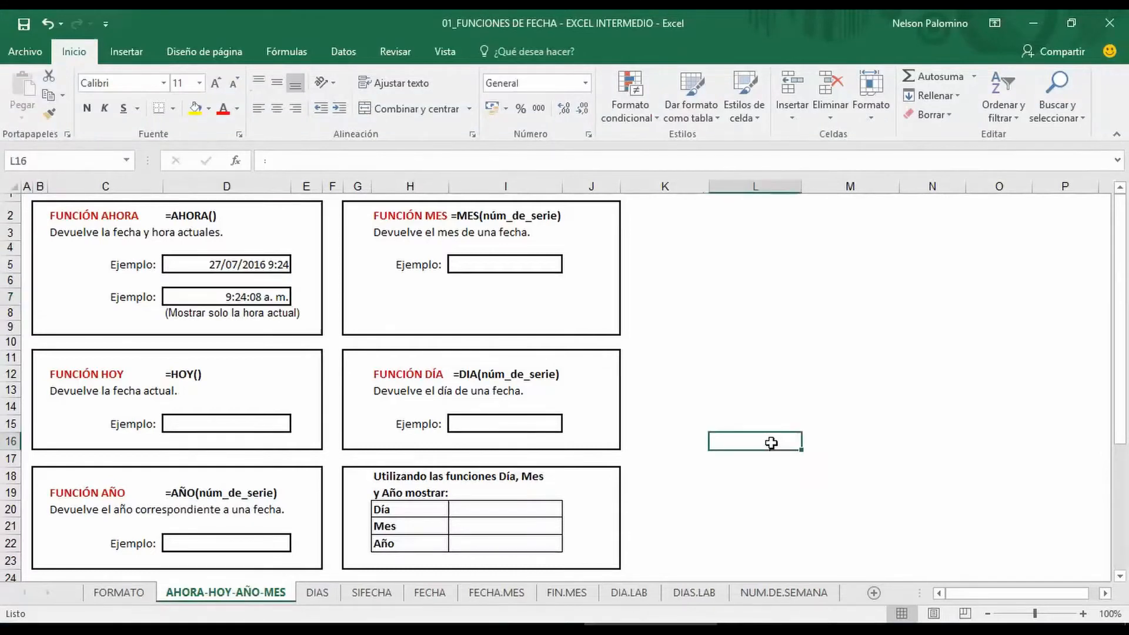
Enter =HOY() in D15, the HOY function example cell.
{"action": "left_click", "coordinate": [254, 426]}
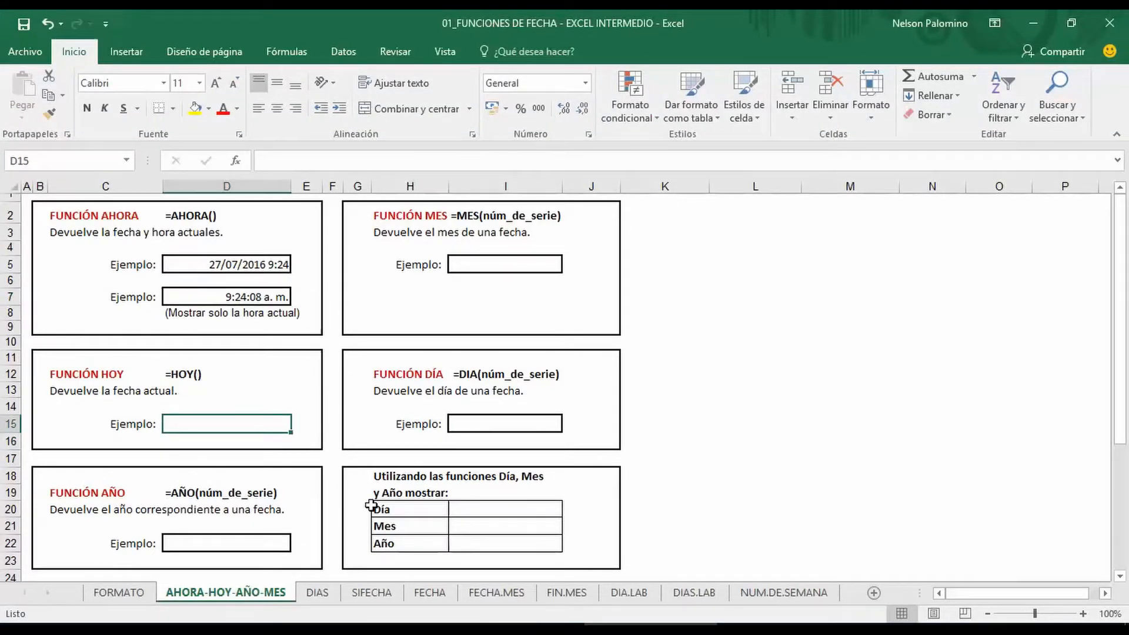
{"action": "type", "text": "=hoy"}
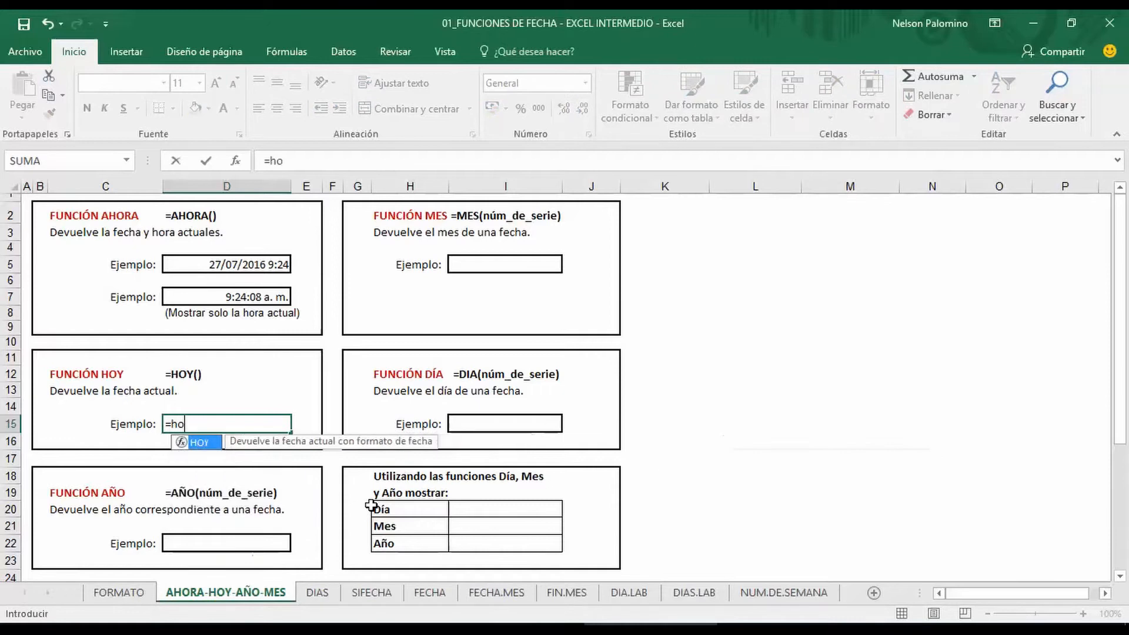
{"action": "key", "text": "Tab"}
{"action": "type", "text": ")"}
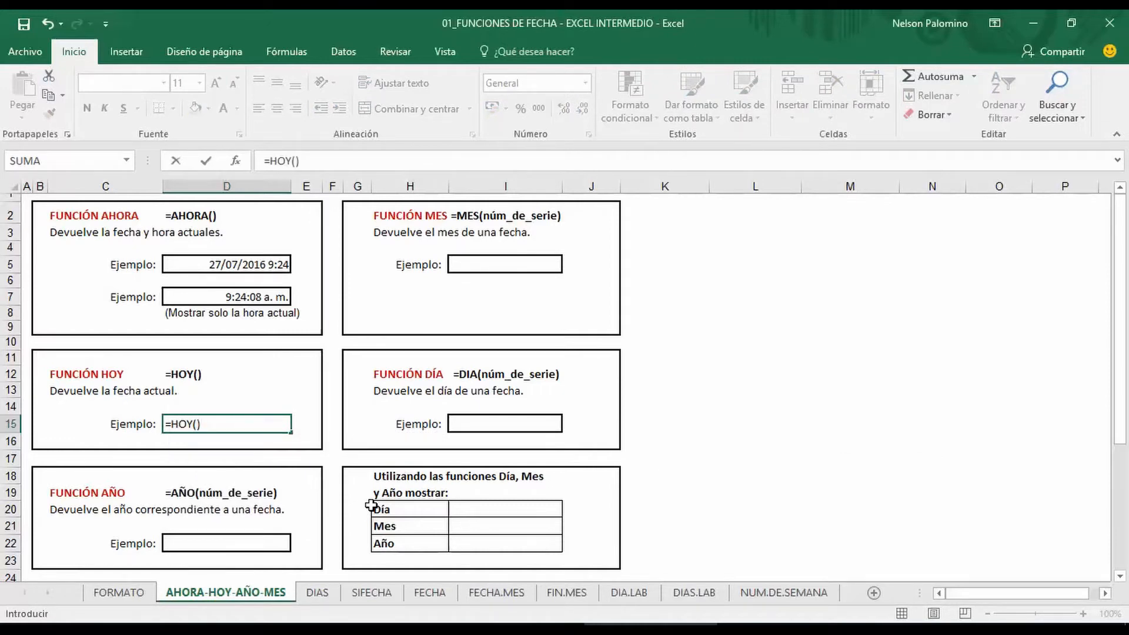
{"action": "key", "text": "Return"}
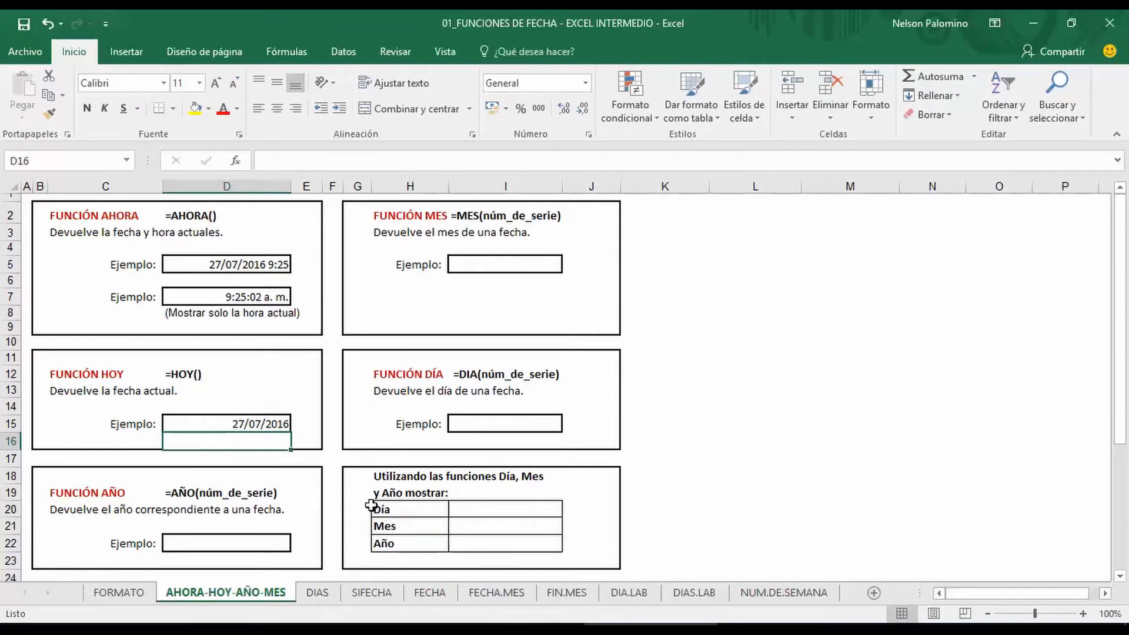
Enter =AÑO(D15) in D22 to extract the year from the HOY example date.
{"action": "left_click", "coordinate": [226, 544]}
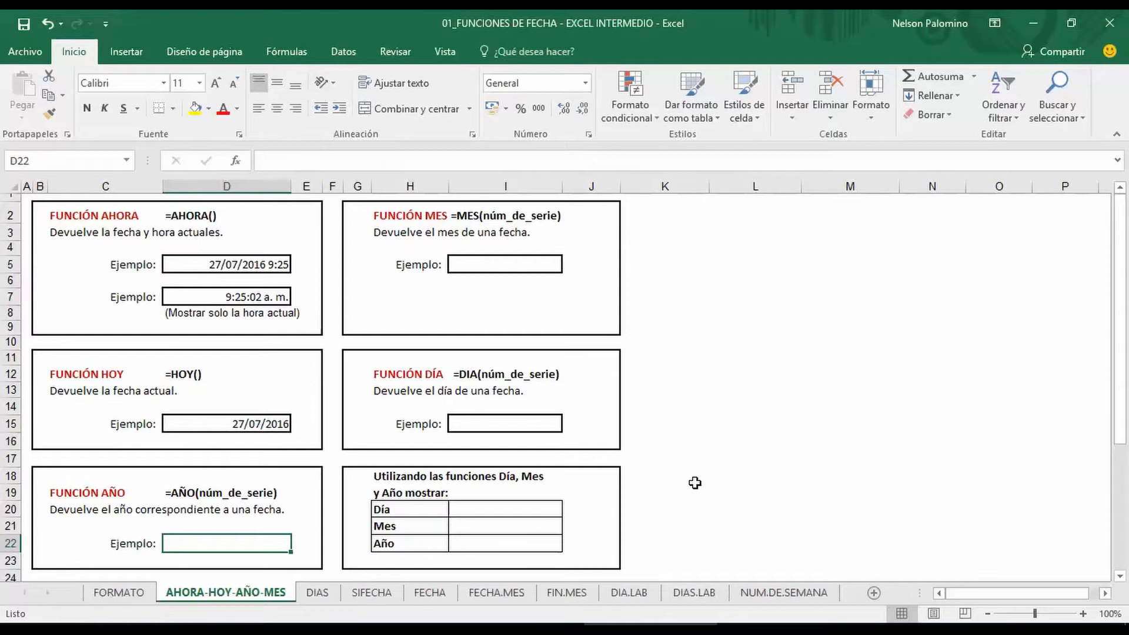
{"action": "type", "text": "=añ"}
{"action": "key", "text": "Tab"}
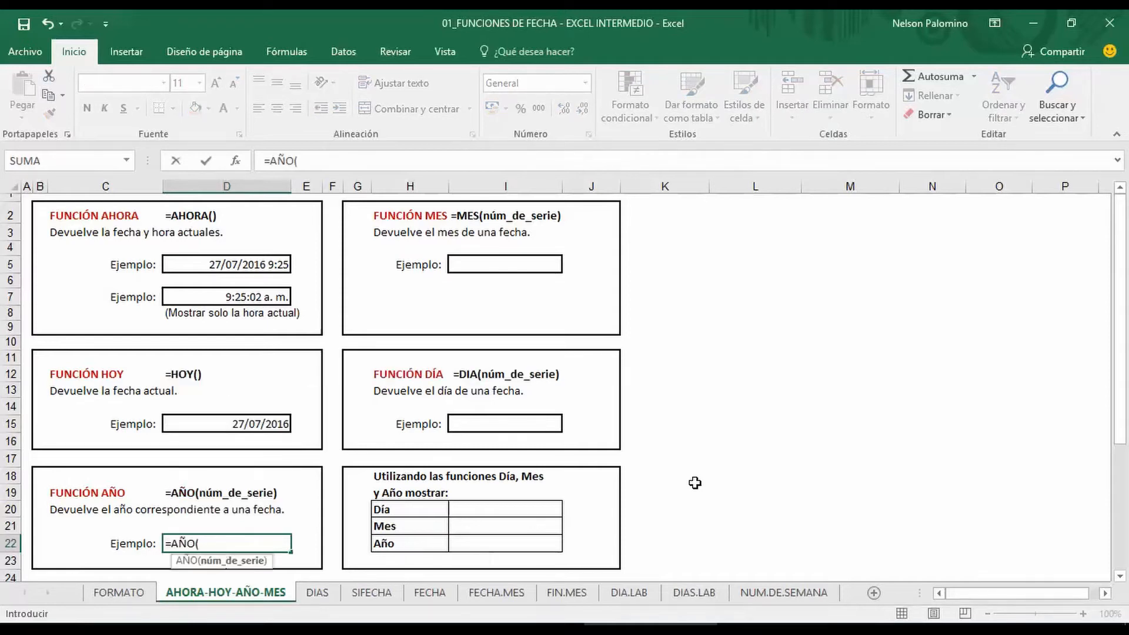
{"action": "left_click", "coordinate": [267, 422]}
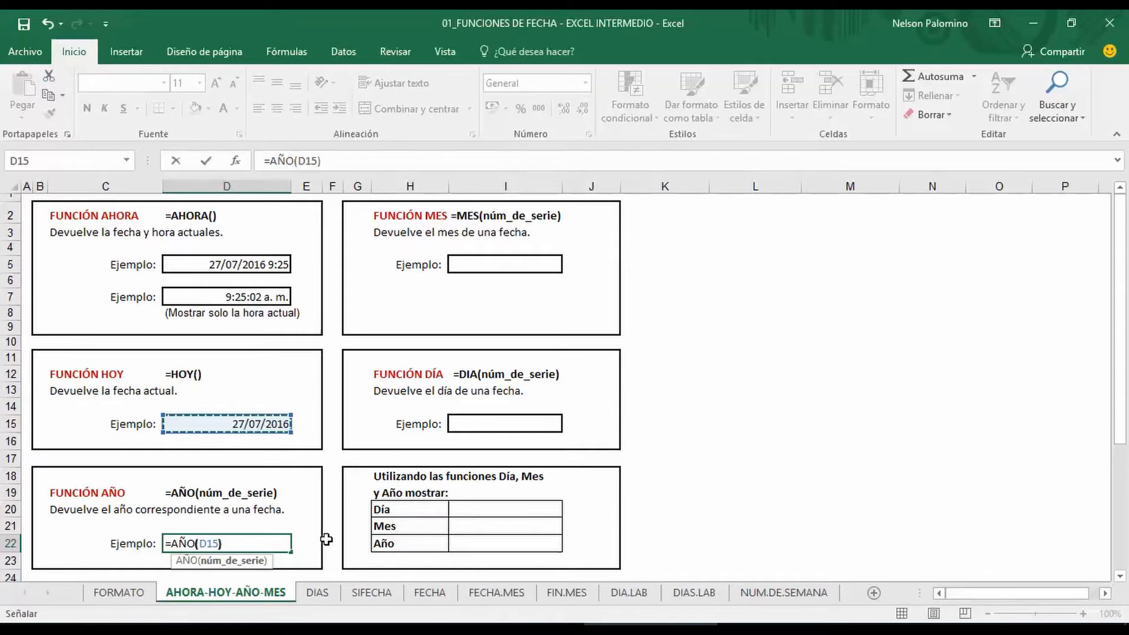
{"action": "type", "text": ")"}
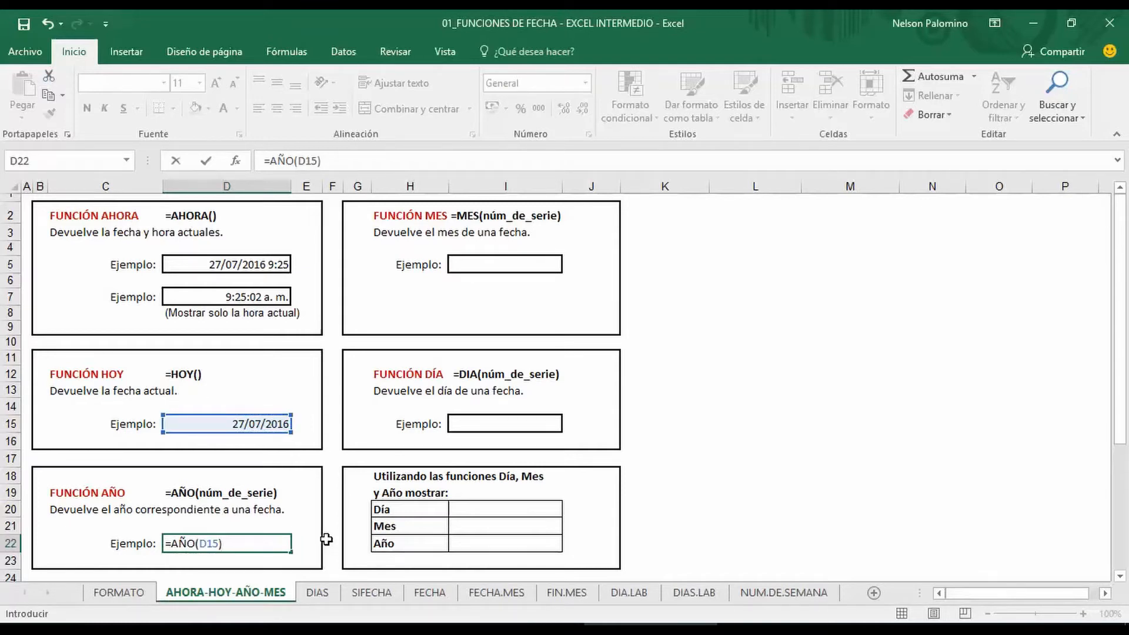
{"action": "key", "text": "Return"}
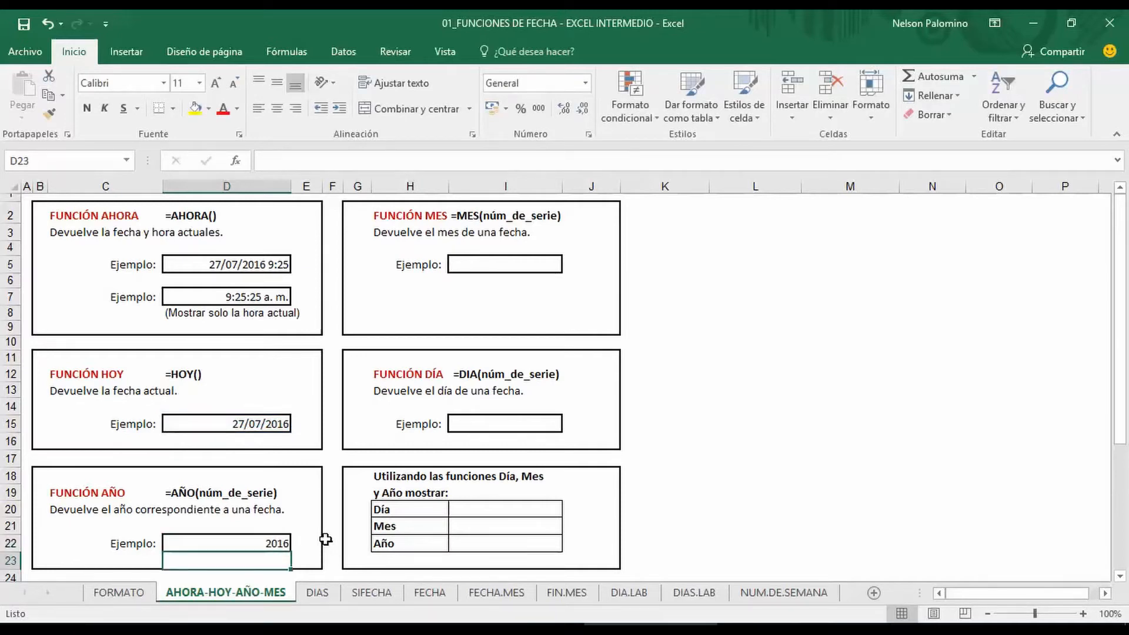
Enter =MES(D15) in I5 to extract the month from the HOY example date.
{"action": "left_click", "coordinate": [506, 268]}
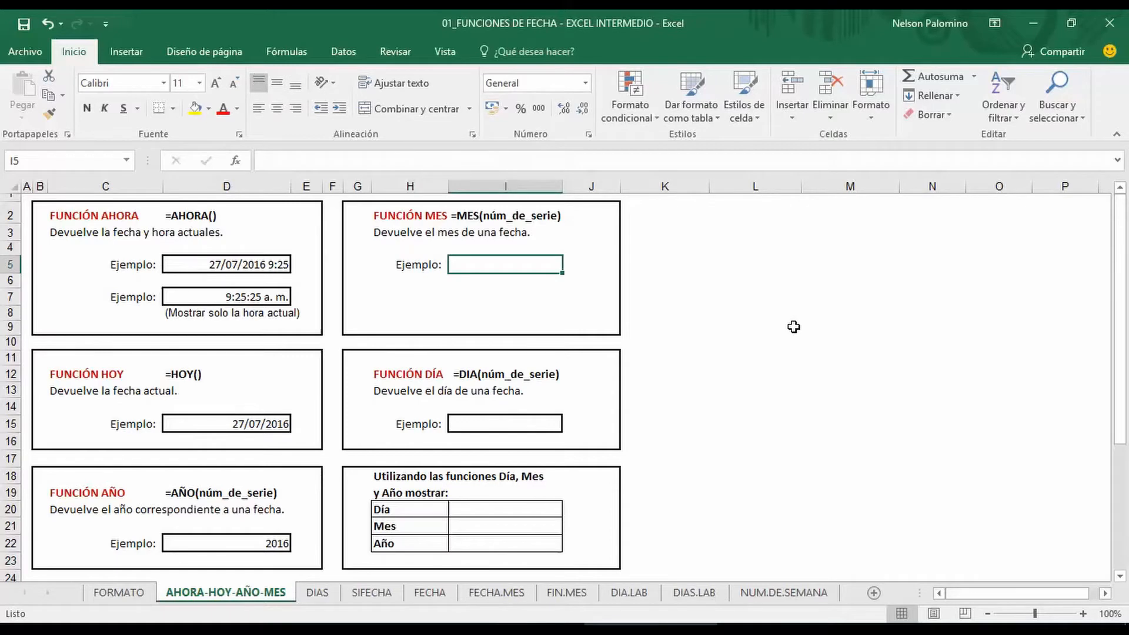
{"action": "type", "text": "=mes"}
{"action": "key", "text": "Tab"}
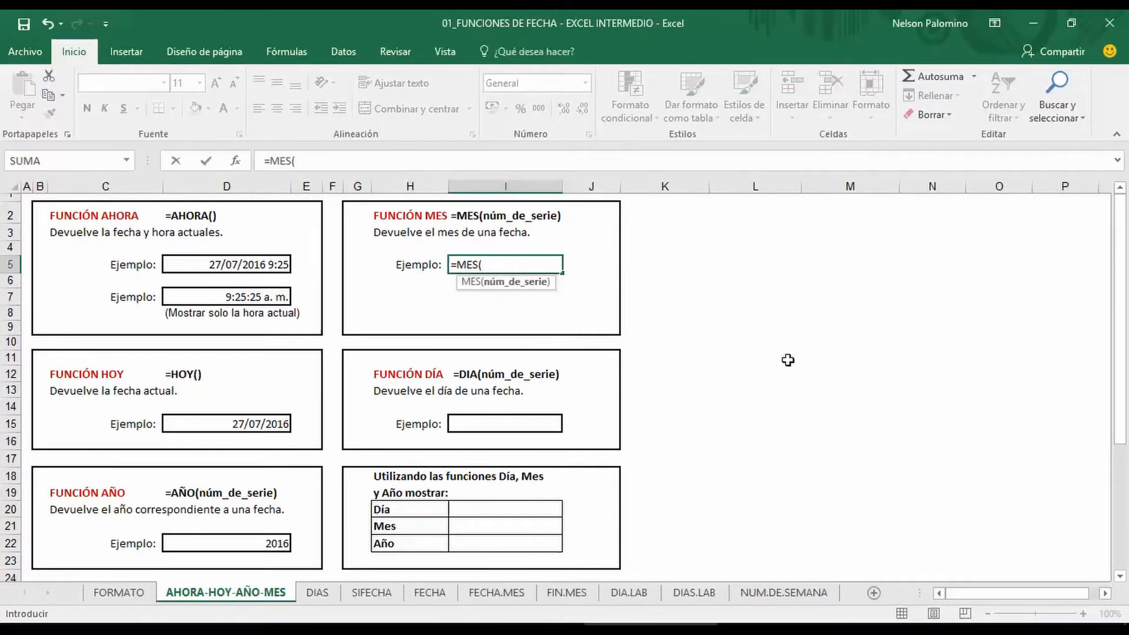
{"action": "left_click", "coordinate": [227, 421]}
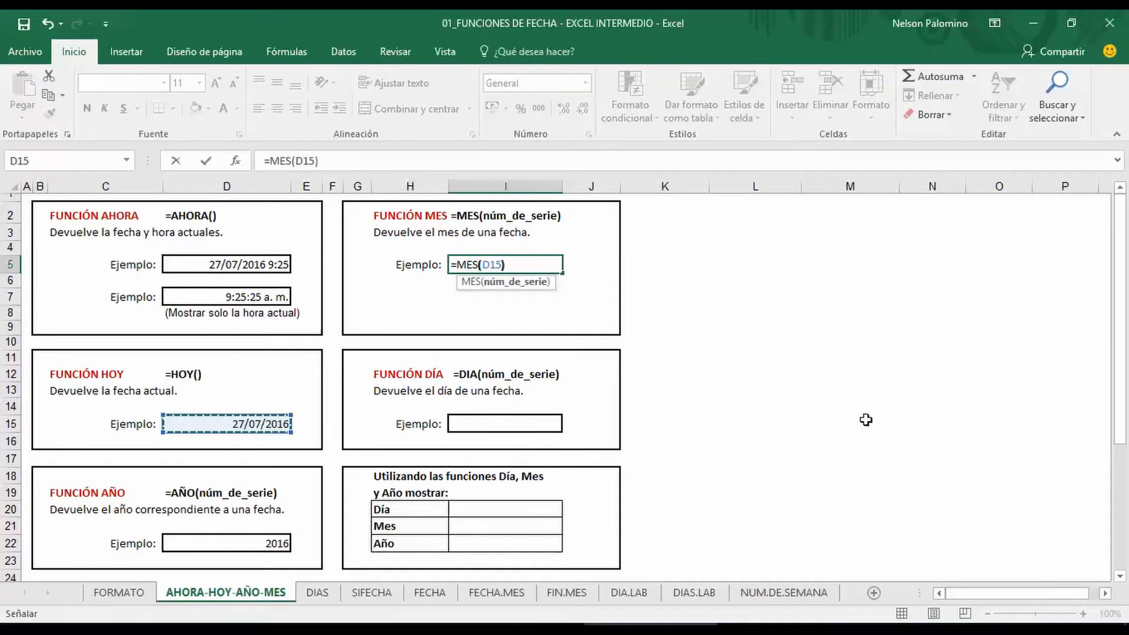
{"action": "type", "text": ")"}
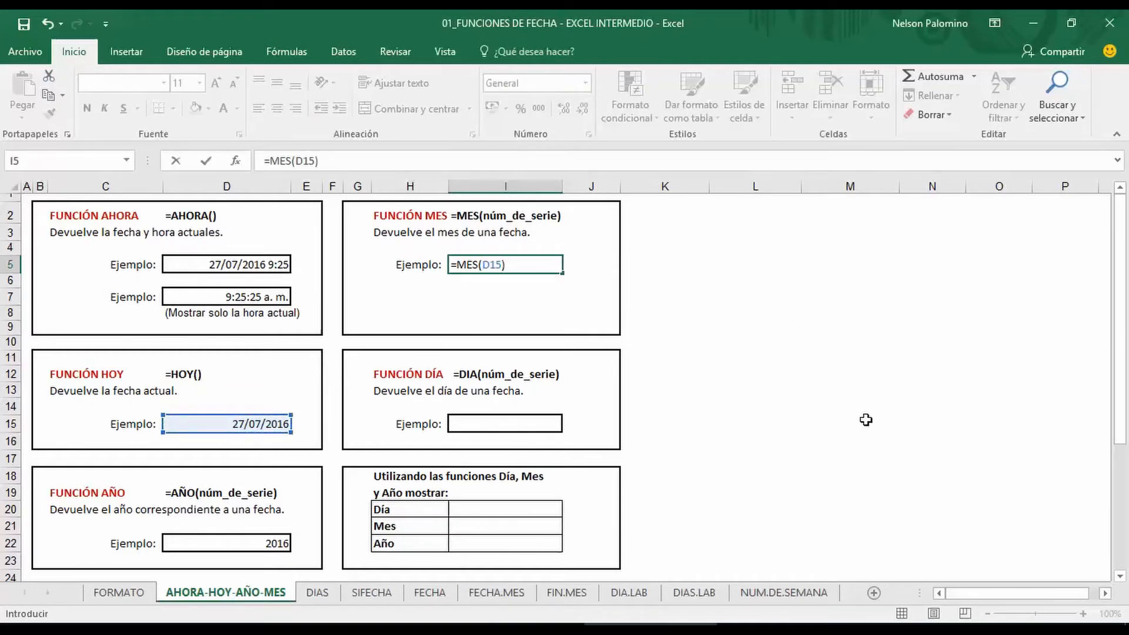
{"action": "key", "text": "Return"}
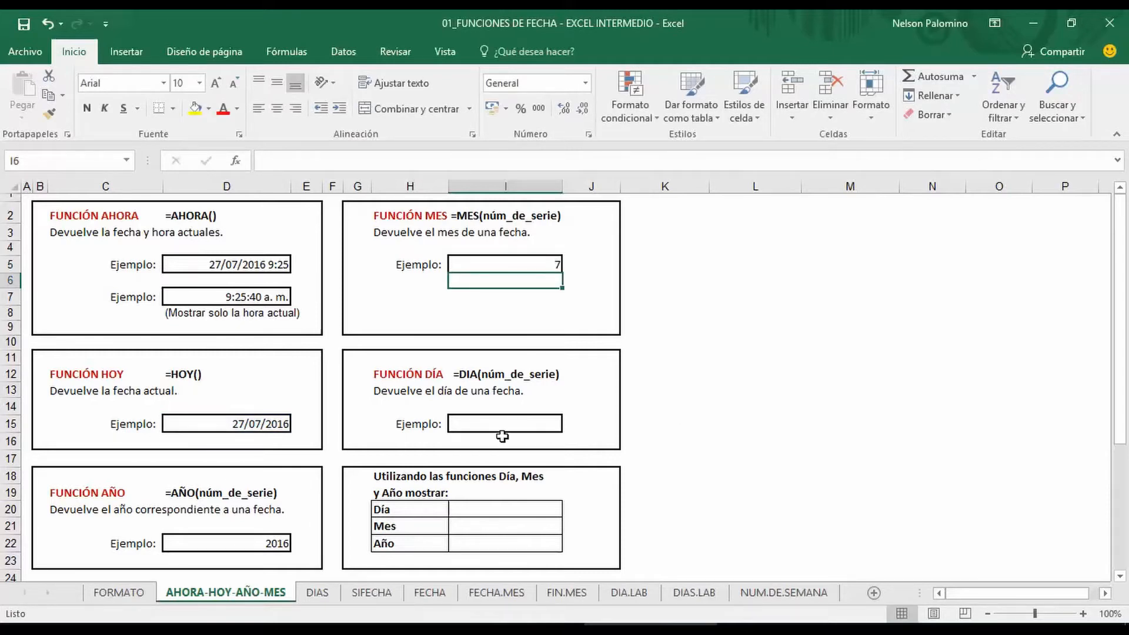
Enter =DIA(D15) in I15 to extract the day from the HOY example date.
{"action": "key", "text": "Down"}
{"action": "key", "text": "Down"}
{"action": "key", "text": "Down"}
{"action": "key", "text": "Down"}
{"action": "key", "text": "Down"}
{"action": "key", "text": "Down"}
{"action": "key", "text": "Down"}
{"action": "key", "text": "Down"}
{"action": "key", "text": "Down"}
{"action": "type", "text": "=dia"}
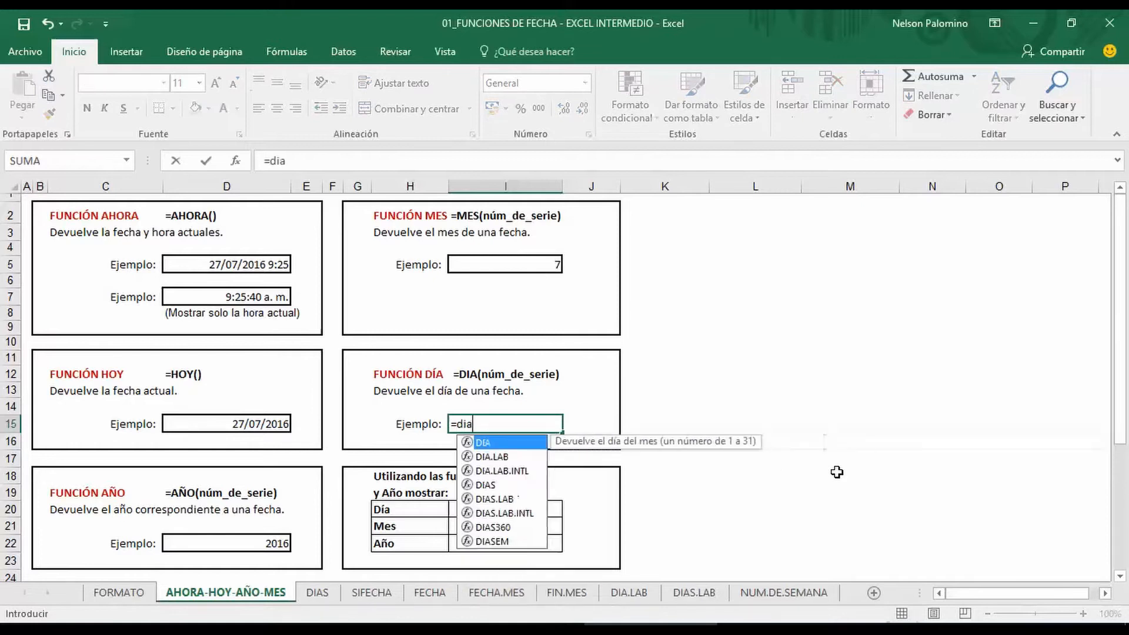
{"action": "key", "text": "Tab"}
{"action": "left_click", "coordinate": [270, 425]}
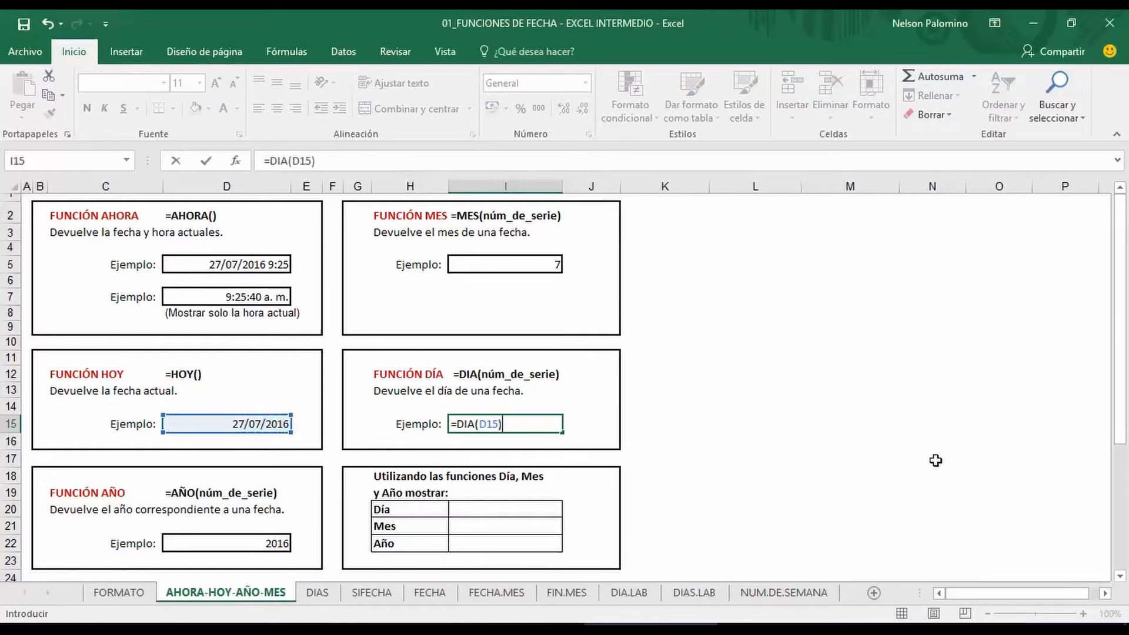
{"action": "key", "text": "Return"}
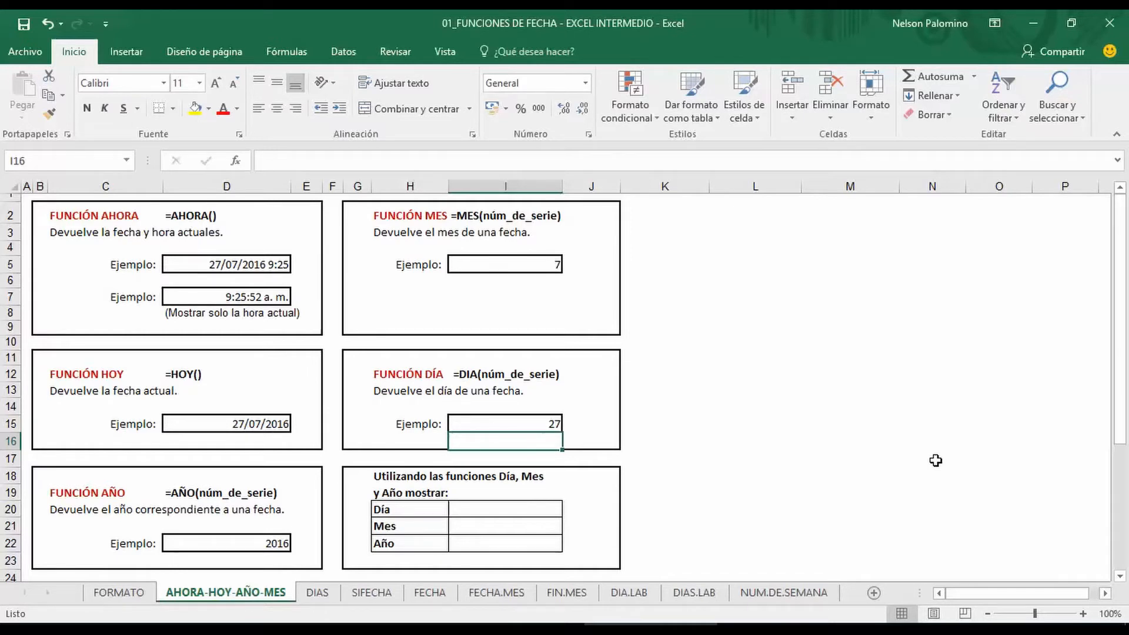
{"action": "left_click", "coordinate": [553, 266]}
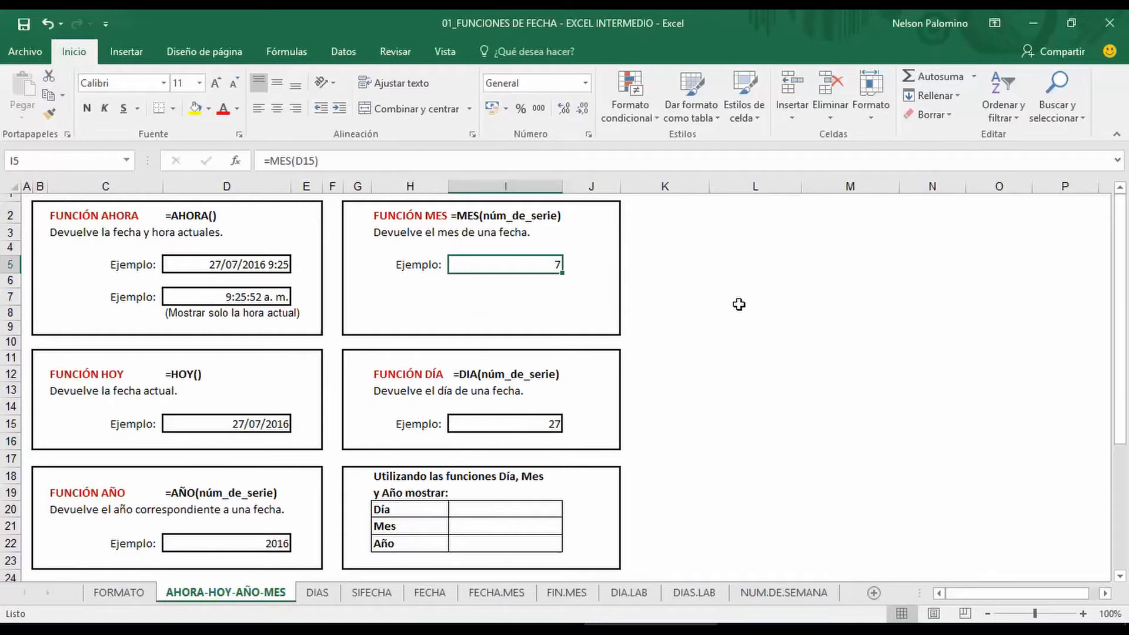
{"action": "left_click", "coordinate": [532, 424]}
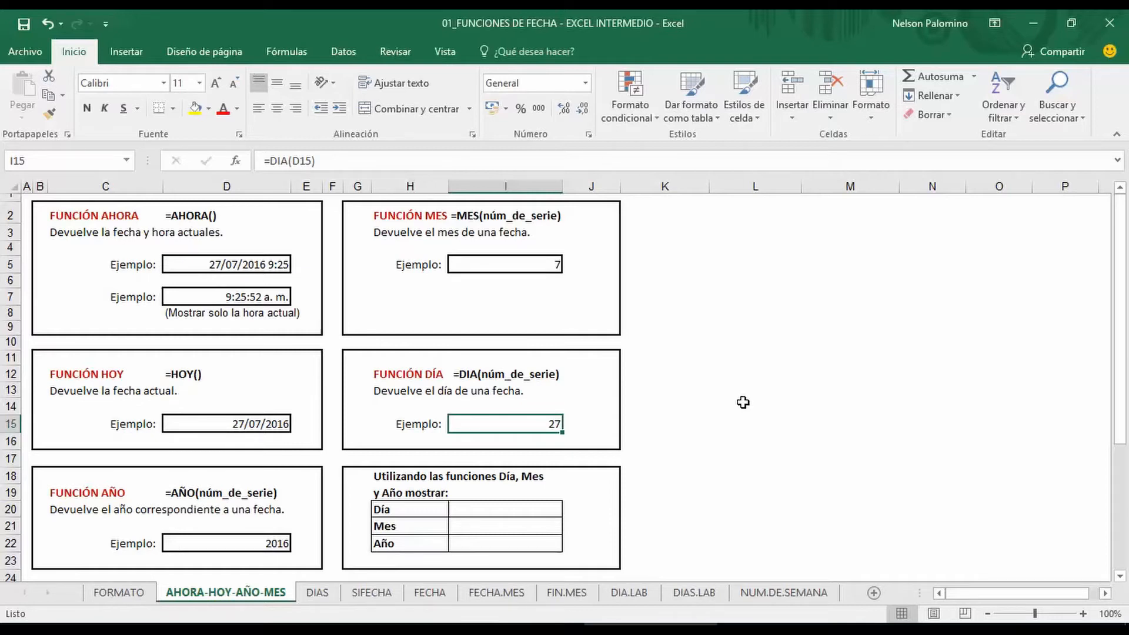
{"action": "scroll", "coordinate": [588, 447], "scroll_direction": "down", "scroll_amount": 1}
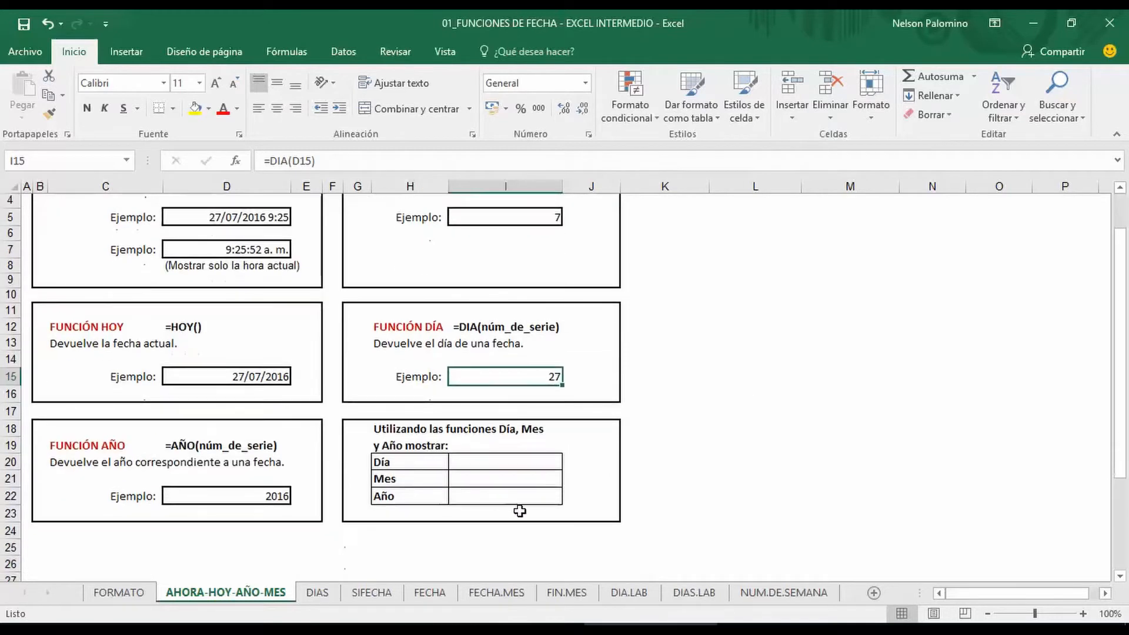
{"action": "left_click", "coordinate": [725, 375]}
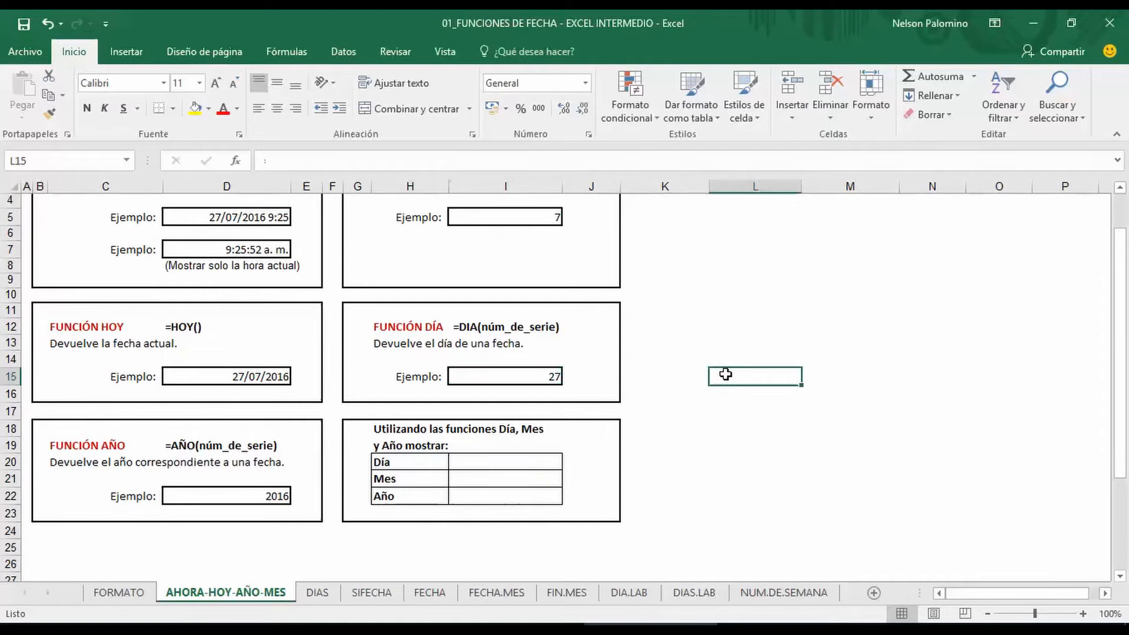
{"action": "left_click", "coordinate": [560, 376]}
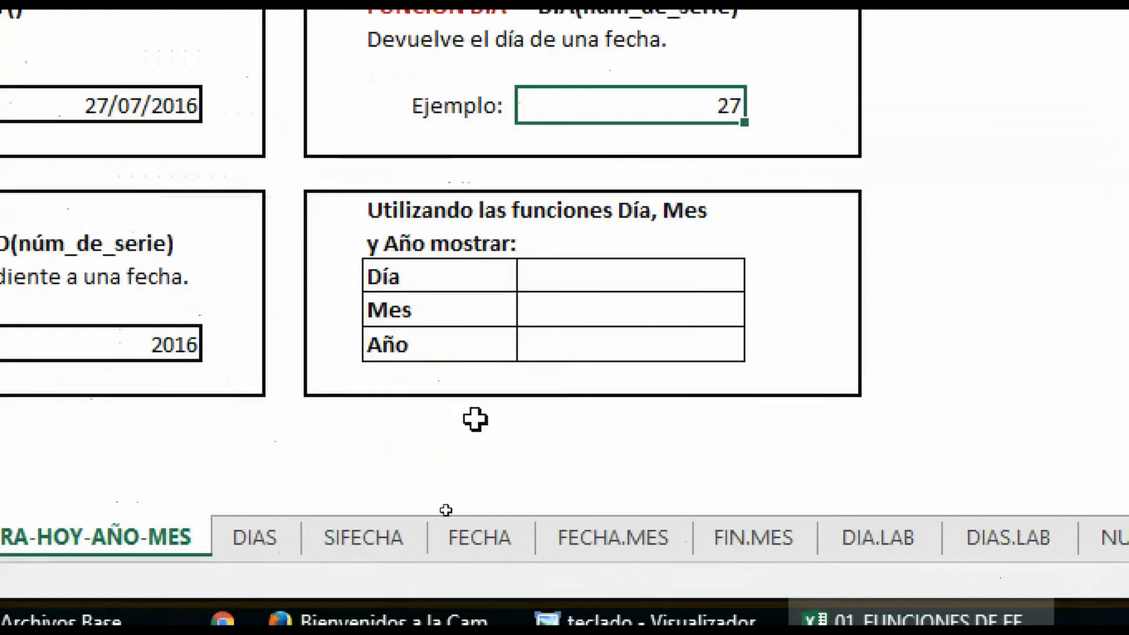
Enter =DIA(HOY()) in I20, the Día row of the nested functions table.
{"action": "left_click_drag", "start_coordinate": [588, 275], "coordinate": [594, 353]}
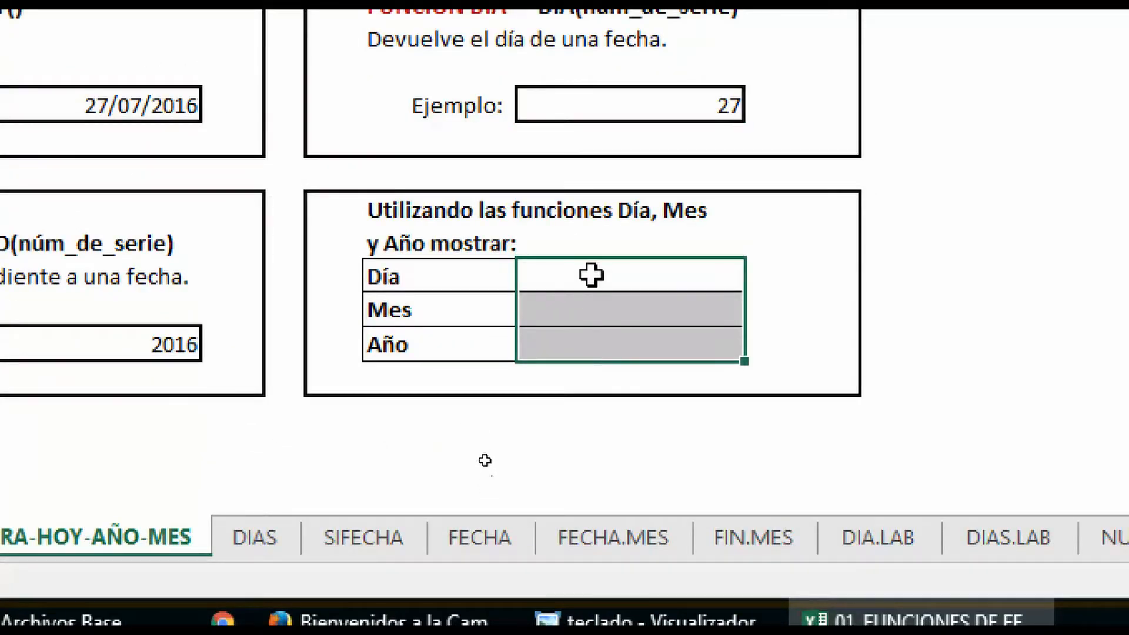
{"action": "left_click", "coordinate": [591, 274]}
{"action": "type", "text": "="}
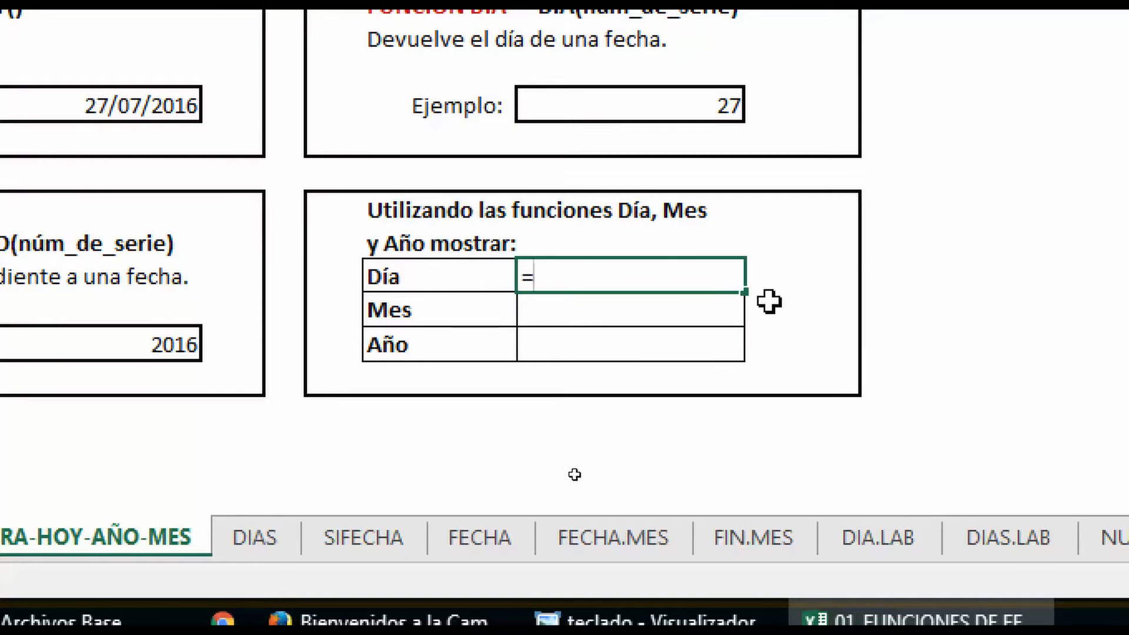
{"action": "type", "text": "DIA("}
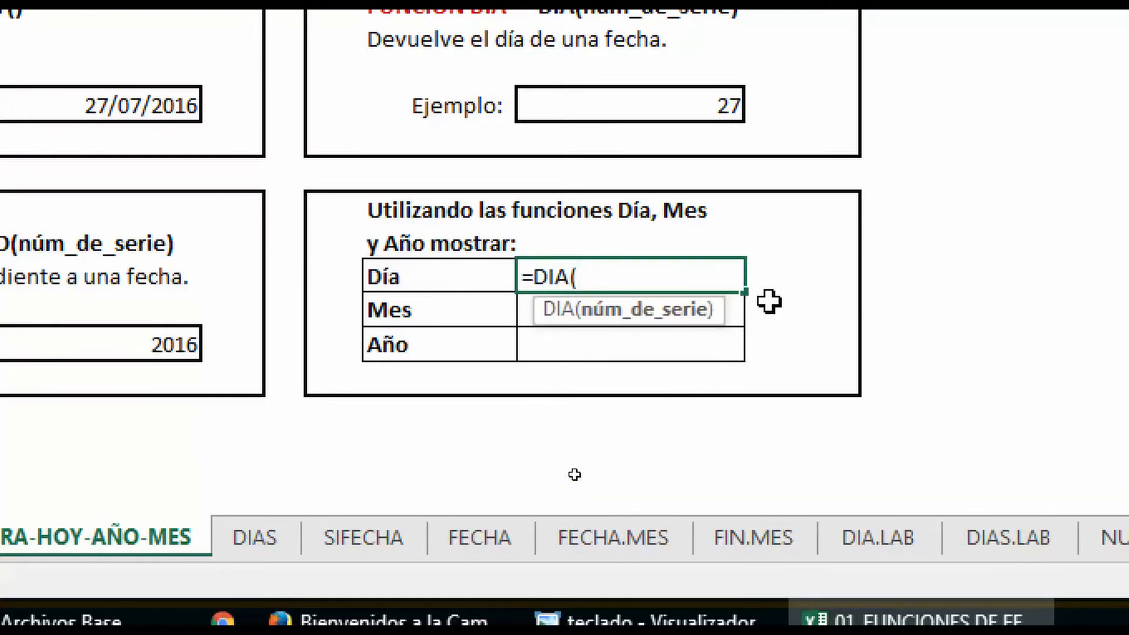
{"action": "type", "text": "hoy"}
{"action": "key", "text": "Tab"}
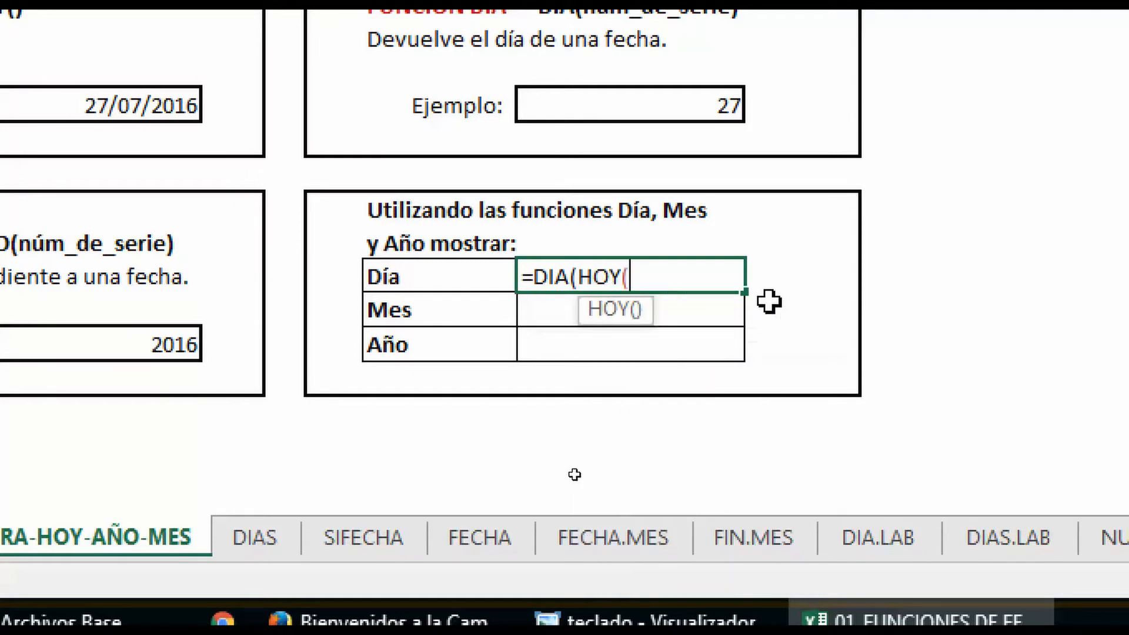
{"action": "type", "text": "))"}
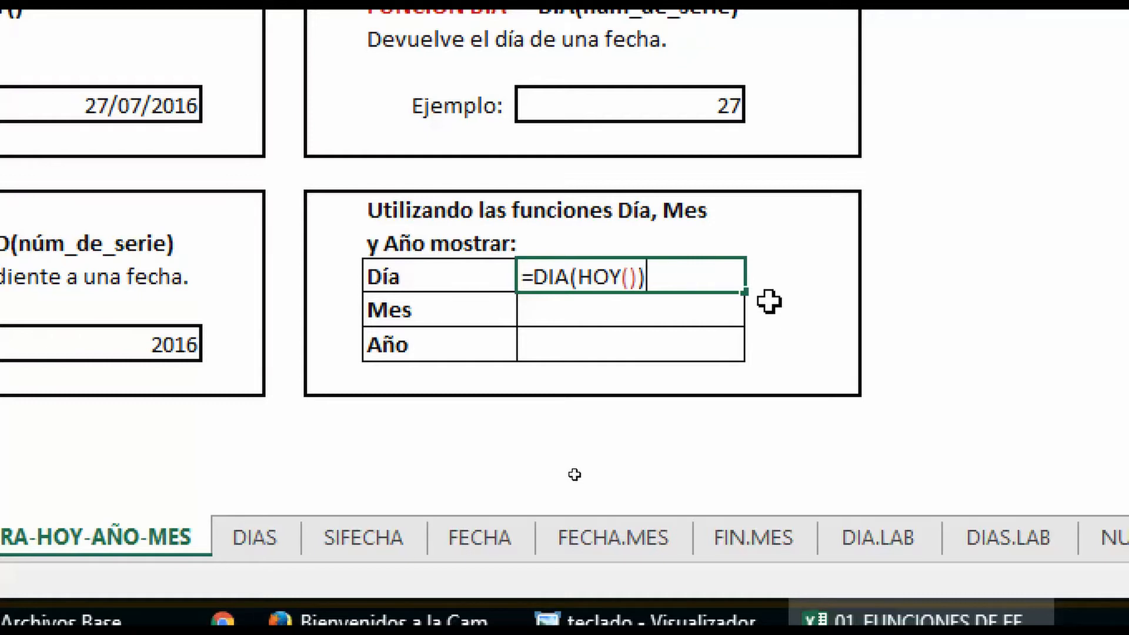
{"action": "key", "text": "Return"}
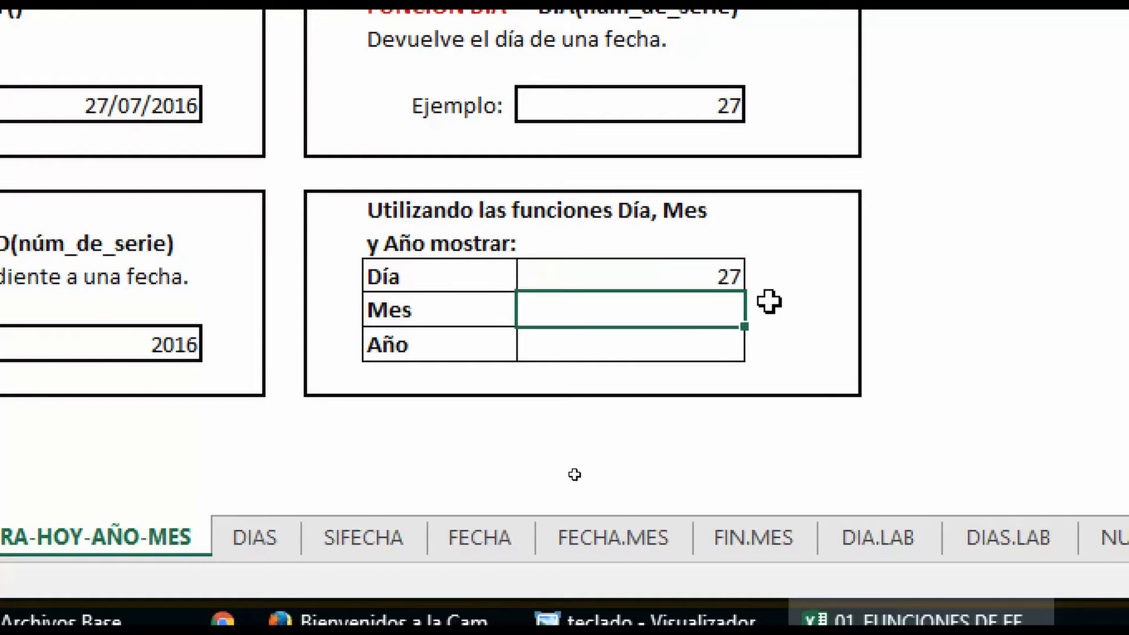
Enter =MES(HOY()) in I21, the Mes row of the nested functions table.
{"action": "type", "text": "=mes(h"}
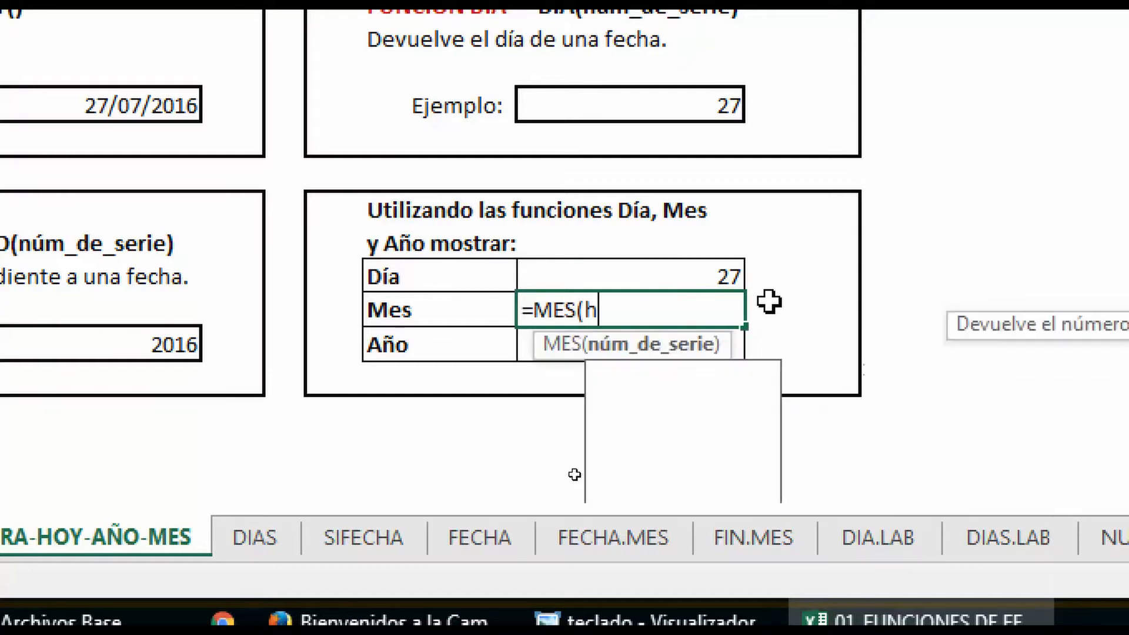
{"action": "type", "text": "oy"}
{"action": "key", "text": "Tab"}
{"action": "type", "text": ")"}
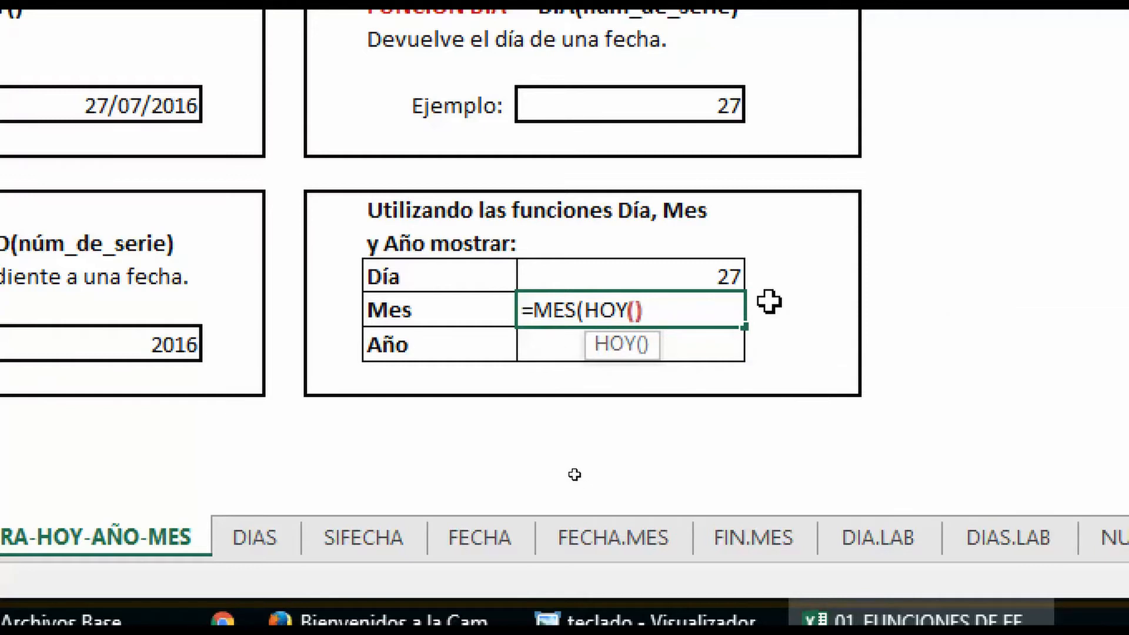
{"action": "type", "text": ")"}
{"action": "key", "text": "Return"}
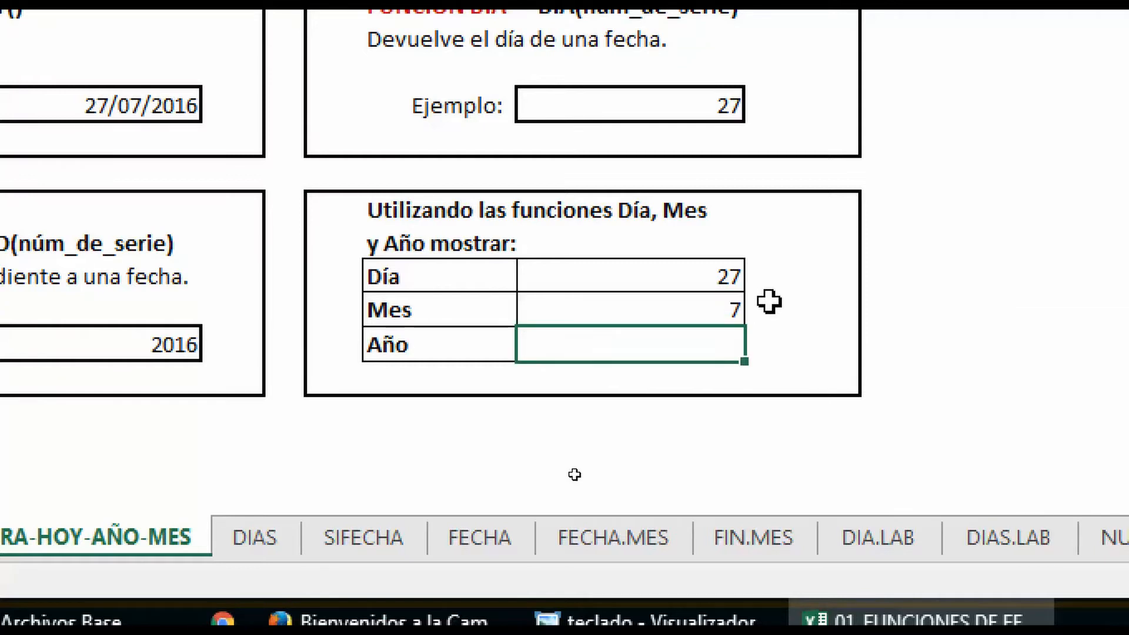
Enter =AÑO(HOY()) in I22, the Año row of the nested functions table.
{"action": "type", "text": "=año"}
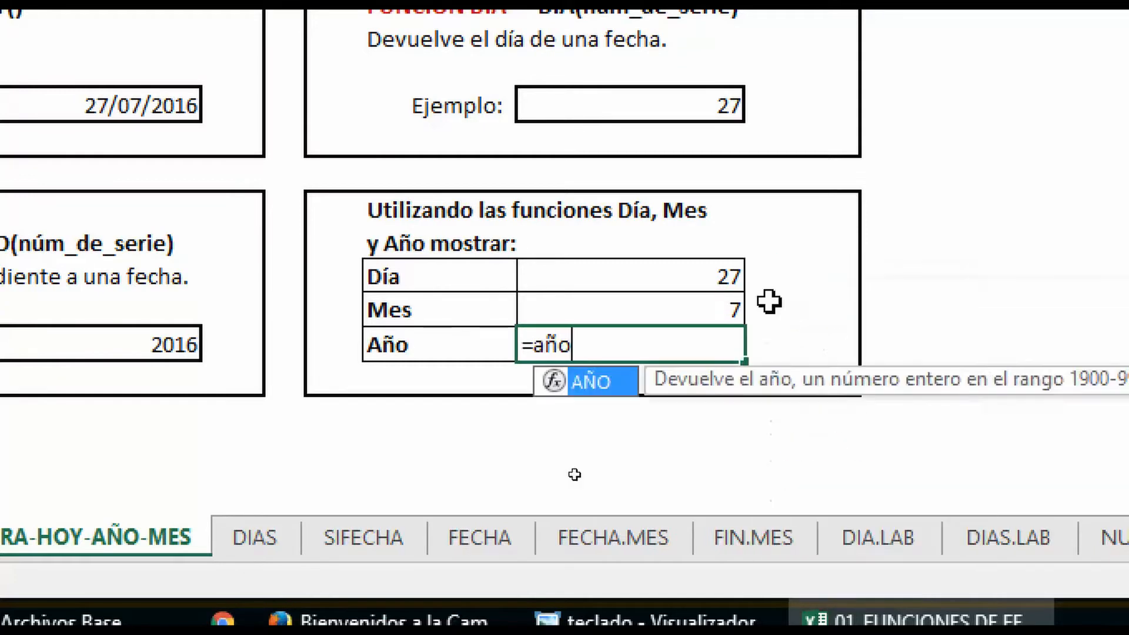
{"action": "key", "text": "Tab"}
{"action": "type", "text": "hoy"}
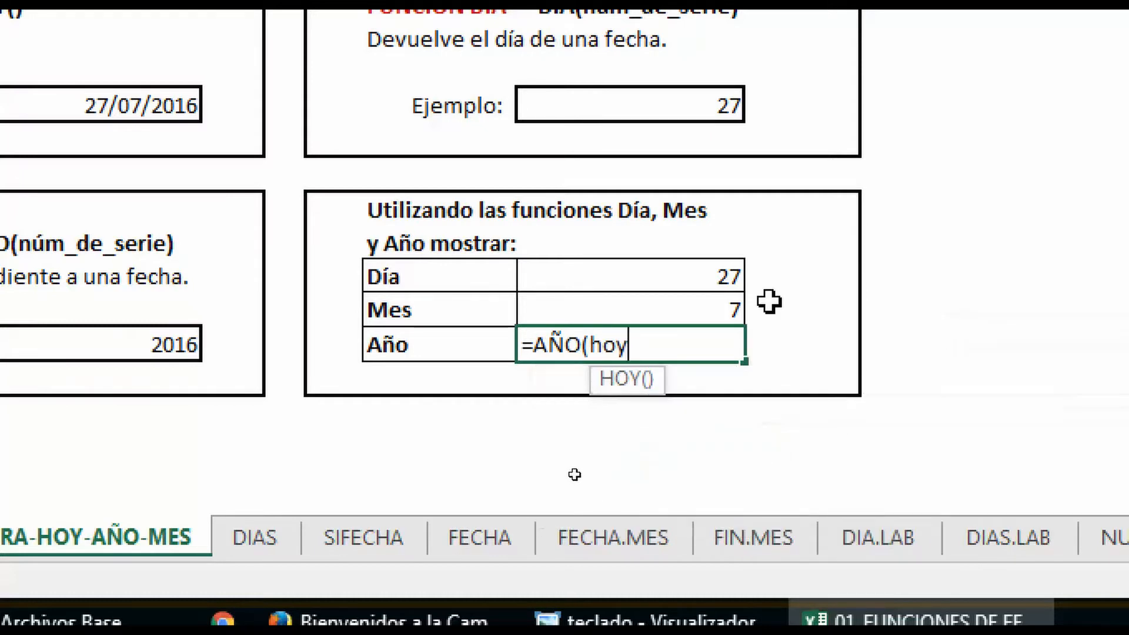
{"action": "key", "text": "Tab"}
{"action": "type", "text": "))"}
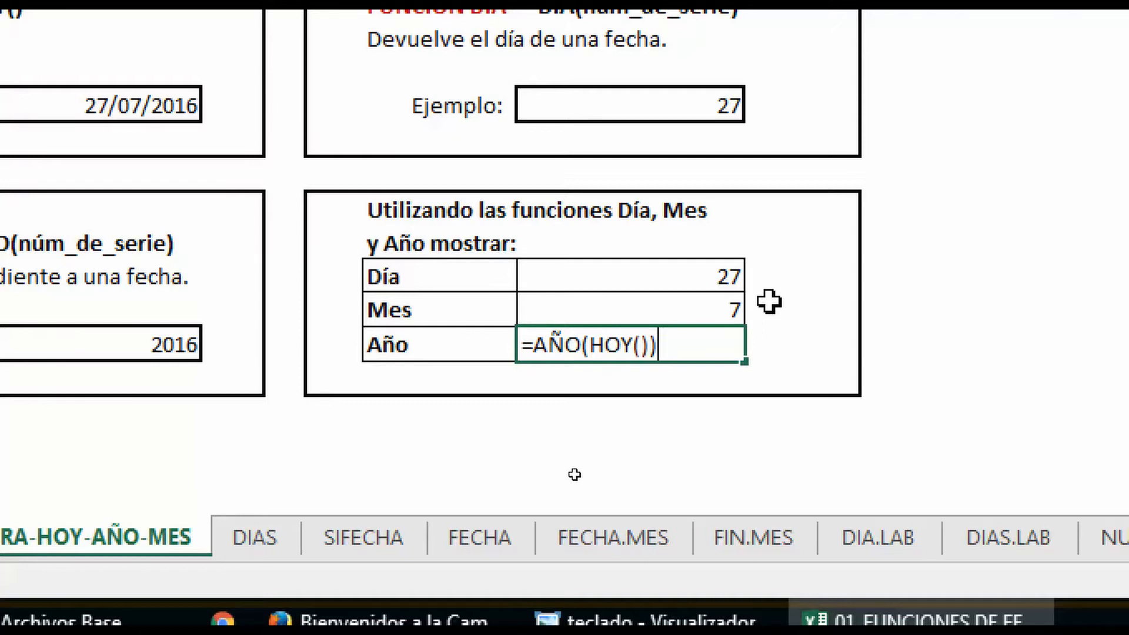
{"action": "key", "text": "Return"}
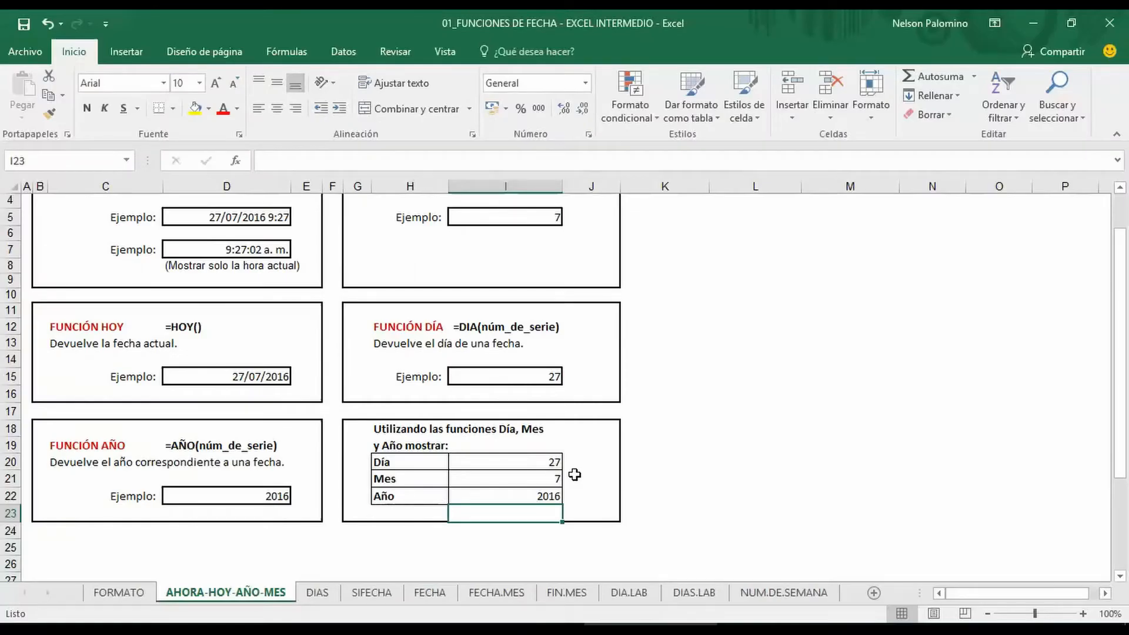
{"action": "scroll", "coordinate": [355, 525], "scroll_direction": "up", "scroll_amount": 1}
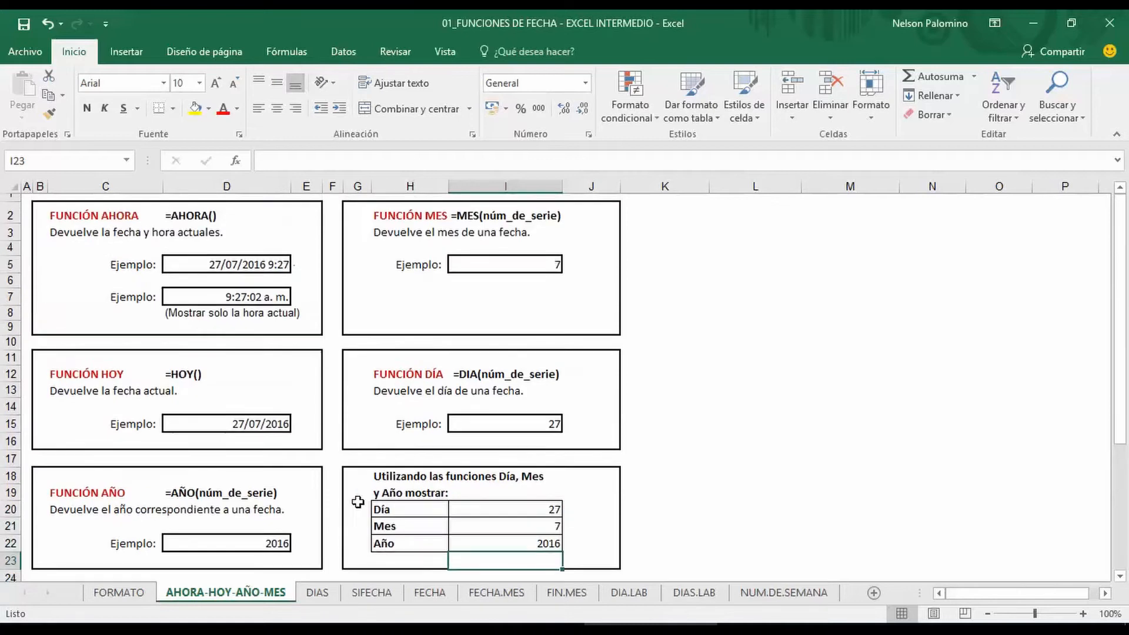
{"action": "left_click", "coordinate": [788, 400]}
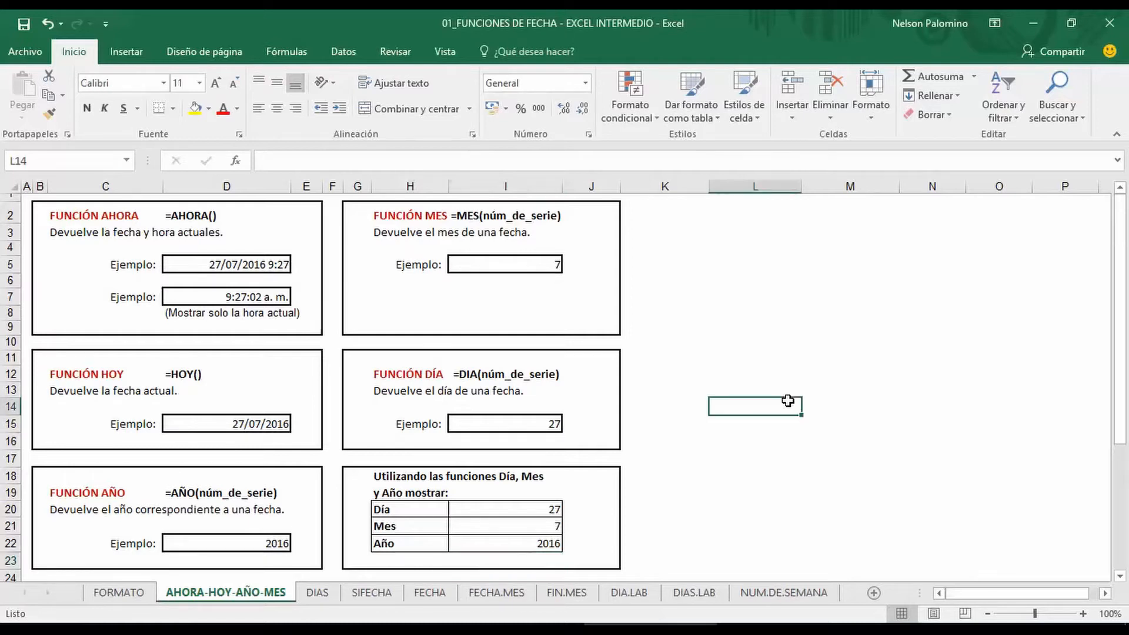
{"action": "left_click", "coordinate": [736, 482]}
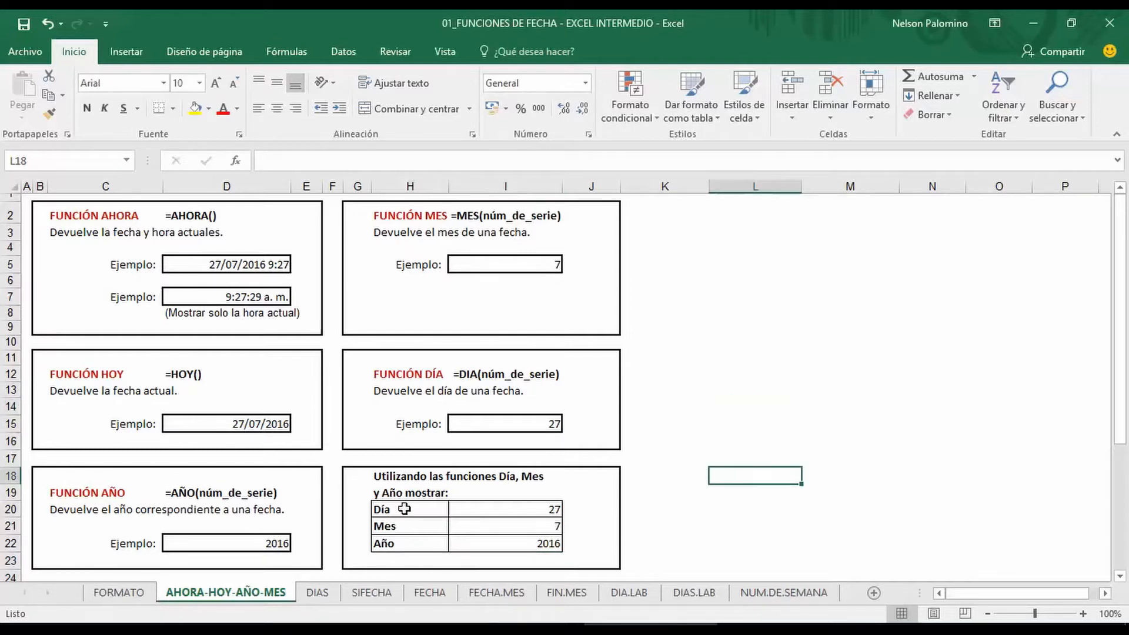
Open the DIAS sheet and select C10, the empty Diferencia cell.
{"action": "left_click", "coordinate": [321, 595]}
{"action": "left_click", "coordinate": [708, 400]}
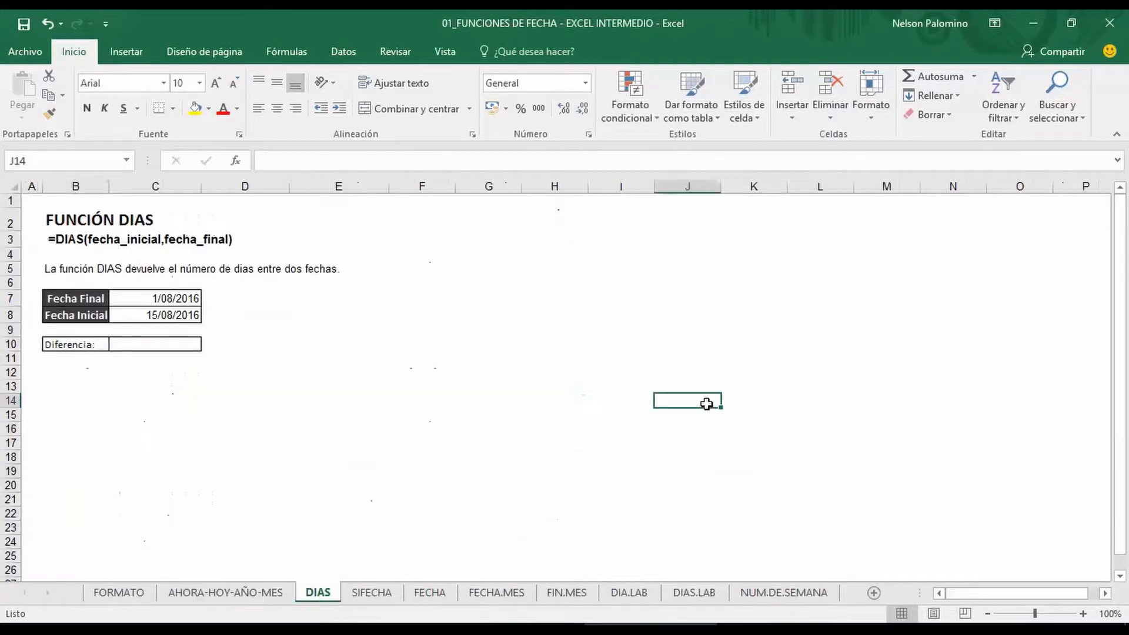
{"action": "left_click", "coordinate": [172, 342]}
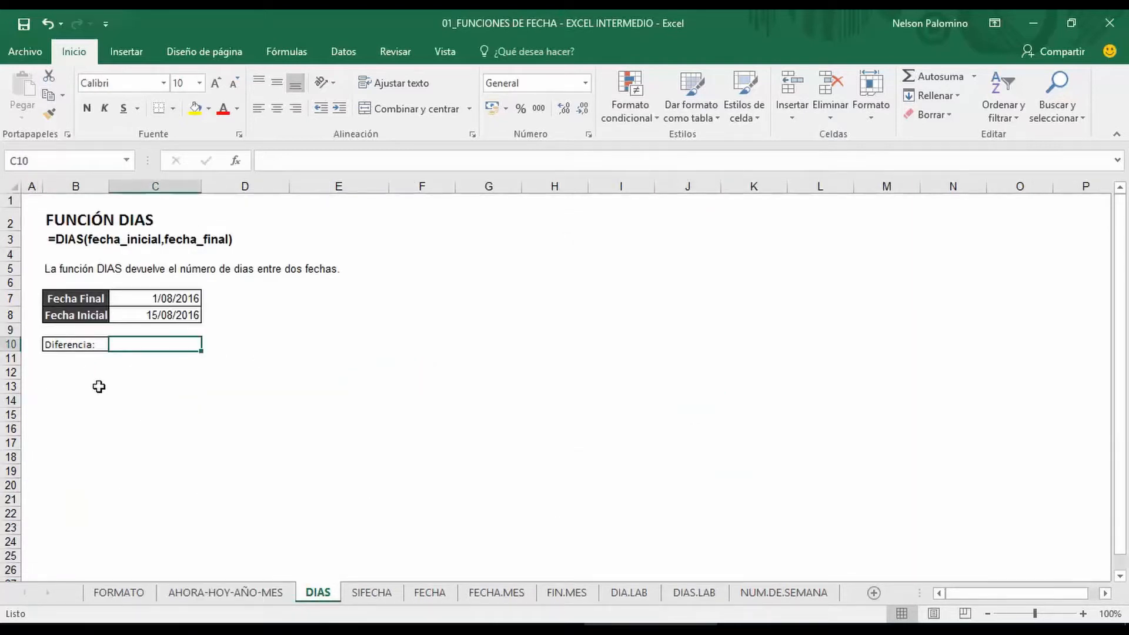
{"action": "scroll", "coordinate": [43, 360], "scroll_direction": "up", "scroll_amount": 3, "text": "ctrl"}
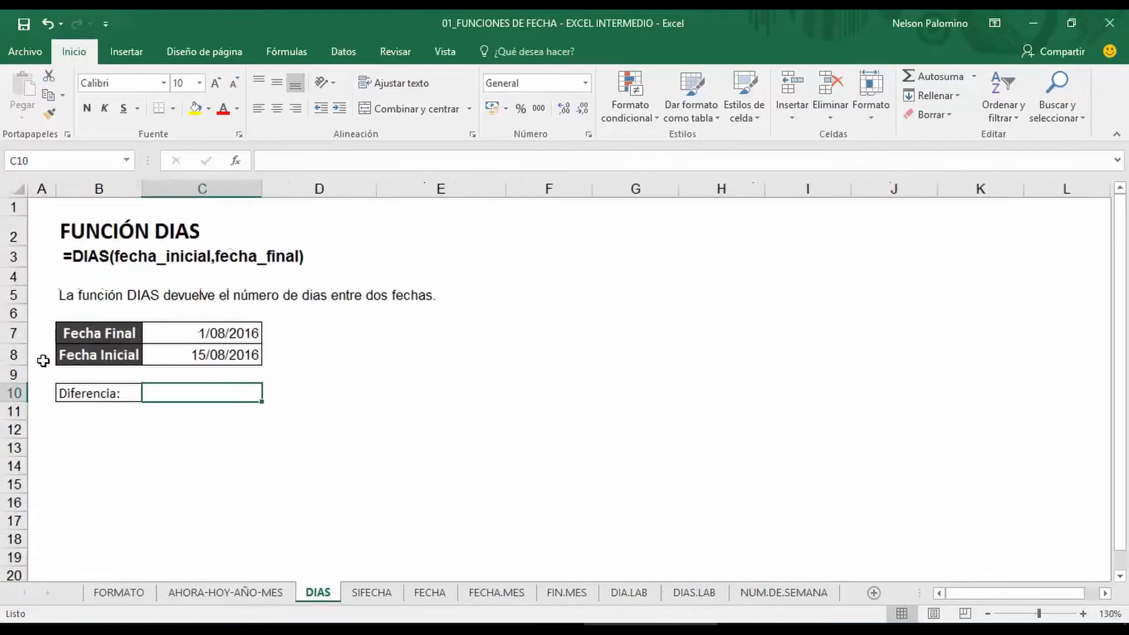
{"action": "scroll", "coordinate": [42, 359], "scroll_direction": "up", "scroll_amount": 1, "text": "ctrl"}
{"action": "scroll", "coordinate": [203, 390], "scroll_direction": "down", "scroll_amount": 1}
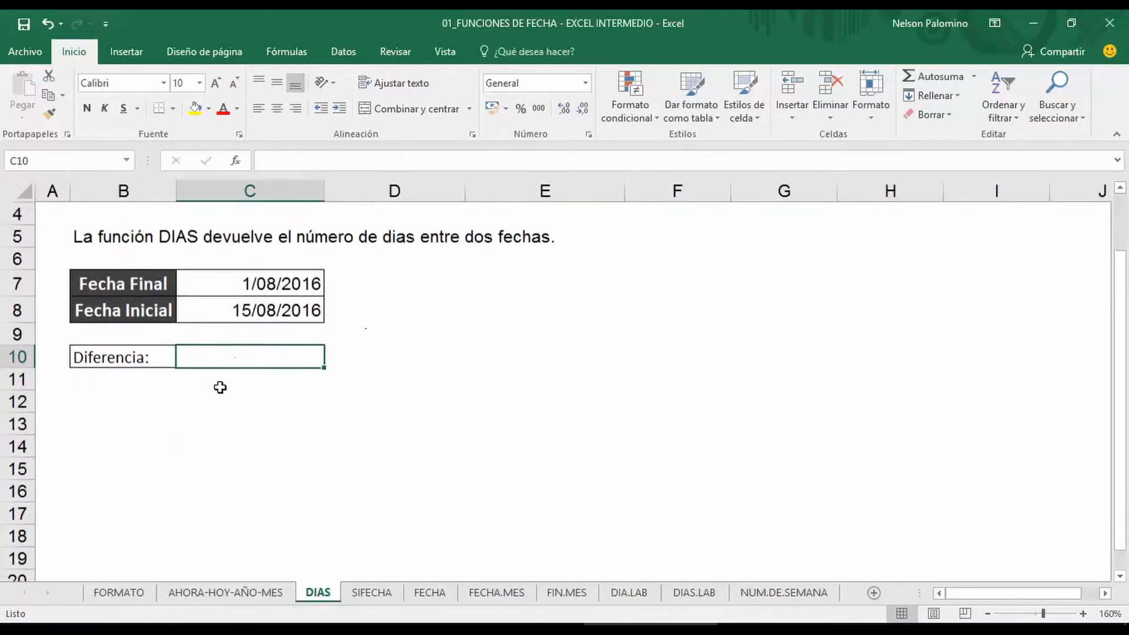
{"action": "scroll", "coordinate": [237, 411], "scroll_direction": "up", "scroll_amount": 1}
{"action": "left_click", "coordinate": [251, 459]}
{"action": "left_click", "coordinate": [262, 448]}
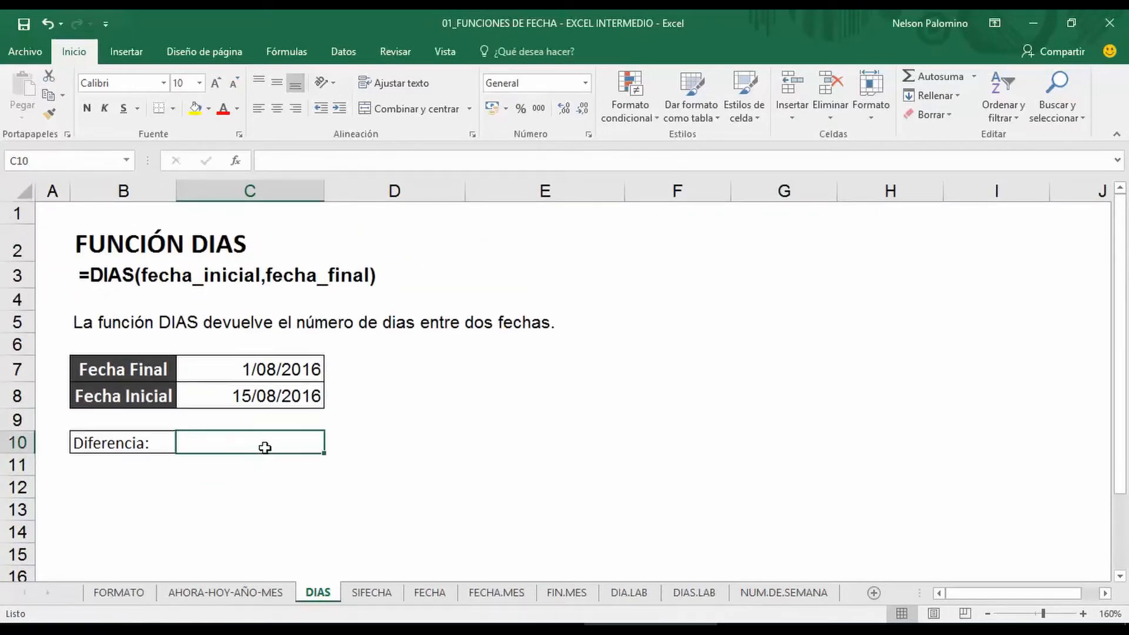
Enter =DIAS(C8,C7) in C10 to calculate the number of days between the two dates.
{"action": "type", "text": "=dias"}
{"action": "key", "text": "Tab"}
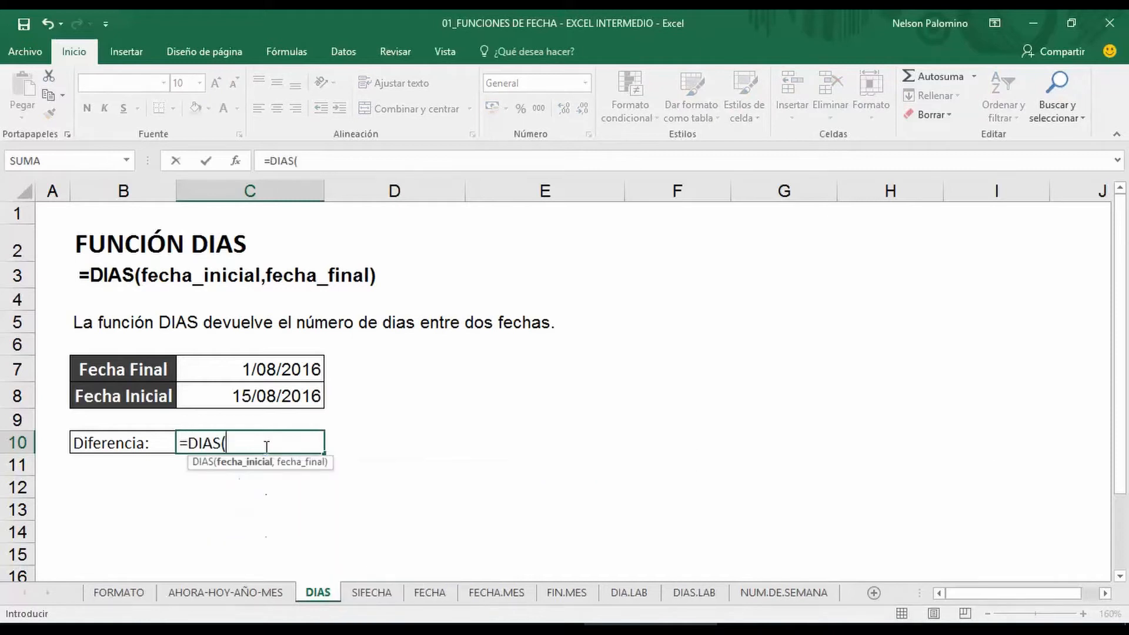
{"action": "key", "text": "Up"}
{"action": "key", "text": "Up"}
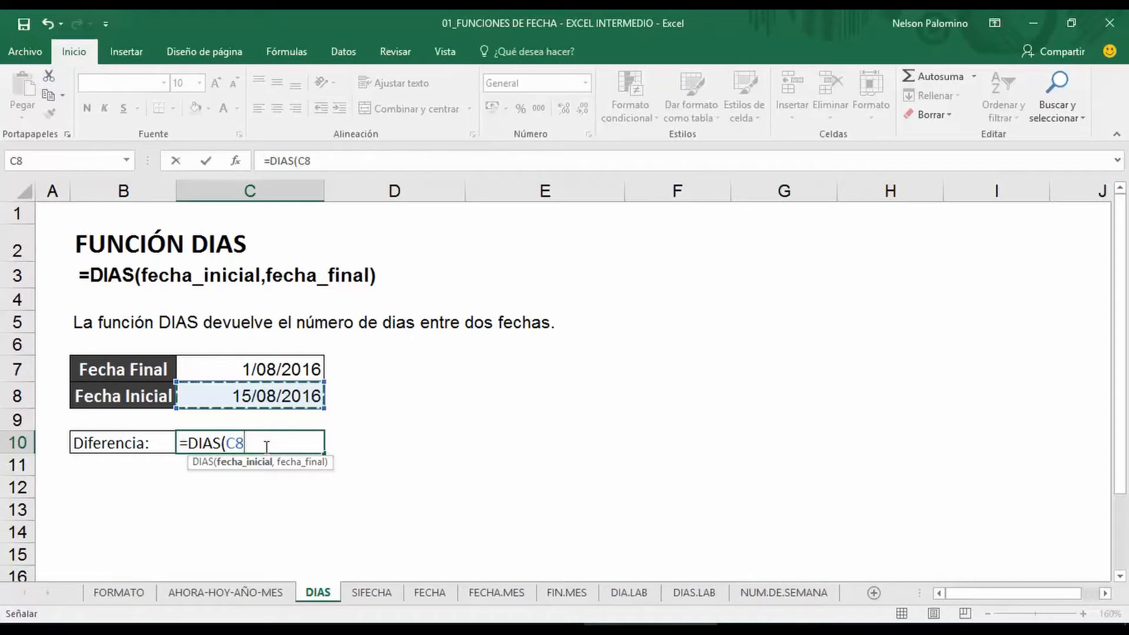
{"action": "type", "text": ","}
{"action": "key", "text": "Up"}
{"action": "key", "text": "Up"}
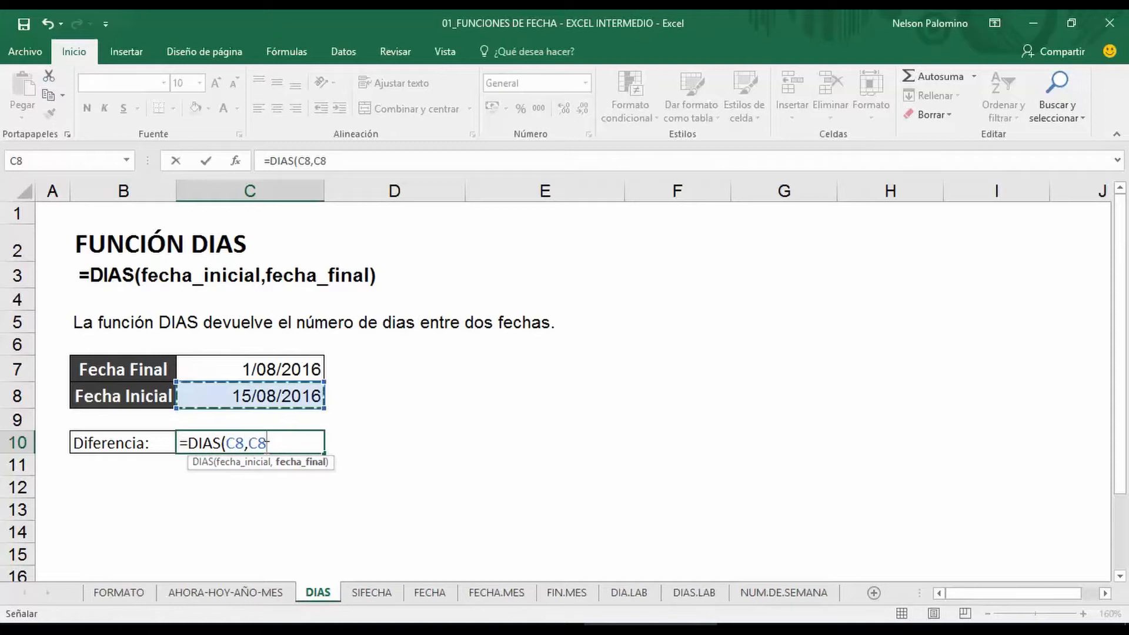
{"action": "key", "text": "Up"}
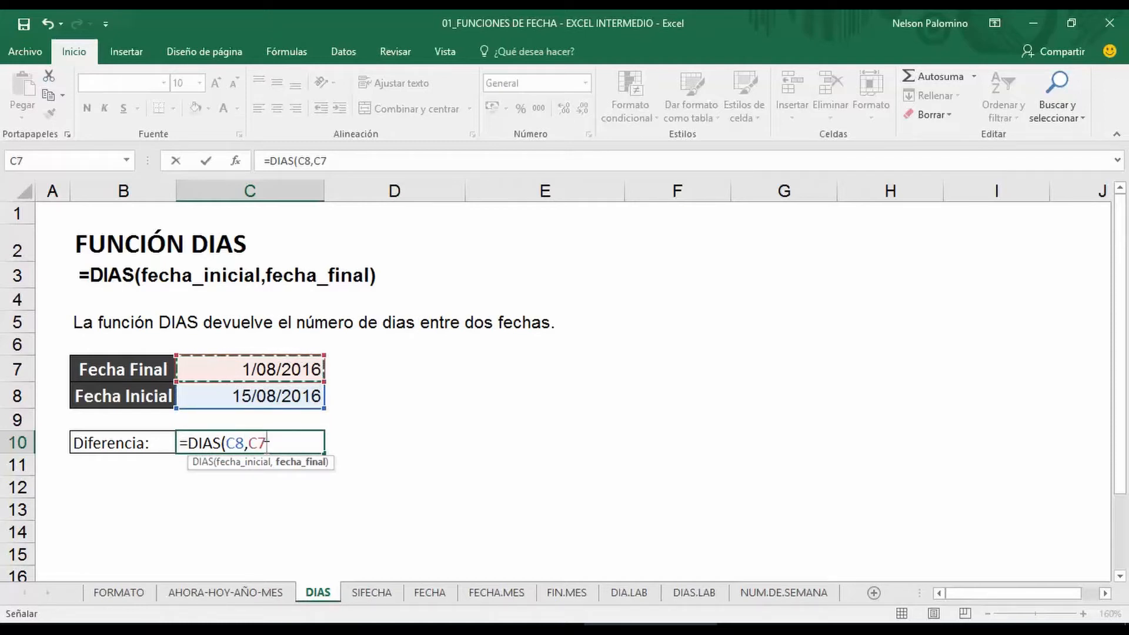
{"action": "type", "text": ")"}
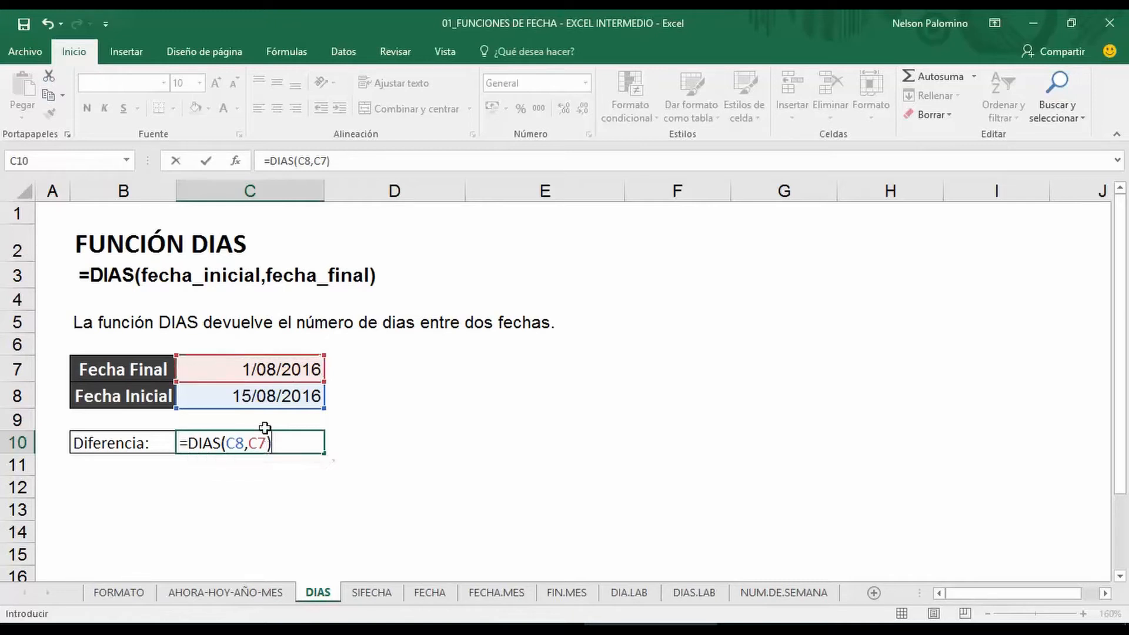
{"action": "key", "text": "ctrl+2"}
{"action": "left_click_drag", "start_coordinate": [238, 462], "coordinate": [238, 496]}
{"action": "left_click_drag", "start_coordinate": [265, 457], "coordinate": [278, 504]}
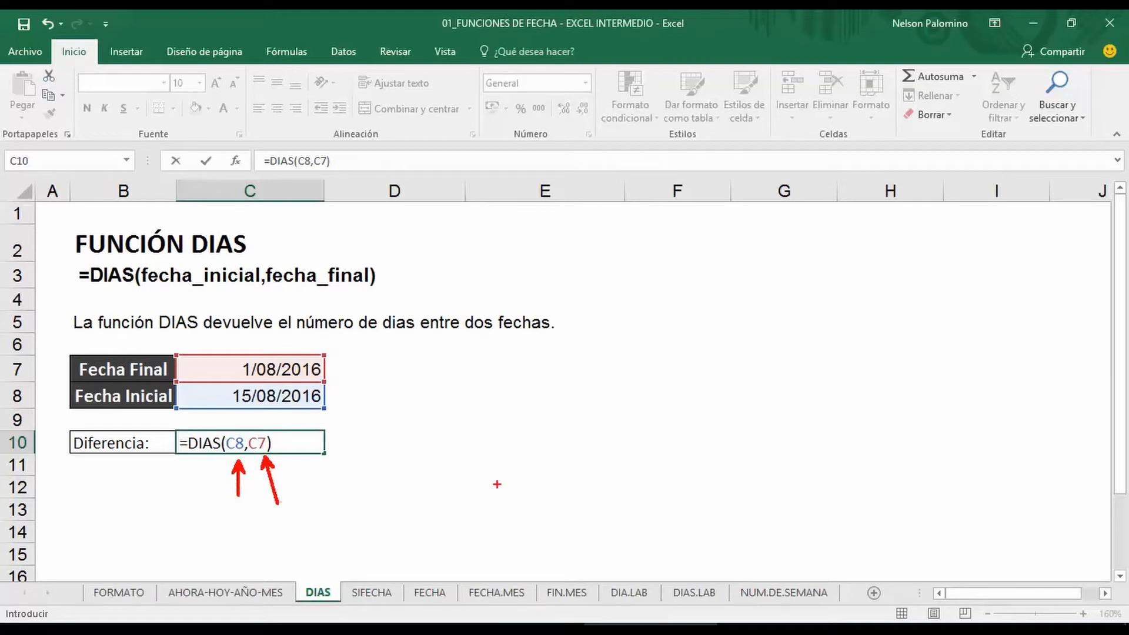
{"action": "key", "text": "Escape"}
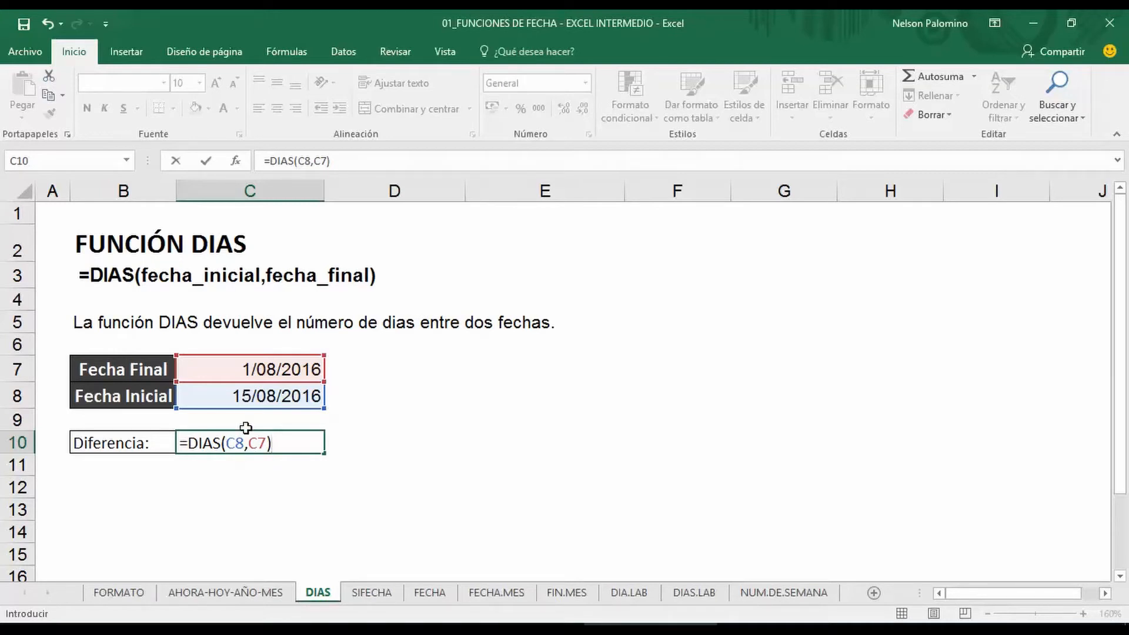
{"action": "key", "text": "Return"}
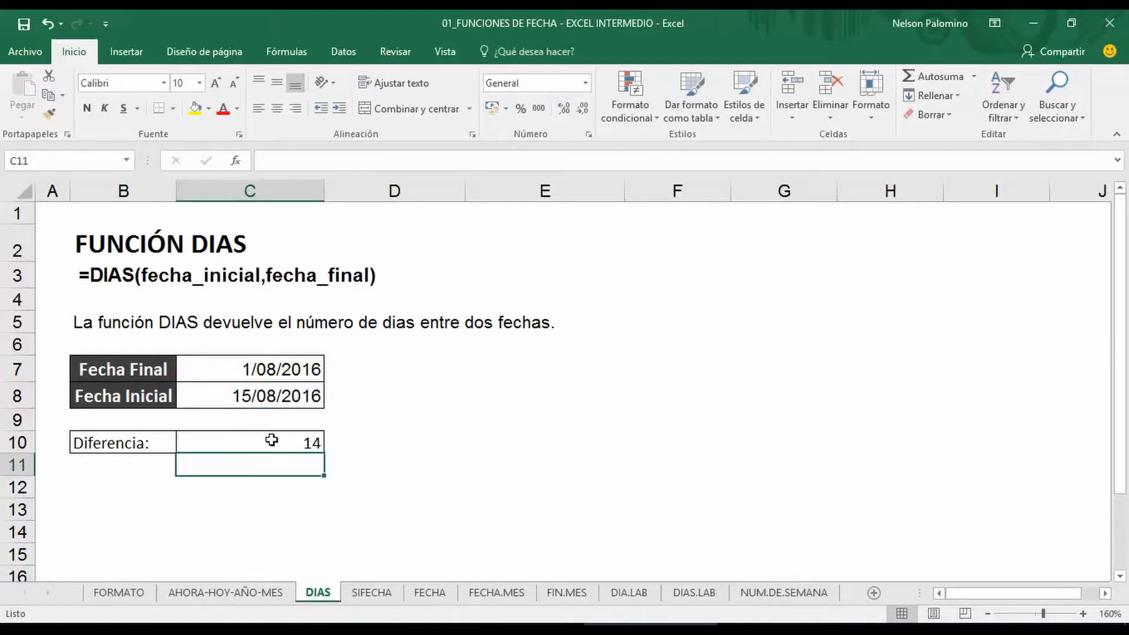
Open the SIFECHA sheet.
{"action": "scroll", "coordinate": [273, 440], "scroll_direction": "down", "scroll_amount": 3}
{"action": "left_click", "coordinate": [561, 353]}
{"action": "left_click", "coordinate": [857, 376]}
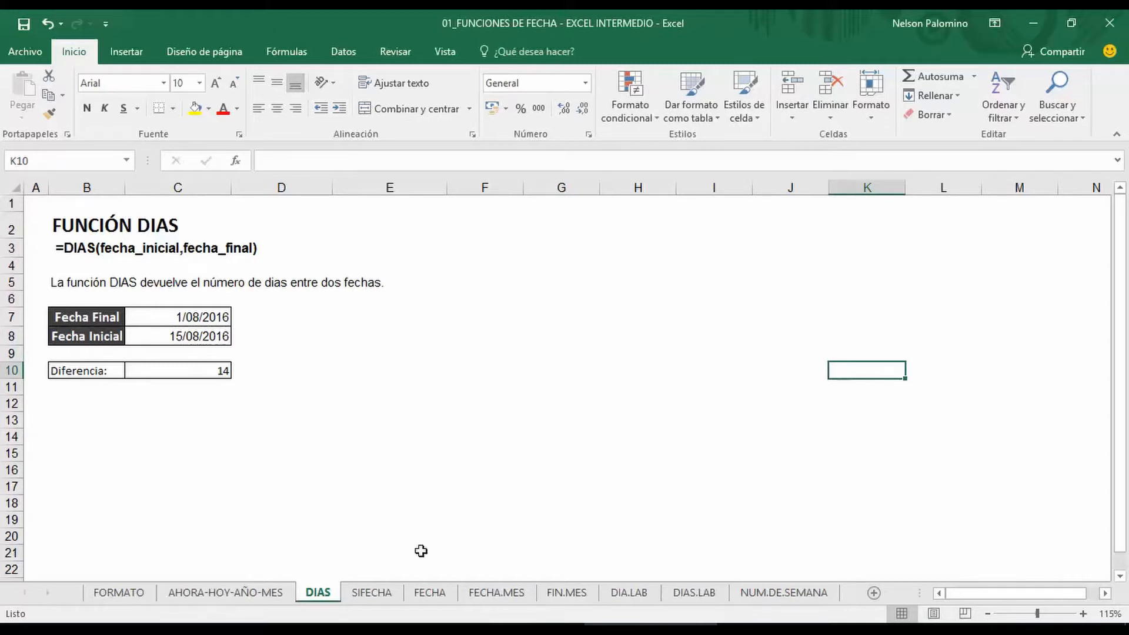
{"action": "left_click", "coordinate": [372, 592]}
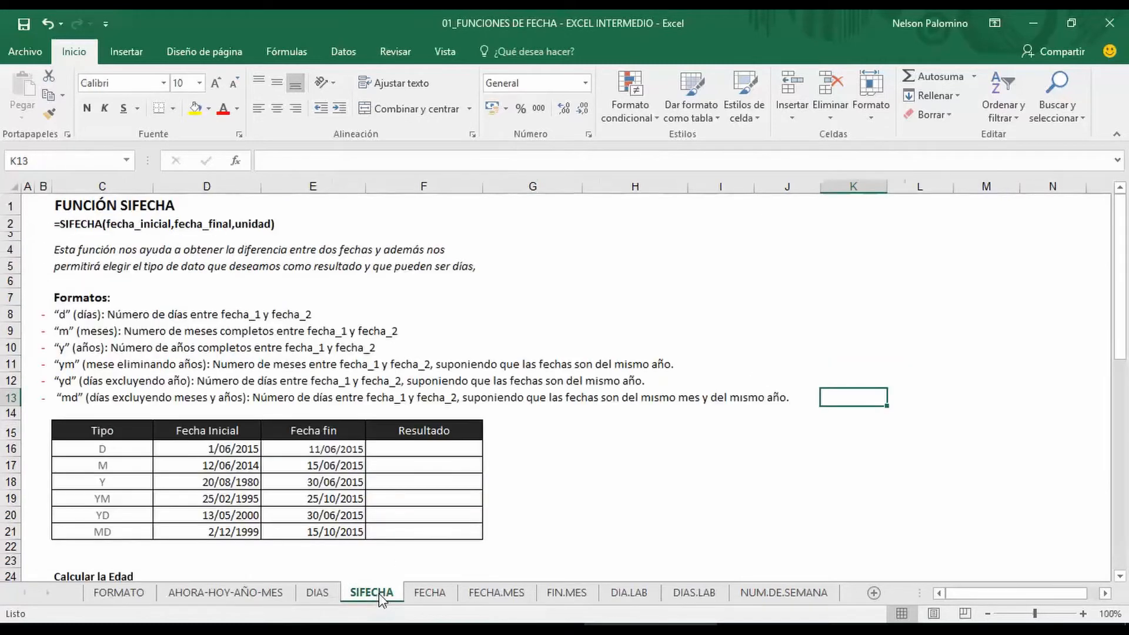
{"action": "left_click", "coordinate": [726, 427]}
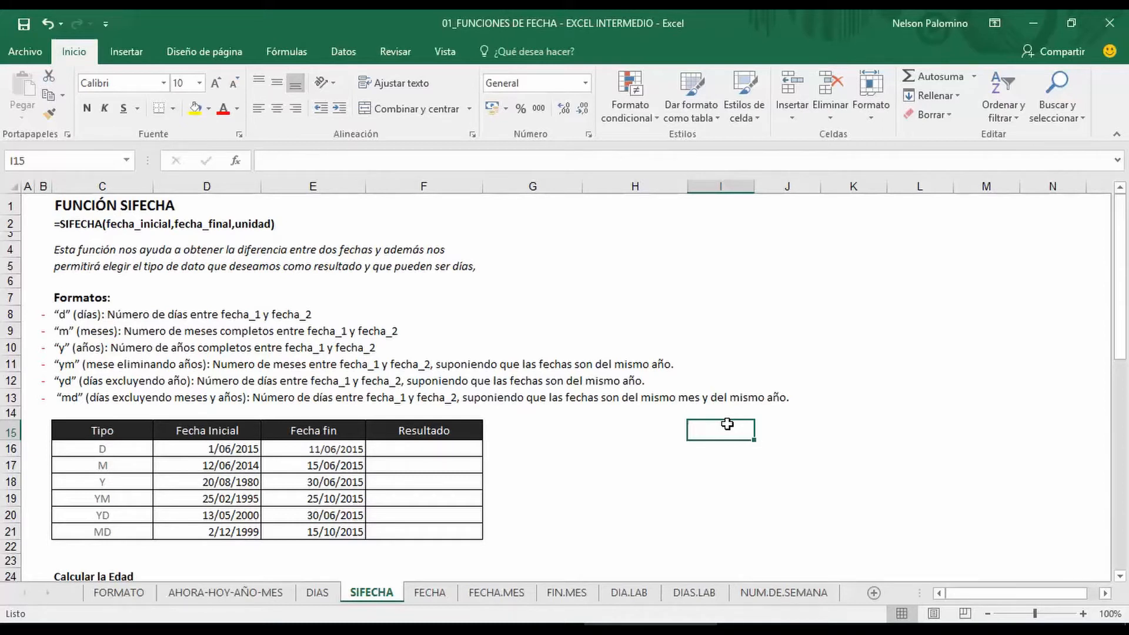
Examine the Tipo unit codes in C16:C21 alongside the list of SIFECHA formats above the table.
{"action": "scroll", "coordinate": [208, 520], "scroll_direction": "down", "scroll_amount": 2}
{"action": "left_click_drag", "start_coordinate": [120, 355], "coordinate": [118, 435]}
{"action": "left_click", "coordinate": [541, 424]}
{"action": "scroll", "coordinate": [256, 467], "scroll_direction": "up", "scroll_amount": 2}
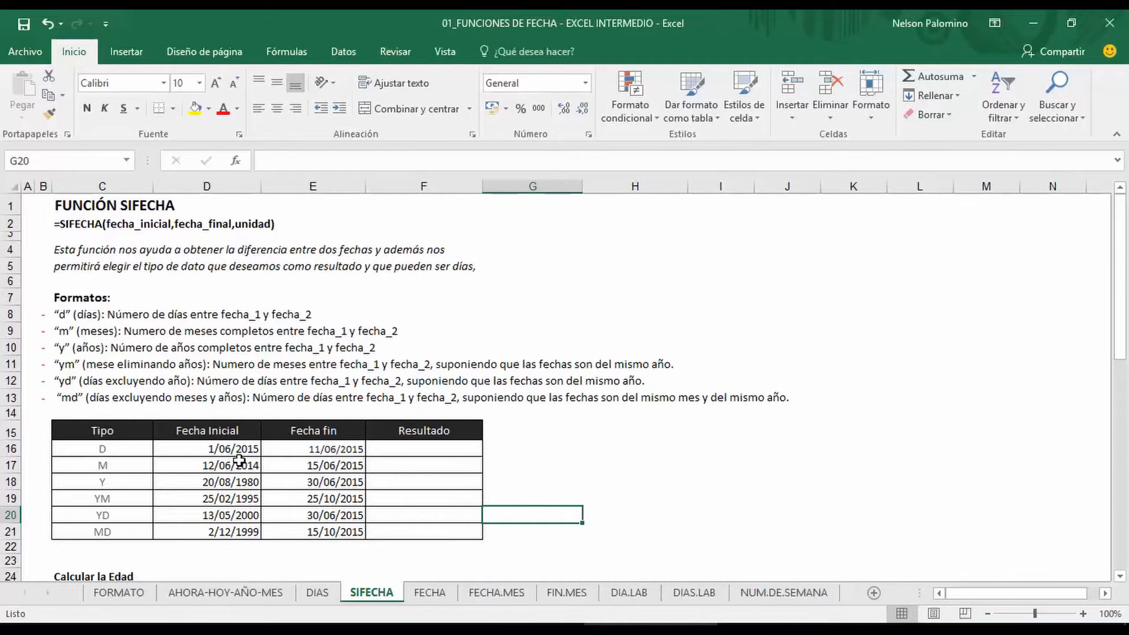
{"action": "scroll", "coordinate": [239, 461], "scroll_direction": "down", "scroll_amount": 2}
{"action": "left_click", "coordinate": [125, 351]}
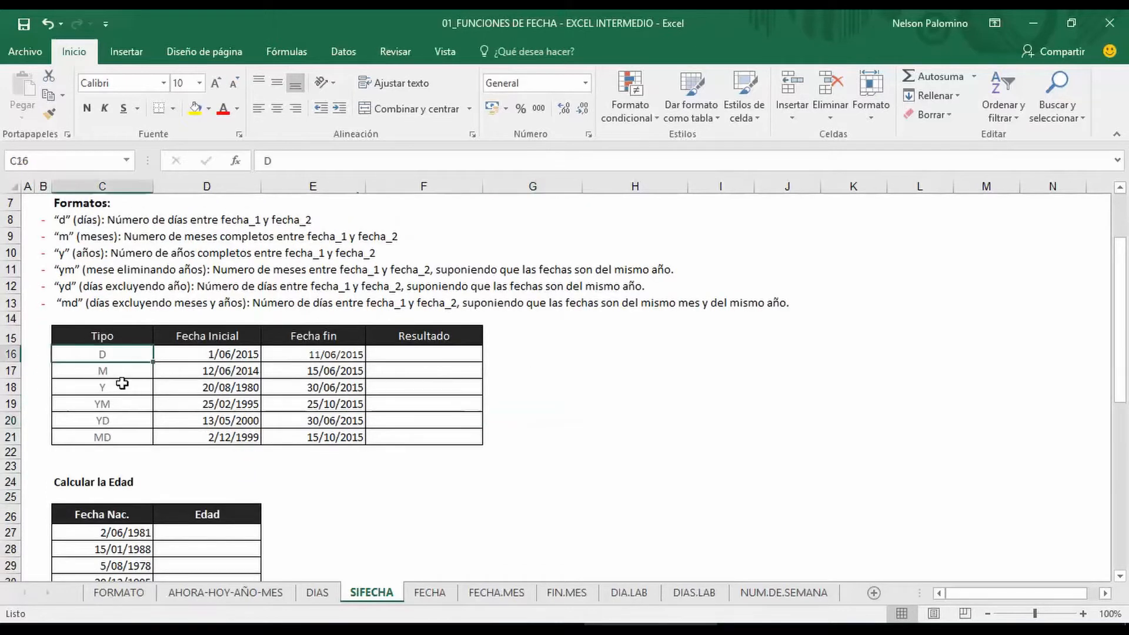
{"action": "left_click_drag", "start_coordinate": [122, 383], "coordinate": [114, 425]}
{"action": "left_click", "coordinate": [627, 419]}
{"action": "left_click_drag", "start_coordinate": [118, 354], "coordinate": [163, 454]}
{"action": "left_click", "coordinate": [626, 405]}
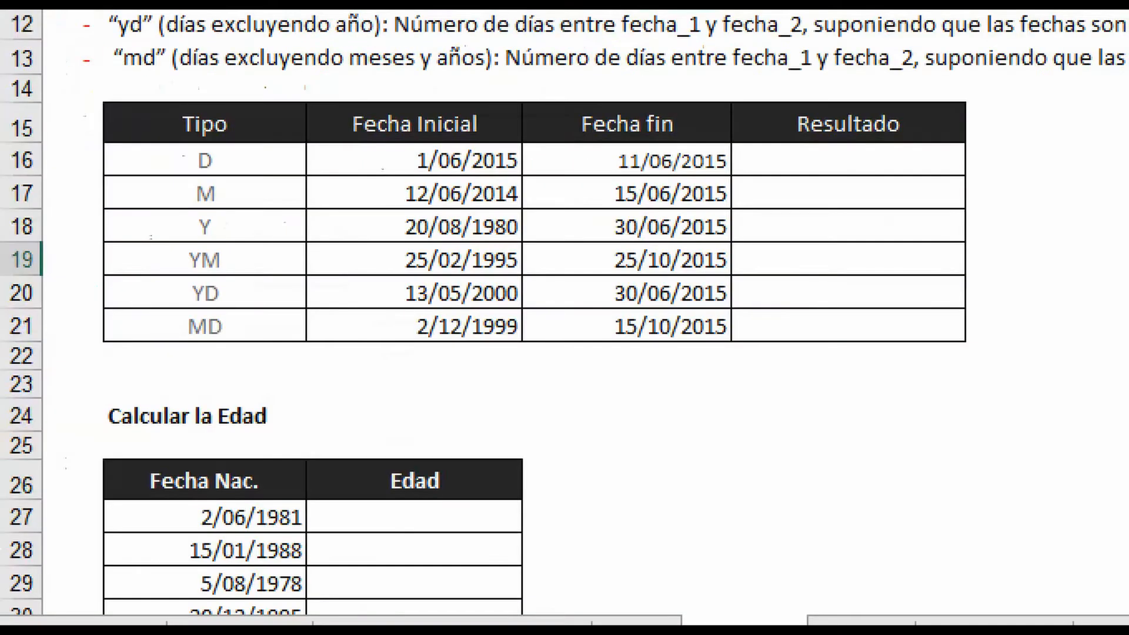
Select F16, the Resultado cell of the type D row, and enlarge the sheet to 175%.
{"action": "left_click", "coordinate": [875, 168]}
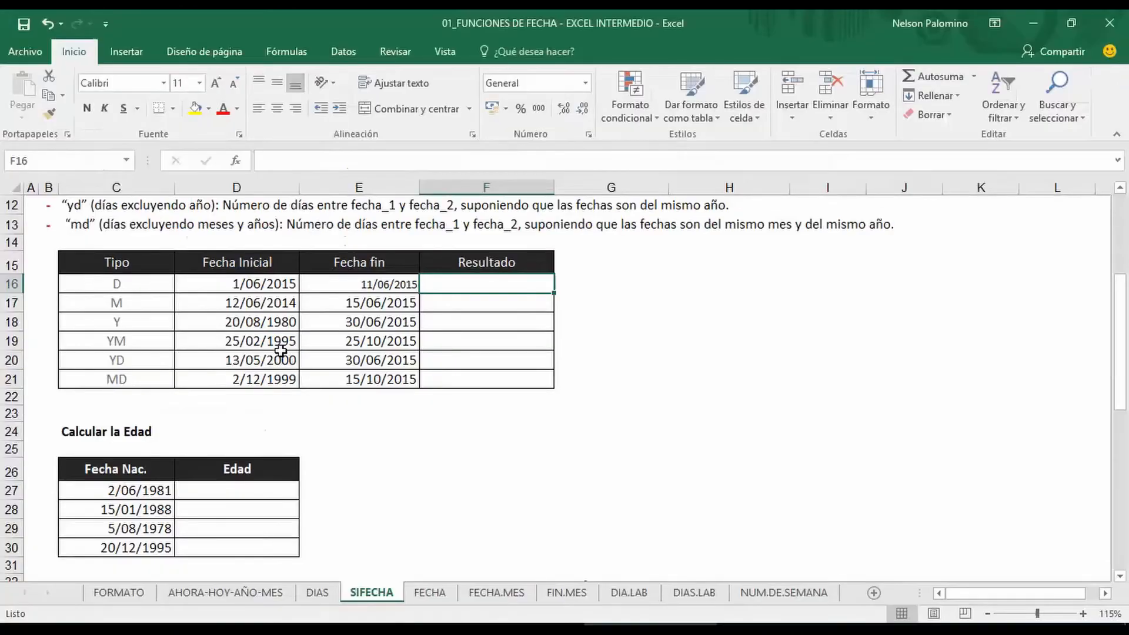
{"action": "scroll", "coordinate": [281, 351], "scroll_direction": "up", "scroll_amount": 2}
{"action": "left_click_drag", "start_coordinate": [989, 596], "coordinate": [869, 584]}
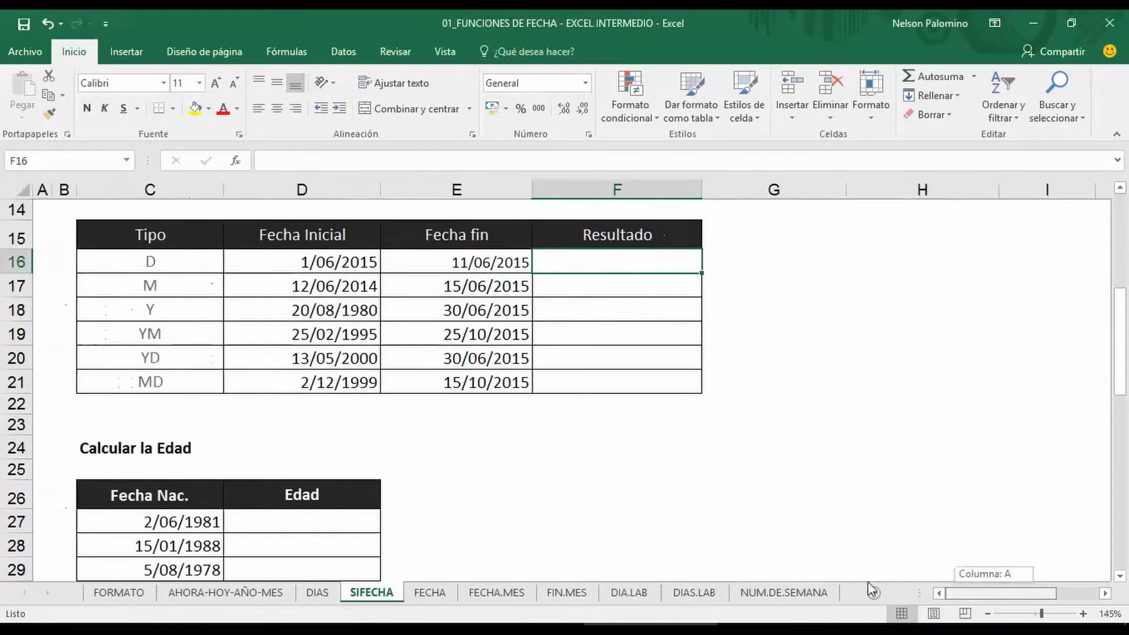
{"action": "scroll", "coordinate": [552, 373], "scroll_direction": "up", "scroll_amount": 1}
{"action": "scroll", "coordinate": [474, 451], "scroll_direction": "up", "scroll_amount": 1}
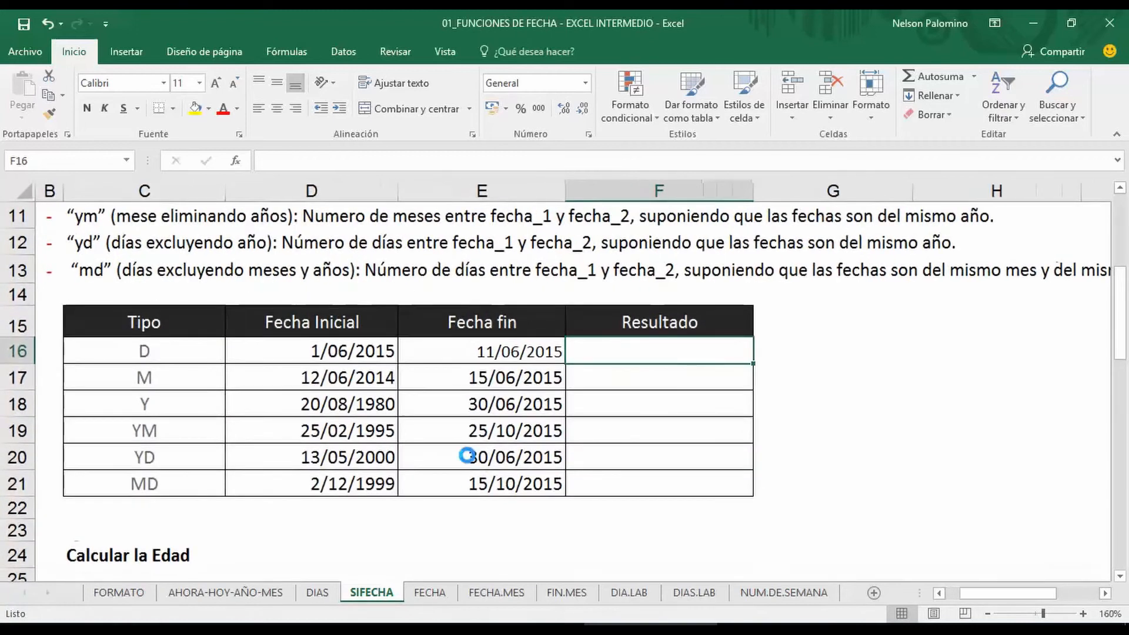
{"action": "scroll", "coordinate": [466, 456], "scroll_direction": "up", "scroll_amount": 1}
{"action": "left_click_drag", "start_coordinate": [1007, 594], "coordinate": [956, 592]}
{"action": "scroll", "coordinate": [669, 507], "scroll_direction": "down", "scroll_amount": 1}
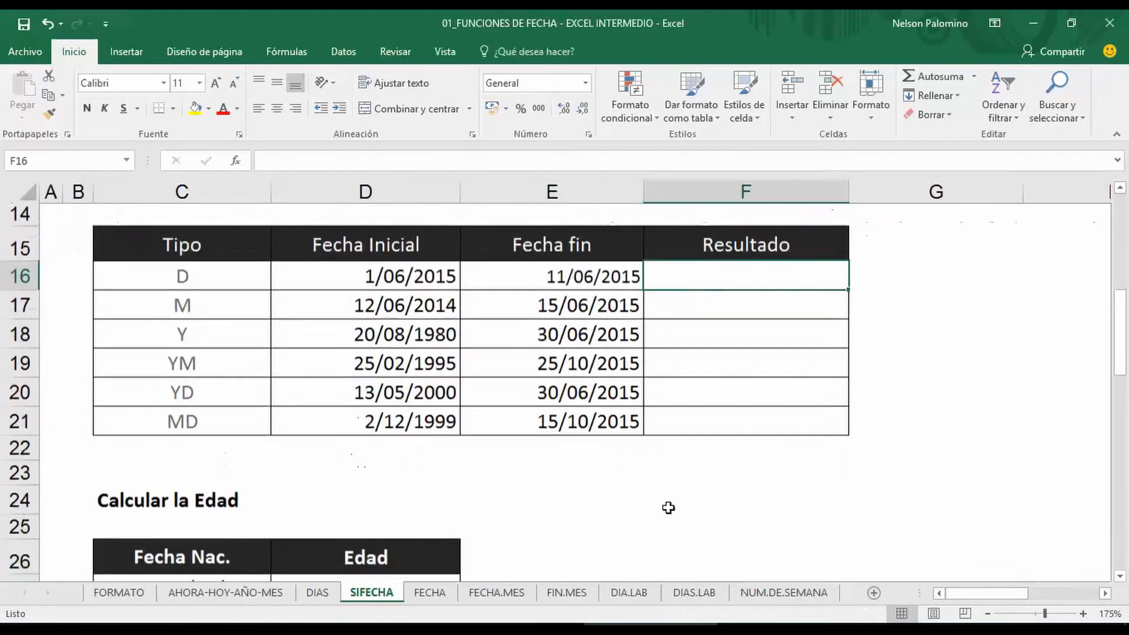
{"action": "scroll", "coordinate": [669, 508], "scroll_direction": "down", "scroll_amount": 1}
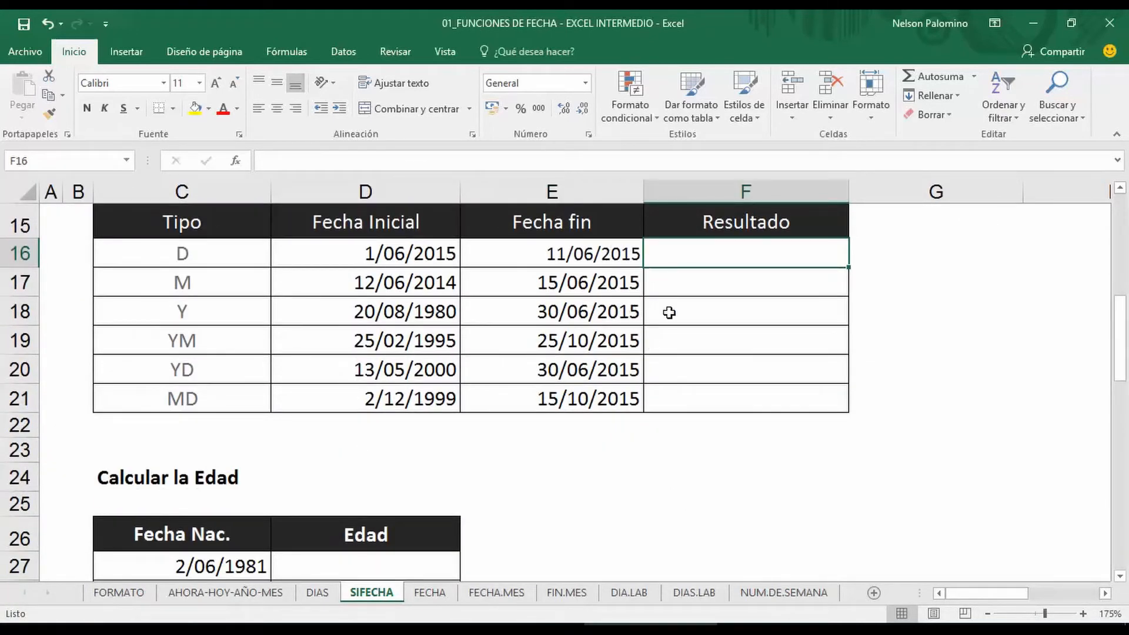
{"action": "scroll", "coordinate": [669, 312], "scroll_direction": "up", "scroll_amount": 1}
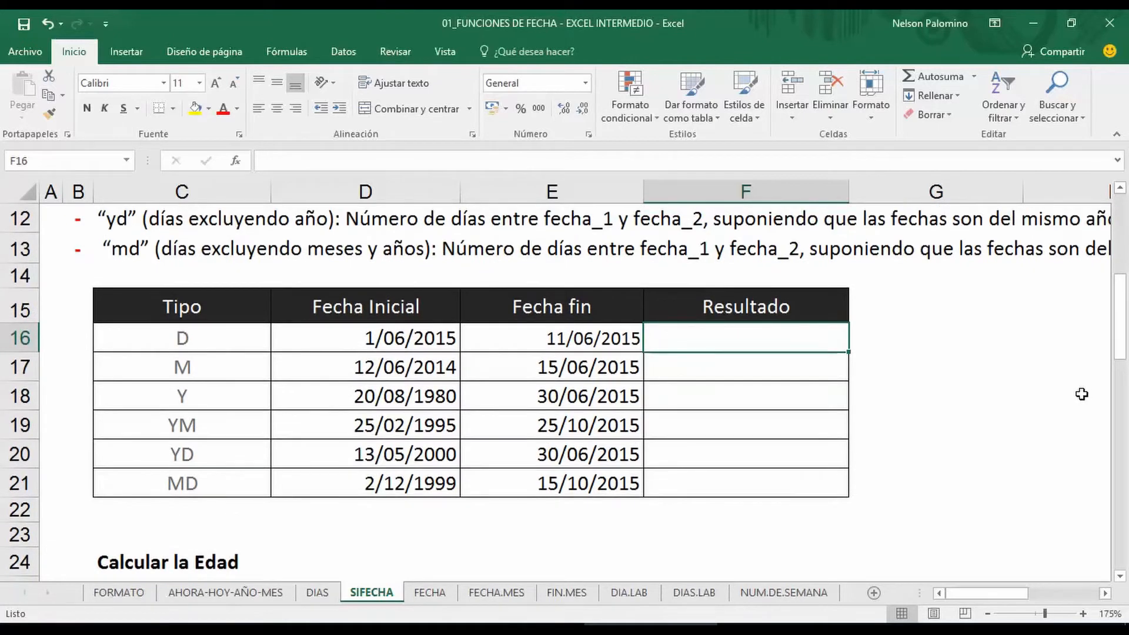
Begin a SIFECHA formula in F16 with D16 as the start date and E16 as the end date, opening the quoted unit argument.
{"action": "type", "text": "=si"}
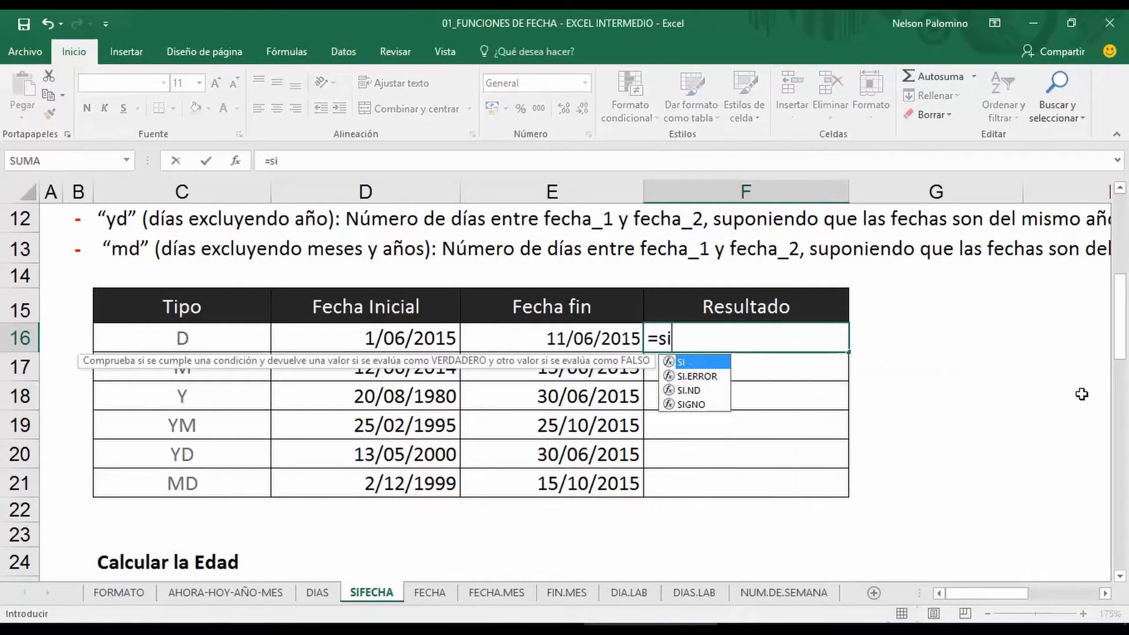
{"action": "type", "text": "fecha"}
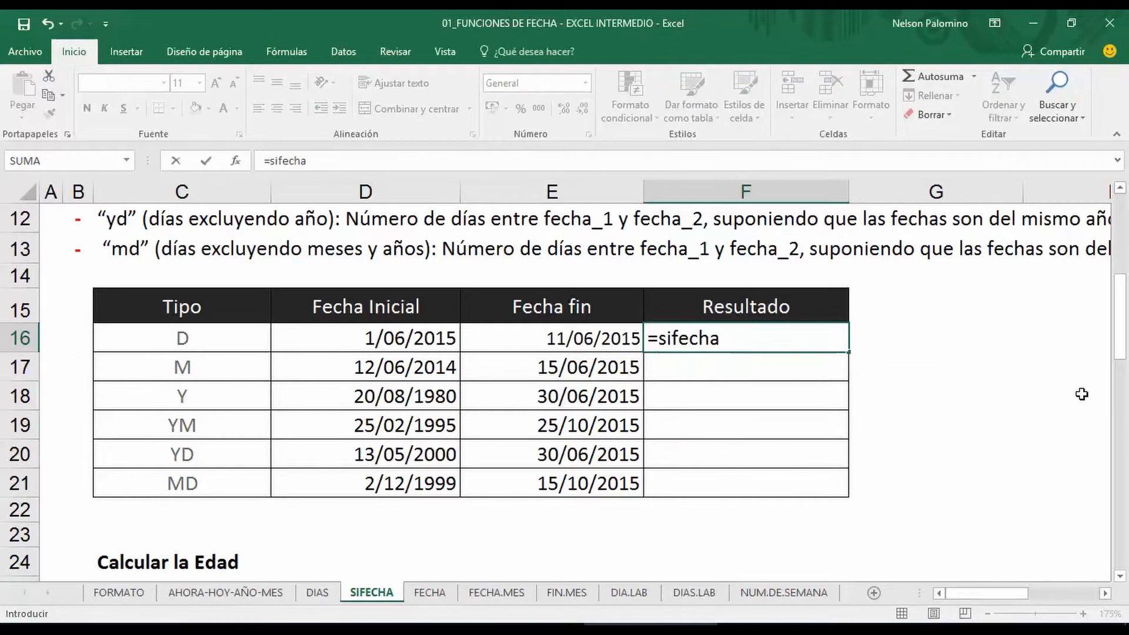
{"action": "type", "text": "("}
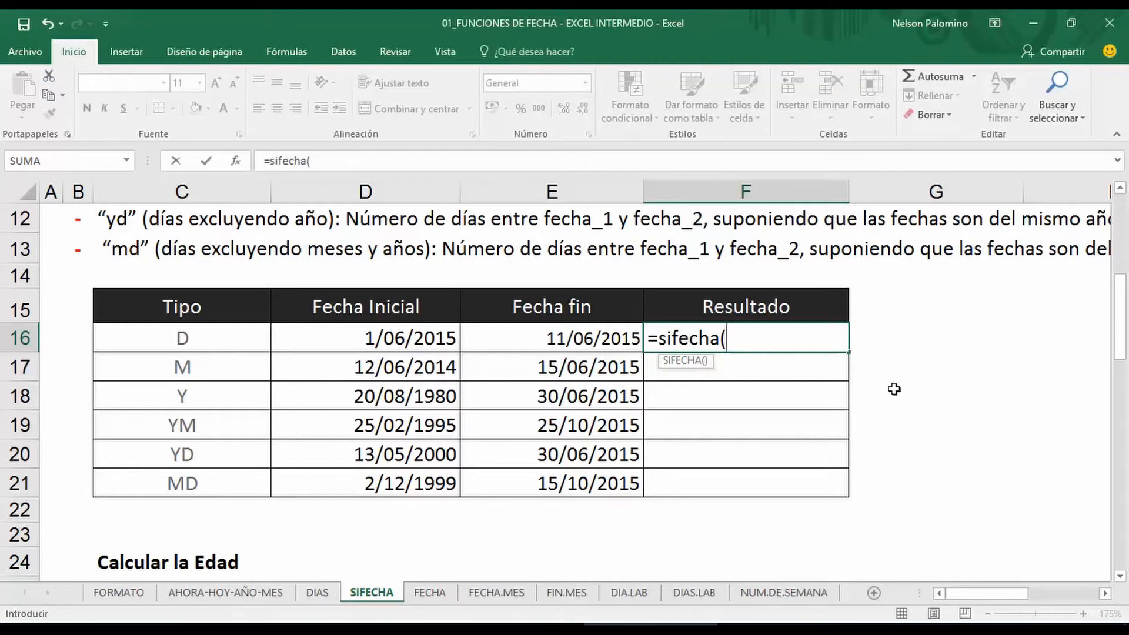
{"action": "left_click", "coordinate": [448, 337]}
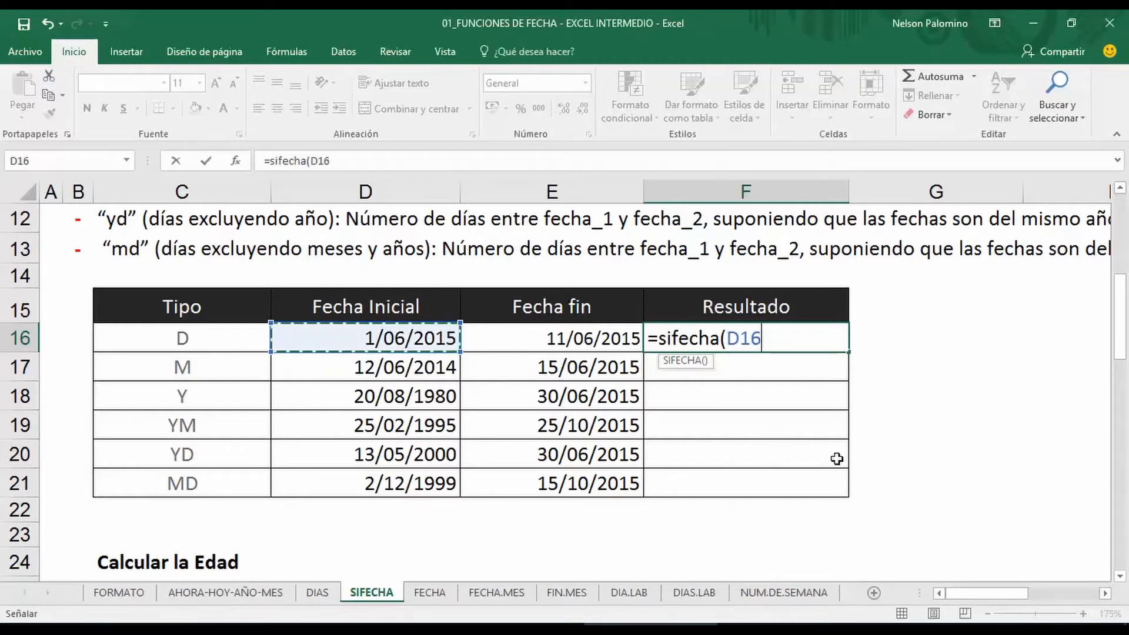
{"action": "type", "text": ","}
{"action": "left_click", "coordinate": [602, 341]}
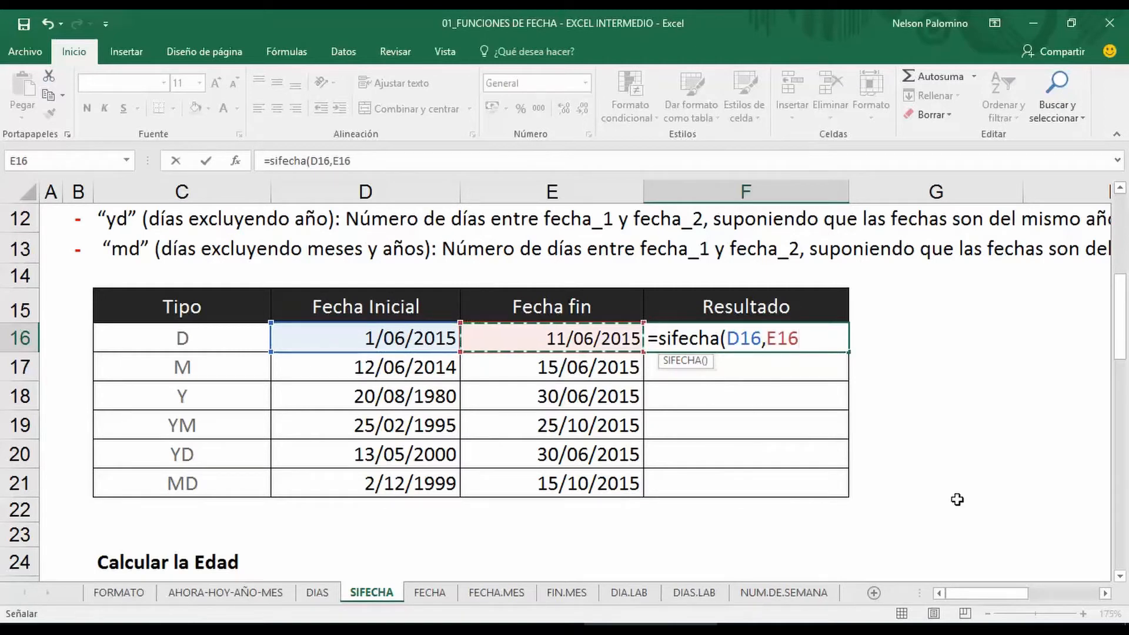
{"action": "type", "text": ",\""}
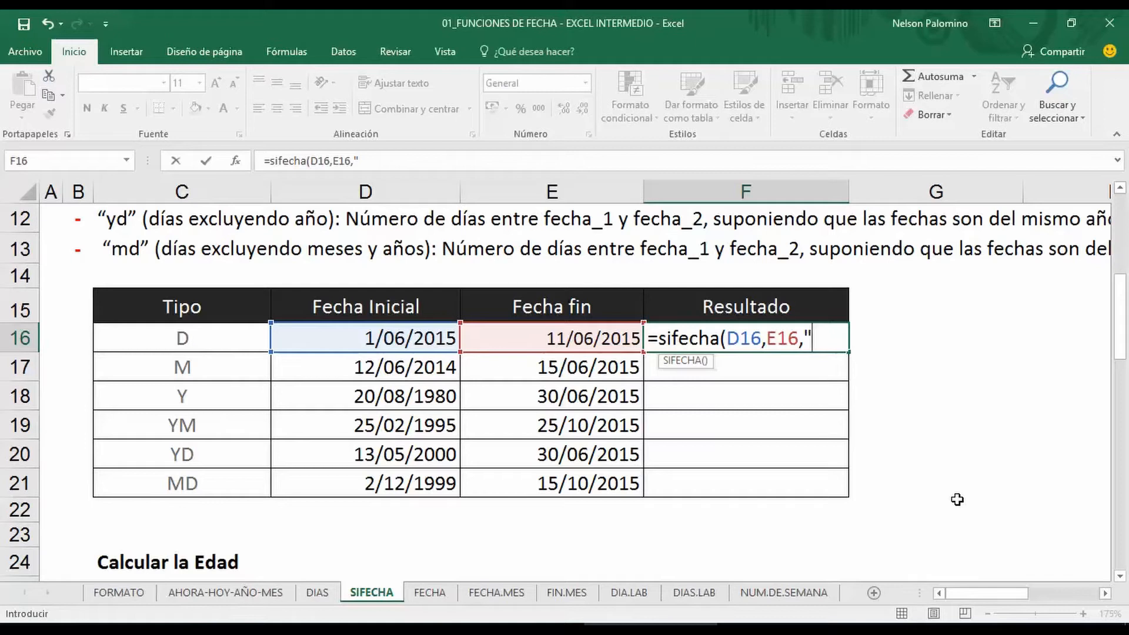
Consult the SIFECHA syntax and complete the F16 formula with unit "d" to calculate the days between the dates.
{"action": "scroll", "coordinate": [745, 524], "scroll_direction": "up", "scroll_amount": 2}
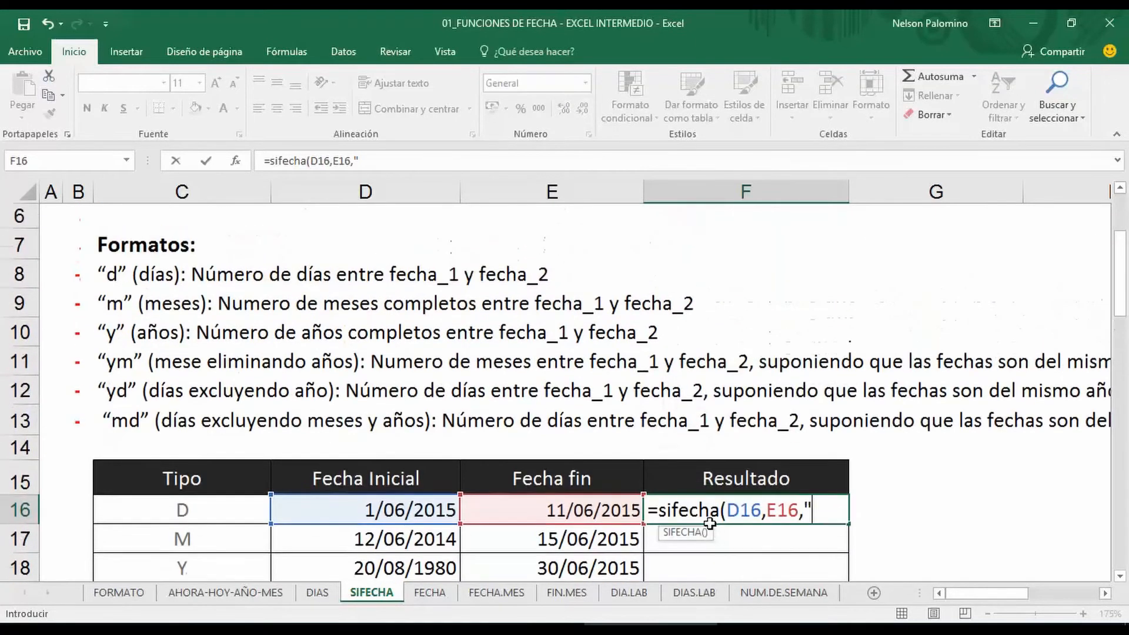
{"action": "scroll", "coordinate": [710, 524], "scroll_direction": "up", "scroll_amount": 2}
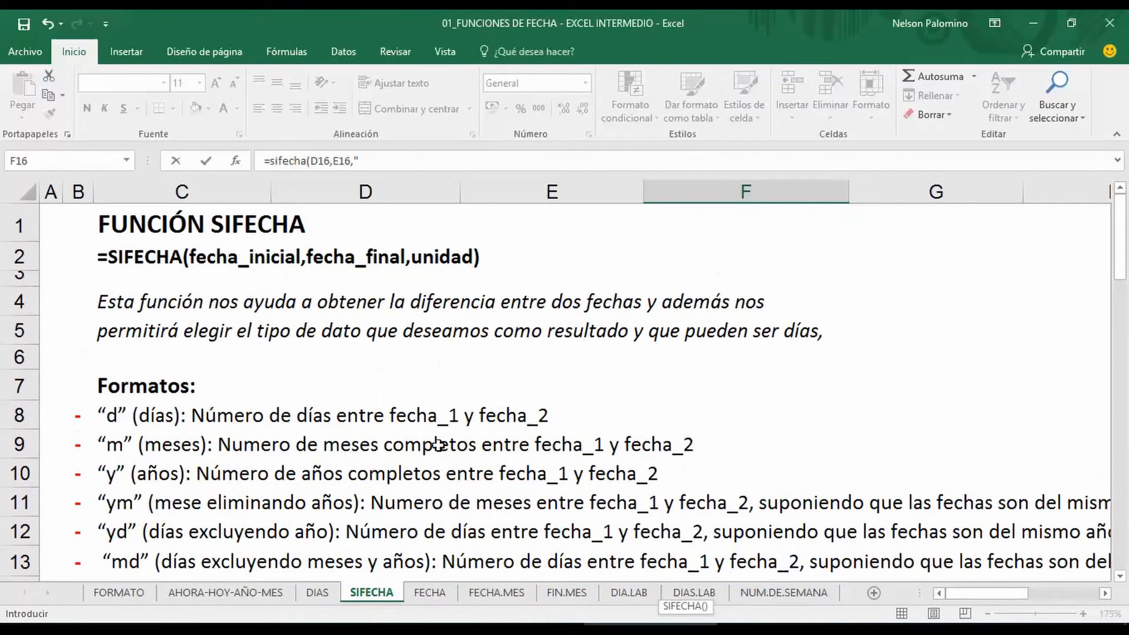
{"action": "mouse_move", "coordinate": [197, 273]}
{"action": "left_mouse_down"}
{"action": "mouse_move", "coordinate": [469, 273]}
{"action": "mouse_move", "coordinate": [439, 414]}
{"action": "left_mouse_up"}
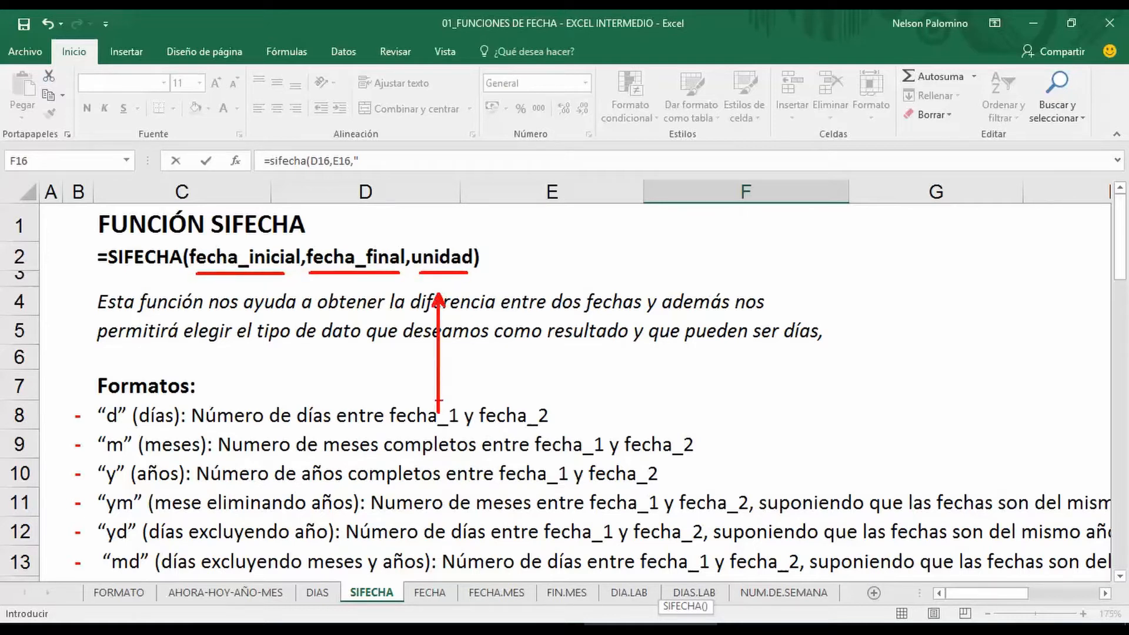
{"action": "key", "text": "Escape"}
{"action": "scroll", "coordinate": [260, 307], "scroll_direction": "down", "scroll_amount": 3}
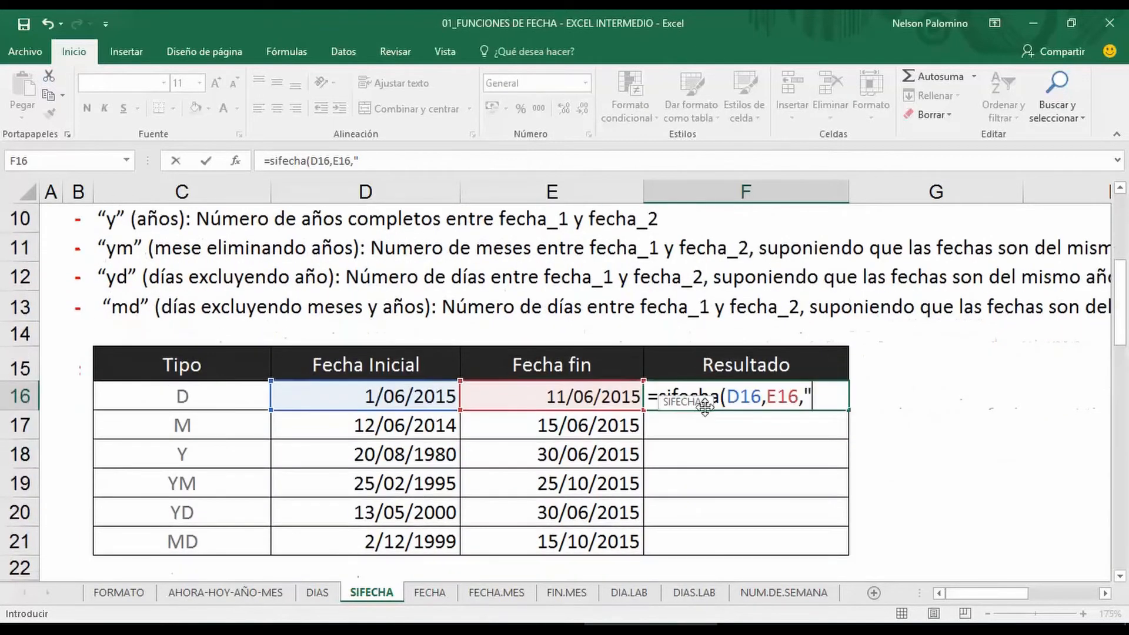
{"action": "left_click", "coordinate": [817, 397]}
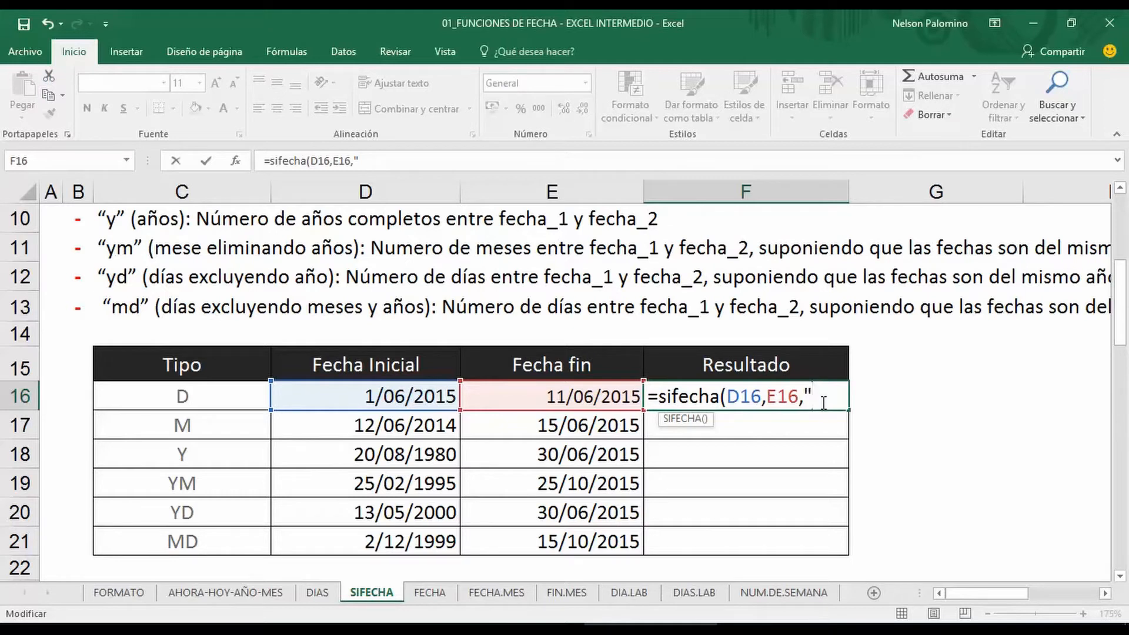
{"action": "type", "text": "d\")"}
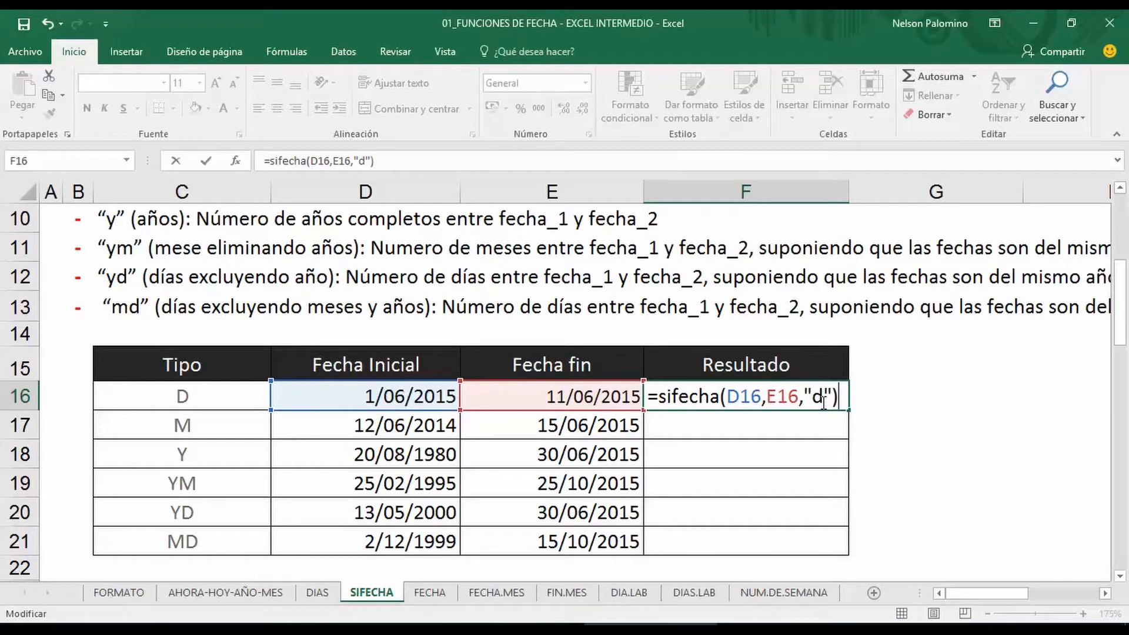
{"action": "key", "text": "Return"}
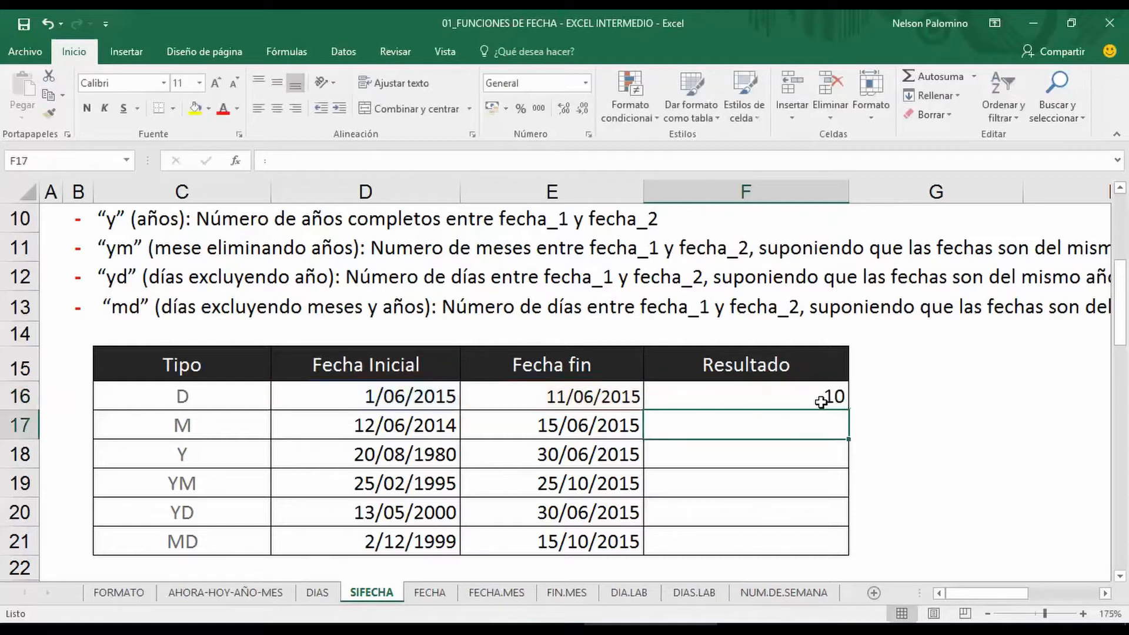
{"action": "left_click", "coordinate": [826, 400]}
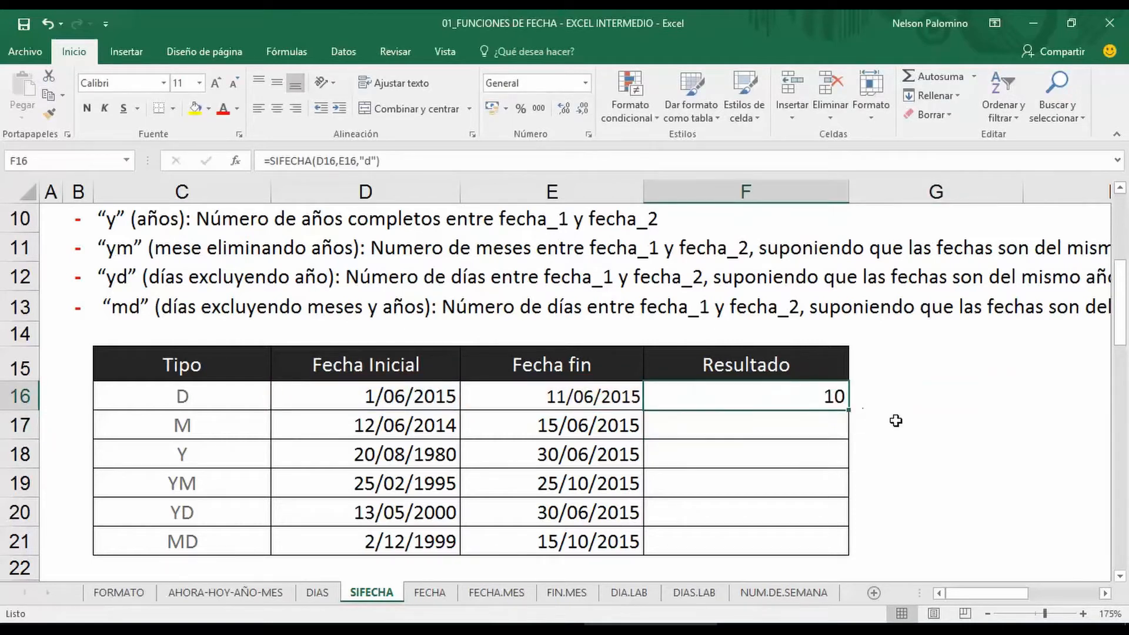
{"action": "left_click_drag", "start_coordinate": [363, 406], "coordinate": [381, 406]}
{"action": "left_click_drag", "start_coordinate": [539, 408], "coordinate": [559, 407]}
{"action": "key", "text": "Escape"}
Enter =SIFECHA(D17,E17,"m") in F17 to calculate the complete months, and check it against the row's two dates.
{"action": "left_click", "coordinate": [714, 424]}
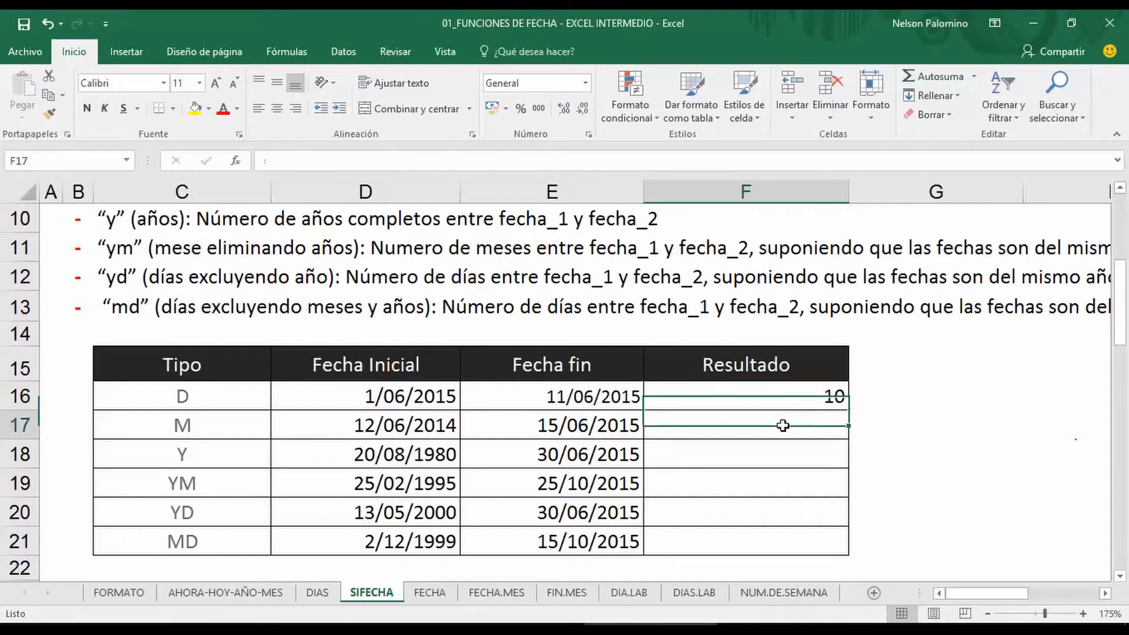
{"action": "type", "text": "="}
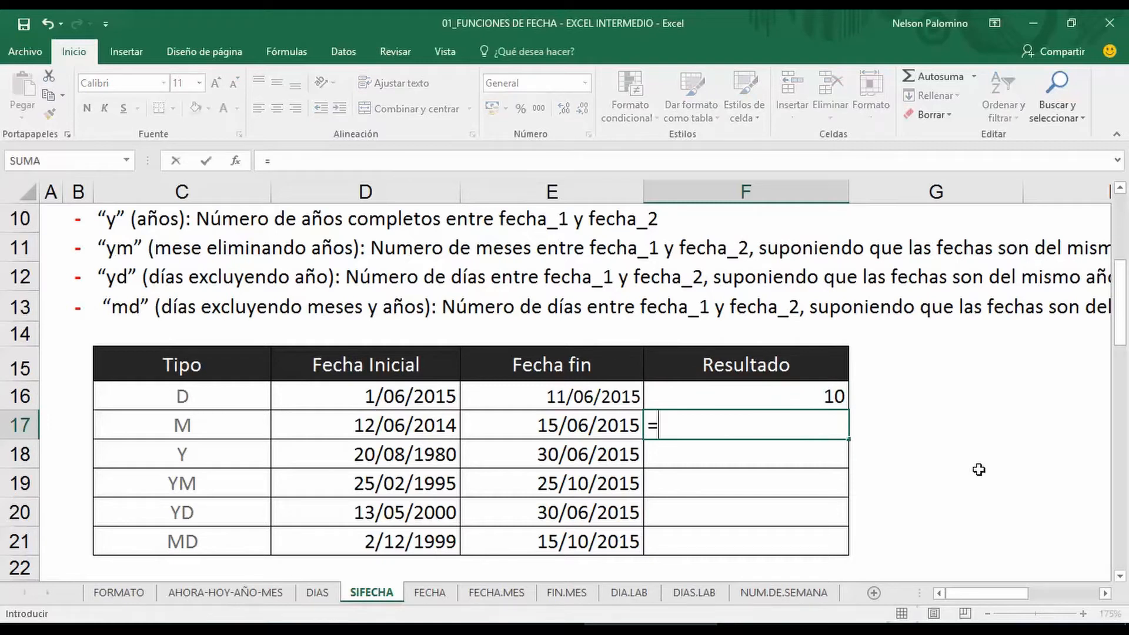
{"action": "type", "text": "sifecha"}
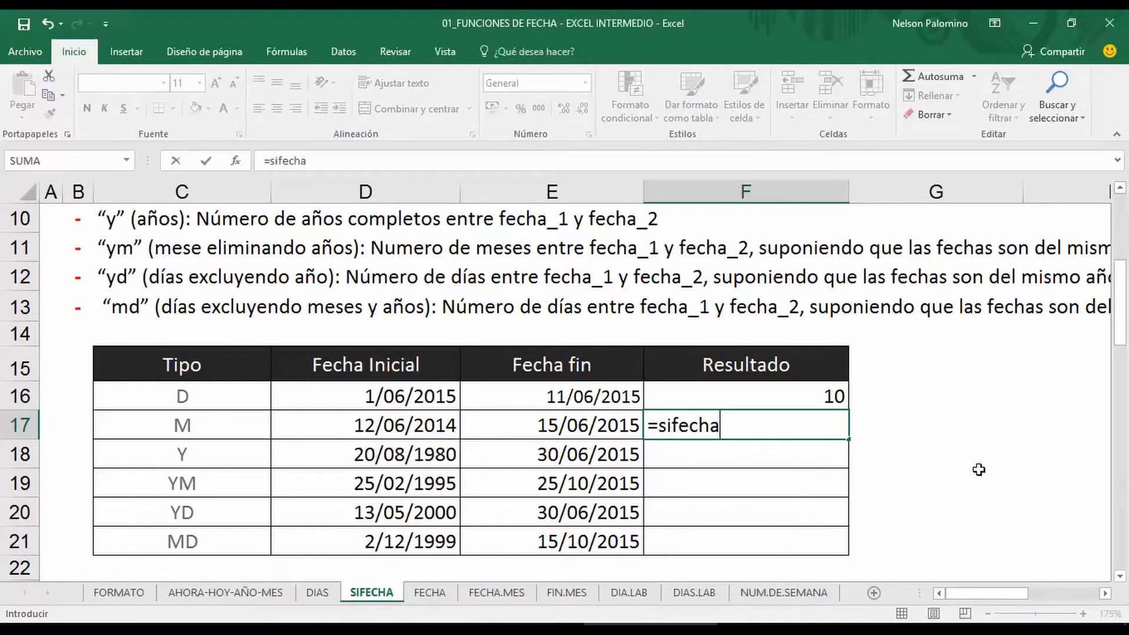
{"action": "type", "text": "("}
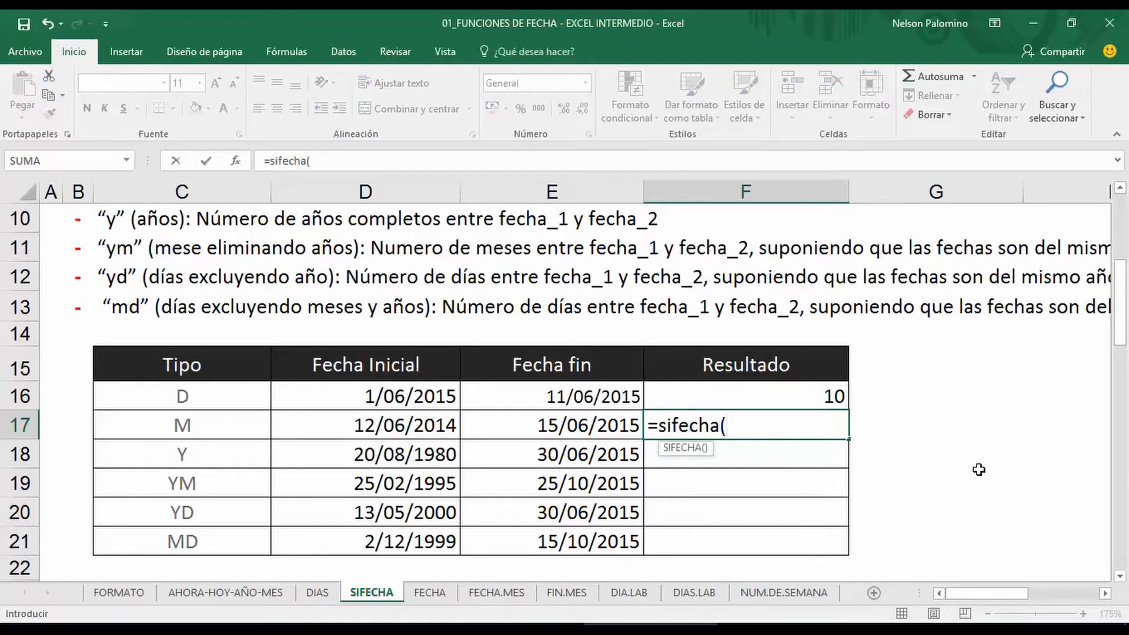
{"action": "left_click", "coordinate": [421, 436]}
{"action": "type", "text": ","}
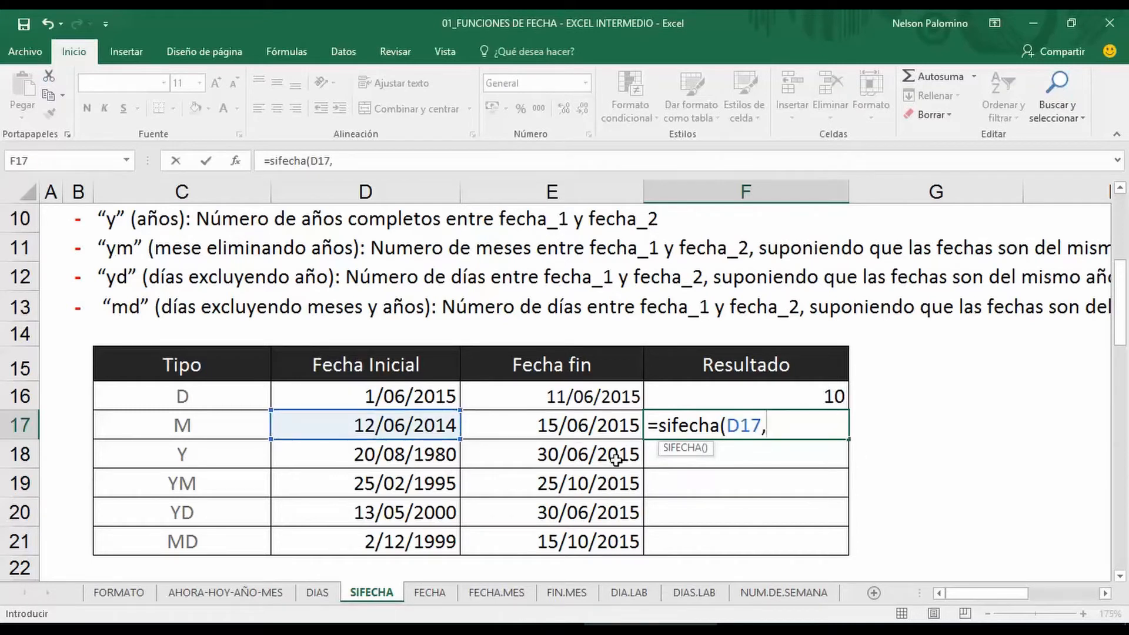
{"action": "left_click", "coordinate": [603, 432]}
{"action": "type", "text": ","}
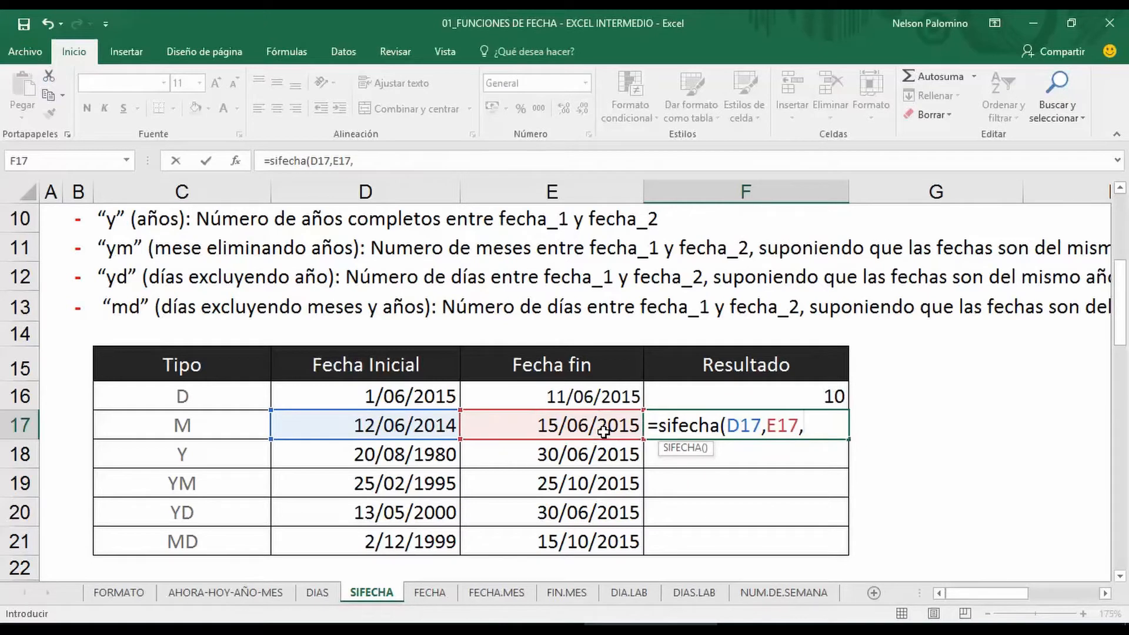
{"action": "type", "text": "\"m\")"}
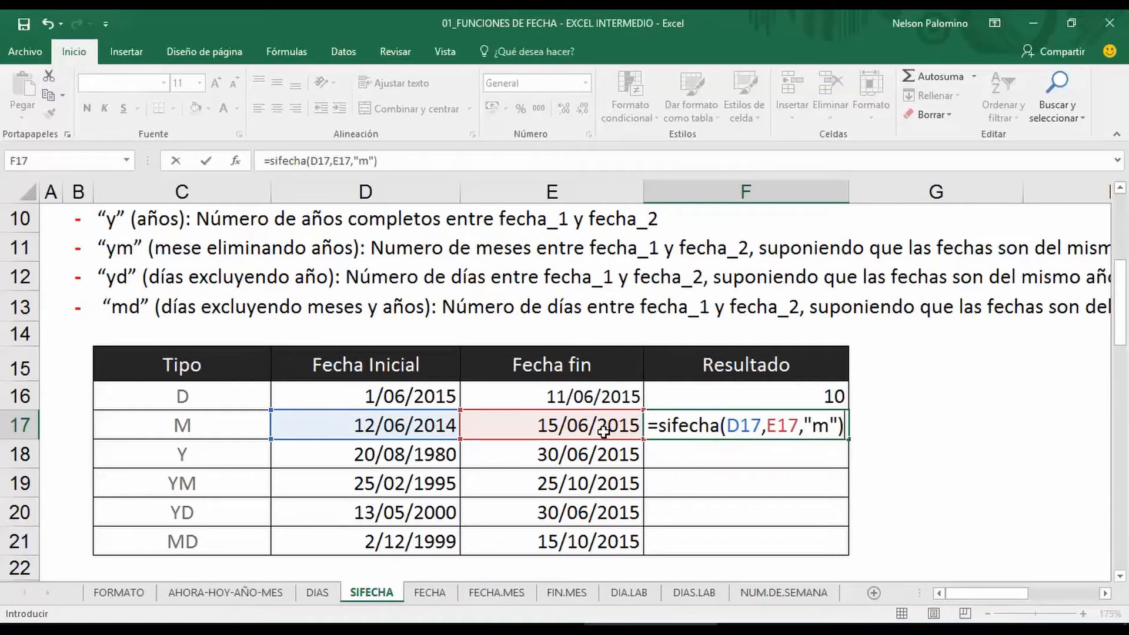
{"action": "key", "text": "Return"}
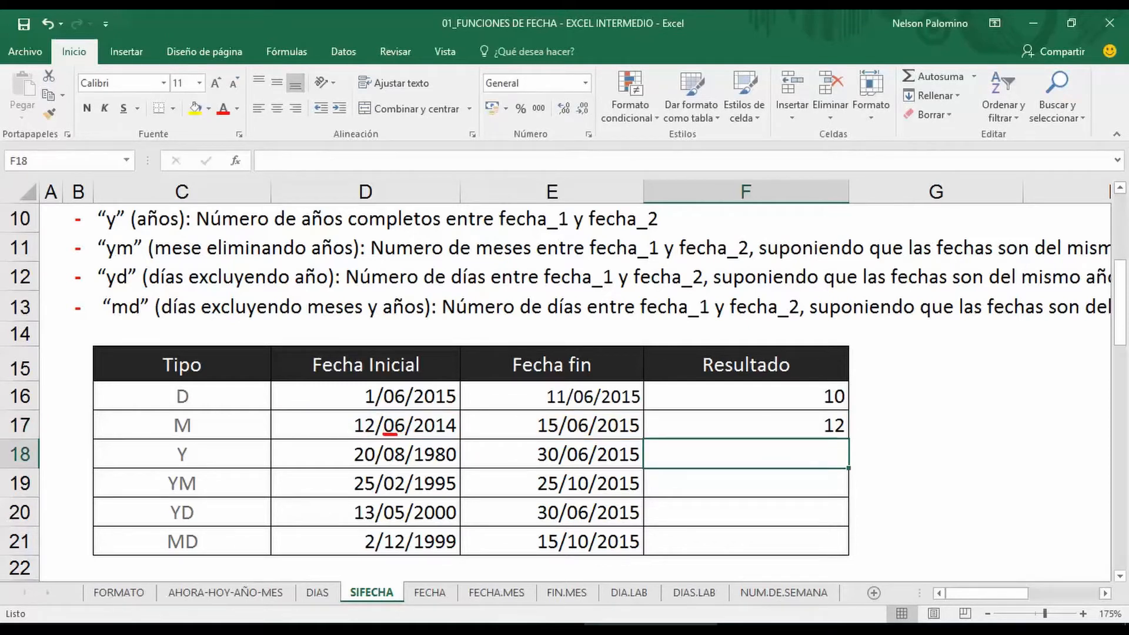
{"action": "left_click_drag", "start_coordinate": [570, 438], "coordinate": [588, 438]}
{"action": "mouse_move", "coordinate": [432, 415]}
{"action": "left_mouse_down"}
{"action": "mouse_move", "coordinate": [452, 441]}
{"action": "mouse_move", "coordinate": [439, 410]}
{"action": "left_mouse_up"}
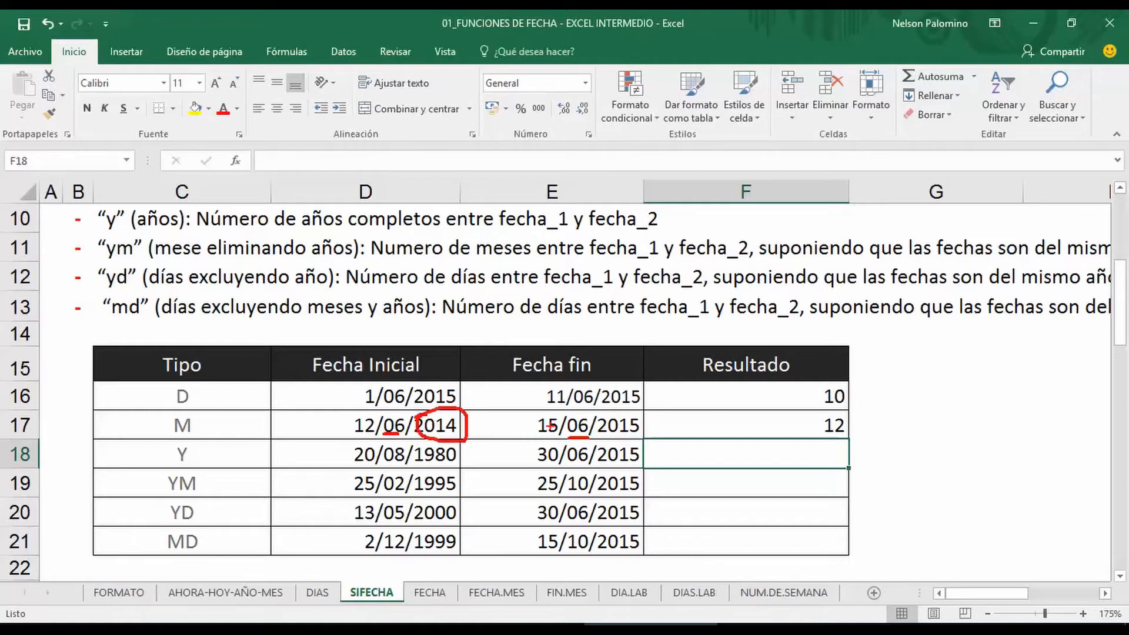
{"action": "left_click_drag", "start_coordinate": [610, 407], "coordinate": [644, 438]}
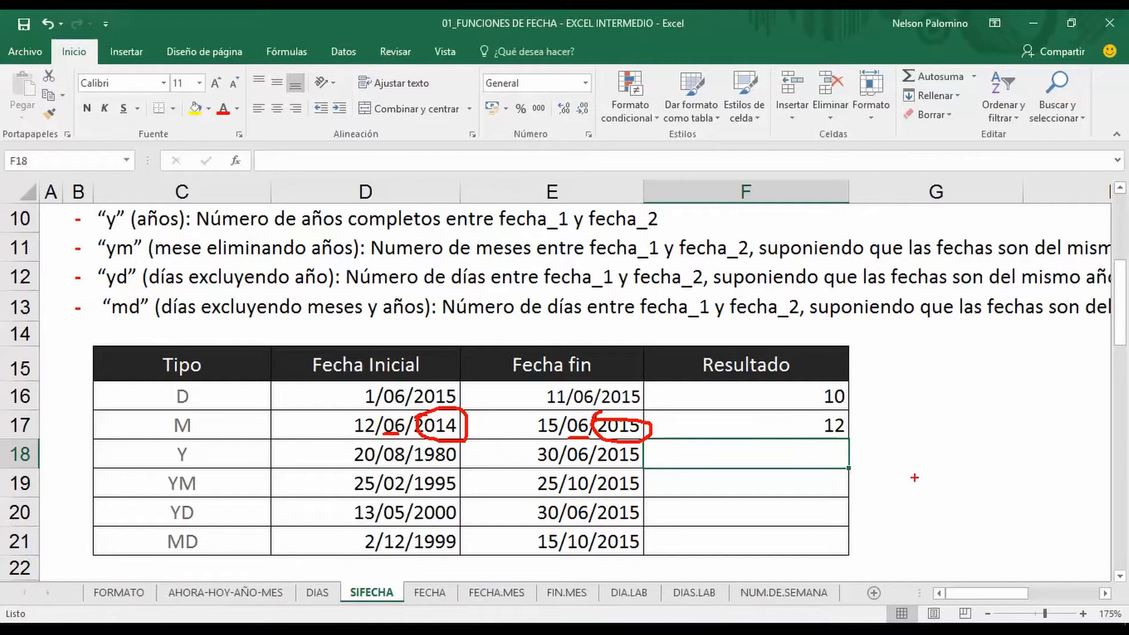
{"action": "key", "text": "Escape"}
Enter =SIFECHA(D18,E18,"y") in F18 to calculate the complete years between the type Y row's dates.
{"action": "type", "text": "="}
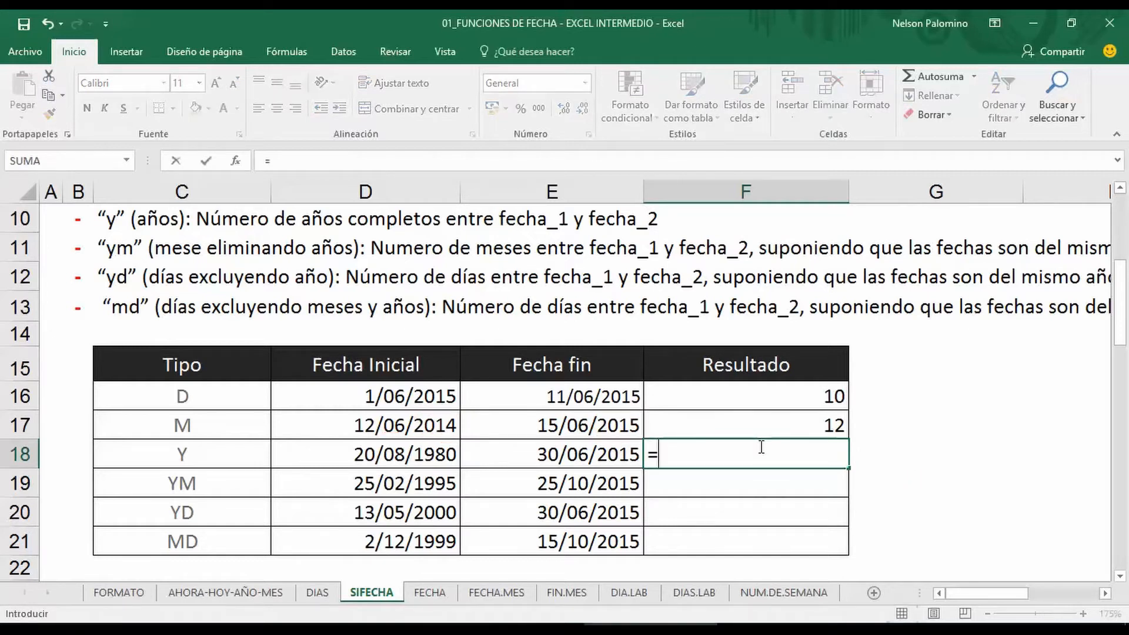
{"action": "type", "text": "sife"}
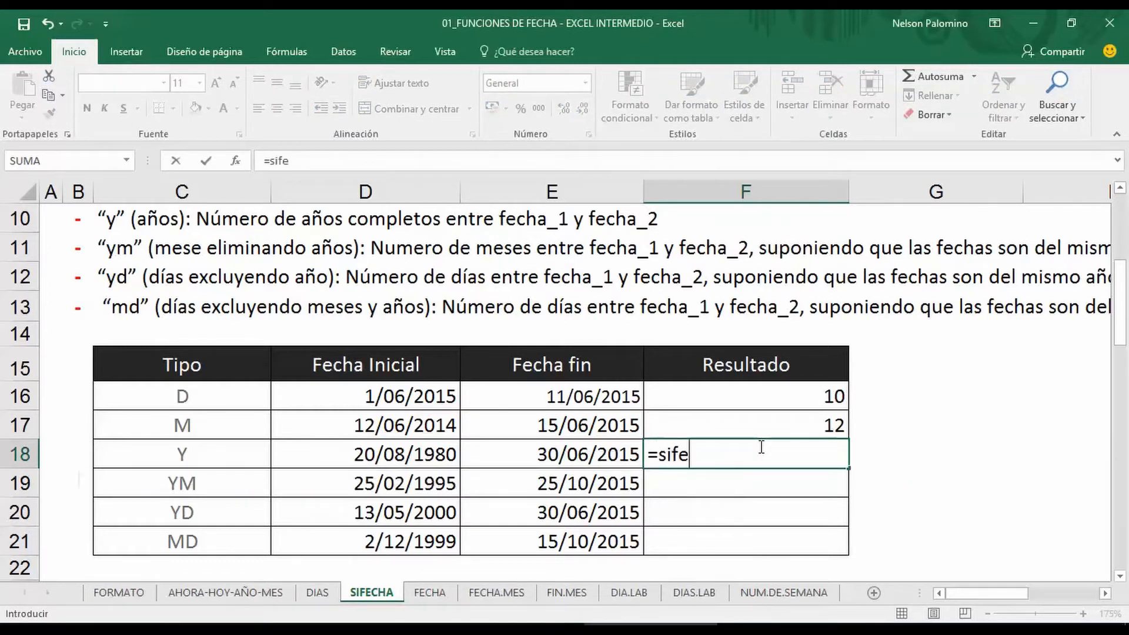
{"action": "type", "text": "cha("}
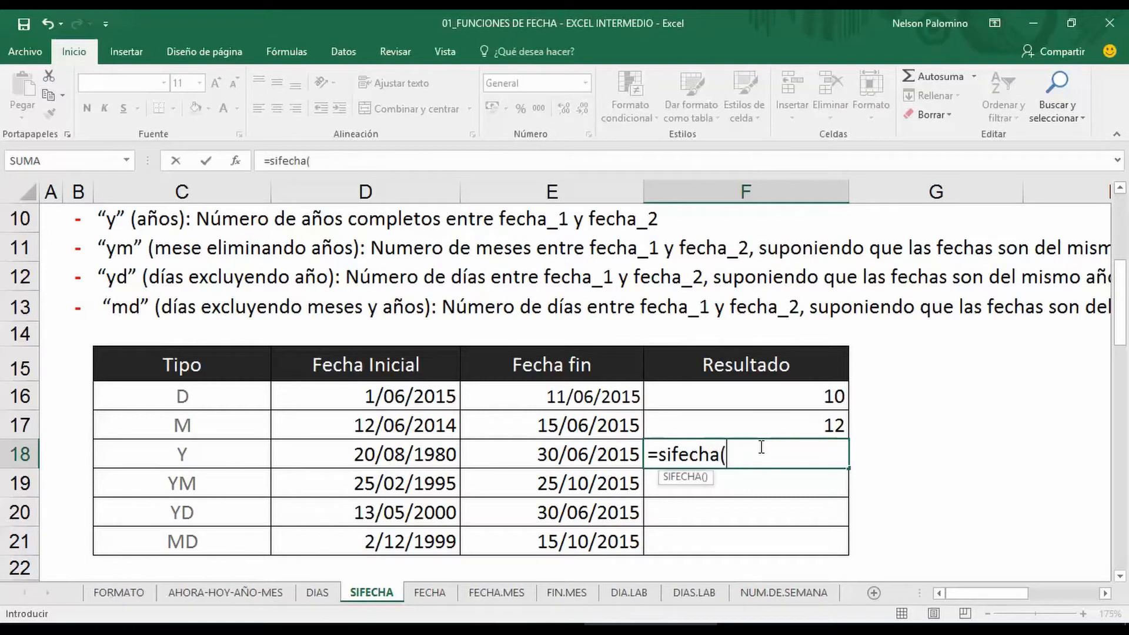
{"action": "left_click", "coordinate": [447, 460]}
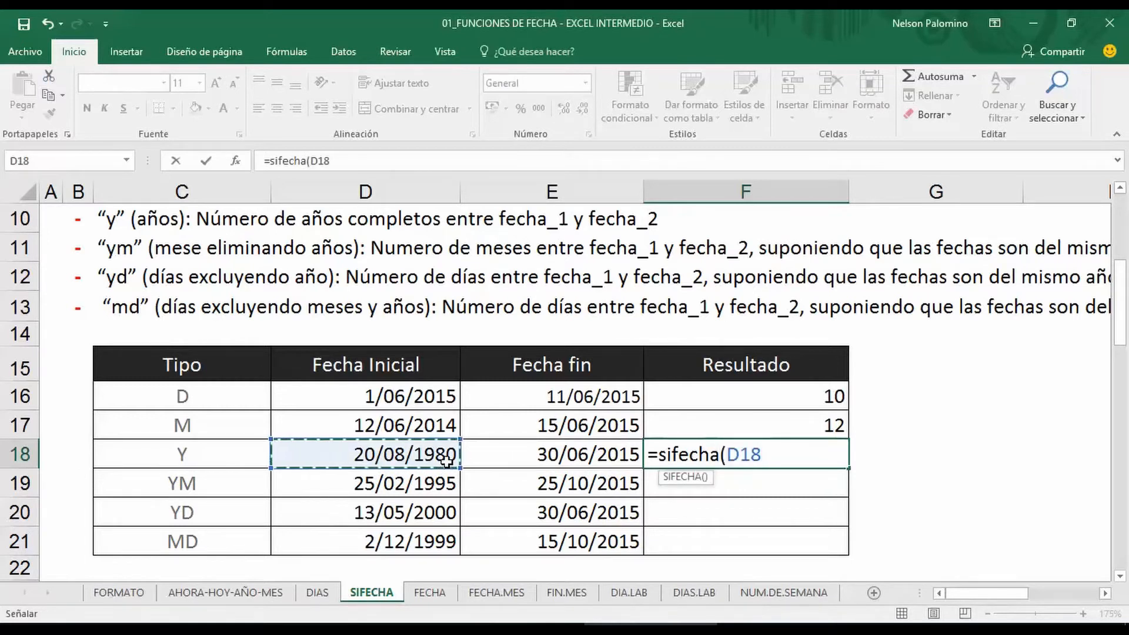
{"action": "type", "text": ","}
{"action": "left_click", "coordinate": [579, 462]}
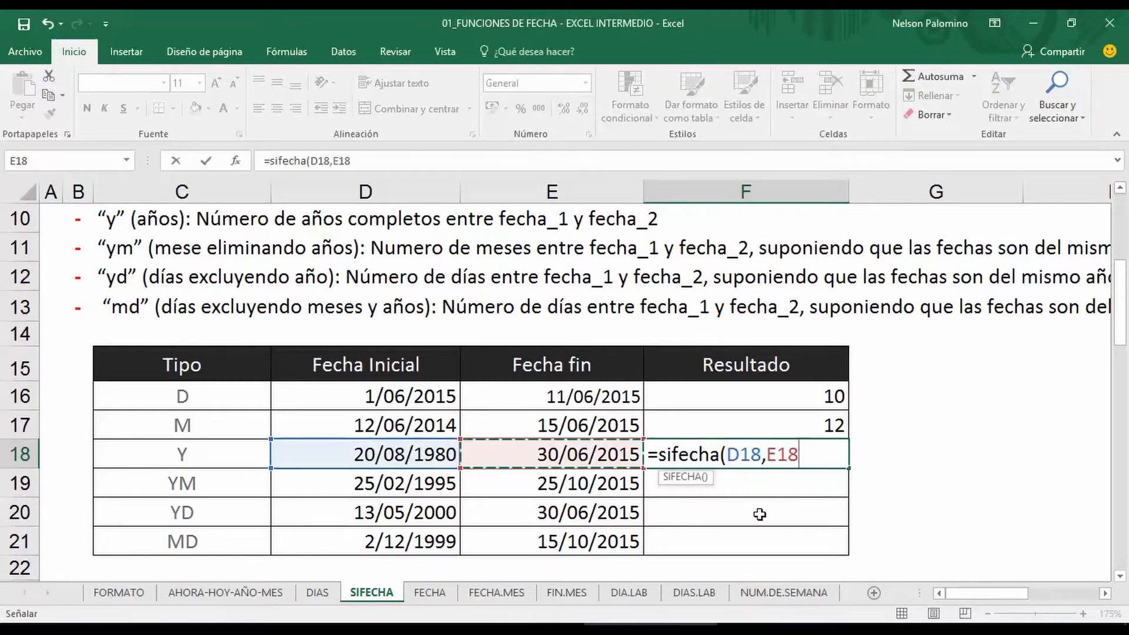
{"action": "type", "text": ",\""}
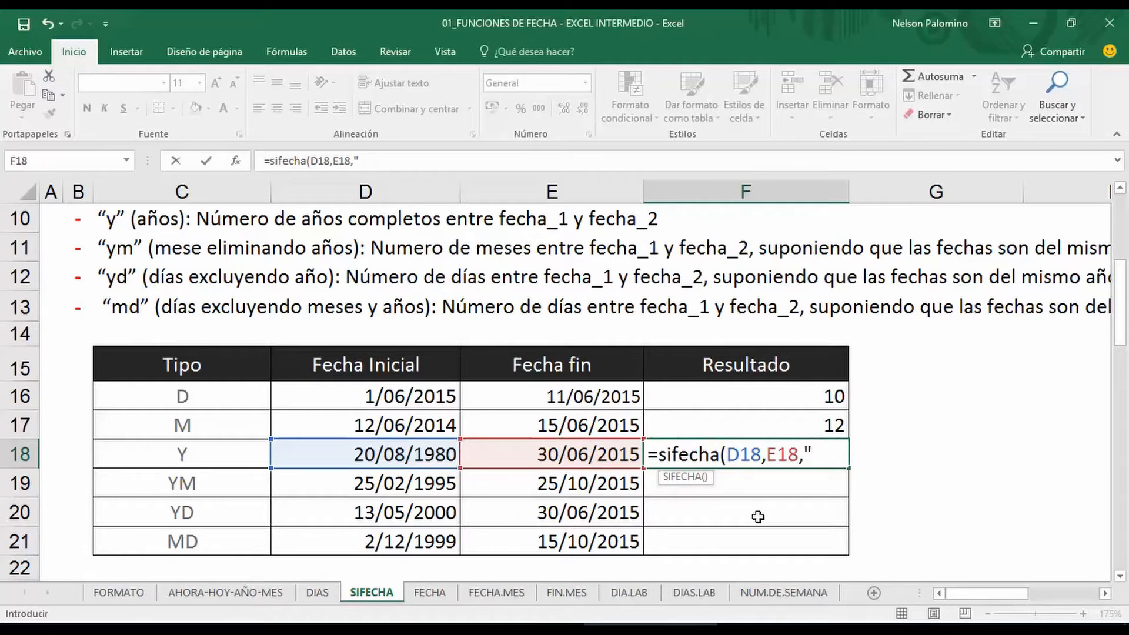
{"action": "type", "text": "y\")"}
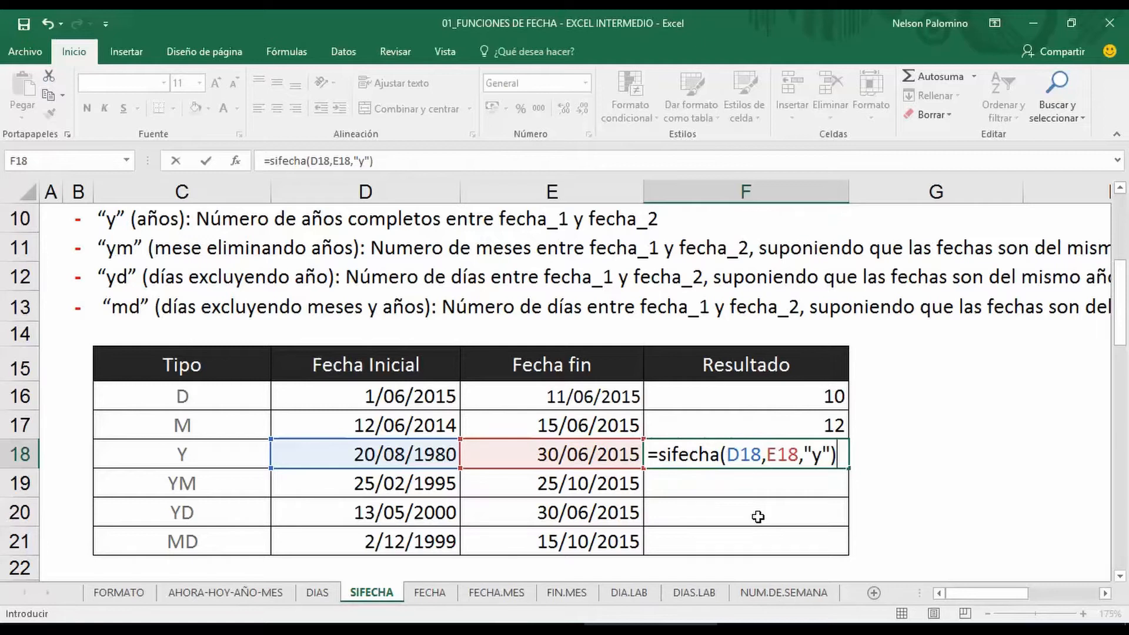
{"action": "key", "text": "Return"}
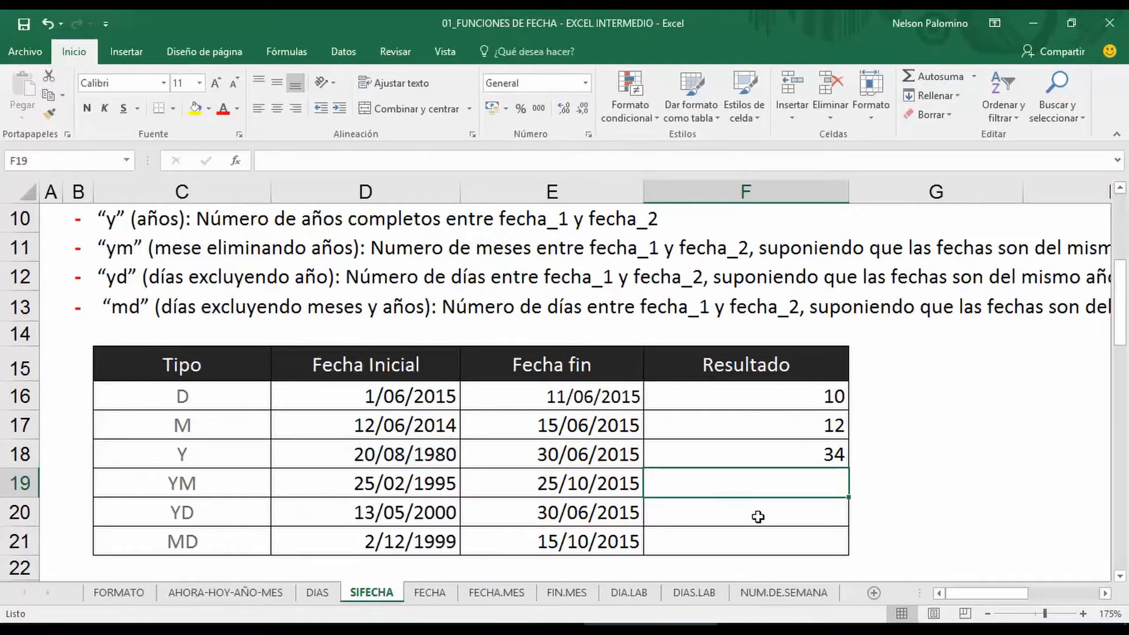
Enter =SIFECHA(D19,E19,"ym") in F19 to calculate the months between the dates, excluding the years.
{"action": "scroll", "coordinate": [754, 516], "scroll_direction": "down", "scroll_amount": 1}
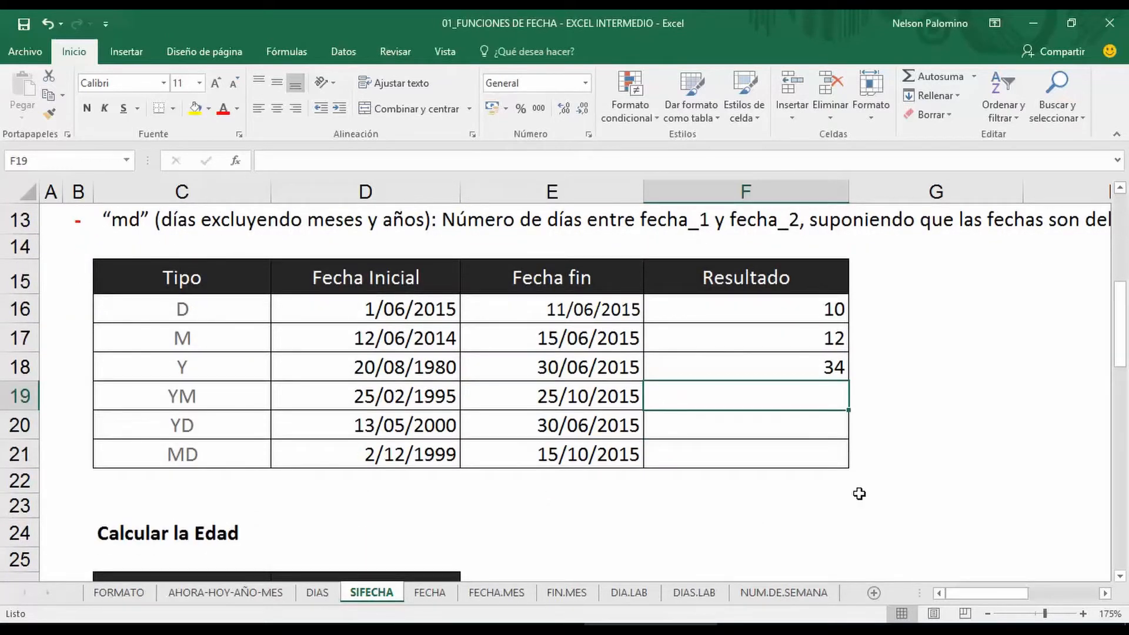
{"action": "type", "text": "=sifecha"}
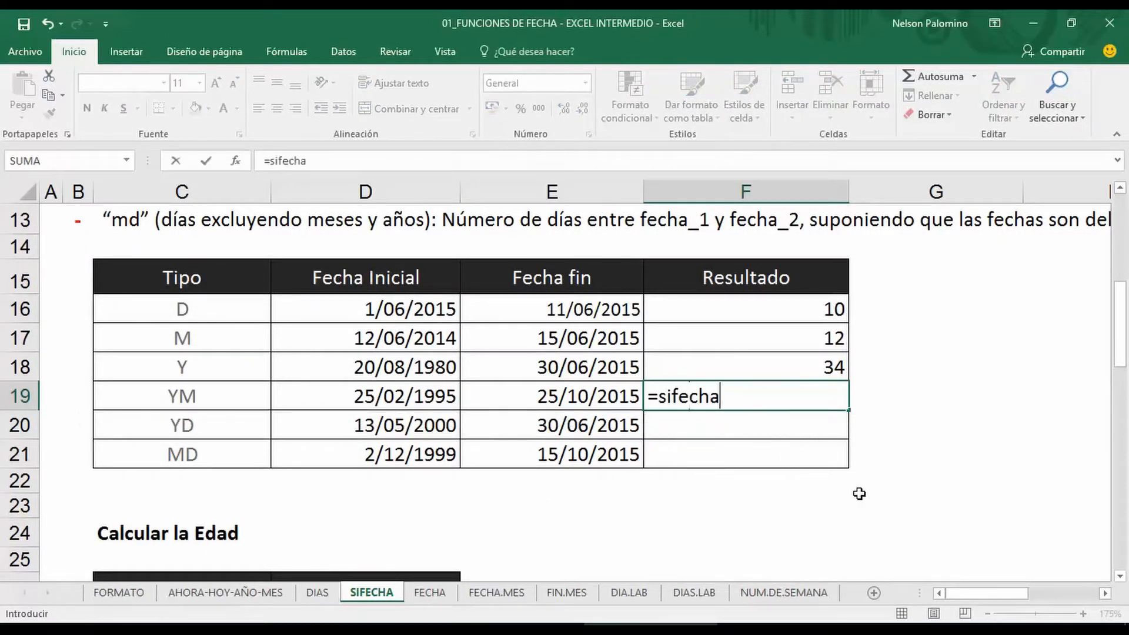
{"action": "type", "text": "("}
{"action": "left_click", "coordinate": [419, 394]}
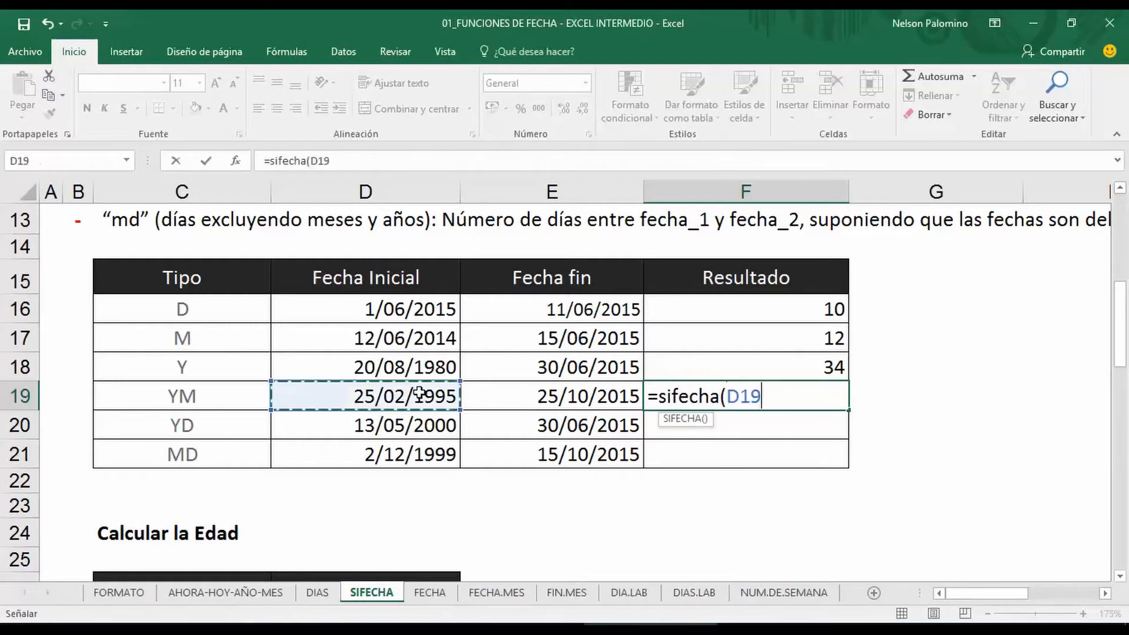
{"action": "type", "text": ","}
{"action": "left_click", "coordinate": [561, 402]}
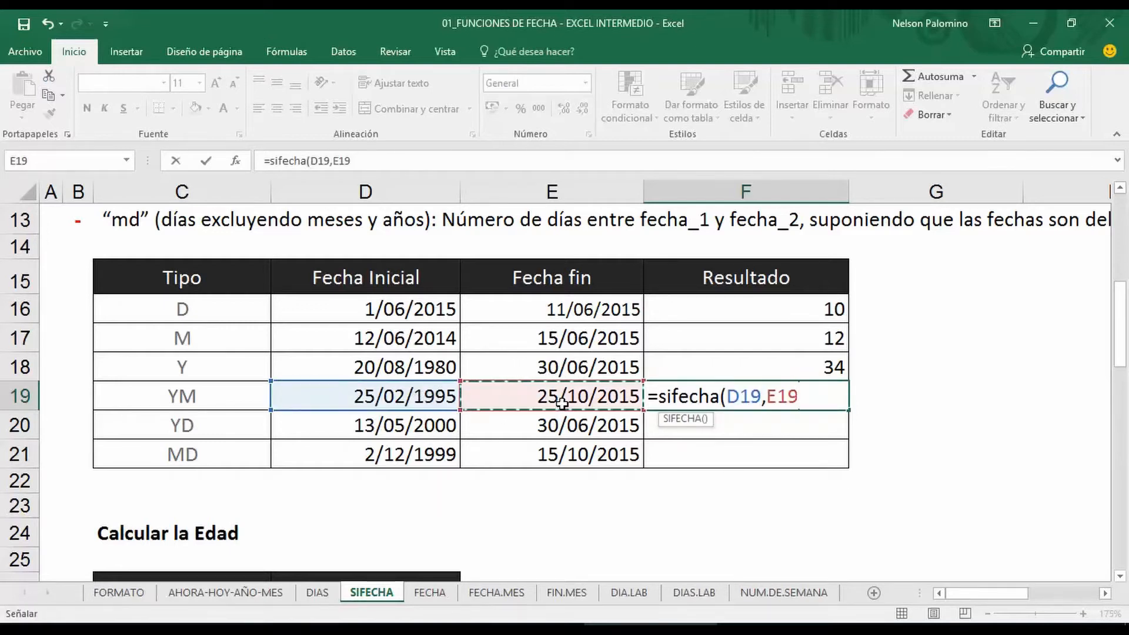
{"action": "type", "text": ","}
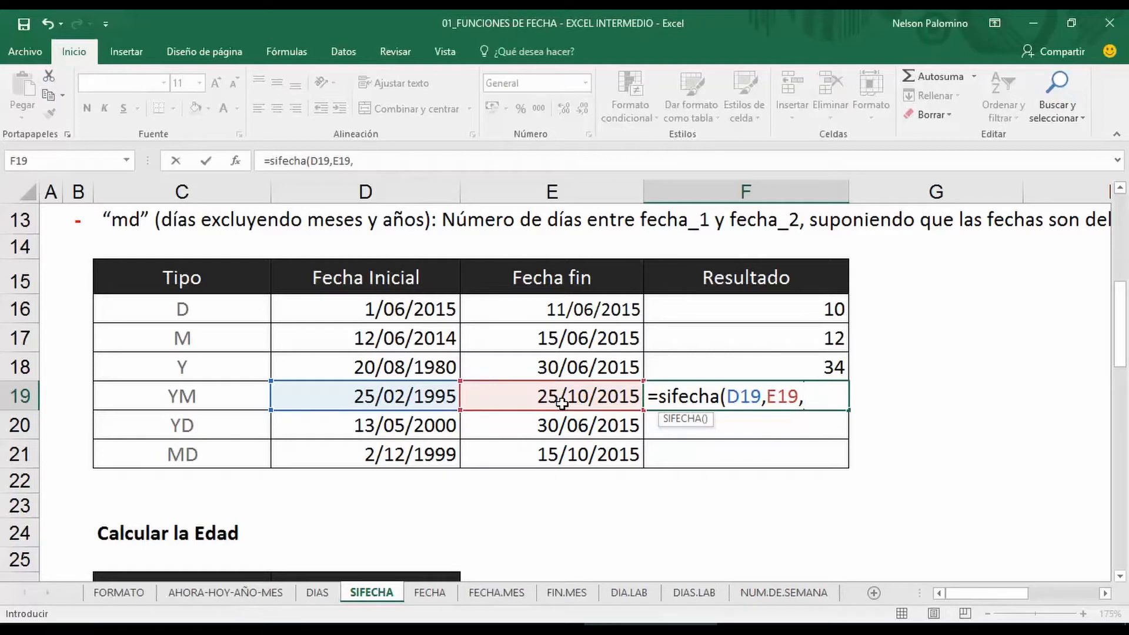
{"action": "type", "text": "\"ym\")"}
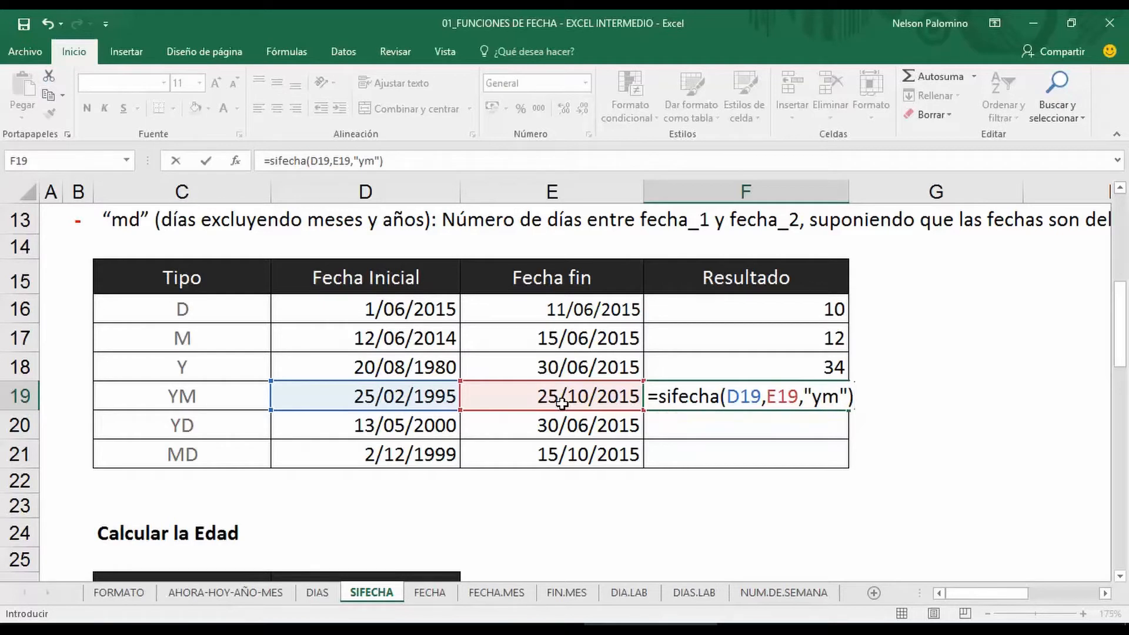
{"action": "key", "text": "Return"}
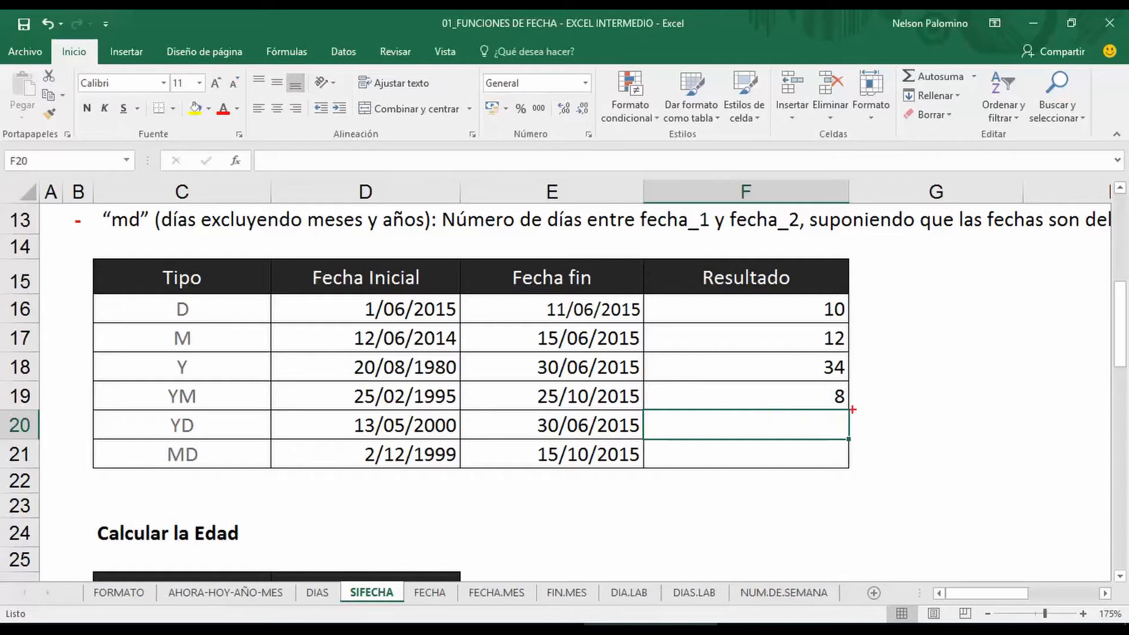
Check the YM result on screen by boxing the months and crossing out the years in row 19, and clear the marks.
{"action": "left_click_drag", "start_coordinate": [388, 408], "coordinate": [410, 408]}
{"action": "left_click_drag", "start_coordinate": [562, 385], "coordinate": [592, 414]}
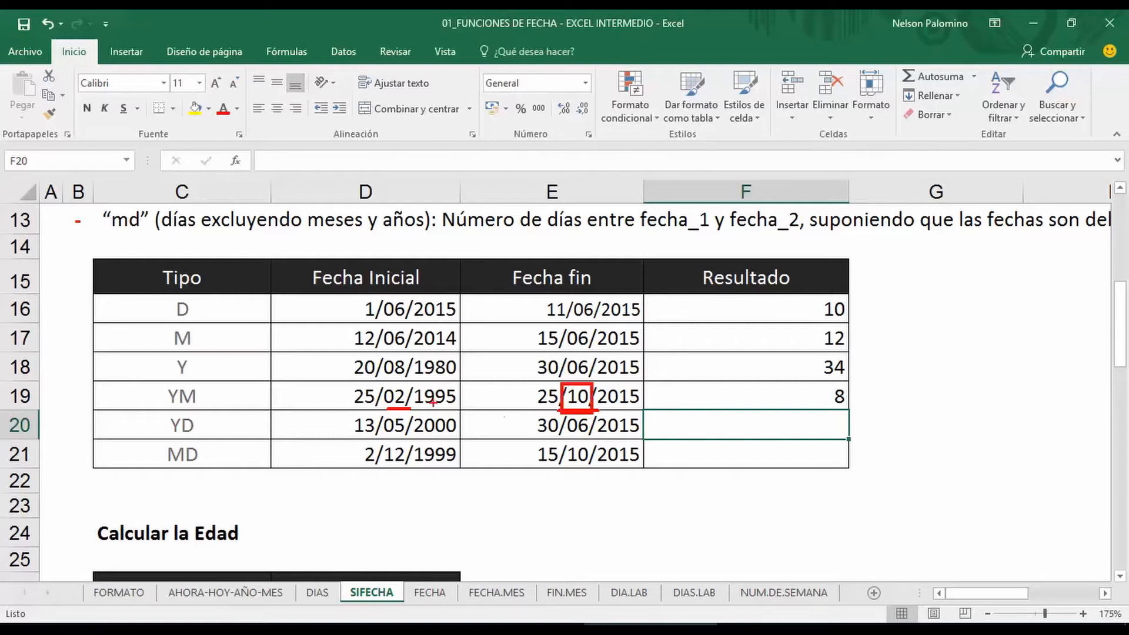
{"action": "mouse_move", "coordinate": [385, 381]}
{"action": "left_mouse_down"}
{"action": "mouse_move", "coordinate": [381, 400]}
{"action": "mouse_move", "coordinate": [408, 408]}
{"action": "mouse_move", "coordinate": [382, 382]}
{"action": "left_mouse_up"}
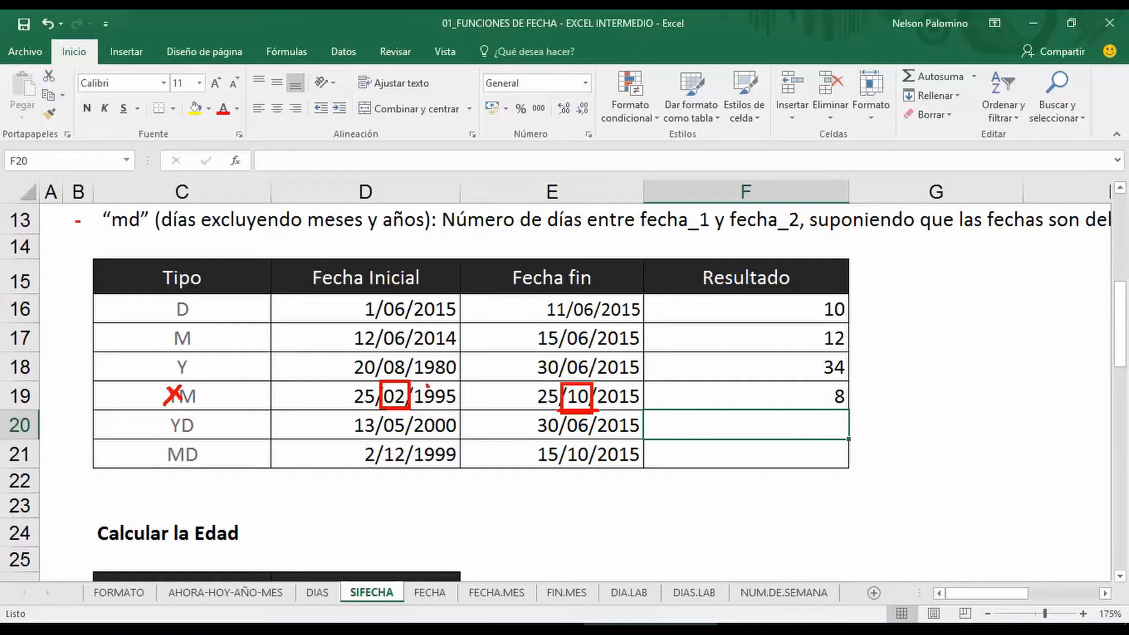
{"action": "mouse_move", "coordinate": [427, 386]}
{"action": "left_mouse_down"}
{"action": "mouse_move", "coordinate": [457, 406]}
{"action": "mouse_move", "coordinate": [428, 408]}
{"action": "left_mouse_up"}
{"action": "mouse_move", "coordinate": [613, 382]}
{"action": "left_mouse_down"}
{"action": "mouse_move", "coordinate": [637, 403]}
{"action": "mouse_move", "coordinate": [620, 410]}
{"action": "left_mouse_up"}
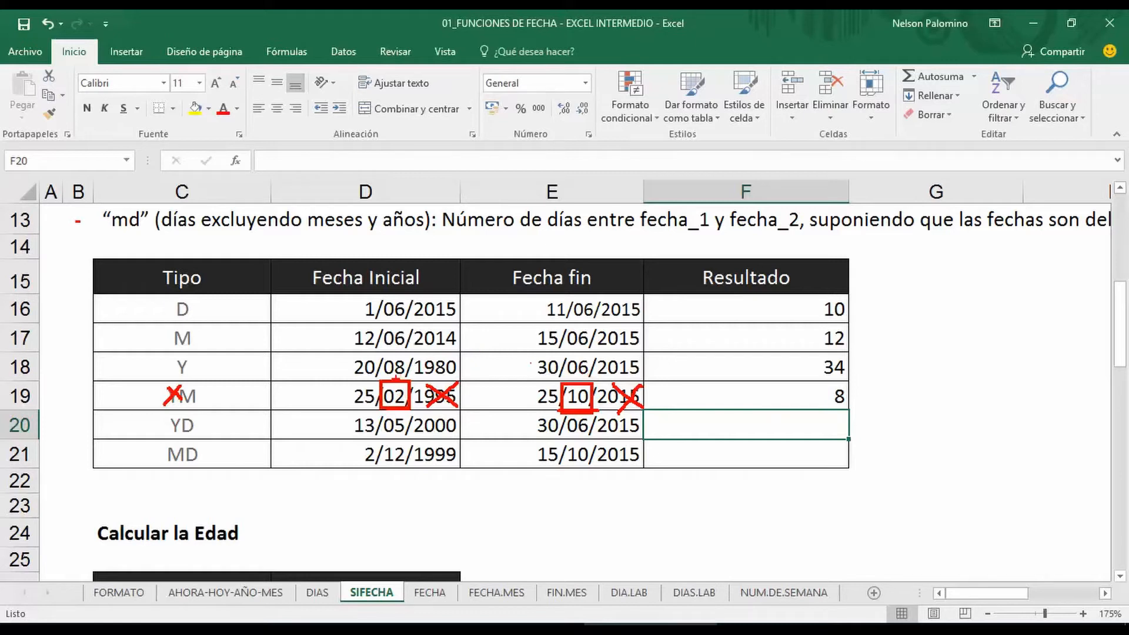
{"action": "mouse_move", "coordinate": [842, 377]}
{"action": "left_mouse_down"}
{"action": "mouse_move", "coordinate": [855, 410]}
{"action": "mouse_move", "coordinate": [801, 382]}
{"action": "left_mouse_up"}
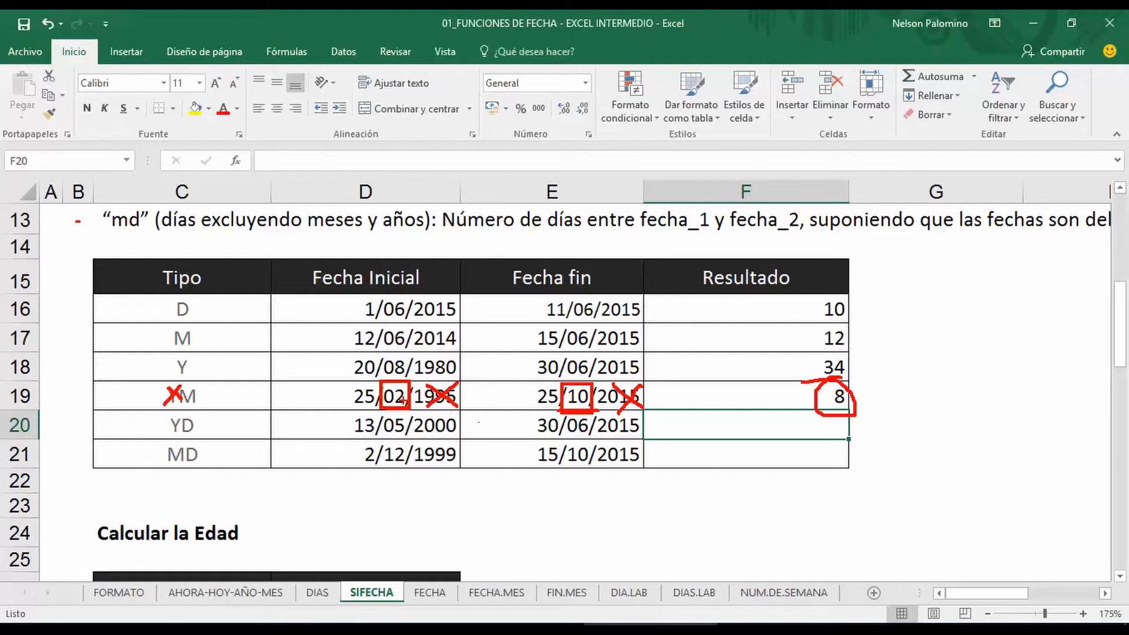
{"action": "key", "text": "Escape"}
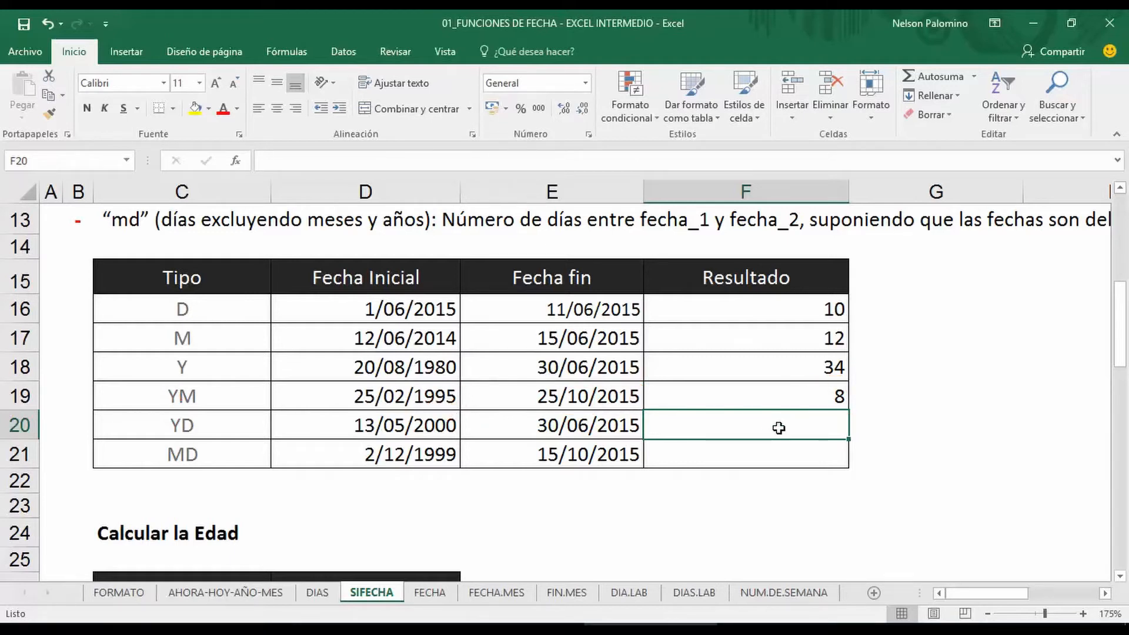
Enter =SIFECHA(D20,E20,"yd") in F20 to calculate the days between the dates, excluding the years.
{"action": "type", "text": "=sifecha"}
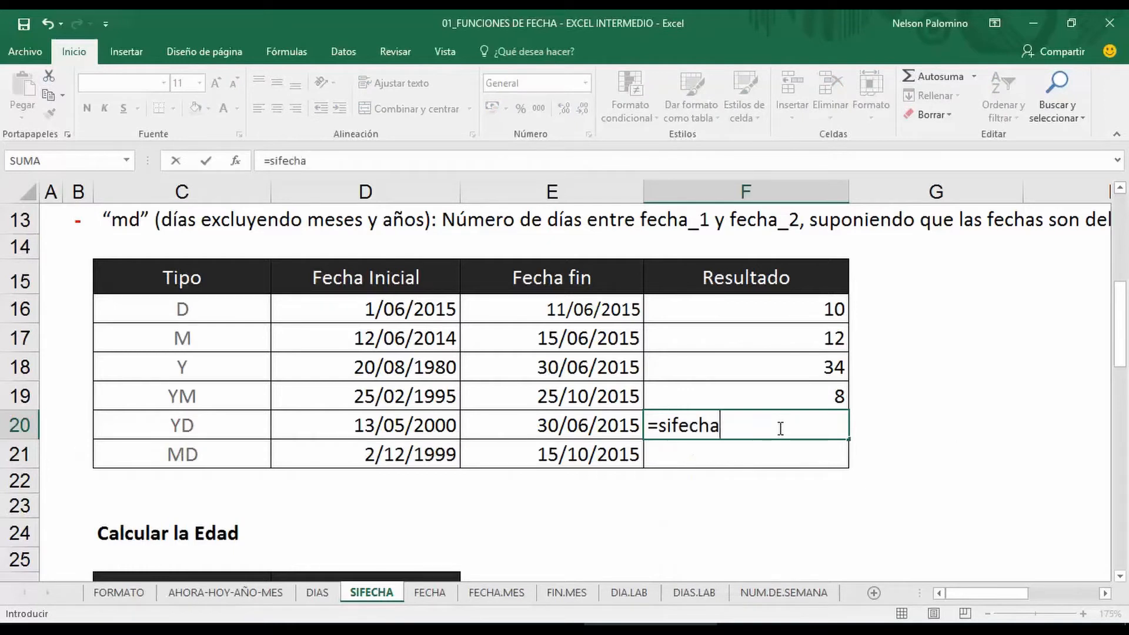
{"action": "type", "text": "("}
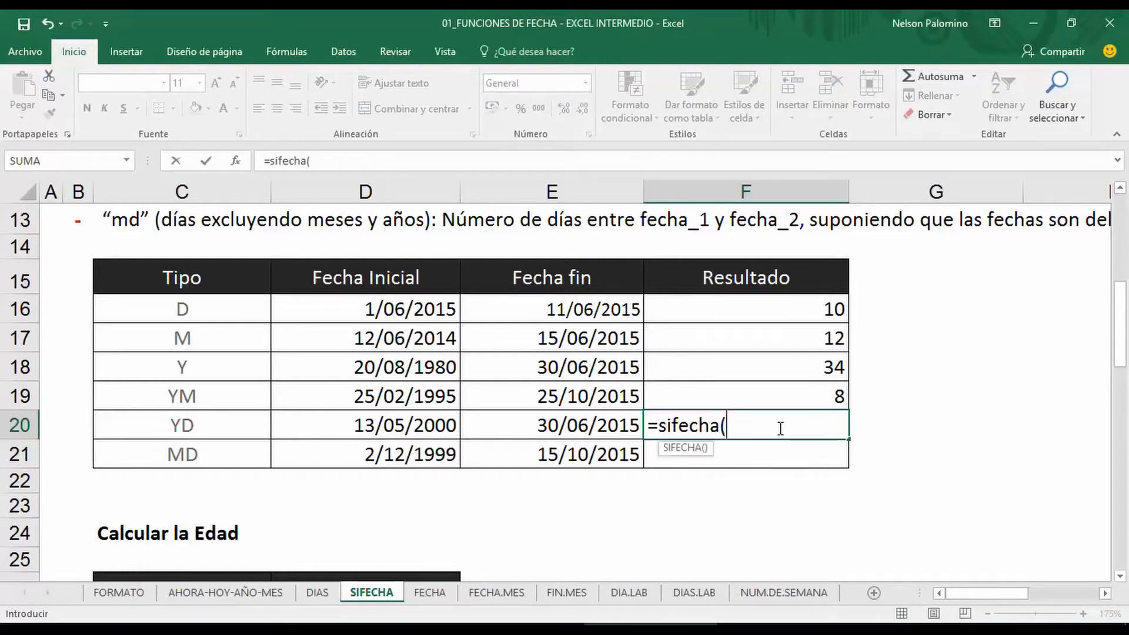
{"action": "left_click", "coordinate": [451, 427]}
{"action": "type", "text": ","}
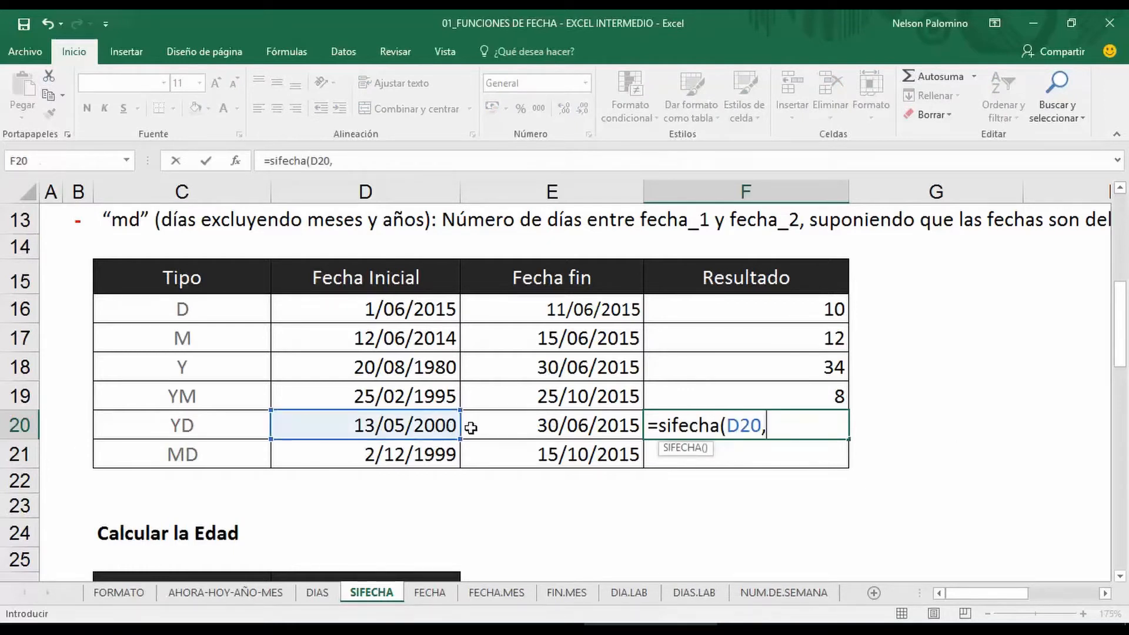
{"action": "left_click", "coordinate": [571, 427]}
{"action": "type", "text": ",\""}
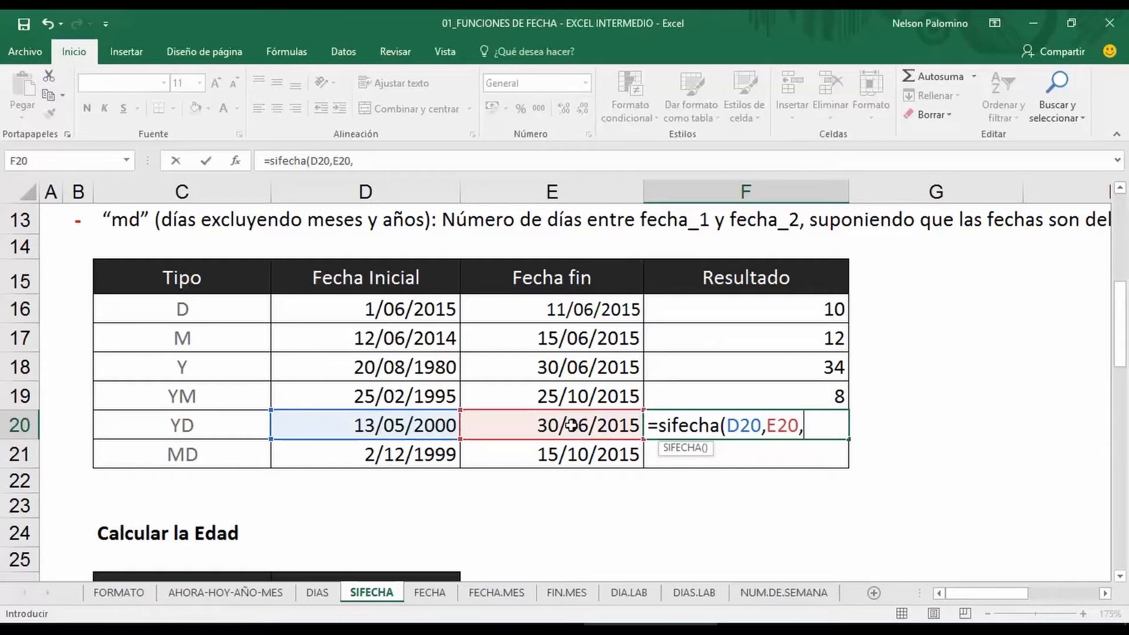
{"action": "type", "text": "yd\")"}
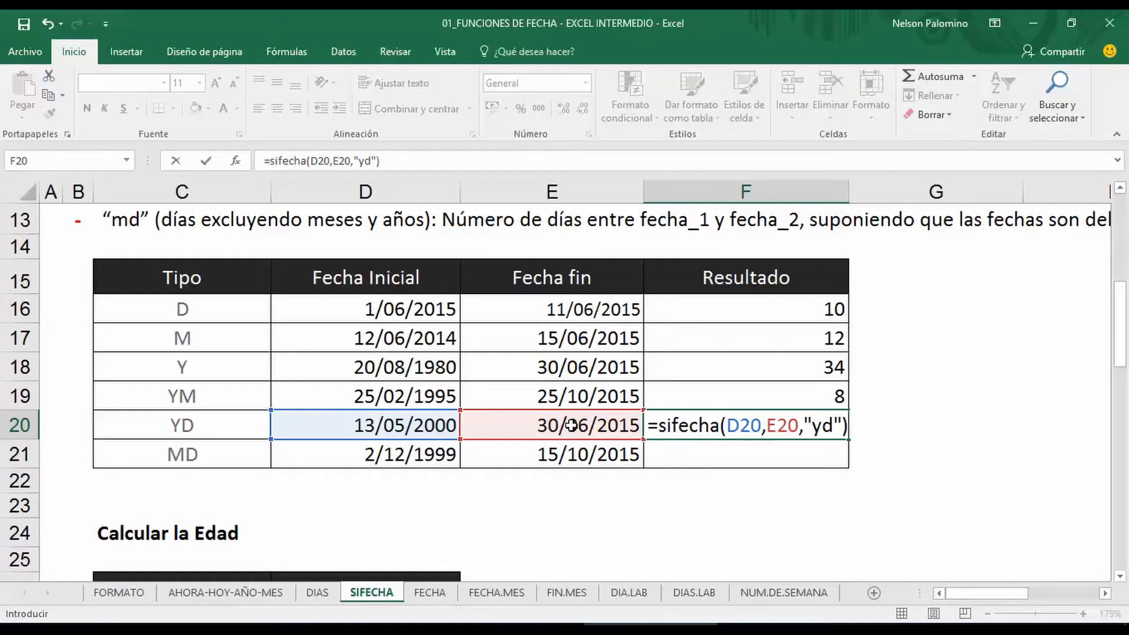
{"action": "key", "text": "Return"}
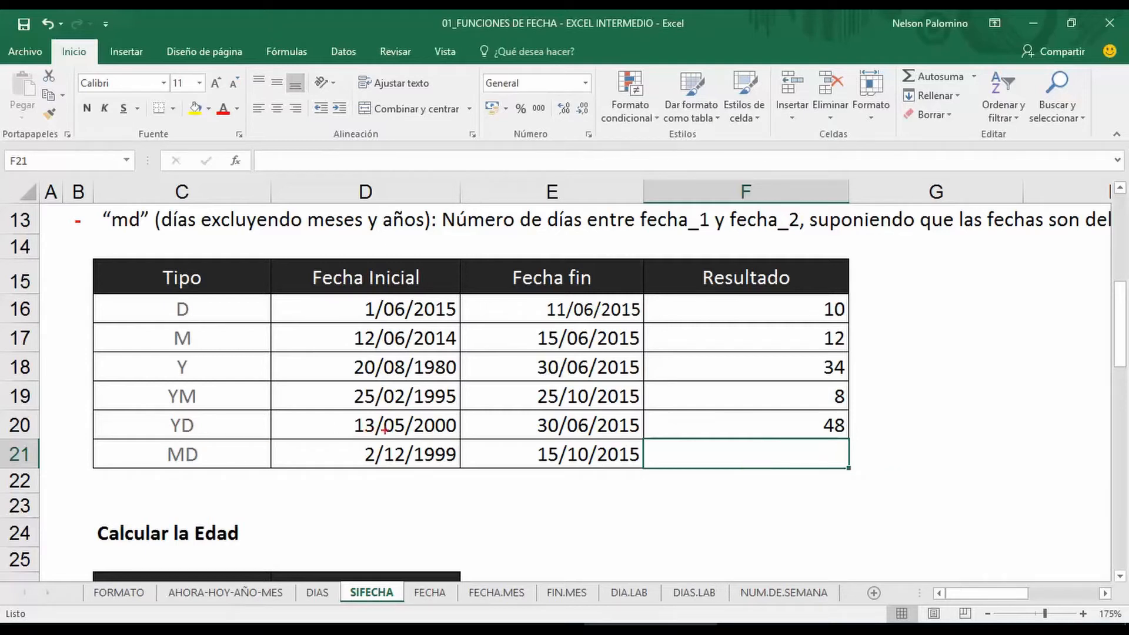
Check the YD result on screen by boxing the days and months and crossing out the years in row 20, and clear the marks.
{"action": "left_click_drag", "start_coordinate": [349, 415], "coordinate": [379, 437]}
{"action": "left_click_drag", "start_coordinate": [531, 413], "coordinate": [594, 441]}
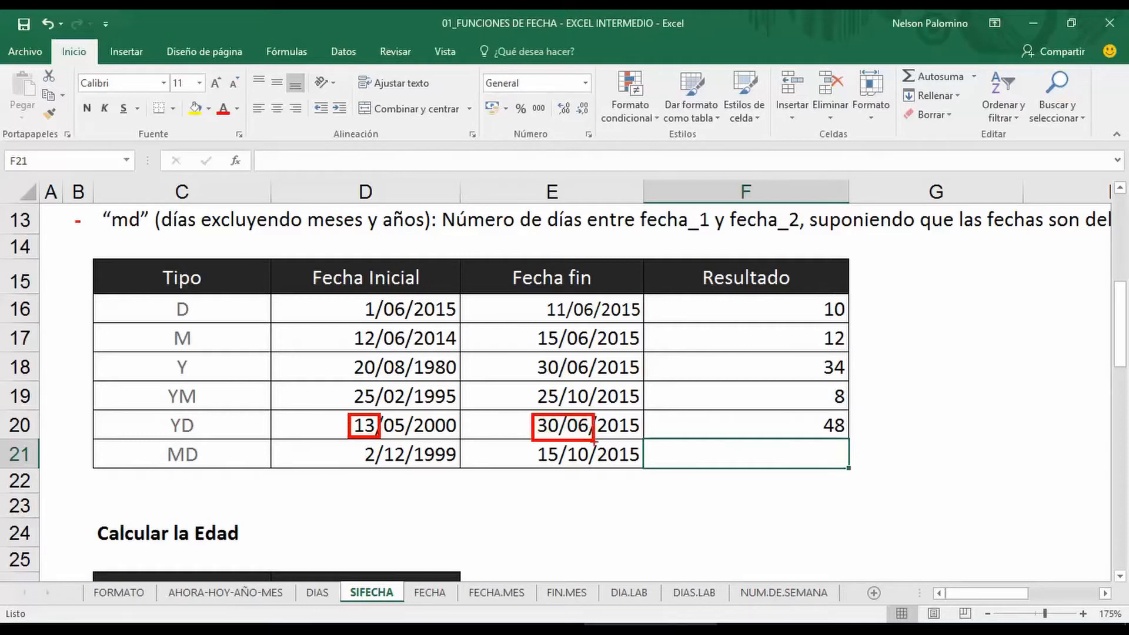
{"action": "key", "text": "ctrl+z"}
{"action": "key", "text": "ctrl+z"}
{"action": "left_click_drag", "start_coordinate": [346, 416], "coordinate": [409, 439]}
{"action": "left_click_drag", "start_coordinate": [534, 411], "coordinate": [597, 439]}
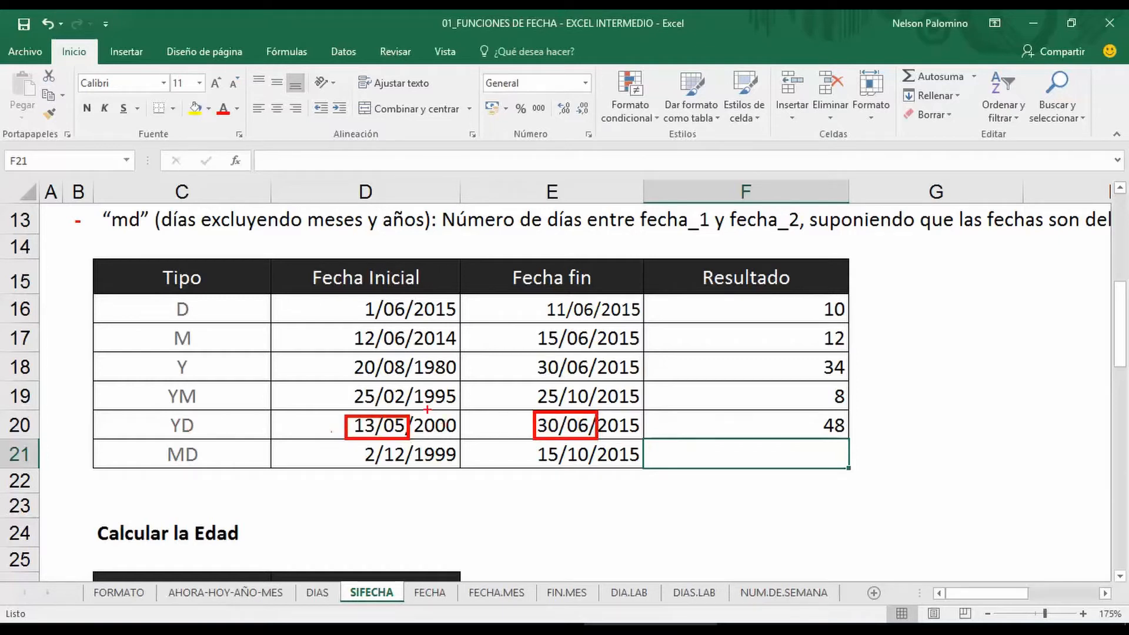
{"action": "mouse_move", "coordinate": [426, 410]}
{"action": "left_mouse_down"}
{"action": "mouse_move", "coordinate": [459, 437]}
{"action": "mouse_move", "coordinate": [431, 435]}
{"action": "left_mouse_up"}
{"action": "mouse_move", "coordinate": [621, 411]}
{"action": "left_mouse_down"}
{"action": "mouse_move", "coordinate": [647, 438]}
{"action": "mouse_move", "coordinate": [615, 451]}
{"action": "left_mouse_up"}
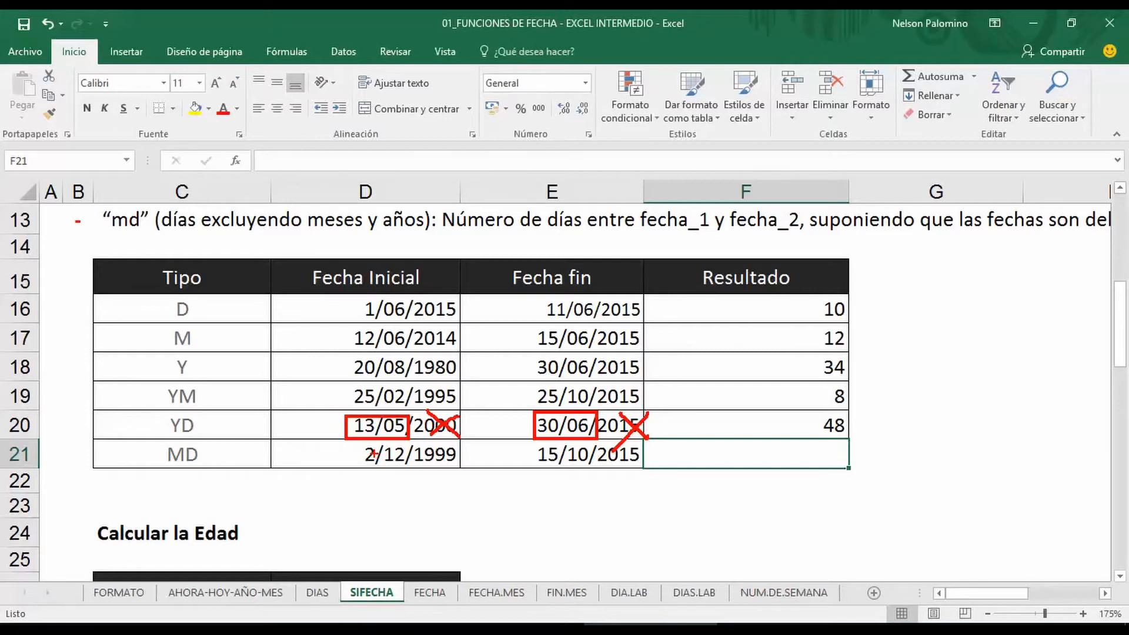
{"action": "key", "text": "Escape"}
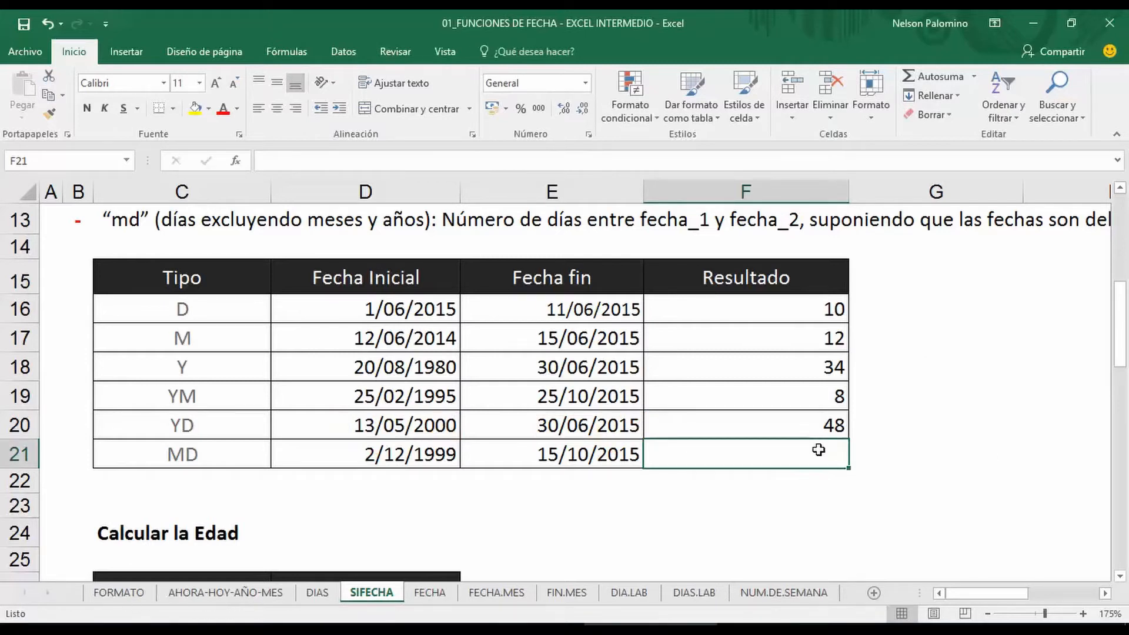
Enter =SIFECHA(D21,E21,"md") in F21 to calculate the days between the dates, excluding months and years.
{"action": "type", "text": "=si"}
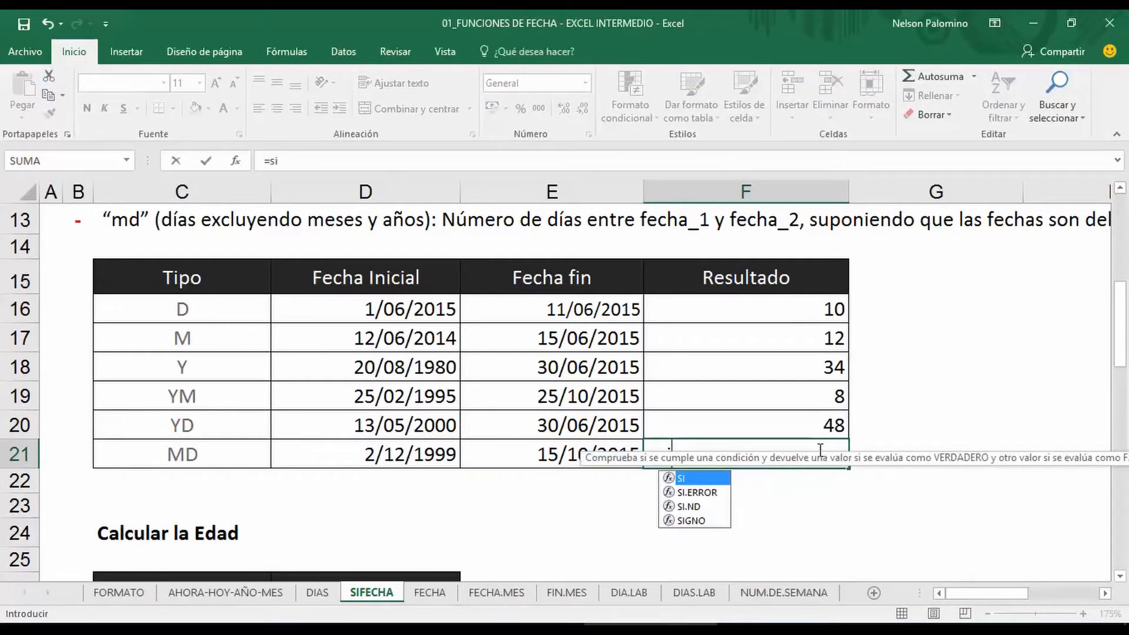
{"action": "type", "text": "fe"}
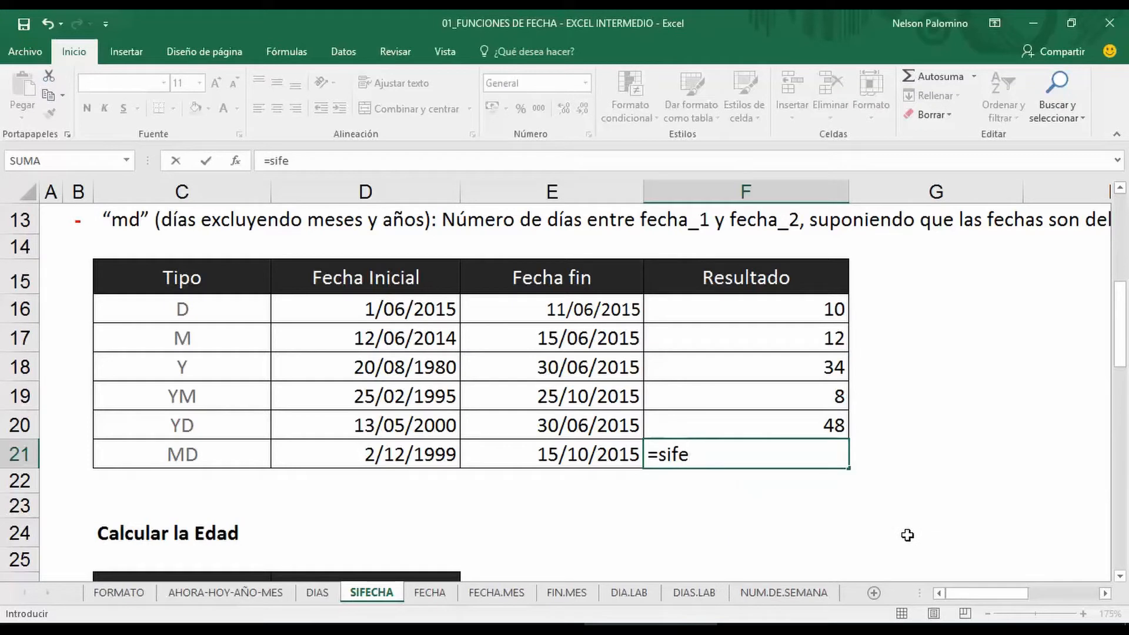
{"action": "type", "text": "cha("}
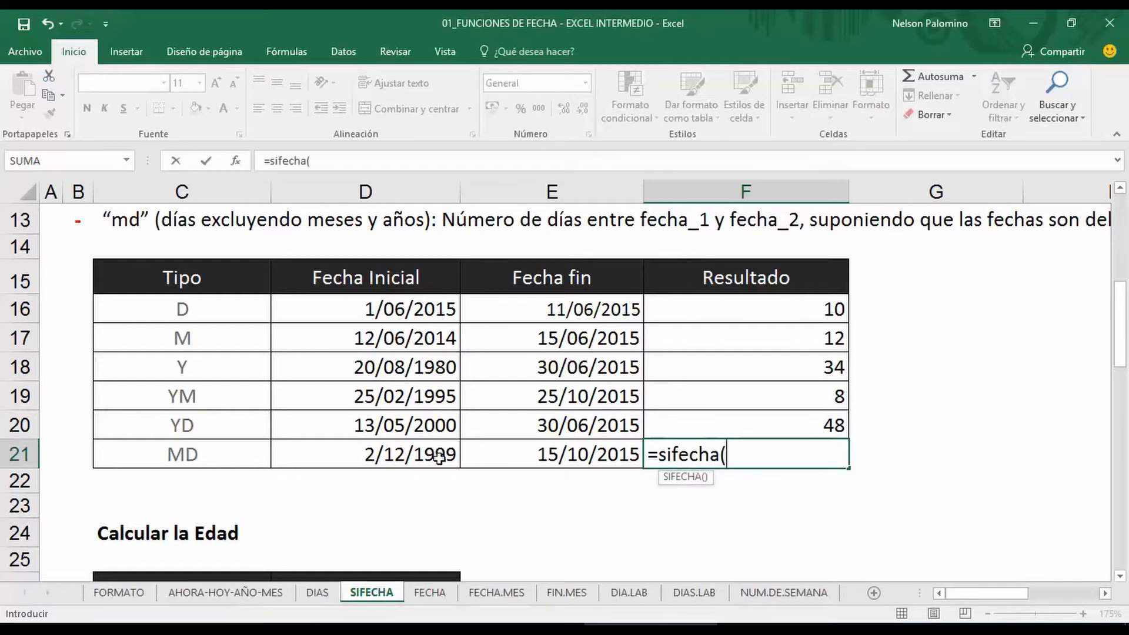
{"action": "left_click", "coordinate": [439, 458]}
{"action": "type", "text": ","}
{"action": "left_click", "coordinate": [615, 449]}
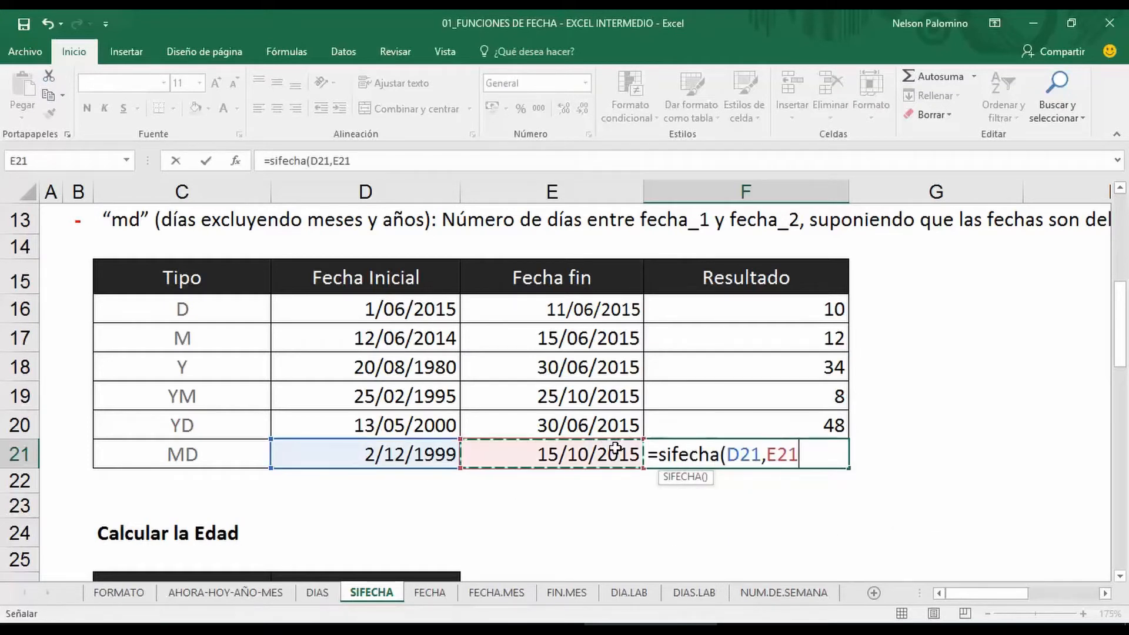
{"action": "type", "text": ",\""}
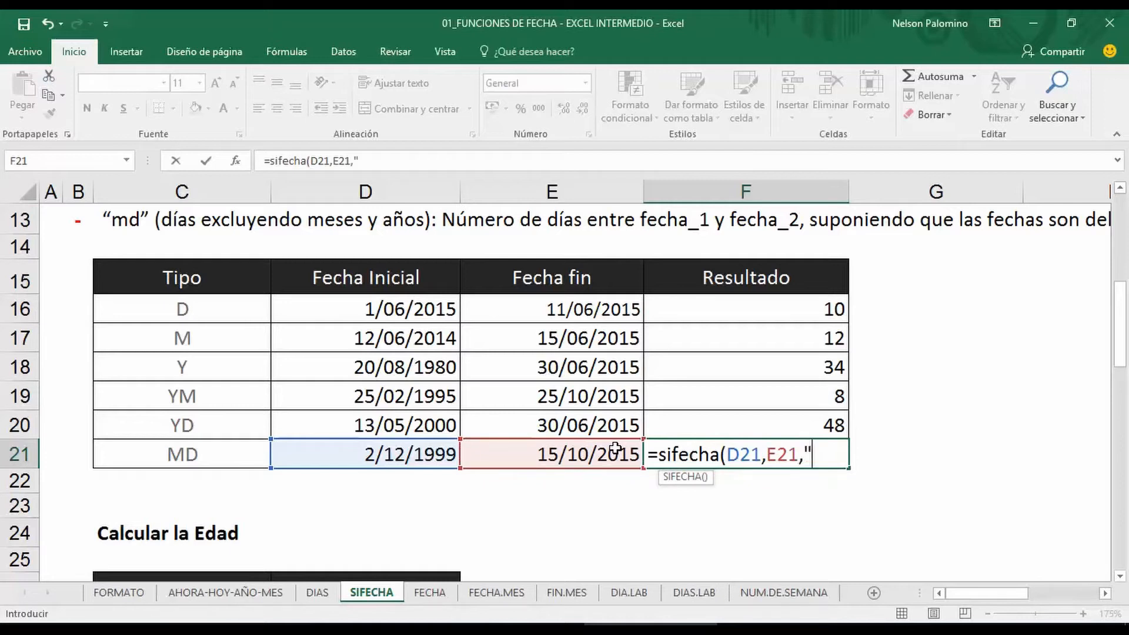
{"action": "type", "text": "md\")"}
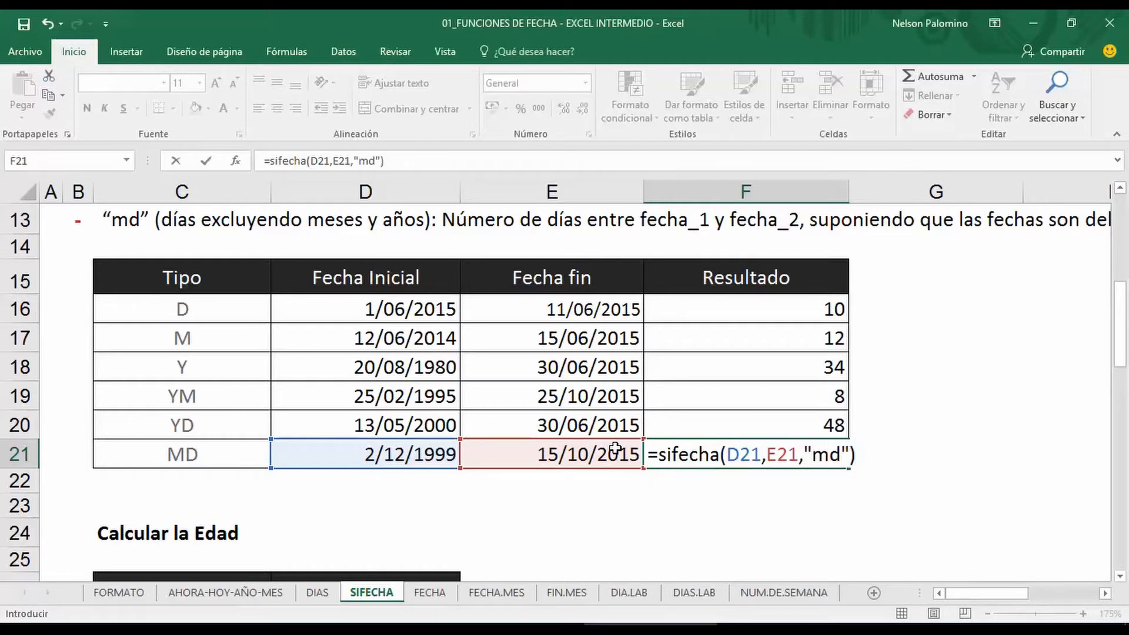
{"action": "key", "text": "Return"}
{"action": "left_click", "coordinate": [914, 505]}
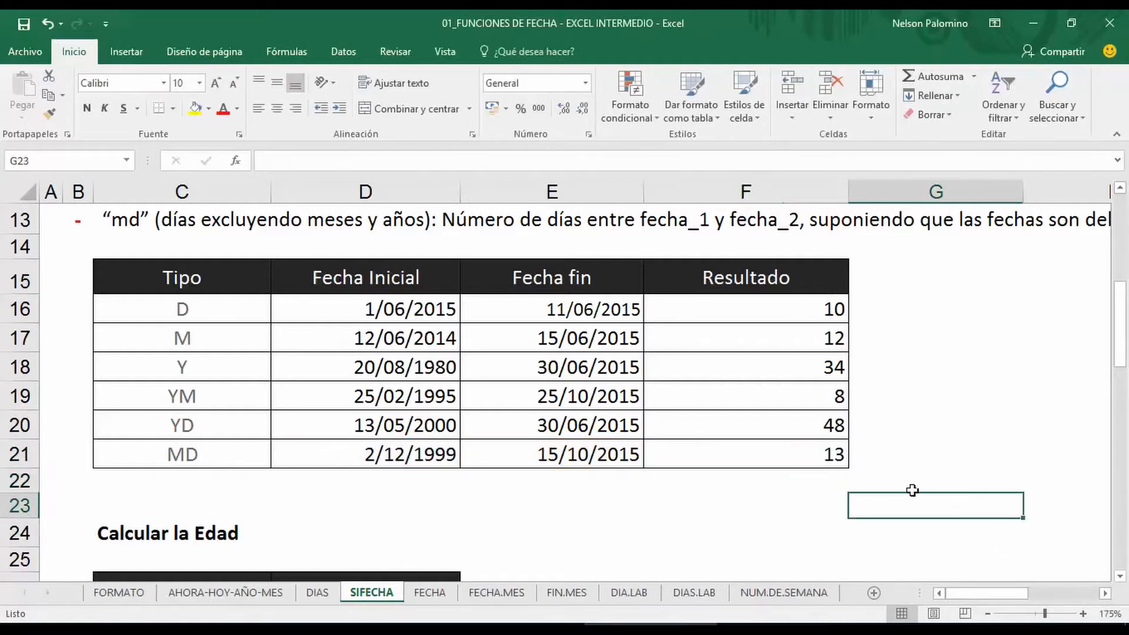
Check the MD result on screen by boxing the days and crossing out the months and years in row 21, and clear the marks.
{"action": "left_click", "coordinate": [832, 450]}
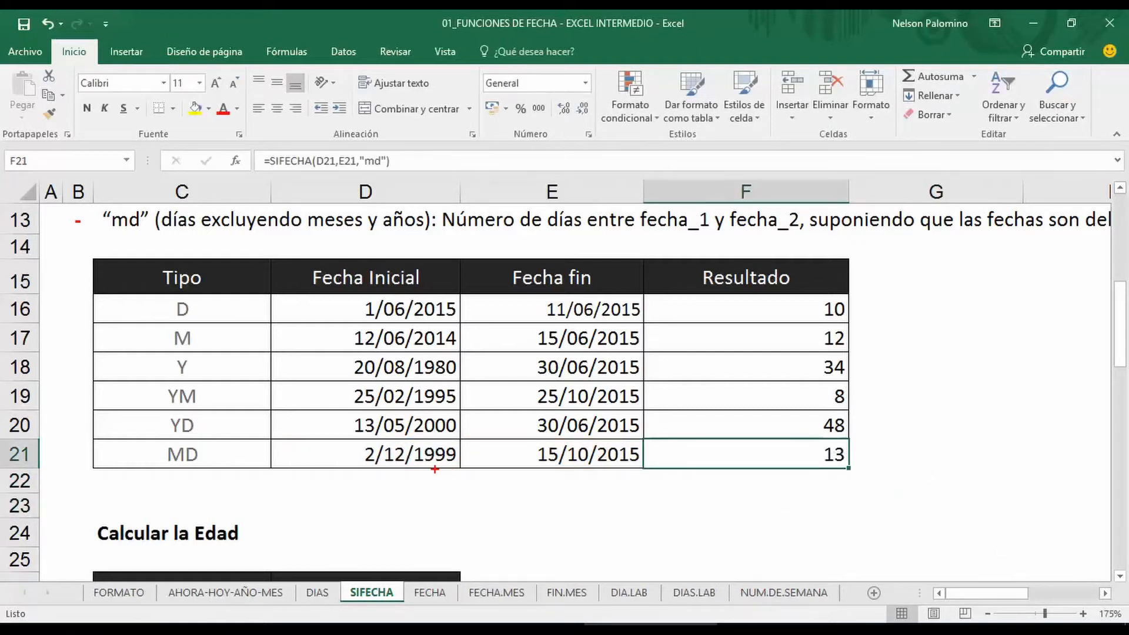
{"action": "left_click_drag", "start_coordinate": [354, 440], "coordinate": [379, 470]}
{"action": "mouse_move", "coordinate": [534, 442]}
{"action": "left_mouse_down"}
{"action": "mouse_move", "coordinate": [561, 469]}
{"action": "mouse_move", "coordinate": [557, 540]}
{"action": "left_mouse_up"}
{"action": "left_click_drag", "start_coordinate": [374, 486], "coordinate": [371, 531]}
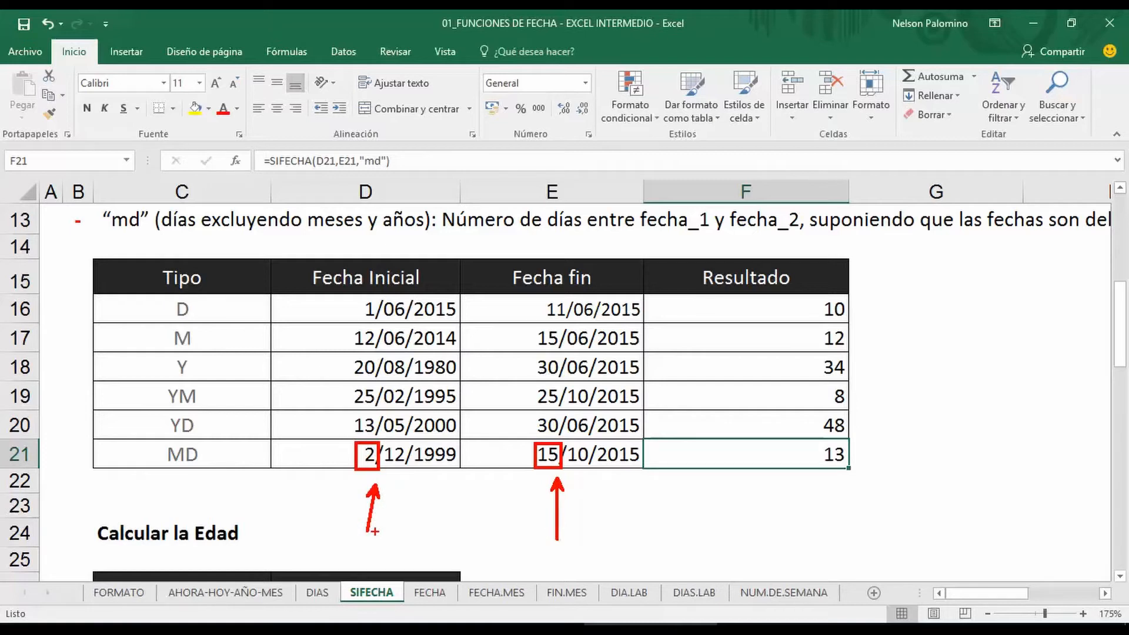
{"action": "left_click_drag", "start_coordinate": [390, 455], "coordinate": [454, 457]}
{"action": "left_click_drag", "start_coordinate": [581, 452], "coordinate": [643, 451]}
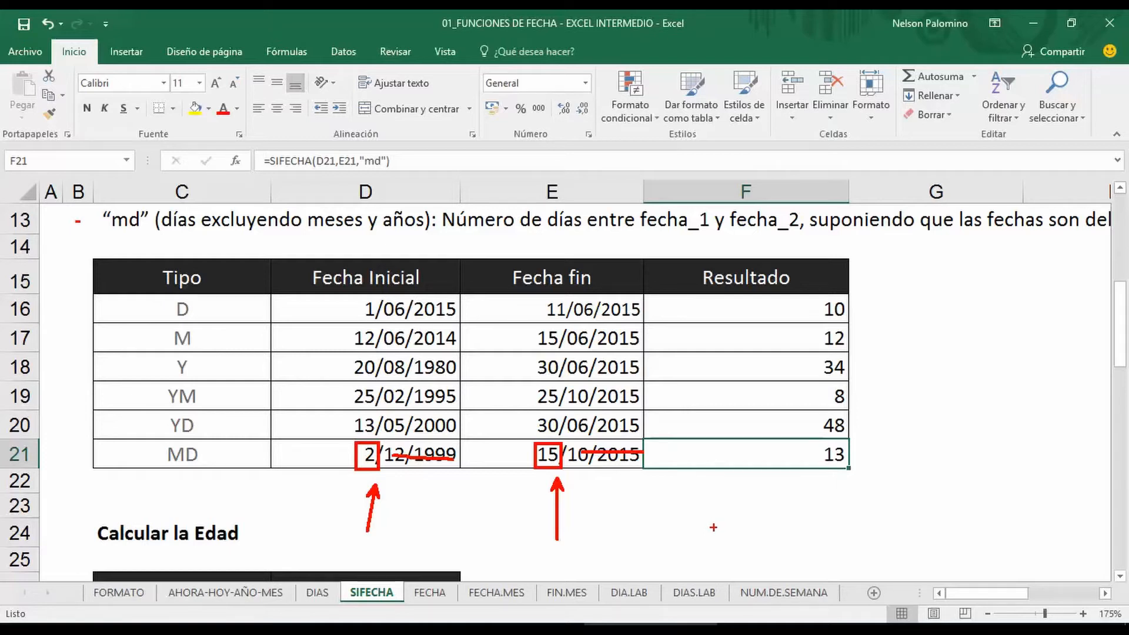
{"action": "key", "text": "Escape"}
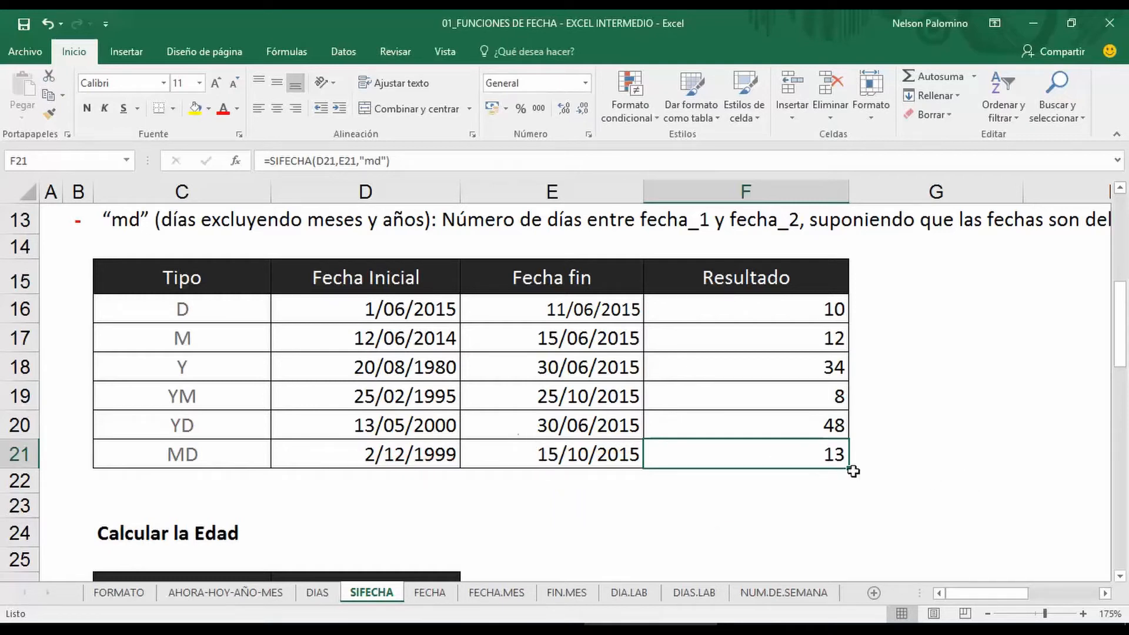
{"action": "left_click", "coordinate": [900, 461]}
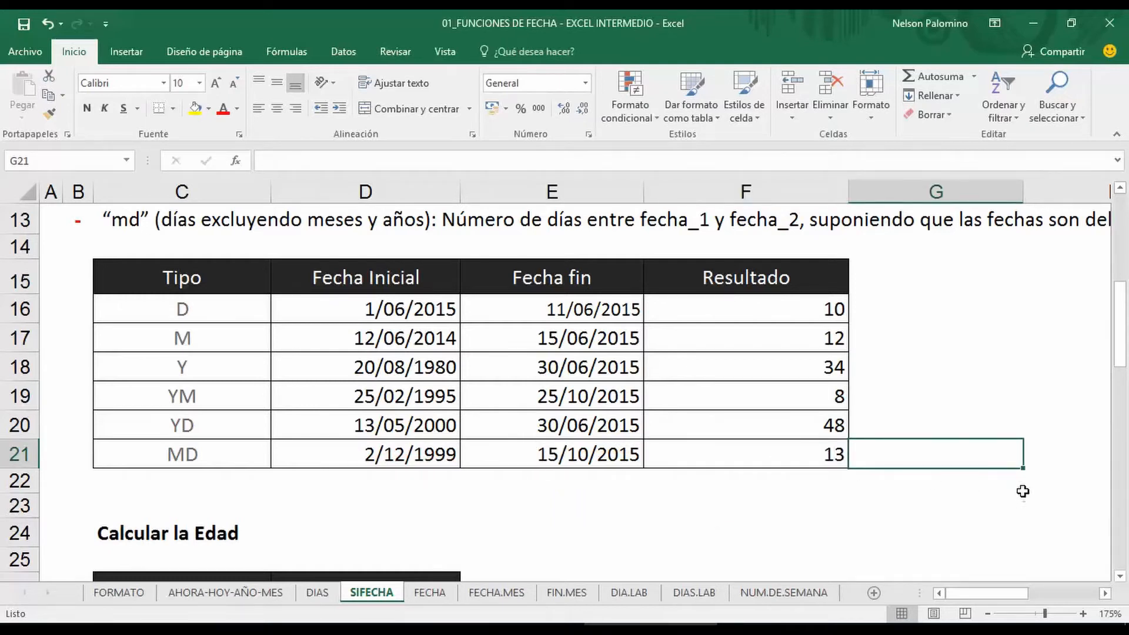
{"action": "scroll", "coordinate": [926, 473], "scroll_direction": "down", "scroll_amount": 1}
{"action": "scroll", "coordinate": [926, 473], "scroll_direction": "up", "scroll_amount": 1}
{"action": "left_click", "coordinate": [1012, 365]}
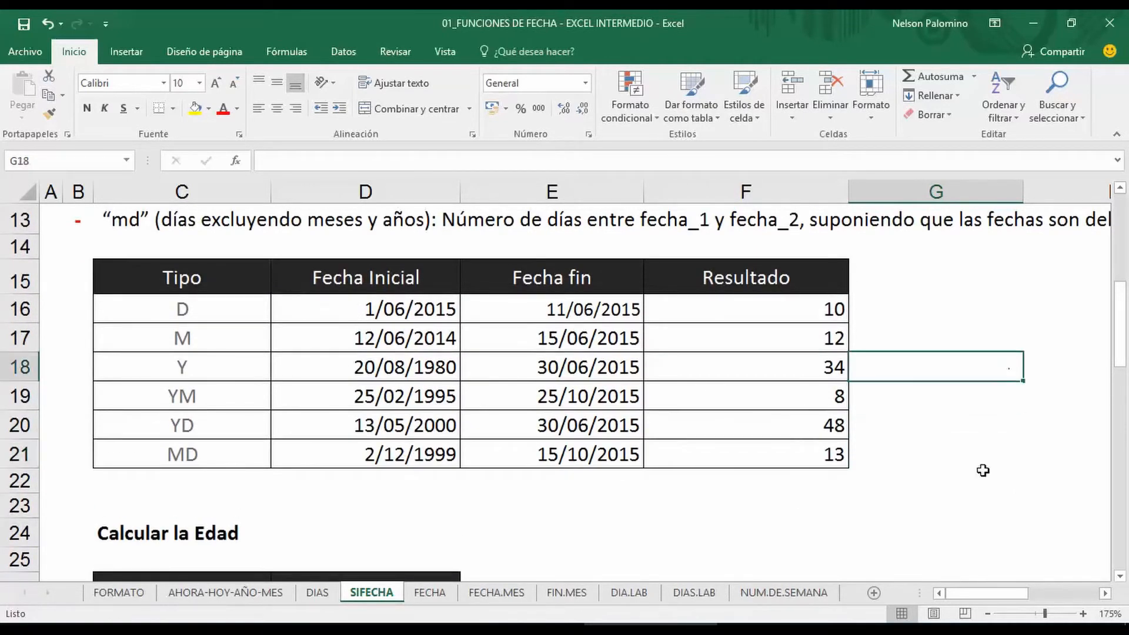
Write the age formula =SIFECHA(C27,HOY(),"y") in D27 of the Calcular la Edad table.
{"action": "scroll", "coordinate": [979, 465], "scroll_direction": "down", "scroll_amount": 3}
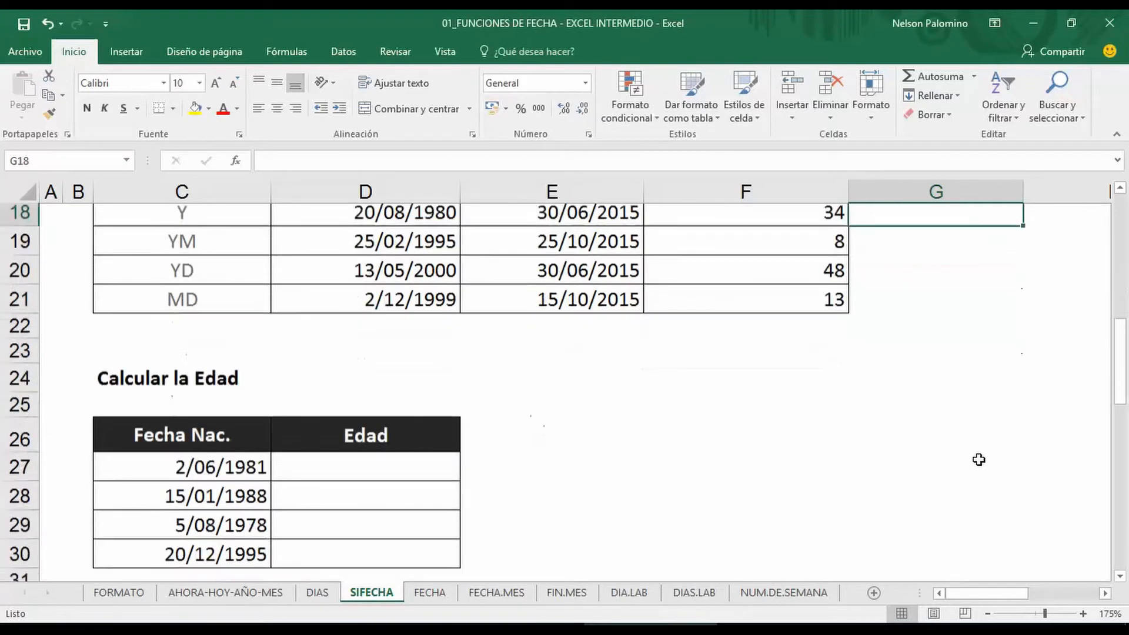
{"action": "left_click", "coordinate": [383, 357]}
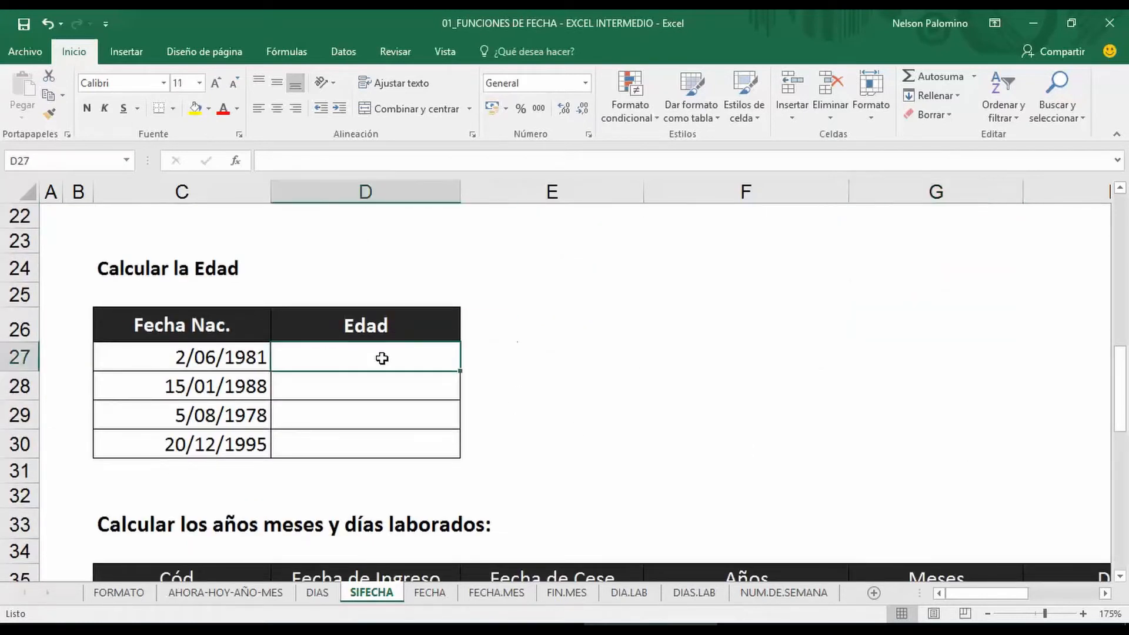
{"action": "scroll", "coordinate": [721, 377], "scroll_direction": "down", "scroll_amount": 1}
{"action": "scroll", "coordinate": [555, 415], "scroll_direction": "up", "scroll_amount": 1}
{"action": "type", "text": "=si"}
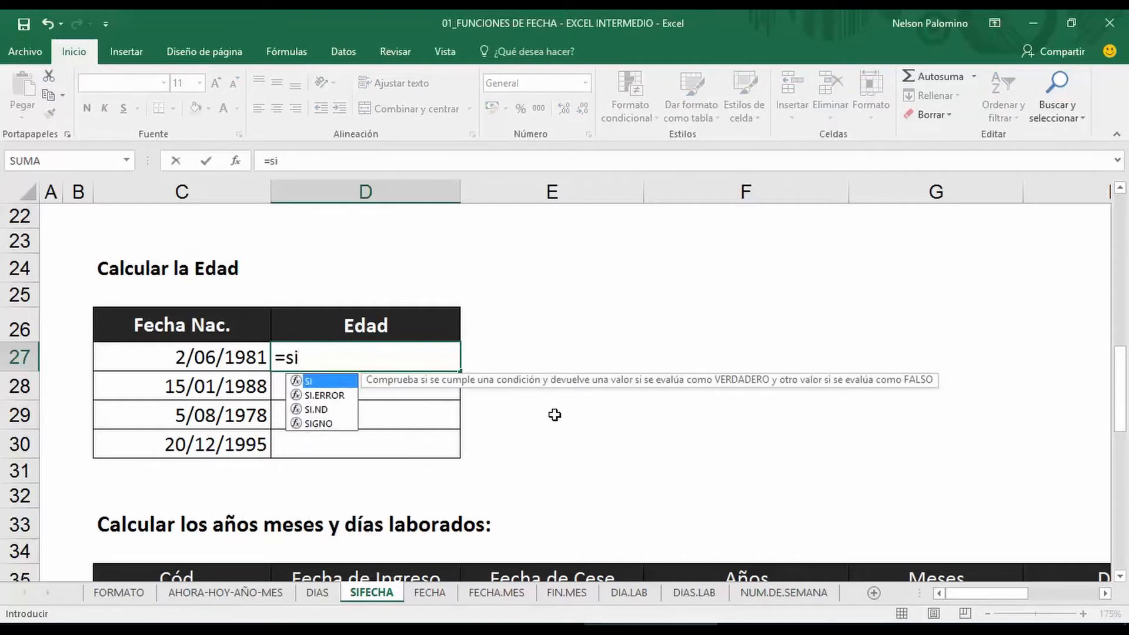
{"action": "type", "text": "fe"}
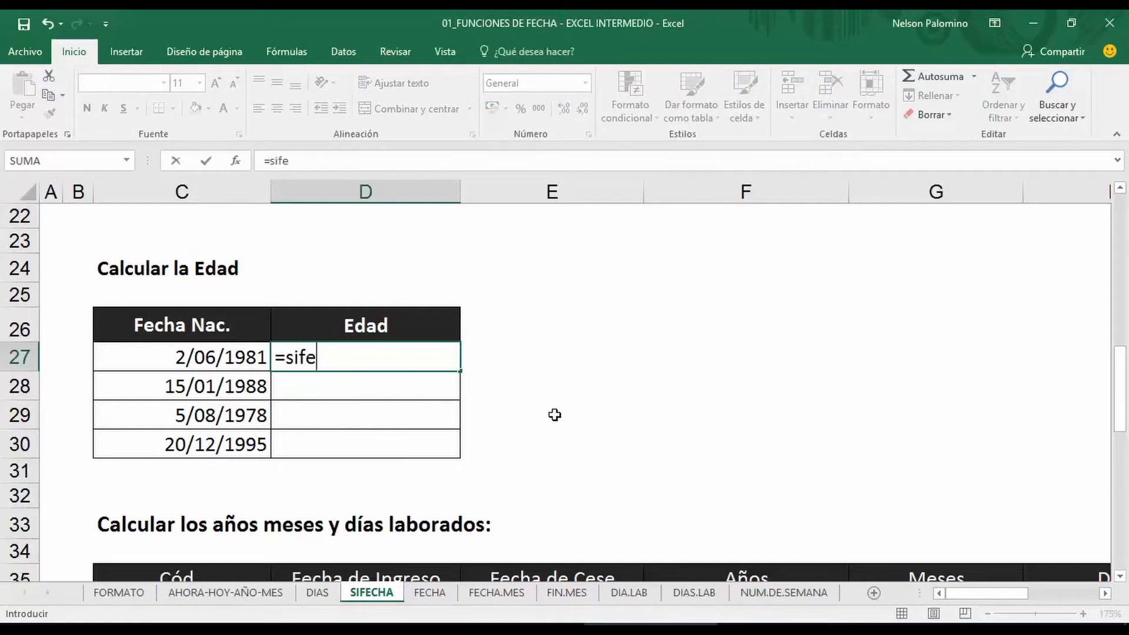
{"action": "type", "text": "cha("}
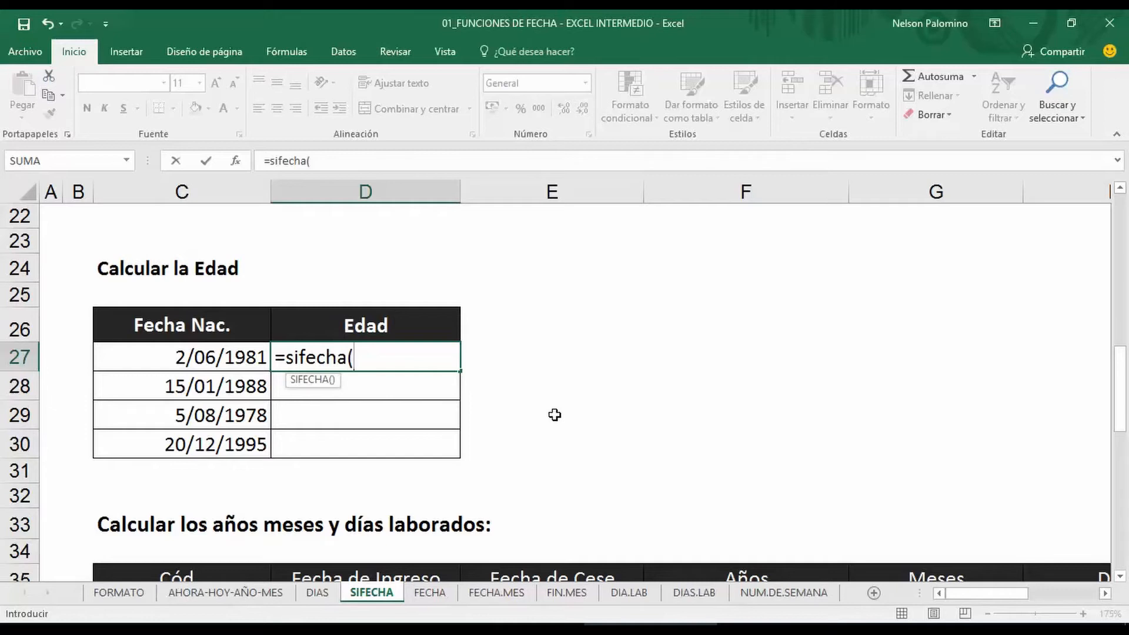
{"action": "left_click", "coordinate": [267, 363]}
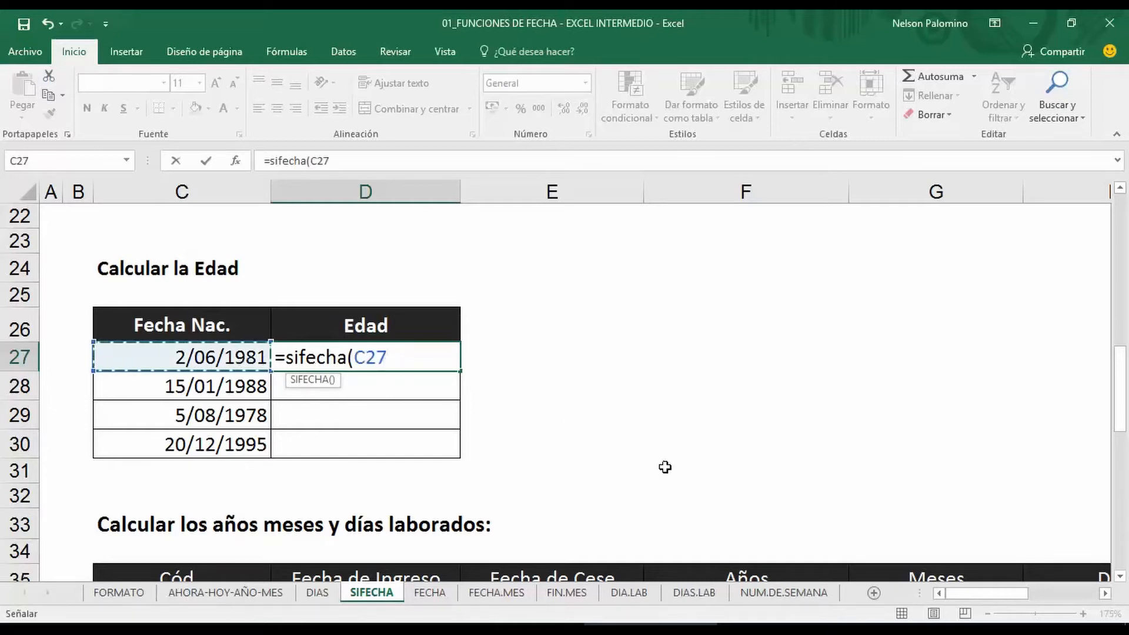
{"action": "type", "text": ","}
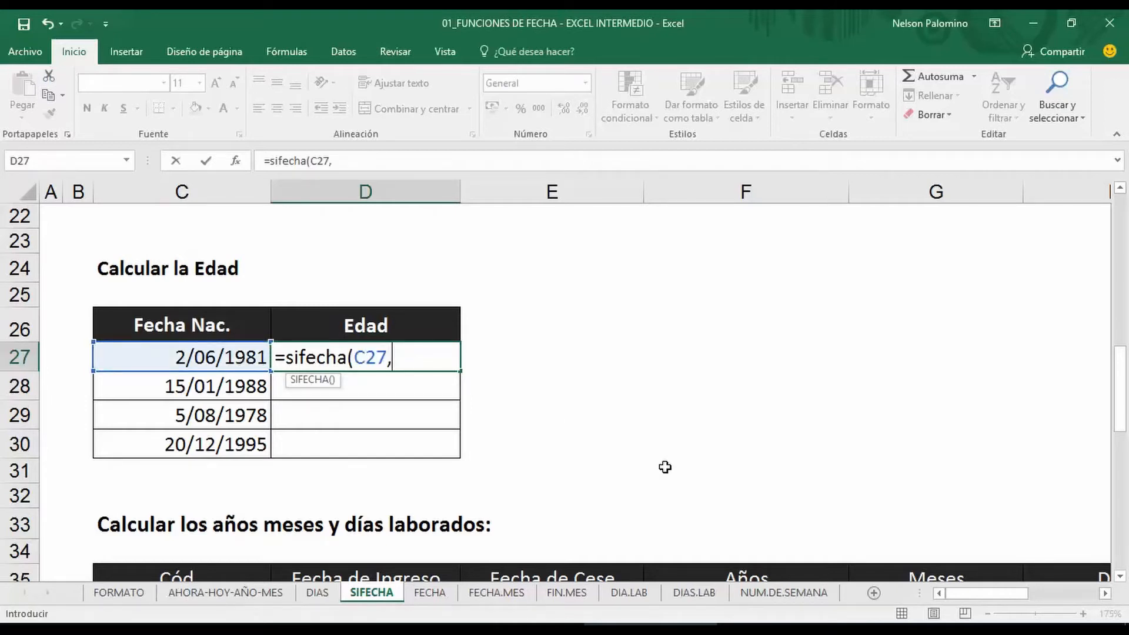
{"action": "type", "text": "hoy"}
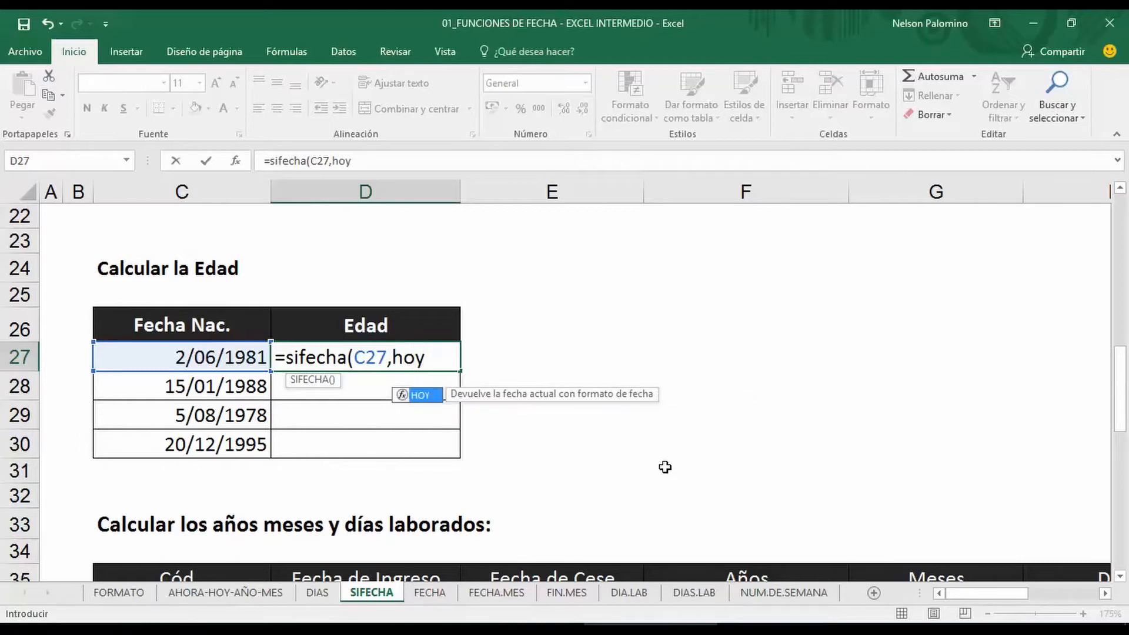
{"action": "key", "text": "Tab"}
{"action": "type", "text": ")"}
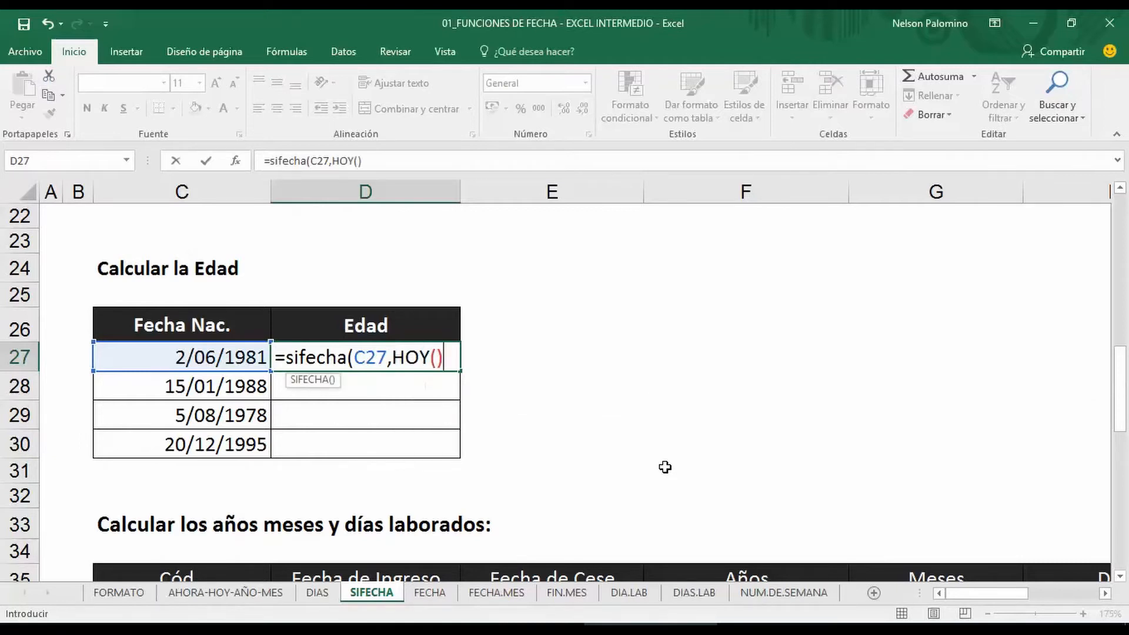
{"action": "type", "text": ",\"y\")"}
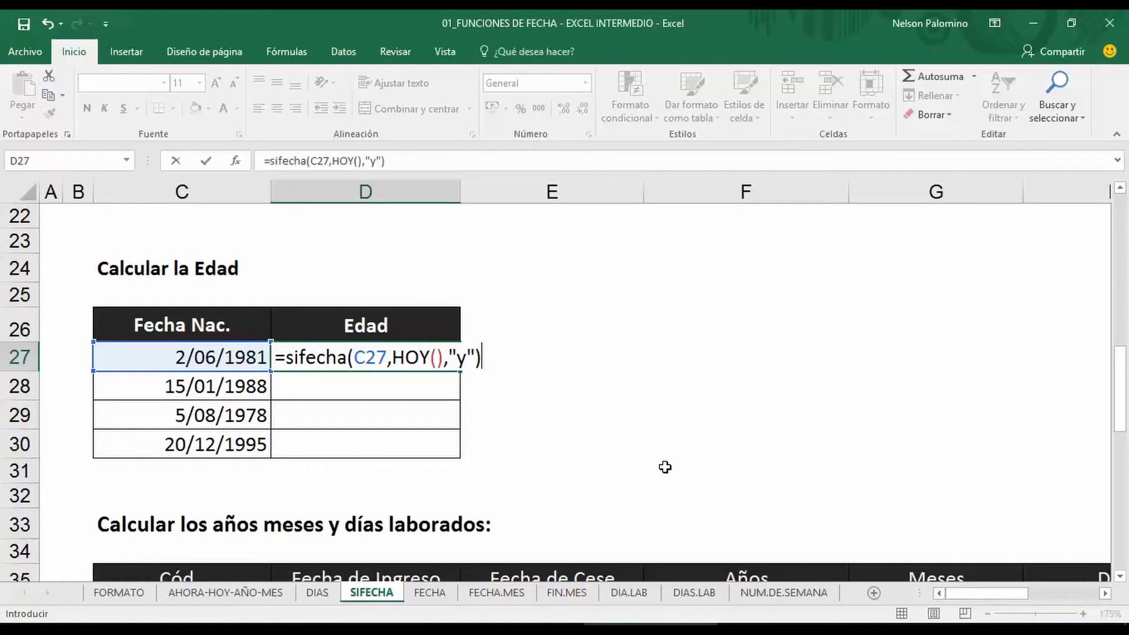
Point out the three arguments of the age formula with arrows, clear the marks and commit the formula in D27.
{"action": "left_click_drag", "start_coordinate": [377, 376], "coordinate": [375, 442]}
{"action": "left_click_drag", "start_coordinate": [415, 341], "coordinate": [490, 207]}
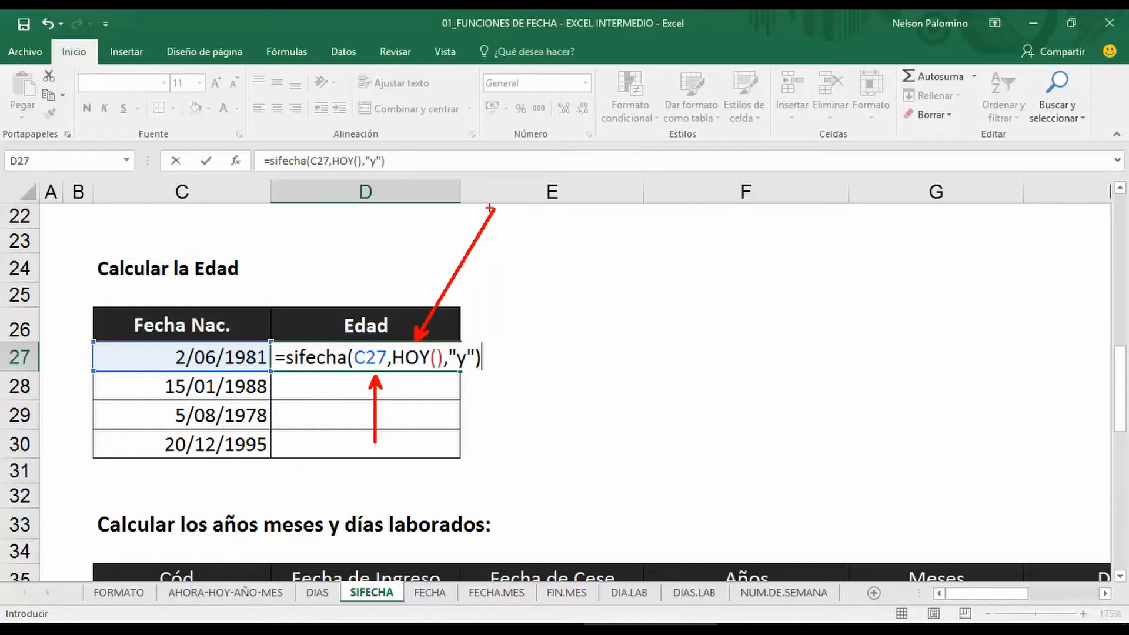
{"action": "left_click_drag", "start_coordinate": [470, 374], "coordinate": [510, 434]}
{"action": "key", "text": "Escape"}
{"action": "key", "text": "Return"}
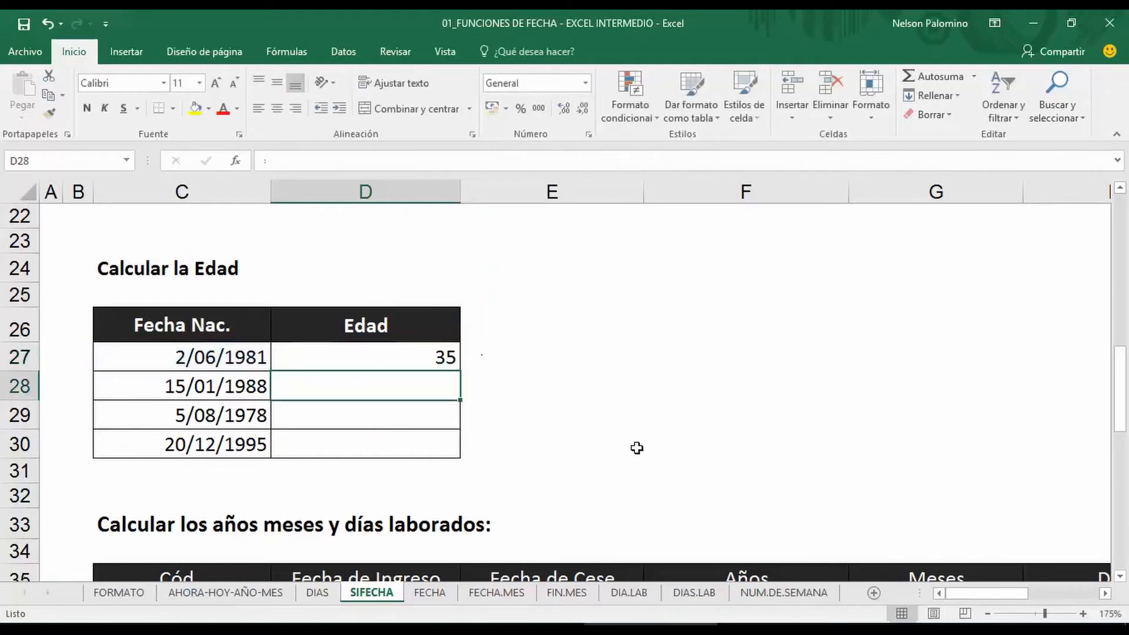
Fill the age formula from D27 down through D30.
{"action": "left_click", "coordinate": [444, 357]}
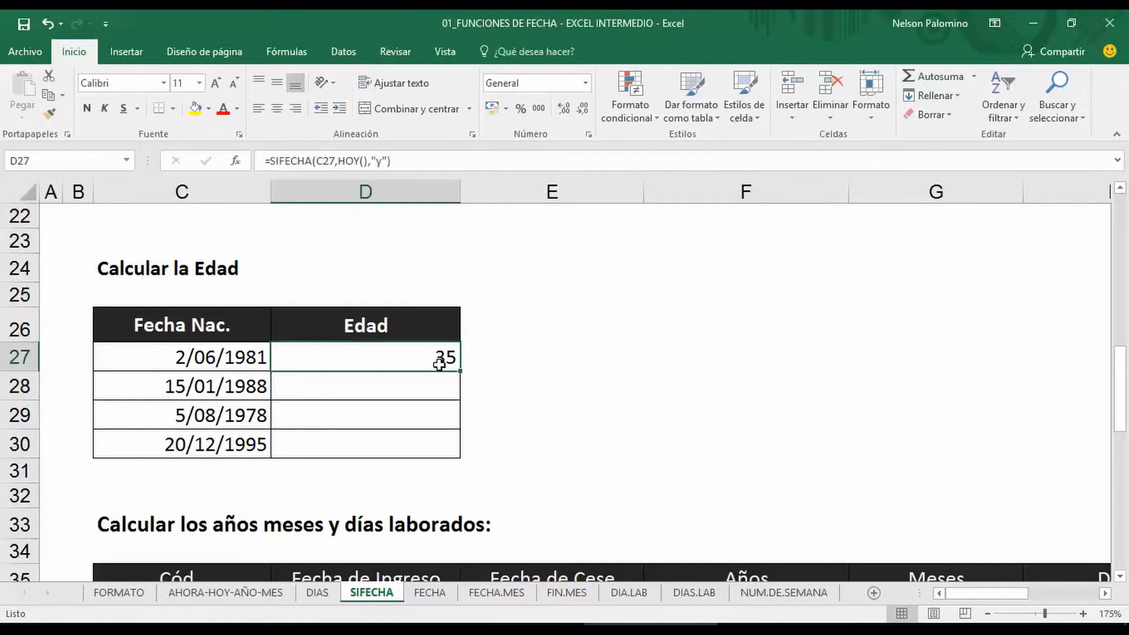
{"action": "left_click_drag", "start_coordinate": [462, 371], "coordinate": [464, 456]}
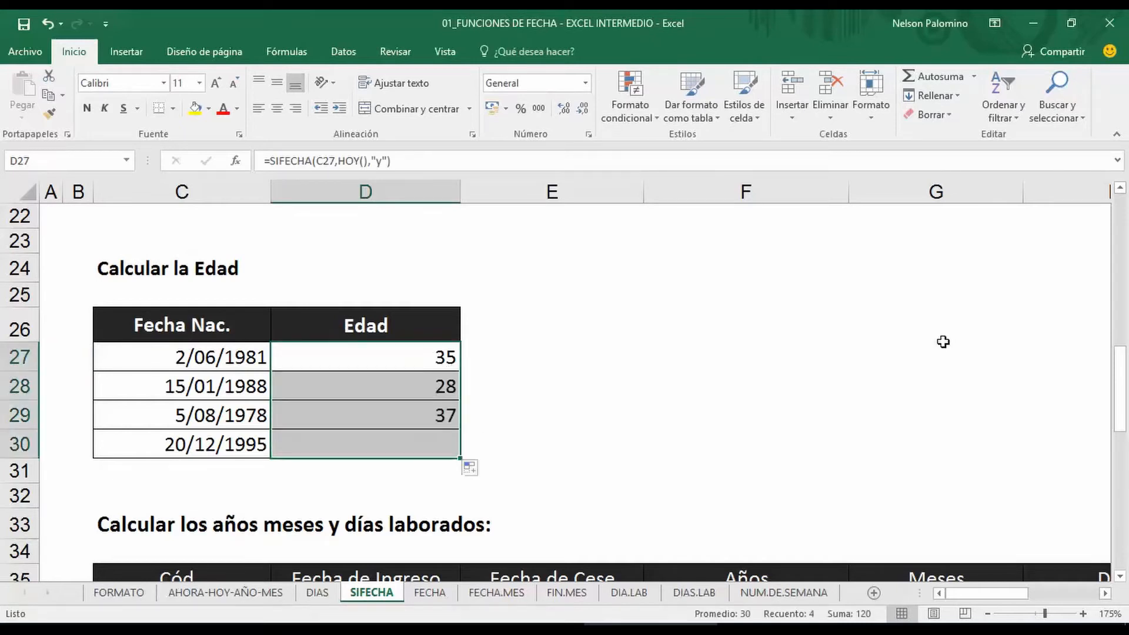
{"action": "left_click", "coordinate": [942, 341]}
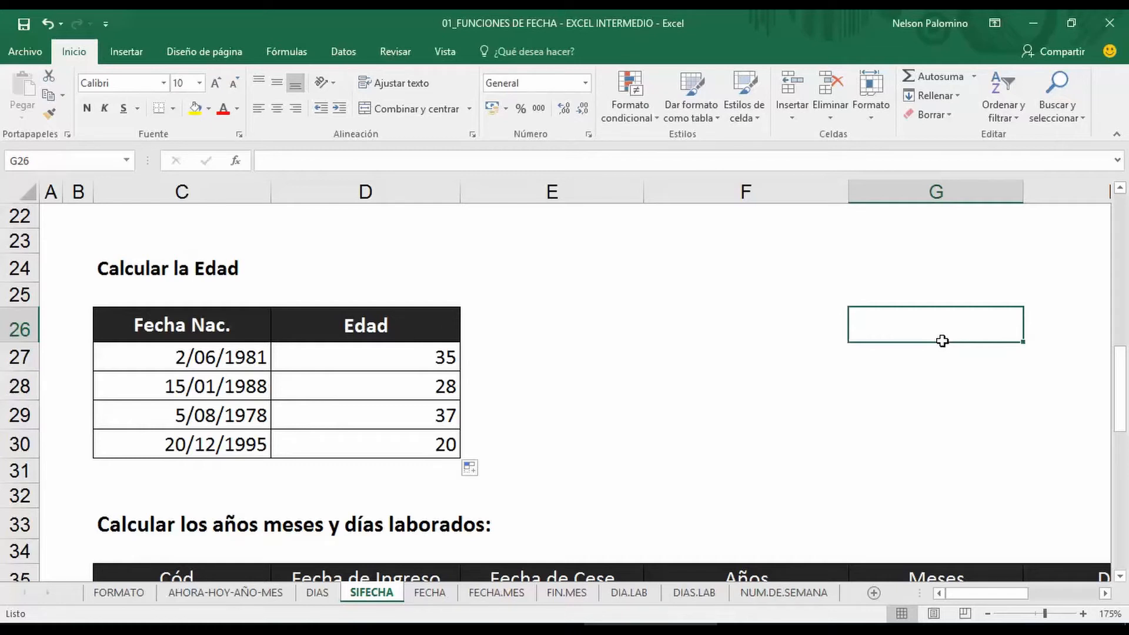
Mark on screen the span between the two dates and the Años cell in row 36 of the time-worked table, and clear the marks.
{"action": "scroll", "coordinate": [618, 277], "scroll_direction": "down", "scroll_amount": 2}
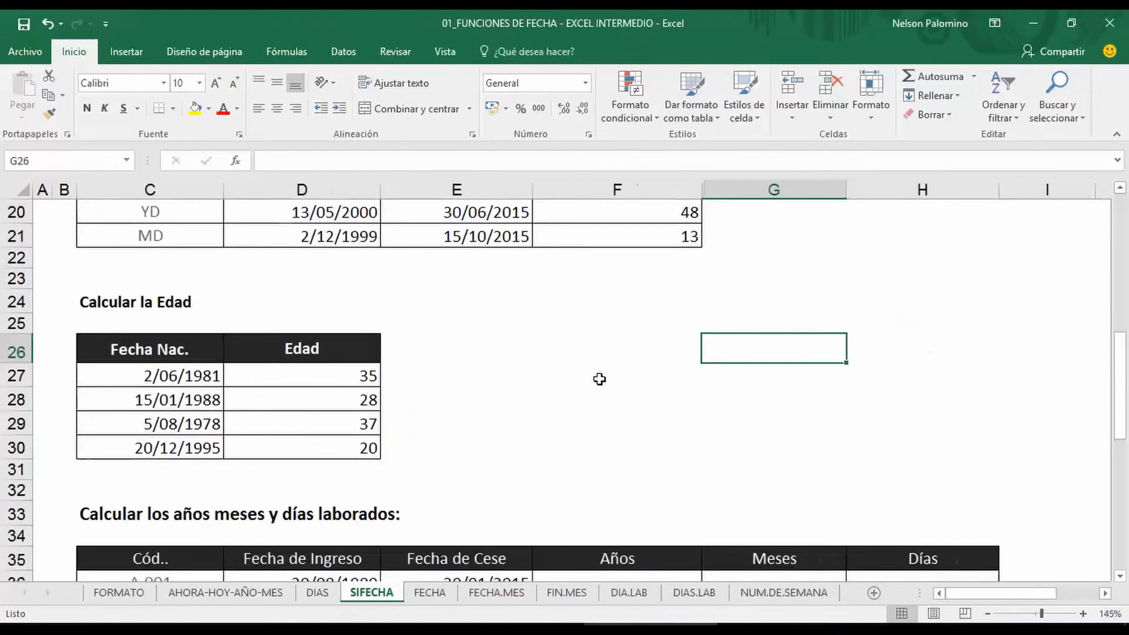
{"action": "scroll", "coordinate": [599, 379], "scroll_direction": "down", "scroll_amount": 4}
{"action": "left_click", "coordinate": [617, 306]}
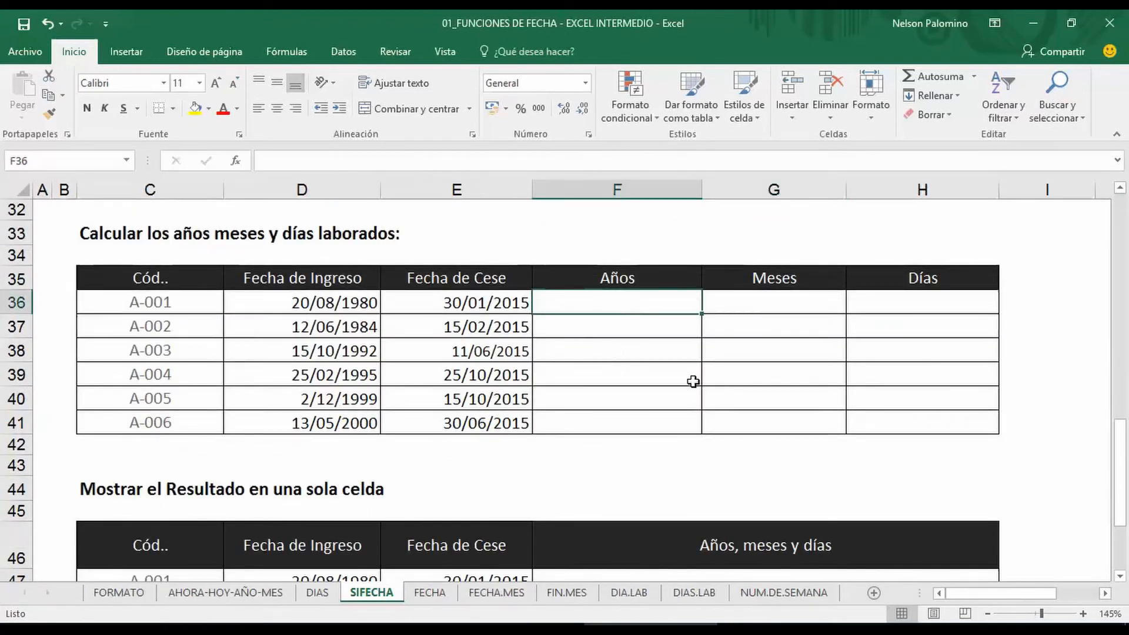
{"action": "scroll", "coordinate": [693, 382], "scroll_direction": "up", "scroll_amount": 1}
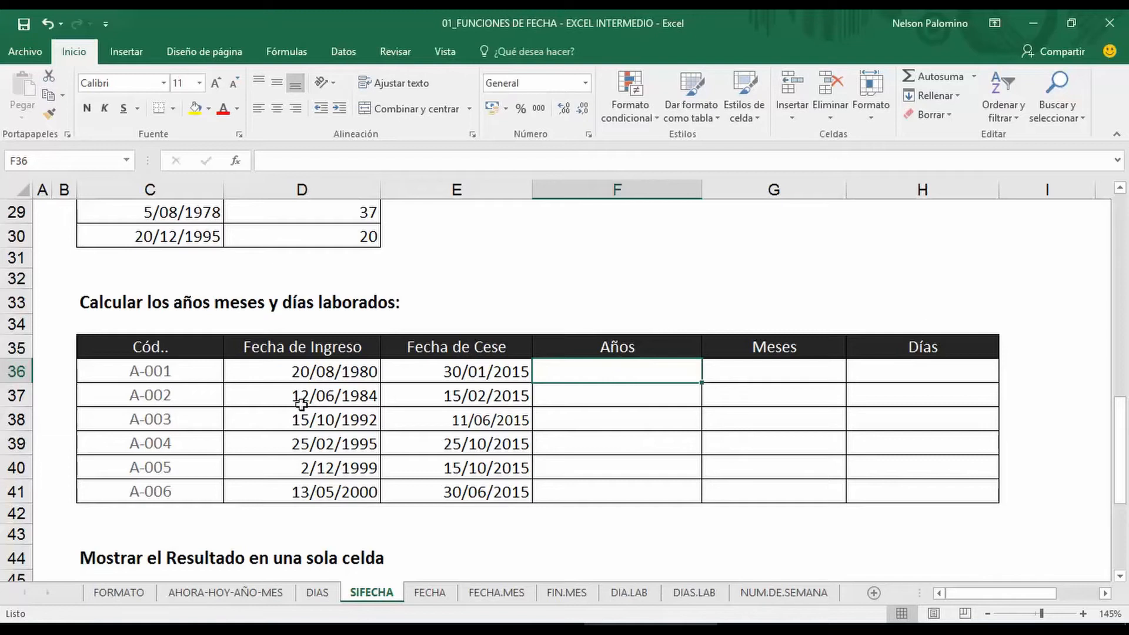
{"action": "mouse_move", "coordinate": [374, 360]}
{"action": "left_mouse_down"}
{"action": "mouse_move", "coordinate": [426, 351]}
{"action": "mouse_move", "coordinate": [448, 366]}
{"action": "left_mouse_up"}
{"action": "mouse_move", "coordinate": [619, 359]}
{"action": "left_mouse_down"}
{"action": "mouse_move", "coordinate": [615, 378]}
{"action": "mouse_move", "coordinate": [601, 370]}
{"action": "left_mouse_up"}
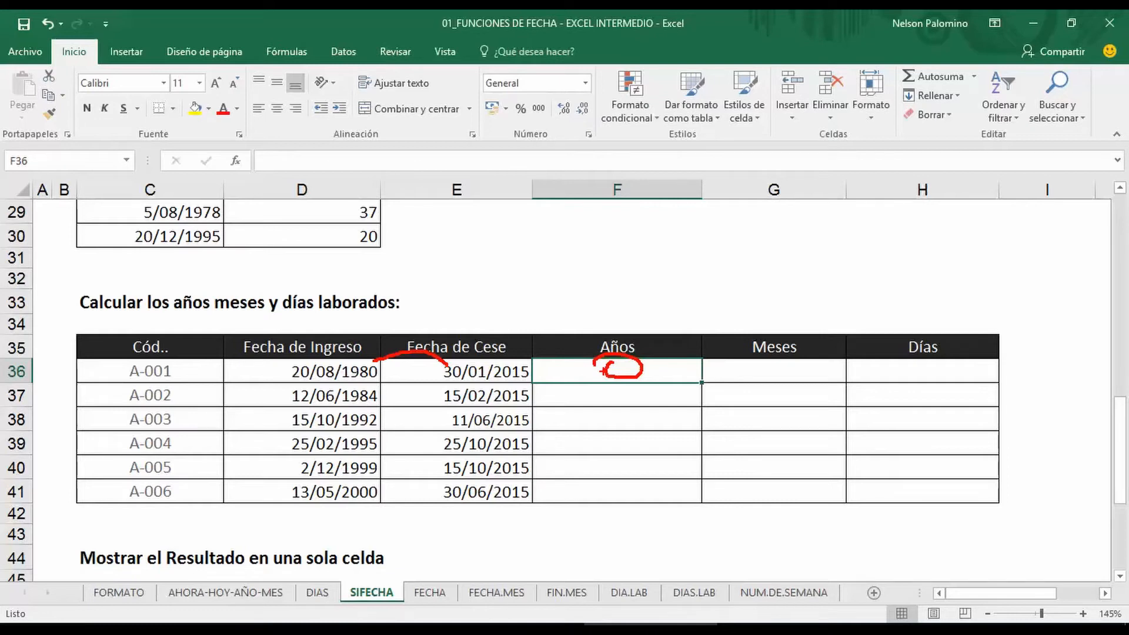
{"action": "key", "text": "Escape"}
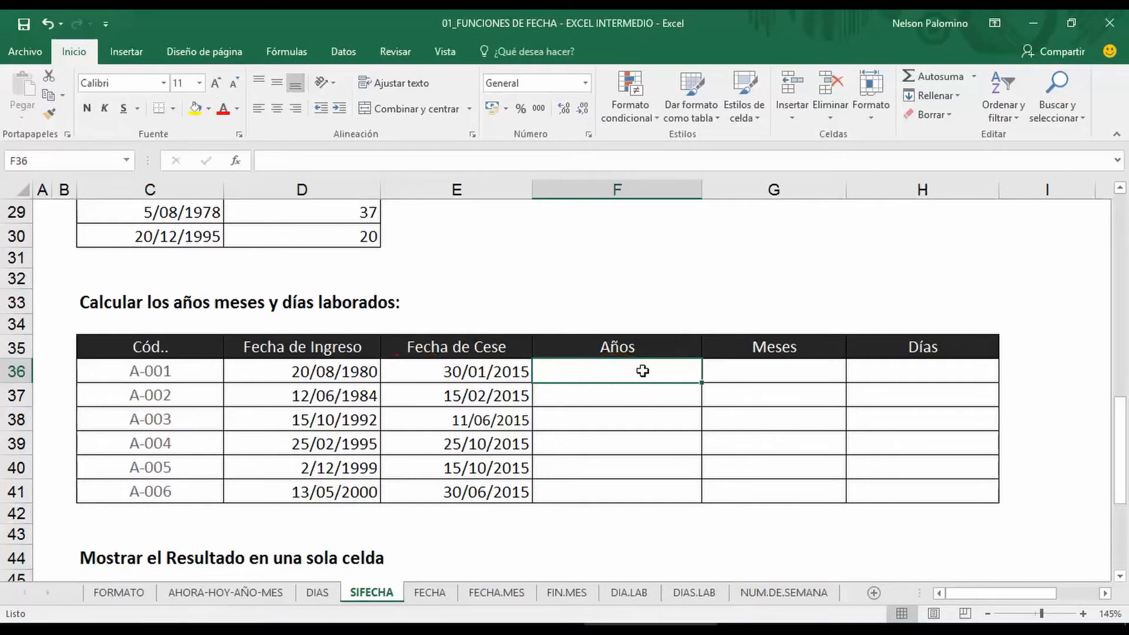
Enter =SIFECHA(D36,E36,"y") in the Años cell F36 and fill it down through F41.
{"action": "type", "text": "=O"}
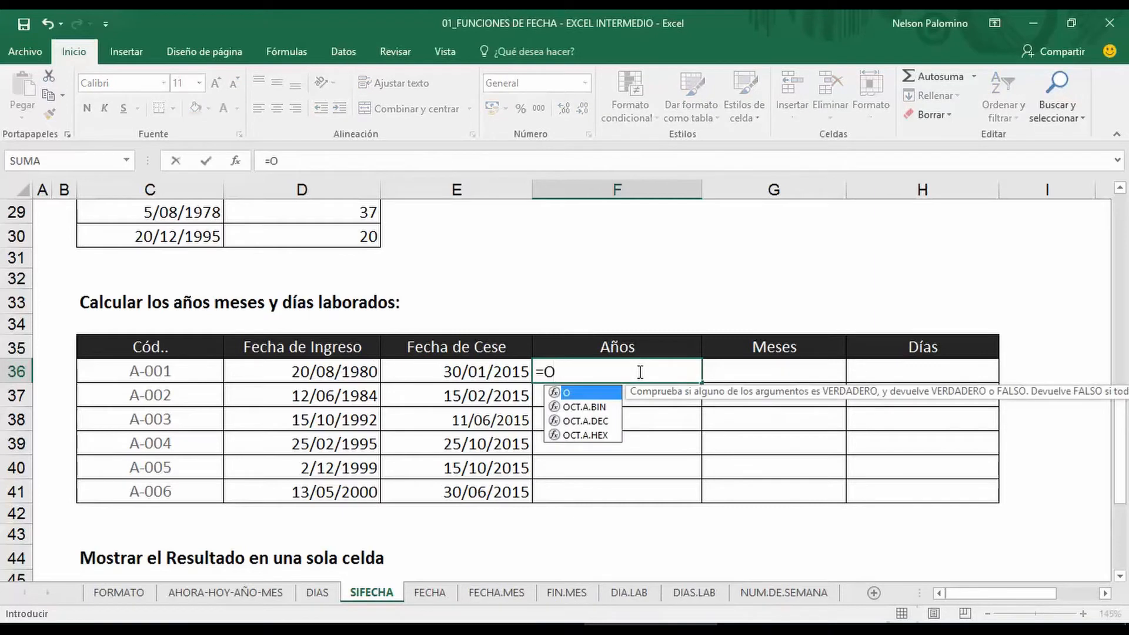
{"action": "type", "text": "sifecha"}
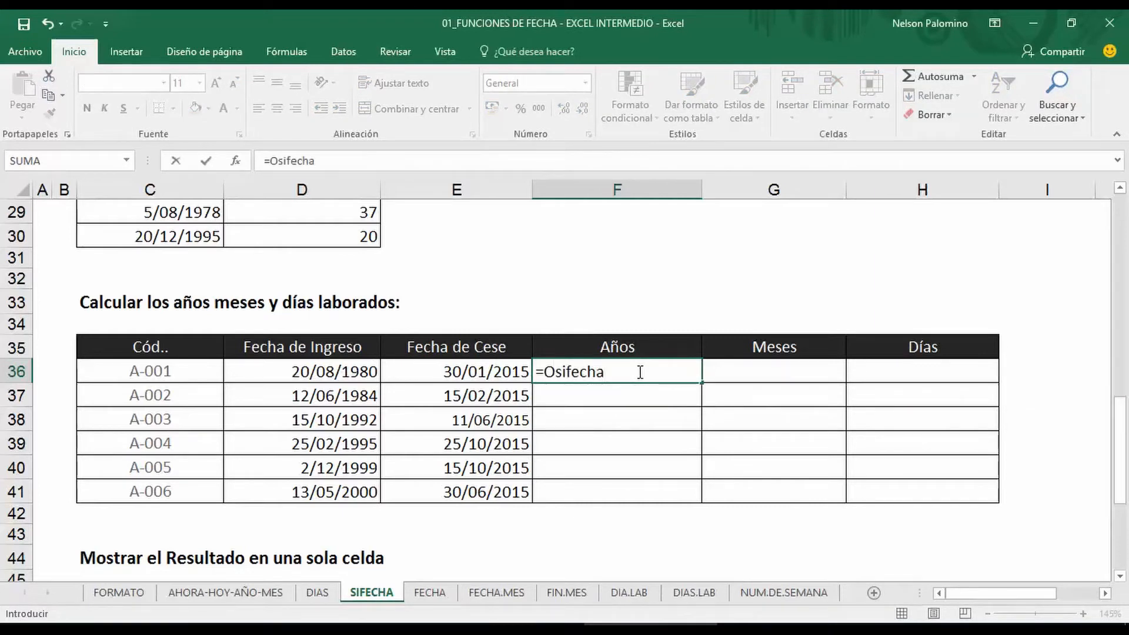
{"action": "key", "text": "BackSpace"}
{"action": "key", "text": "BackSpace"}
{"action": "key", "text": "BackSpace"}
{"action": "key", "text": "BackSpace"}
{"action": "key", "text": "BackSpace"}
{"action": "key", "text": "BackSpace"}
{"action": "key", "text": "BackSpace"}
{"action": "key", "text": "BackSpace"}
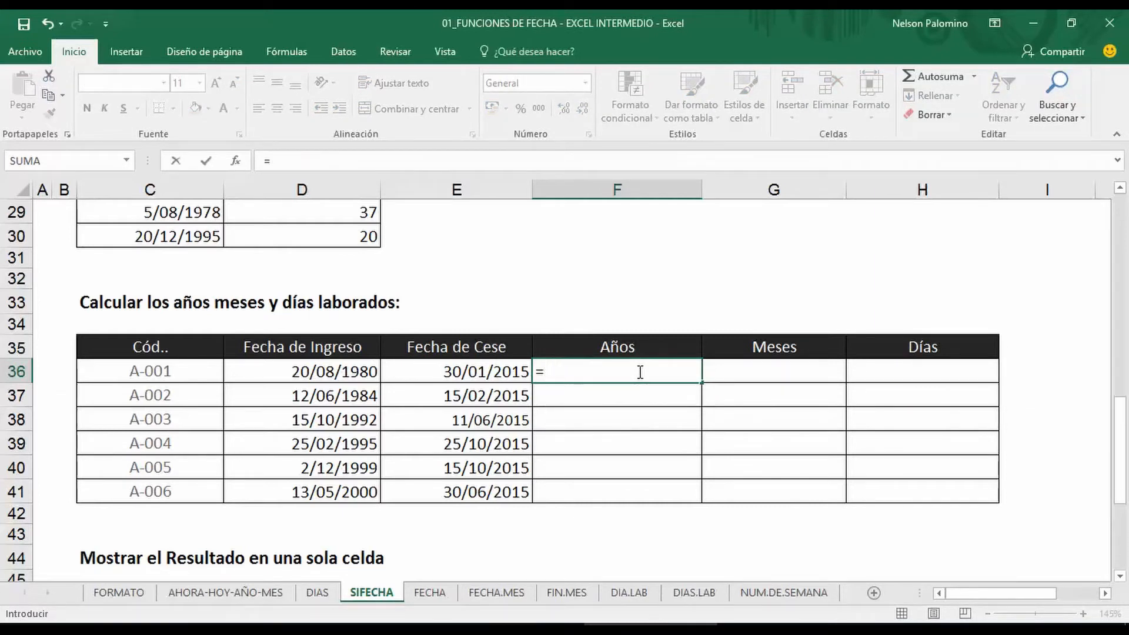
{"action": "type", "text": "sifecha("}
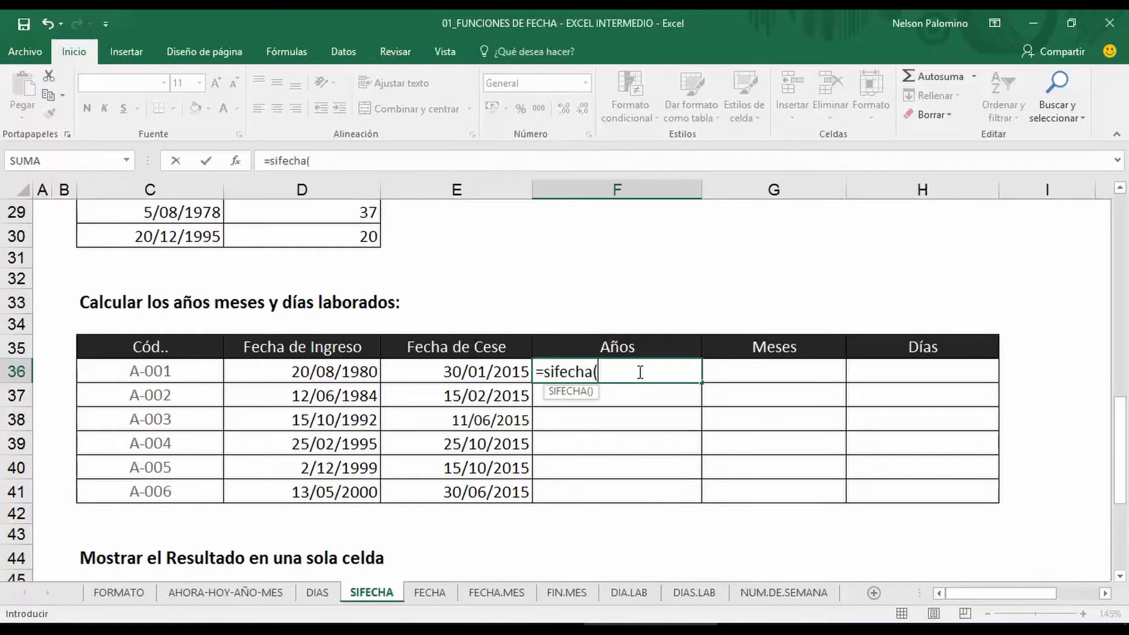
{"action": "left_click", "coordinate": [360, 370]}
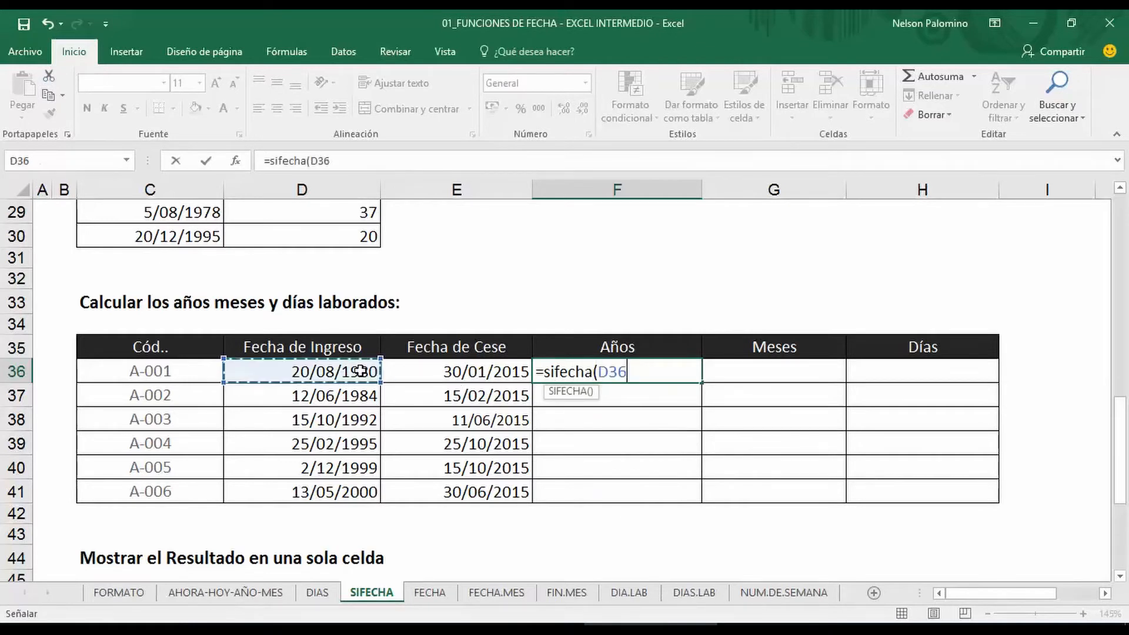
{"action": "type", "text": ","}
{"action": "left_click", "coordinate": [444, 372]}
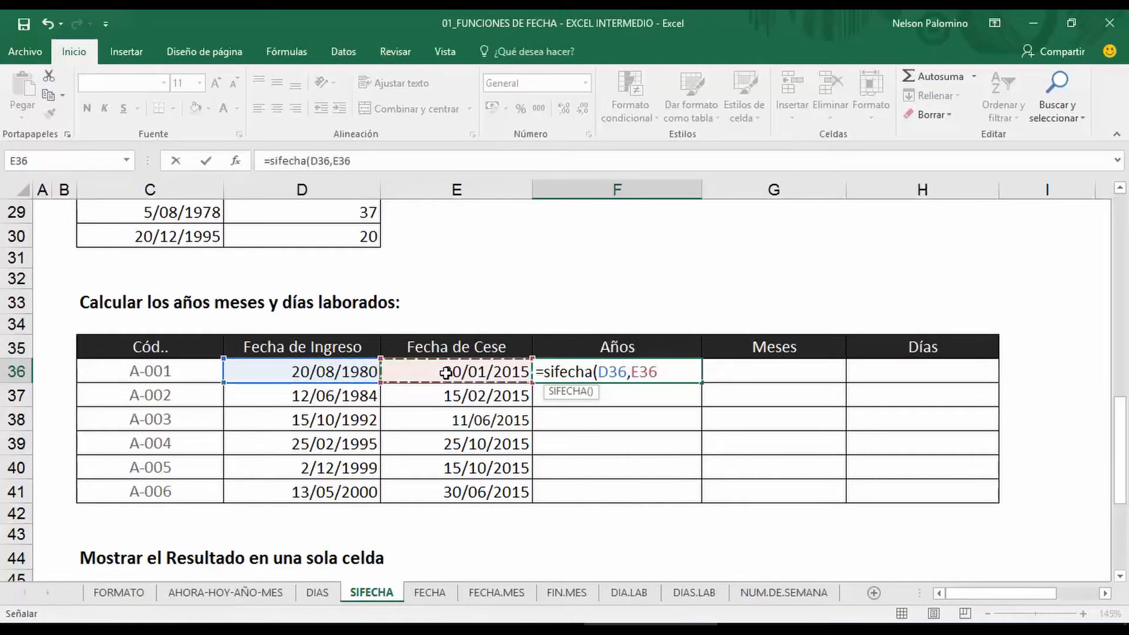
{"action": "type", "text": ","}
{"action": "type", "text": "\"y\")"}
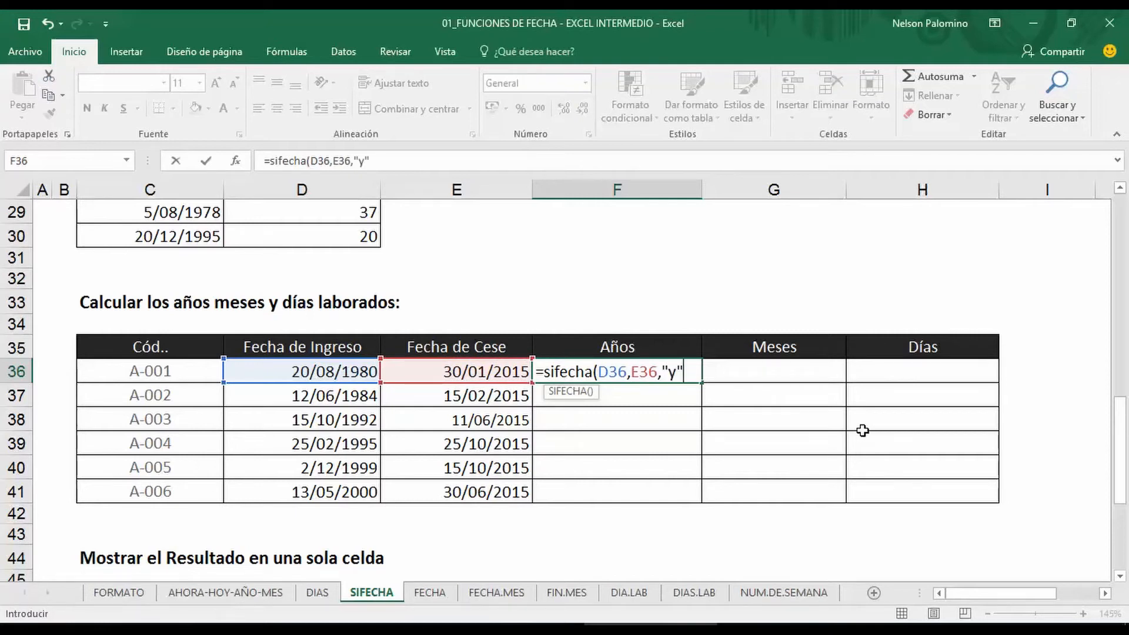
{"action": "key", "text": "Return"}
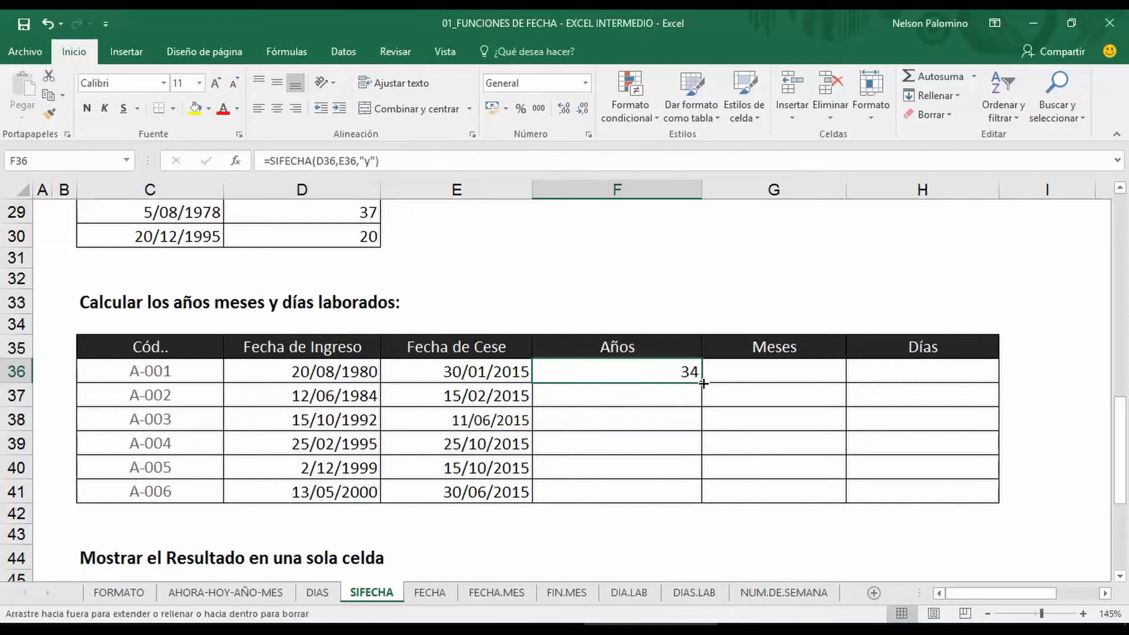
{"action": "double_click", "coordinate": [700, 382]}
Enter =SIFECHA(D36,E36,"ym") in the Meses cell G36 of the time-worked table.
{"action": "left_click", "coordinate": [776, 372]}
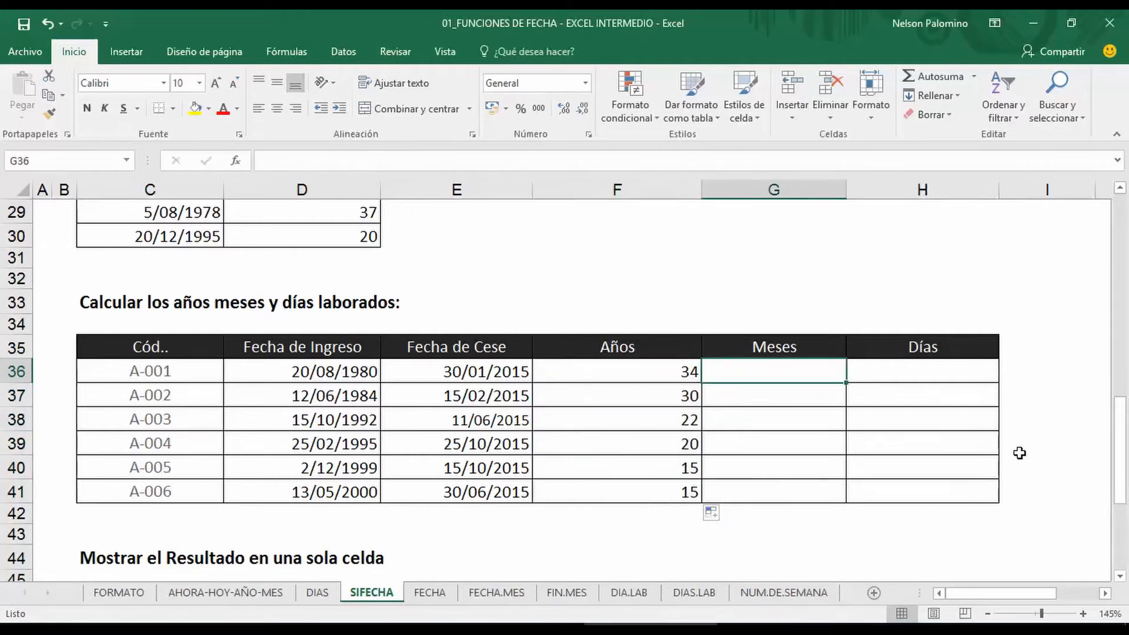
{"action": "type", "text": "=si"}
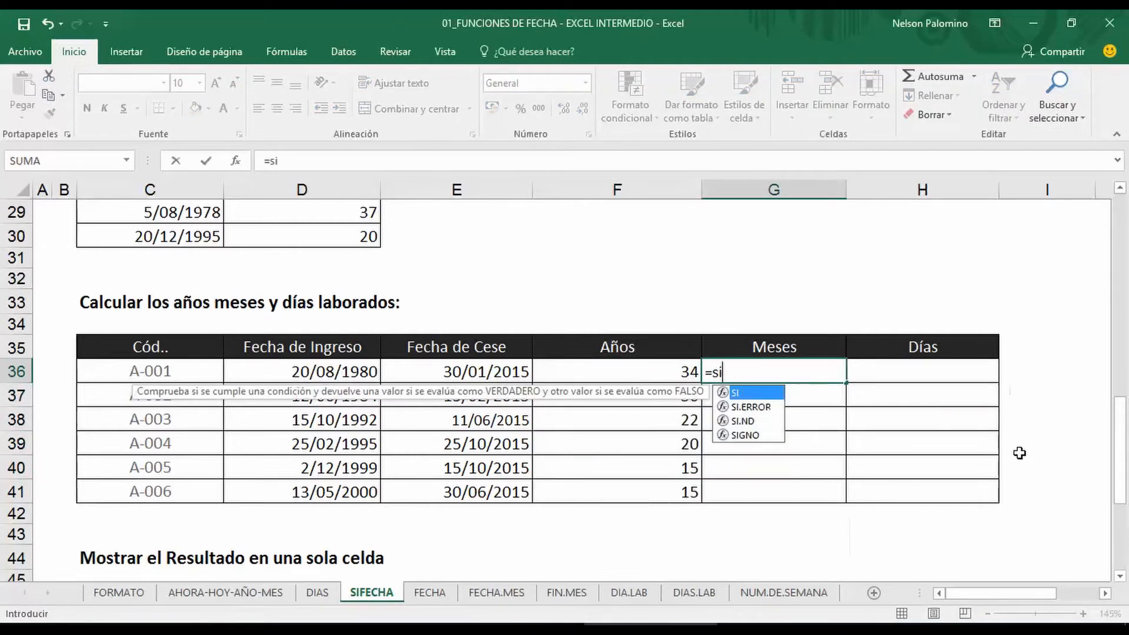
{"action": "type", "text": "fecha"}
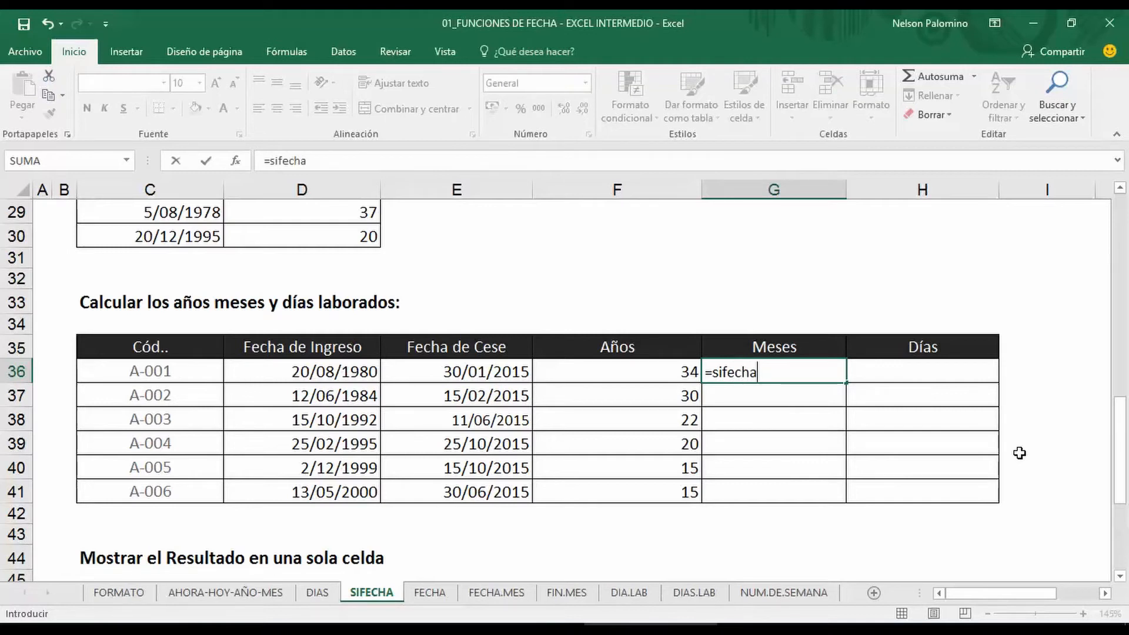
{"action": "type", "text": "("}
{"action": "left_click", "coordinate": [274, 372]}
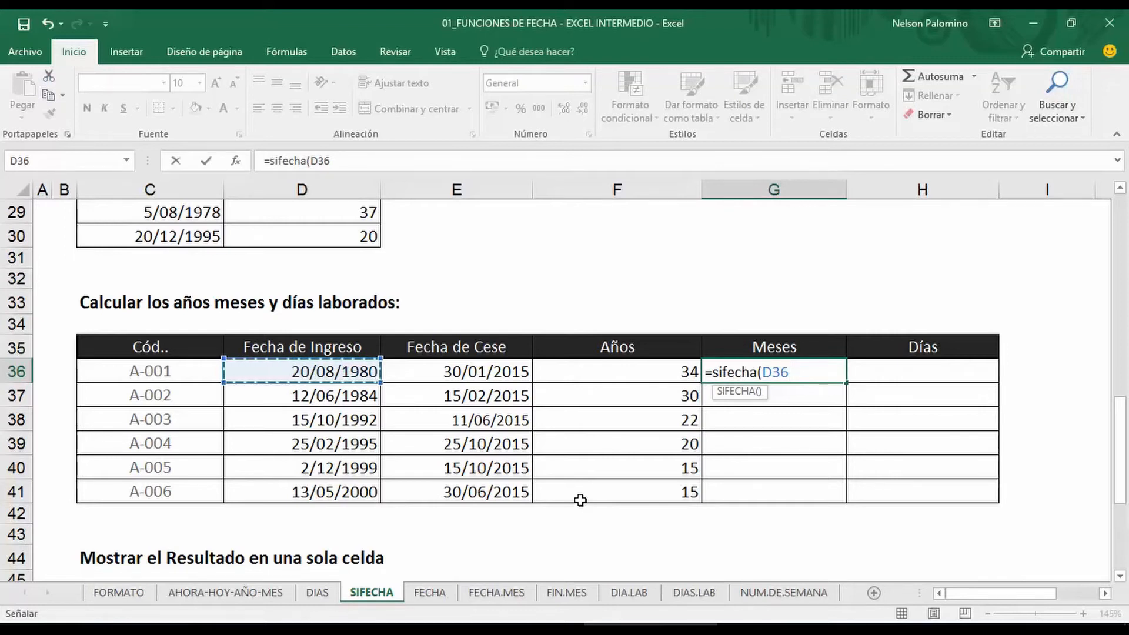
{"action": "type", "text": ","}
{"action": "left_click", "coordinate": [508, 375]}
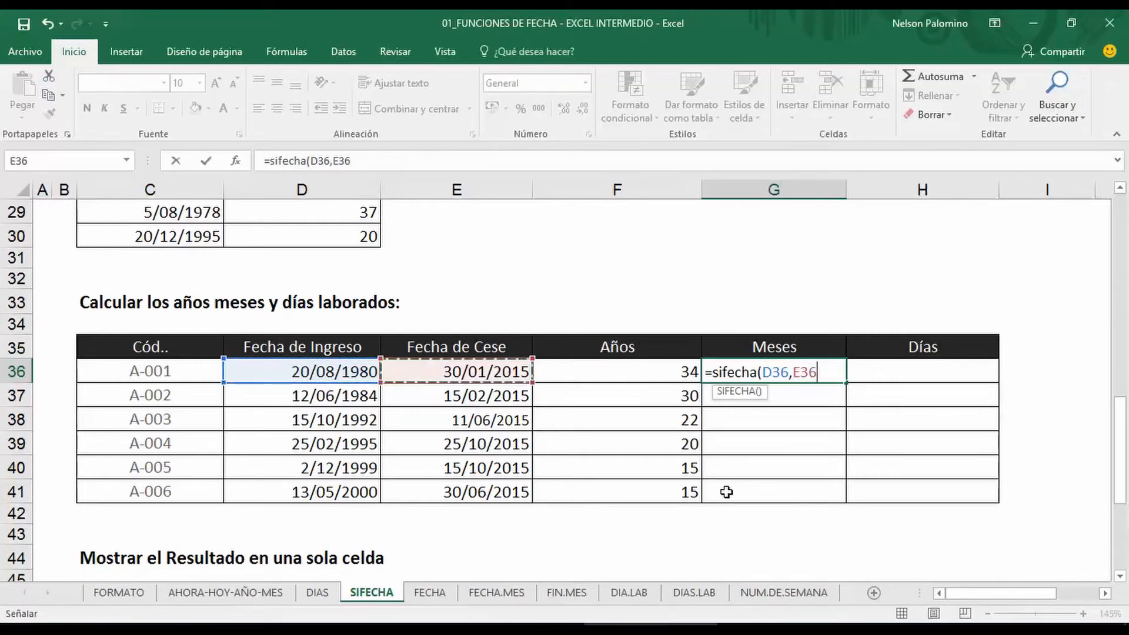
{"action": "type", "text": ","}
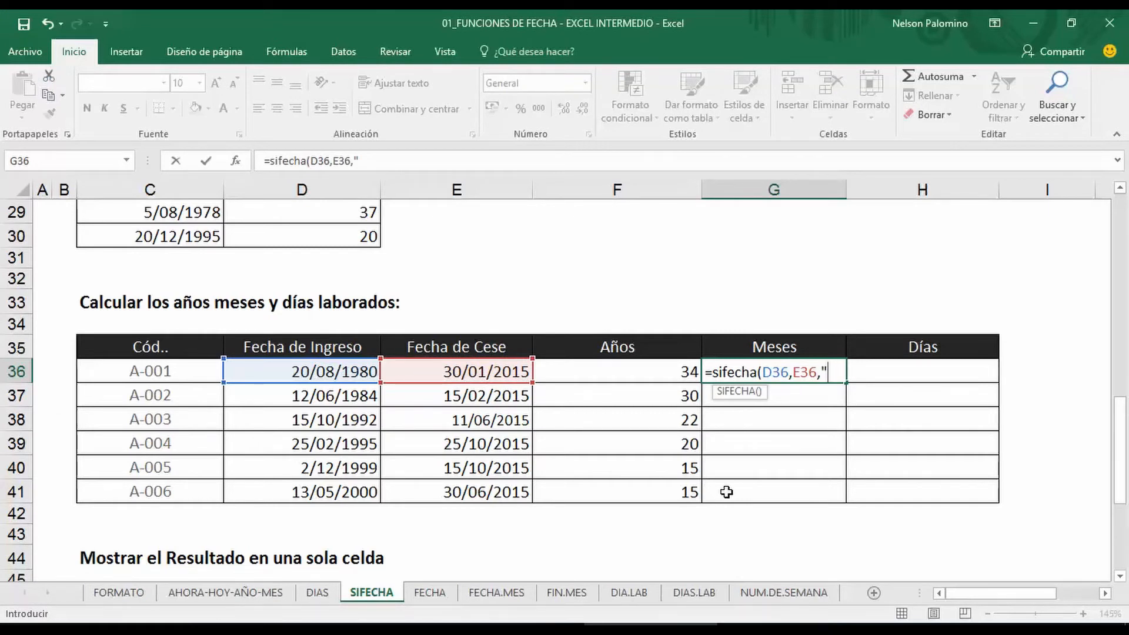
{"action": "type", "text": "\"ym"}
{"action": "key", "text": "Return"}
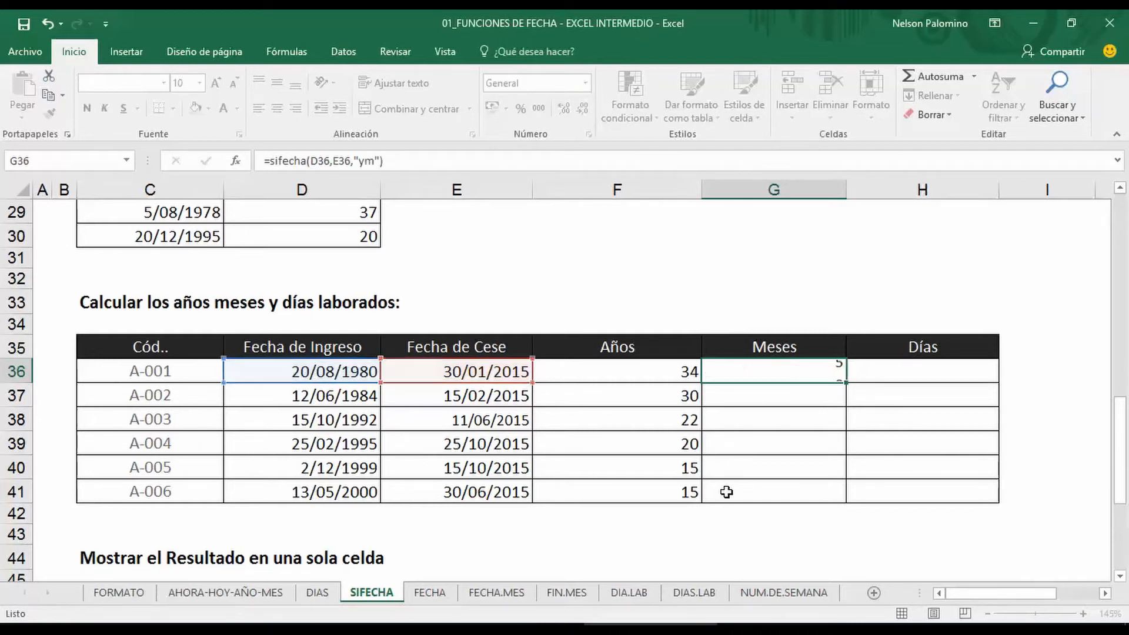
Review the entry and end dates in row 36 and fill the Meses formula from G36 down through G41.
{"action": "left_click", "coordinate": [810, 373]}
{"action": "left_click", "coordinate": [329, 369]}
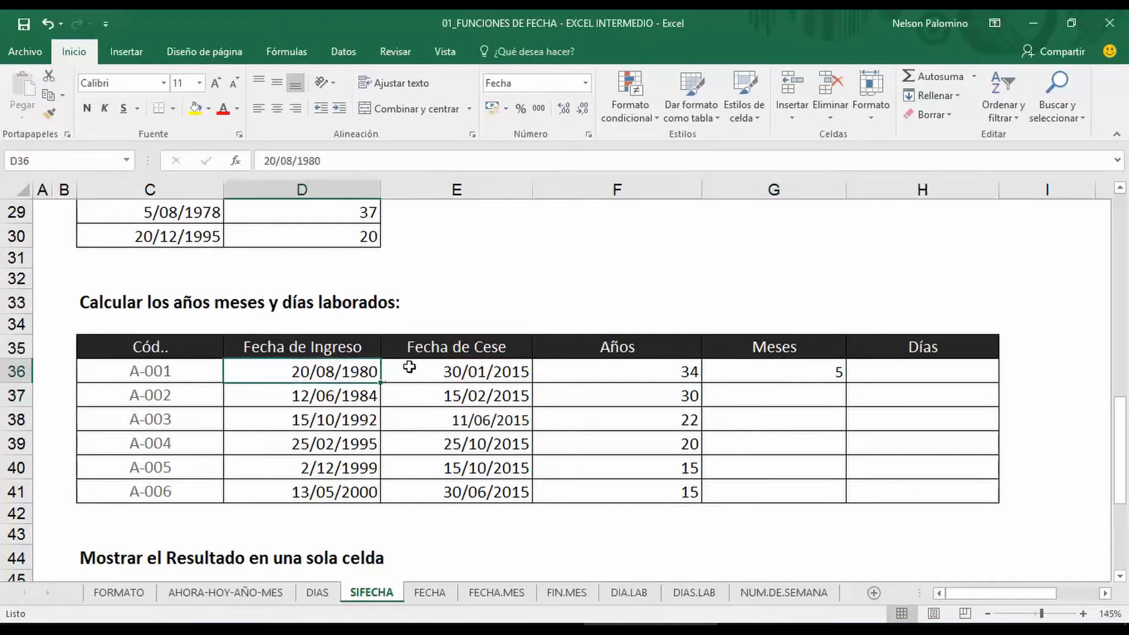
{"action": "left_click", "coordinate": [470, 367]}
{"action": "left_click", "coordinate": [813, 370]}
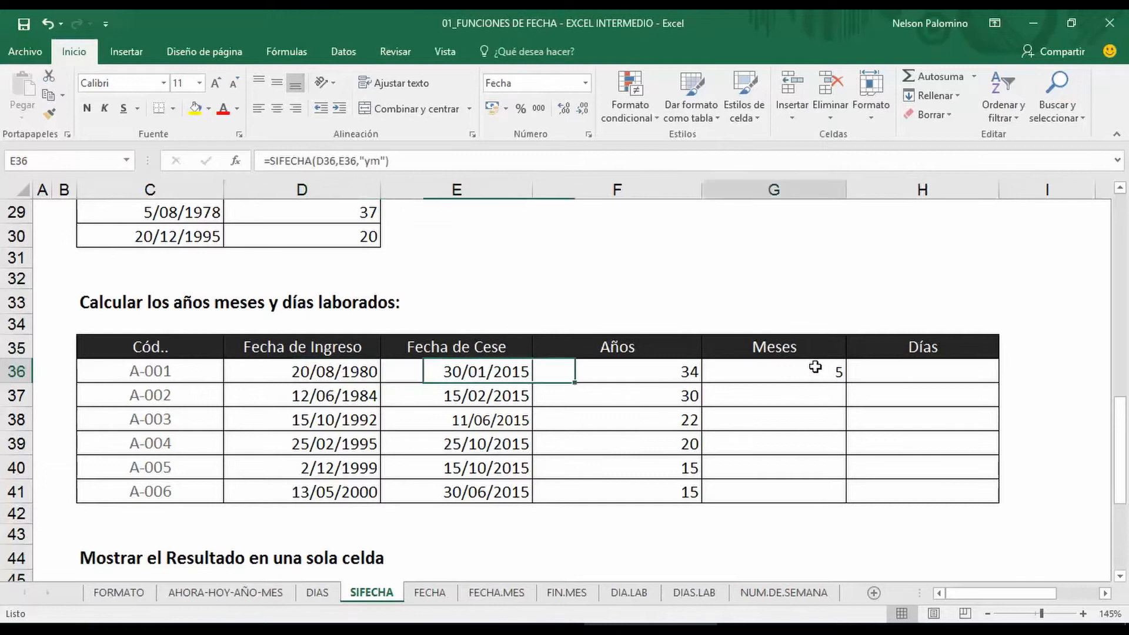
{"action": "double_click", "coordinate": [847, 384]}
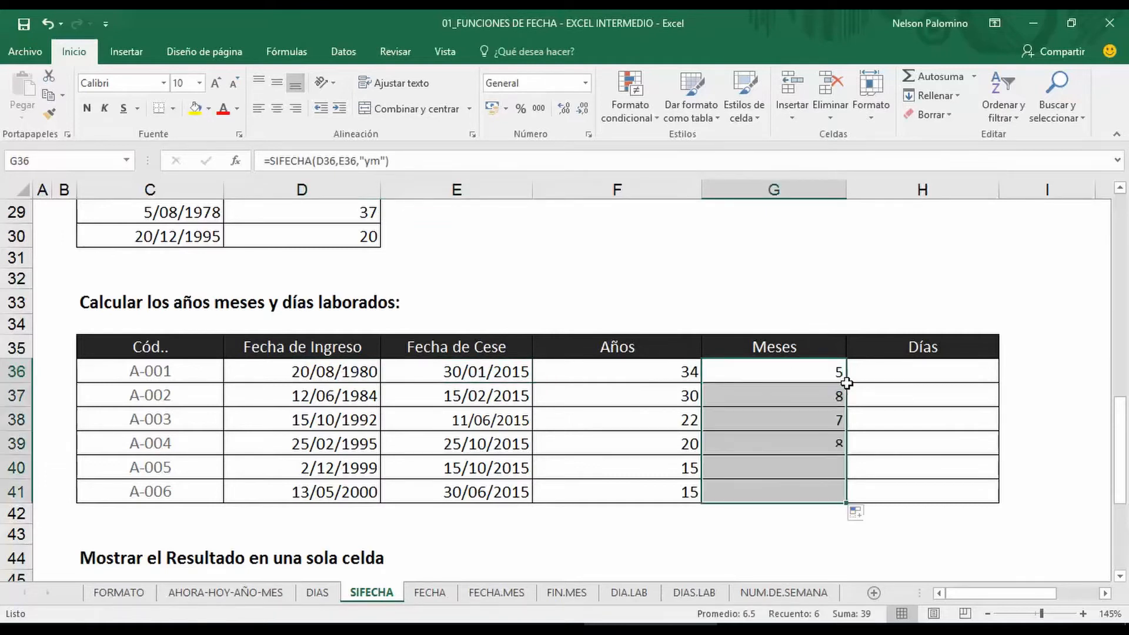
{"action": "left_click", "coordinate": [1103, 373]}
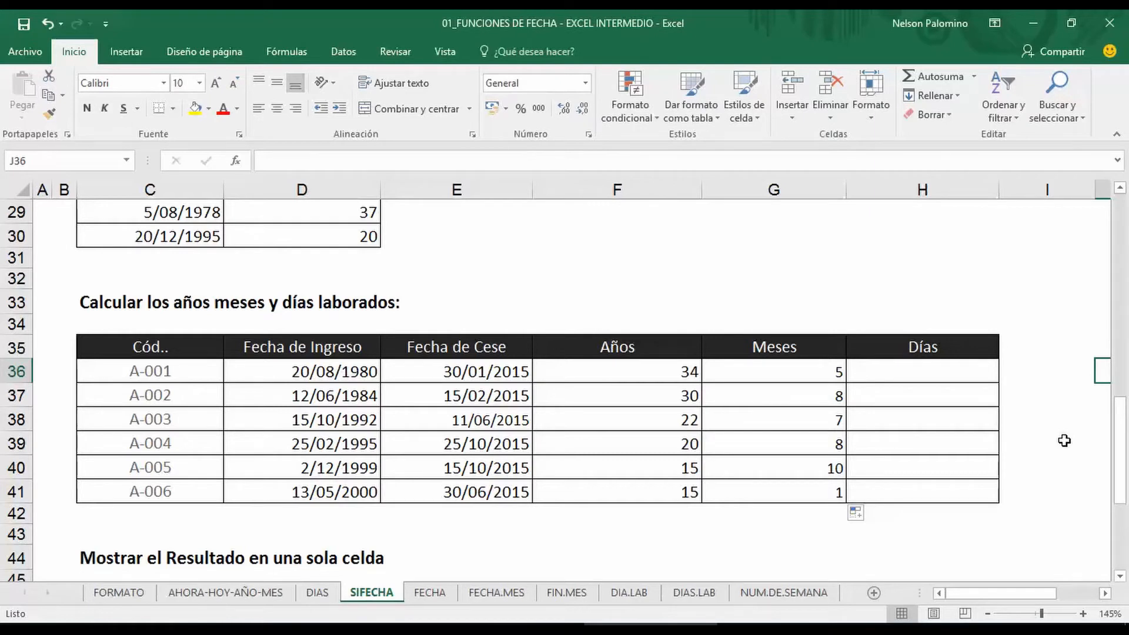
Start a SIFECHA formula in the Días cell H36 with the entry date D36 as its first argument.
{"action": "left_click", "coordinate": [919, 371]}
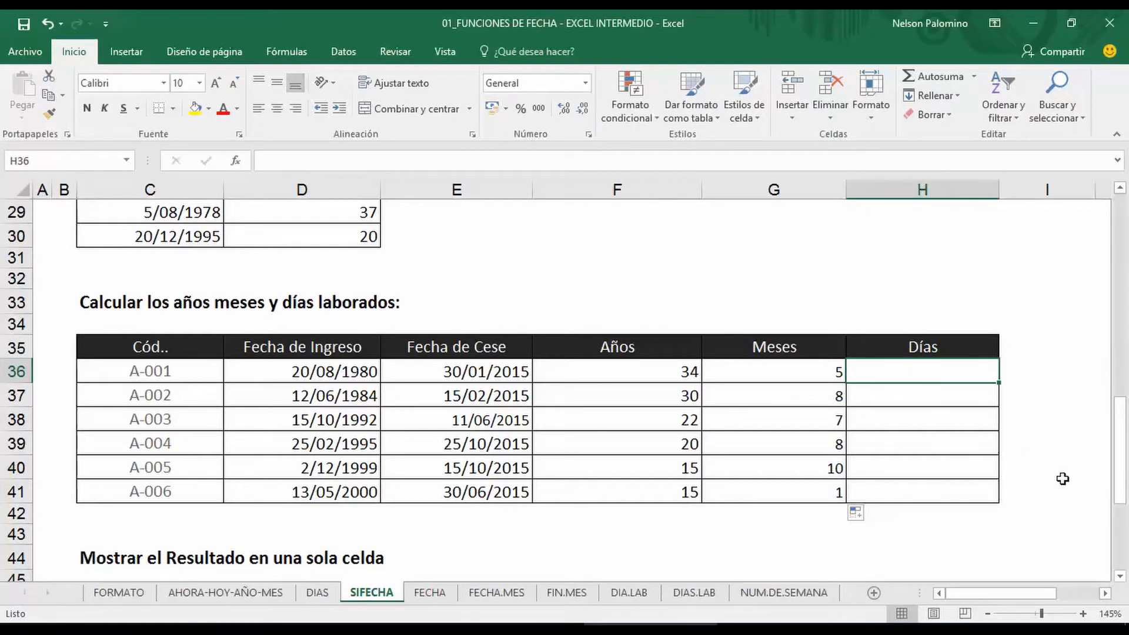
{"action": "type", "text": "="}
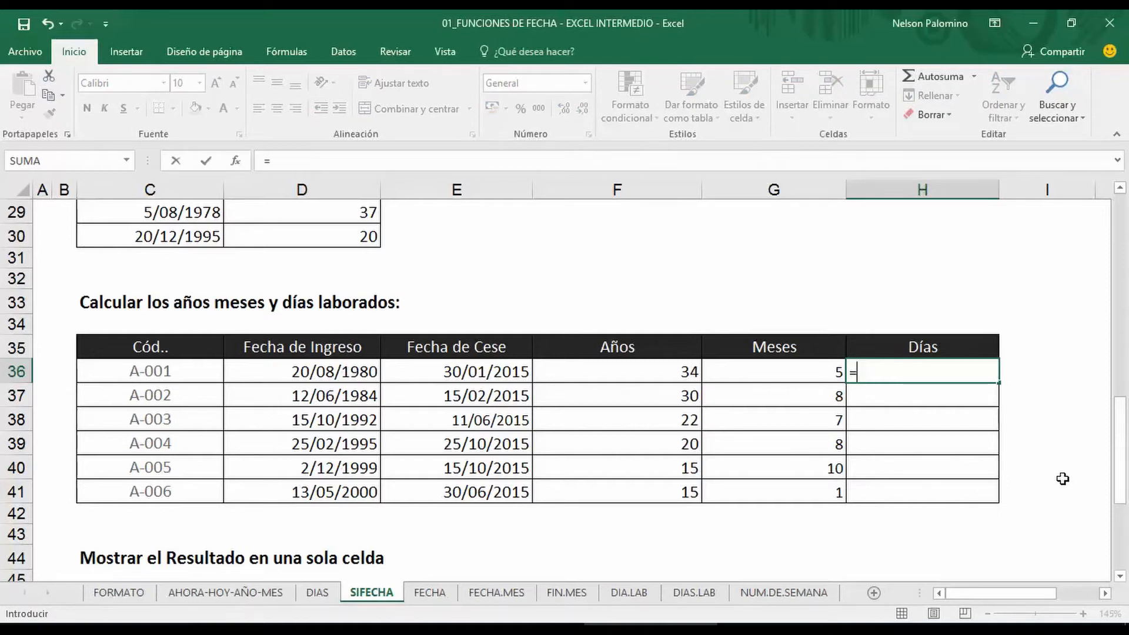
{"action": "type", "text": "sifecha"}
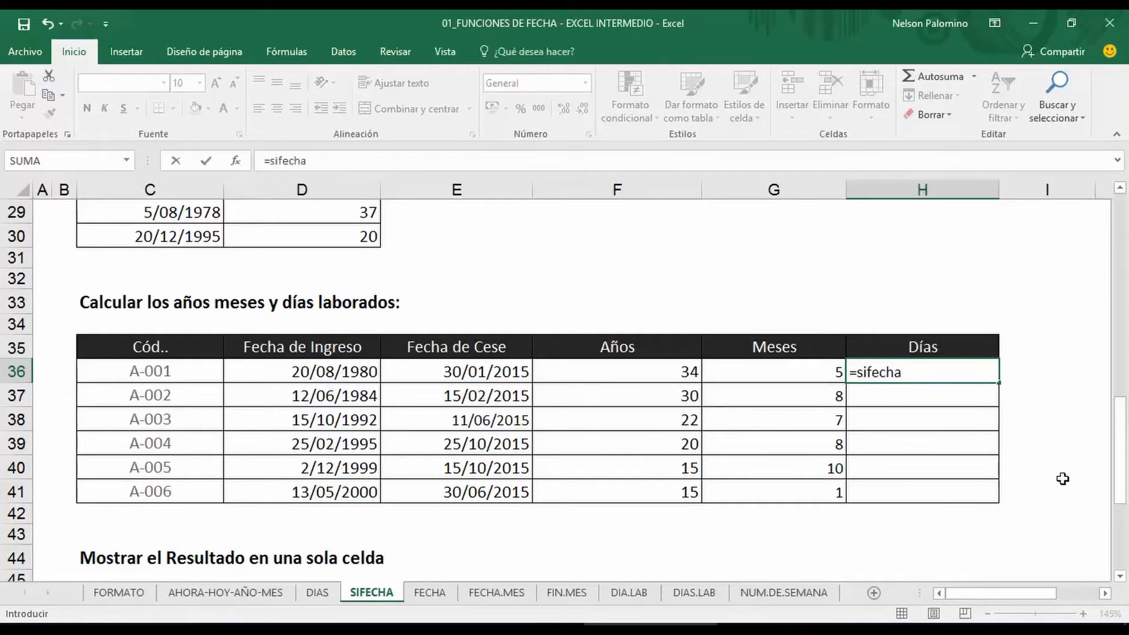
{"action": "type", "text": "("}
{"action": "left_click", "coordinate": [370, 378]}
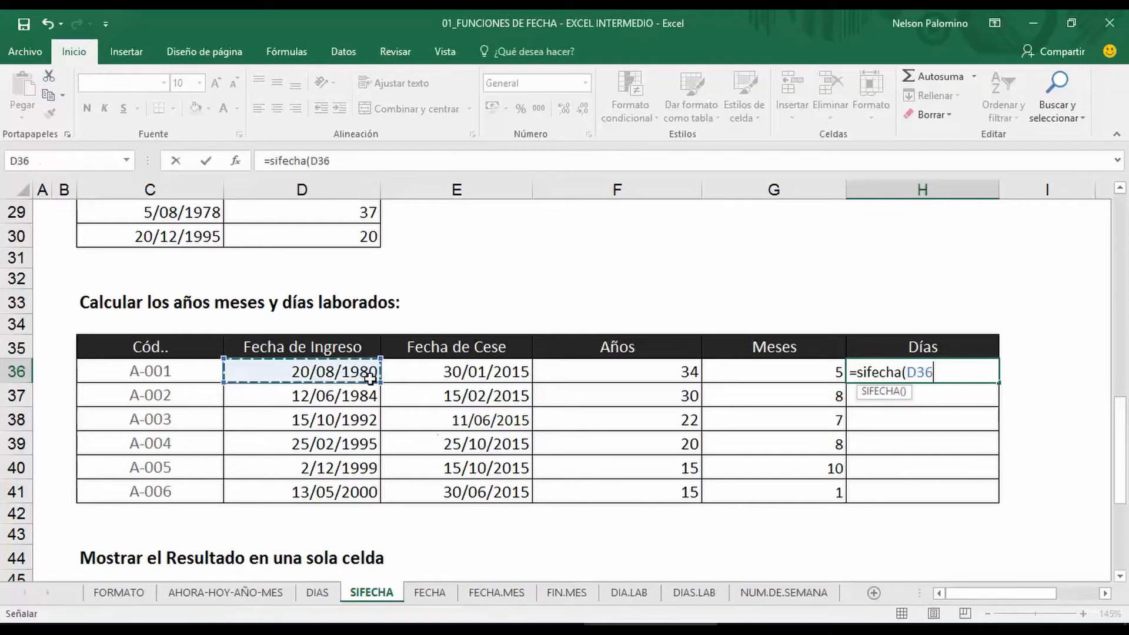
Complete the Días formula for A-001 in H36 as =SIFECHA(D36,E36,"md").
{"action": "type", "text": ","}
{"action": "left_click", "coordinate": [455, 377]}
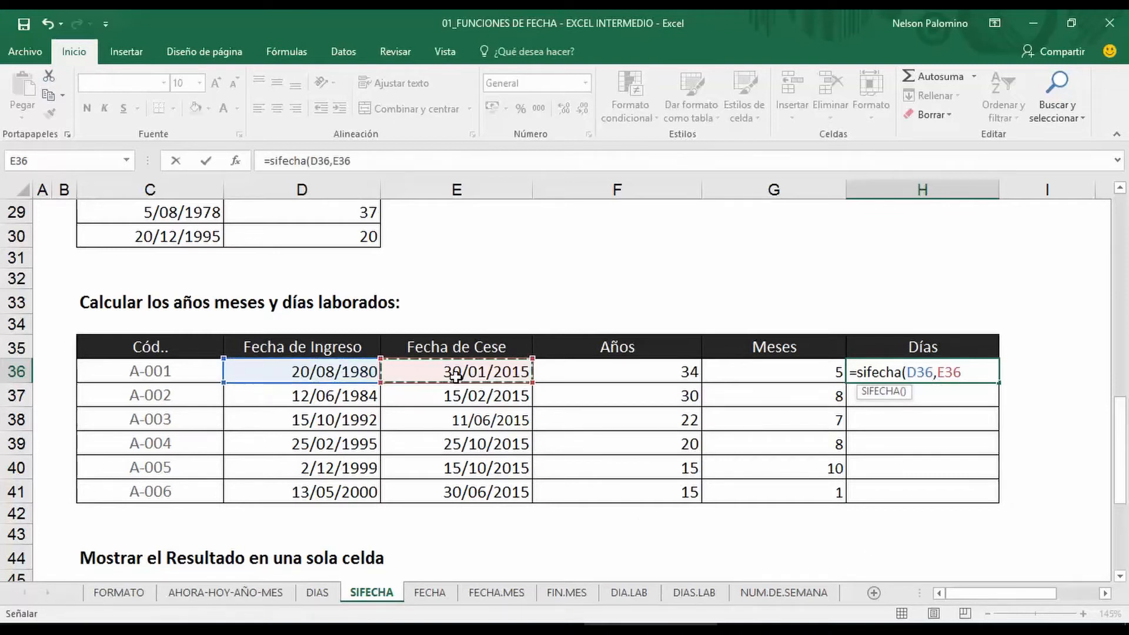
{"action": "type", "text": ",\""}
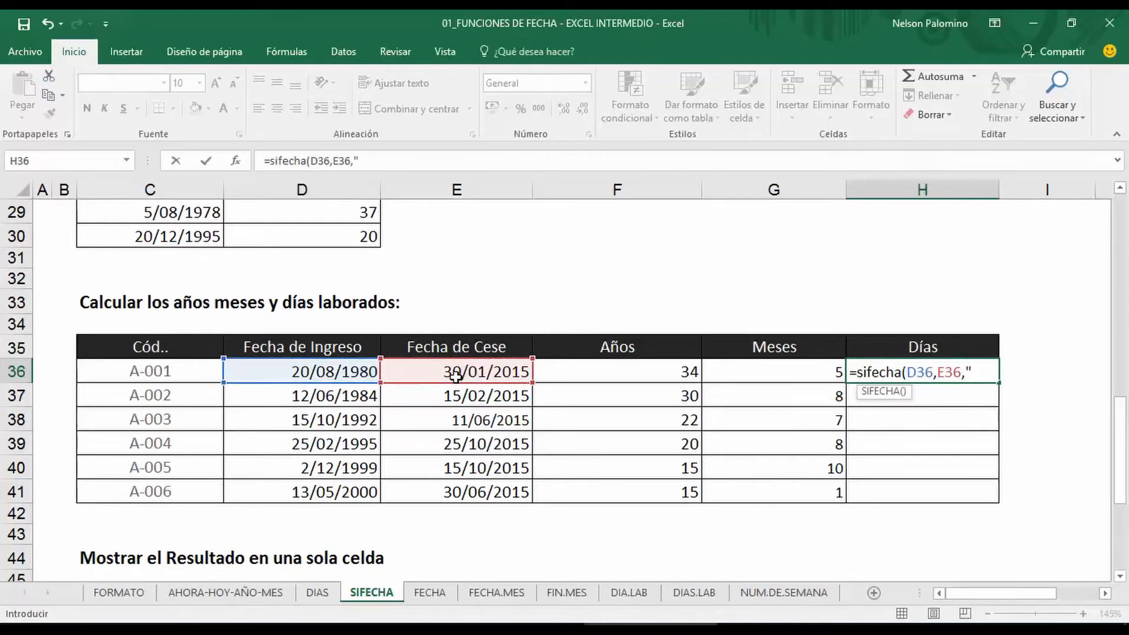
{"action": "type", "text": "md\")"}
{"action": "key", "text": "Return"}
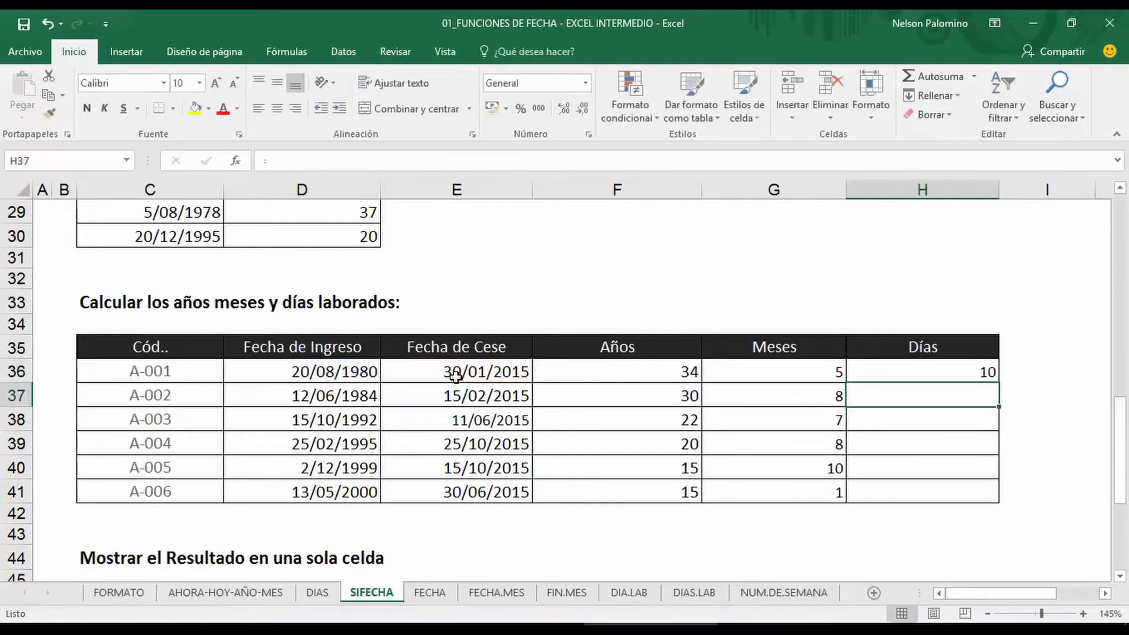
Fill the Días formula from H36 down to H41 for the remaining employee codes.
{"action": "left_click", "coordinate": [956, 375]}
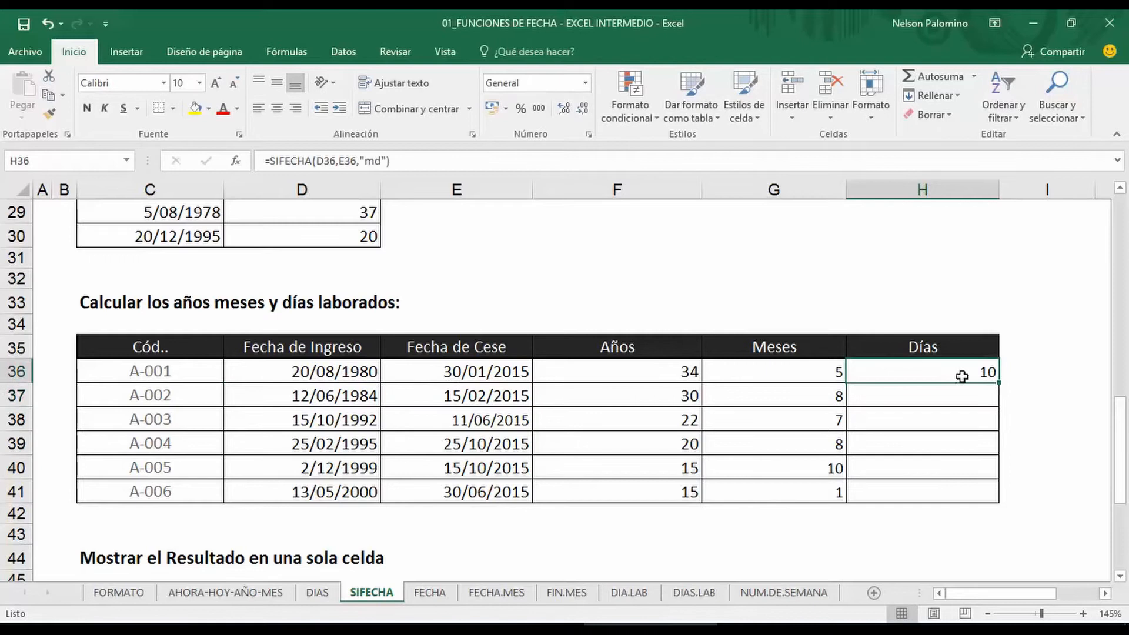
{"action": "double_click", "coordinate": [1000, 384]}
{"action": "left_click", "coordinate": [1039, 380]}
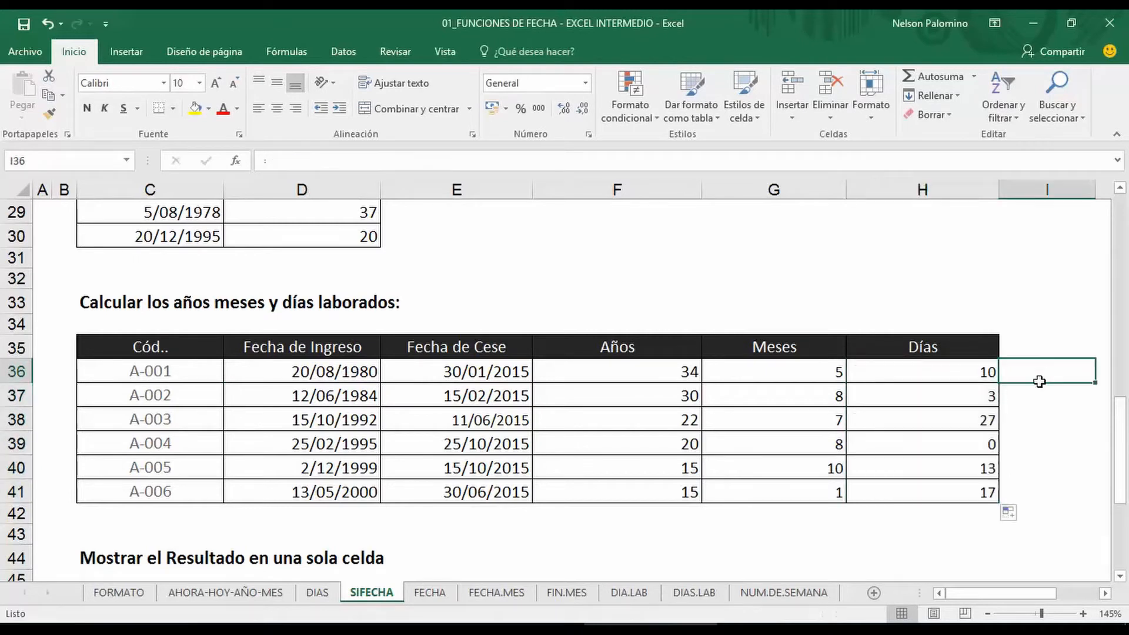
Examine A-001's years, months and days results against its Fecha de Ingreso and Fecha de Cese.
{"action": "left_click", "coordinate": [924, 373]}
{"action": "left_click", "coordinate": [688, 370]}
{"action": "left_click", "coordinate": [758, 375]}
{"action": "left_click", "coordinate": [925, 369]}
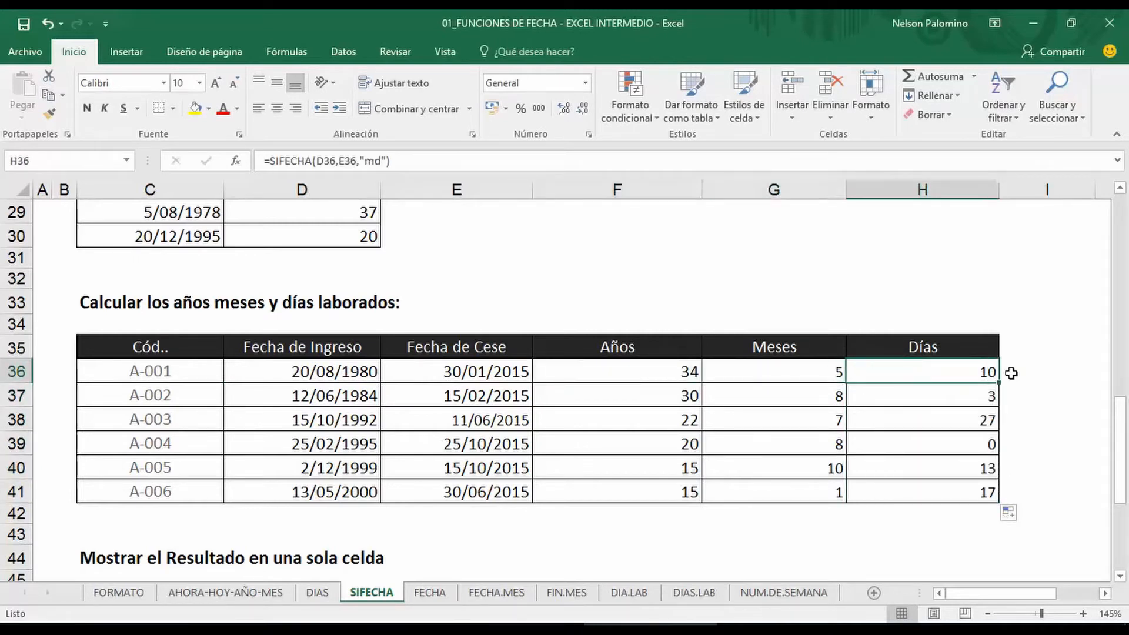
{"action": "mouse_move", "coordinate": [287, 355]}
{"action": "left_mouse_down"}
{"action": "mouse_move", "coordinate": [453, 389]}
{"action": "mouse_move", "coordinate": [528, 388]}
{"action": "left_mouse_up"}
{"action": "left_click_drag", "start_coordinate": [560, 261], "coordinate": [503, 341]}
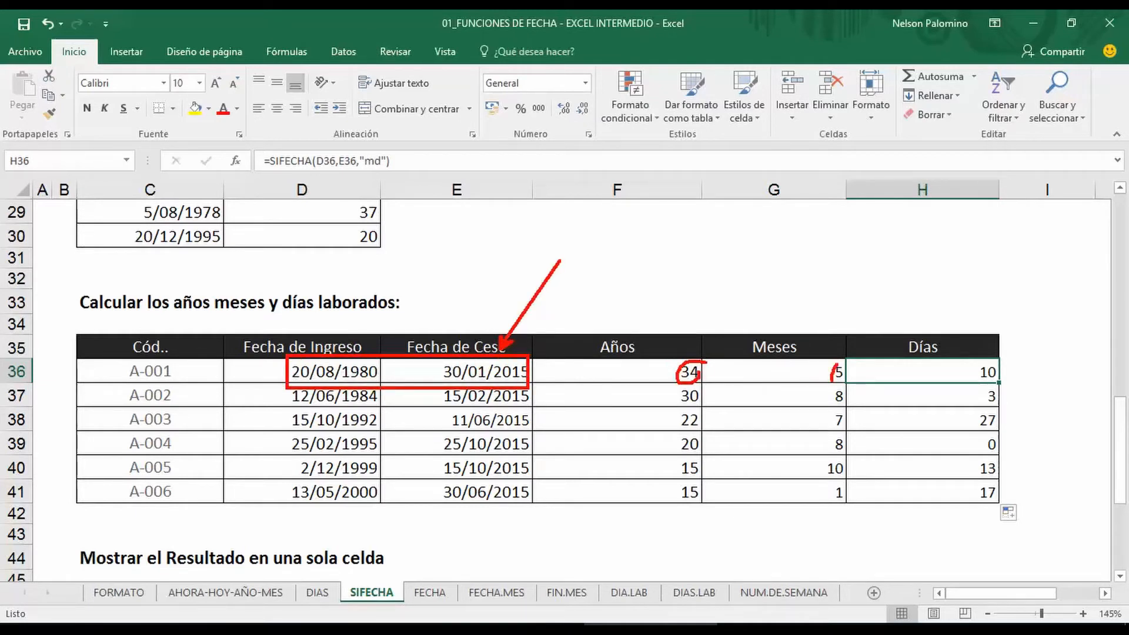
{"action": "left_click_drag", "start_coordinate": [999, 357], "coordinate": [1007, 370]}
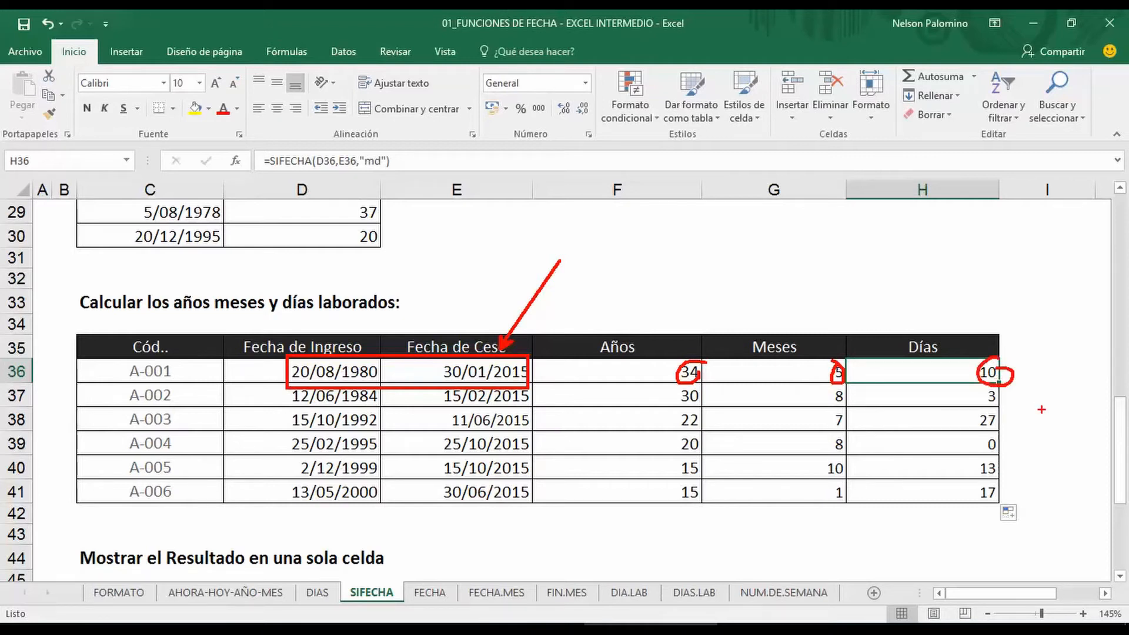
{"action": "key", "text": "Escape"}
{"action": "left_click", "coordinate": [788, 298]}
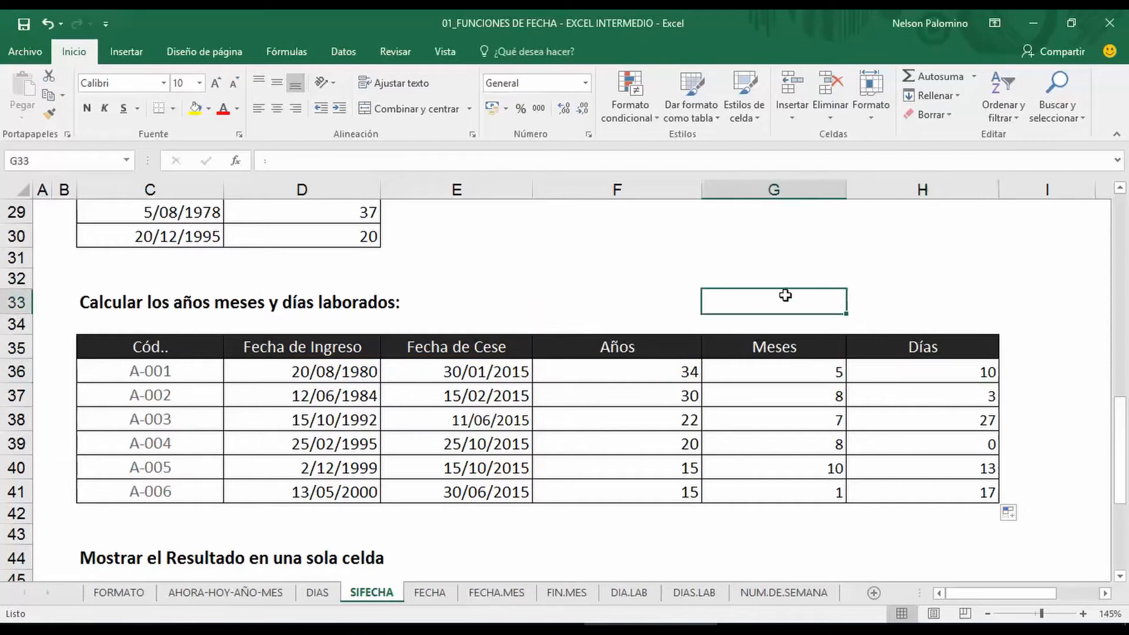
Select A-001's cell under Años, meses y días in the single-cell results table and examine its two dates.
{"action": "scroll", "coordinate": [420, 361], "scroll_direction": "down", "scroll_amount": 4}
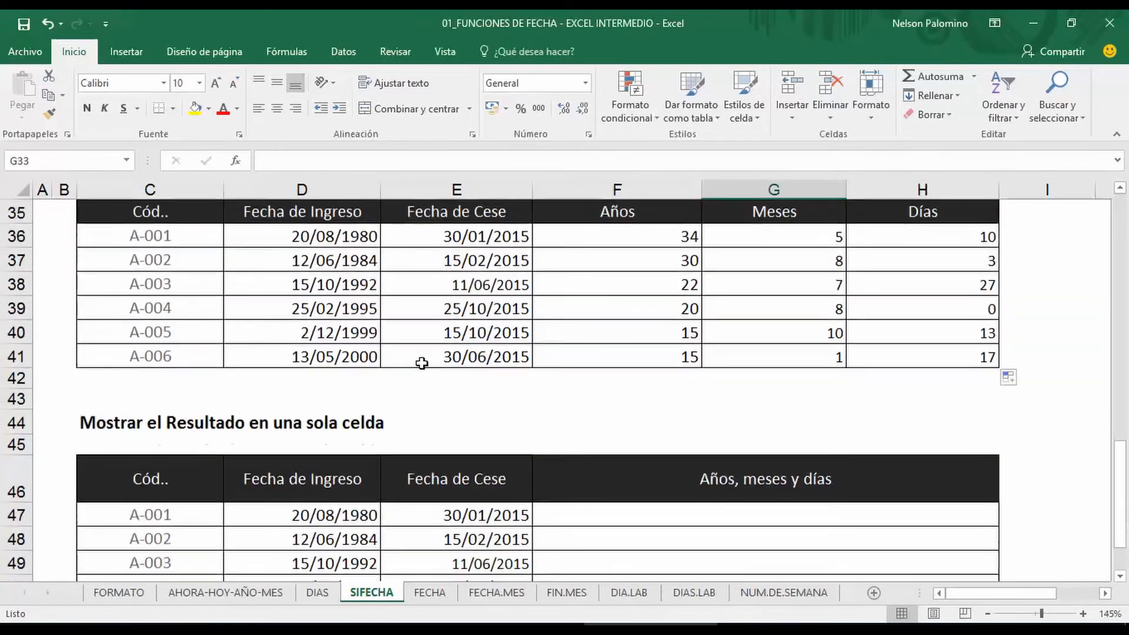
{"action": "scroll", "coordinate": [422, 363], "scroll_direction": "down", "scroll_amount": 1}
{"action": "scroll", "coordinate": [529, 361], "scroll_direction": "up", "scroll_amount": 1}
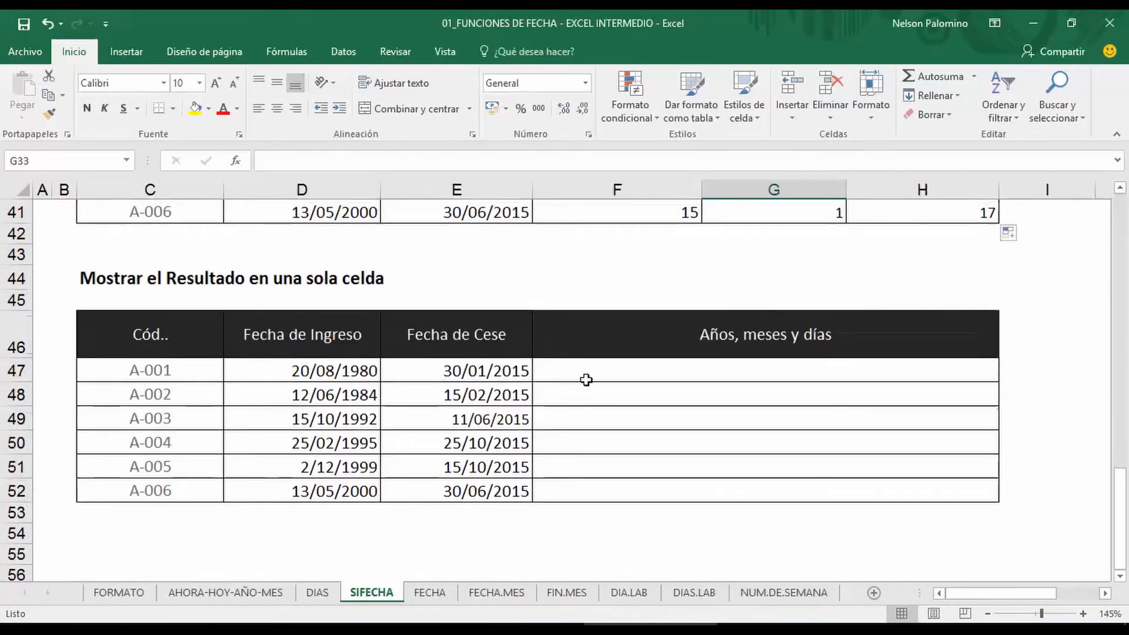
{"action": "left_click", "coordinate": [587, 379]}
{"action": "key", "text": "ctrl+2"}
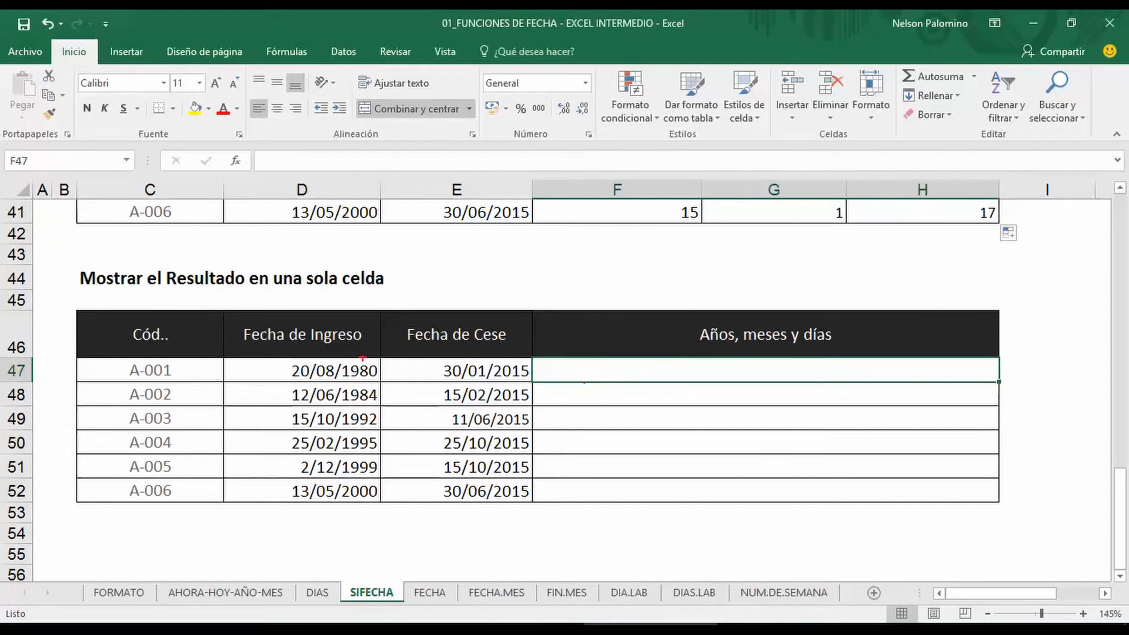
{"action": "mouse_move", "coordinate": [358, 356]}
{"action": "left_mouse_down"}
{"action": "mouse_move", "coordinate": [294, 361]}
{"action": "mouse_move", "coordinate": [324, 387]}
{"action": "mouse_move", "coordinate": [329, 354]}
{"action": "left_mouse_up"}
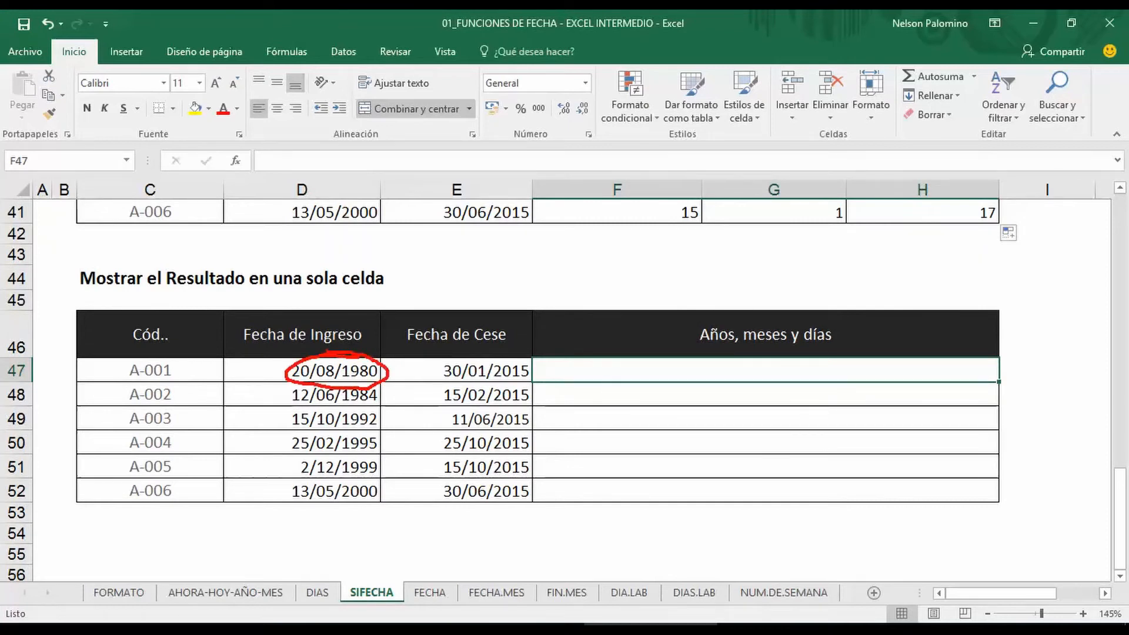
{"action": "mouse_move", "coordinate": [471, 351]}
{"action": "left_mouse_down"}
{"action": "mouse_move", "coordinate": [428, 374]}
{"action": "mouse_move", "coordinate": [496, 383]}
{"action": "mouse_move", "coordinate": [510, 357]}
{"action": "left_mouse_up"}
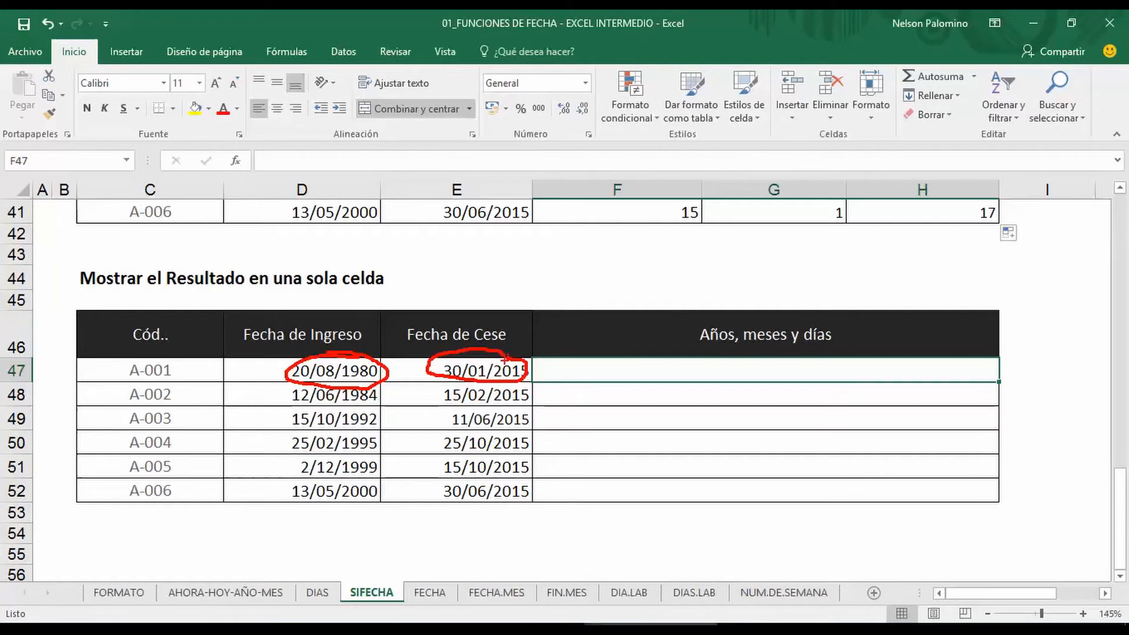
{"action": "key", "text": "Escape"}
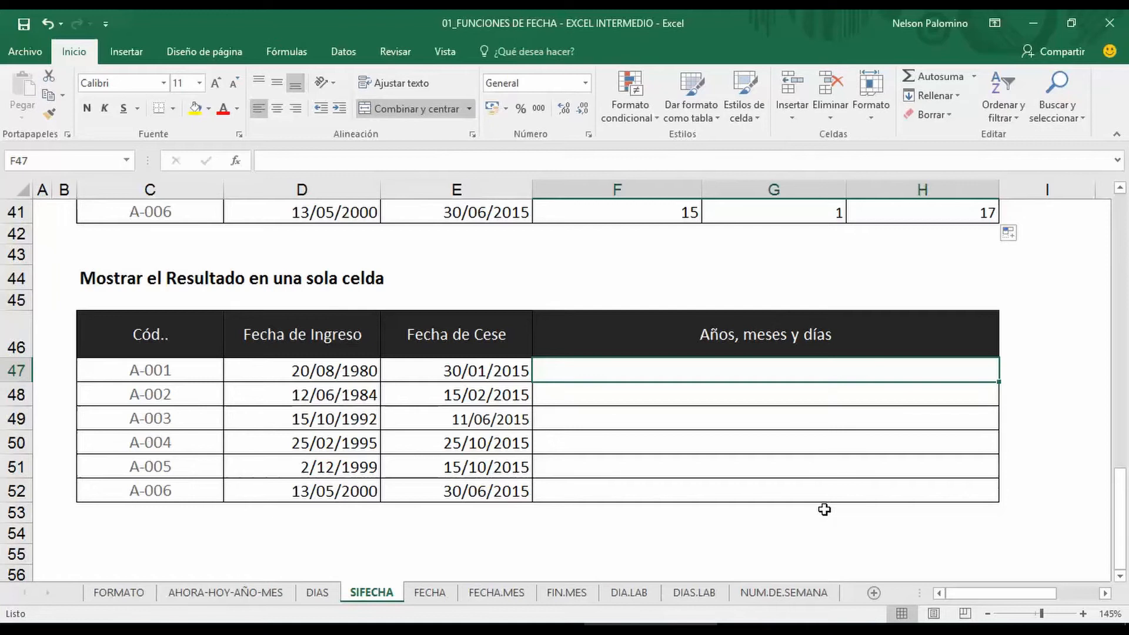
Enter =SIFECHA(D47,E47,"y") in F47 to calculate A-001's complete years worked.
{"action": "type", "text": "="}
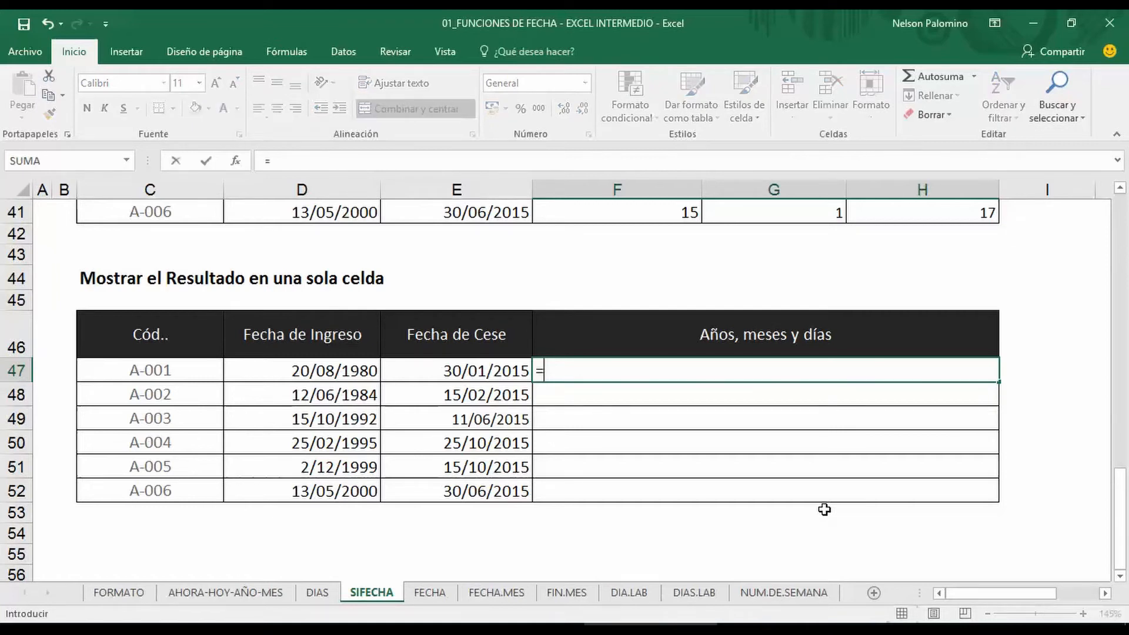
{"action": "type", "text": "sife"}
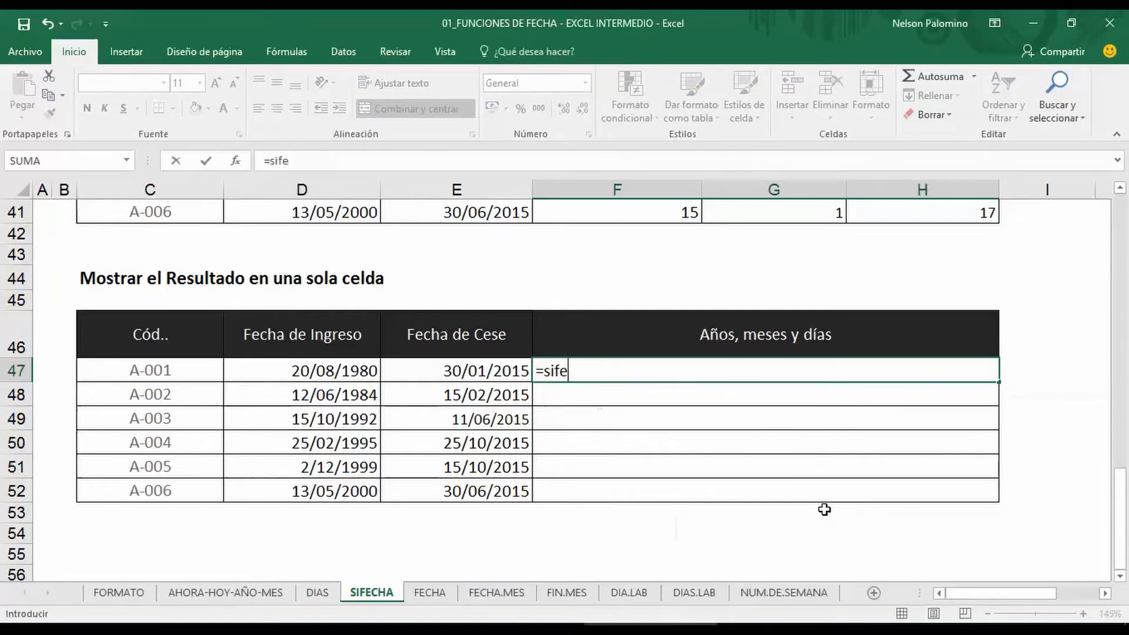
{"action": "type", "text": "cha("}
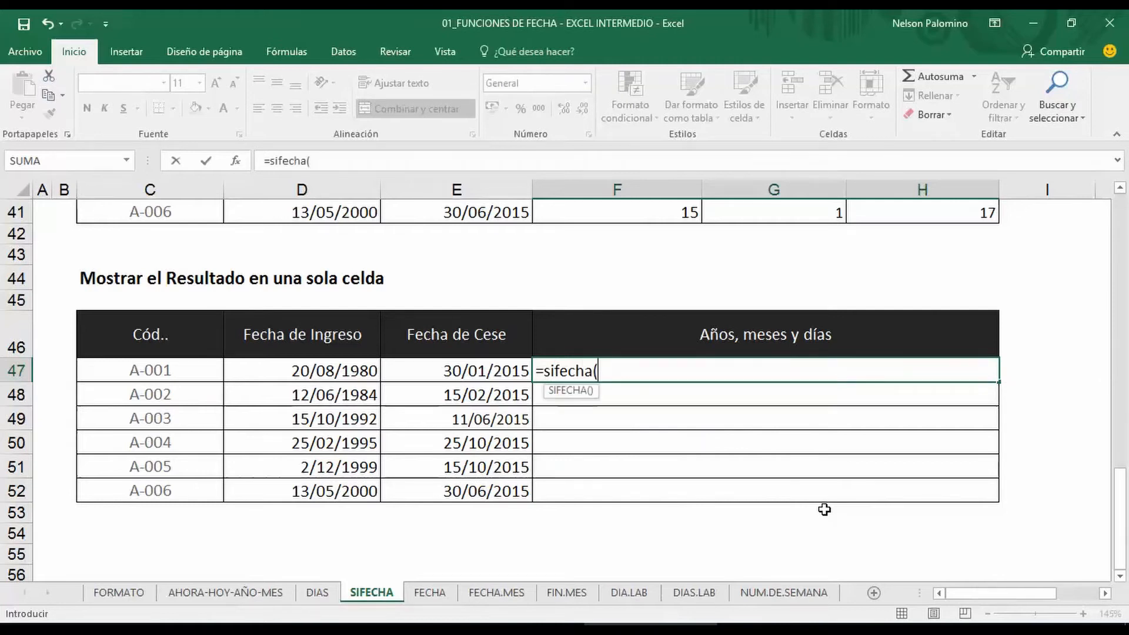
{"action": "left_click", "coordinate": [360, 370]}
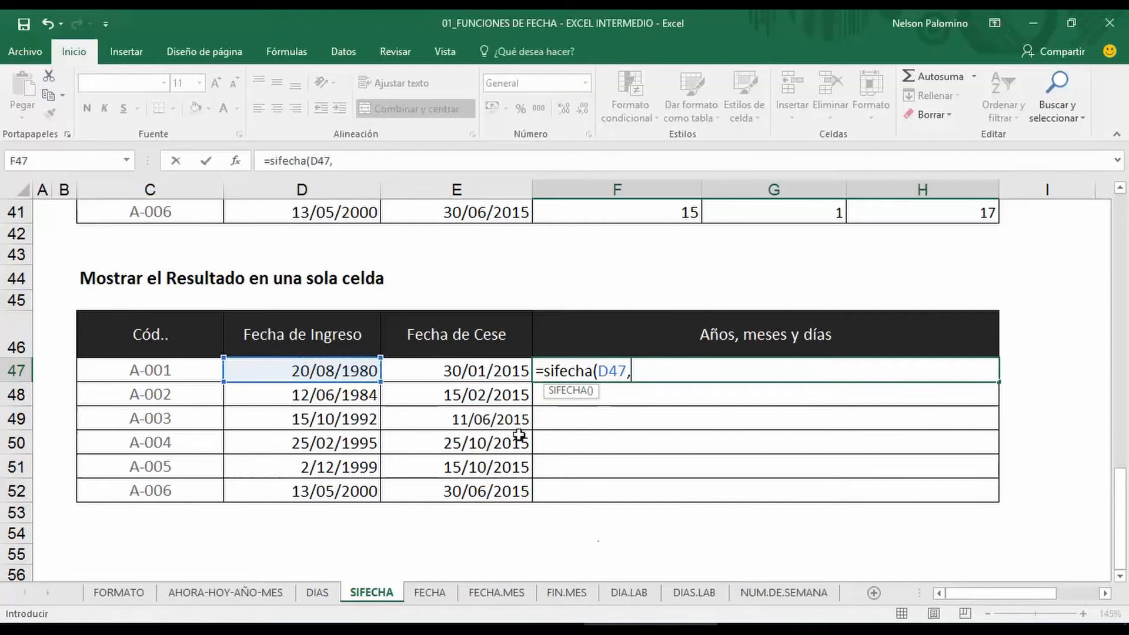
{"action": "type", "text": ","}
{"action": "left_click", "coordinate": [491, 374]}
{"action": "type", "text": ","}
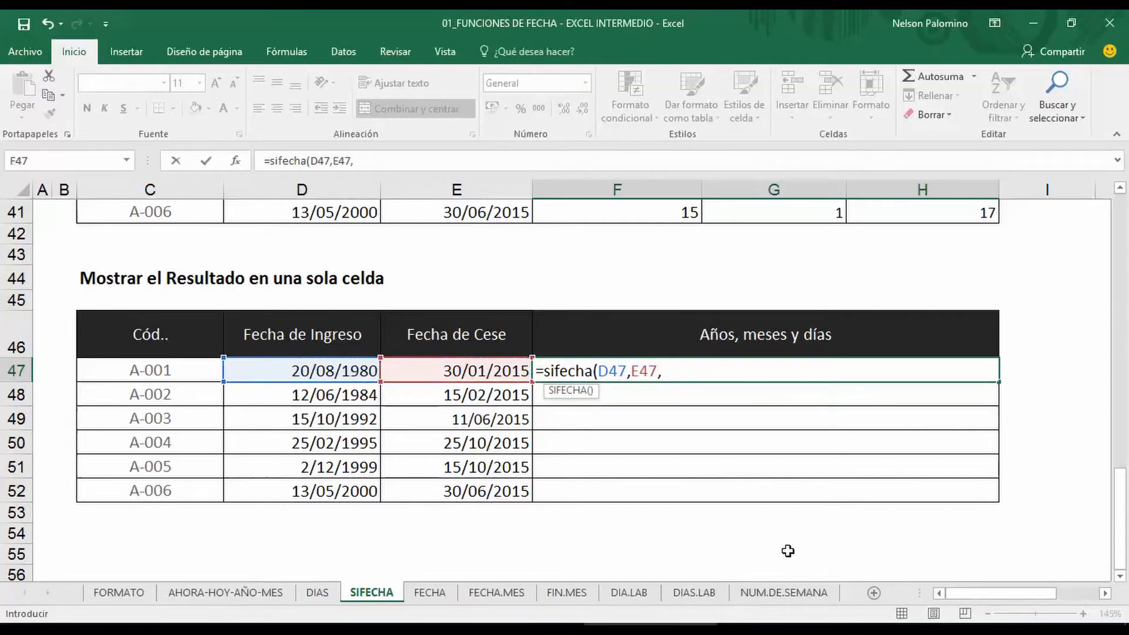
{"action": "type", "text": "\"y\""}
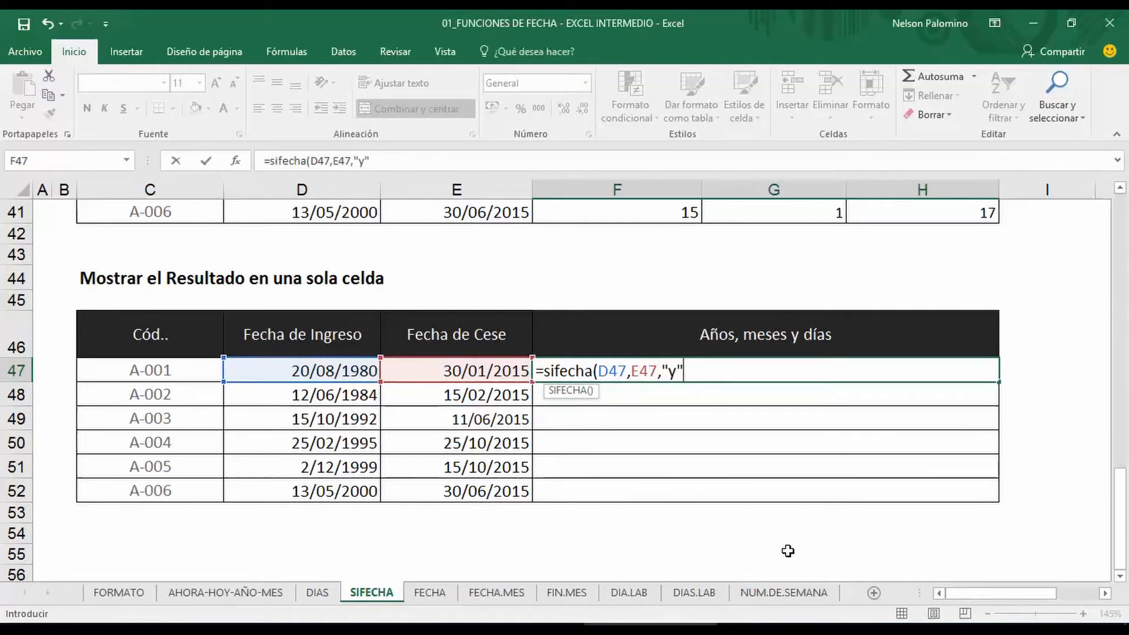
{"action": "type", "text": ")"}
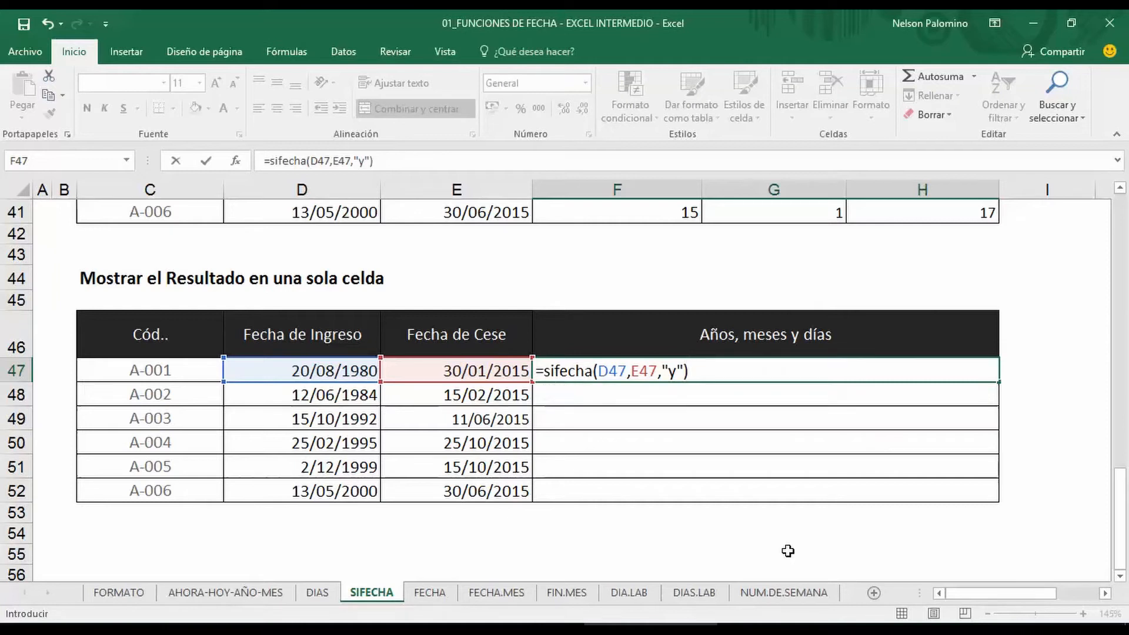
{"action": "key", "text": "ctrl+Return"}
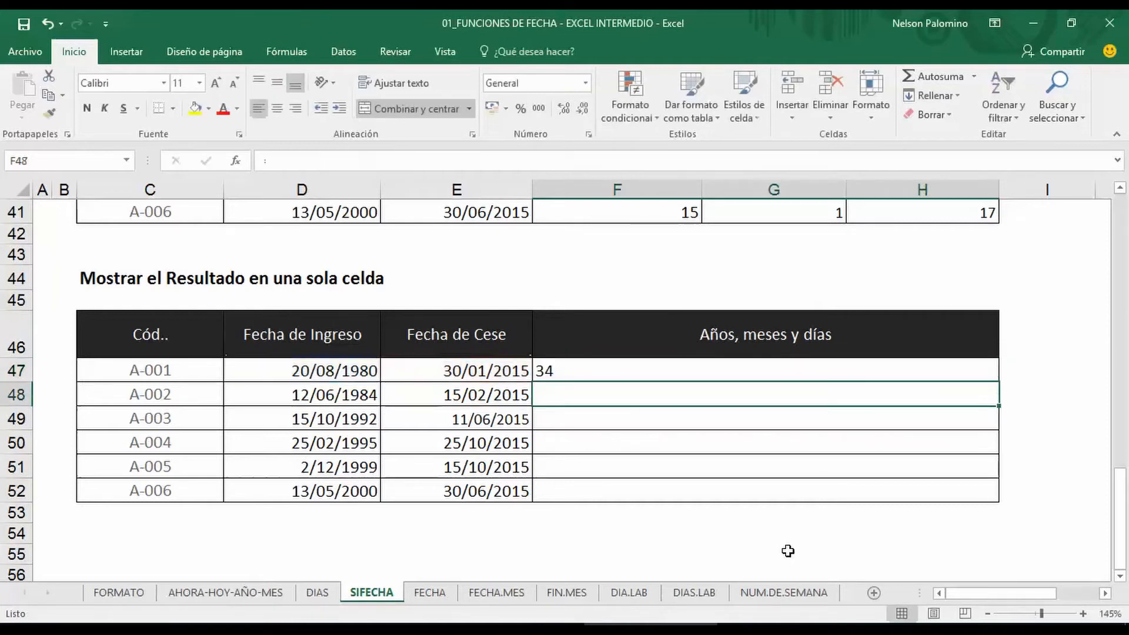
Append &" años" to the SIFECHA formula in F47 so the years carry a text label.
{"action": "double_click", "coordinate": [591, 363]}
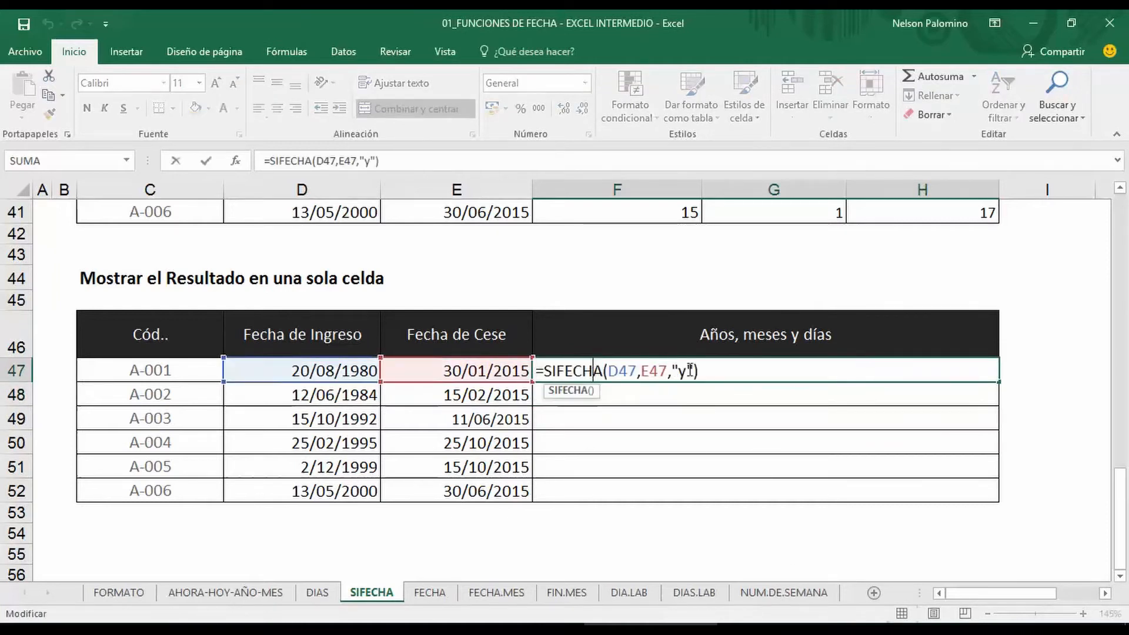
{"action": "left_click", "coordinate": [718, 372]}
{"action": "type", "text": "&"}
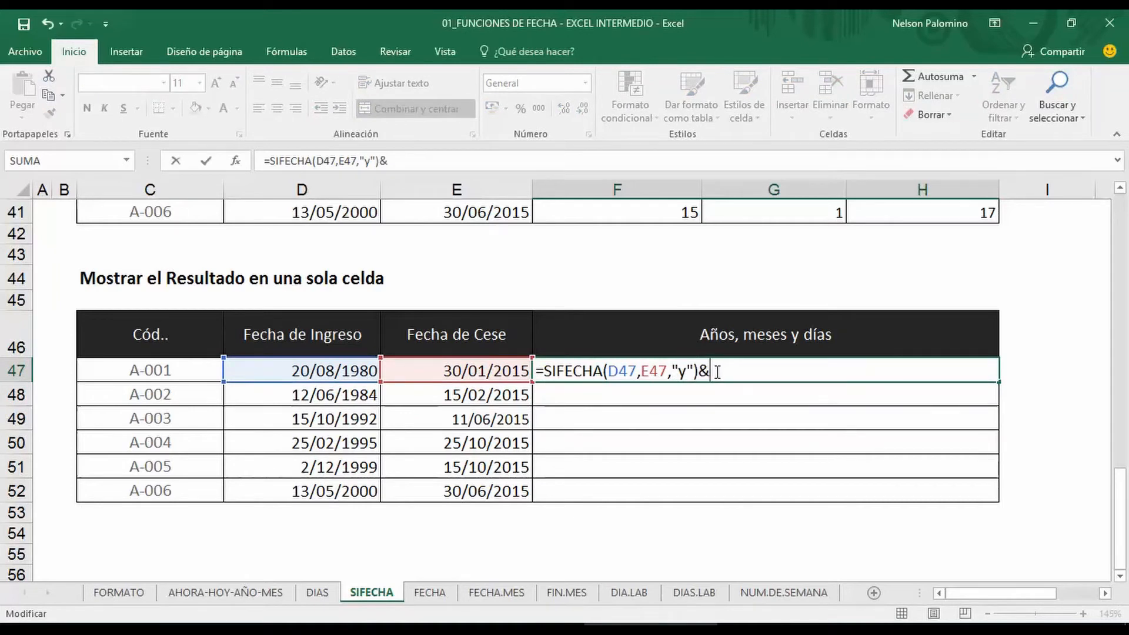
{"action": "type", "text": "\" años"}
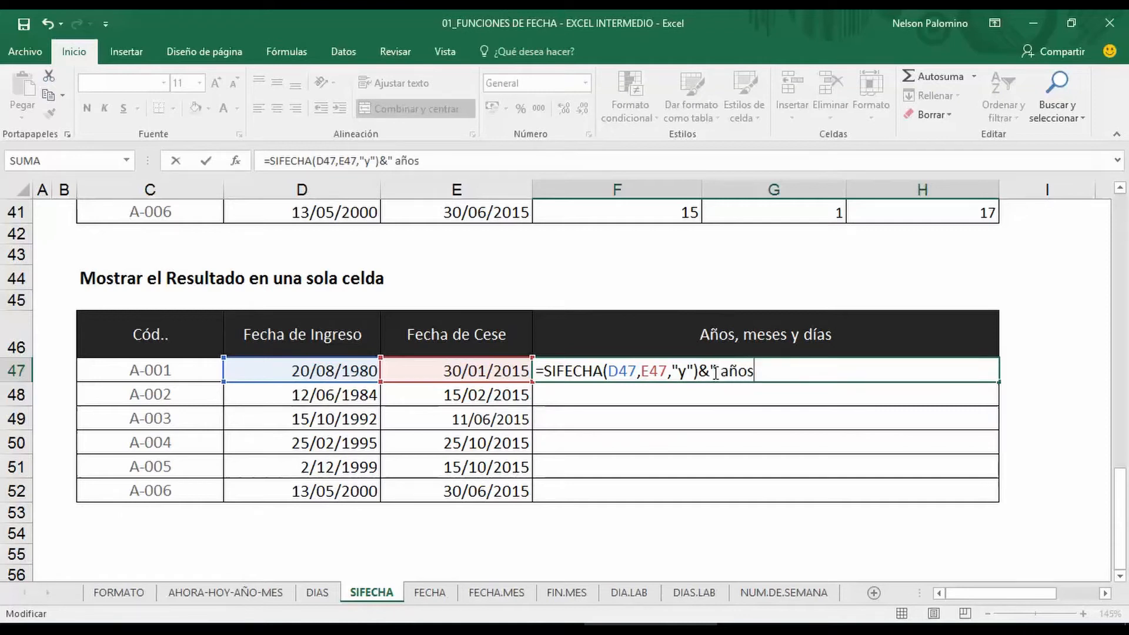
{"action": "type", "text": "\""}
{"action": "left_click_drag", "start_coordinate": [762, 372], "coordinate": [713, 372]}
{"action": "left_click", "coordinate": [767, 377]}
{"action": "key", "text": "Return"}
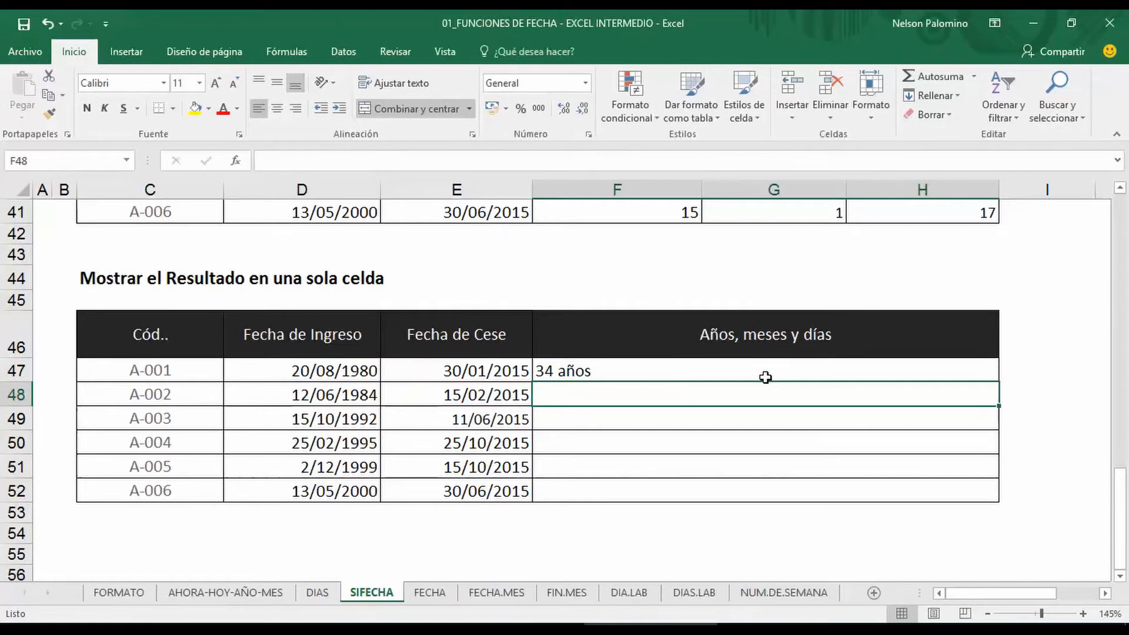
Add a comma after años inside the quoted label of F47's formula, leaving no trailing ampersand.
{"action": "double_click", "coordinate": [718, 374]}
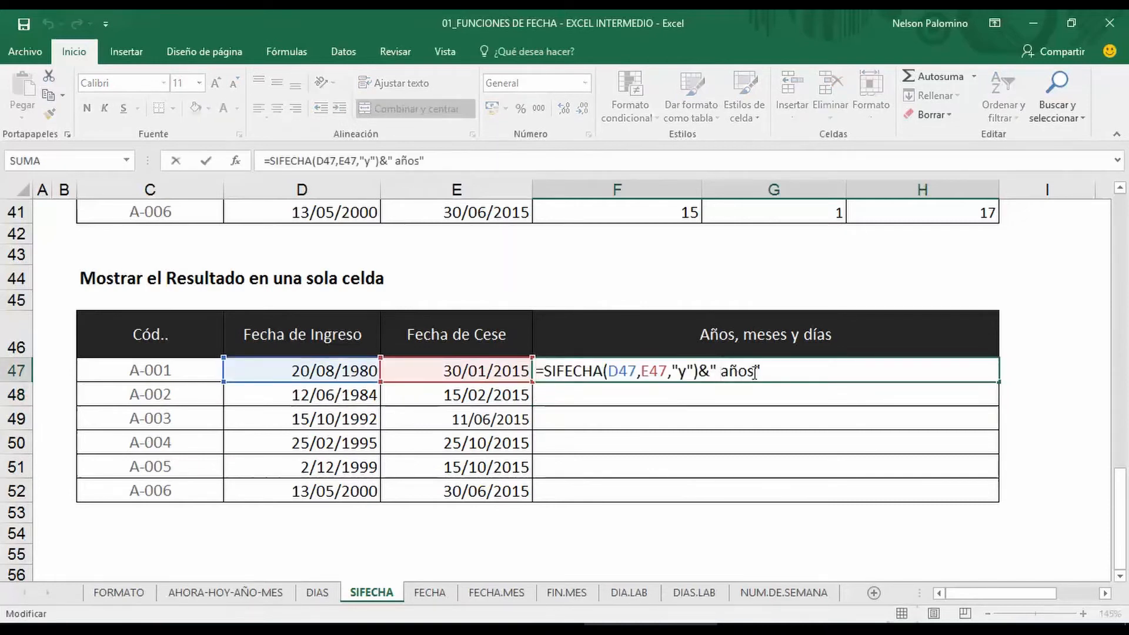
{"action": "type", "text": ",\"&"}
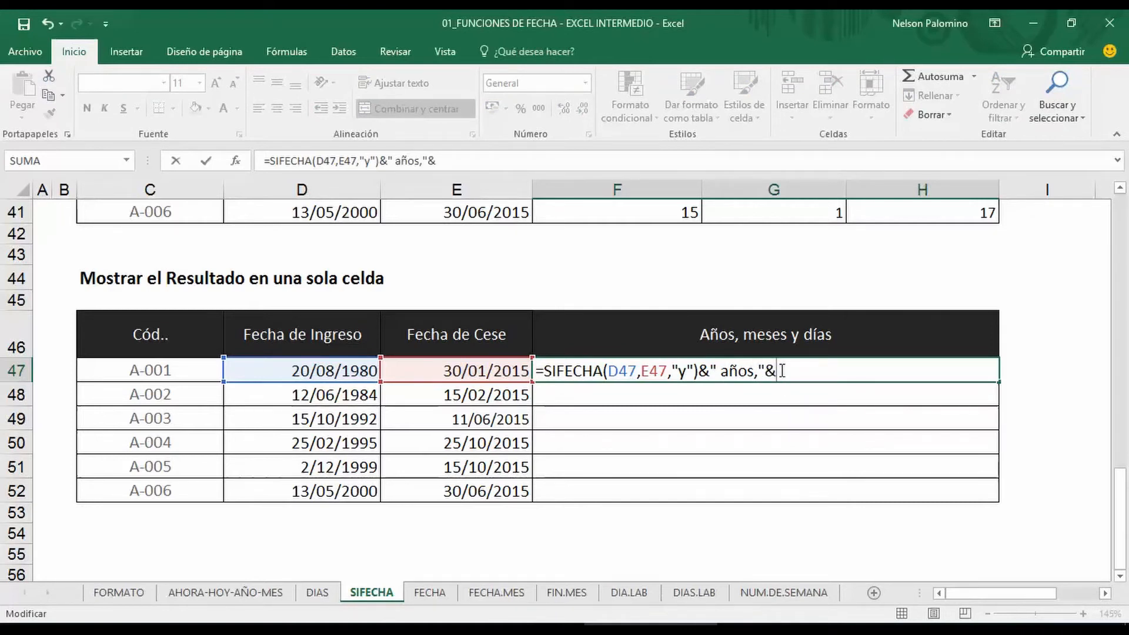
{"action": "key", "text": "Return"}
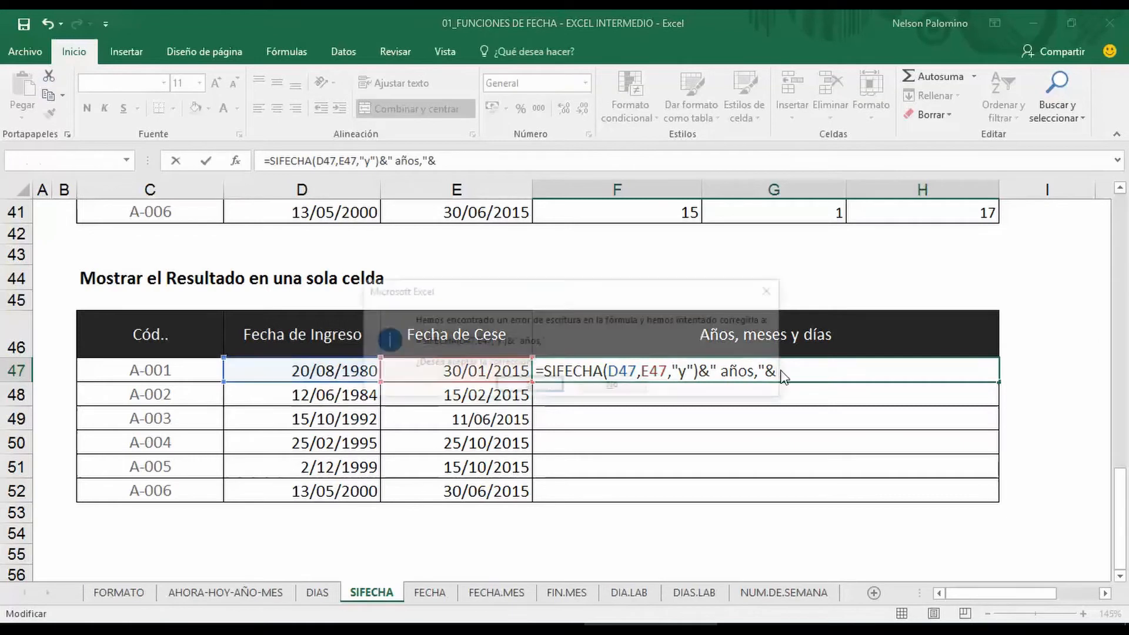
{"action": "key", "text": "Escape"}
{"action": "key", "text": "Escape"}
{"action": "left_click", "coordinate": [783, 372]}
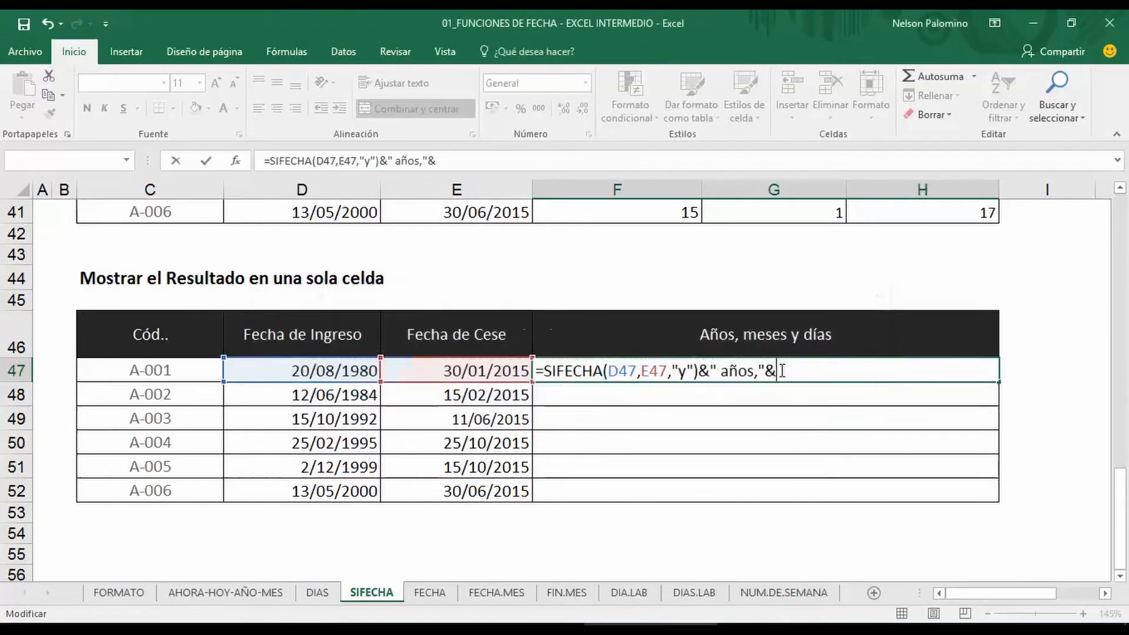
{"action": "key", "text": "BackSpace"}
{"action": "key", "text": "Return"}
Enter the note "alt + 38" in F44 as a reminder of the ampersand's character code.
{"action": "left_click", "coordinate": [659, 276]}
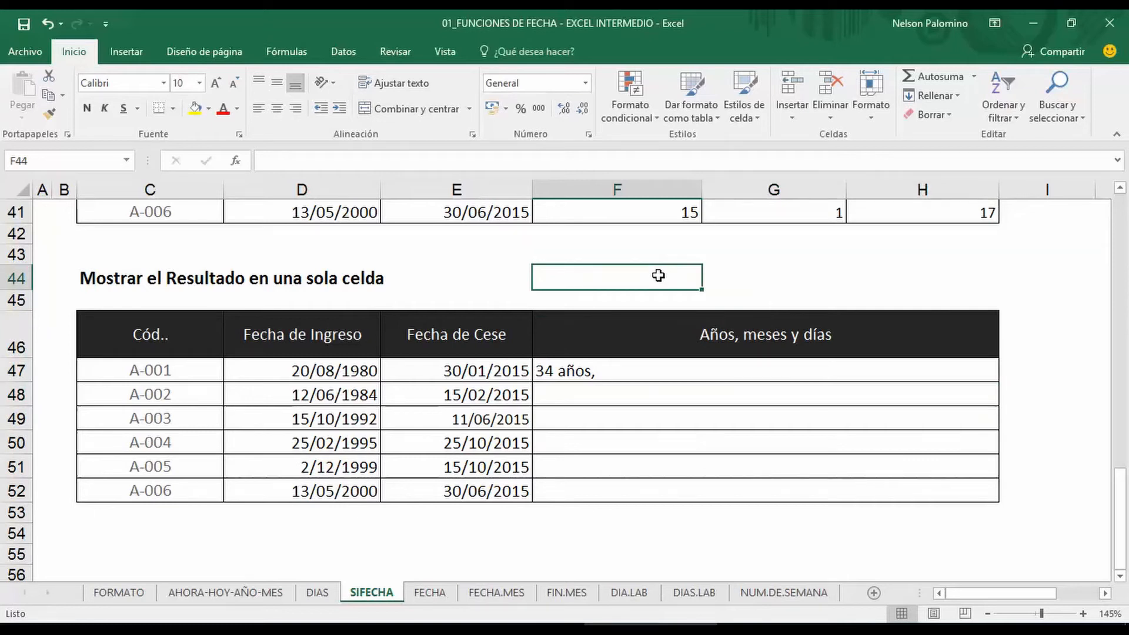
{"action": "key", "text": "alt"}
{"action": "key", "text": "alt"}
{"action": "type", "text": "&"}
{"action": "key", "text": "BackSpace"}
{"action": "type", "text": "al"}
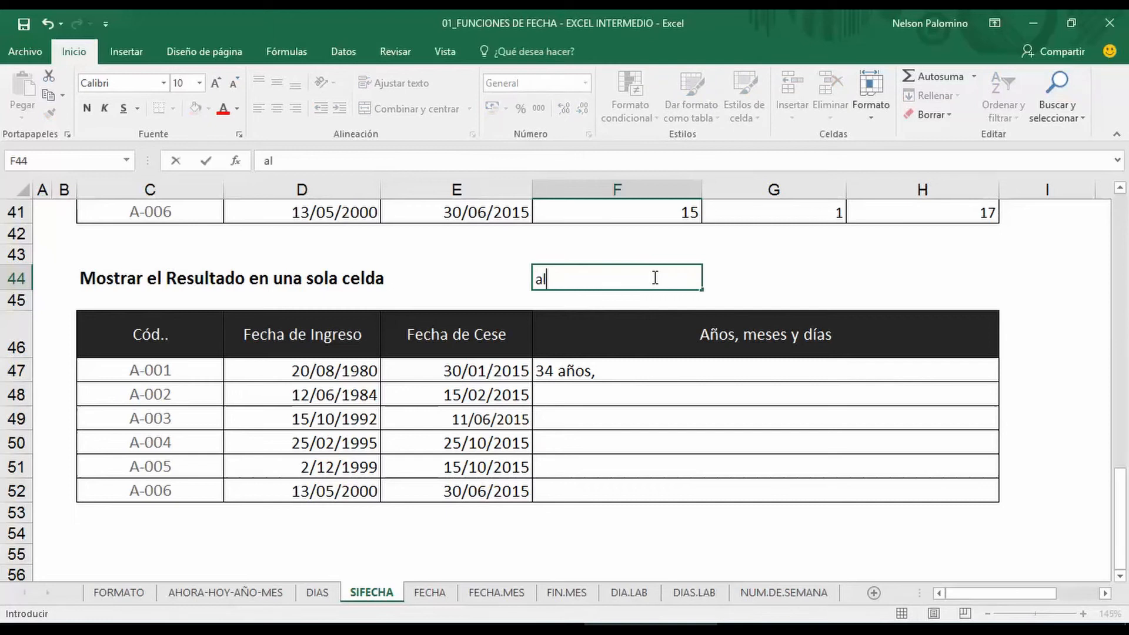
{"action": "type", "text": "t + 38"}
{"action": "key", "text": "Return"}
Append &SIFECHA(D47,E47,"ym") after the años label in F47's formula to add A-001's remaining months.
{"action": "left_click", "coordinate": [621, 370]}
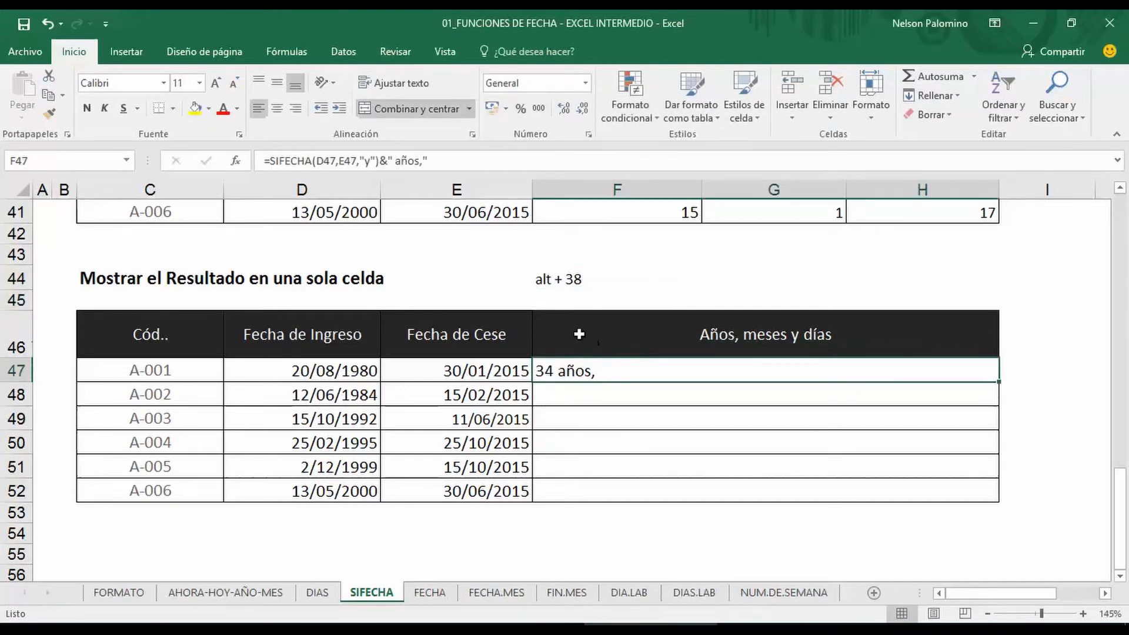
{"action": "left_click", "coordinate": [553, 280]}
{"action": "left_click", "coordinate": [615, 368]}
{"action": "key", "text": "F2"}
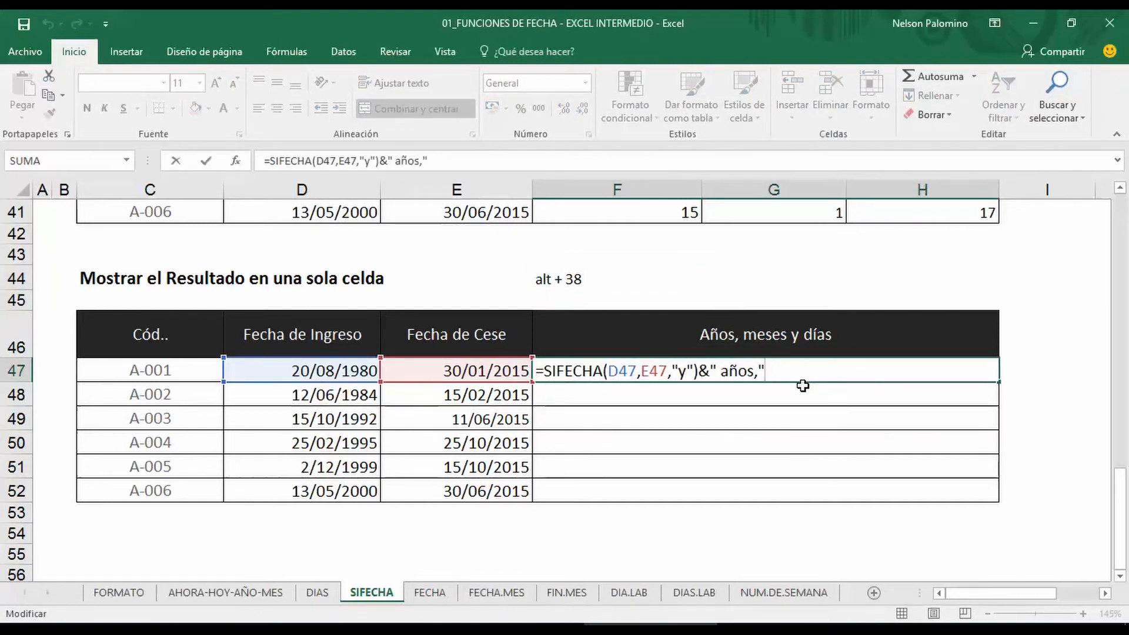
{"action": "type", "text": "&"}
{"action": "type", "text": "sifech"}
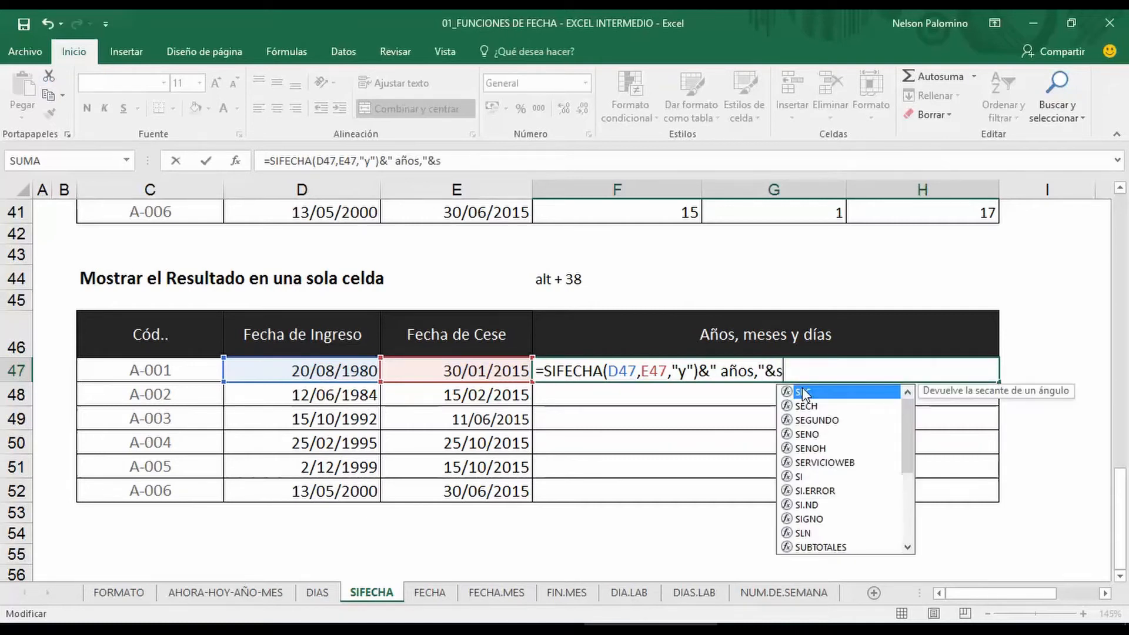
{"action": "type", "text": "a"}
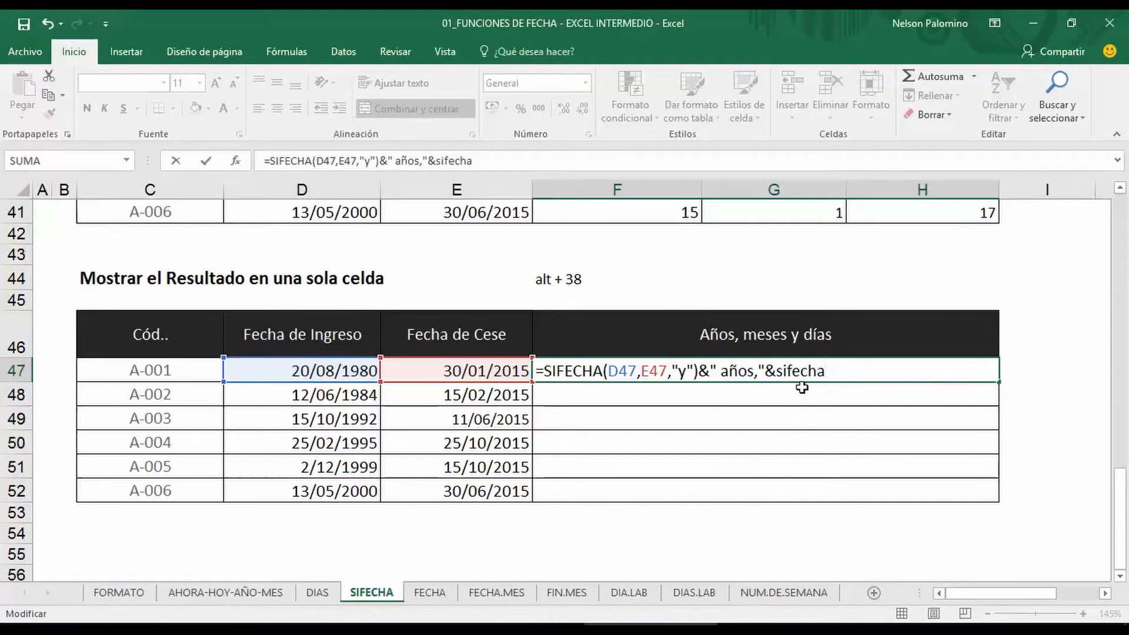
{"action": "type", "text": "("}
{"action": "left_click", "coordinate": [324, 367]}
{"action": "type", "text": ","}
{"action": "left_click", "coordinate": [450, 370]}
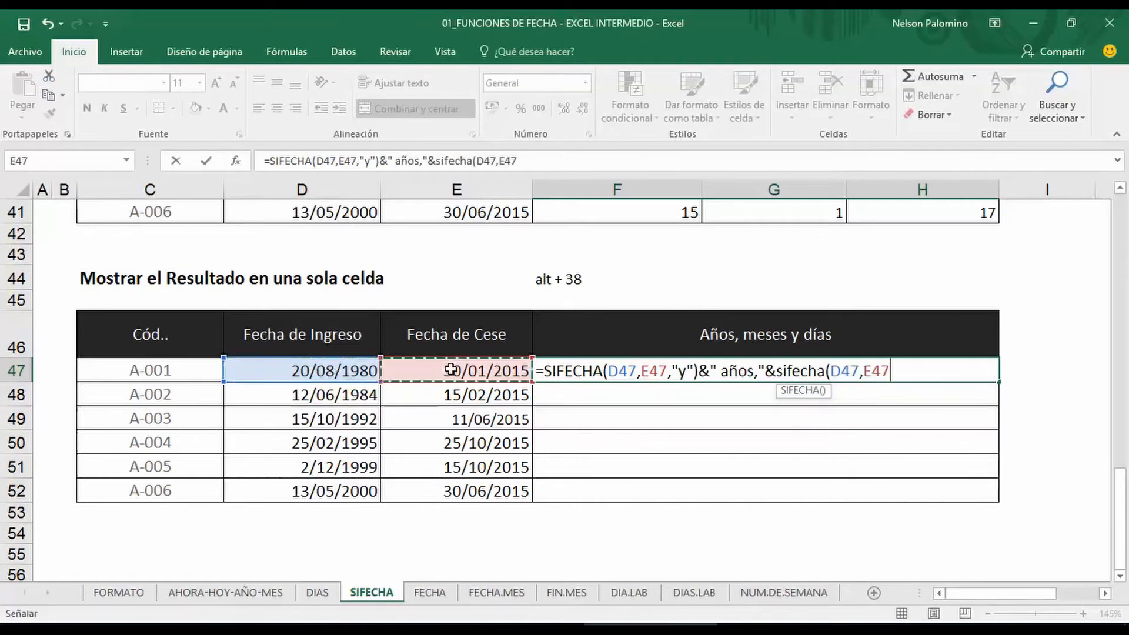
{"action": "type", "text": ",\""}
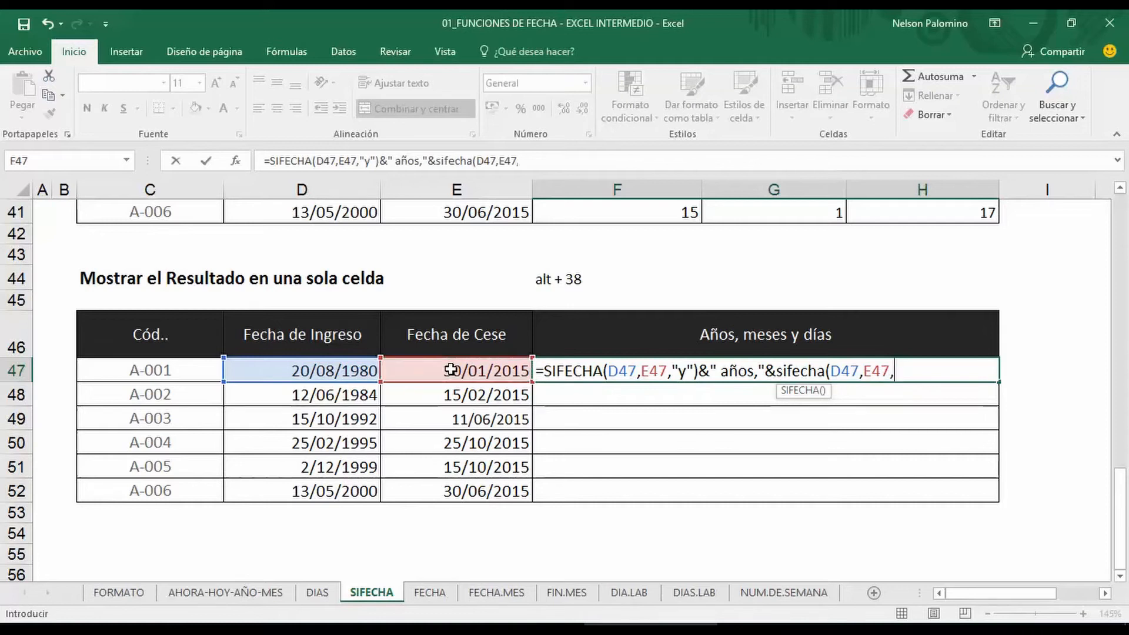
{"action": "type", "text": "ym"}
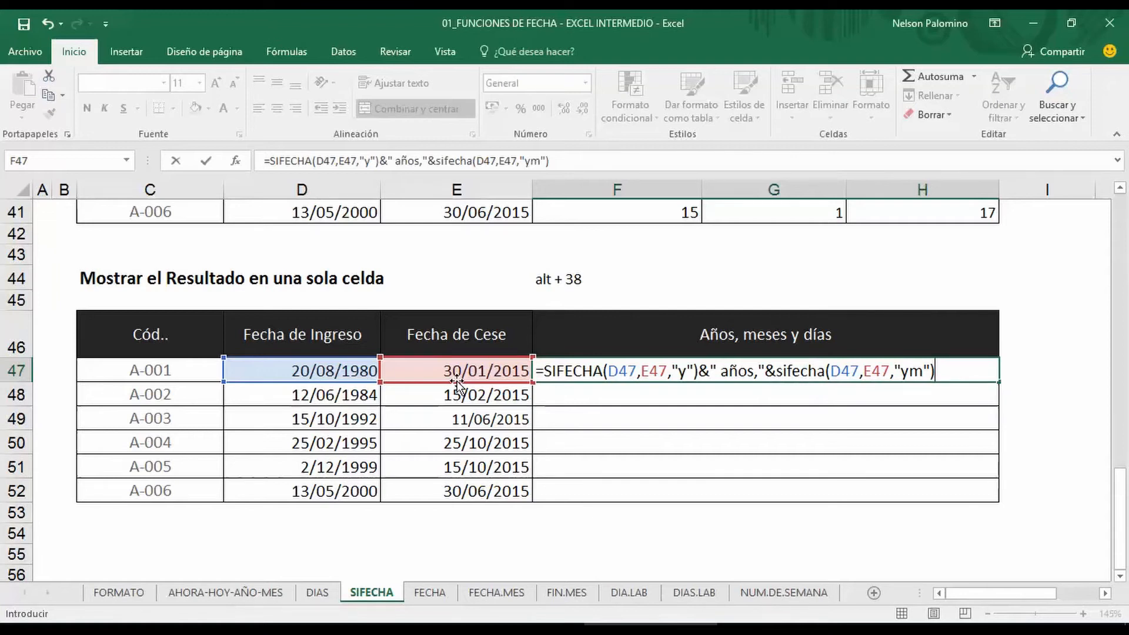
Append &" meses" to the formula in F47 so the months carry a text label.
{"action": "type", "text": "& "}
{"action": "type", "text": "\""}
{"action": "type", "text": " mes"}
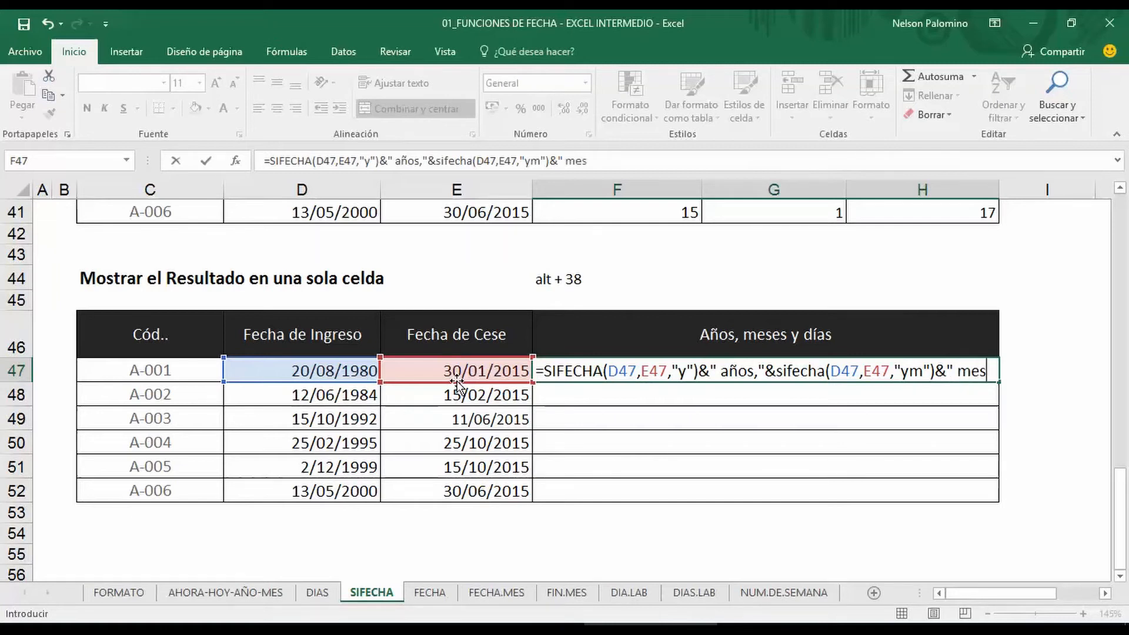
{"action": "type", "text": "es\""}
{"action": "key", "text": "Return"}
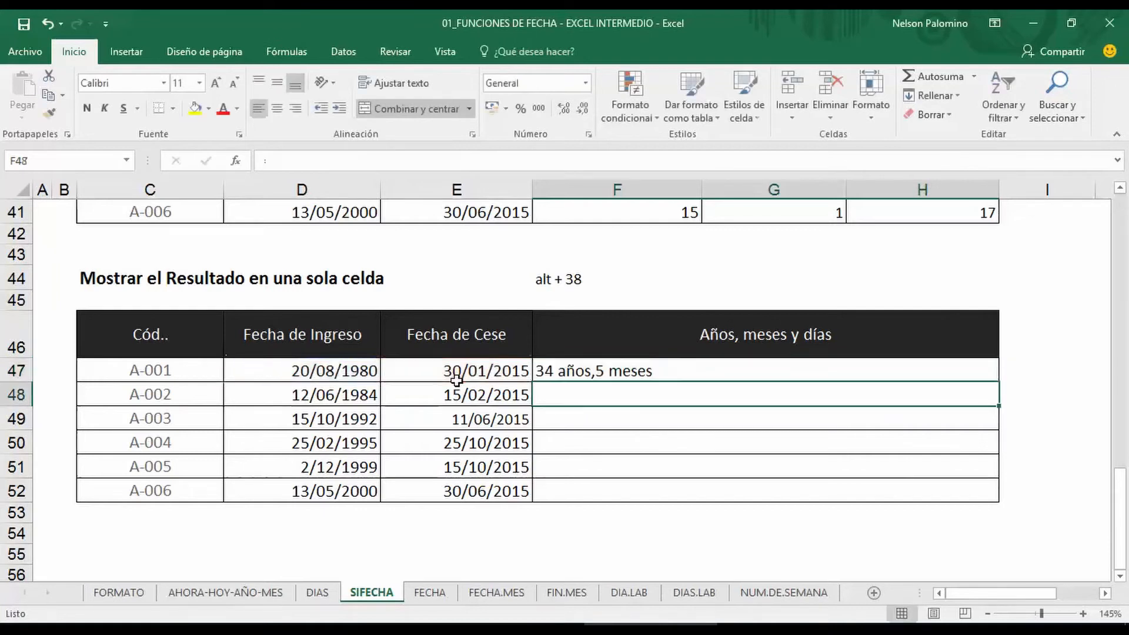
Insert a space after the comma inside the quoted años label of F47's formula.
{"action": "double_click", "coordinate": [592, 370]}
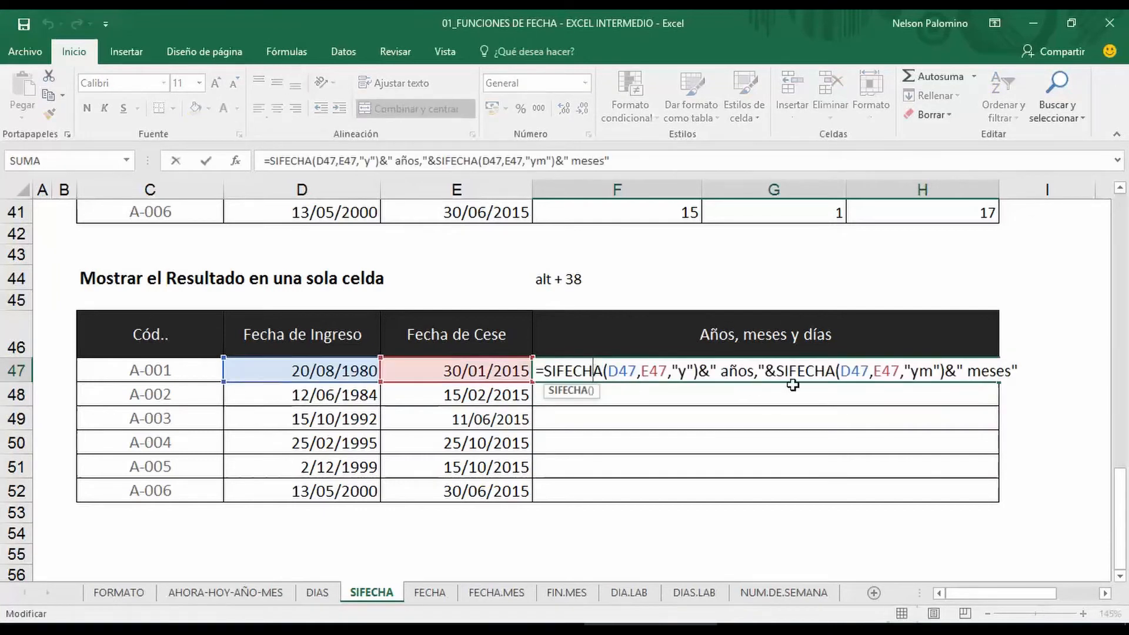
{"action": "left_click", "coordinate": [759, 371]}
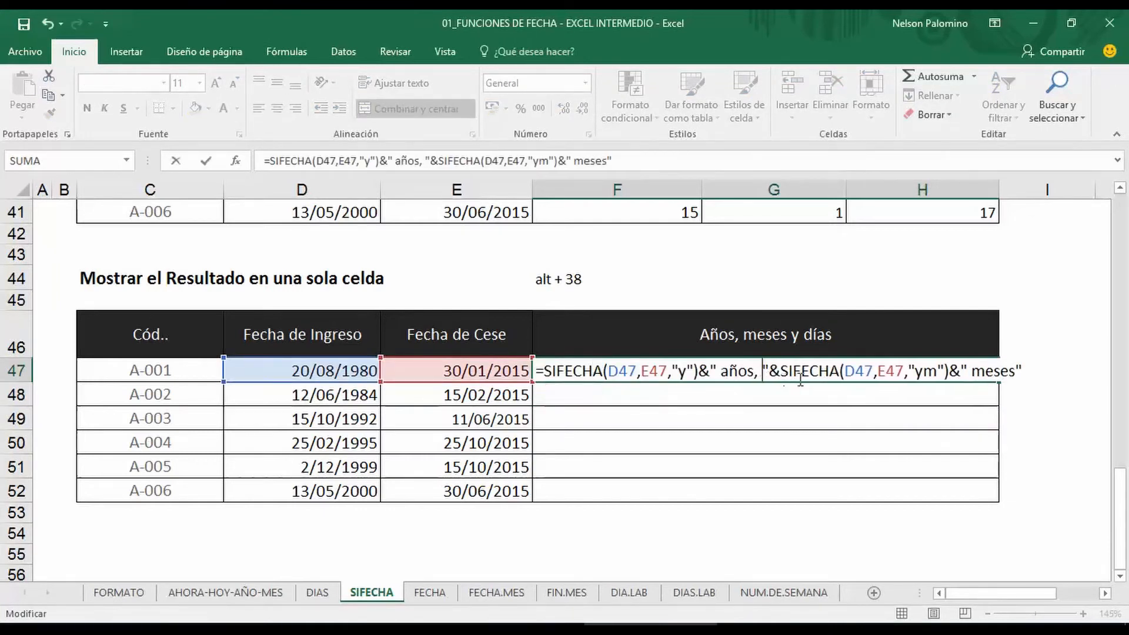
{"action": "left_click", "coordinate": [1033, 376]}
{"action": "key", "text": "Return"}
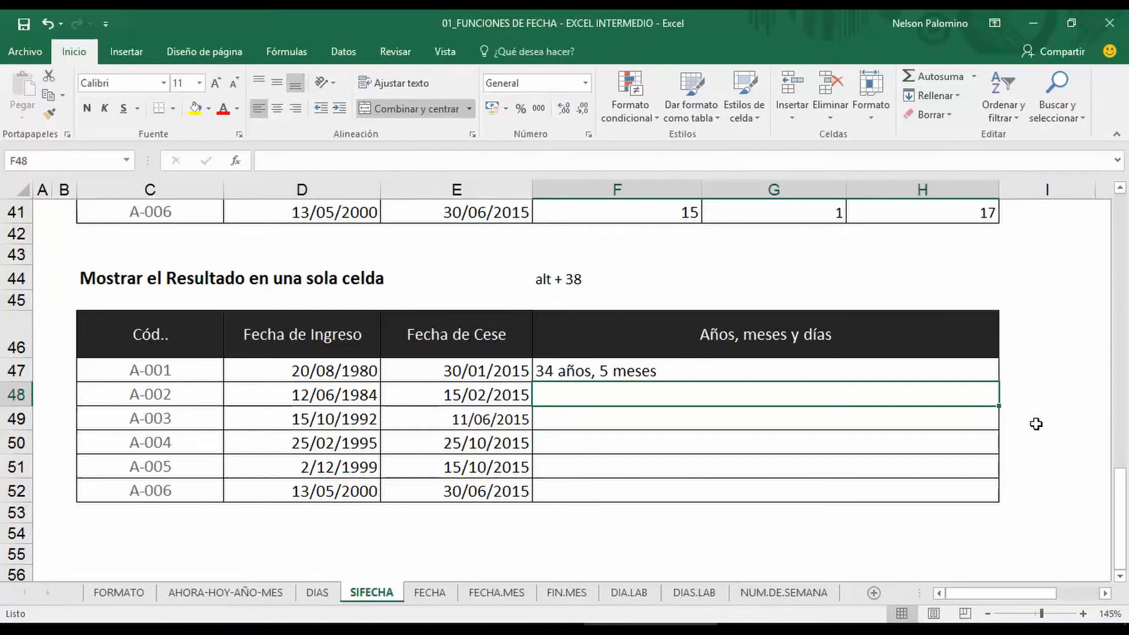
Open the combined years and months formula in F47 for editing.
{"action": "left_click", "coordinate": [810, 374]}
{"action": "scroll", "coordinate": [272, 433], "scroll_direction": "down", "scroll_amount": 1}
{"action": "scroll", "coordinate": [386, 440], "scroll_direction": "down", "scroll_amount": 1}
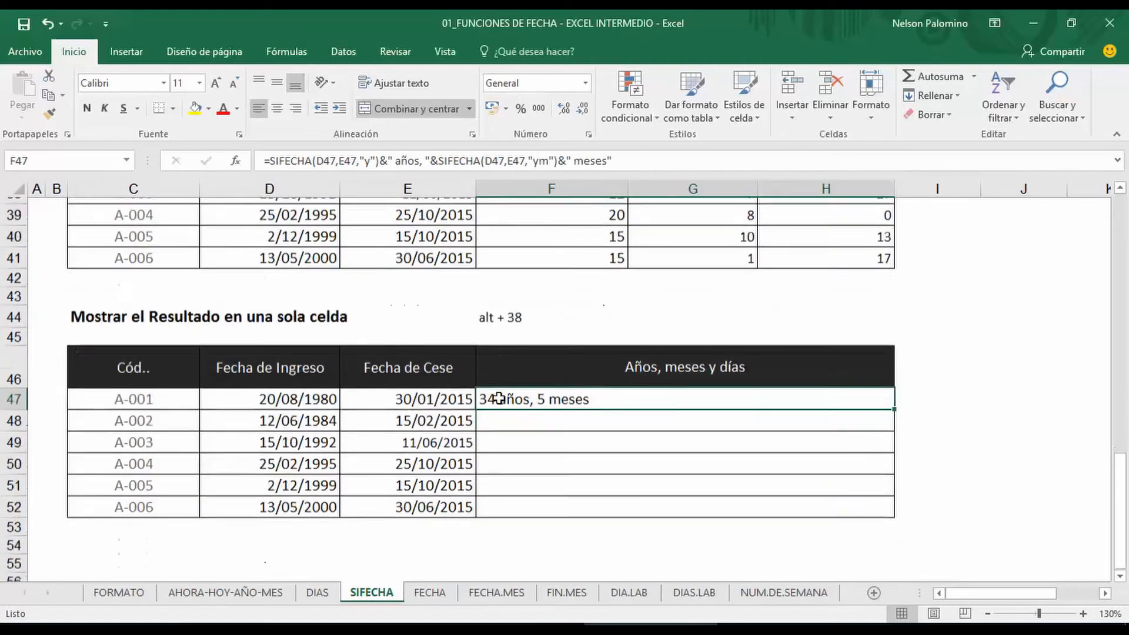
{"action": "double_click", "coordinate": [661, 390]}
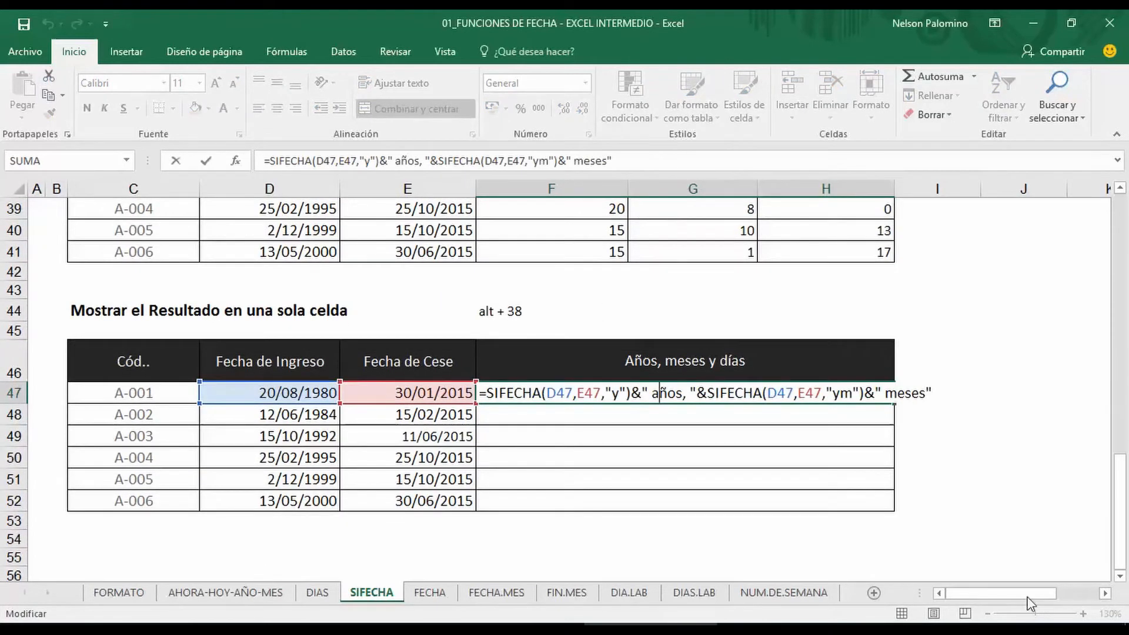
{"action": "left_click_drag", "start_coordinate": [1032, 594], "coordinate": [1071, 598]}
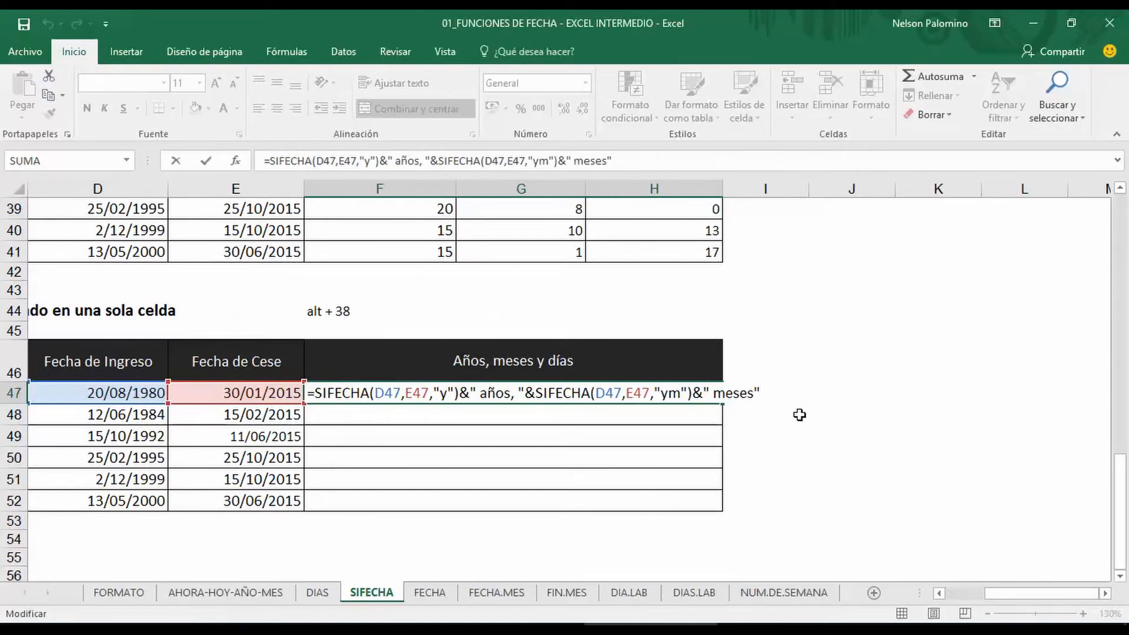
{"action": "type", "text": "&sifecha"}
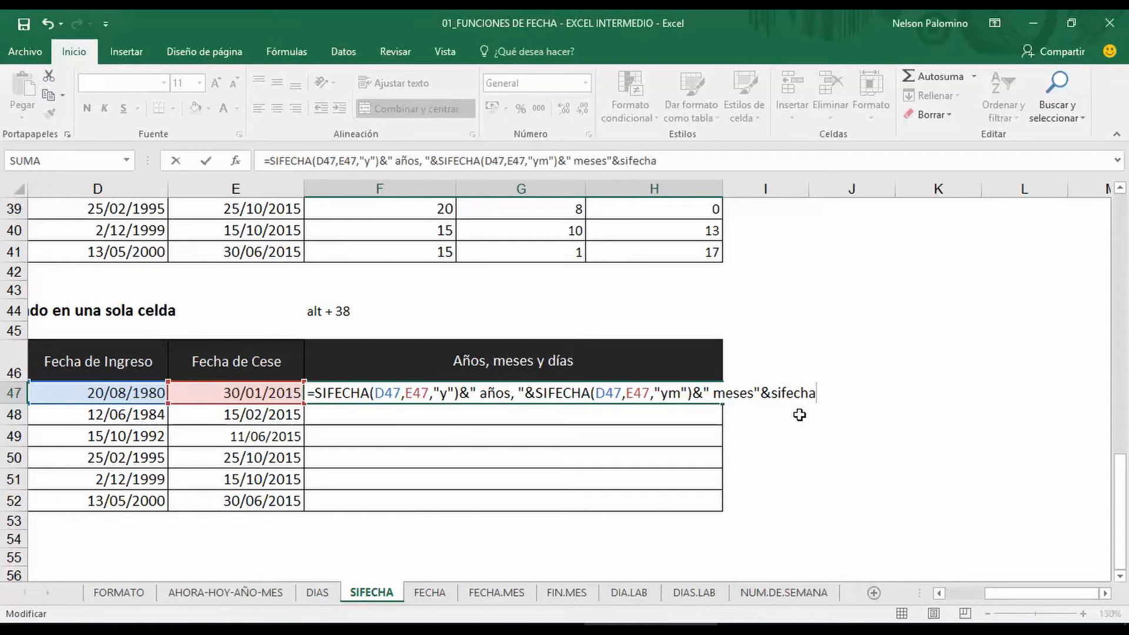
{"action": "key", "text": "BackSpace"}
{"action": "key", "text": "BackSpace"}
{"action": "key", "text": "BackSpace"}
{"action": "key", "text": "BackSpace"}
{"action": "key", "text": "BackSpace"}
{"action": "key", "text": "BackSpace"}
{"action": "key", "text": "BackSpace"}
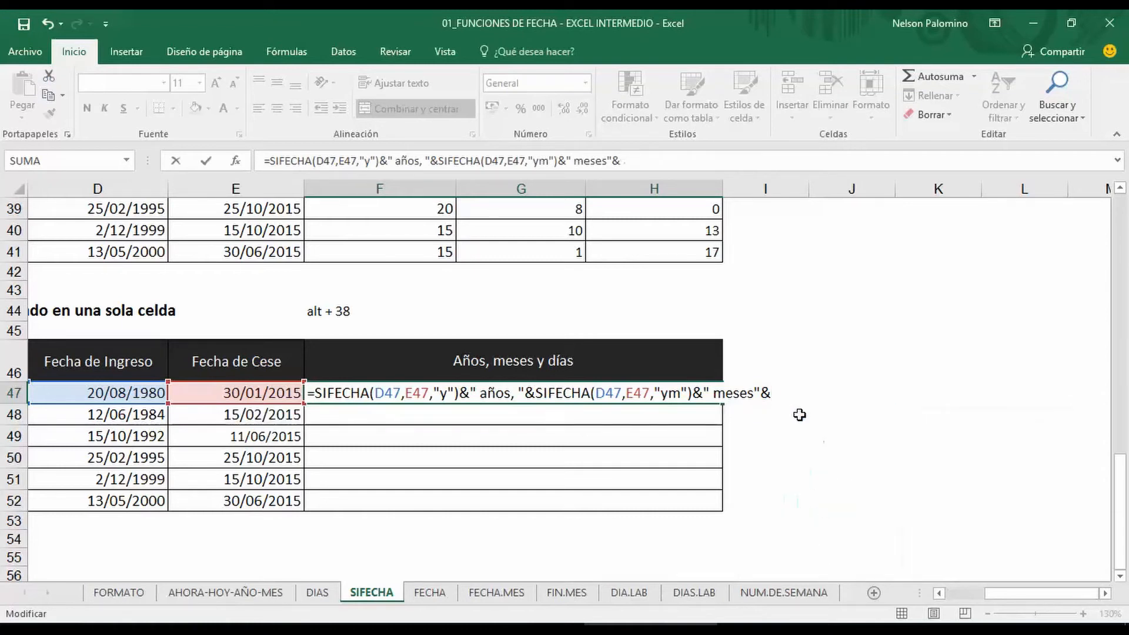
{"action": "key", "text": "BackSpace"}
Extend the months label inside F47's formula to " meses y ".
{"action": "key", "text": "Left"}
{"action": "type", "text": "y"}
{"action": "key", "text": "Right"}
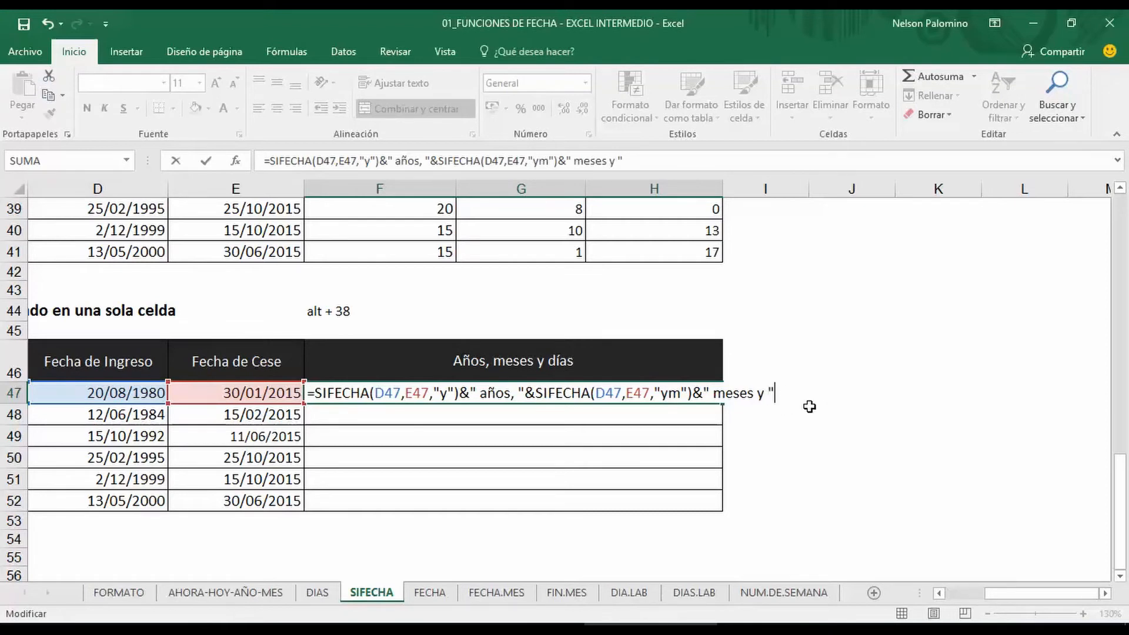
Append &SIFECHA( to F47's formula, with D47 as the start date and E47 as the end date.
{"action": "type", "text": "&sifecha"}
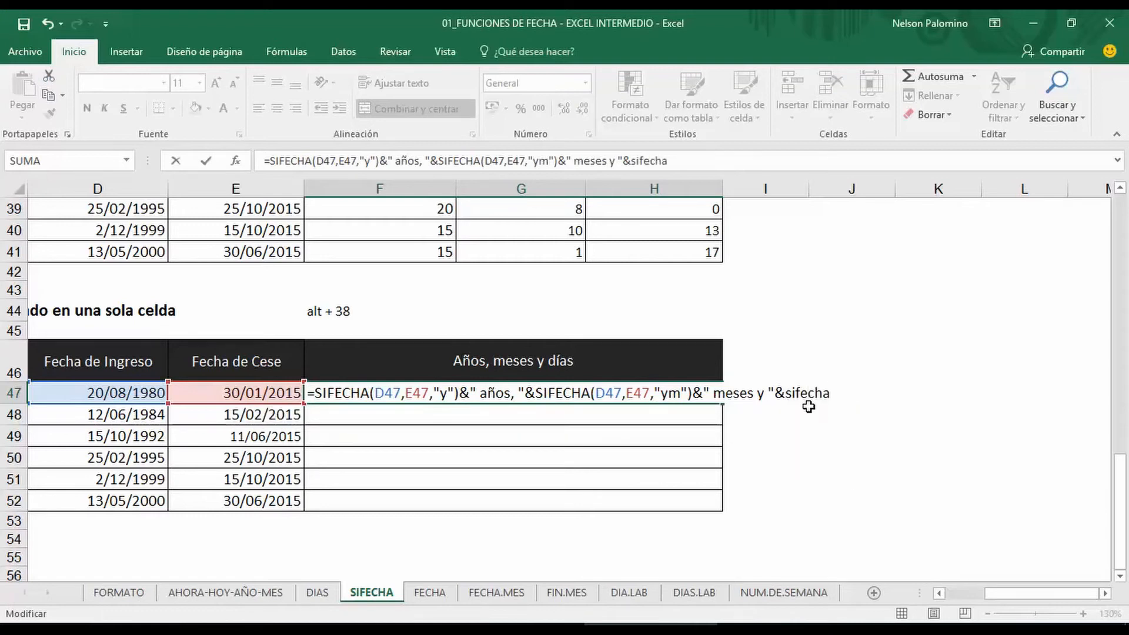
{"action": "type", "text": "("}
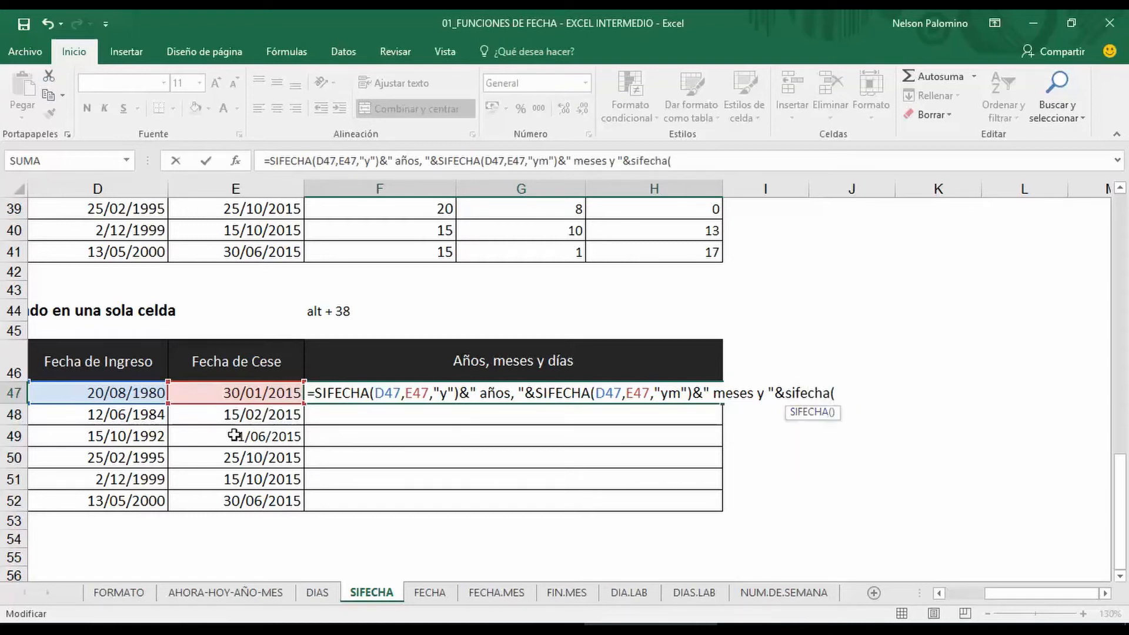
{"action": "left_click", "coordinate": [152, 393]}
{"action": "type", "text": ","}
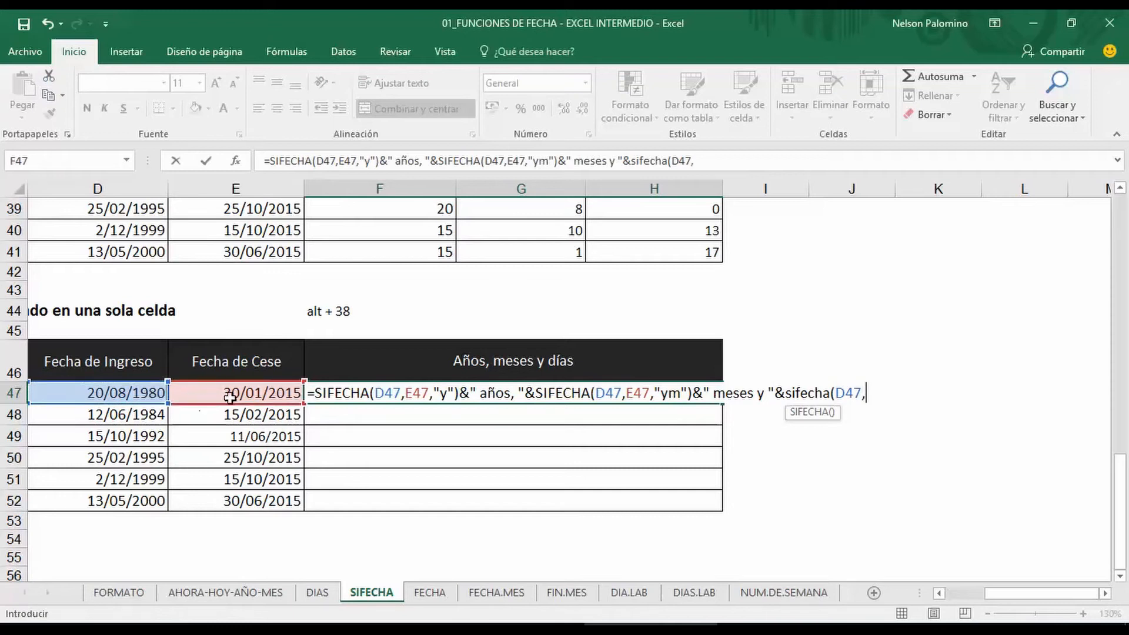
{"action": "left_click", "coordinate": [235, 396]}
{"action": "type", "text": ","}
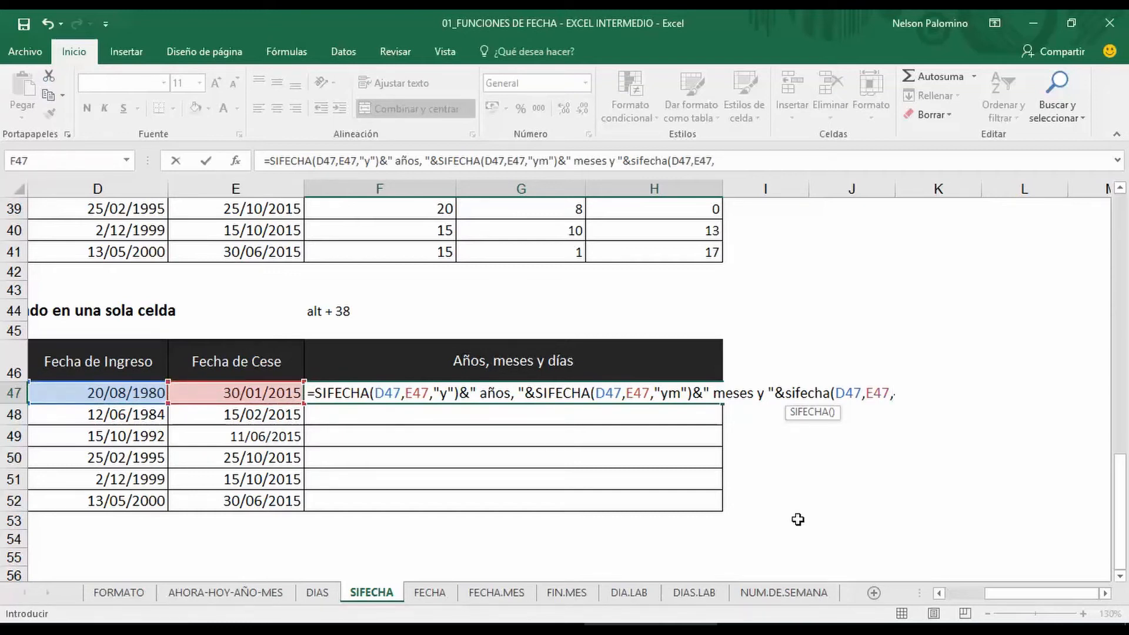
{"action": "type", "text": "md\""}
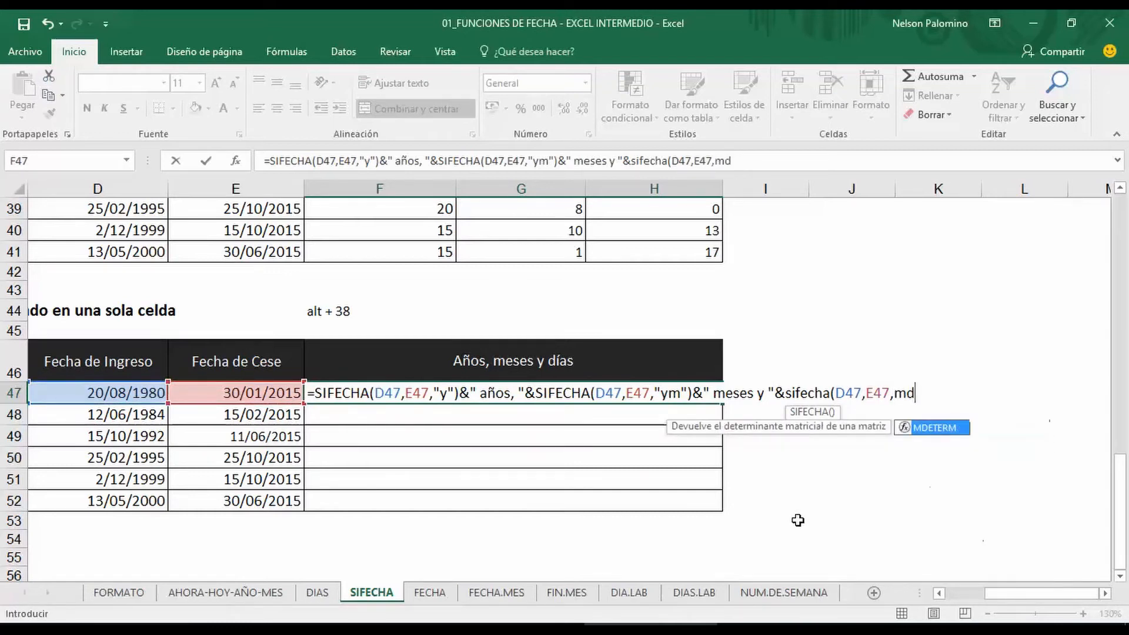
{"action": "key", "text": "BackSpace"}
{"action": "key", "text": "BackSpace"}
{"action": "key", "text": "BackSpace"}
{"action": "key", "text": "BackSpace"}
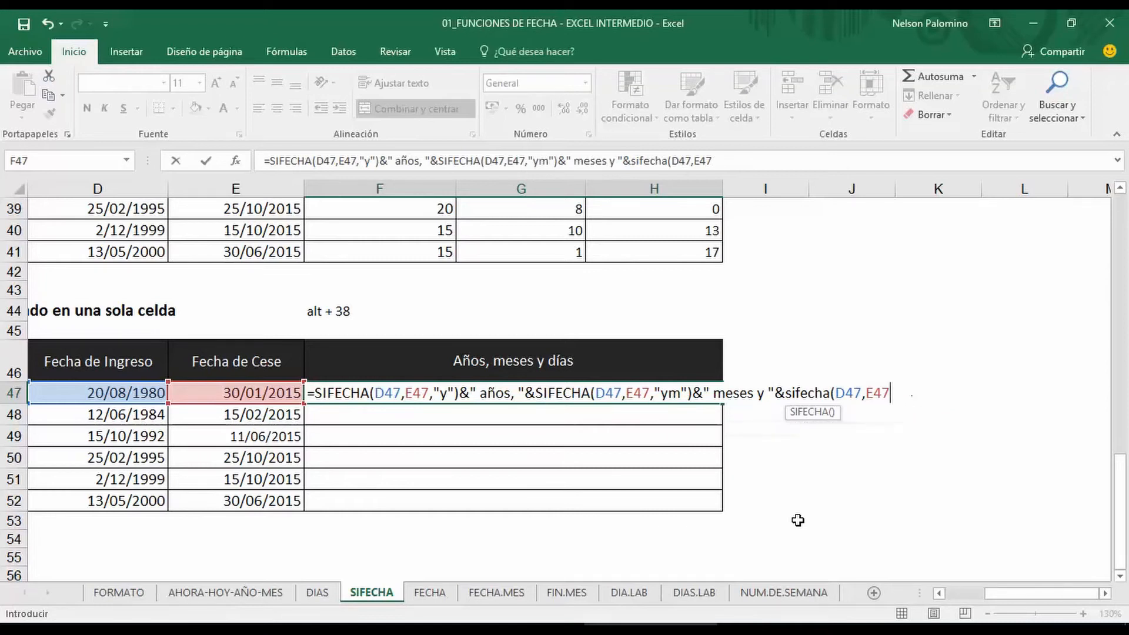
Complete the third SIFECHA in F47 with the unit "md" and append &" días" as the days label.
{"action": "type", "text": "\""}
{"action": "type", "text": ",\""}
{"action": "type", "text": "md\")&"}
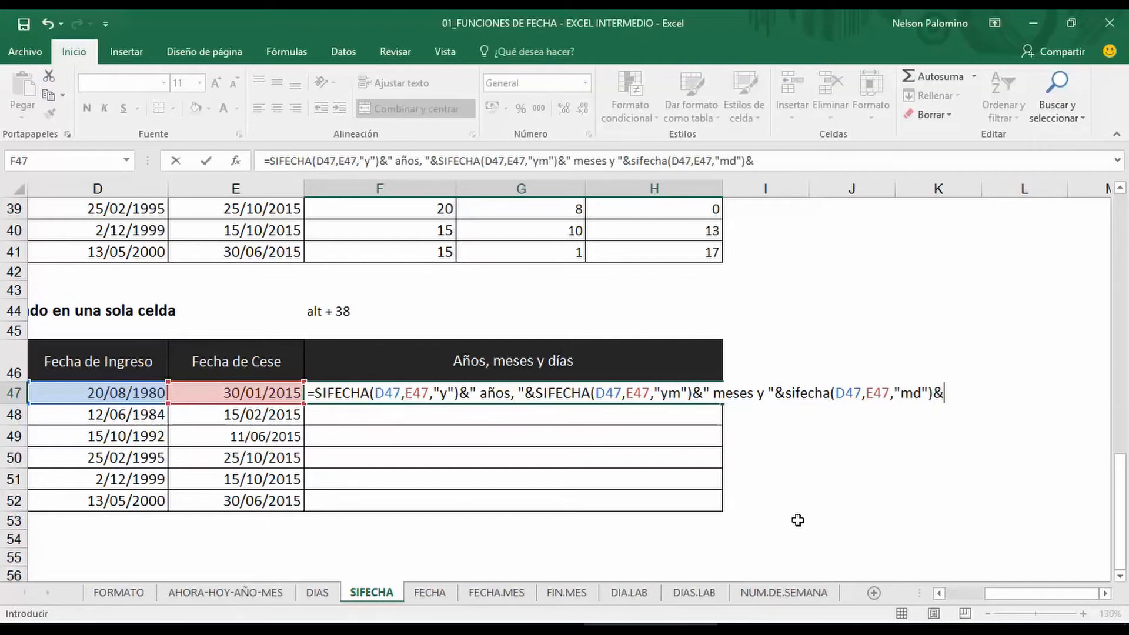
{"action": "type", "text": "\" dias"}
{"action": "key", "text": "BackSpace"}
{"action": "key", "text": "BackSpace"}
{"action": "key", "text": "BackSpace"}
{"action": "type", "text": "ías\""}
{"action": "key", "text": "Return"}
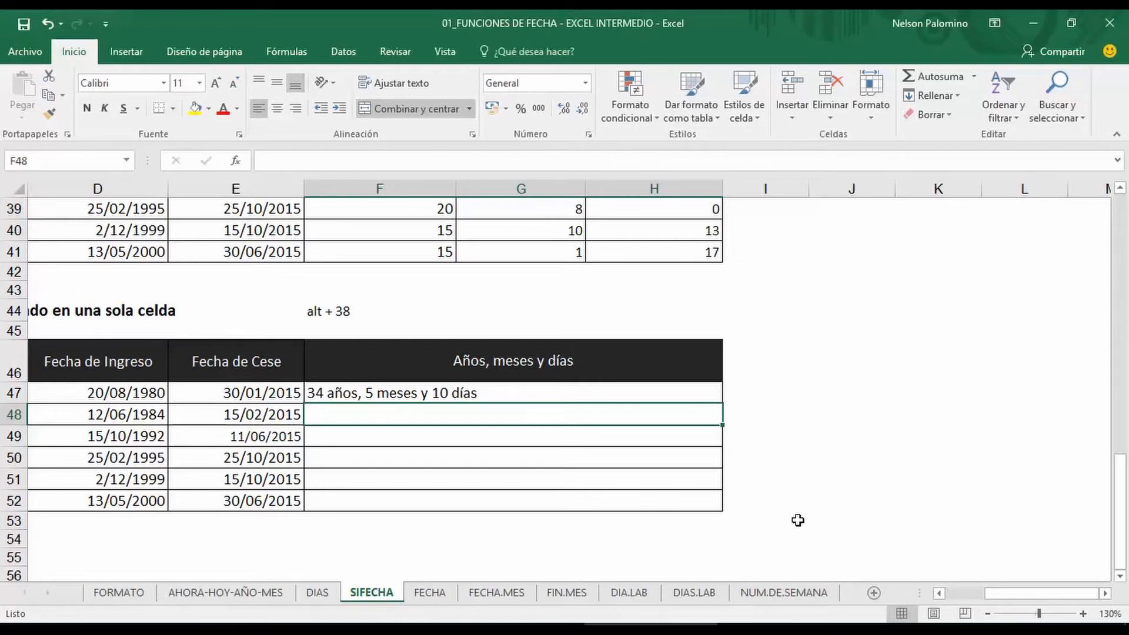
Review A-001's start and end dates in D47:E47 and the complete combined formula in F47.
{"action": "left_click_drag", "start_coordinate": [126, 397], "coordinate": [240, 399]}
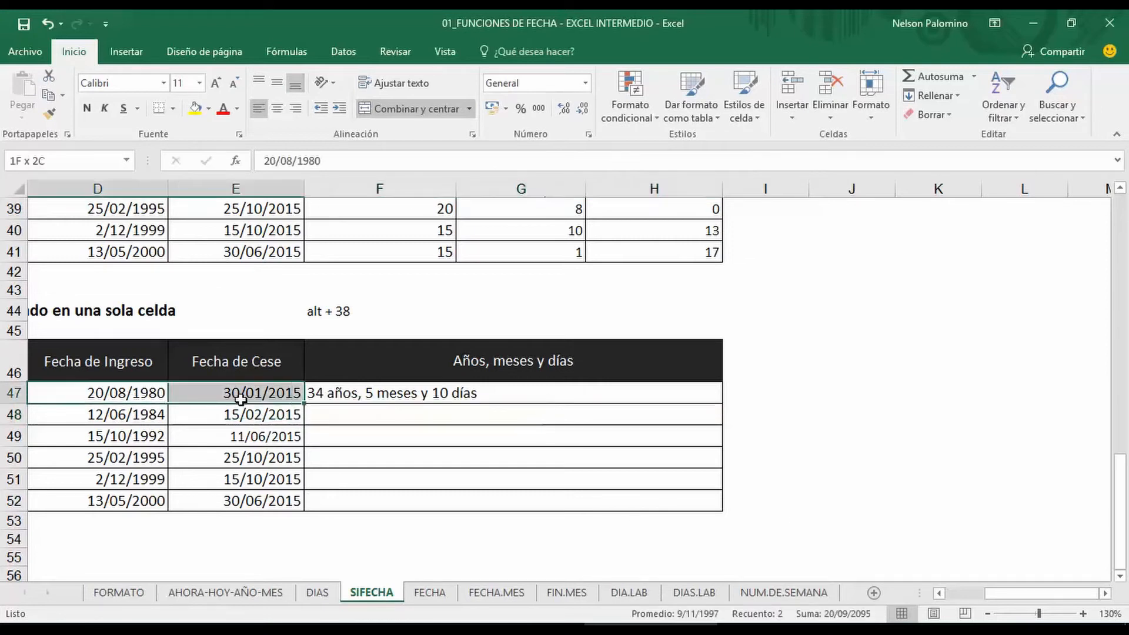
{"action": "double_click", "coordinate": [469, 390]}
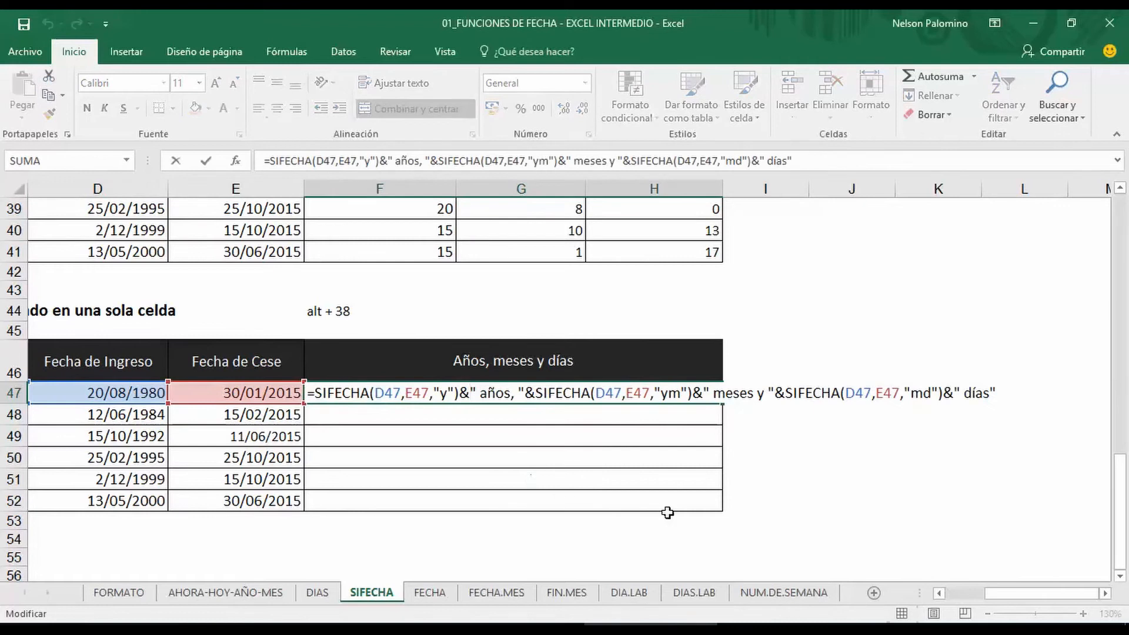
{"action": "left_click", "coordinate": [1000, 388]}
{"action": "key", "text": "Return"}
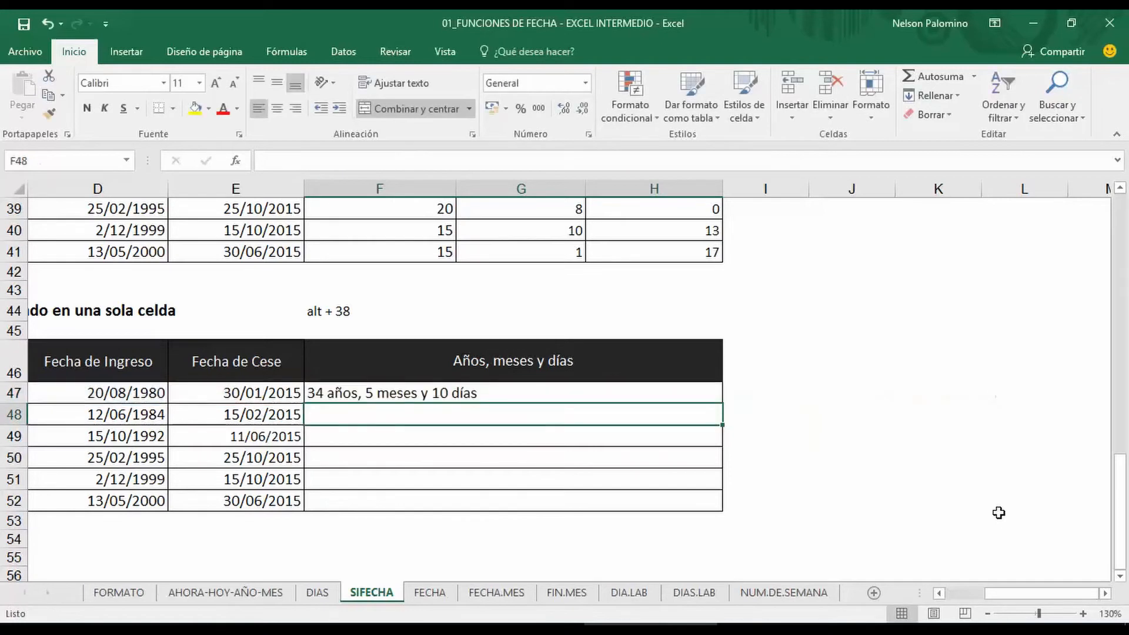
Fill the combined formula from F47 down to F52 for all the remaining employees.
{"action": "left_click", "coordinate": [691, 397]}
{"action": "double_click", "coordinate": [722, 404]}
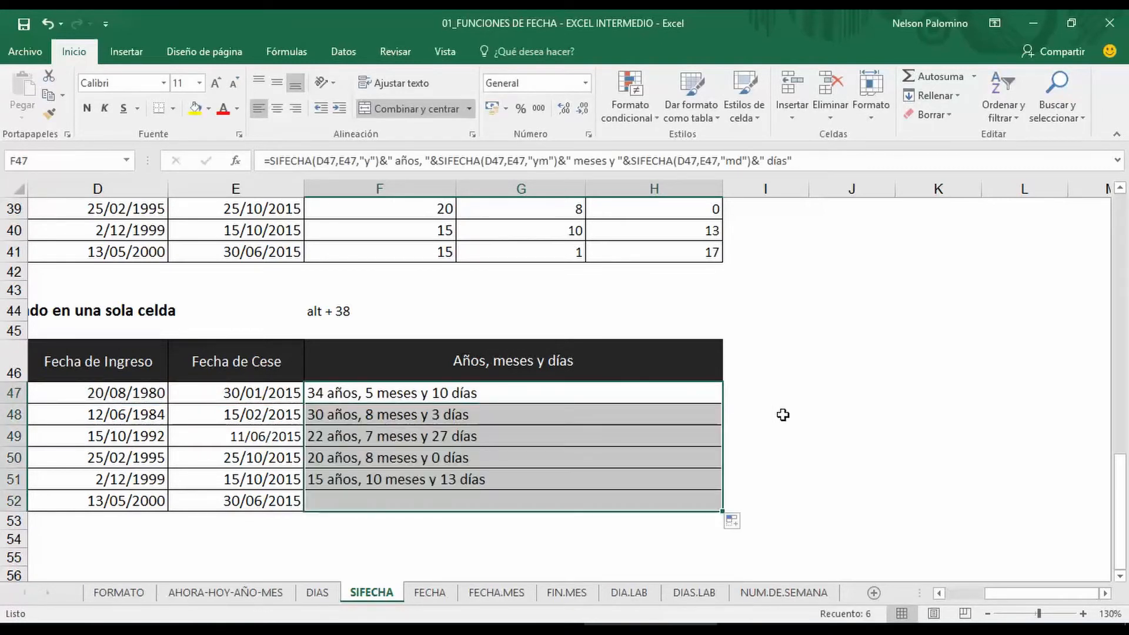
{"action": "left_click", "coordinate": [835, 415]}
Compare the start and end dates in rows 48 to 52 with their combined results, especially those of A-004.
{"action": "left_click_drag", "start_coordinate": [125, 417], "coordinate": [252, 500]}
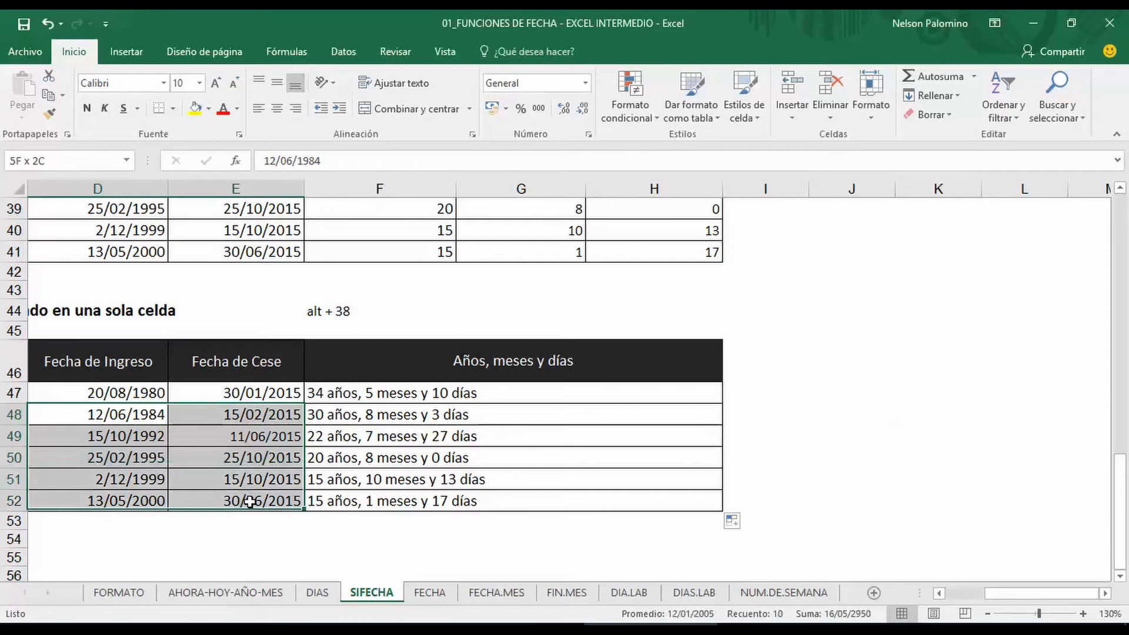
{"action": "left_click", "coordinate": [389, 422]}
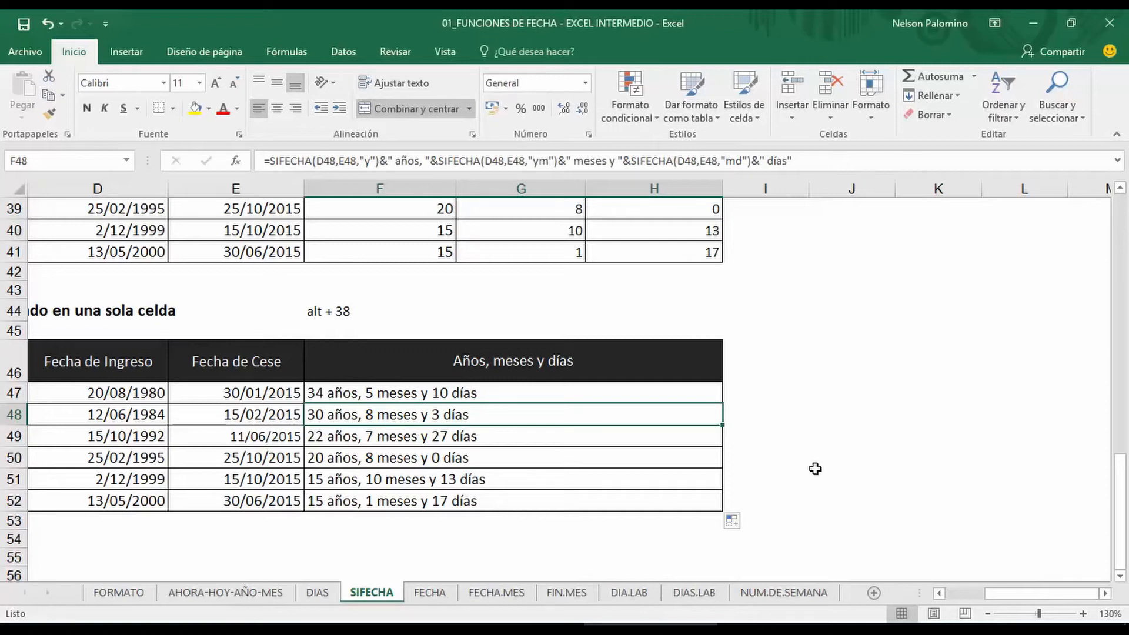
{"action": "left_click", "coordinate": [148, 462]}
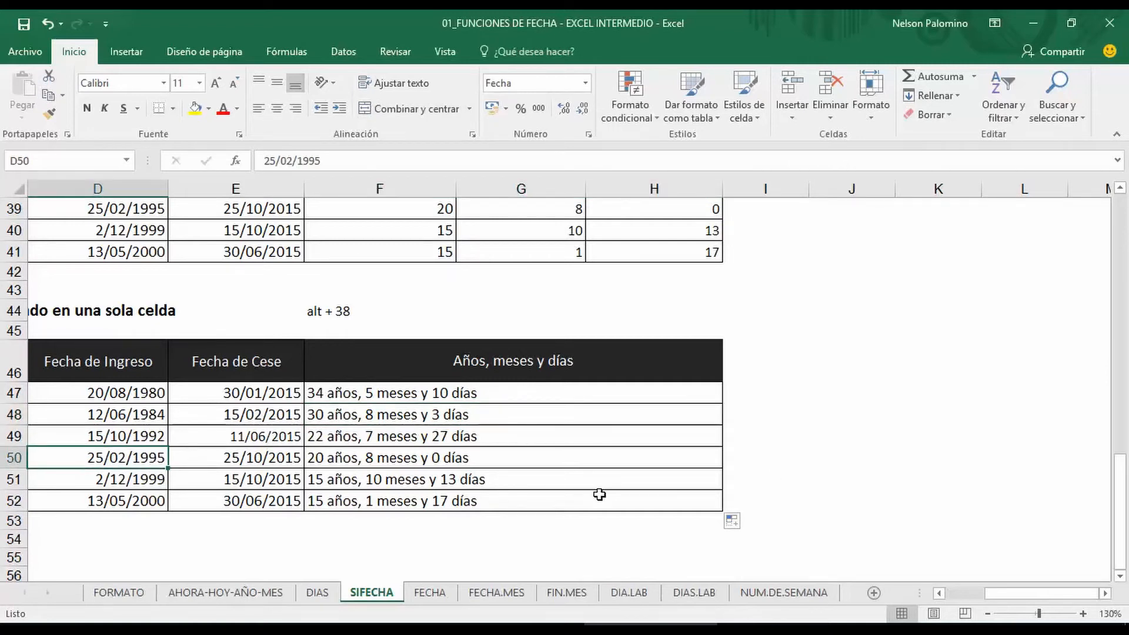
{"action": "key", "text": "Right"}
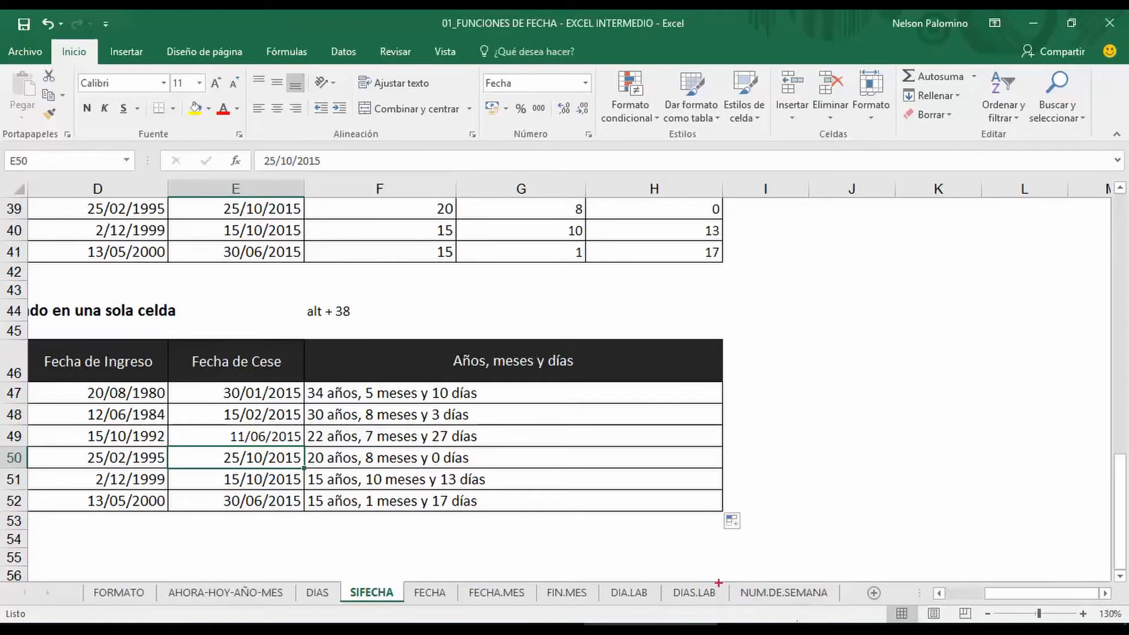
{"action": "left_click_drag", "start_coordinate": [478, 454], "coordinate": [630, 419]}
{"action": "key", "text": "Escape"}
{"action": "scroll", "coordinate": [602, 415], "scroll_direction": "down", "scroll_amount": 2, "text": "ctrl"}
{"action": "scroll", "coordinate": [548, 447], "scroll_direction": "down", "scroll_amount": 2}
{"action": "left_click", "coordinate": [986, 411]}
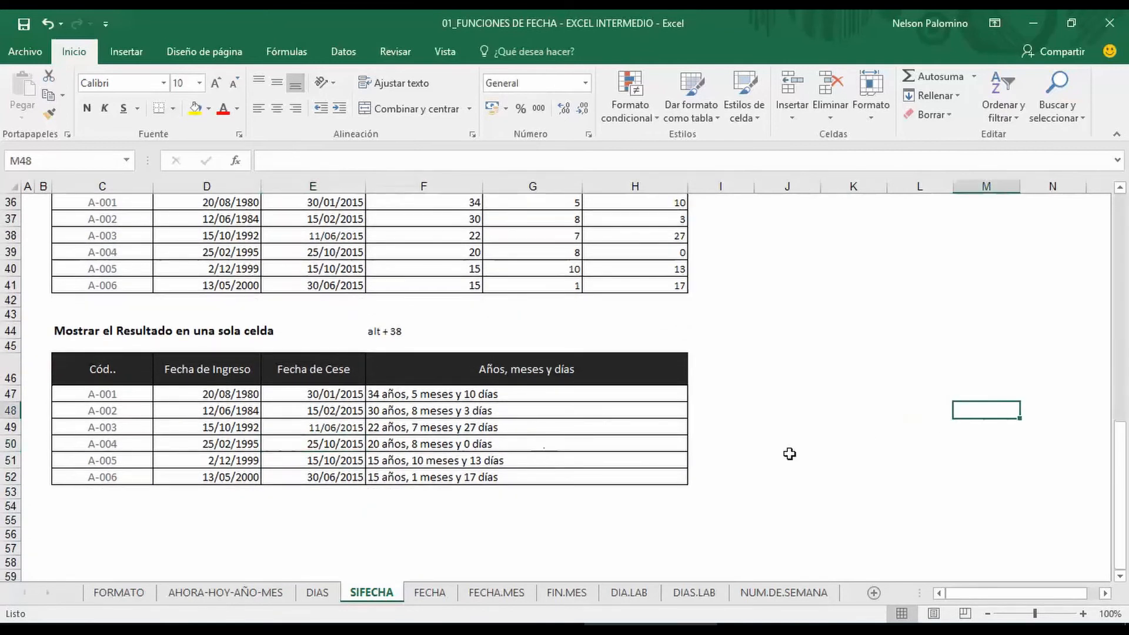
Open the FECHA sheet with its day, month and year cells and the payment schedule exercise.
{"action": "scroll", "coordinate": [661, 486], "scroll_direction": "up", "scroll_amount": 2}
{"action": "scroll", "coordinate": [664, 483], "scroll_direction": "down", "scroll_amount": 1}
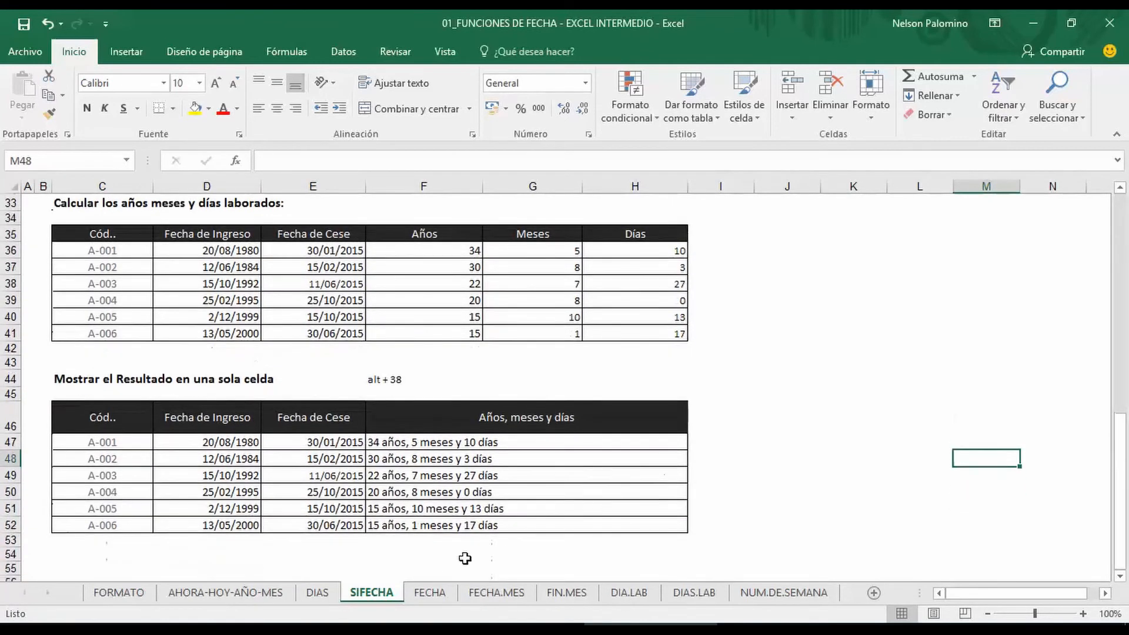
{"action": "left_click", "coordinate": [425, 594]}
{"action": "left_click", "coordinate": [860, 405]}
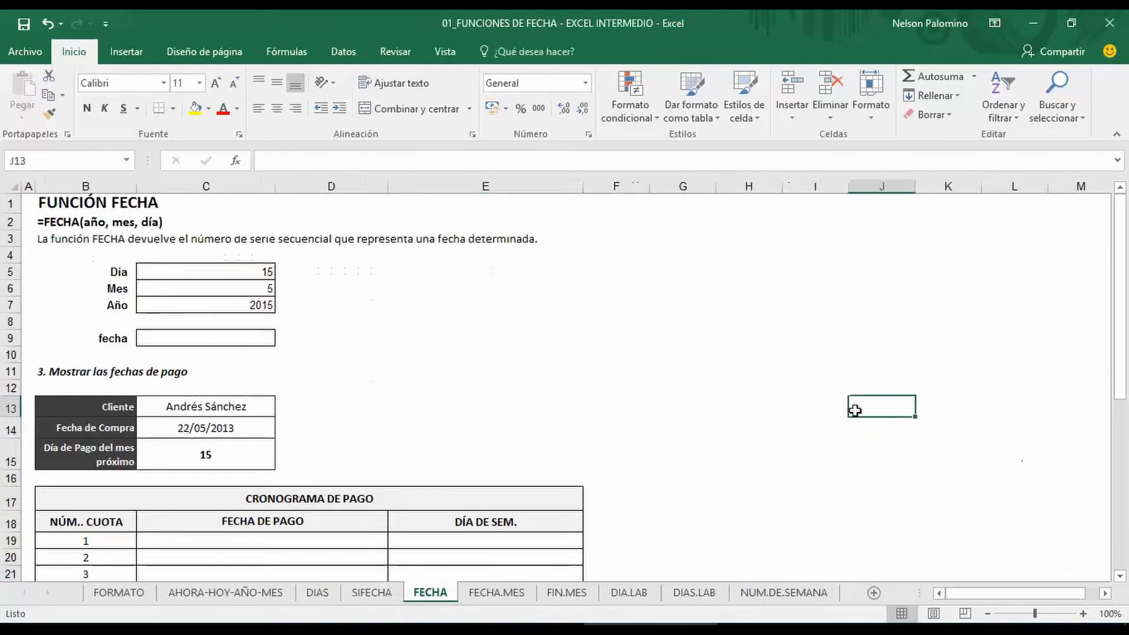
{"action": "scroll", "coordinate": [153, 385], "scroll_direction": "up", "scroll_amount": 4}
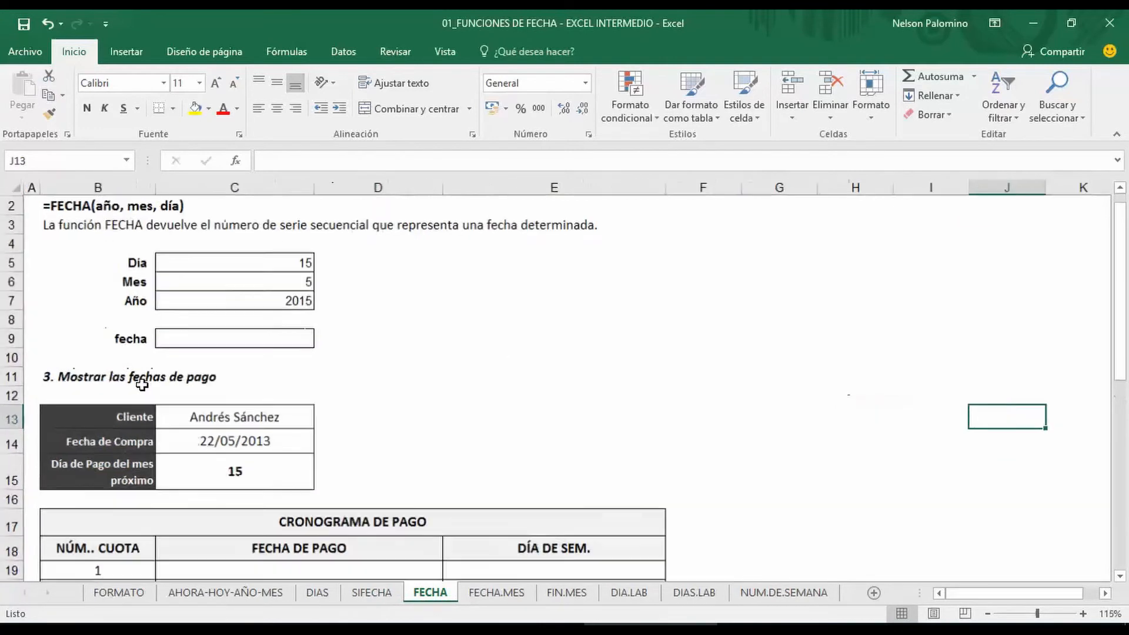
{"action": "left_click_drag", "start_coordinate": [1074, 592], "coordinate": [1029, 594]}
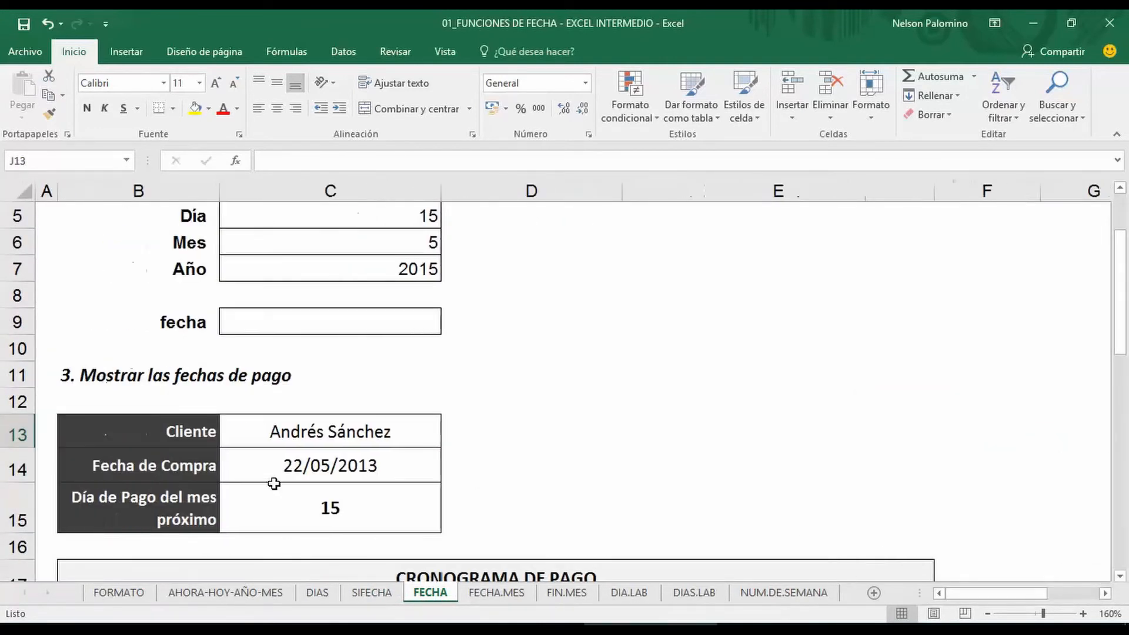
{"action": "scroll", "coordinate": [312, 440], "scroll_direction": "up", "scroll_amount": 1}
Build the date in C9 from the year, month and day cells with =FECHA(C7,C6,C5).
{"action": "left_click", "coordinate": [374, 401]}
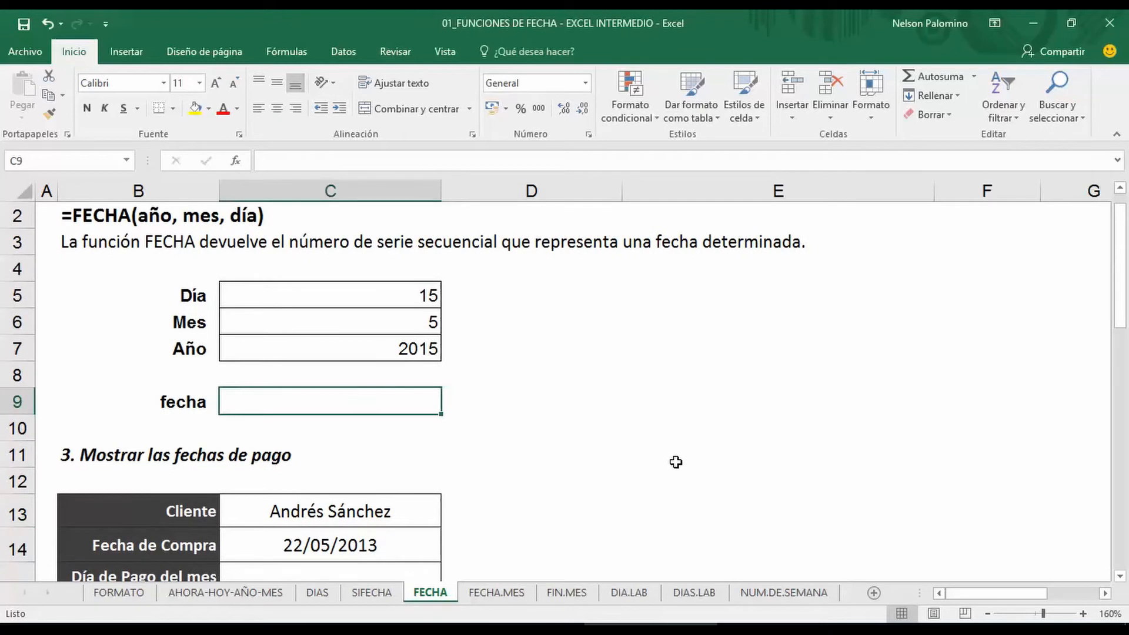
{"action": "type", "text": "="}
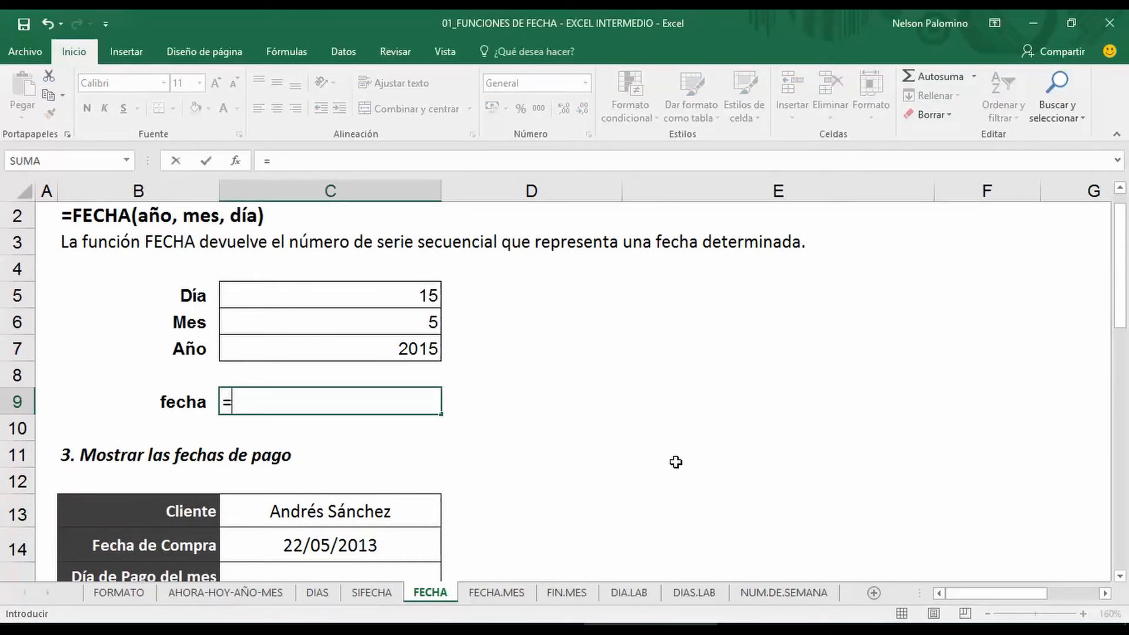
{"action": "type", "text": "fecha"}
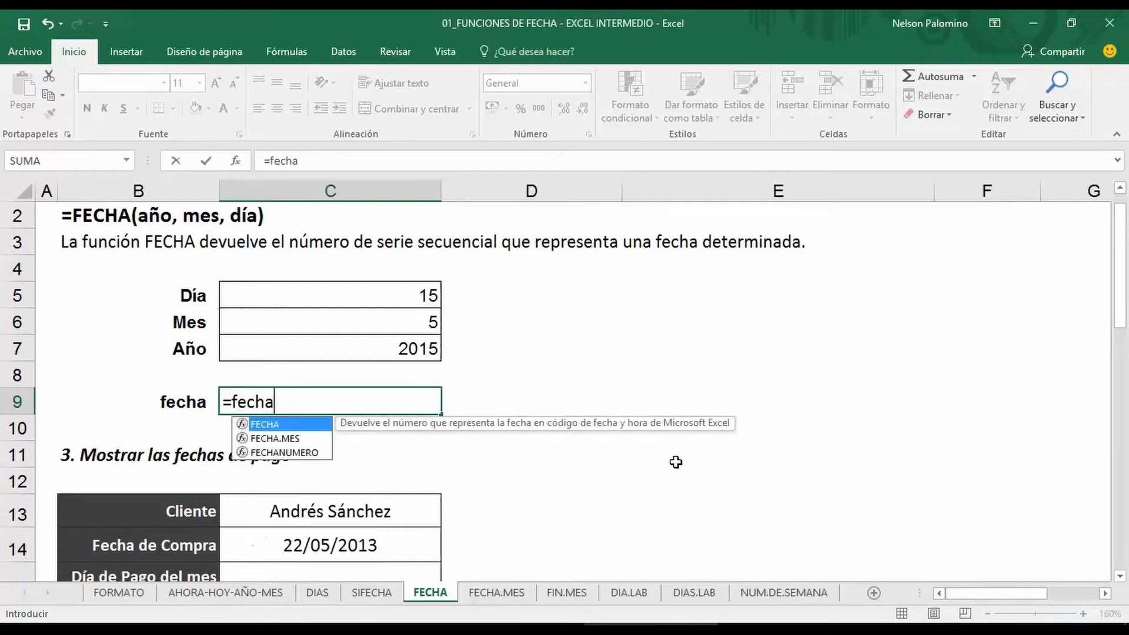
{"action": "key", "text": "Tab"}
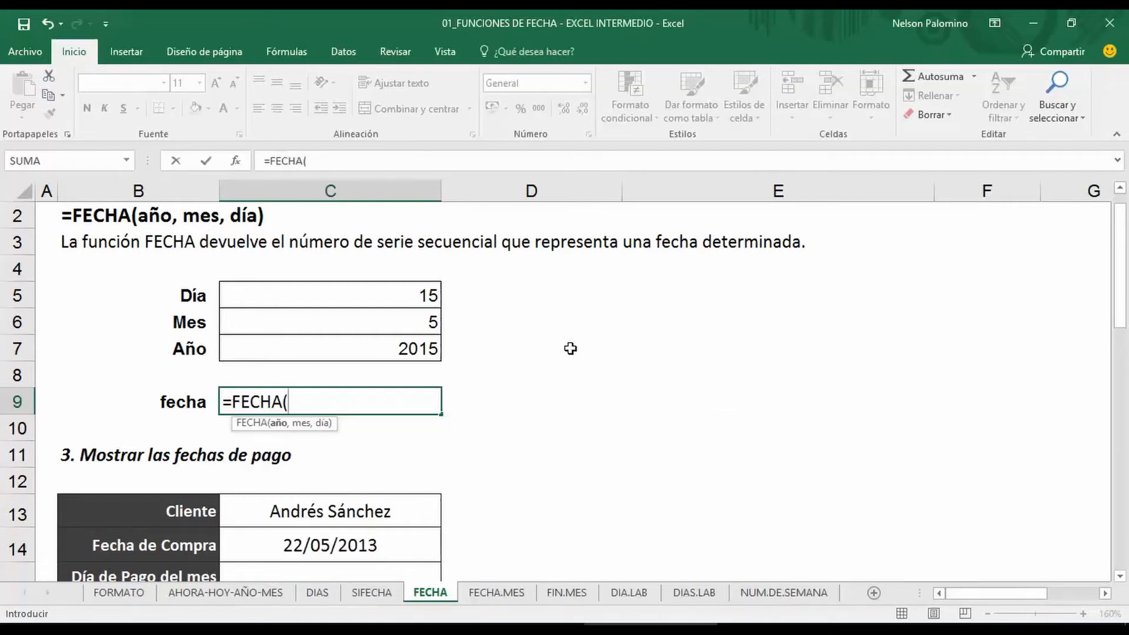
{"action": "left_click", "coordinate": [427, 348]}
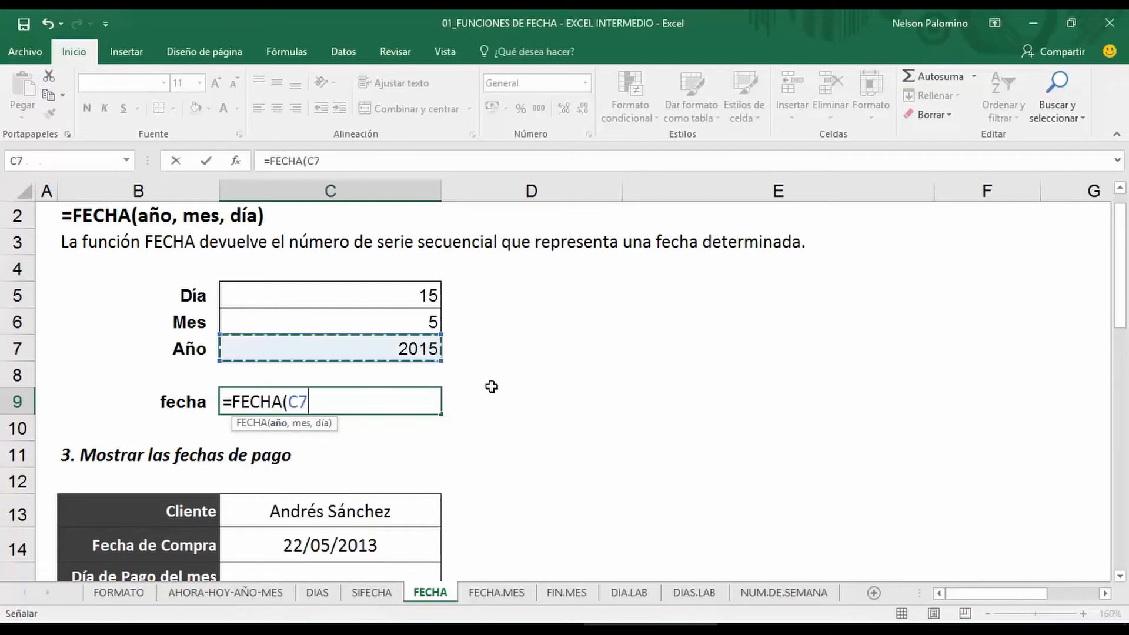
{"action": "type", "text": ","}
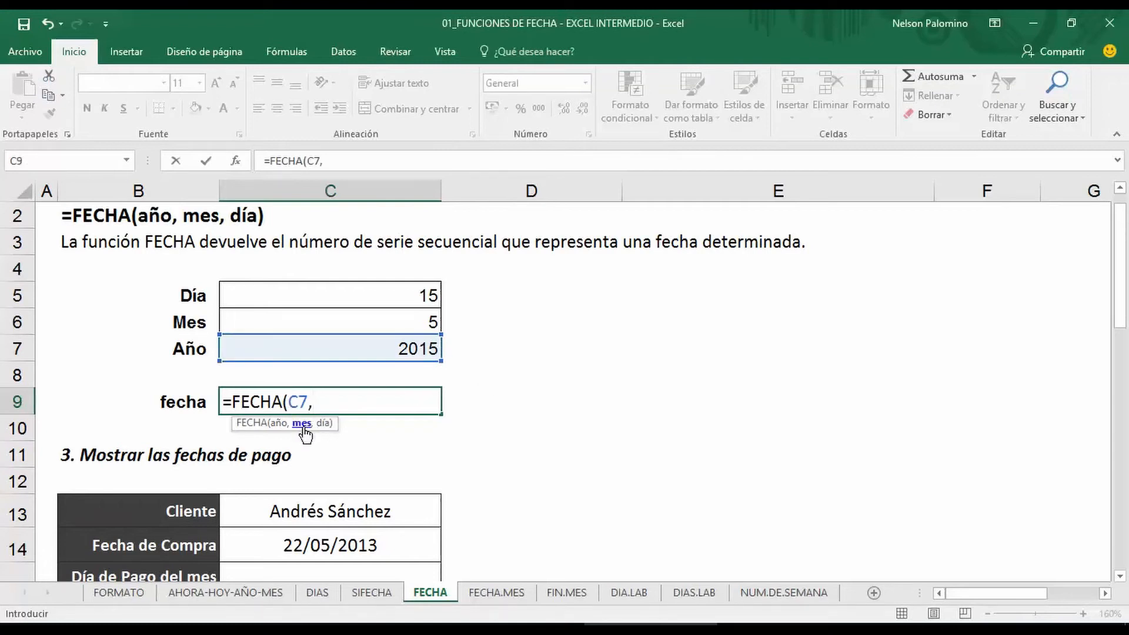
{"action": "left_click", "coordinate": [423, 323]}
{"action": "type", "text": ","}
{"action": "left_click", "coordinate": [411, 289]}
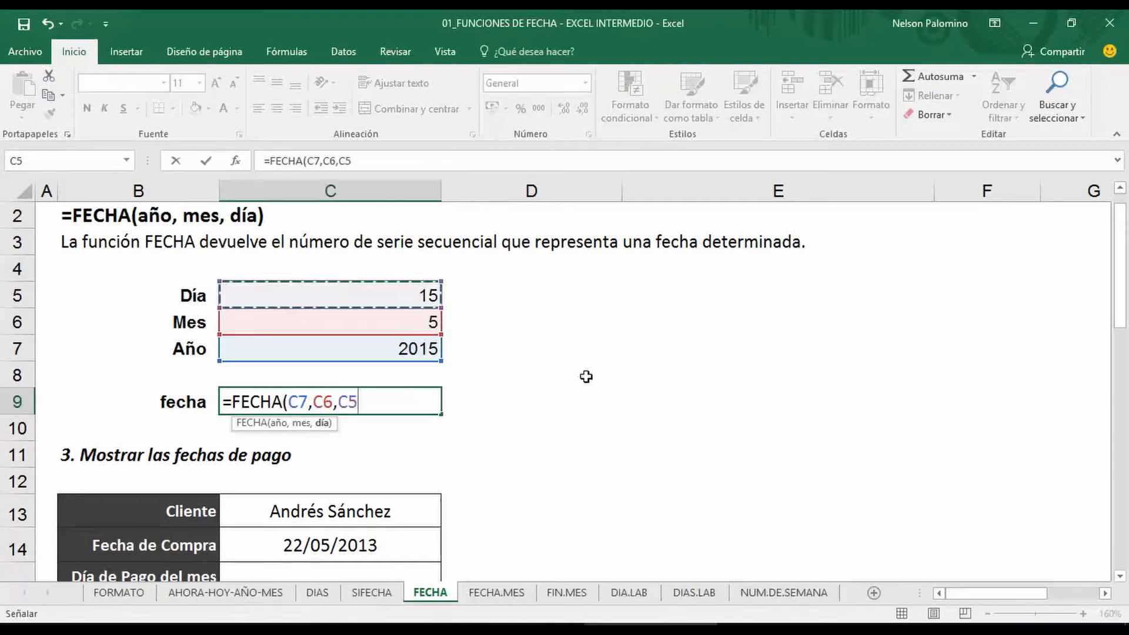
{"action": "type", "text": ")"}
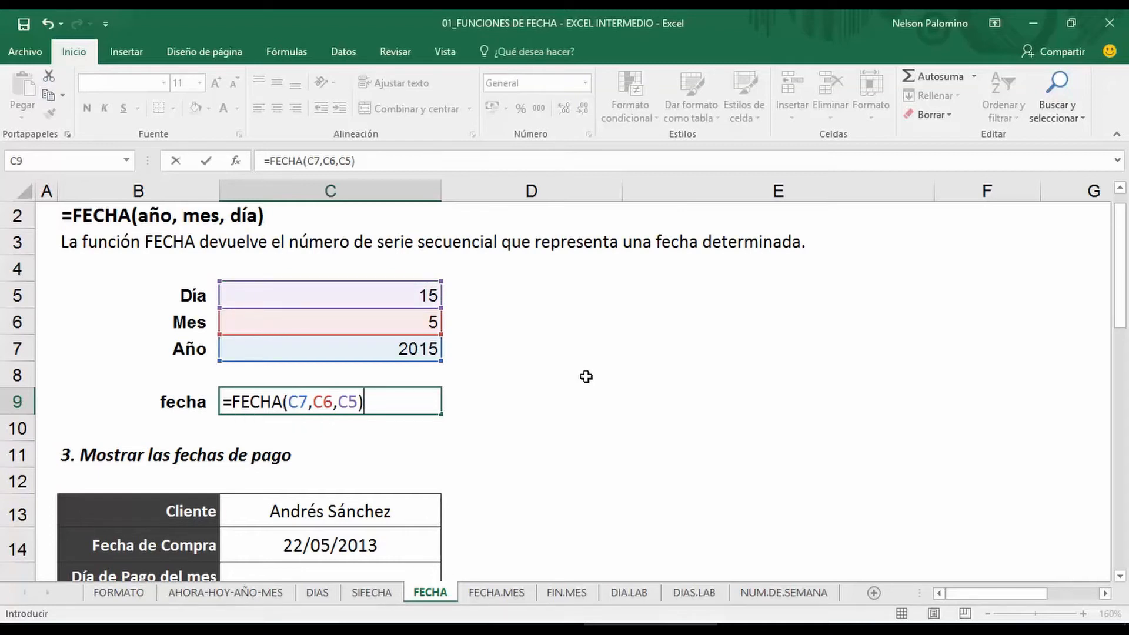
{"action": "key", "text": "Return"}
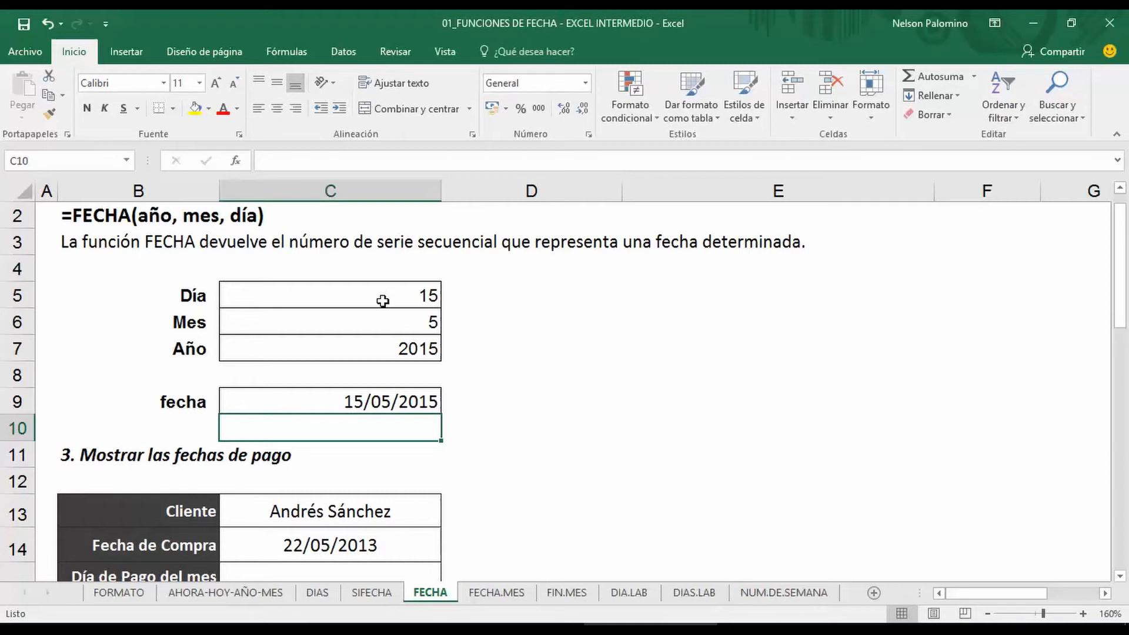
Begin a FECHA formula in C19 for installment 1's payment date, with AÑO($C$14) of the purchase date as the year argument.
{"action": "scroll", "coordinate": [385, 410], "scroll_direction": "down", "scroll_amount": 1}
{"action": "scroll", "coordinate": [385, 410], "scroll_direction": "down", "scroll_amount": 3}
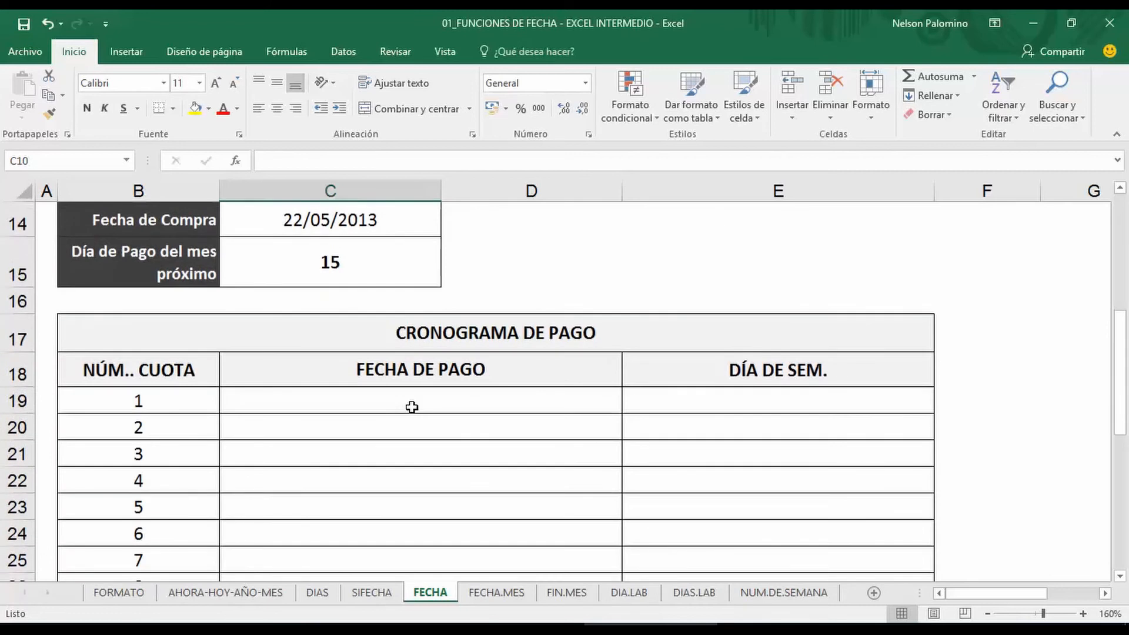
{"action": "scroll", "coordinate": [423, 427], "scroll_direction": "down", "scroll_amount": 2}
{"action": "scroll", "coordinate": [253, 492], "scroll_direction": "up", "scroll_amount": 1}
{"action": "left_click", "coordinate": [958, 431]}
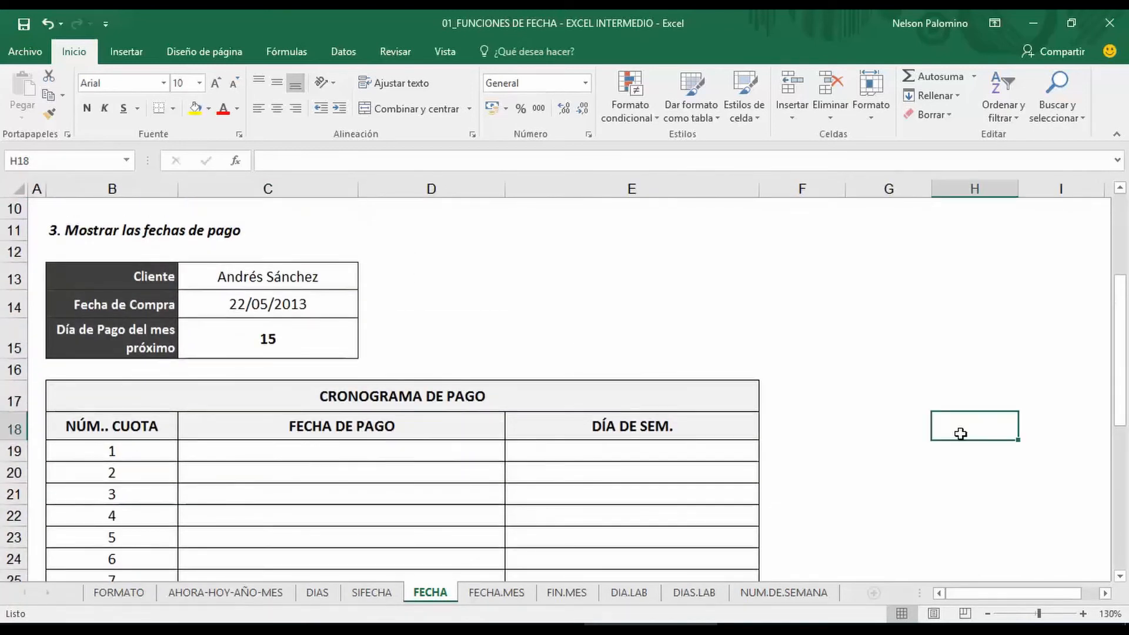
{"action": "left_click", "coordinate": [446, 452]}
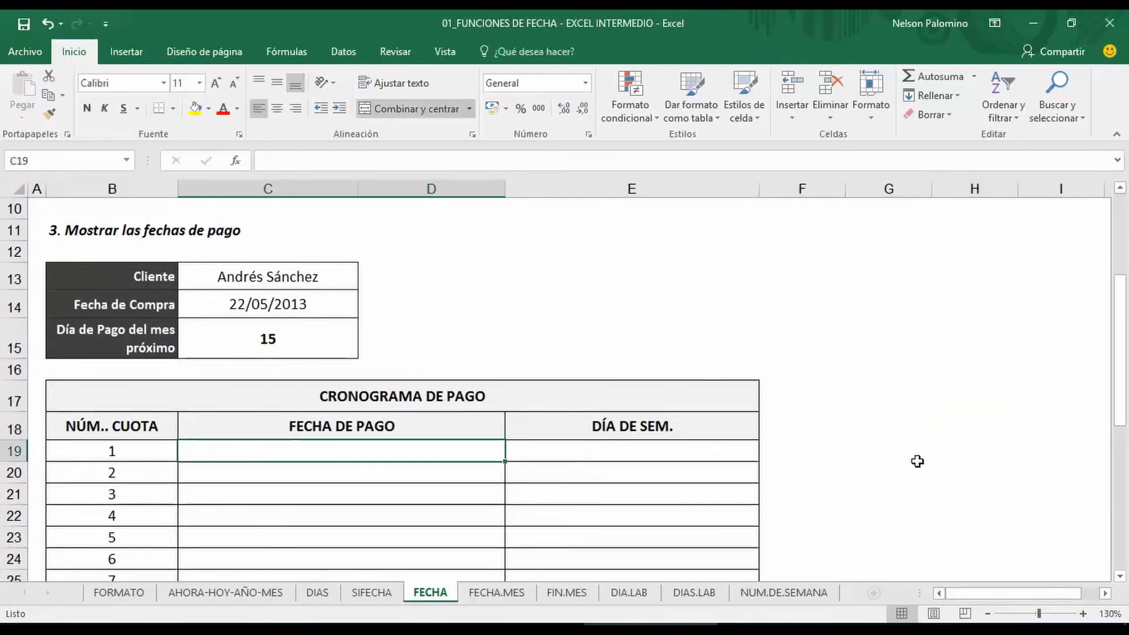
{"action": "type", "text": "="}
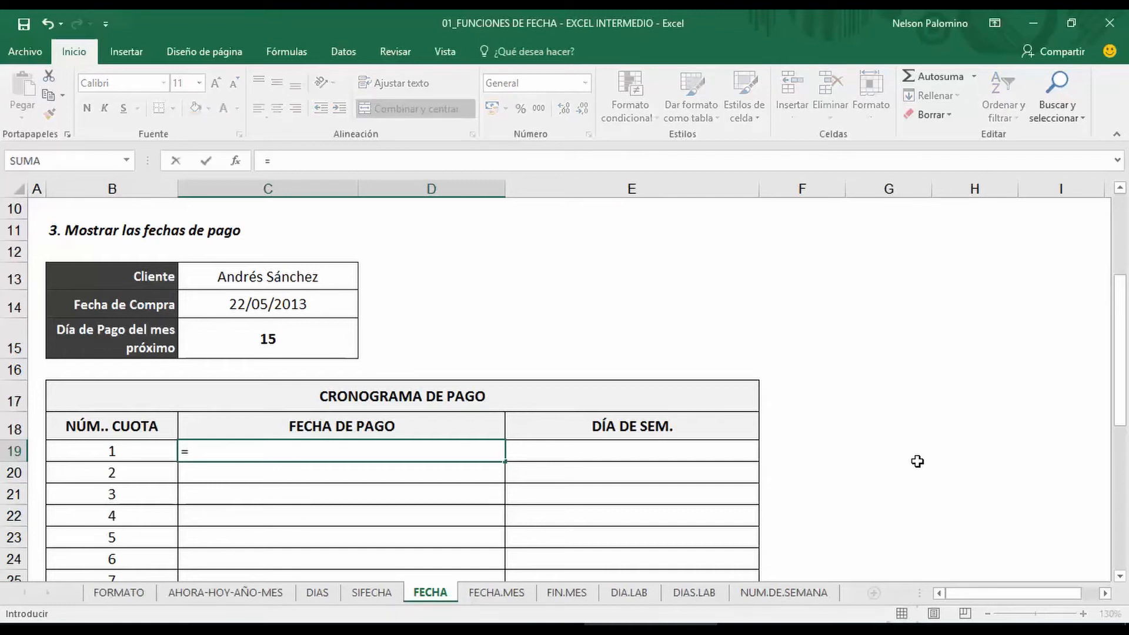
{"action": "type", "text": "fech"}
{"action": "key", "text": "Tab"}
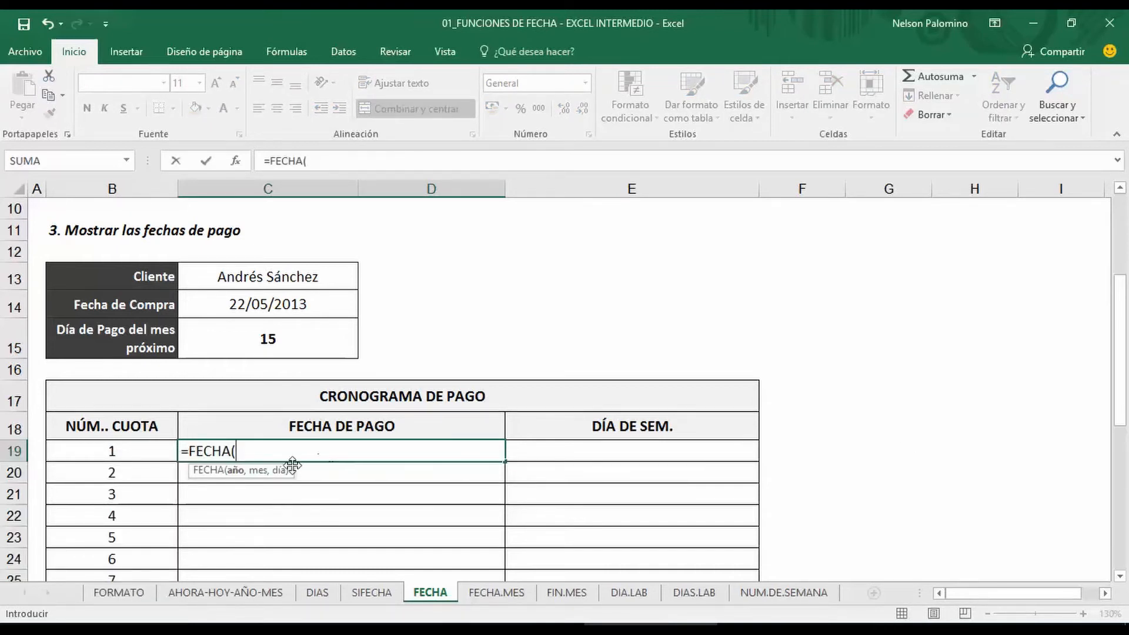
{"action": "type", "text": "año"}
{"action": "key", "text": "Tab"}
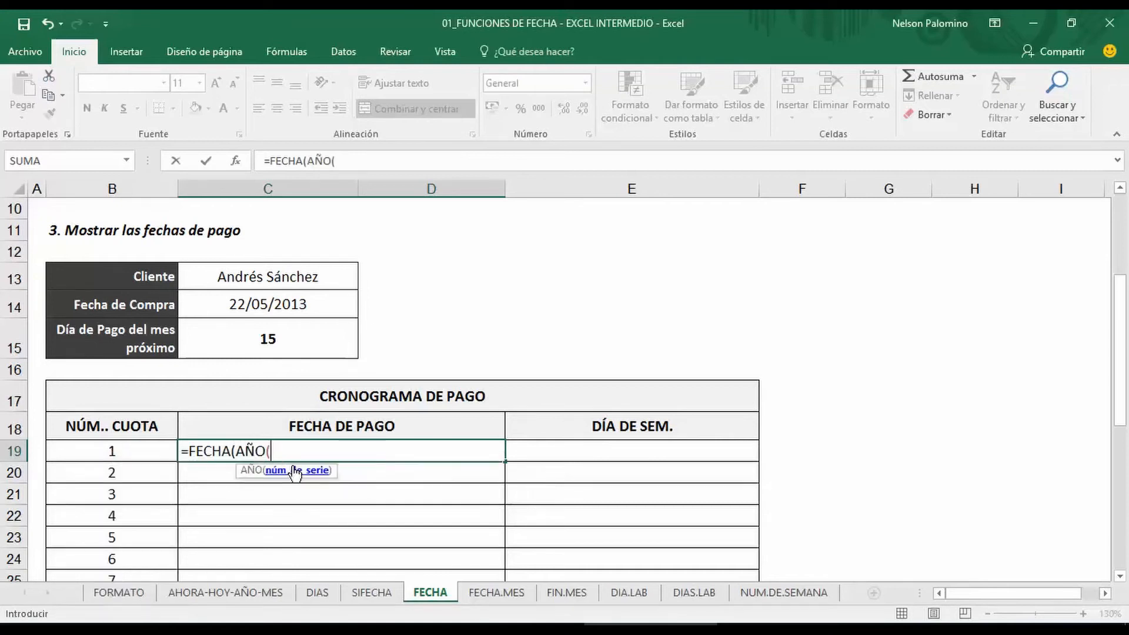
{"action": "left_click", "coordinate": [282, 311]}
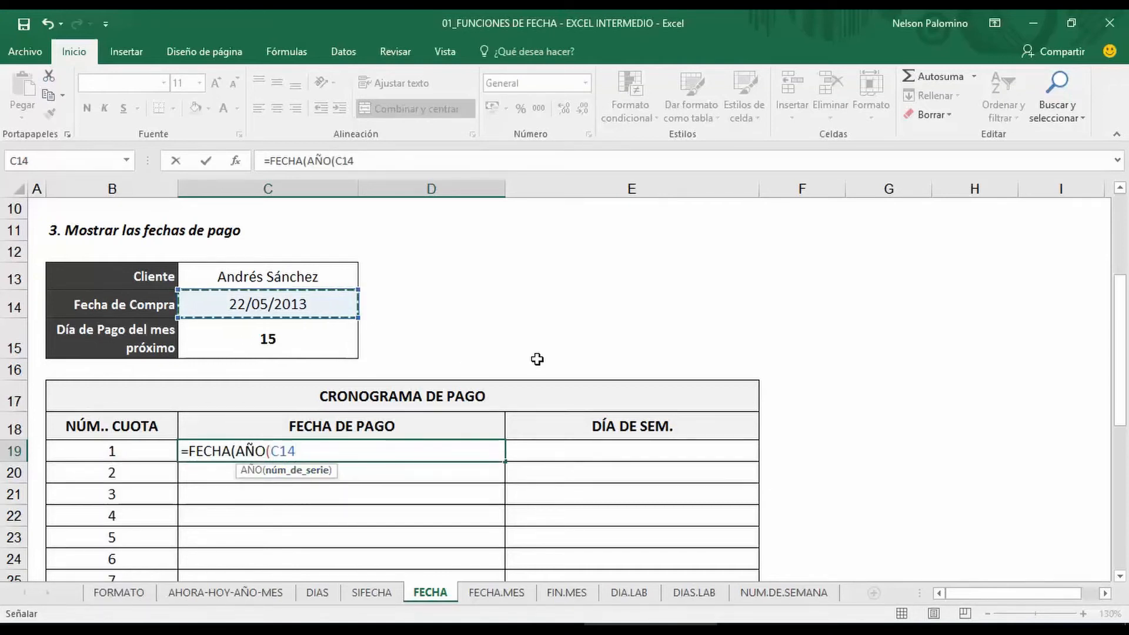
{"action": "key", "text": "F4"}
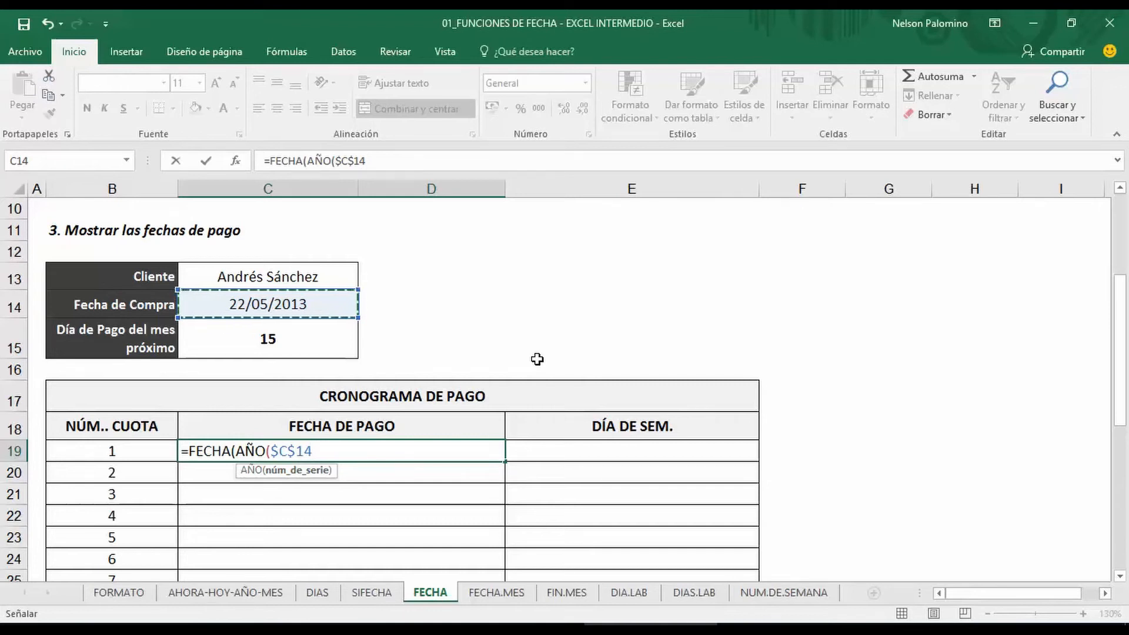
{"action": "type", "text": ","}
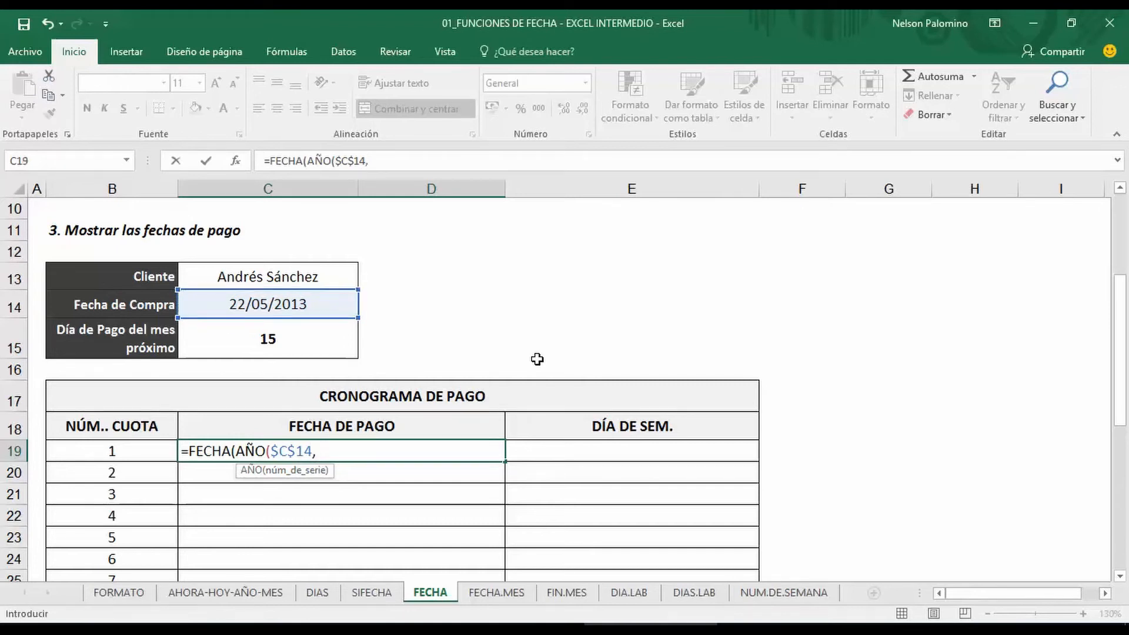
{"action": "key", "text": "BackSpace"}
{"action": "type", "text": ")"}
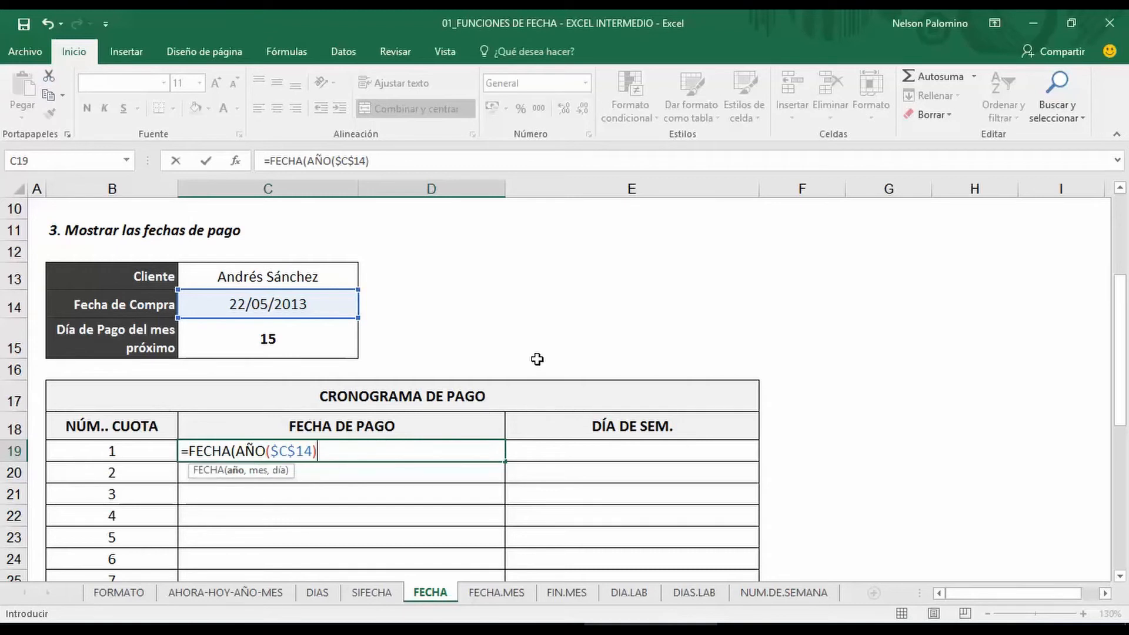
Add MES($C$14)+B19 as the month argument of the FECHA formula in C19.
{"action": "type", "text": ",mes"}
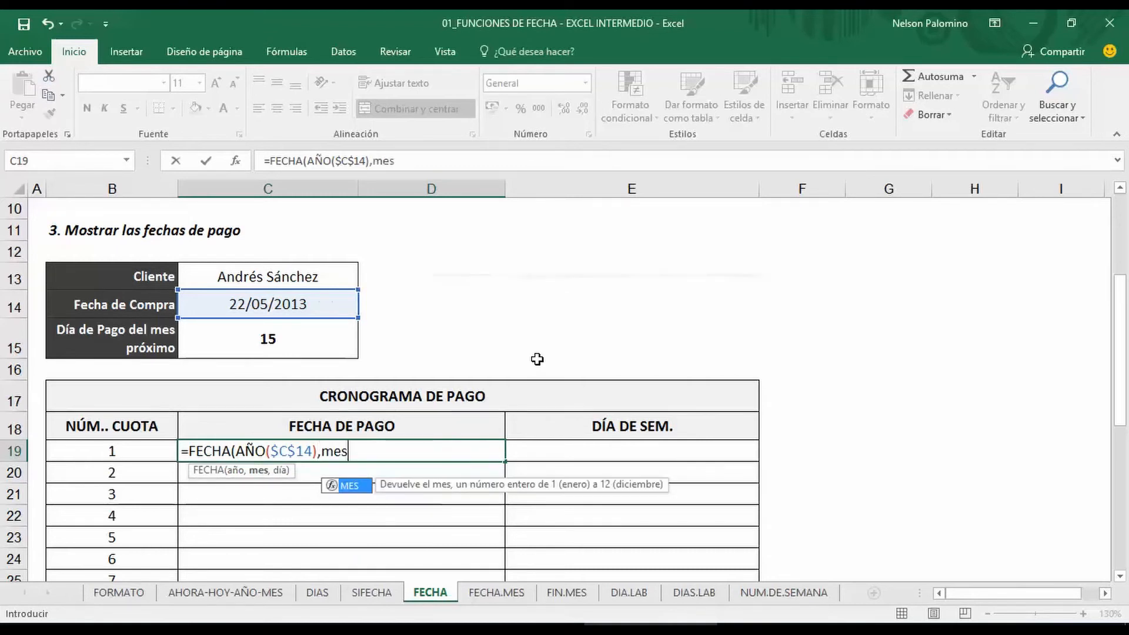
{"action": "key", "text": "Tab"}
{"action": "type", "text": "q"}
{"action": "key", "text": "BackSpace"}
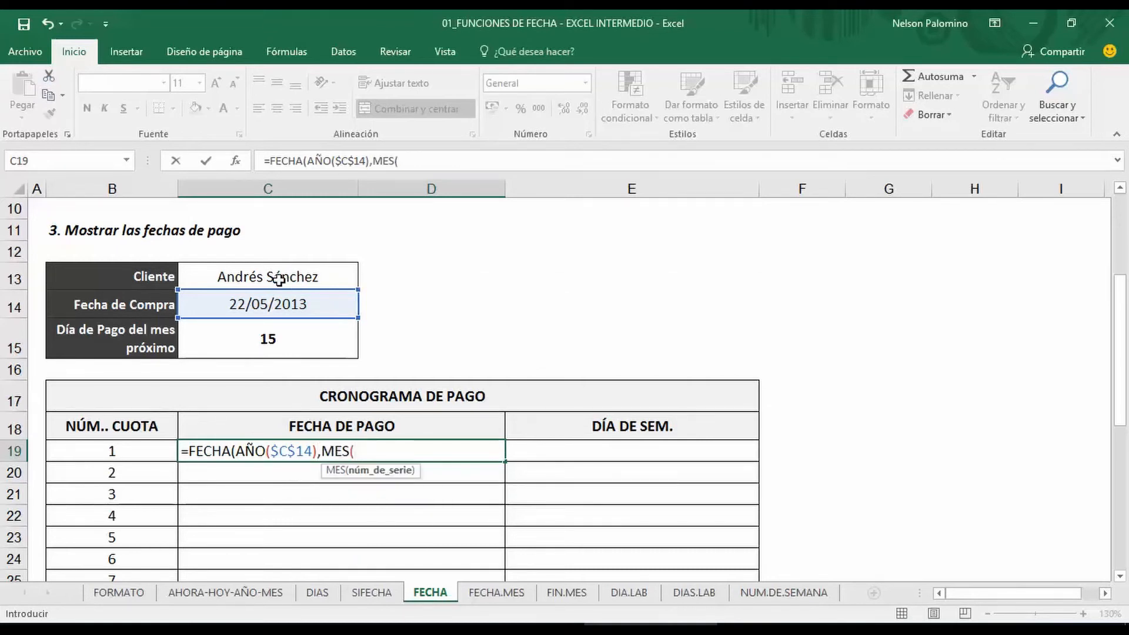
{"action": "left_click", "coordinate": [321, 304]}
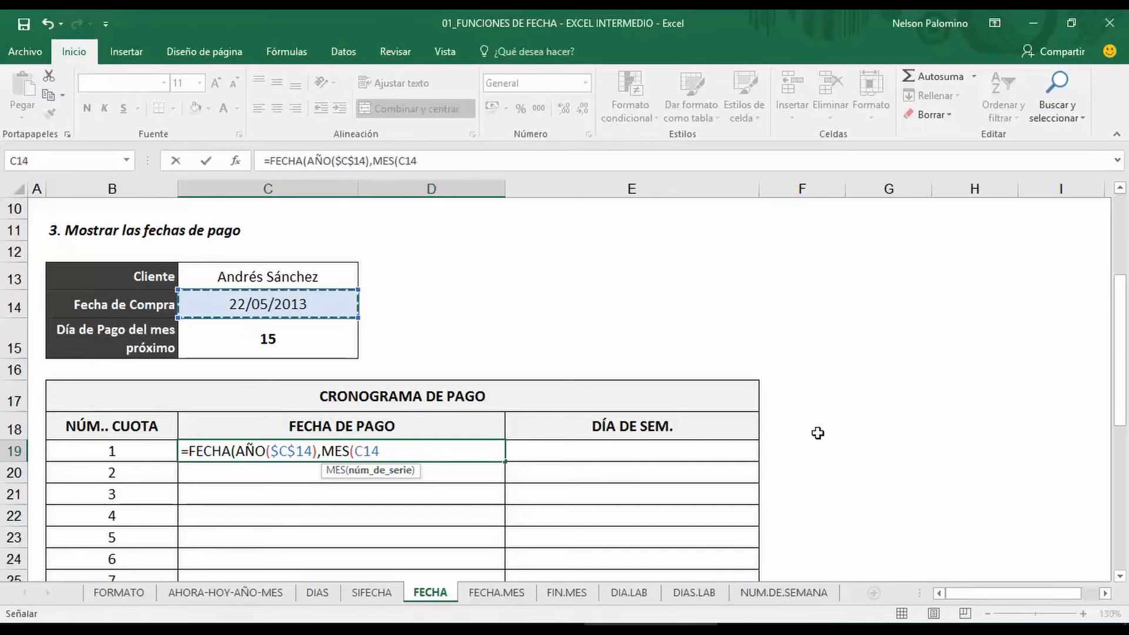
{"action": "key", "text": "F4"}
{"action": "left_click", "coordinate": [143, 448]}
{"action": "type", "text": ","}
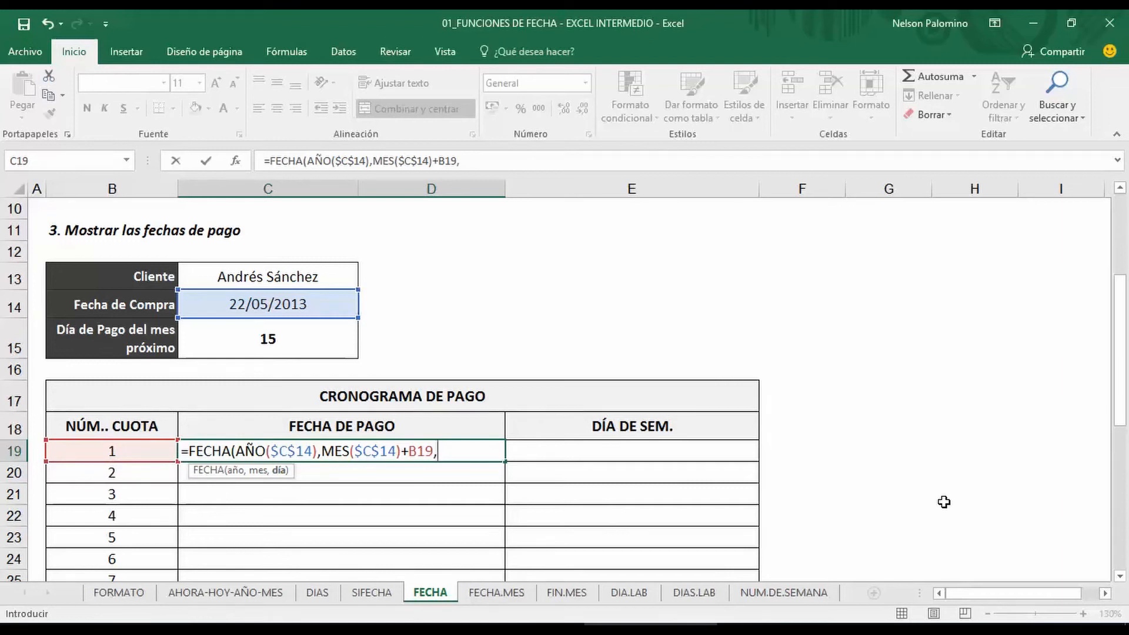
Finish the FECHA formula in C19 with the payment day $C$15 as an absolute reference for the day argument.
{"action": "left_click", "coordinate": [278, 340]}
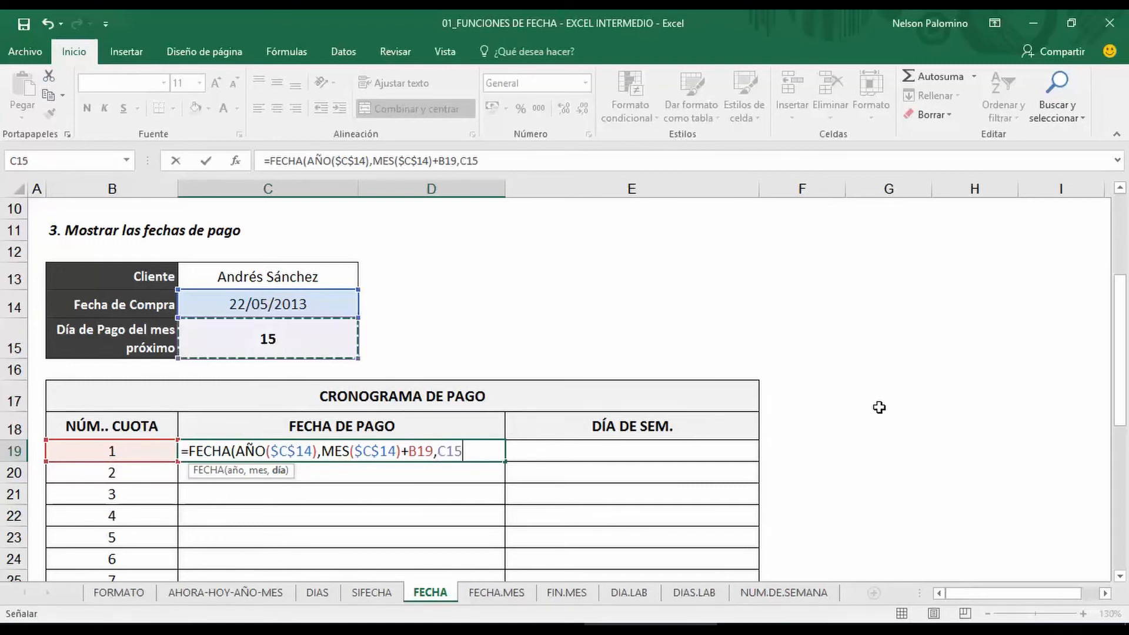
{"action": "key", "text": "F4"}
{"action": "type", "text": ")"}
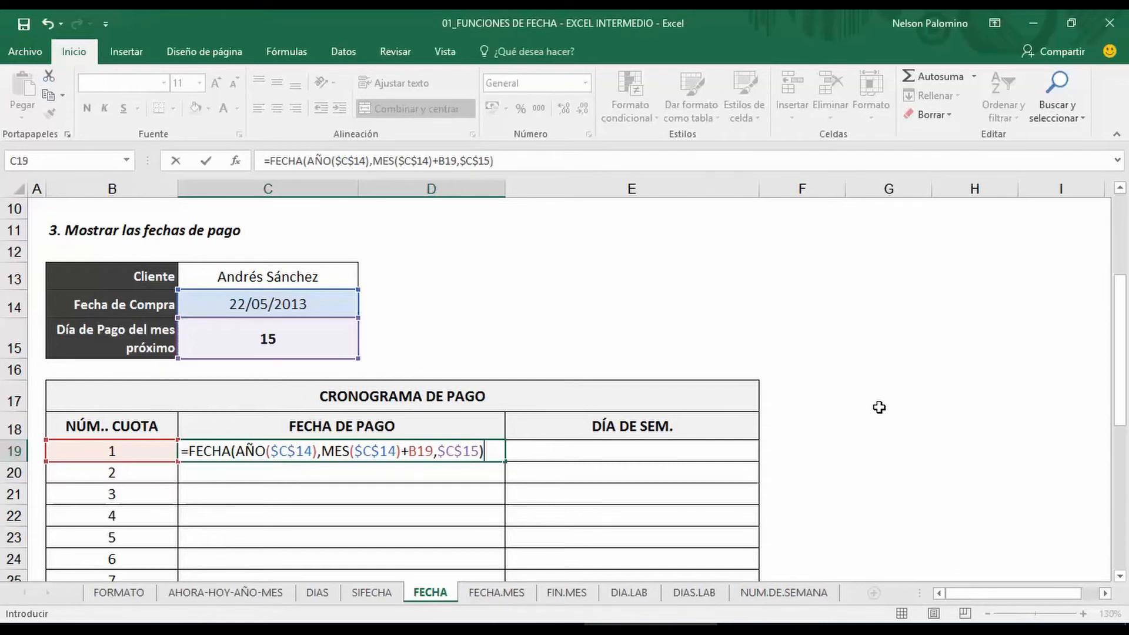
{"action": "left_click_drag", "start_coordinate": [234, 470], "coordinate": [394, 473]}
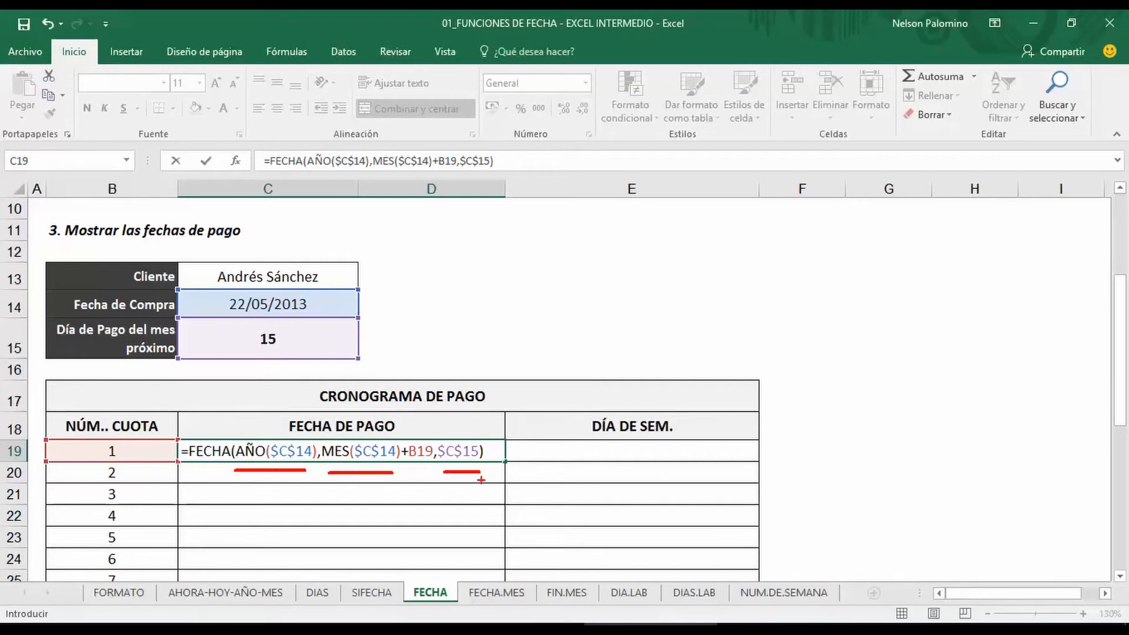
{"action": "key", "text": "Escape"}
{"action": "key", "text": "Return"}
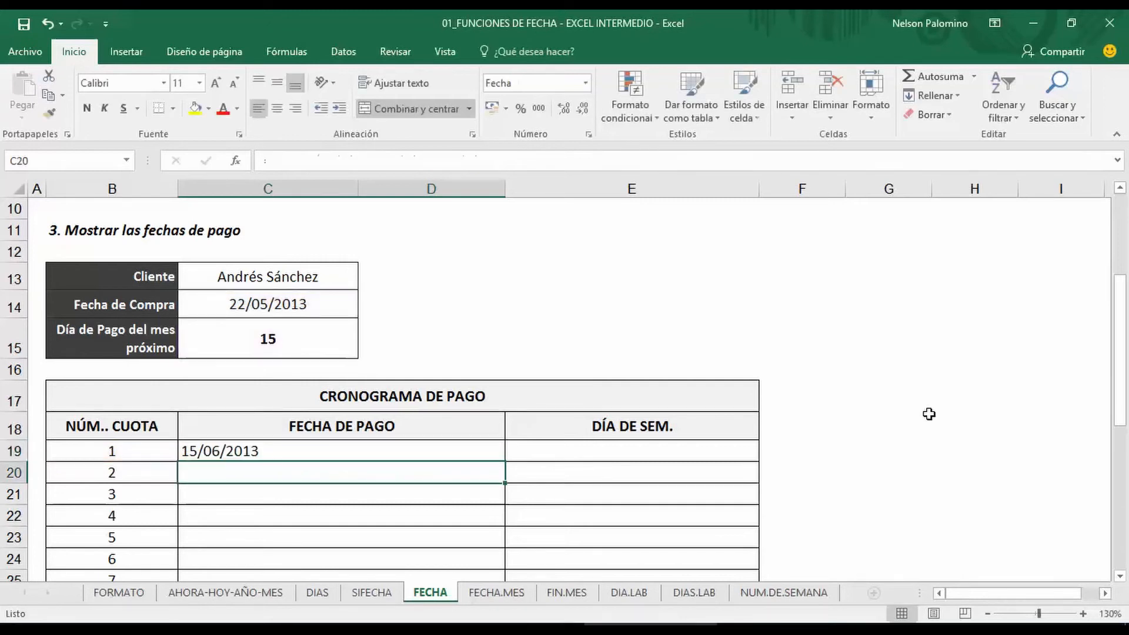
Fill the payment date formula from C19 down for all remaining installments and look over the resulting dates.
{"action": "left_click", "coordinate": [493, 448]}
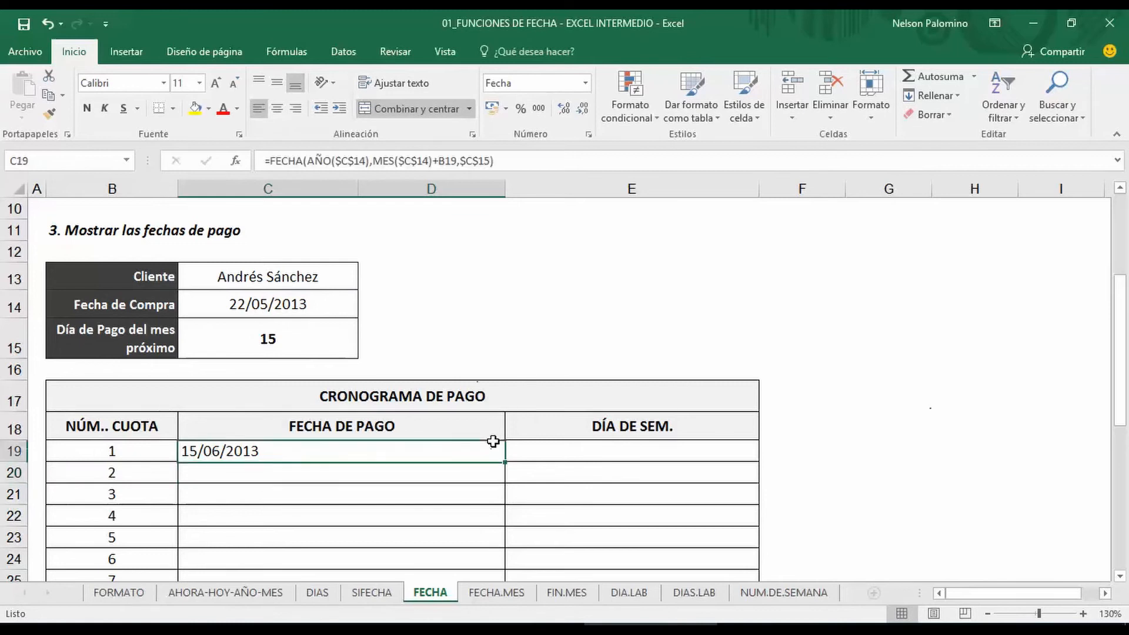
{"action": "double_click", "coordinate": [506, 463]}
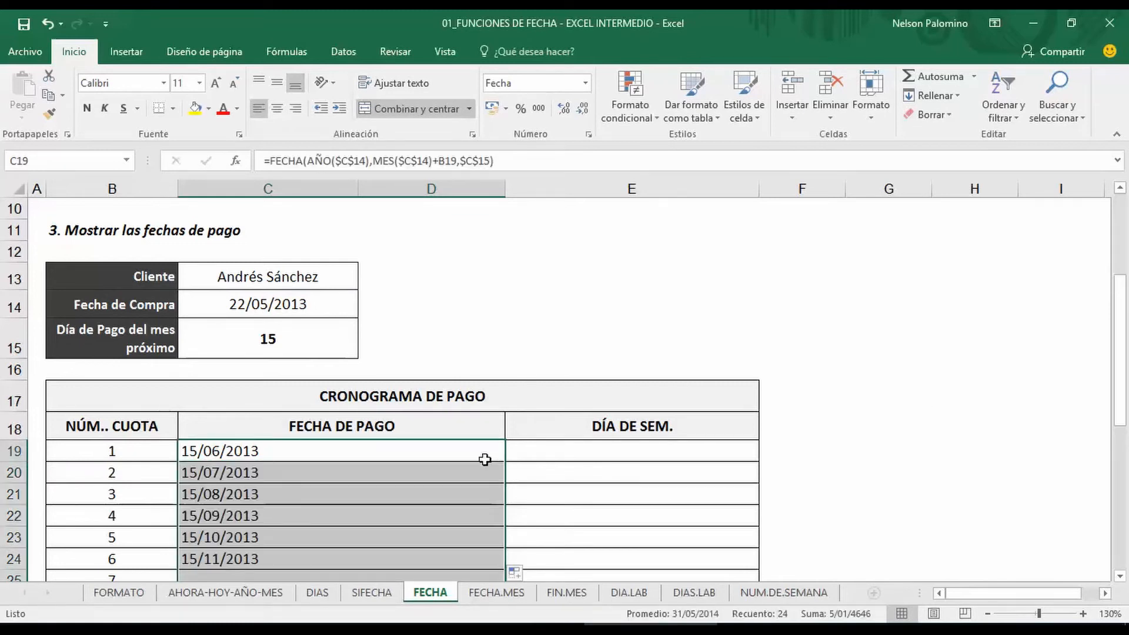
{"action": "left_click", "coordinate": [484, 454]}
{"action": "scroll", "coordinate": [485, 501], "scroll_direction": "down", "scroll_amount": 1}
{"action": "scroll", "coordinate": [485, 501], "scroll_direction": "down", "scroll_amount": 6}
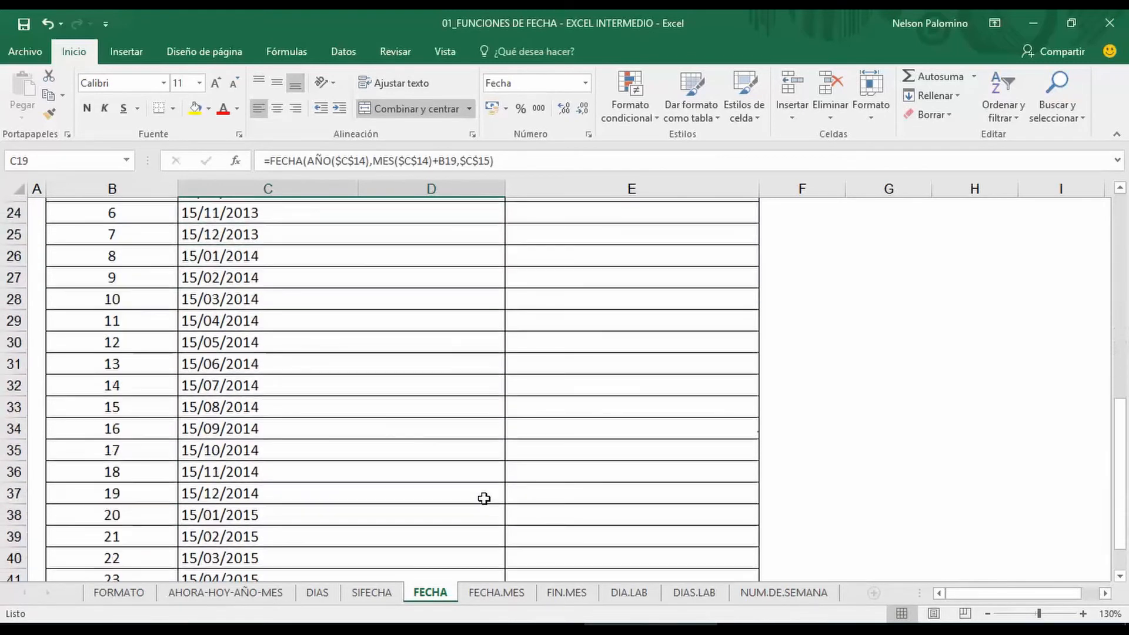
{"action": "scroll", "coordinate": [486, 490], "scroll_direction": "up", "scroll_amount": 5}
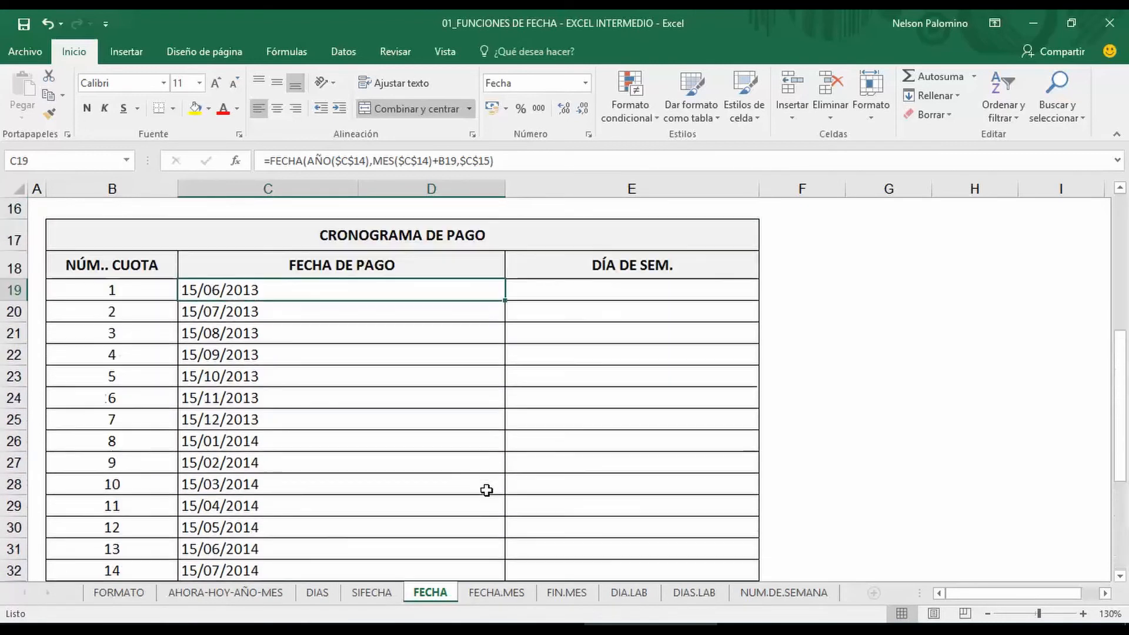
Enter the formula =C19 in E19 to bring installment 1's payment date into the DÍA DE SEM. column.
{"action": "left_click", "coordinate": [593, 391]}
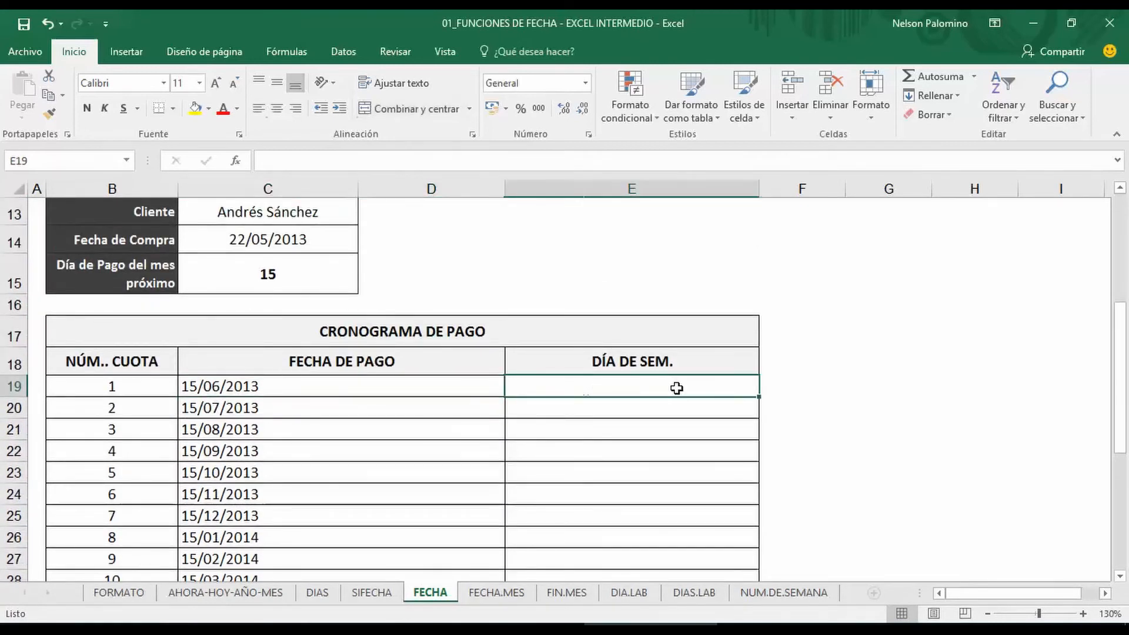
{"action": "type", "text": "="}
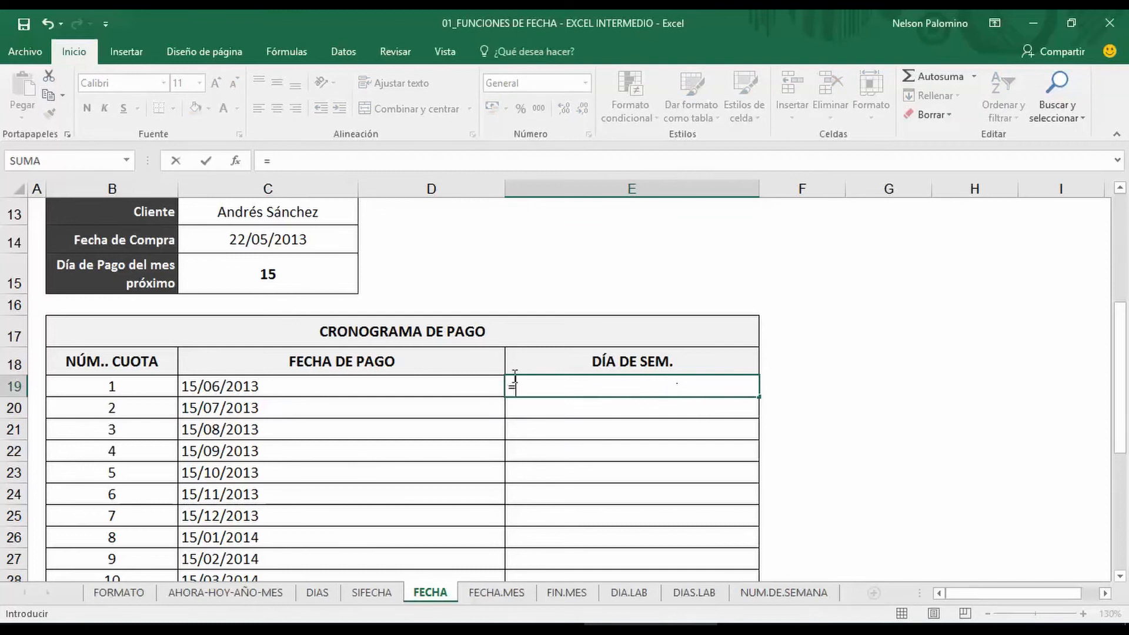
{"action": "left_click", "coordinate": [488, 383]}
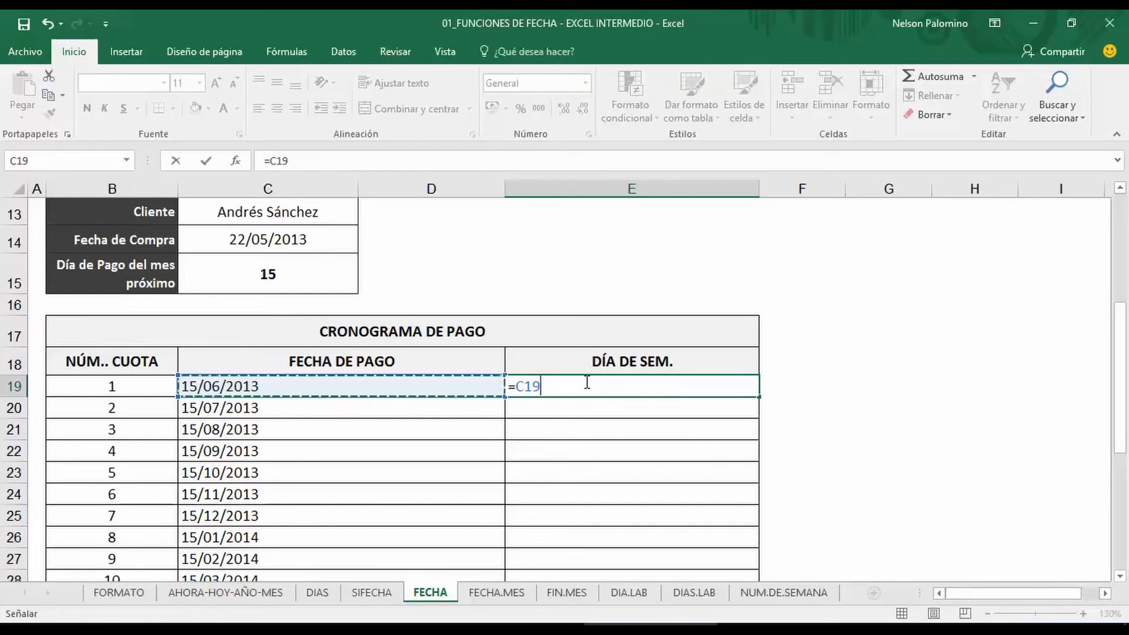
{"action": "key", "text": "Return"}
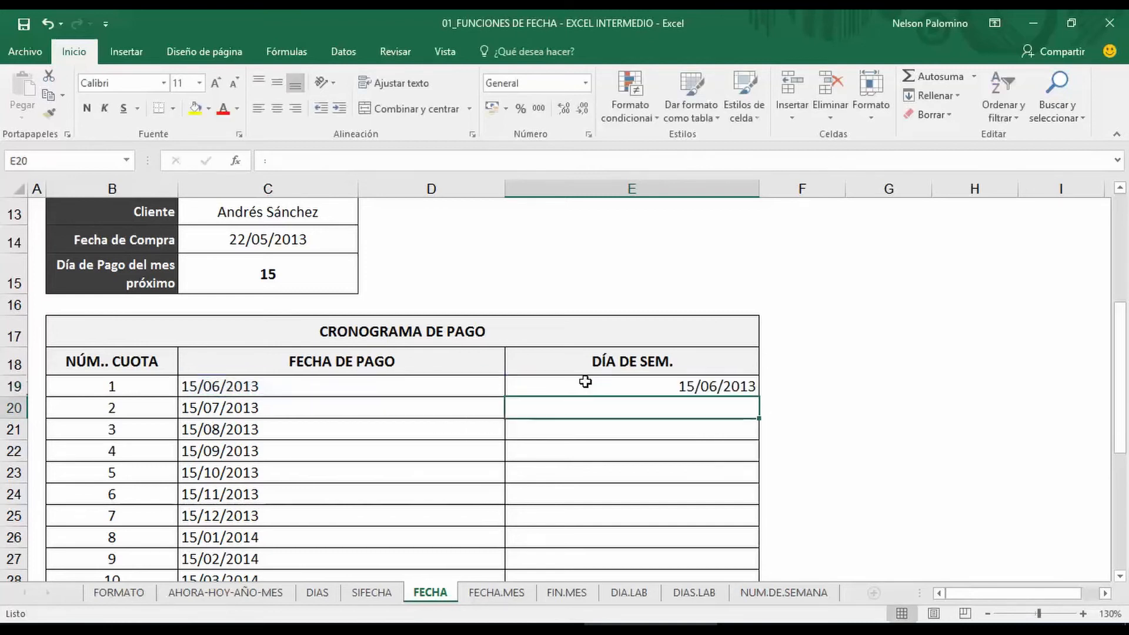
Apply the custom number format mmmm to E19.
{"action": "left_click", "coordinate": [605, 385]}
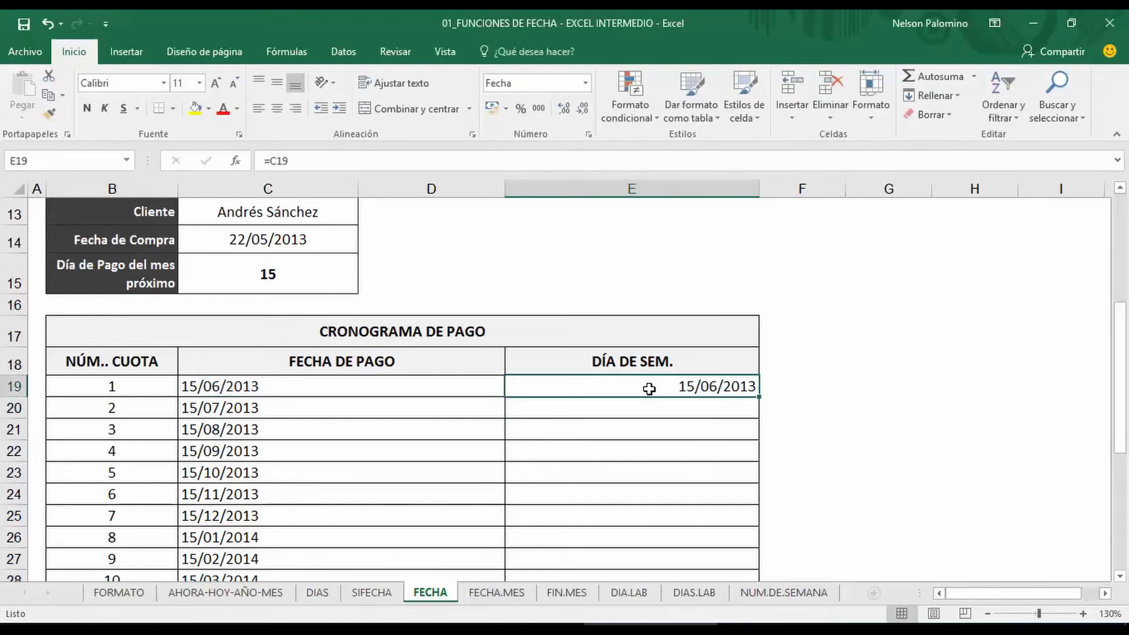
{"action": "right_click", "coordinate": [649, 389]}
{"action": "left_click", "coordinate": [694, 318]}
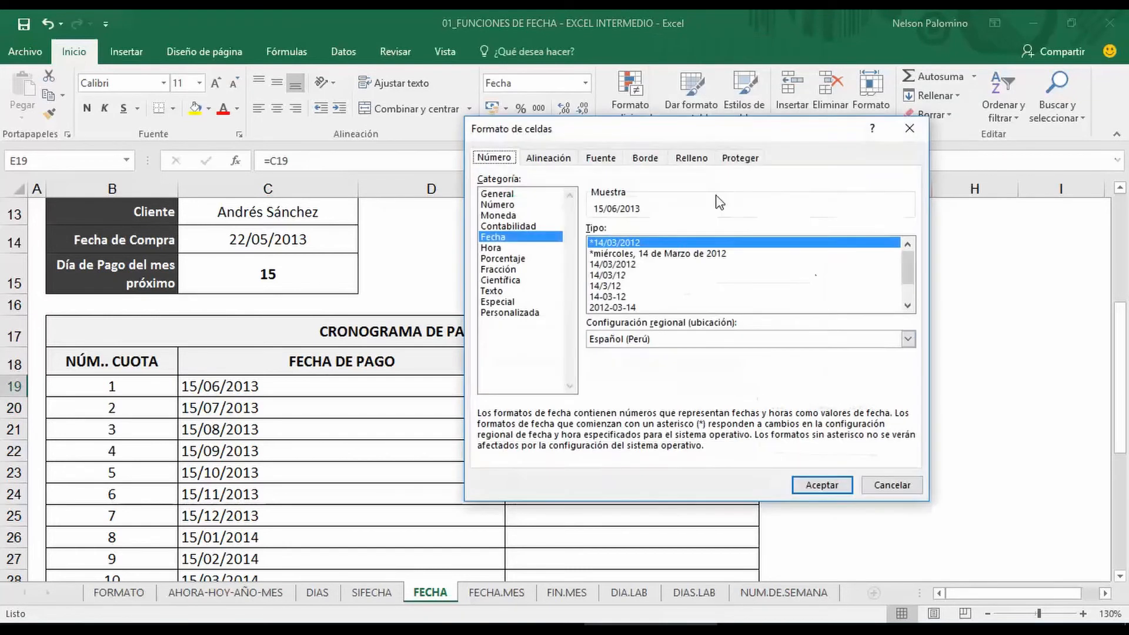
{"action": "left_click_drag", "start_coordinate": [644, 129], "coordinate": [244, 90]}
{"action": "left_click", "coordinate": [126, 274]}
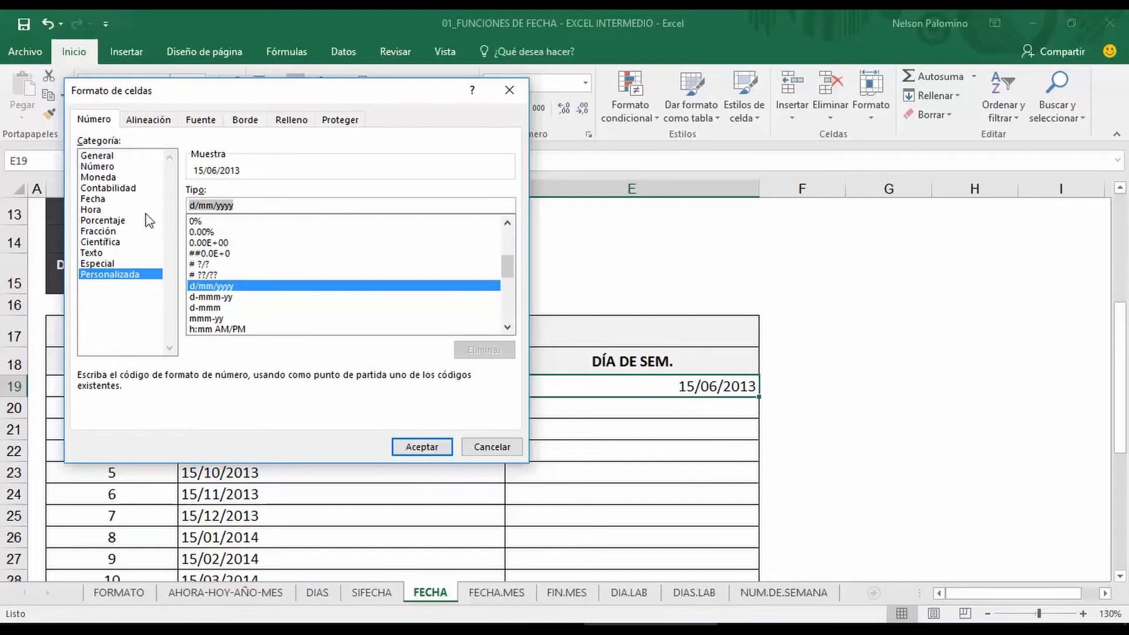
{"action": "type", "text": "mmmm"}
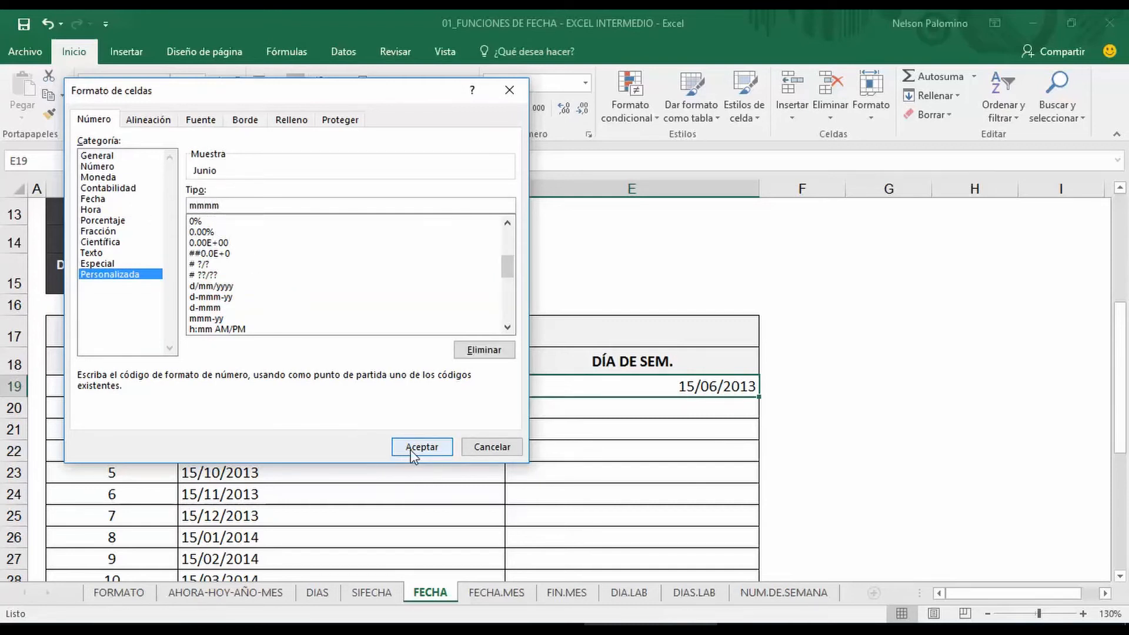
{"action": "left_click", "coordinate": [422, 447]}
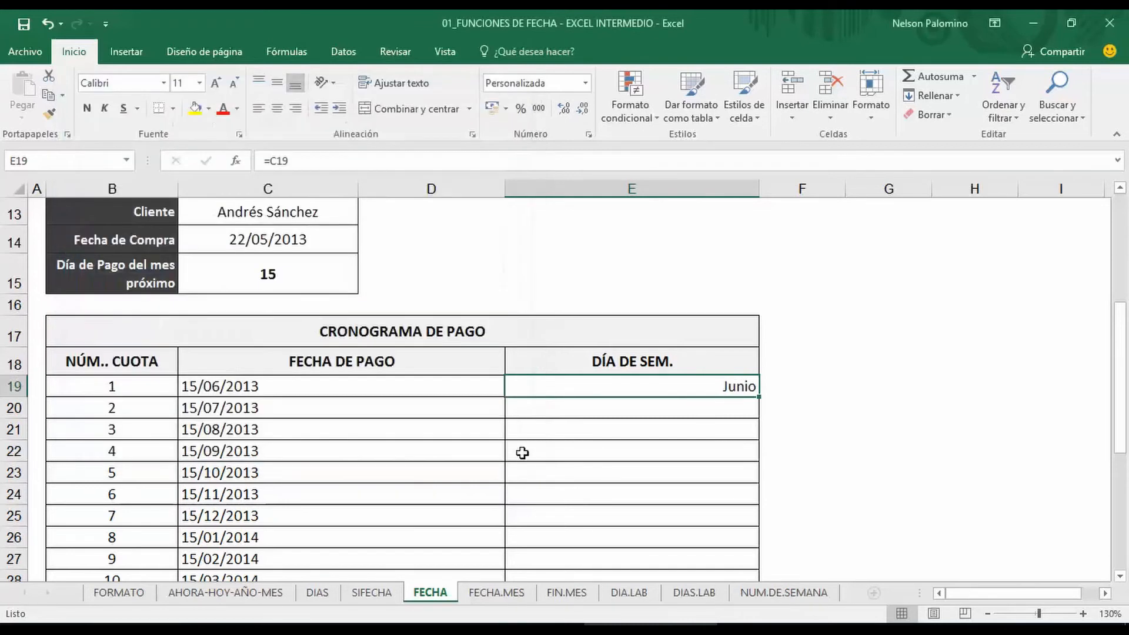
Fill the E19 formula down the DÍA DE SEM. column for all installments and look over the filled rows.
{"action": "double_click", "coordinate": [759, 398]}
{"action": "left_click", "coordinate": [873, 388]}
{"action": "scroll", "coordinate": [880, 452], "scroll_direction": "down", "scroll_amount": 3}
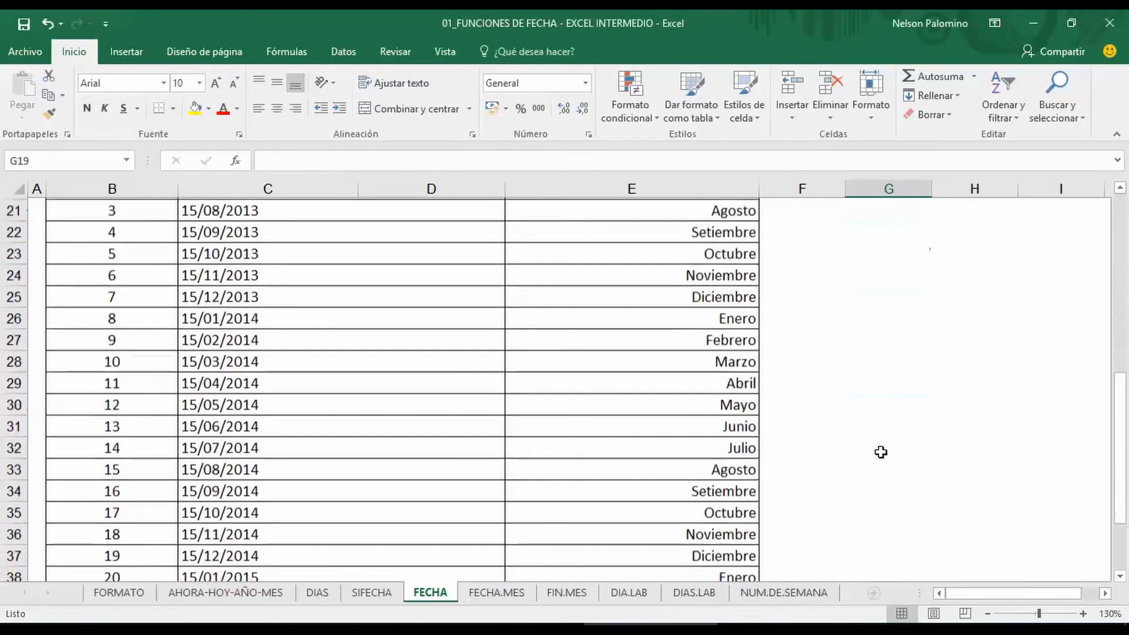
{"action": "scroll", "coordinate": [881, 451], "scroll_direction": "down", "scroll_amount": 3}
{"action": "scroll", "coordinate": [880, 451], "scroll_direction": "up", "scroll_amount": 7}
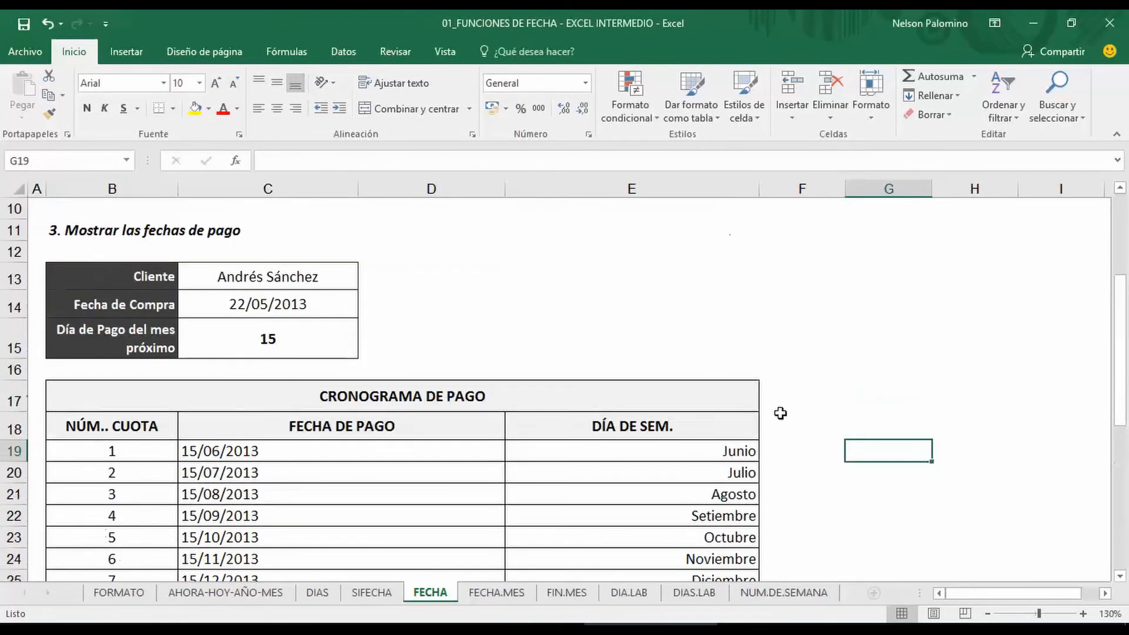
Centre the contents of column E horizontally and check the schedule through its last installments.
{"action": "left_click", "coordinate": [744, 446]}
{"action": "left_click", "coordinate": [686, 201]}
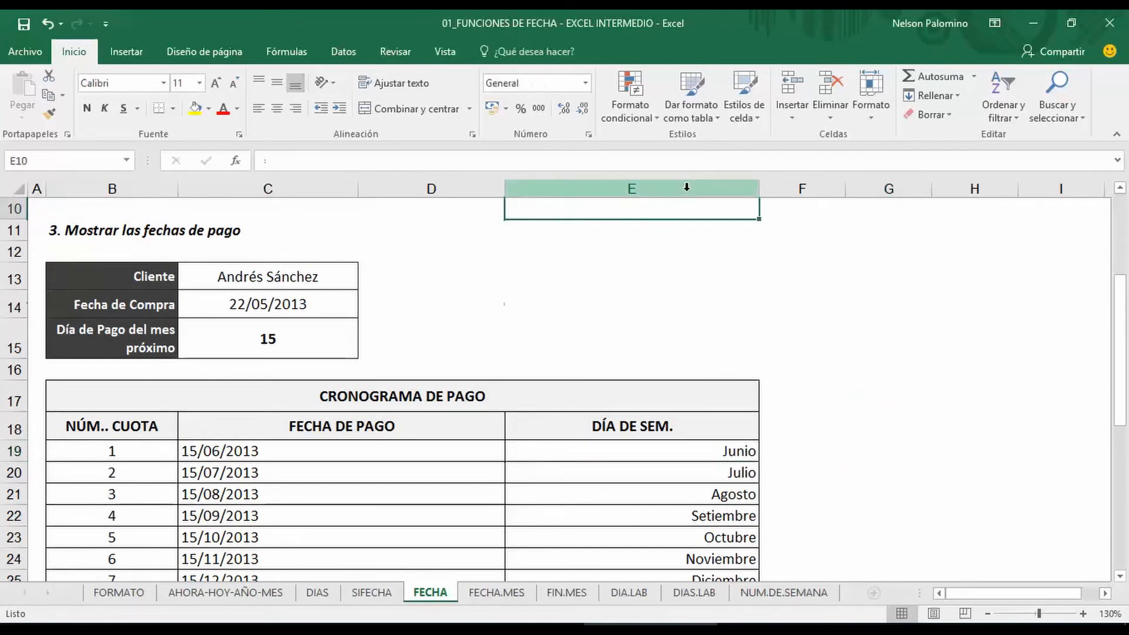
{"action": "left_click", "coordinate": [687, 187]}
{"action": "left_click", "coordinate": [277, 108]}
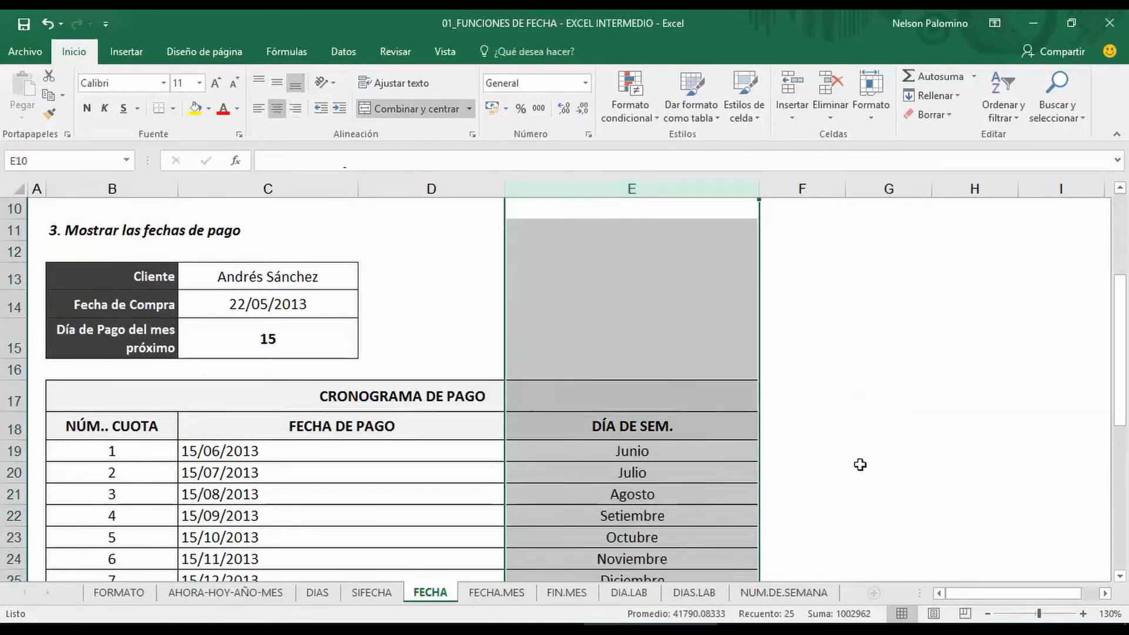
{"action": "left_click", "coordinate": [975, 472]}
{"action": "scroll", "coordinate": [759, 511], "scroll_direction": "down", "scroll_amount": 5}
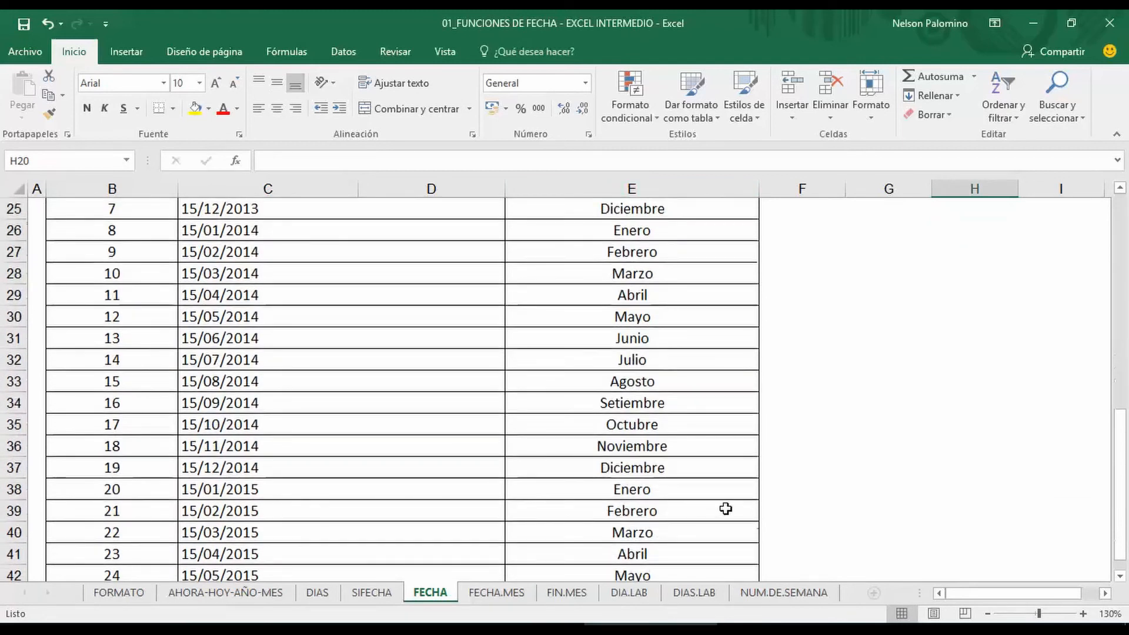
{"action": "scroll", "coordinate": [726, 508], "scroll_direction": "up", "scroll_amount": 4}
Apply the custom number format dddd to the DÍA DE SEM. cells E19:E42.
{"action": "left_click", "coordinate": [656, 388]}
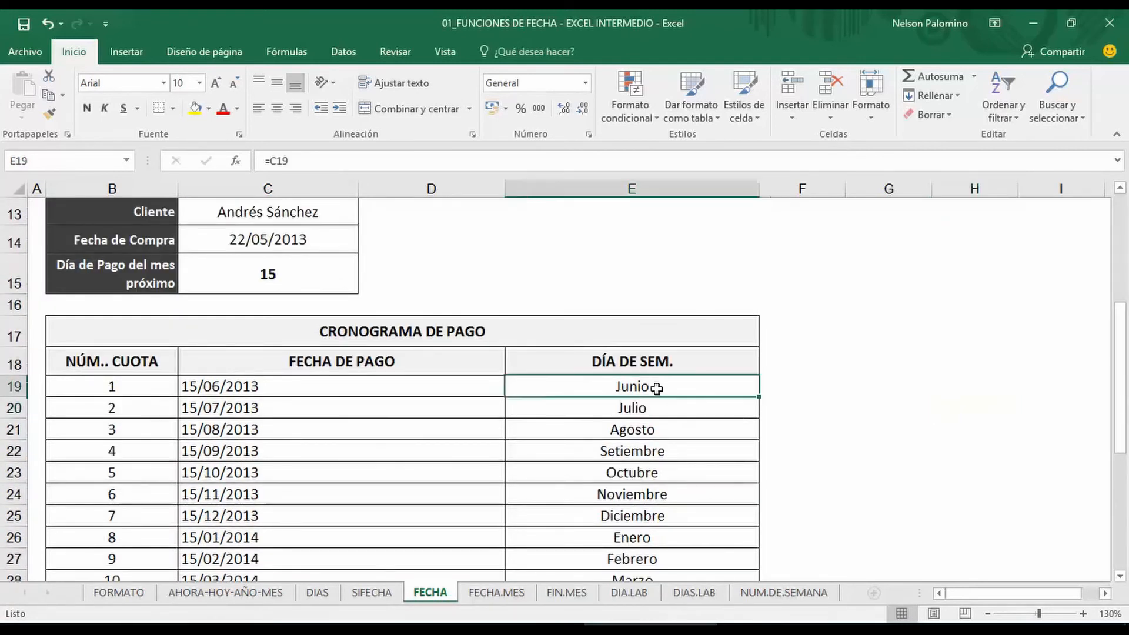
{"action": "left_click_drag", "start_coordinate": [329, 395], "coordinate": [541, 395]}
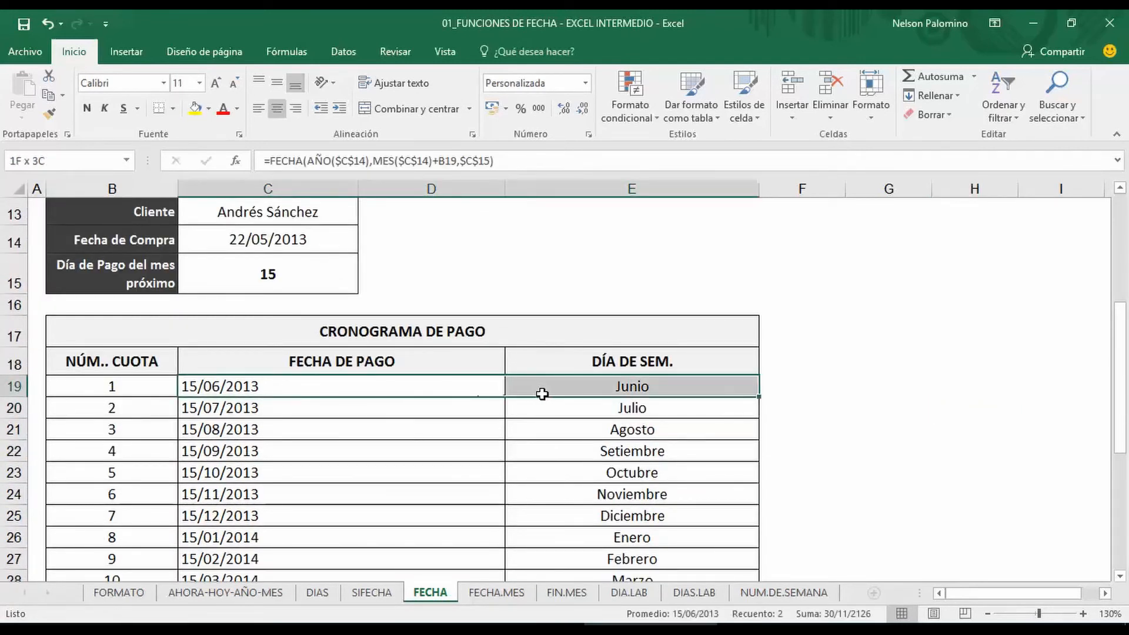
{"action": "left_click", "coordinate": [588, 452]}
{"action": "left_click_drag", "start_coordinate": [635, 388], "coordinate": [645, 534]}
{"action": "scroll", "coordinate": [643, 513], "scroll_direction": "up", "scroll_amount": 4}
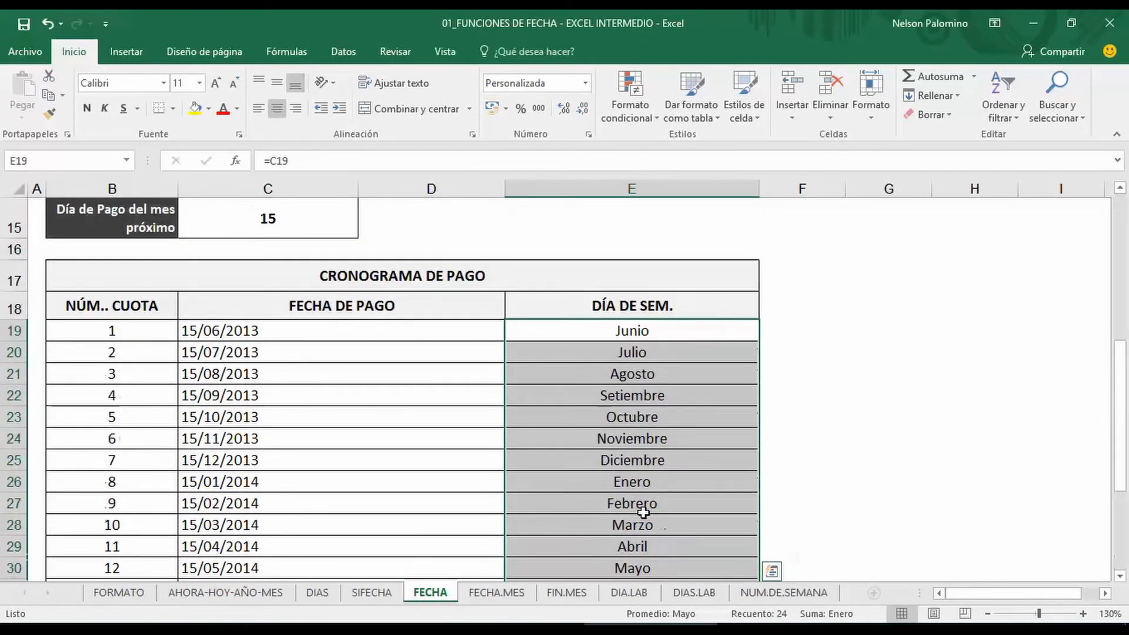
{"action": "scroll", "coordinate": [643, 513], "scroll_direction": "up", "scroll_amount": 1}
{"action": "right_click", "coordinate": [642, 445]}
{"action": "left_click", "coordinate": [672, 366]}
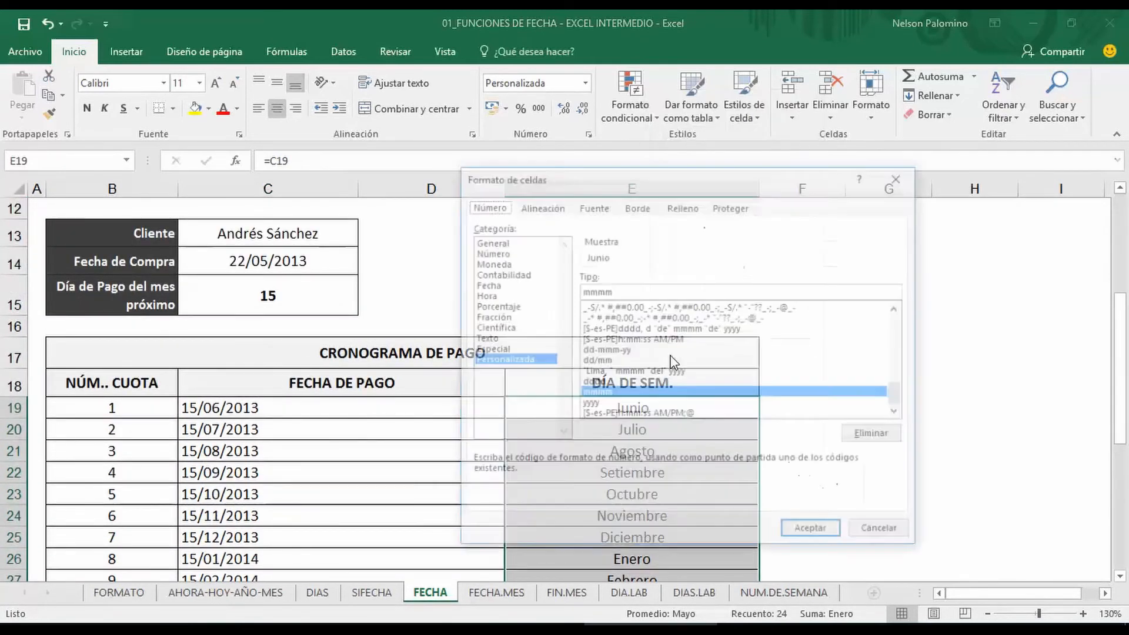
{"action": "left_click_drag", "start_coordinate": [663, 189], "coordinate": [255, 188]}
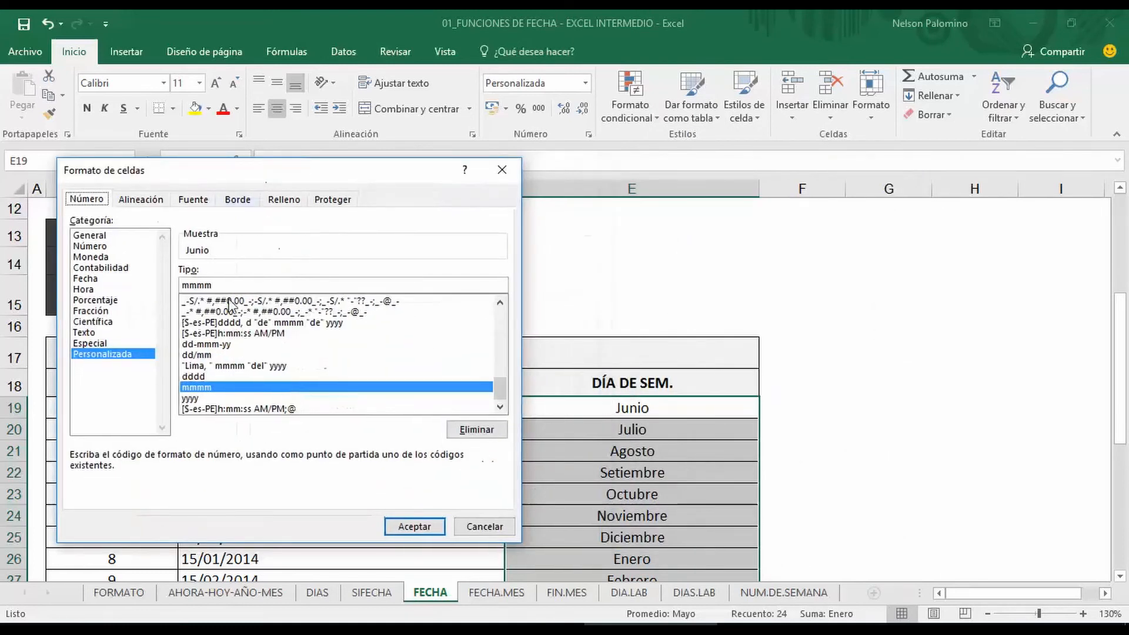
{"action": "left_click_drag", "start_coordinate": [229, 286], "coordinate": [149, 283]}
{"action": "type", "text": "dddd"}
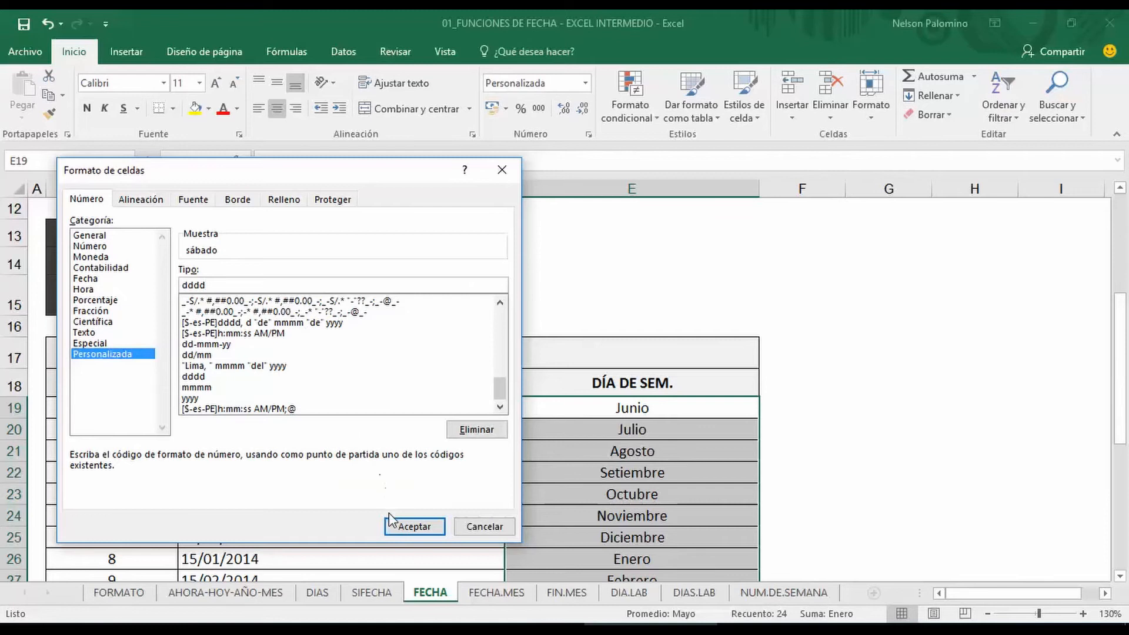
{"action": "left_click", "coordinate": [391, 520]}
Compare the payment dates of installments 1 to 7 with their weekdays and review the completed schedule.
{"action": "left_click", "coordinate": [849, 465]}
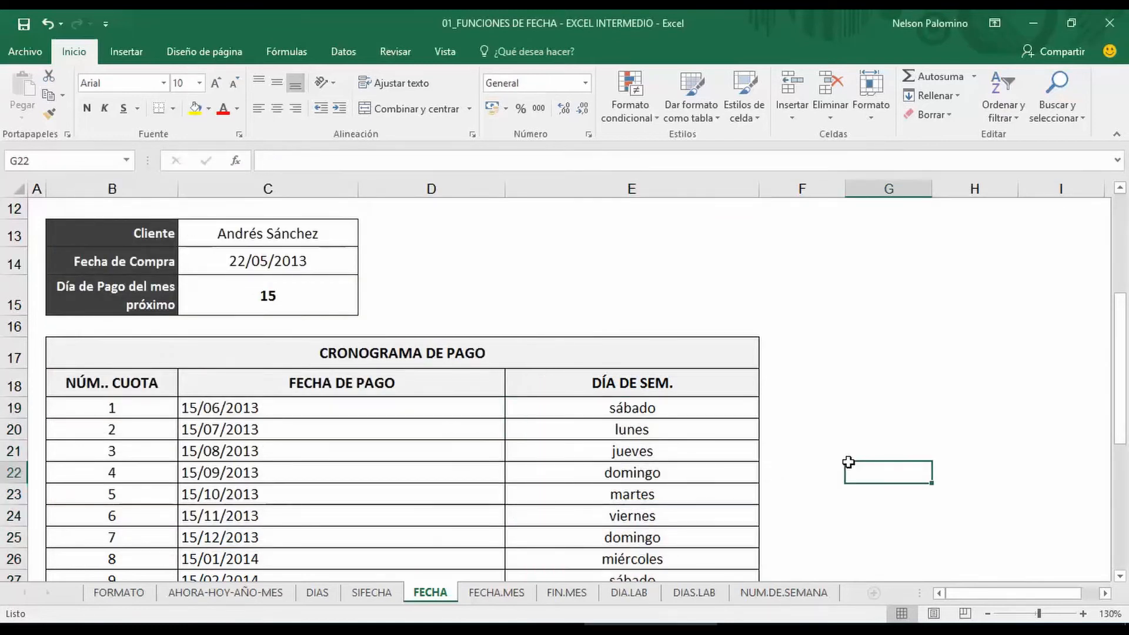
{"action": "scroll", "coordinate": [698, 458], "scroll_direction": "down", "scroll_amount": 2}
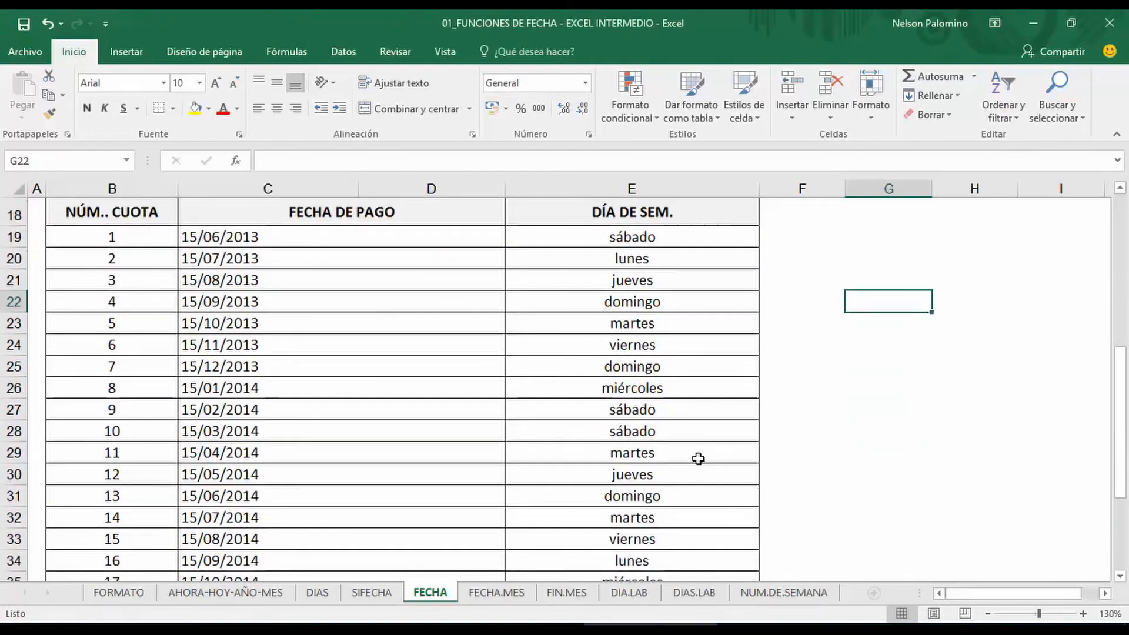
{"action": "scroll", "coordinate": [315, 330], "scroll_direction": "up", "scroll_amount": 1}
{"action": "left_click_drag", "start_coordinate": [316, 329], "coordinate": [619, 323]}
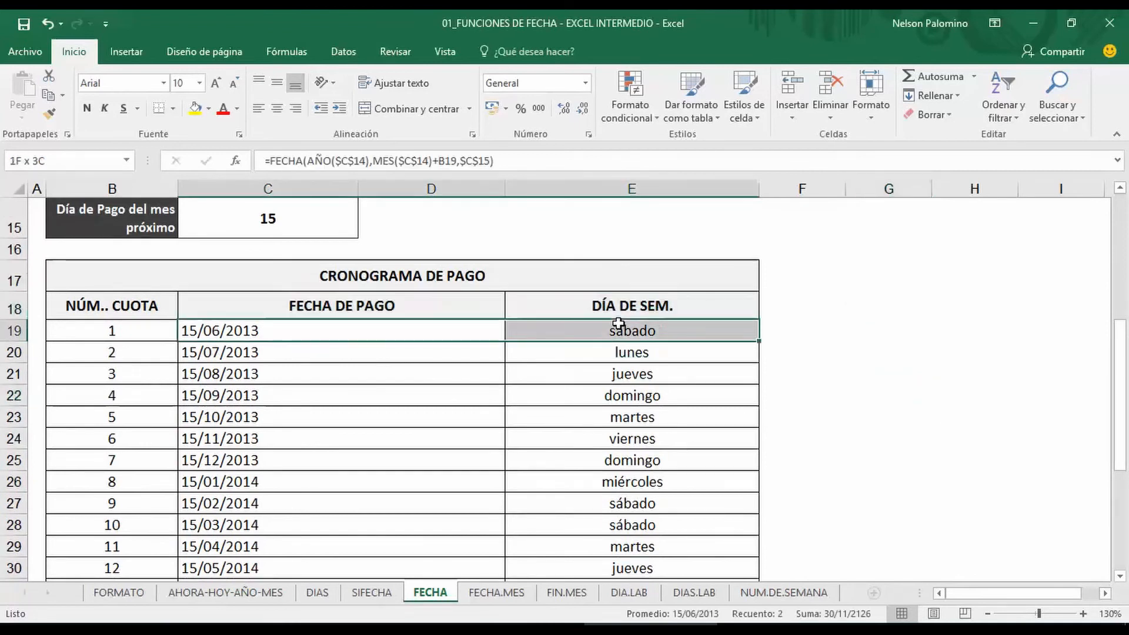
{"action": "left_click_drag", "start_coordinate": [441, 353], "coordinate": [623, 353]}
{"action": "left_click_drag", "start_coordinate": [461, 378], "coordinate": [625, 379]}
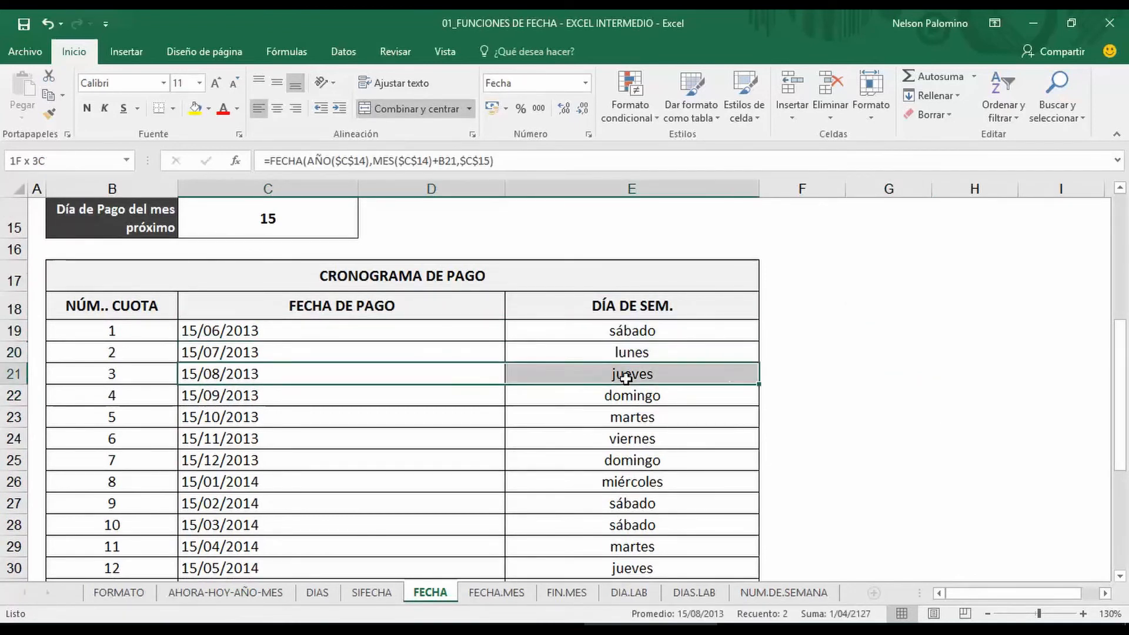
{"action": "left_click_drag", "start_coordinate": [462, 397], "coordinate": [595, 396]}
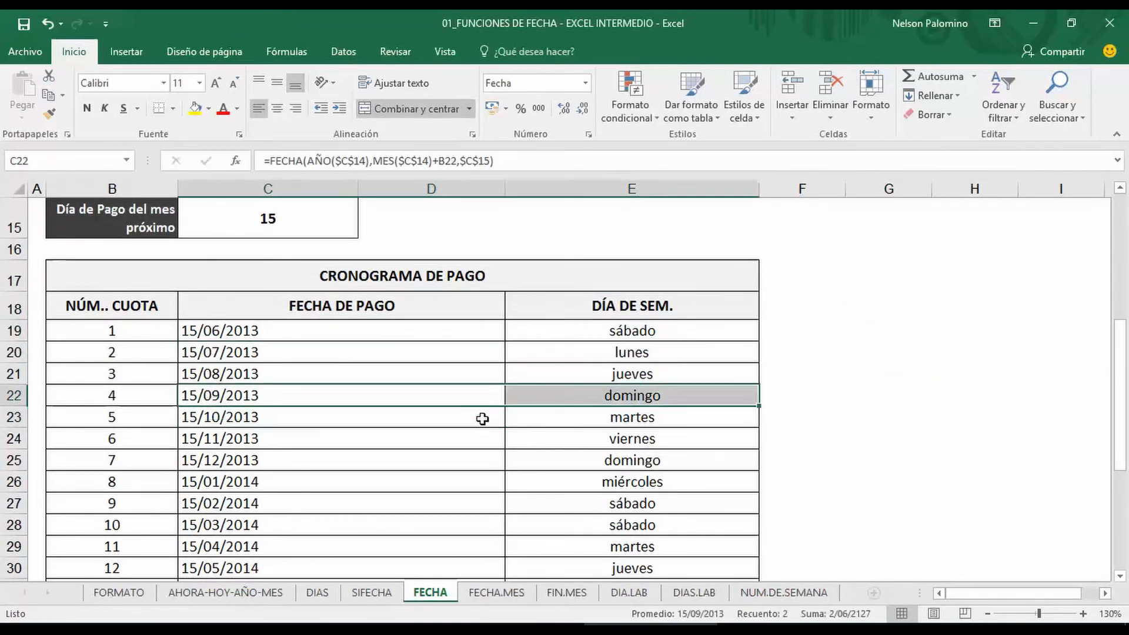
{"action": "left_click_drag", "start_coordinate": [482, 418], "coordinate": [570, 421]}
{"action": "left_click_drag", "start_coordinate": [490, 441], "coordinate": [594, 441]}
{"action": "left_click_drag", "start_coordinate": [450, 465], "coordinate": [557, 466]}
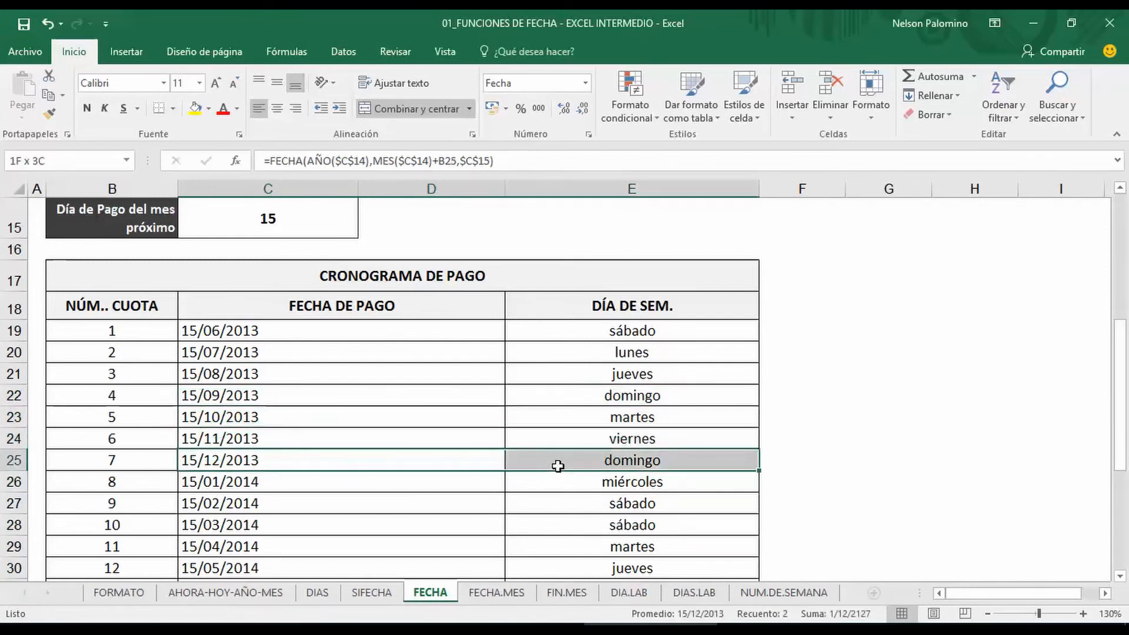
{"action": "left_click", "coordinate": [941, 480]}
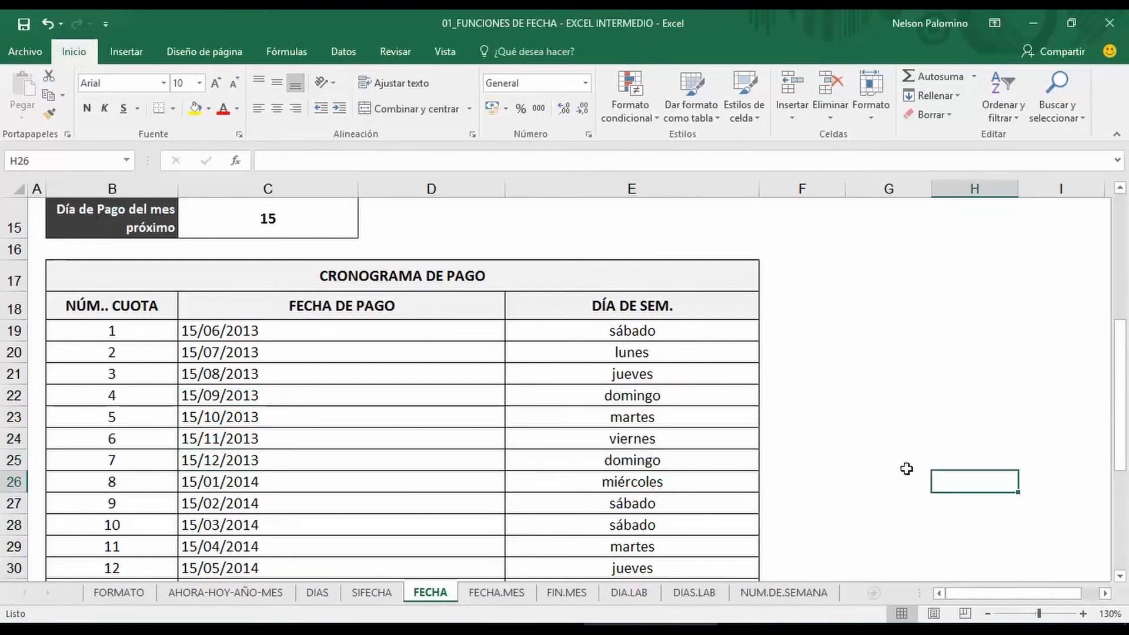
{"action": "scroll", "coordinate": [717, 490], "scroll_direction": "up", "scroll_amount": 5}
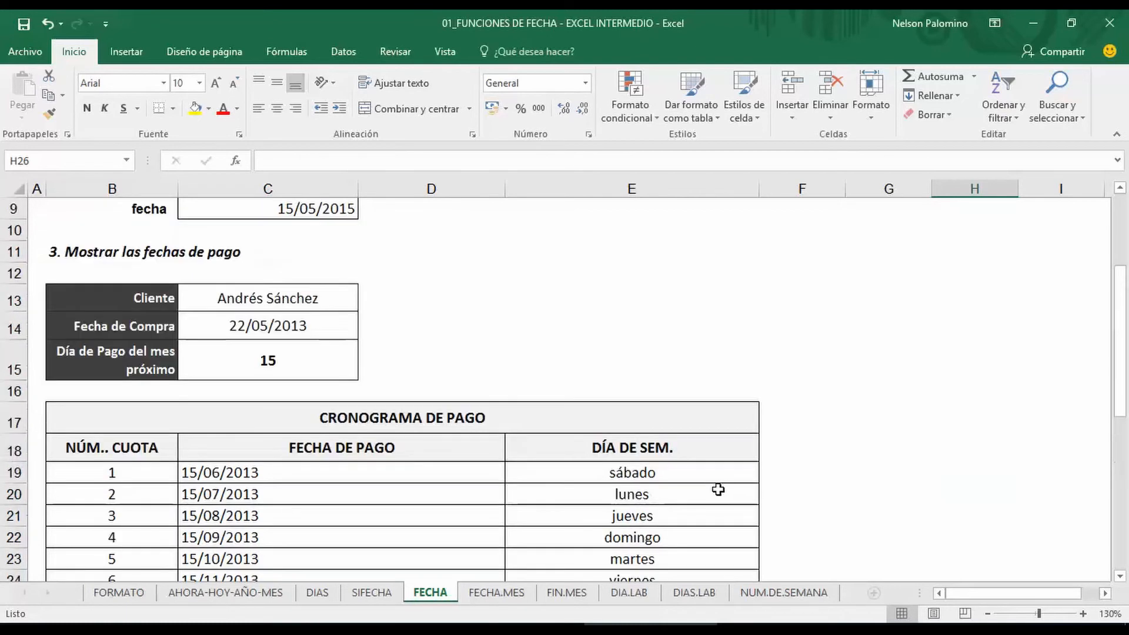
{"action": "scroll", "coordinate": [719, 484], "scroll_direction": "down", "scroll_amount": 4}
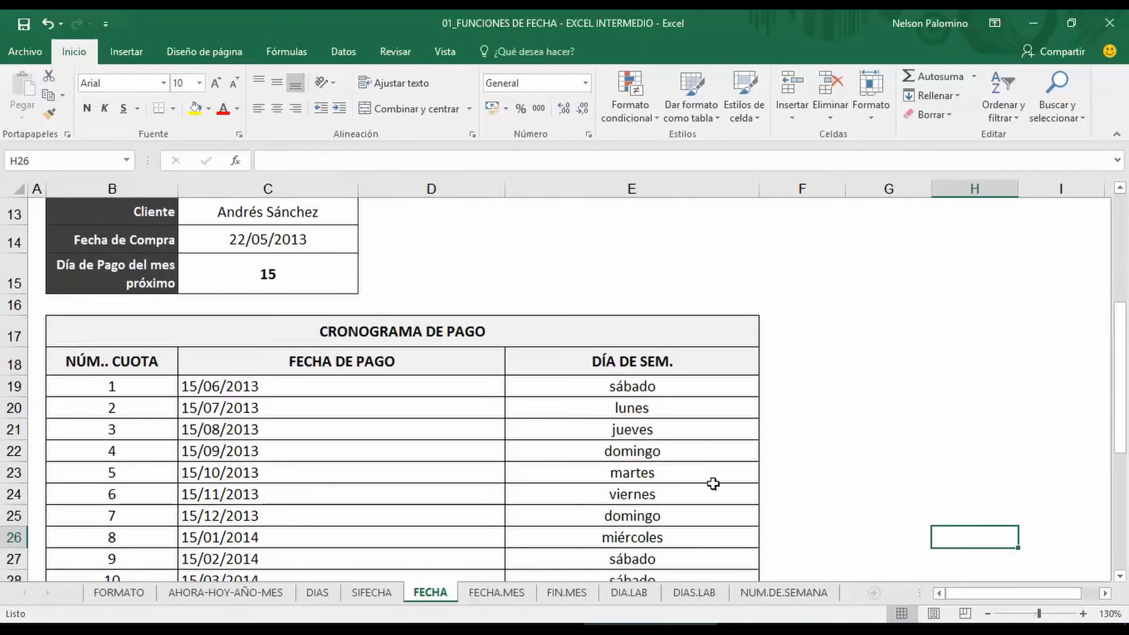
{"action": "scroll", "coordinate": [585, 541], "scroll_direction": "up", "scroll_amount": 4}
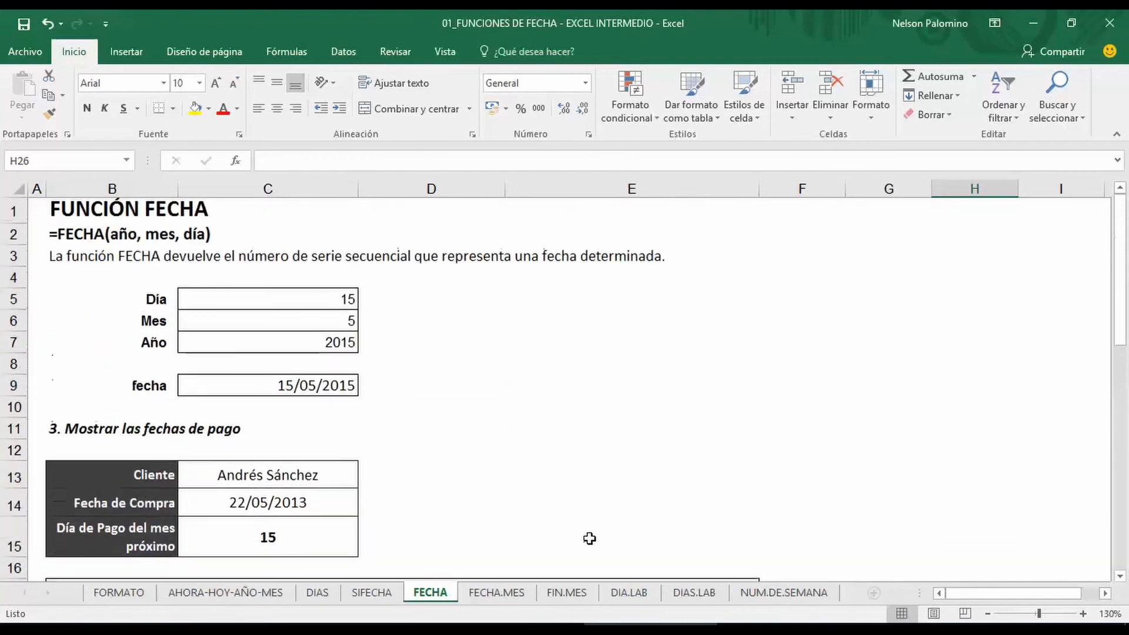
Open the FECHA.MES sheet, review its initial date and number of months, and select the Fecha final cell C7.
{"action": "left_click", "coordinate": [497, 593]}
{"action": "left_click", "coordinate": [764, 502]}
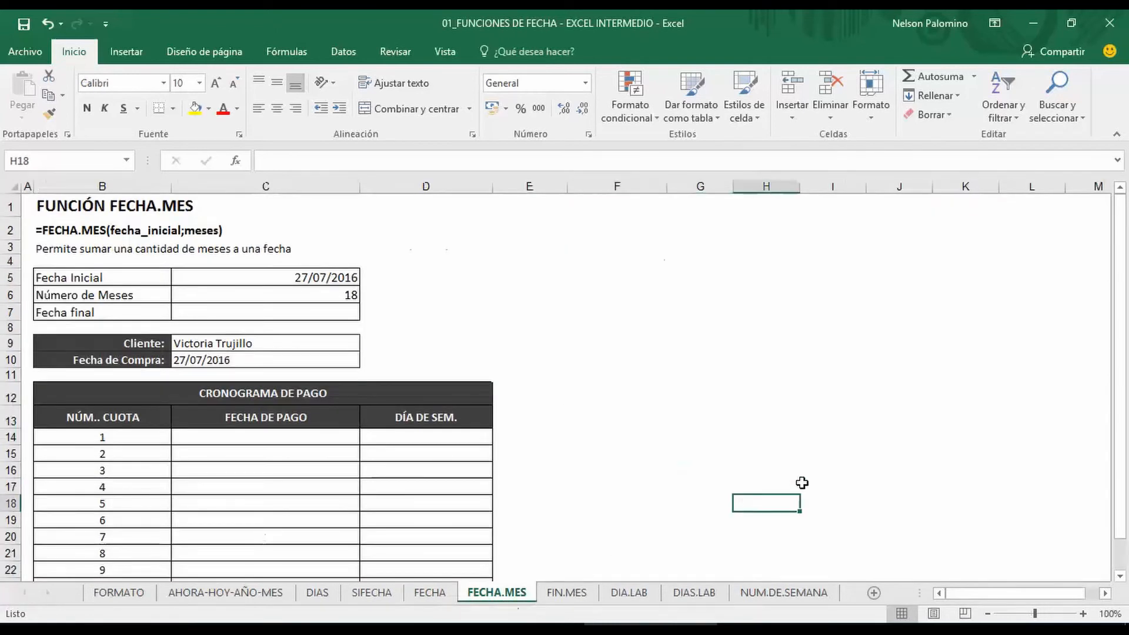
{"action": "left_click", "coordinate": [694, 452]}
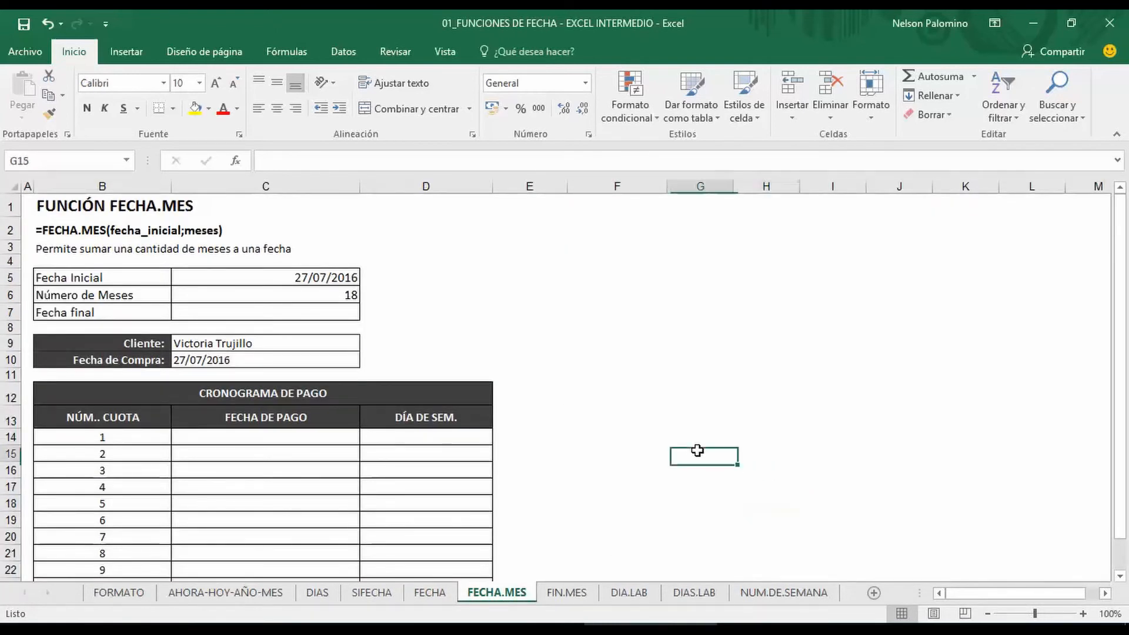
{"action": "left_click_drag", "start_coordinate": [312, 286], "coordinate": [312, 297]}
{"action": "left_click", "coordinate": [295, 311]}
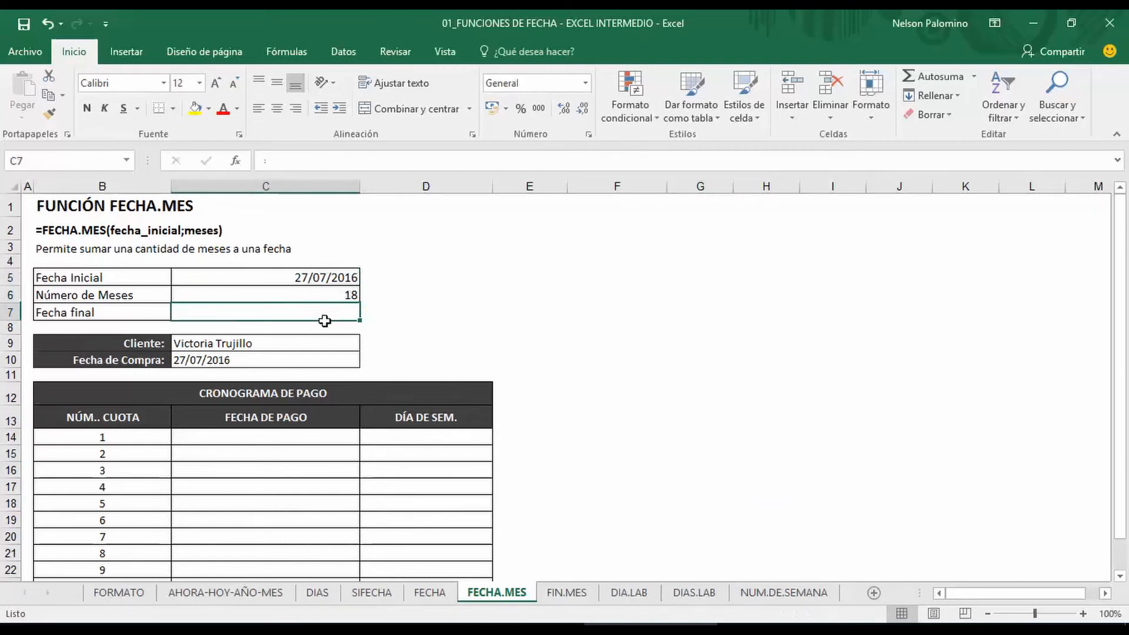
{"action": "scroll", "coordinate": [61, 331], "scroll_direction": "up", "scroll_amount": 3}
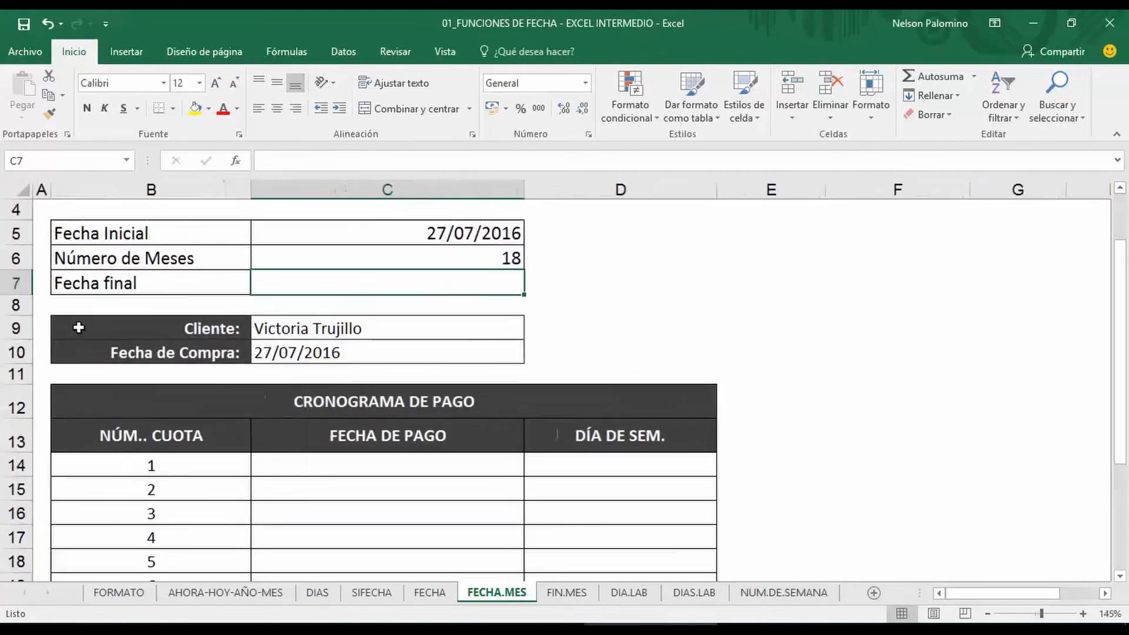
{"action": "scroll", "coordinate": [350, 375], "scroll_direction": "up", "scroll_amount": 1}
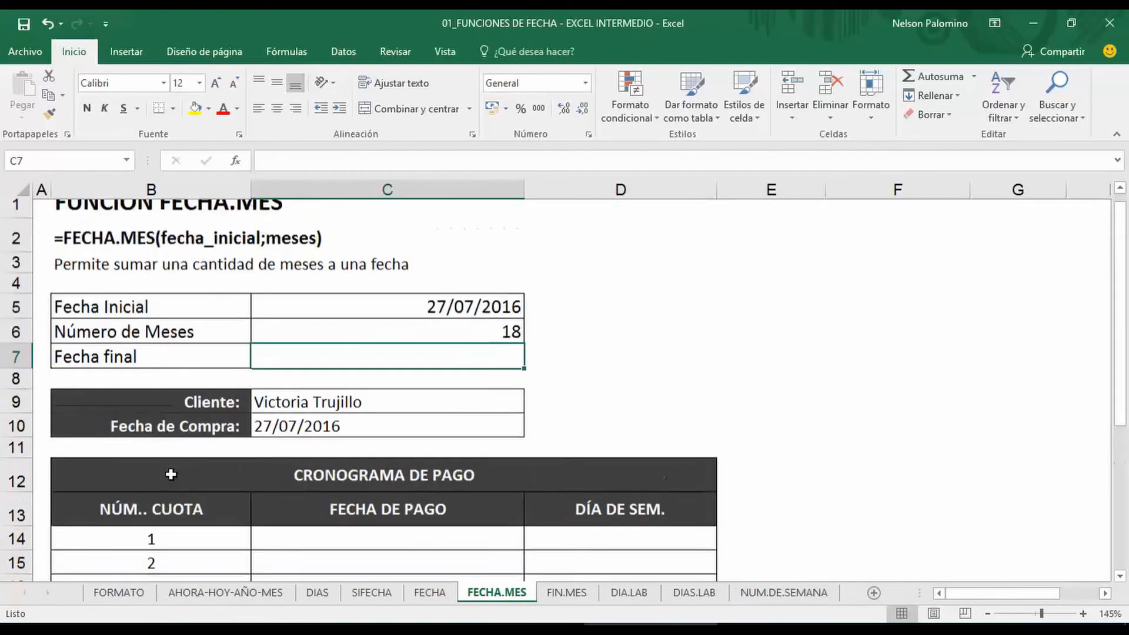
Enter =FECHA.MES(C5,C6) in the Fecha final cell C7 to add the number of months to the initial date.
{"action": "left_click", "coordinate": [466, 321]}
{"action": "left_click", "coordinate": [483, 345]}
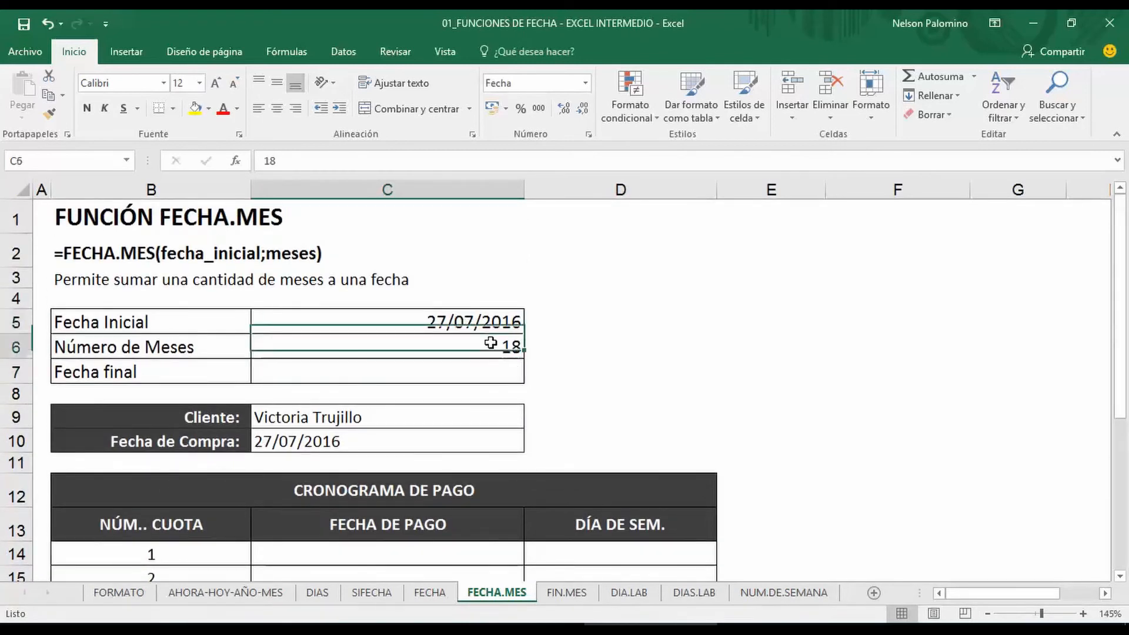
{"action": "left_click", "coordinate": [484, 368]}
{"action": "type", "text": "="}
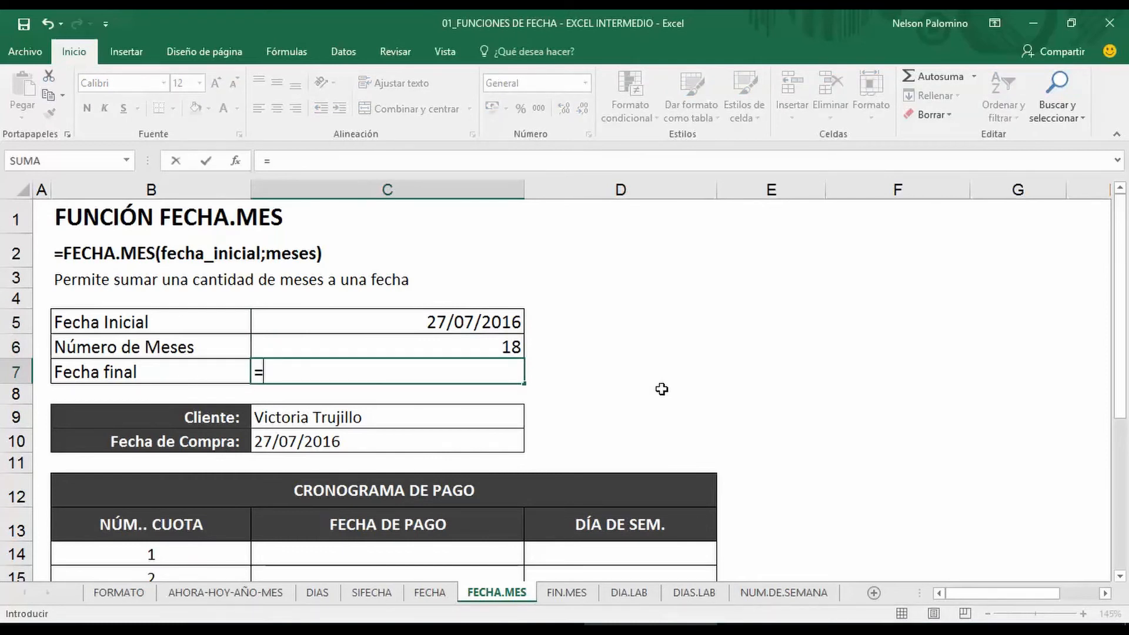
{"action": "type", "text": "fech"}
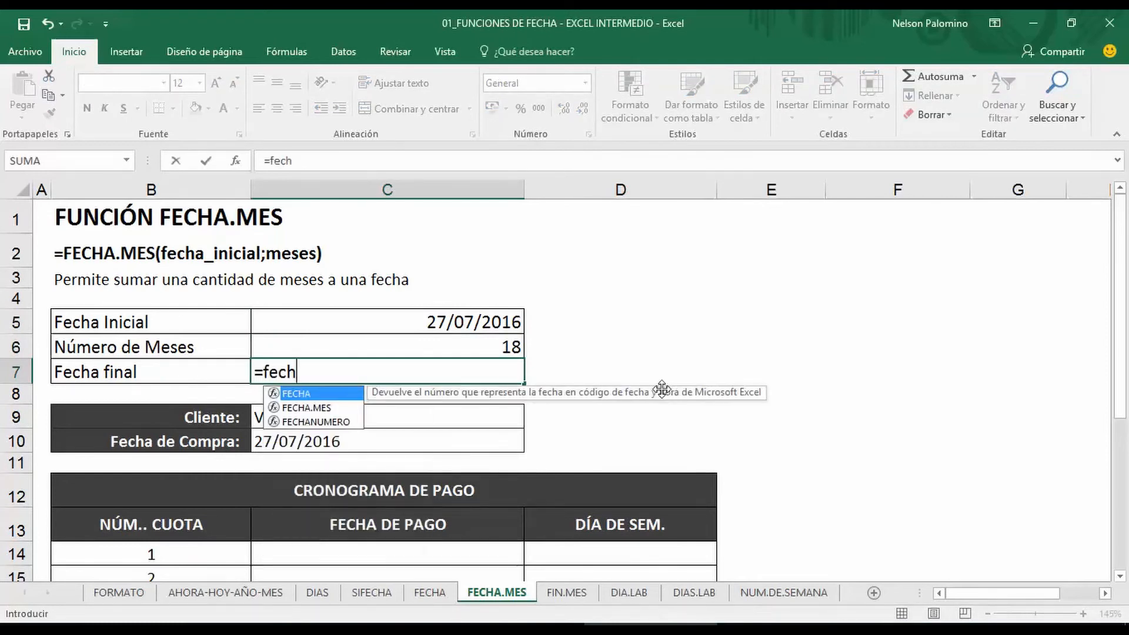
{"action": "key", "text": "Down"}
{"action": "key", "text": "Tab"}
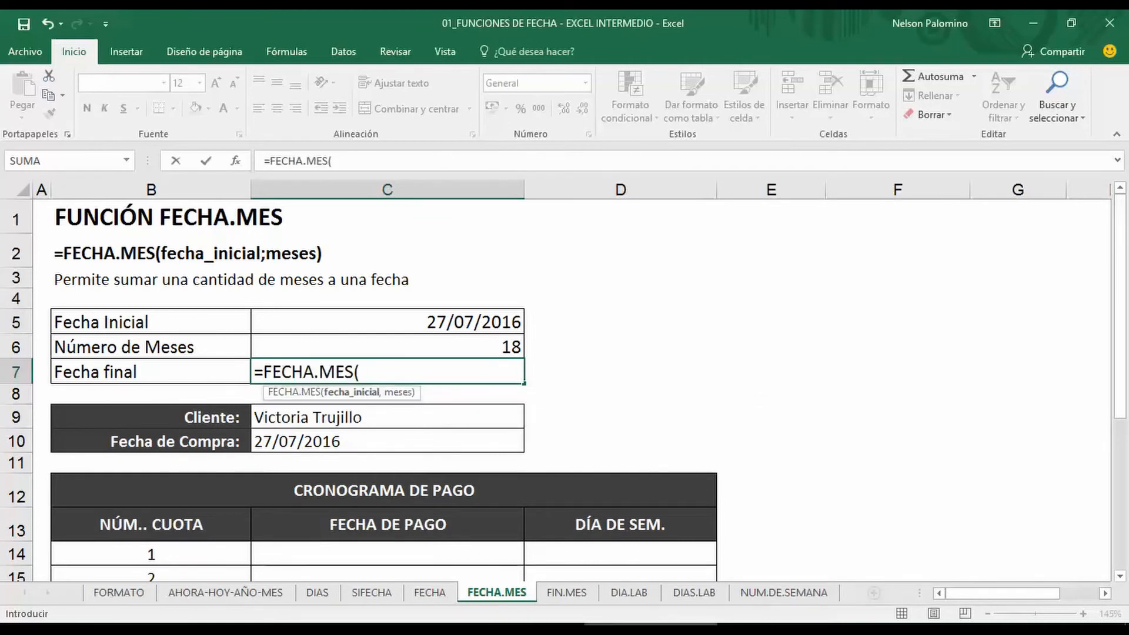
{"action": "left_click", "coordinate": [493, 334]}
{"action": "left_click", "coordinate": [494, 322]}
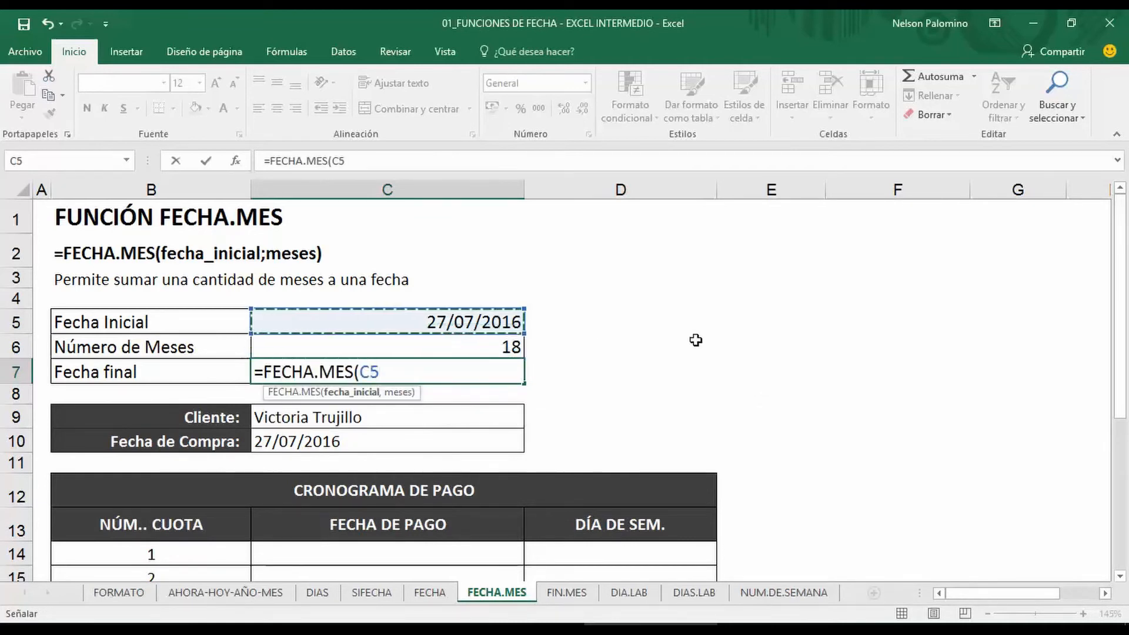
{"action": "type", "text": ","}
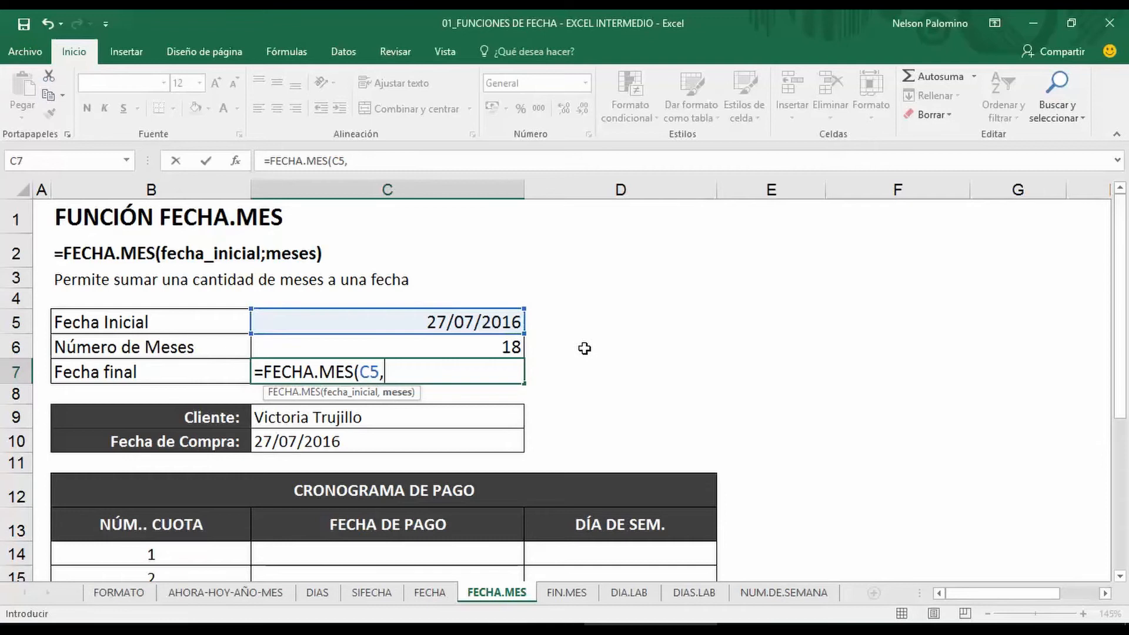
{"action": "left_click", "coordinate": [525, 348]}
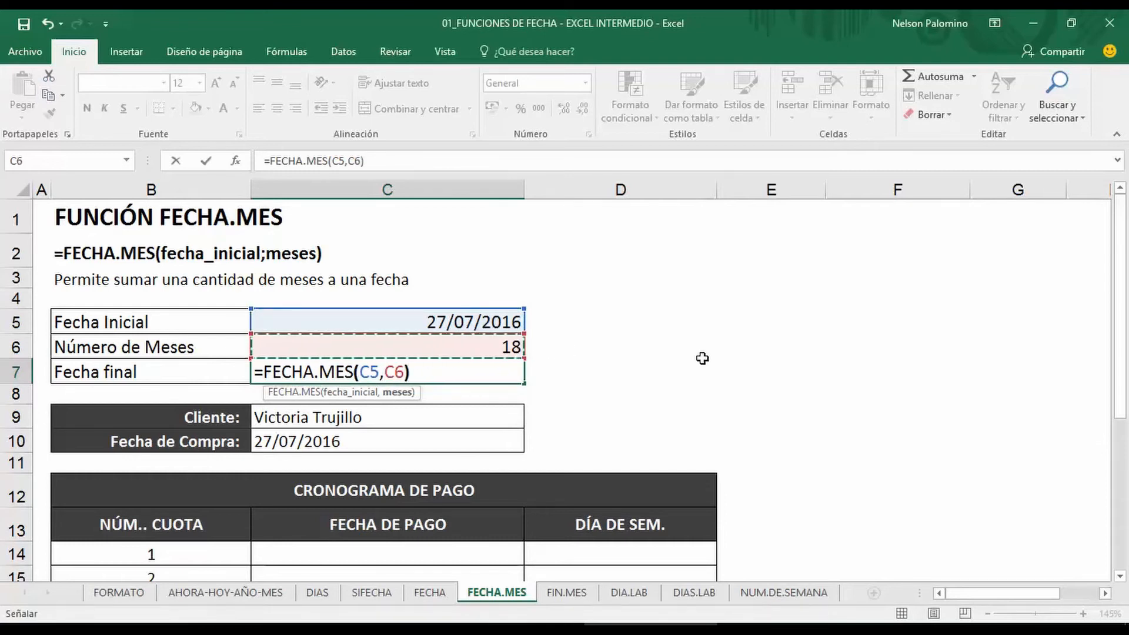
{"action": "type", "text": ")"}
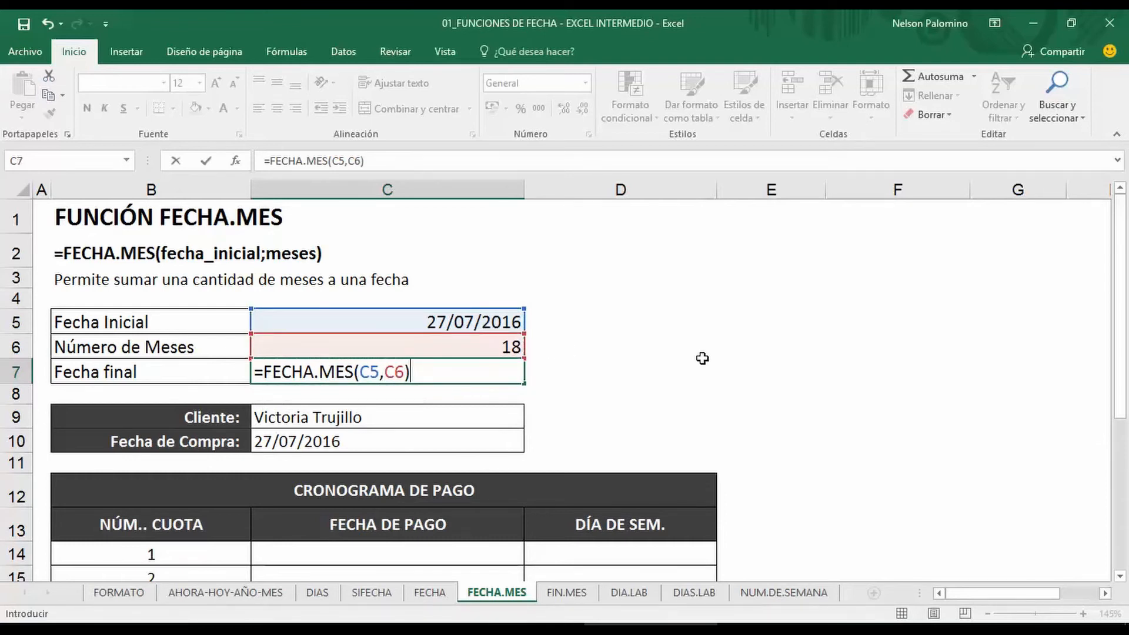
{"action": "key", "text": "Return"}
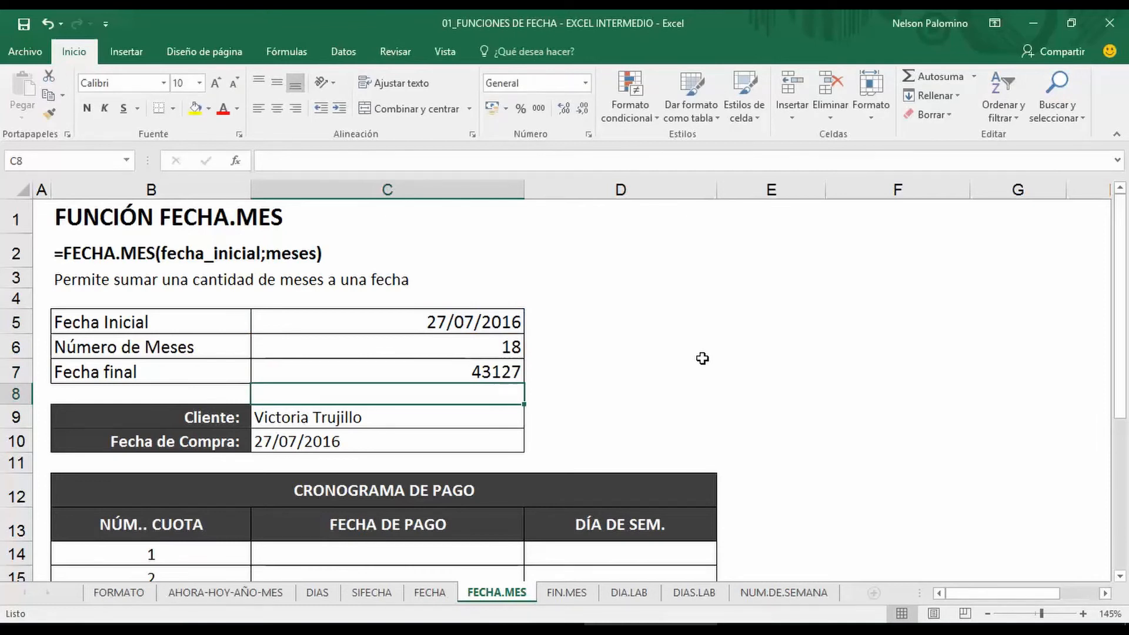
Format the Fecha final result in C7 as a short date (Fecha corta).
{"action": "left_click", "coordinate": [477, 370]}
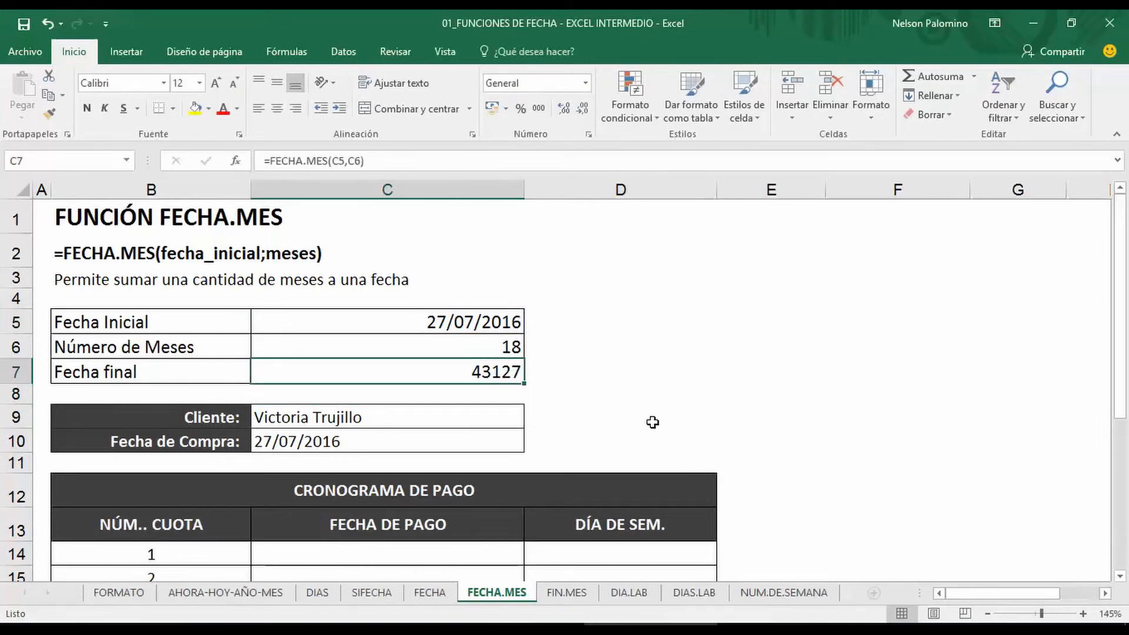
{"action": "left_click", "coordinate": [585, 83]}
{"action": "left_click", "coordinate": [580, 257]}
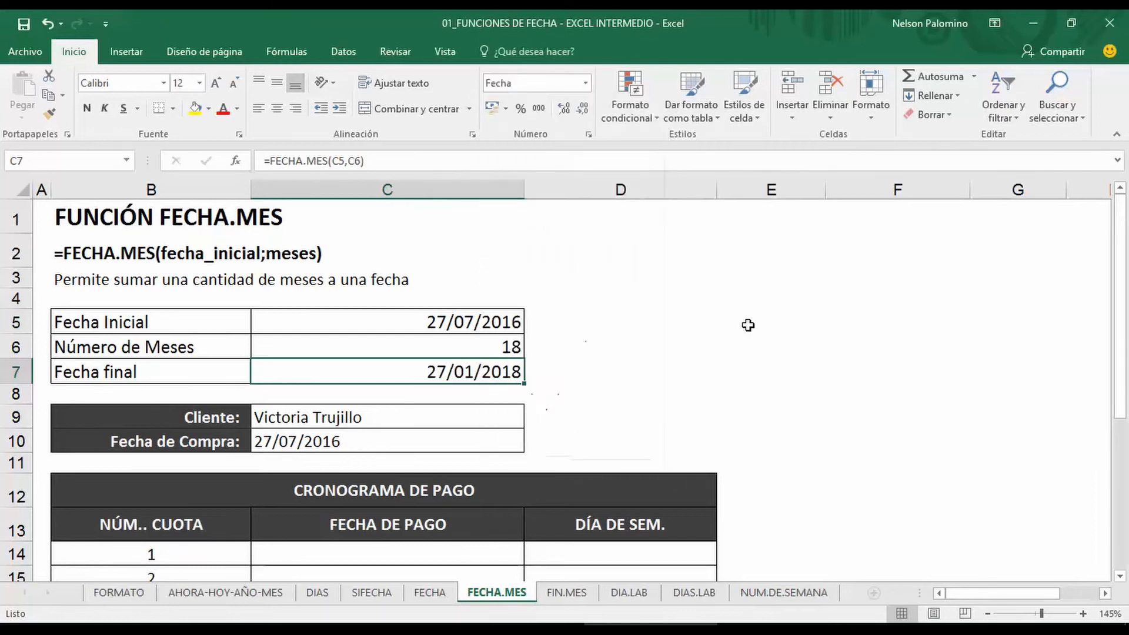
{"action": "left_click", "coordinate": [752, 325]}
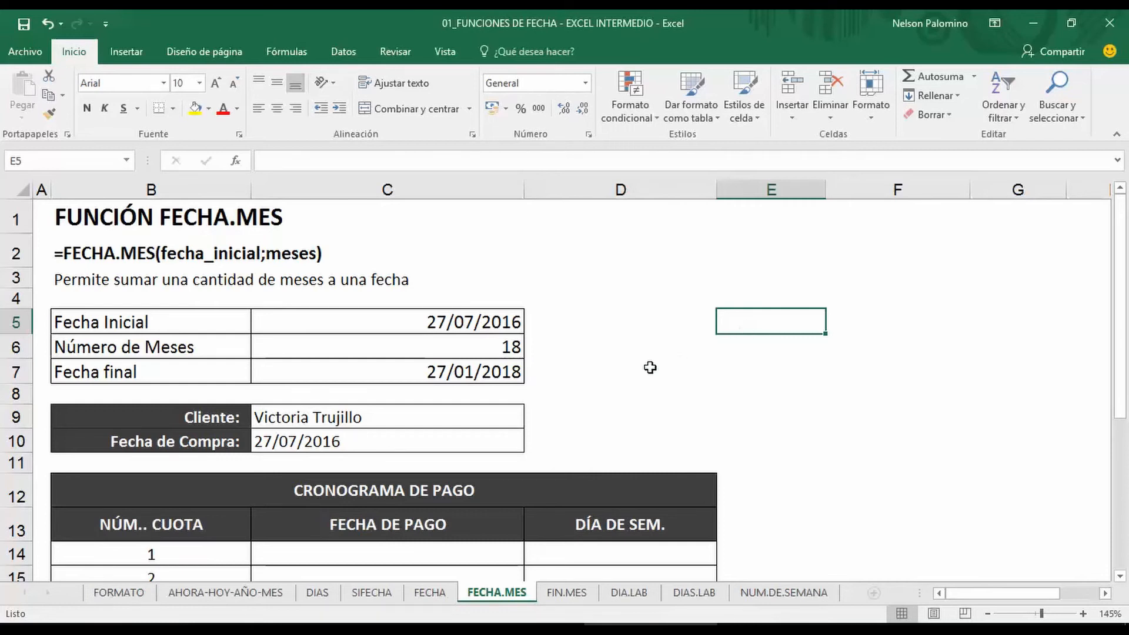
Start a FECHA.MES formula in C14 for installment 1, using the purchase date in C10 as the initial date.
{"action": "scroll", "coordinate": [650, 368], "scroll_direction": "down", "scroll_amount": 1}
{"action": "left_click", "coordinate": [434, 462]}
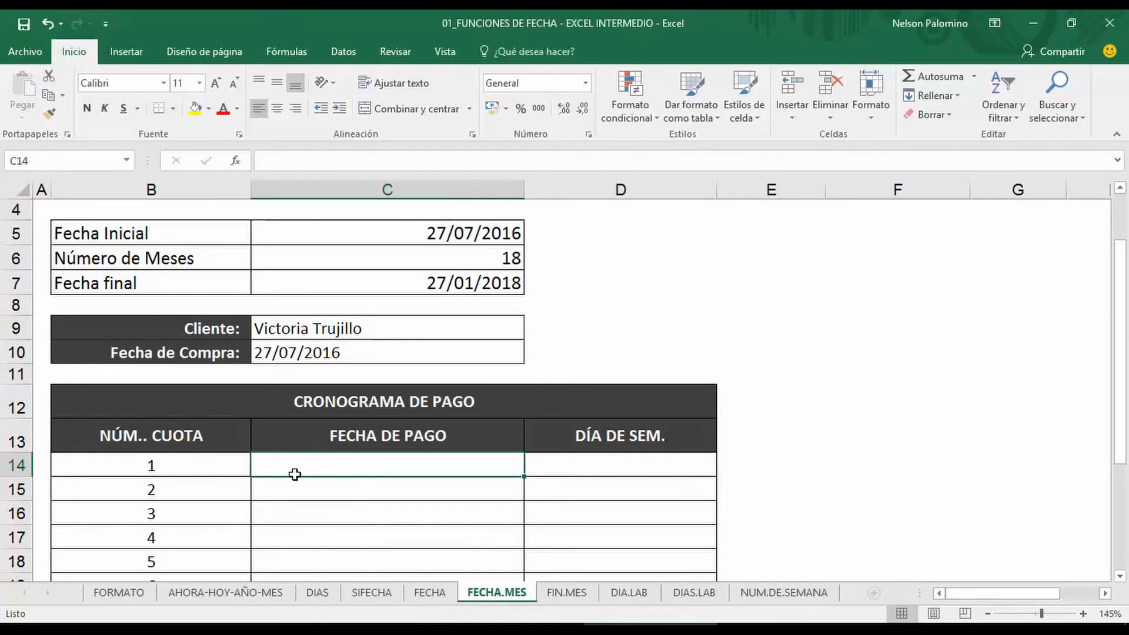
{"action": "left_click", "coordinate": [276, 353]}
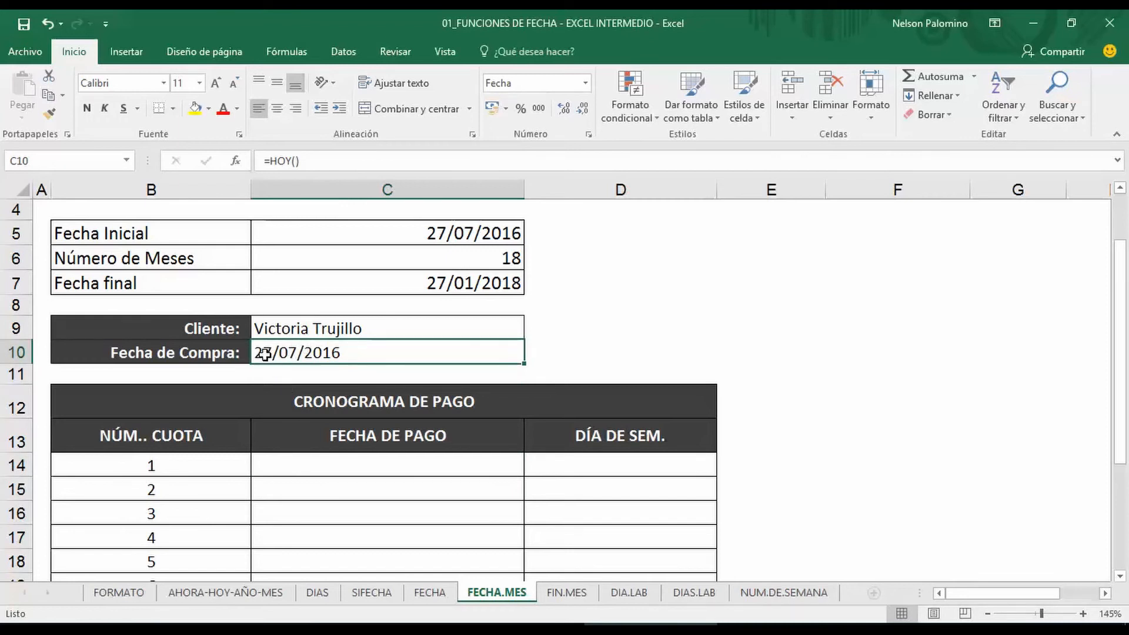
{"action": "left_click", "coordinate": [845, 399]}
{"action": "left_click", "coordinate": [435, 457]}
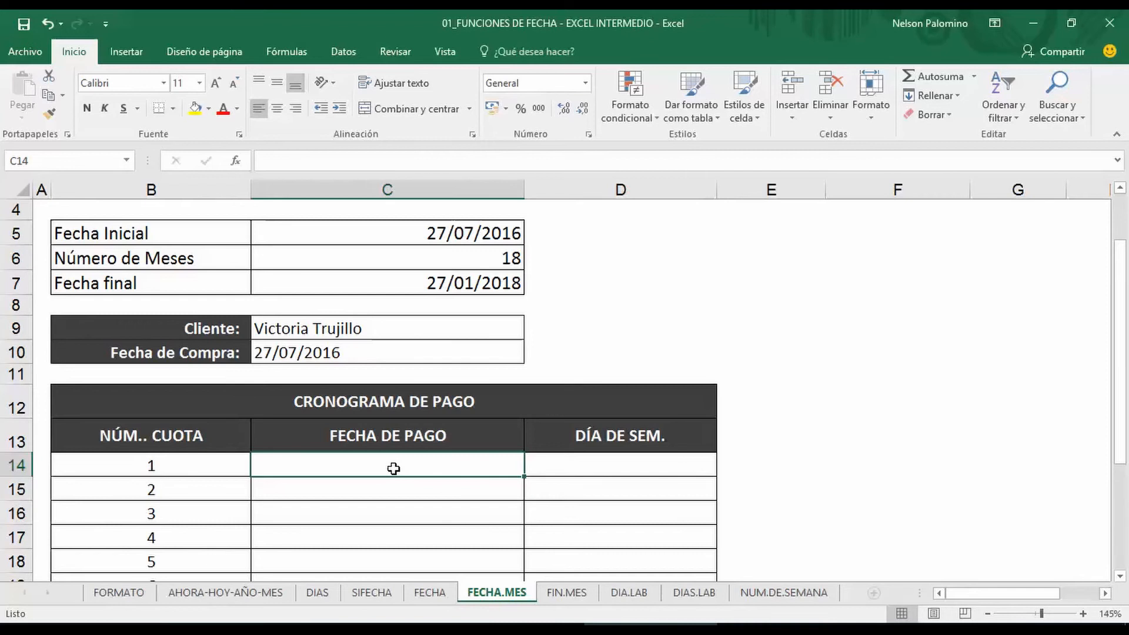
{"action": "type", "text": "="}
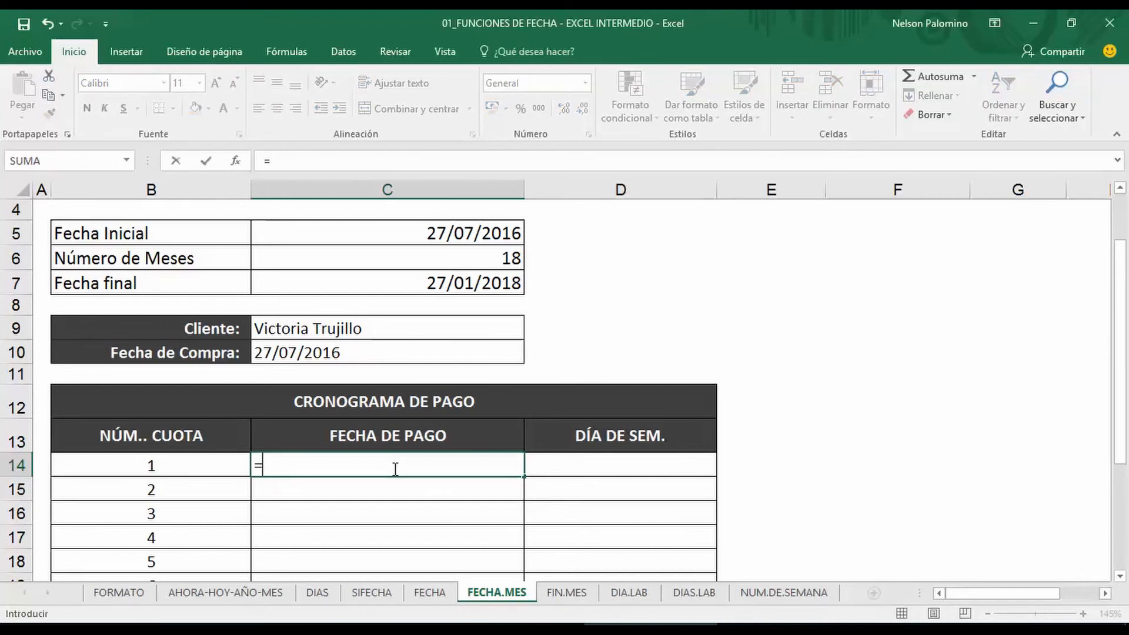
{"action": "type", "text": "fecha"}
{"action": "key", "text": "Down"}
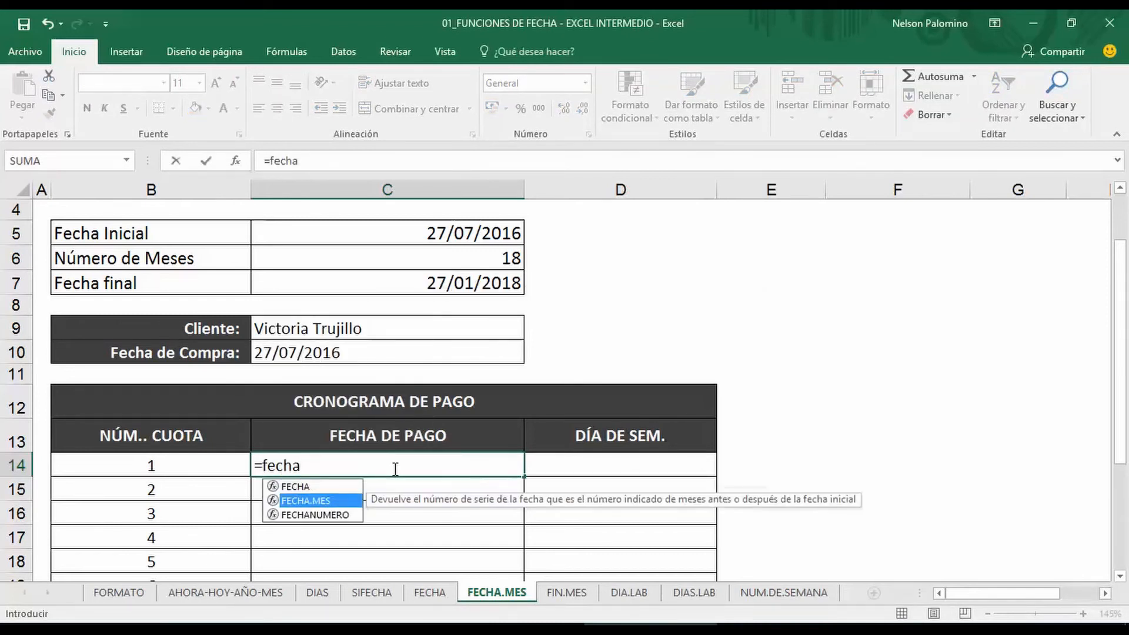
{"action": "key", "text": "Tab"}
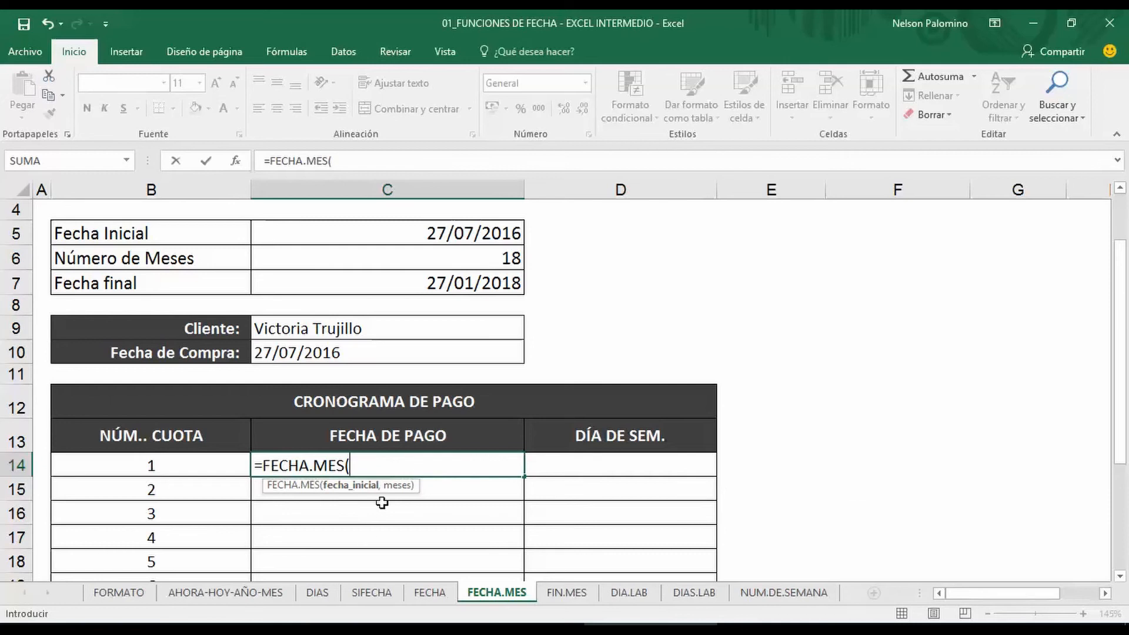
{"action": "left_click", "coordinate": [364, 344]}
{"action": "type", "text": ","}
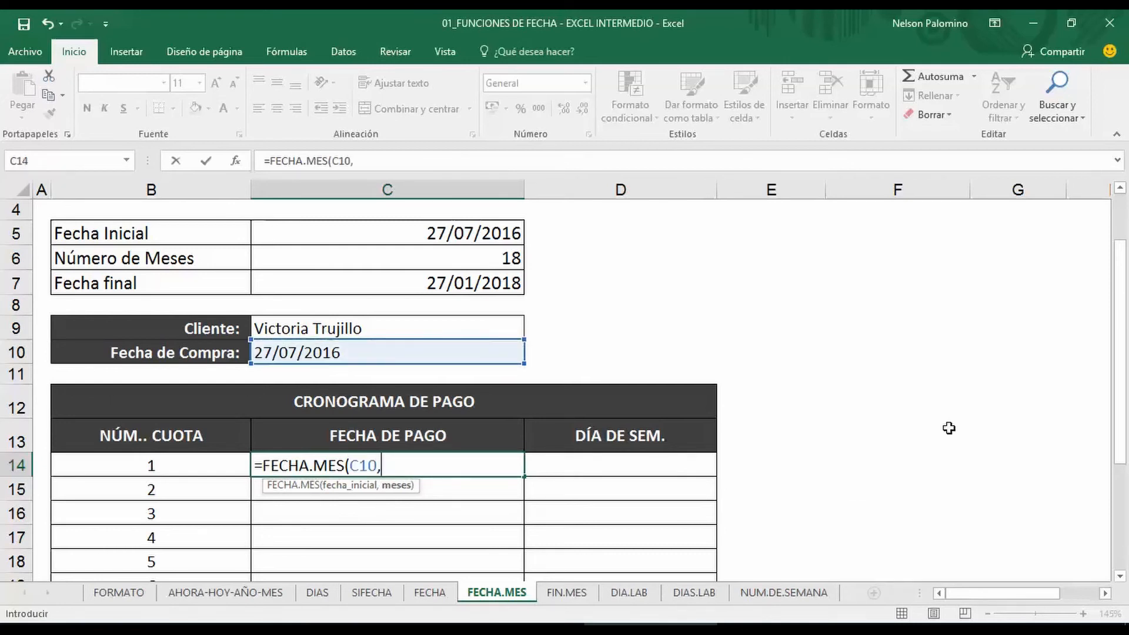
Make the C10 reference absolute and complete the C14 formula as =FECHA.MES($C$10,B14).
{"action": "key", "text": "BackSpace"}
{"action": "key", "text": "F4"}
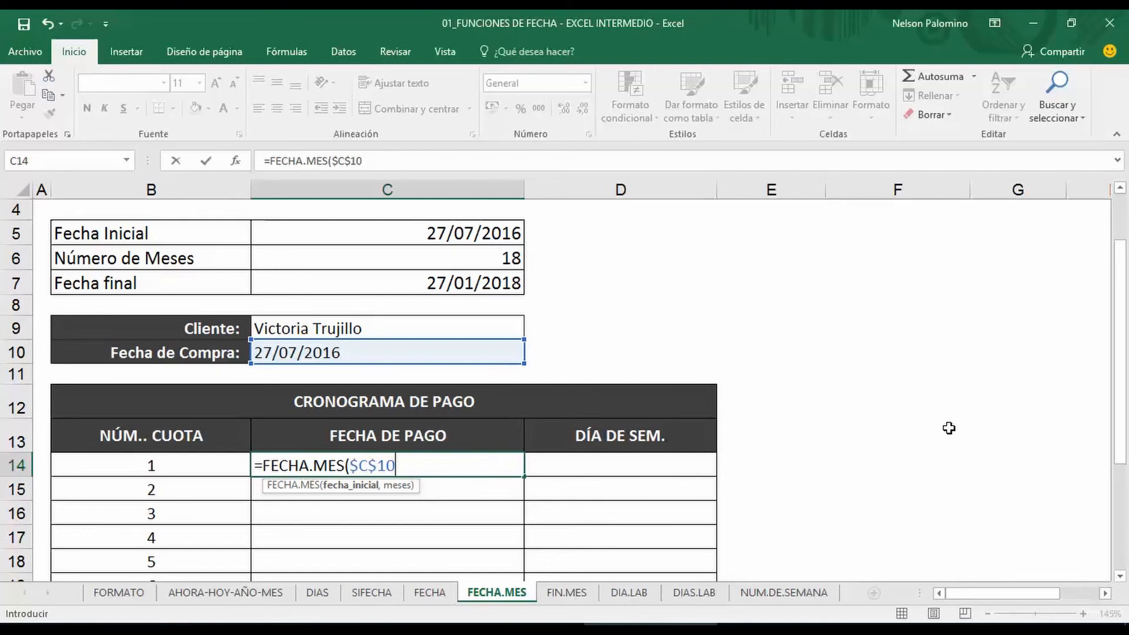
{"action": "type", "text": ","}
{"action": "left_click", "coordinate": [202, 461]}
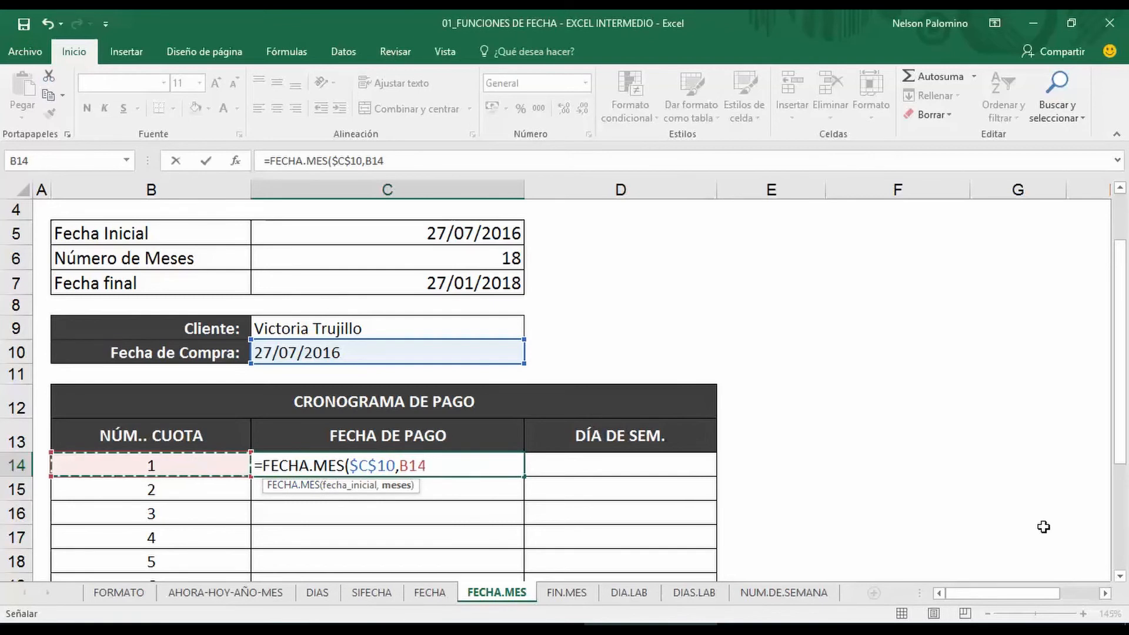
{"action": "type", "text": ")"}
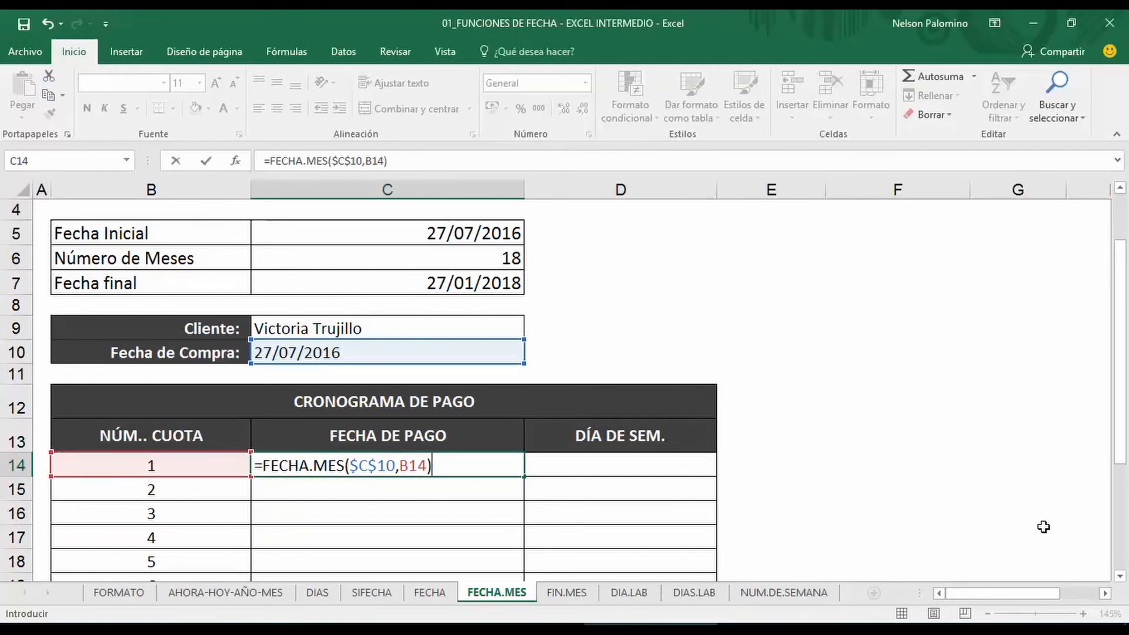
{"action": "key", "text": "ctrl+Return"}
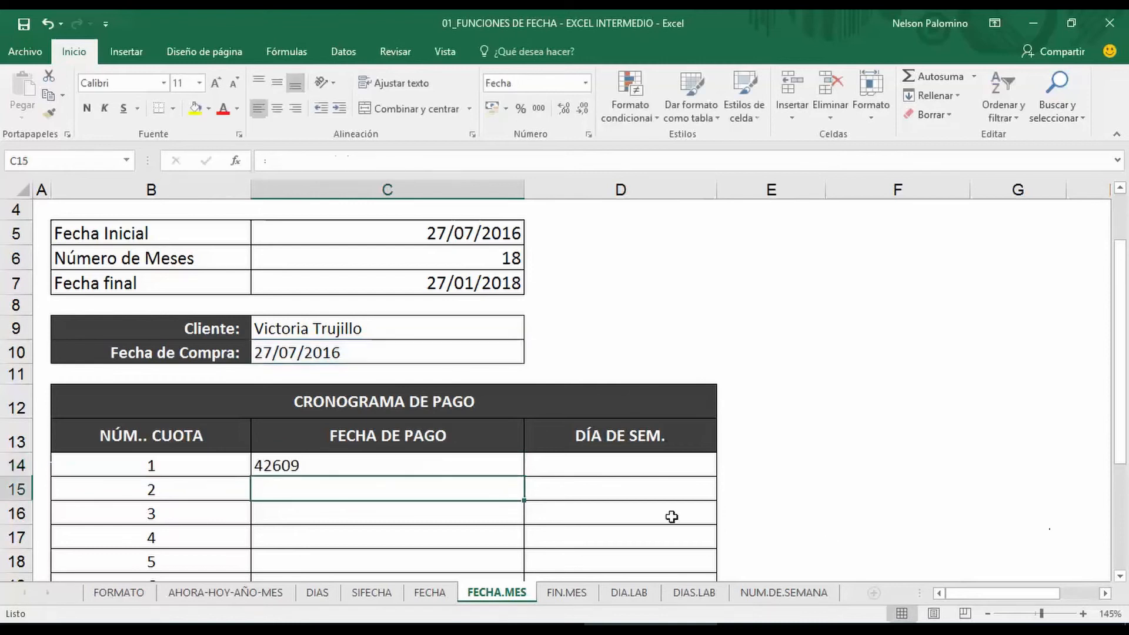
Format C14 as a short date and fill its formula down the FECHA DE PAGO column.
{"action": "left_click", "coordinate": [585, 82]}
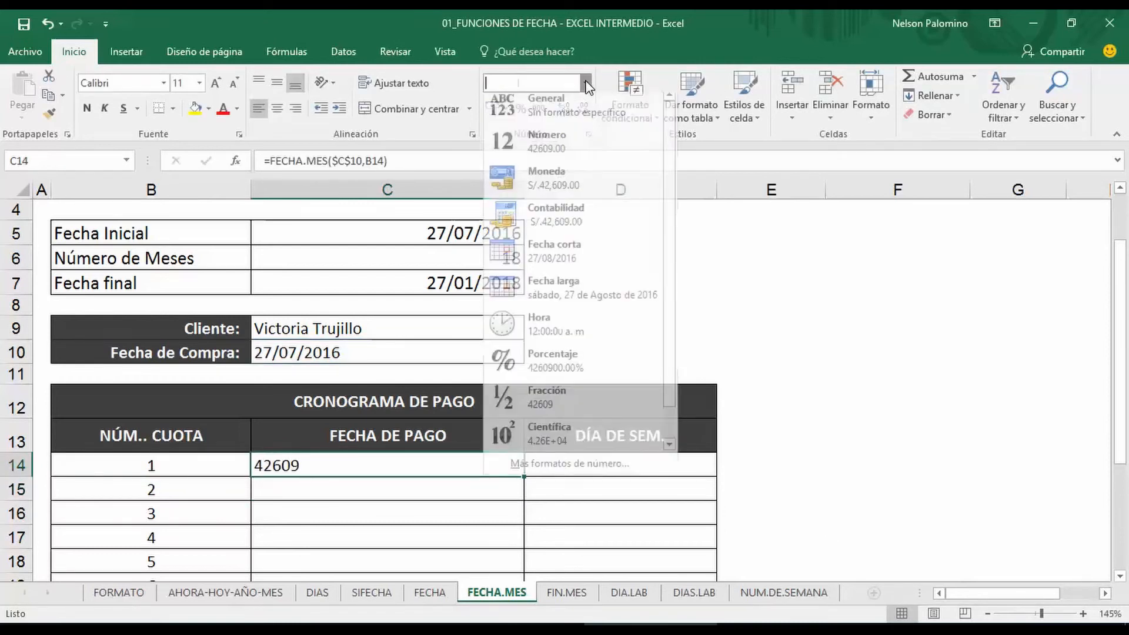
{"action": "left_click", "coordinate": [571, 254]}
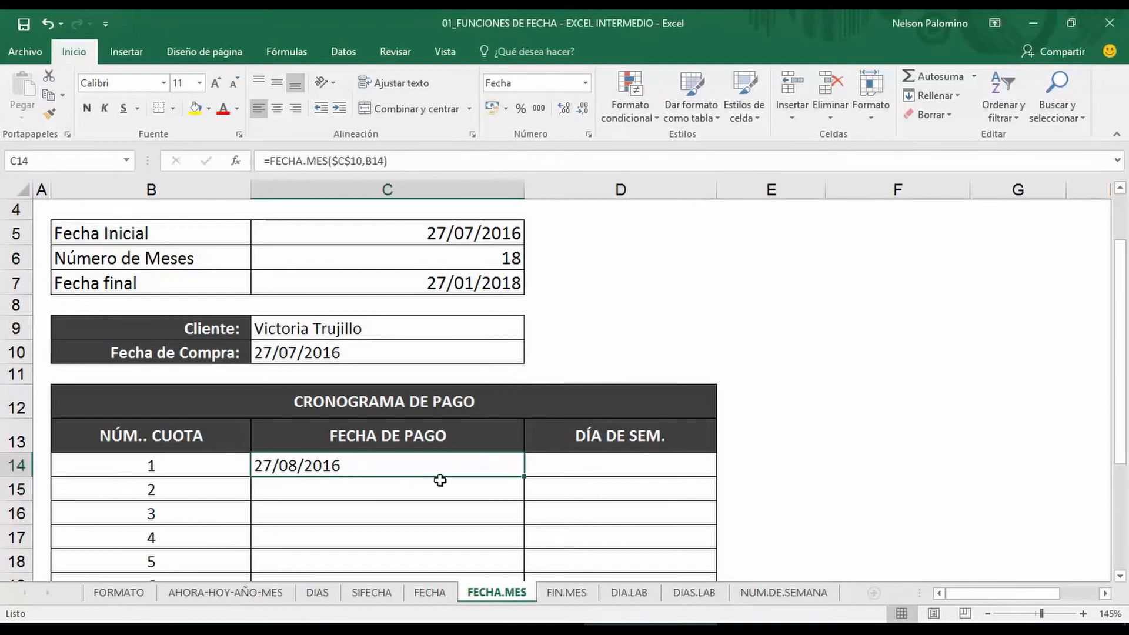
{"action": "double_click", "coordinate": [525, 478]}
Enter =C14 in the DÍA DE SEM. cell D14 to reference the first payment date.
{"action": "left_click", "coordinate": [557, 462]}
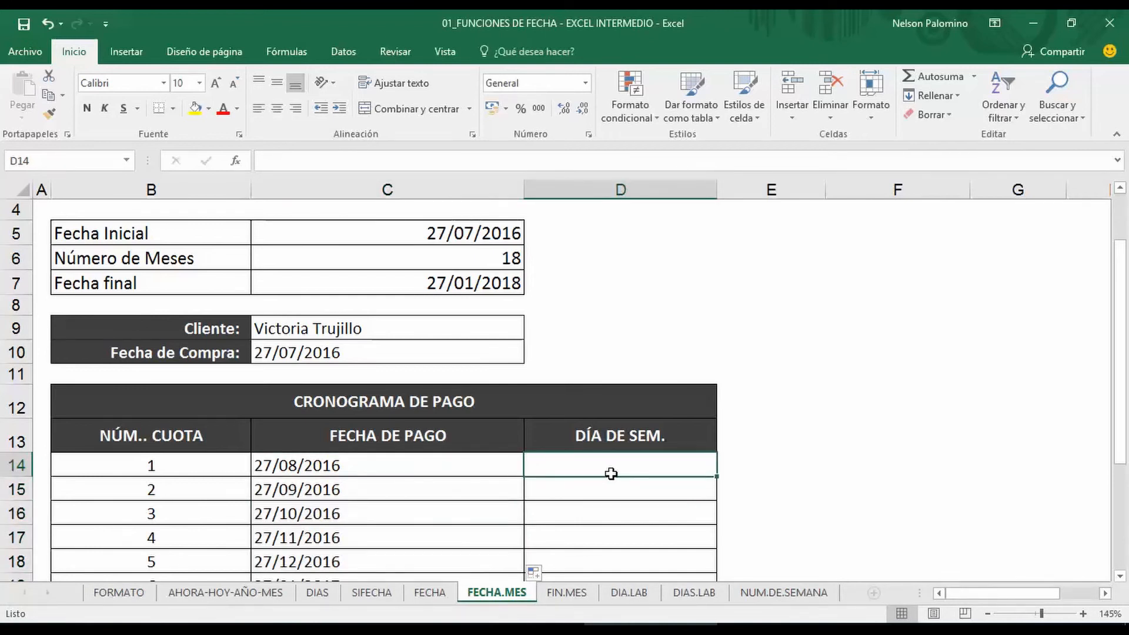
{"action": "type", "text": "="}
{"action": "left_click", "coordinate": [481, 474]}
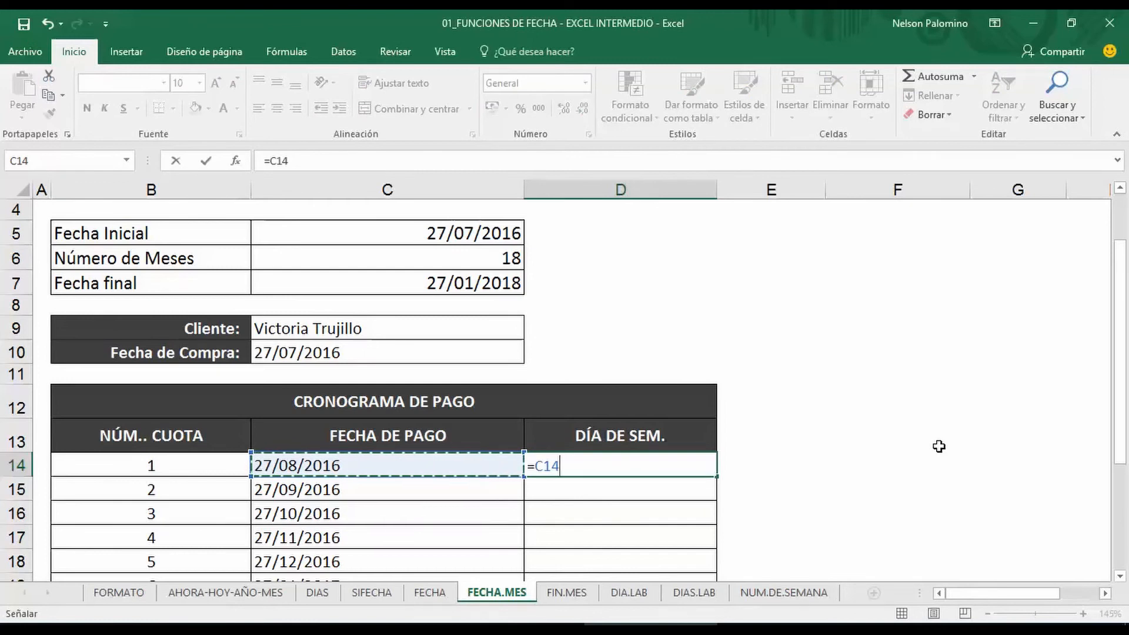
{"action": "key", "text": "Return"}
Apply the custom number format dddd to D14 to show the weekday name.
{"action": "right_click", "coordinate": [705, 465]}
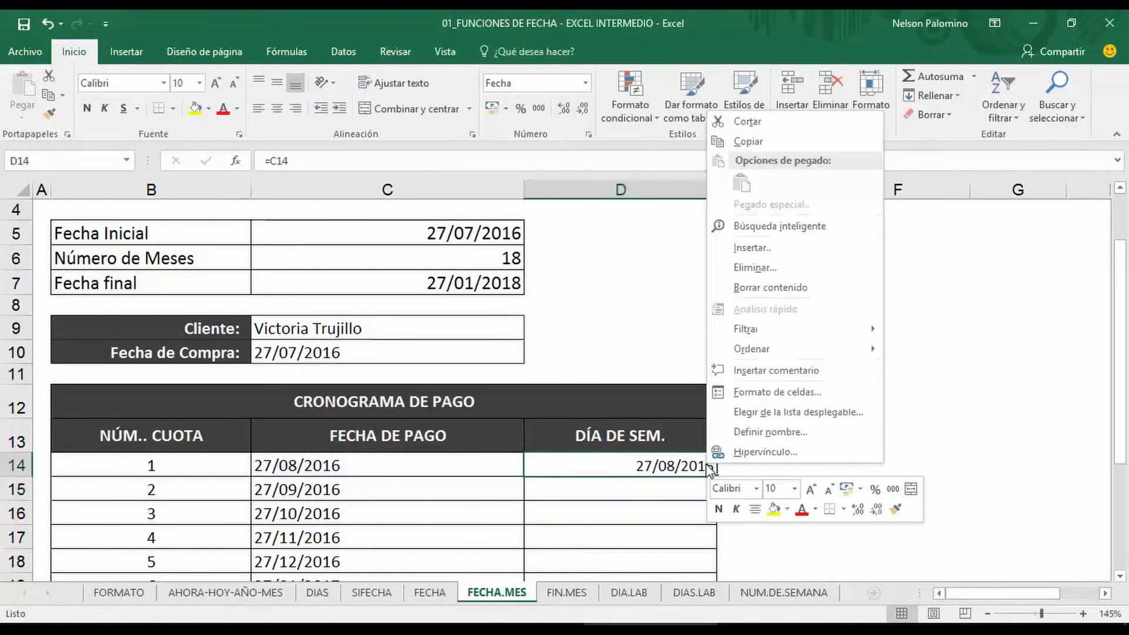
{"action": "left_click", "coordinate": [786, 393]}
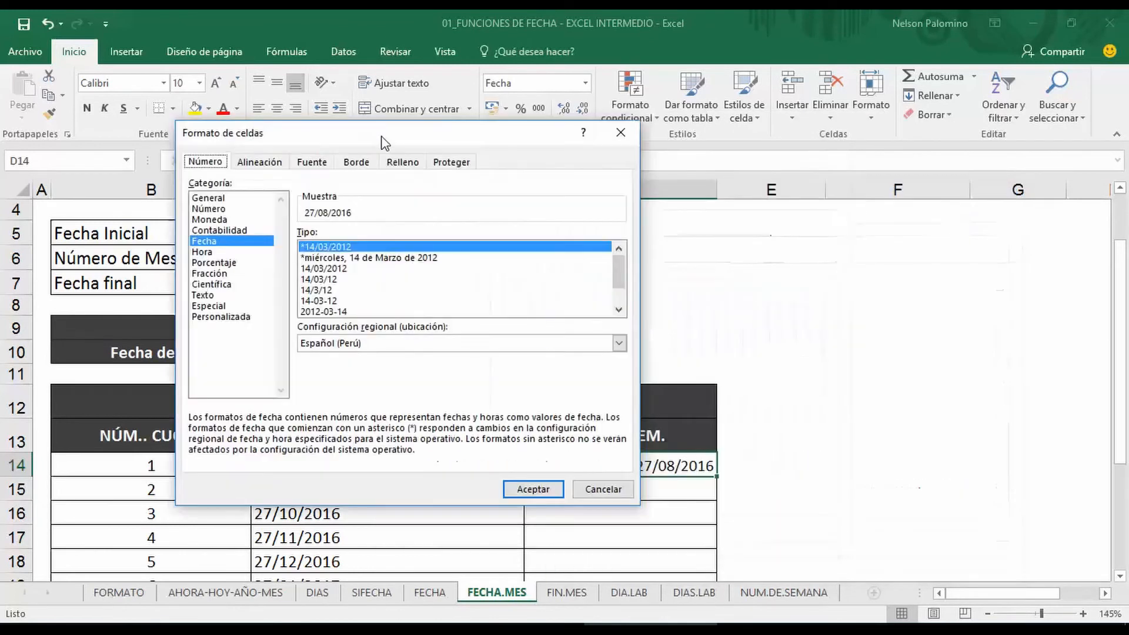
{"action": "left_click_drag", "start_coordinate": [383, 143], "coordinate": [254, 125]}
{"action": "left_click", "coordinate": [88, 299]}
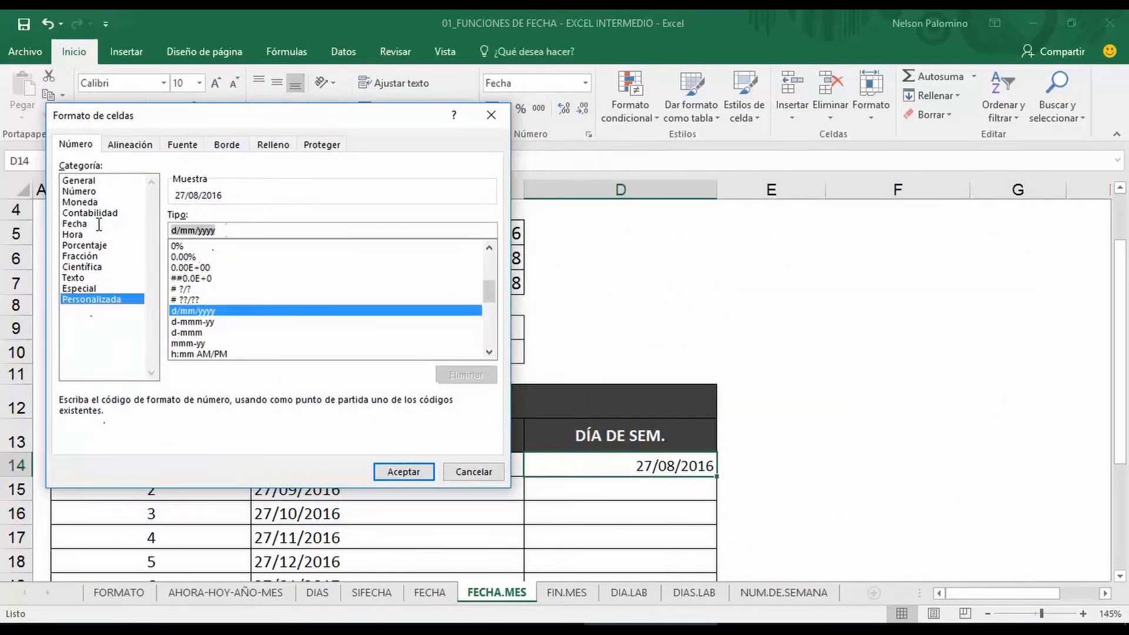
{"action": "type", "text": "dddd"}
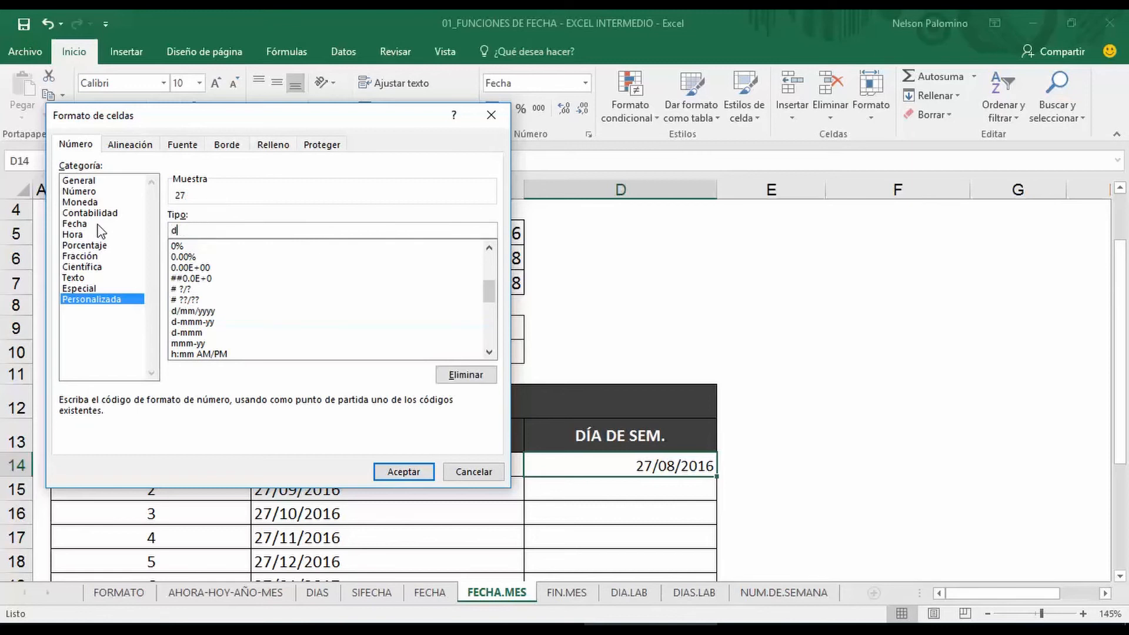
{"action": "left_click", "coordinate": [385, 471]}
Fill D14 down the DÍA DE SEM. column for all installments and centre the weekday names horizontally.
{"action": "scroll", "coordinate": [810, 460], "scroll_direction": "down", "scroll_amount": 2}
{"action": "scroll", "coordinate": [810, 460], "scroll_direction": "down", "scroll_amount": 1}
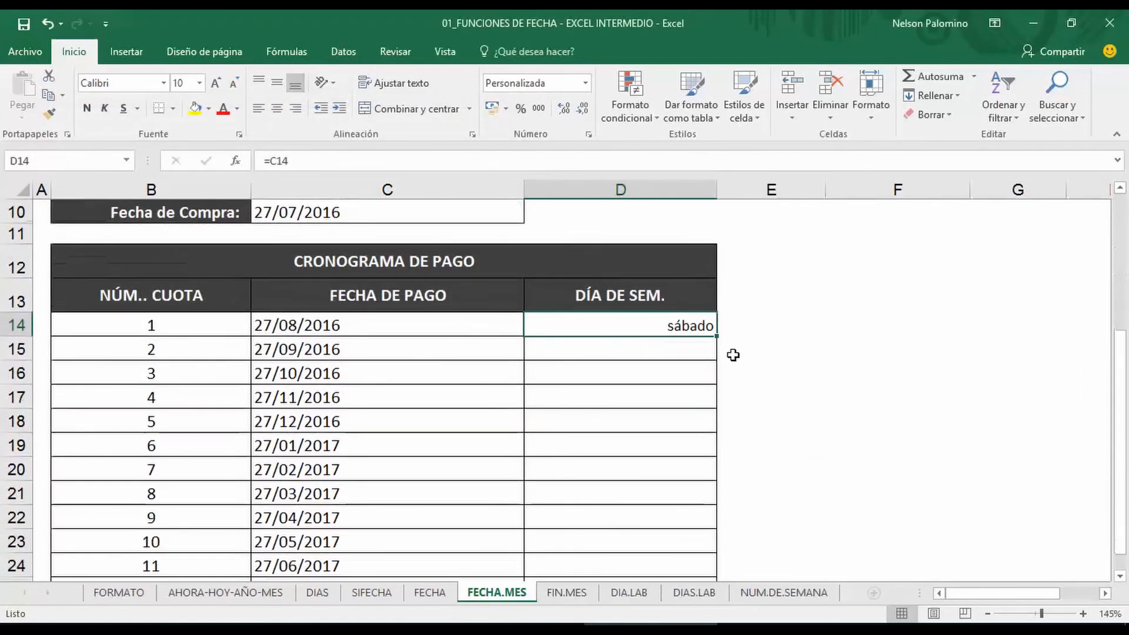
{"action": "double_click", "coordinate": [718, 337]}
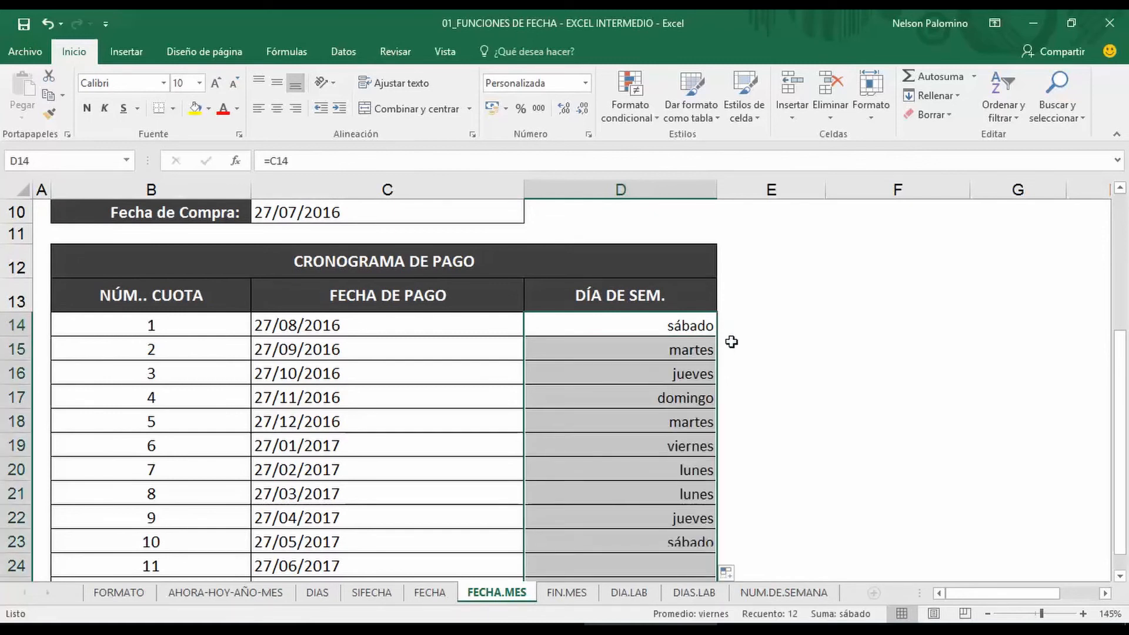
{"action": "left_click", "coordinate": [276, 108]}
{"action": "left_click", "coordinate": [771, 371]}
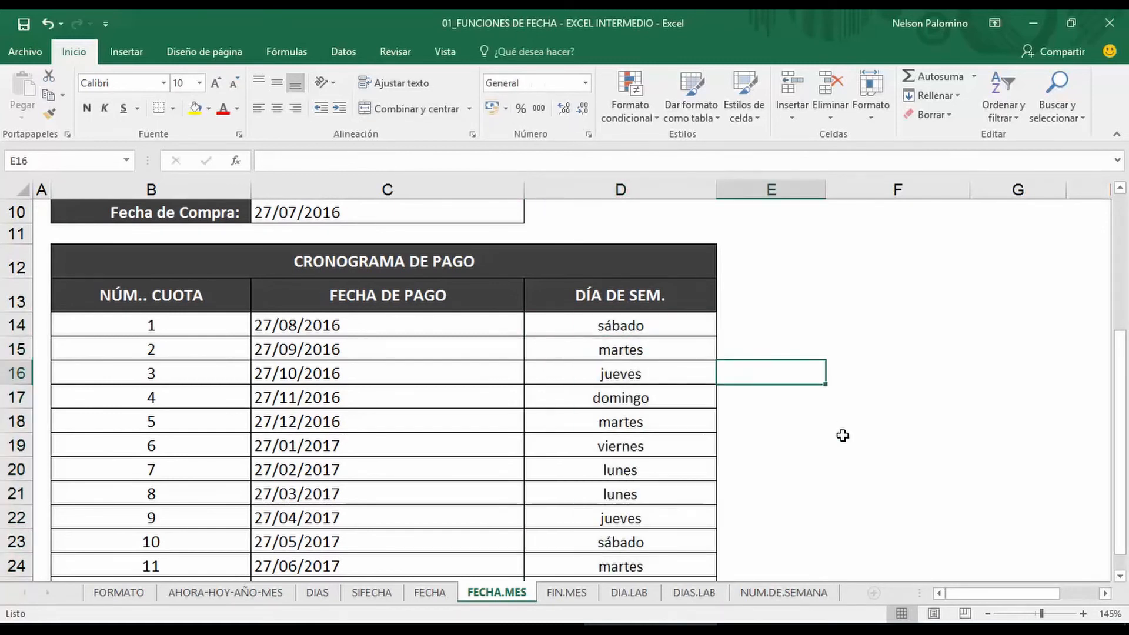
{"action": "left_click_drag", "start_coordinate": [368, 348], "coordinate": [572, 348]}
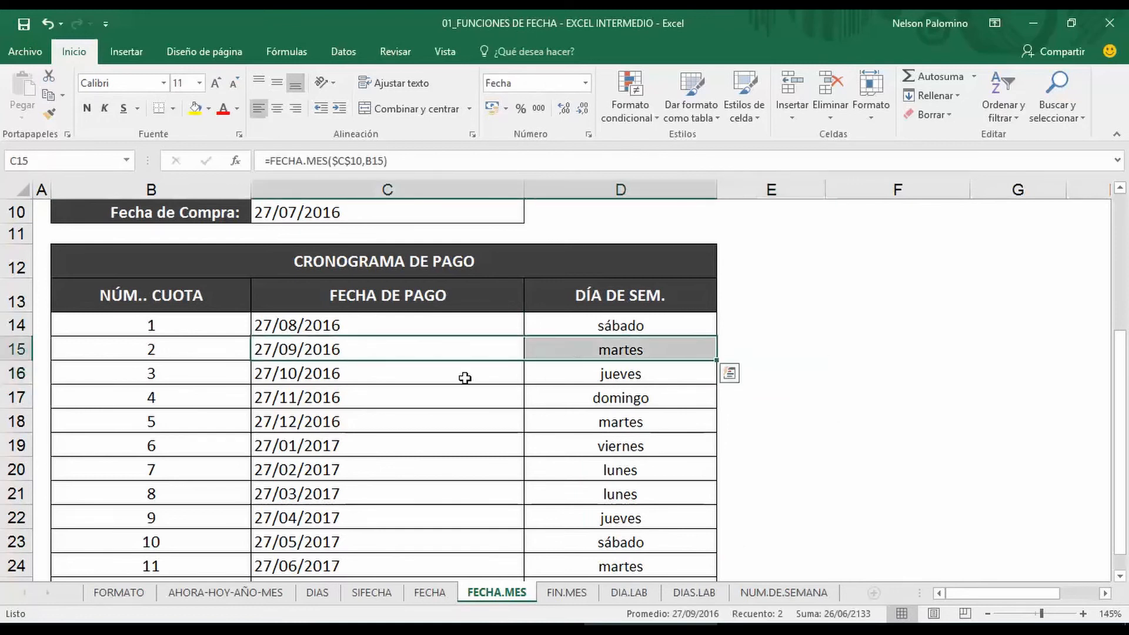
{"action": "left_click", "coordinate": [859, 388]}
{"action": "scroll", "coordinate": [559, 498], "scroll_direction": "up", "scroll_amount": 2}
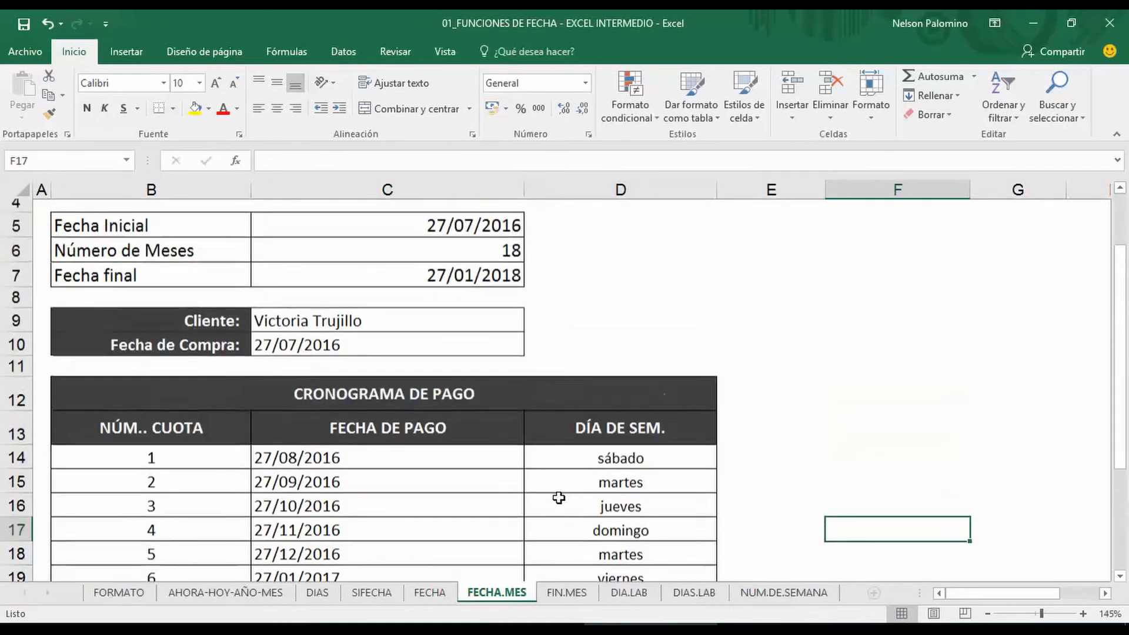
{"action": "scroll", "coordinate": [559, 497], "scroll_direction": "up", "scroll_amount": 1}
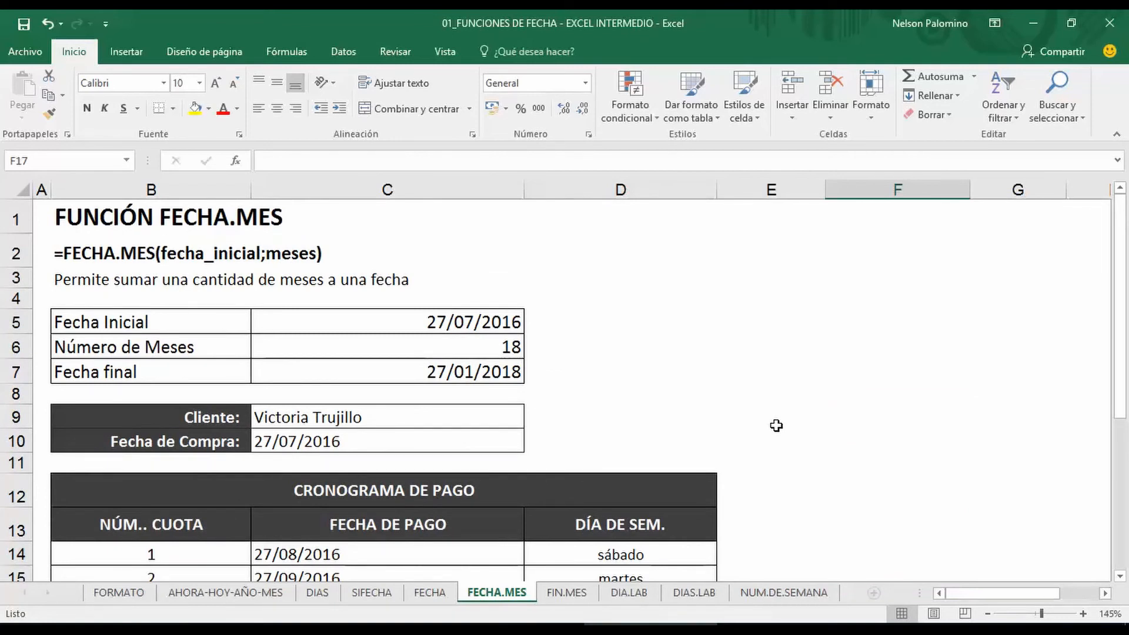
Switch to the FIN.MES worksheet and bring its payment schedule into view.
{"action": "left_click", "coordinate": [570, 592]}
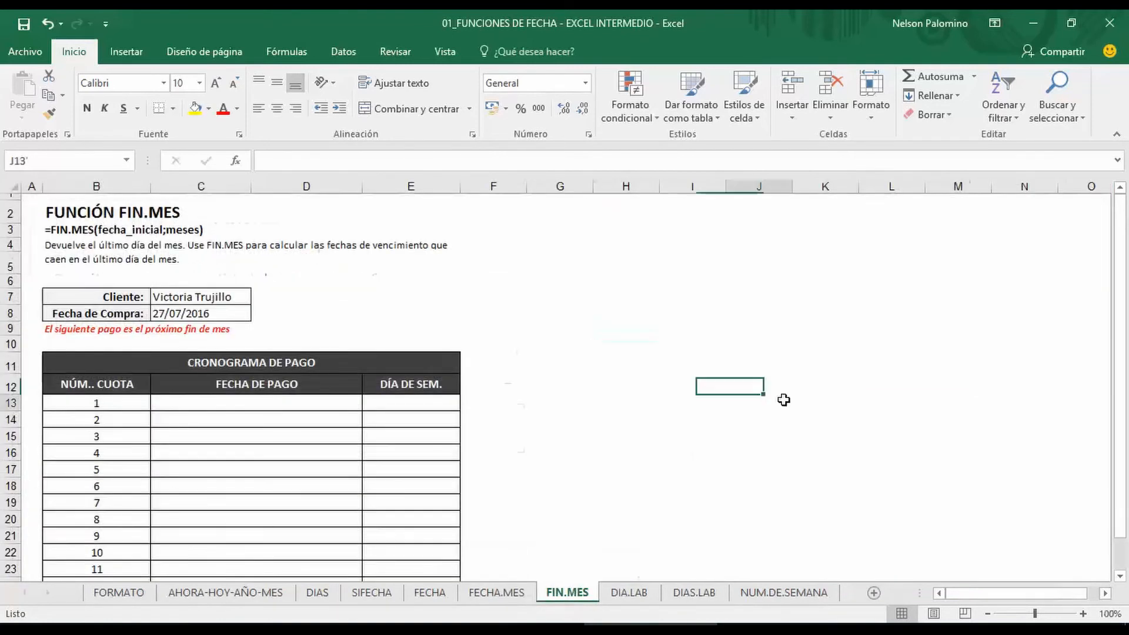
{"action": "scroll", "coordinate": [47, 298], "scroll_direction": "up", "scroll_amount": 2}
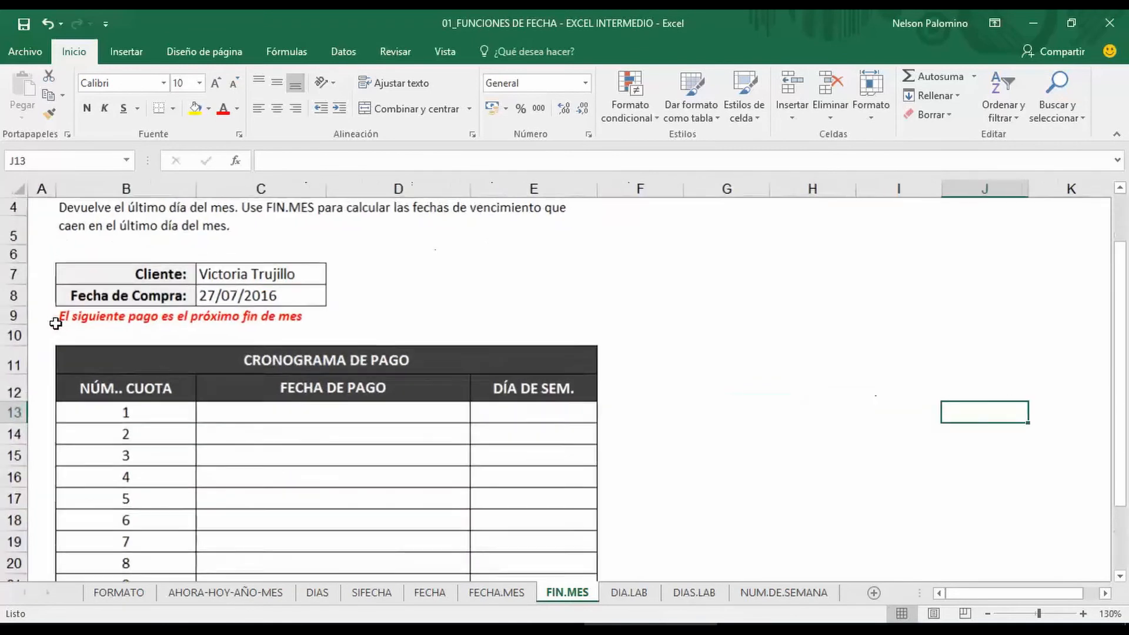
{"action": "left_click", "coordinate": [730, 339]}
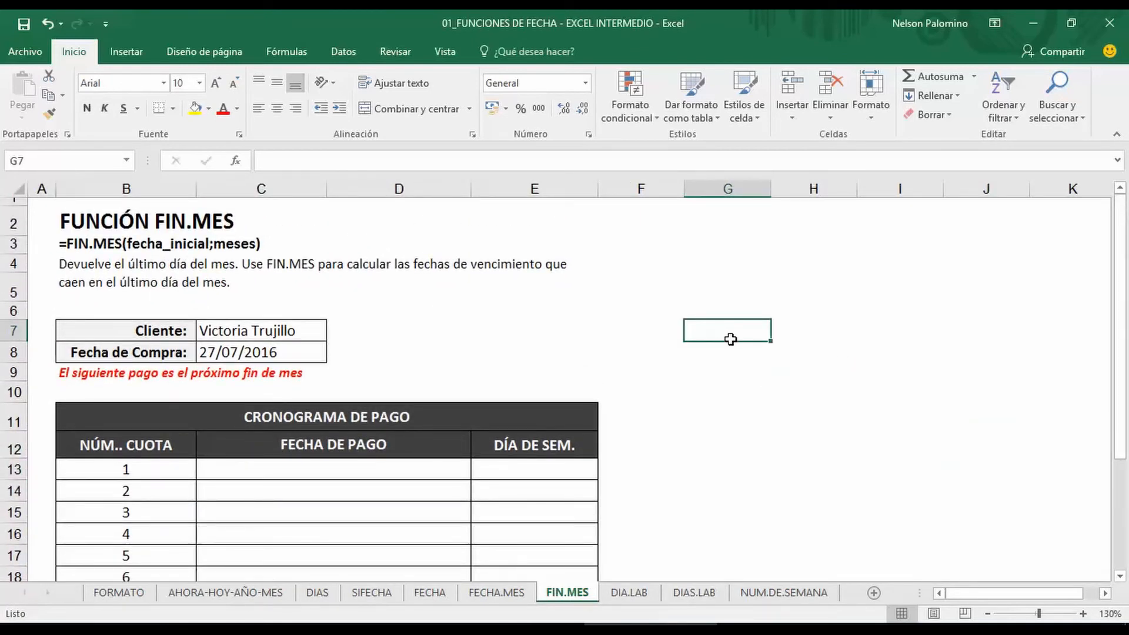
Enter =FIN.MES($C$8,B13) in C13 to calculate the month-end payment date of the first installment.
{"action": "left_click", "coordinate": [376, 467]}
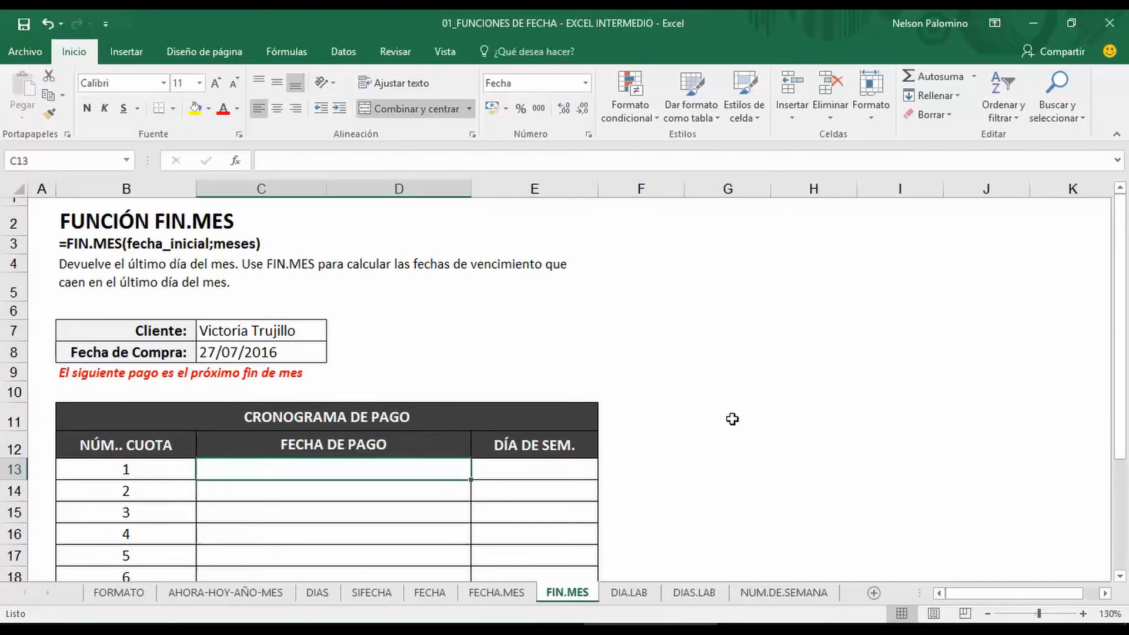
{"action": "type", "text": "=fin"}
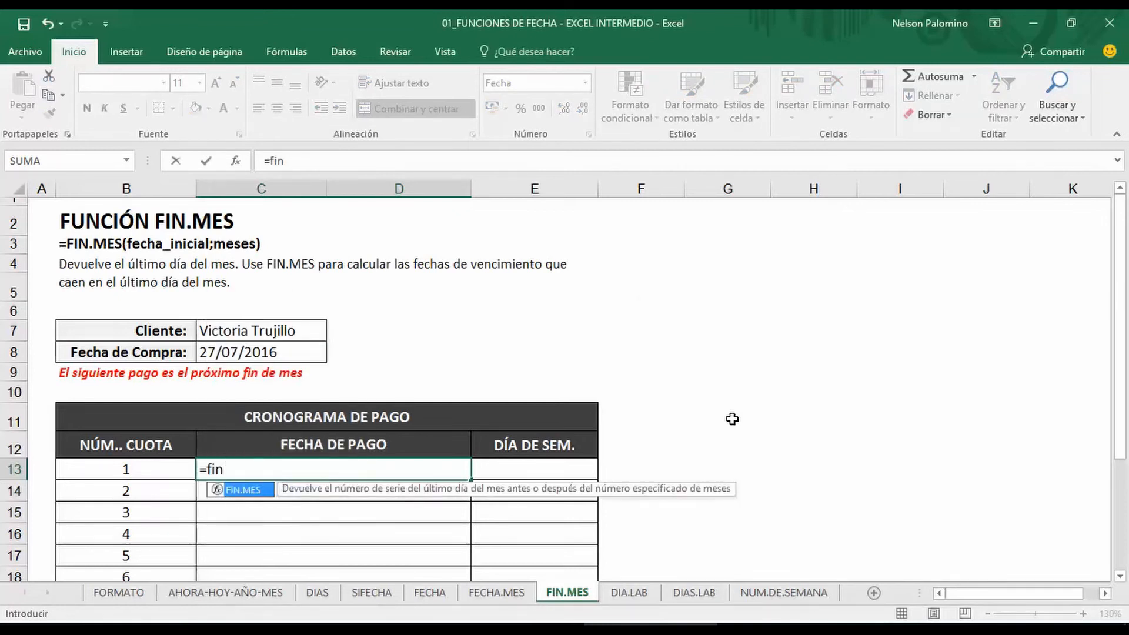
{"action": "key", "text": "Tab"}
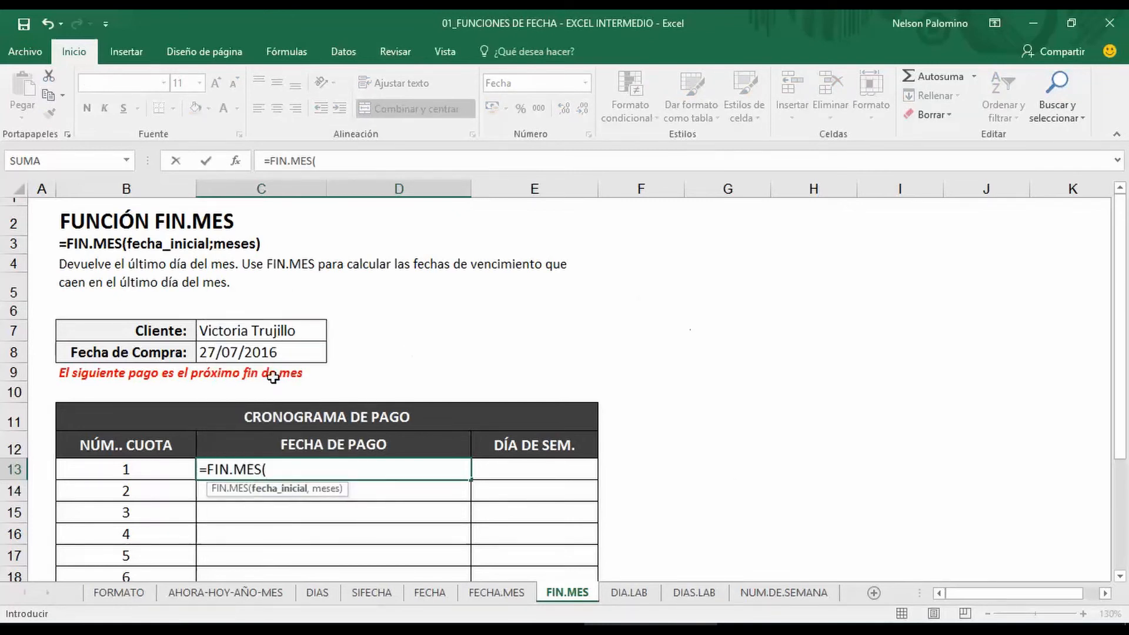
{"action": "left_click", "coordinate": [272, 353]}
{"action": "scroll", "coordinate": [589, 482], "scroll_direction": "down", "scroll_amount": 1}
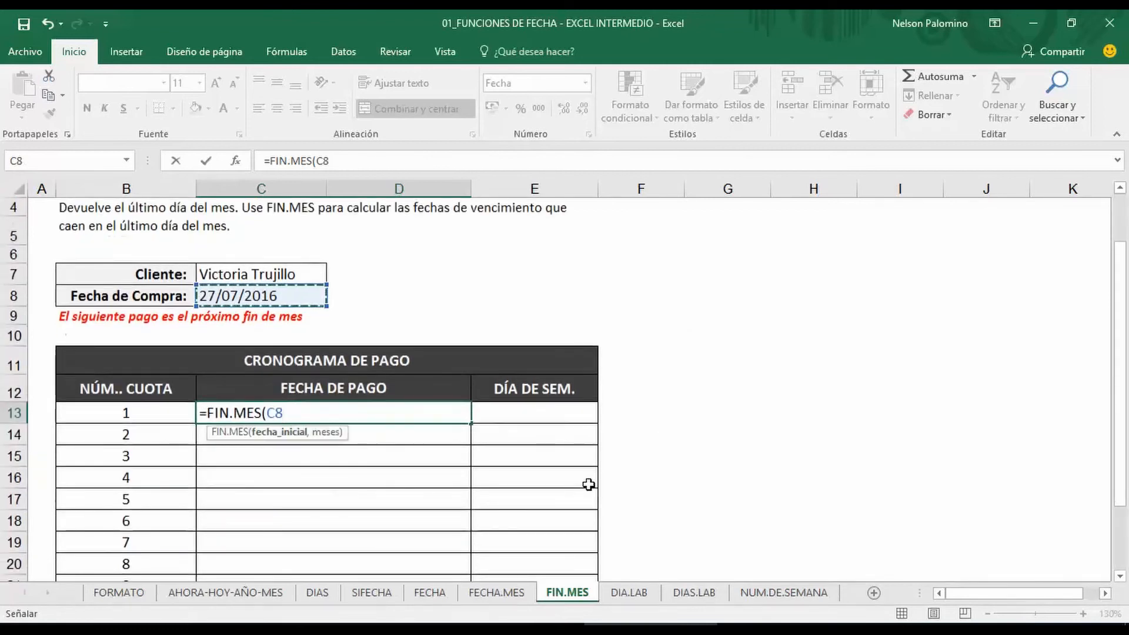
{"action": "key", "text": "F4"}
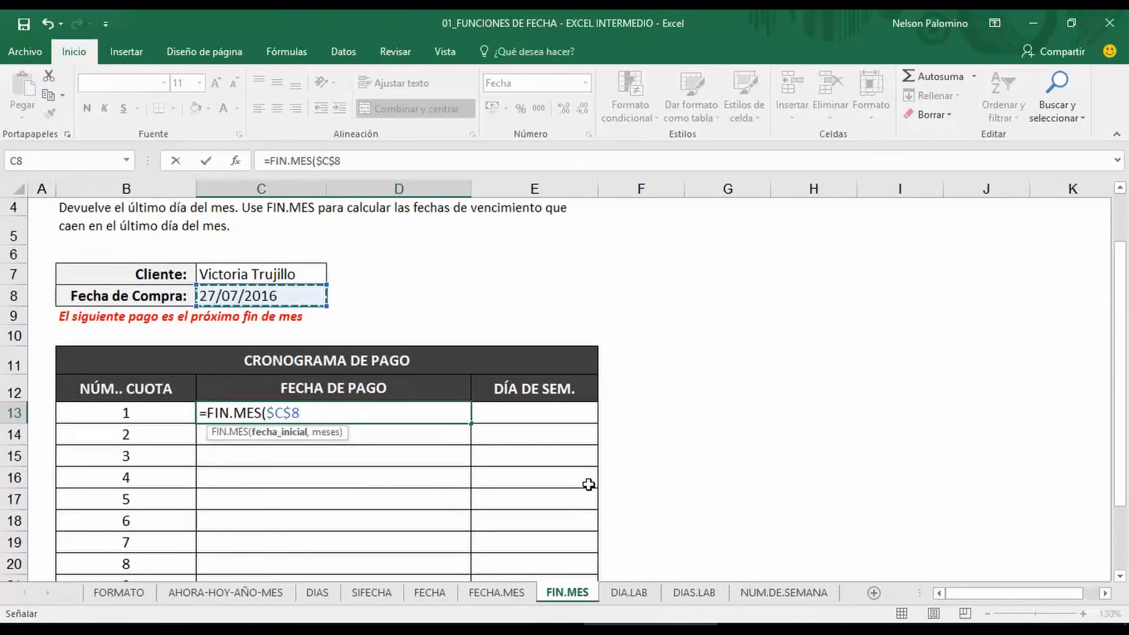
{"action": "type", "text": ","}
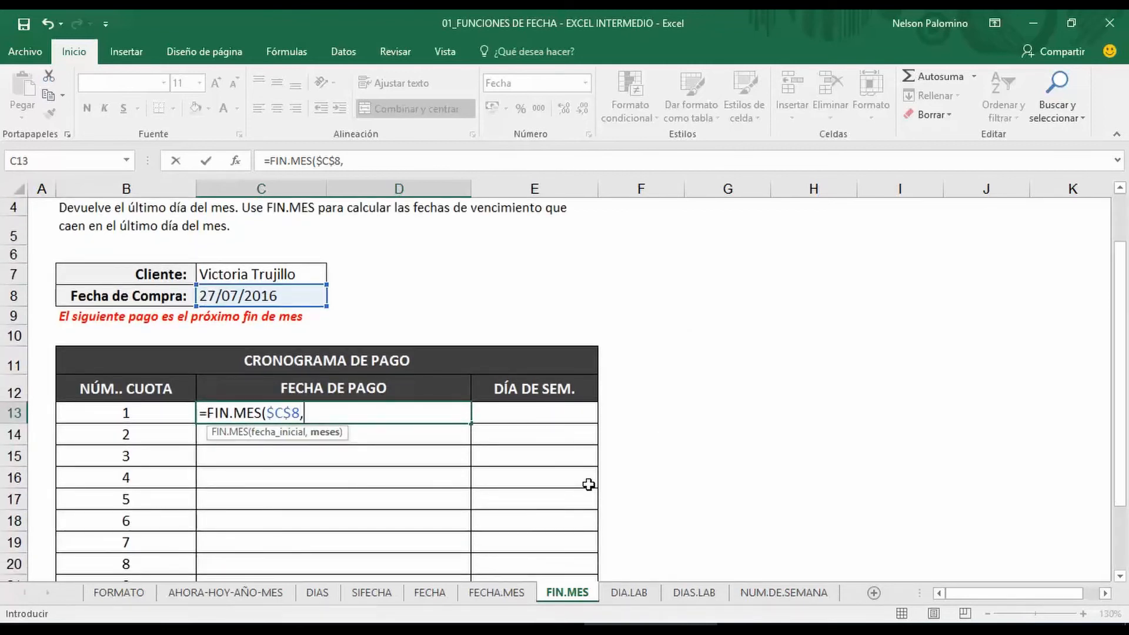
{"action": "left_click", "coordinate": [176, 416]}
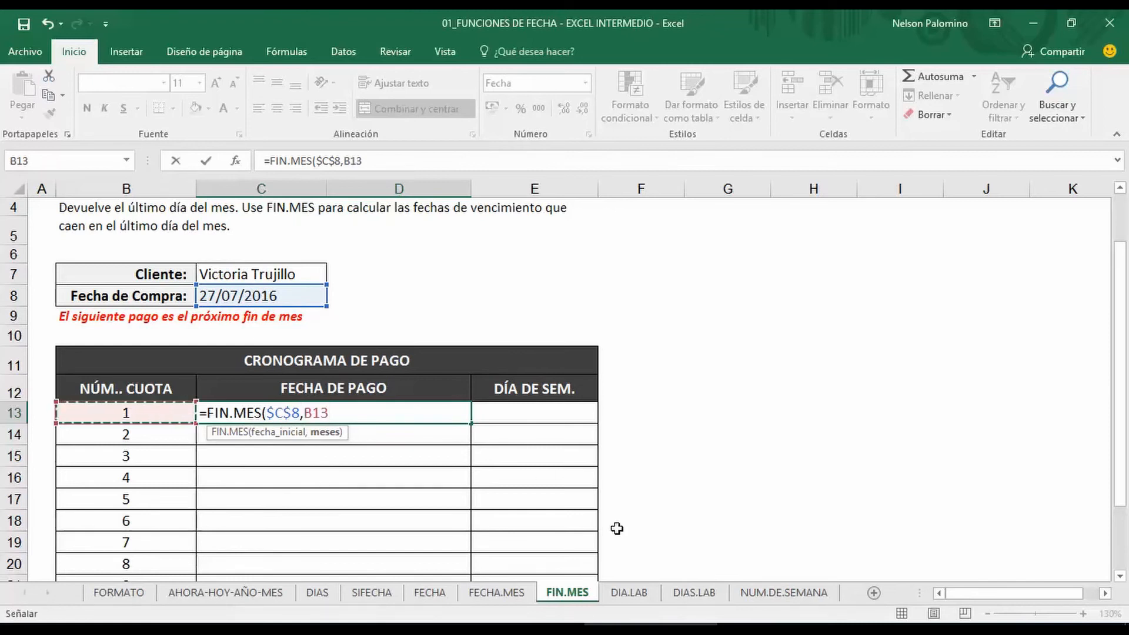
{"action": "type", "text": ")"}
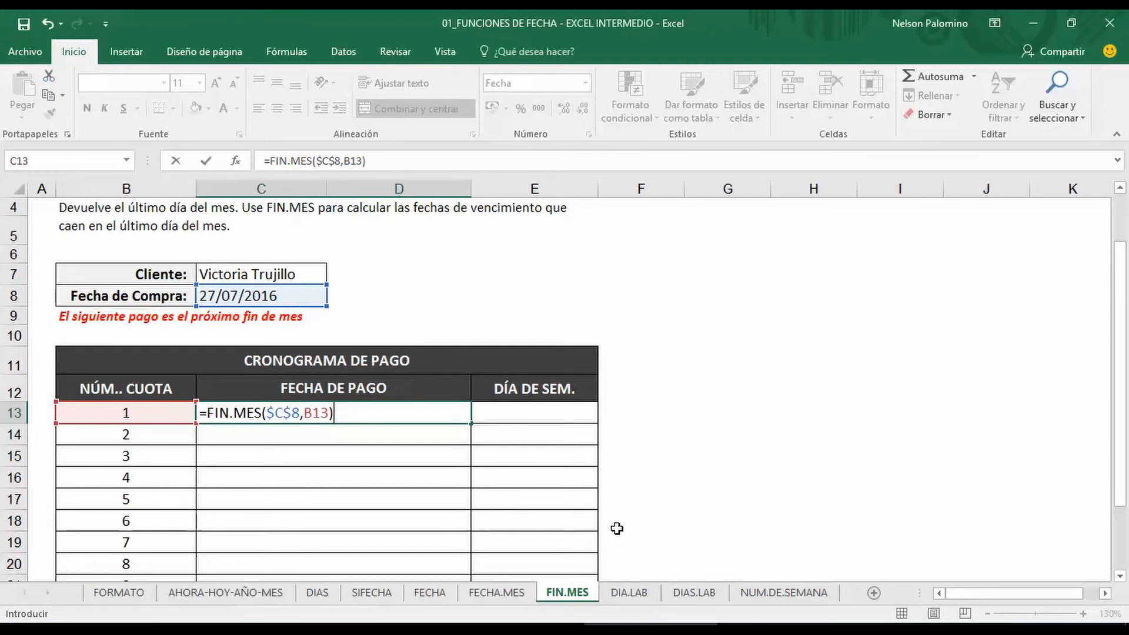
{"action": "key", "text": "Return"}
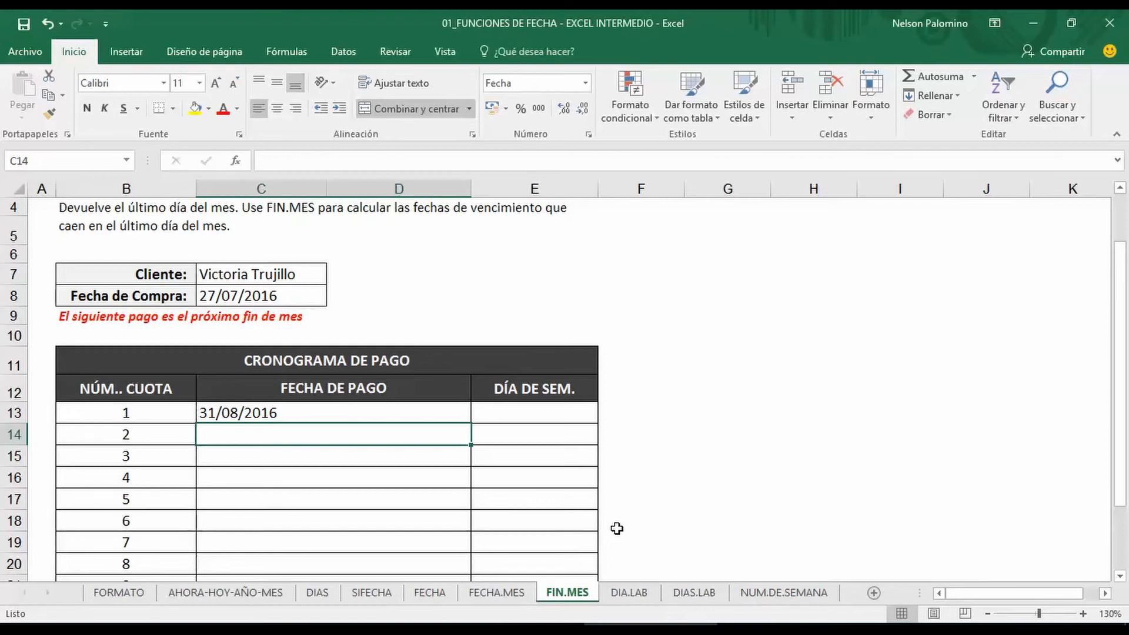
Enter =C13 in the DÍA DE SEM. cell E13 to reference the first payment date.
{"action": "left_click", "coordinate": [542, 406]}
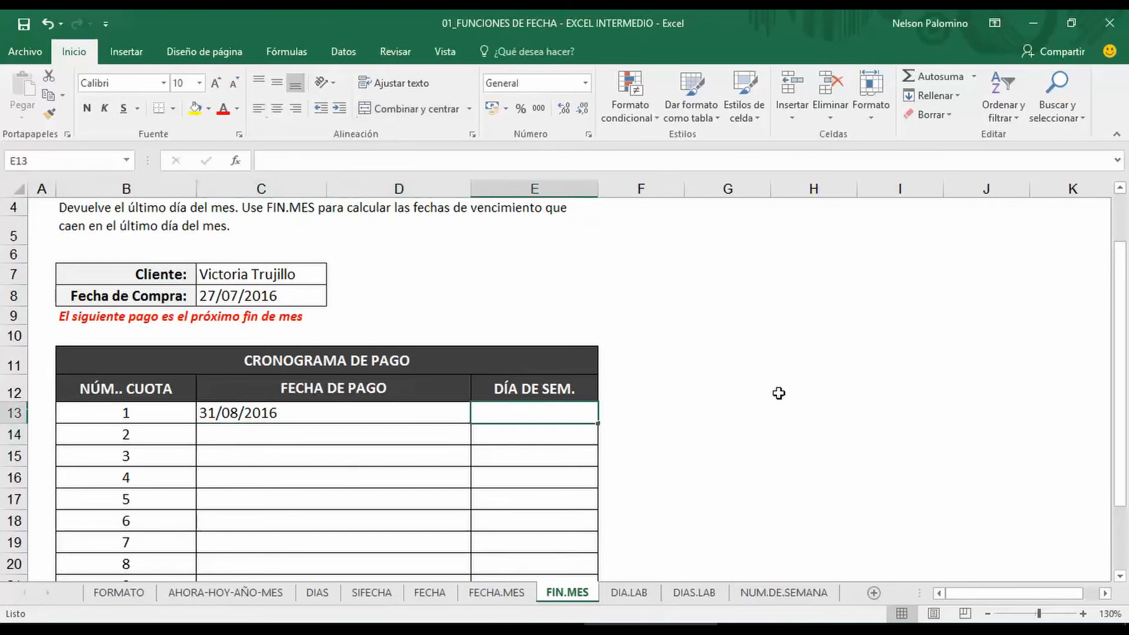
{"action": "type", "text": "="}
{"action": "key", "text": "Left"}
{"action": "key", "text": "Left"}
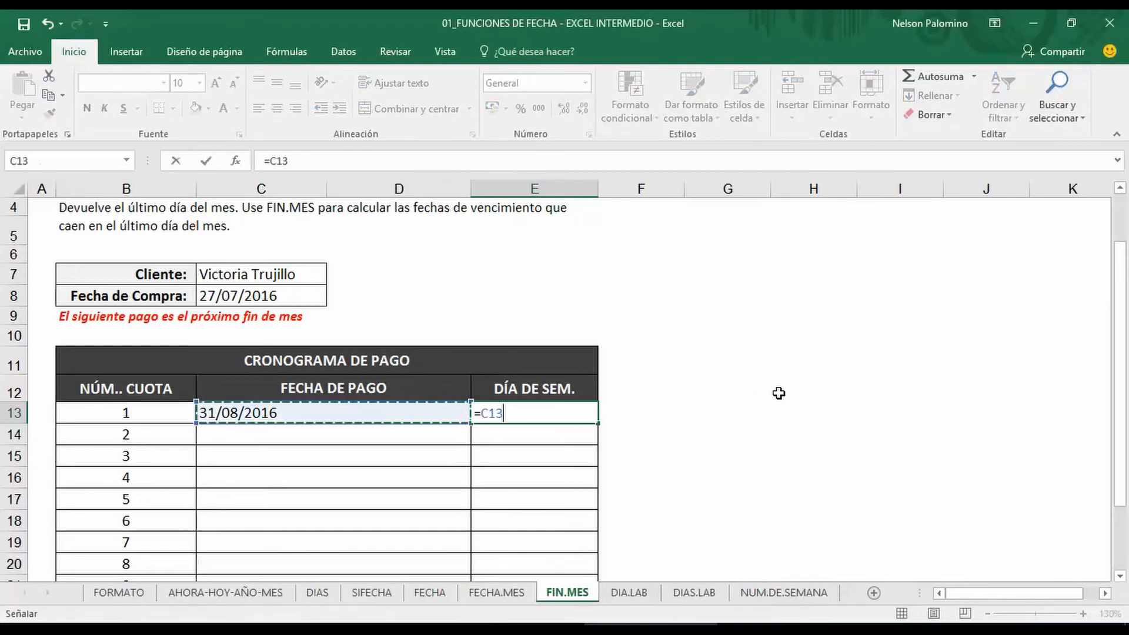
{"action": "key", "text": "Return"}
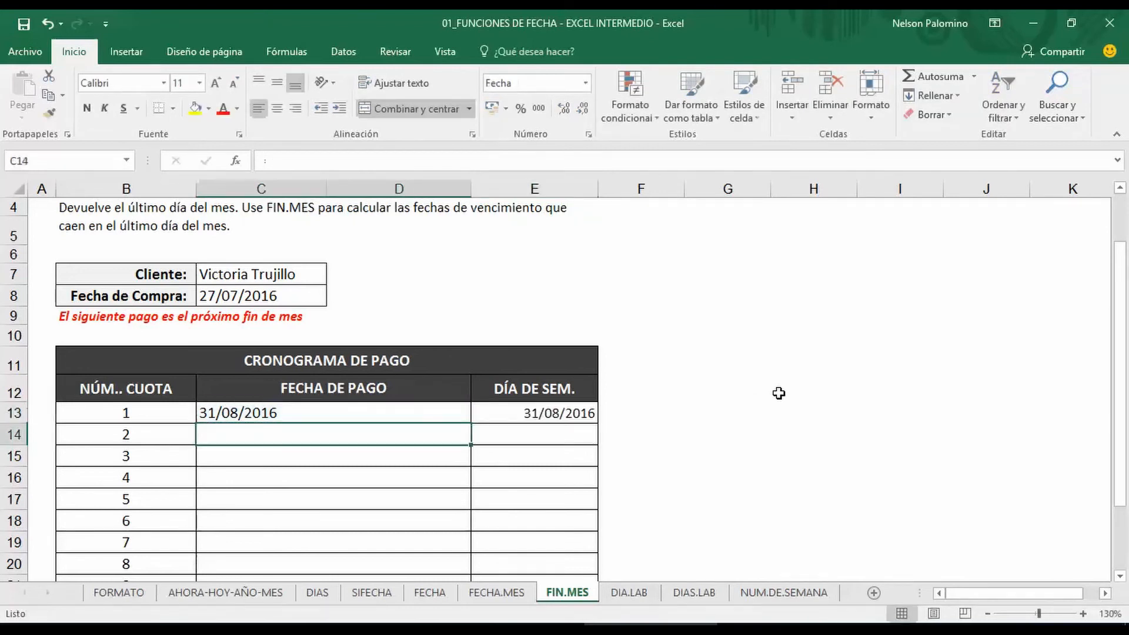
Apply the custom number format dddd to E13 to show the weekday name.
{"action": "right_click", "coordinate": [594, 410]}
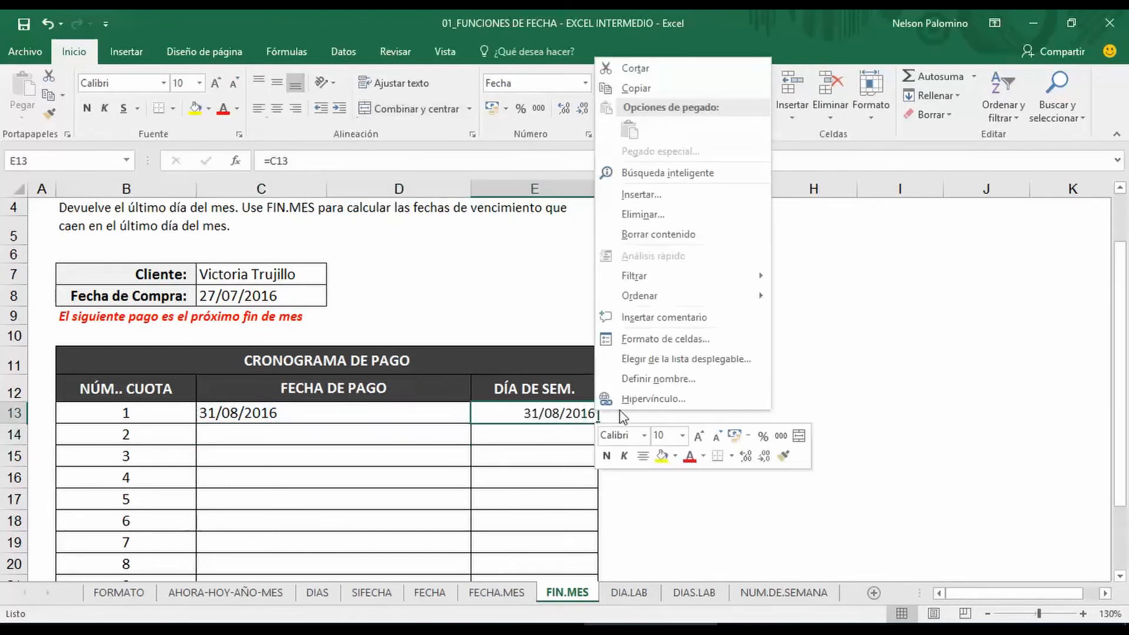
{"action": "left_click", "coordinate": [667, 342]}
{"action": "left_click_drag", "start_coordinate": [587, 104], "coordinate": [773, 124]}
{"action": "left_click", "coordinate": [708, 296]}
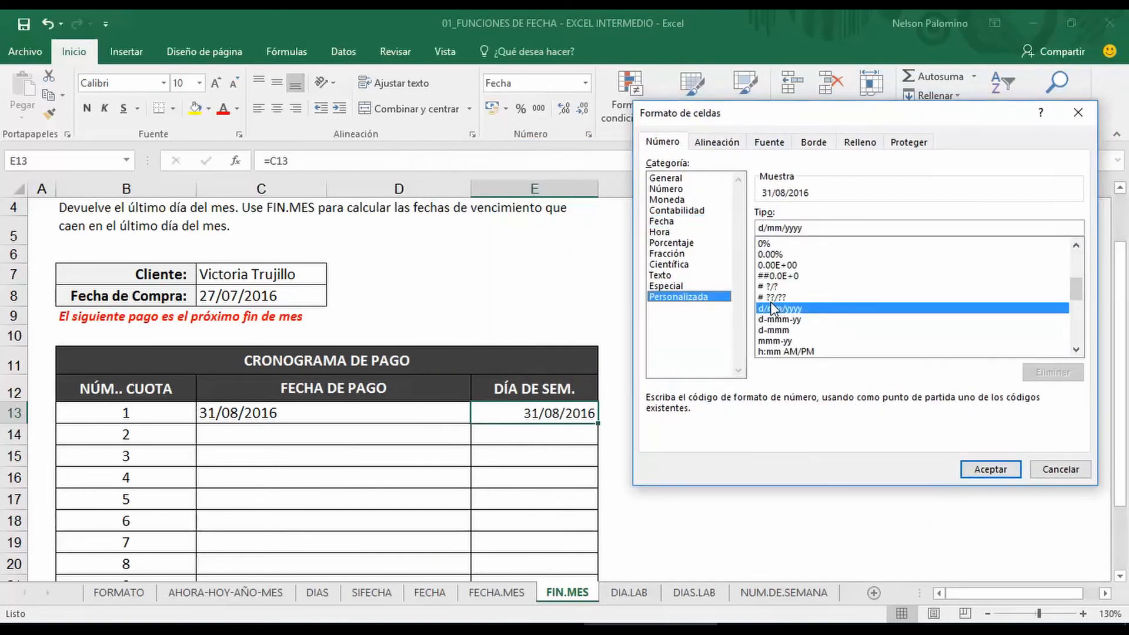
{"action": "left_click_drag", "start_coordinate": [811, 228], "coordinate": [748, 222]}
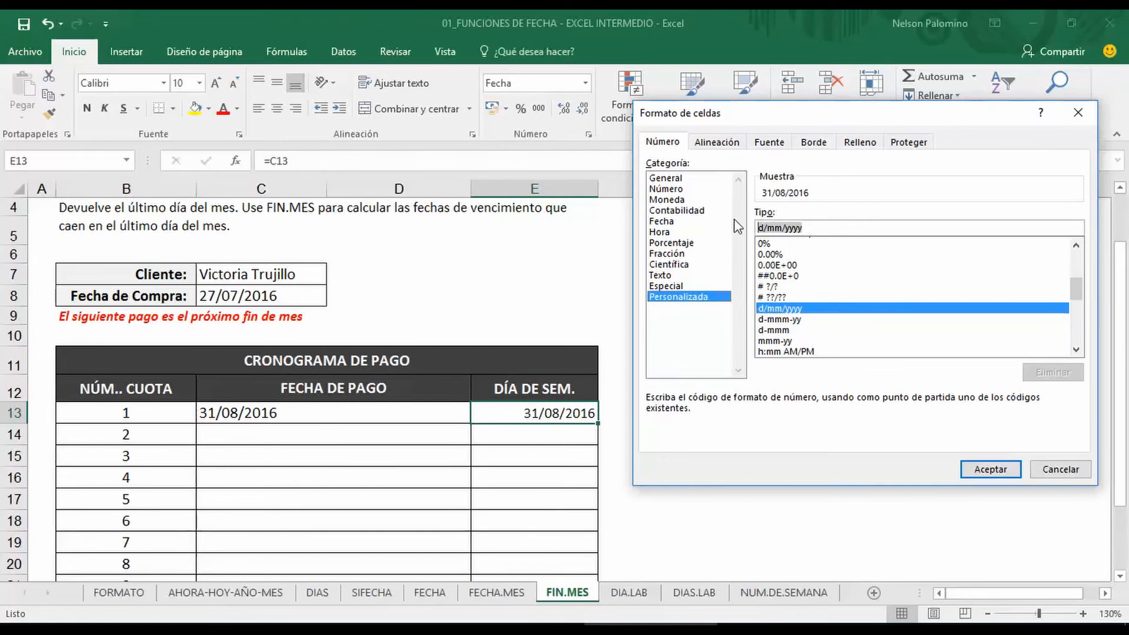
{"action": "type", "text": "dddd"}
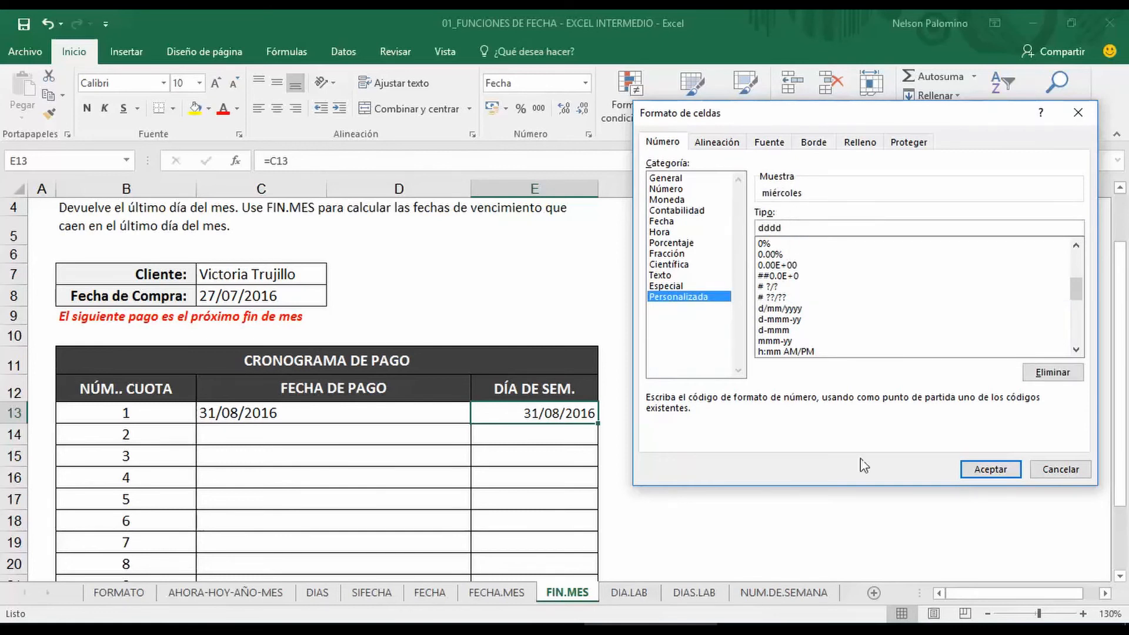
{"action": "left_click", "coordinate": [971, 469]}
Try to fill C13:E13 down the payment schedule together.
{"action": "left_click", "coordinate": [463, 414]}
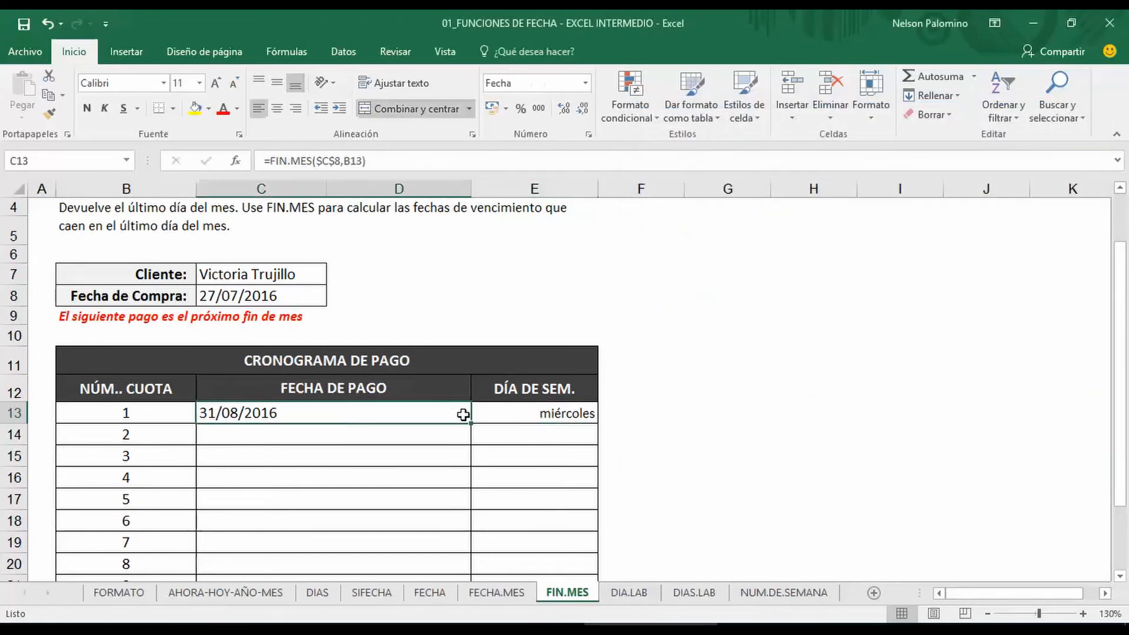
{"action": "left_click_drag", "start_coordinate": [464, 415], "coordinate": [598, 419]}
{"action": "double_click", "coordinate": [598, 423]}
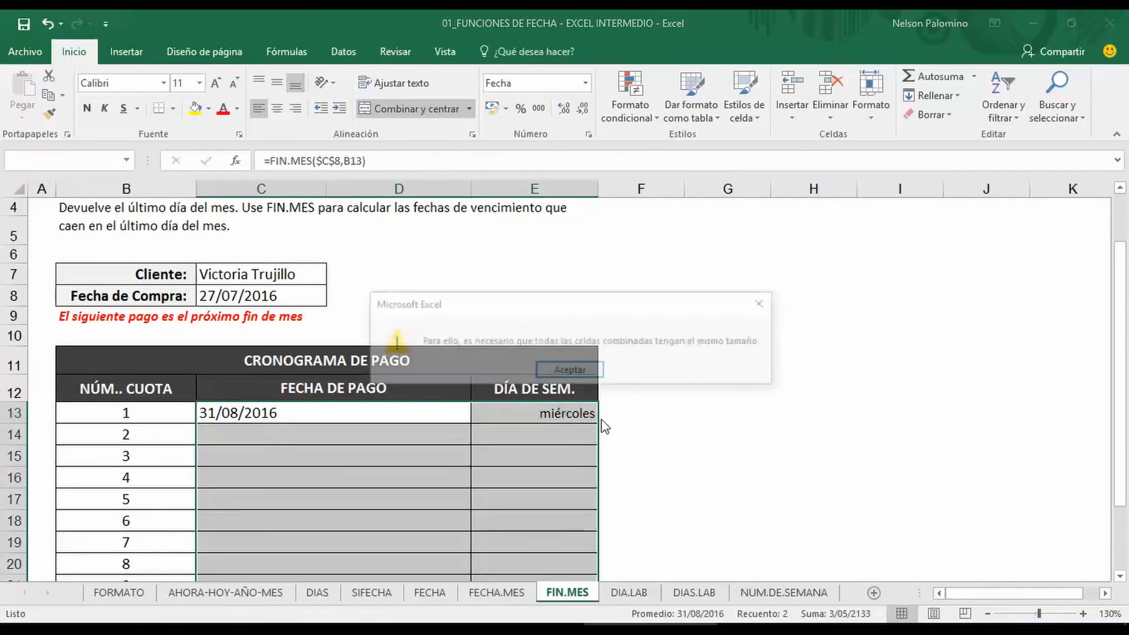
{"action": "left_click", "coordinate": [760, 302]}
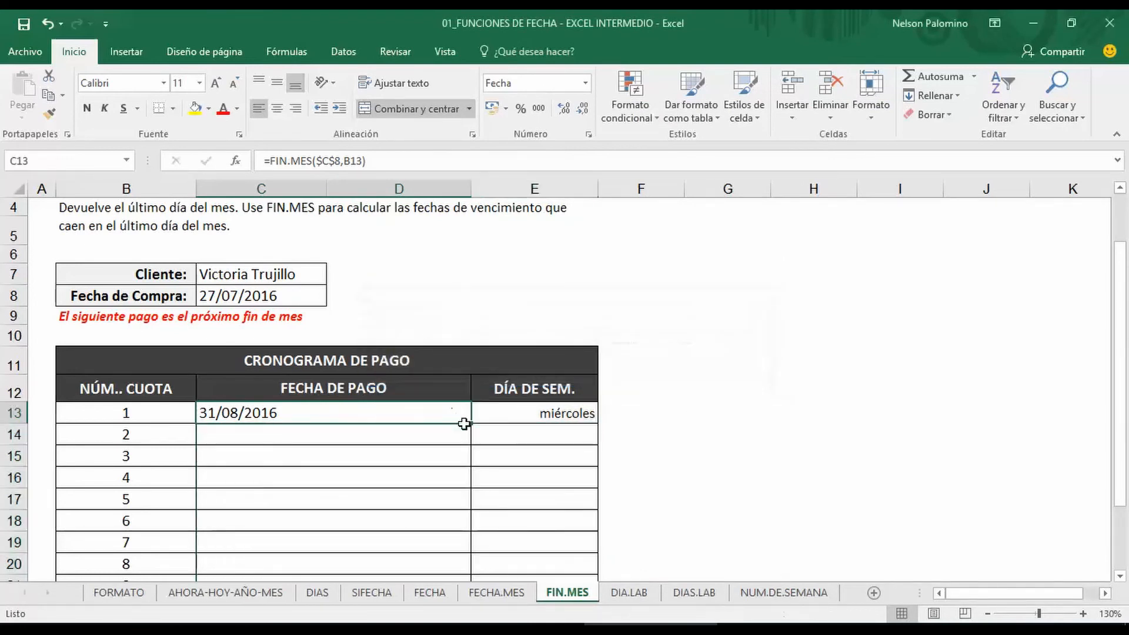
Fill C13 down the FECHA DE PAGO column and E13 down the DÍA DE SEM. column separately for all installments.
{"action": "double_click", "coordinate": [464, 423]}
{"action": "left_click", "coordinate": [534, 411]}
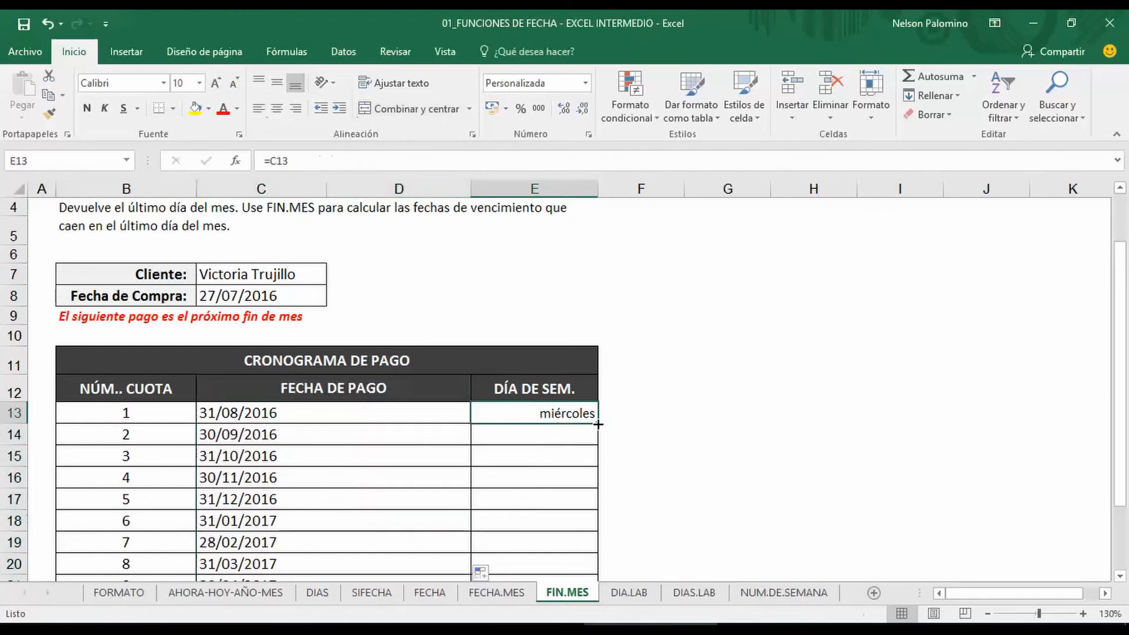
{"action": "double_click", "coordinate": [598, 424]}
{"action": "left_click", "coordinate": [727, 413]}
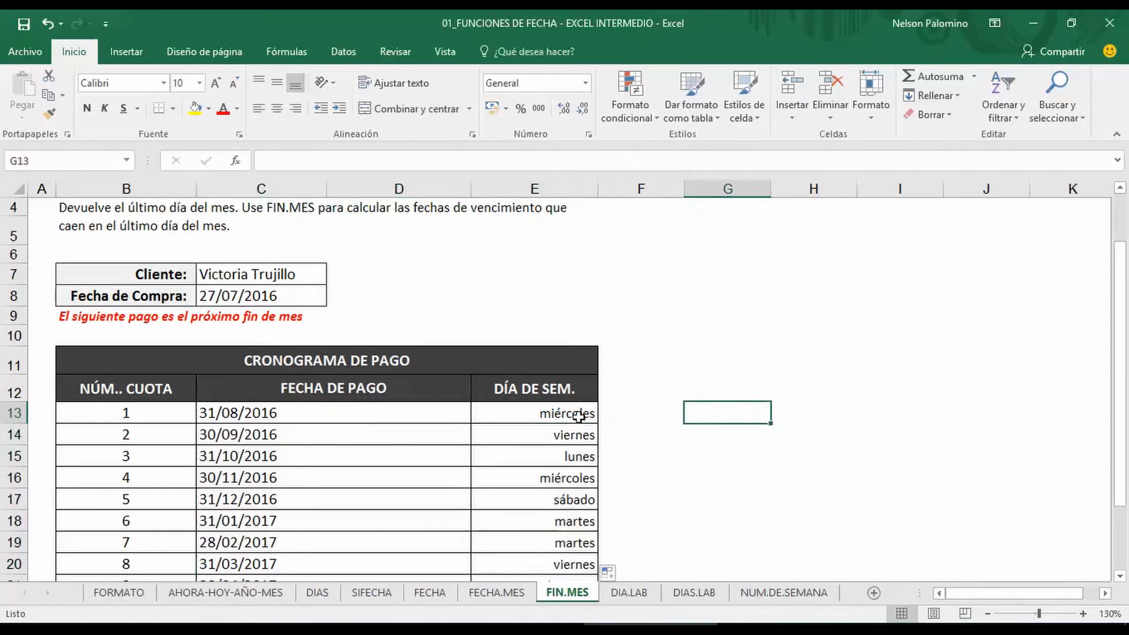
Centre the contents of the whole column E horizontally.
{"action": "left_click", "coordinate": [579, 417]}
{"action": "left_click", "coordinate": [534, 188]}
{"action": "left_click", "coordinate": [276, 109]}
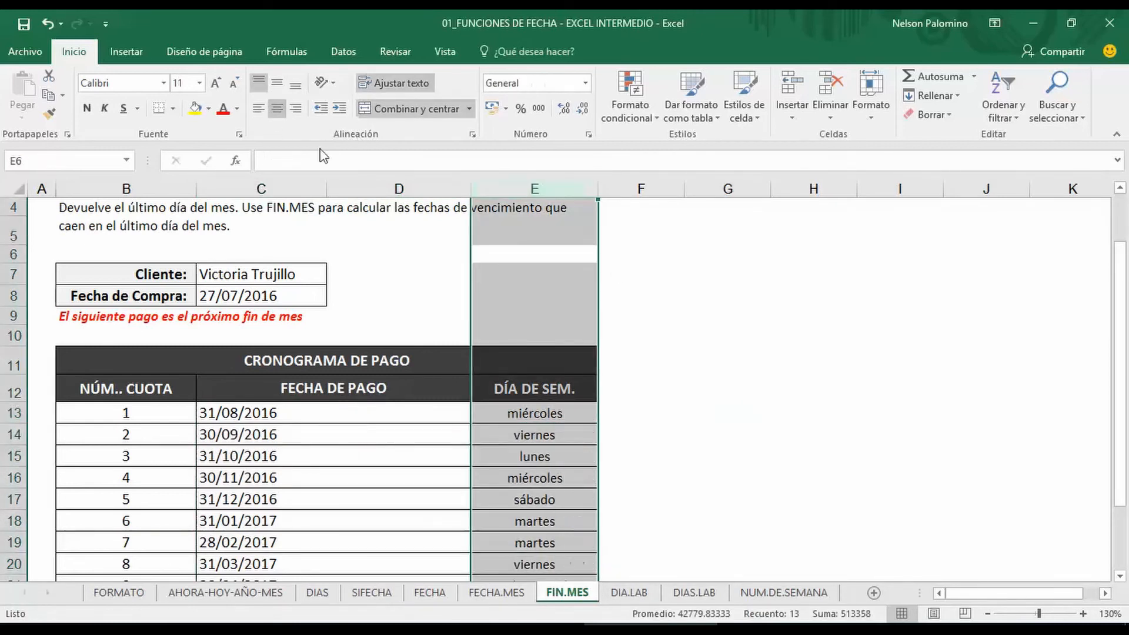
{"action": "left_click", "coordinate": [727, 296]}
{"action": "scroll", "coordinate": [719, 429], "scroll_direction": "down", "scroll_amount": 1}
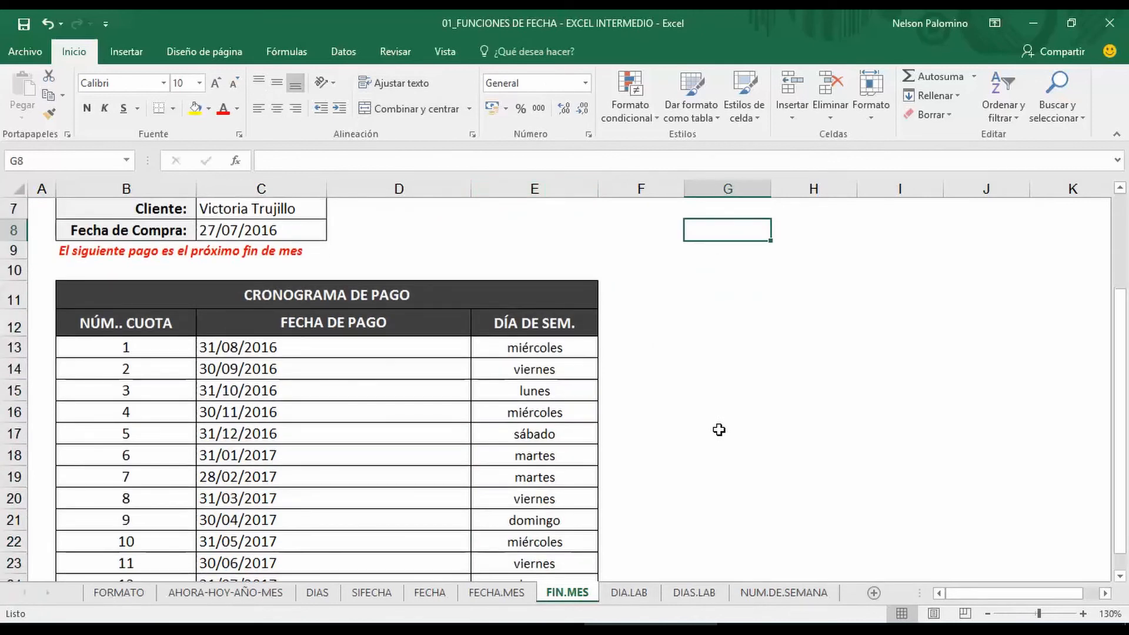
{"action": "scroll", "coordinate": [719, 430], "scroll_direction": "down", "scroll_amount": 1}
{"action": "scroll", "coordinate": [718, 429], "scroll_direction": "up", "scroll_amount": 1}
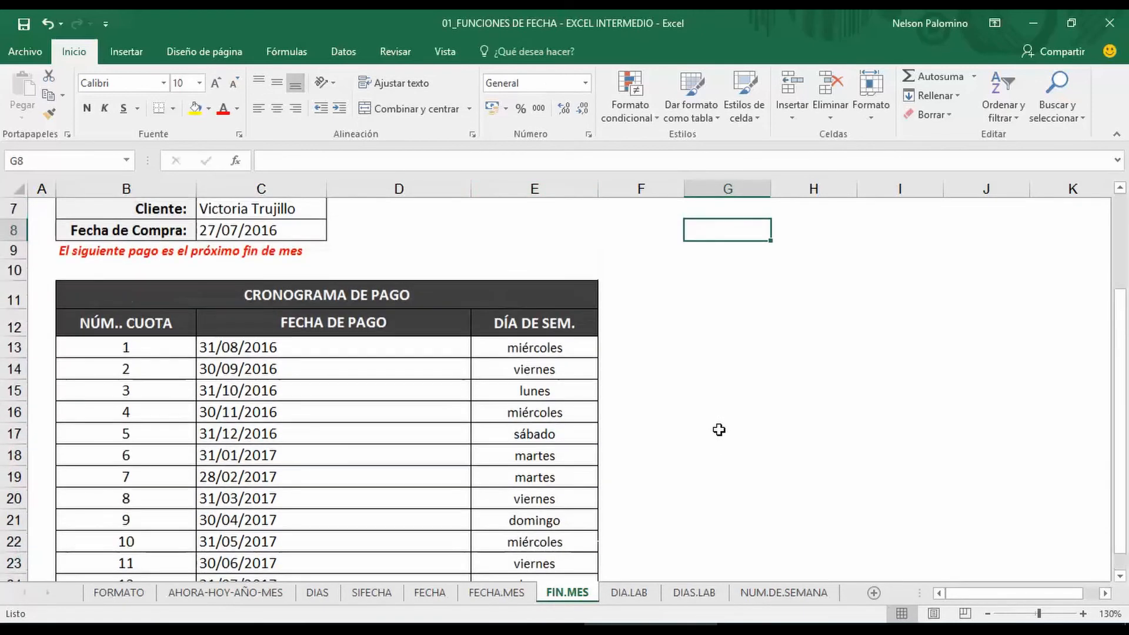
{"action": "scroll", "coordinate": [719, 430], "scroll_direction": "up", "scroll_amount": 2}
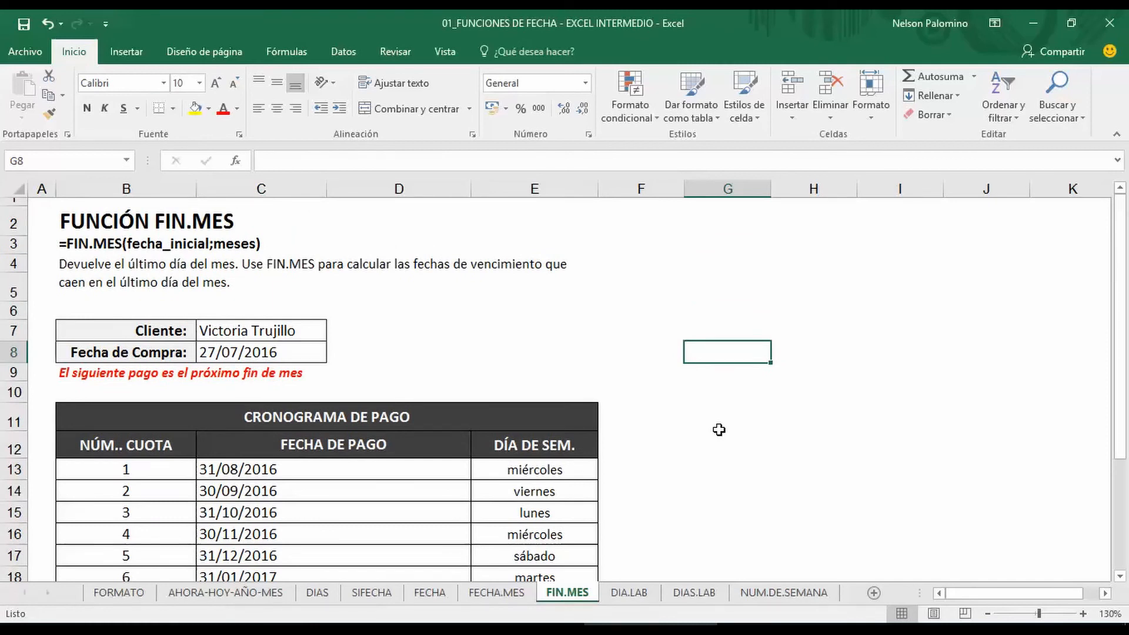
Switch to the DIA.LAB worksheet and select D16, the first Debe incorporarse el día result cell.
{"action": "left_click", "coordinate": [629, 593]}
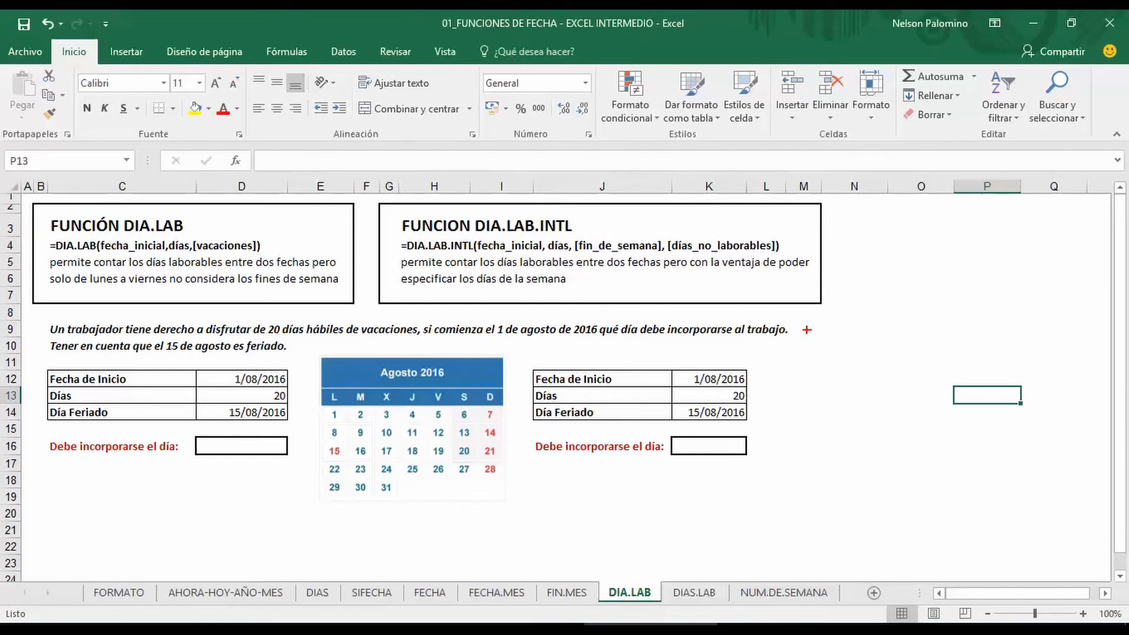
{"action": "left_click_drag", "start_coordinate": [807, 330], "coordinate": [934, 303]}
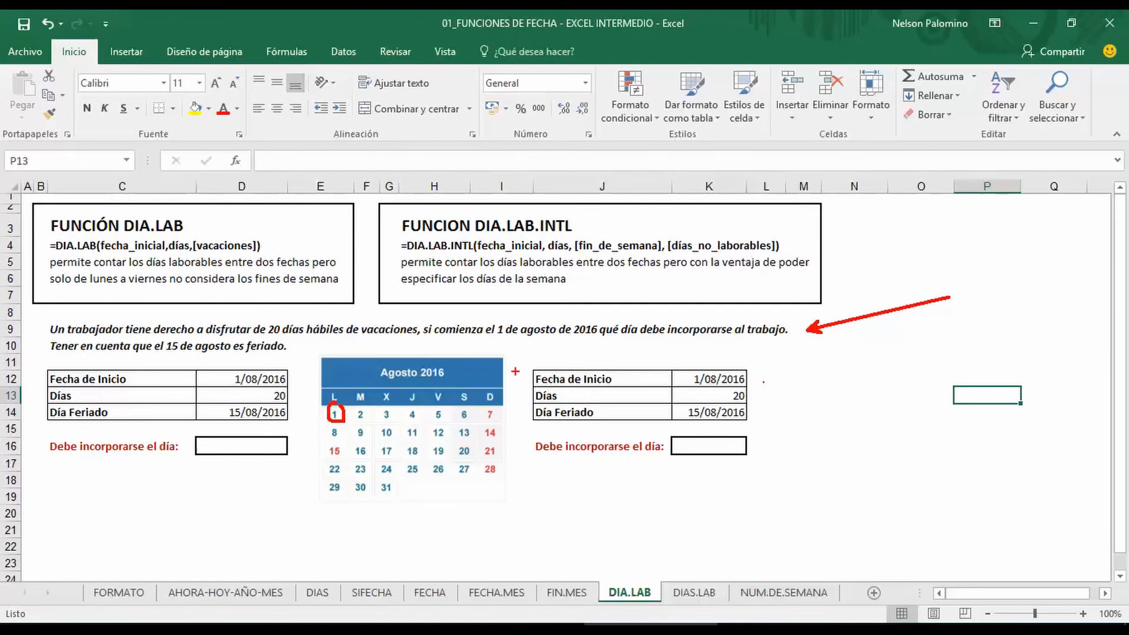
{"action": "left_click_drag", "start_coordinate": [344, 457], "coordinate": [395, 495]}
{"action": "key", "text": "Escape"}
{"action": "left_click", "coordinate": [935, 406]}
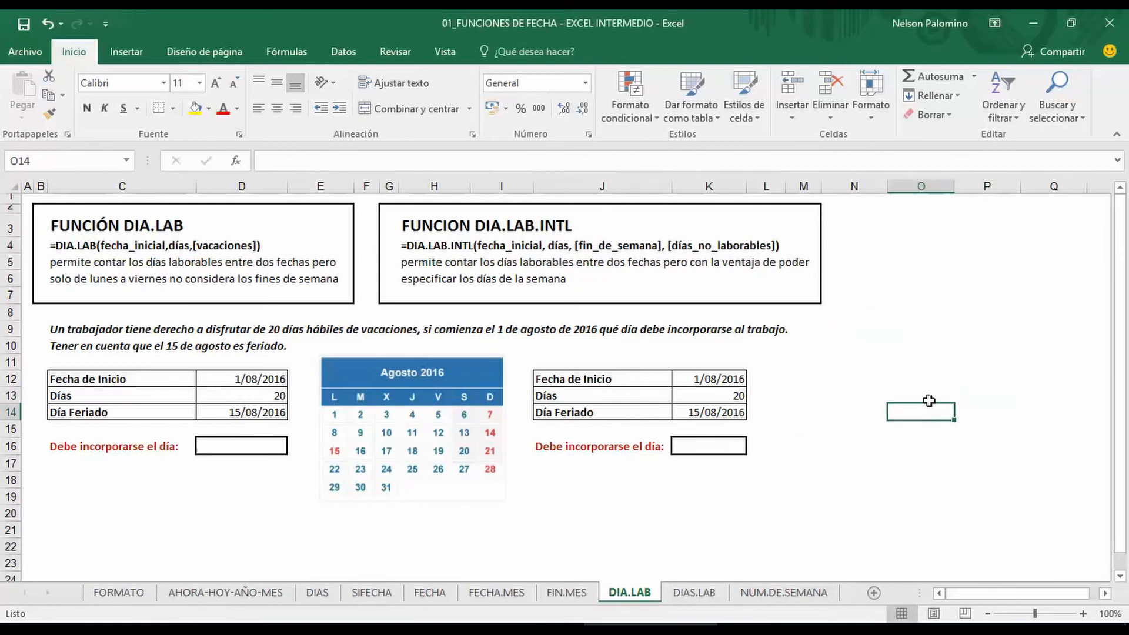
{"action": "left_click", "coordinate": [254, 449]}
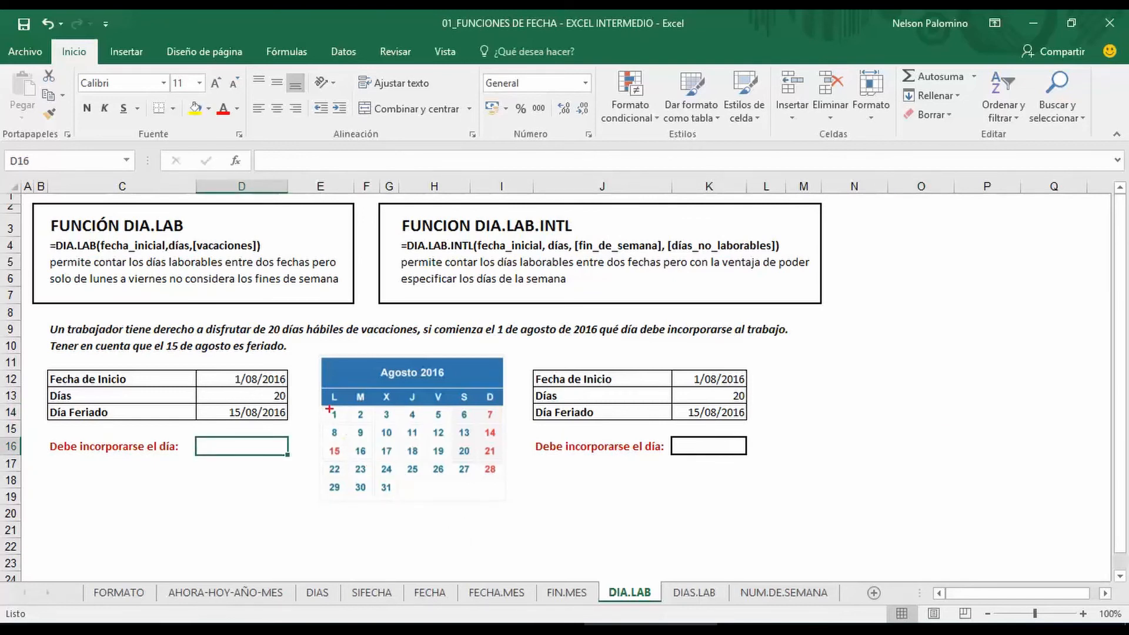
{"action": "mouse_move", "coordinate": [330, 408]}
{"action": "left_mouse_down"}
{"action": "mouse_move", "coordinate": [371, 480]}
{"action": "mouse_move", "coordinate": [463, 500]}
{"action": "mouse_move", "coordinate": [444, 546]}
{"action": "left_mouse_up"}
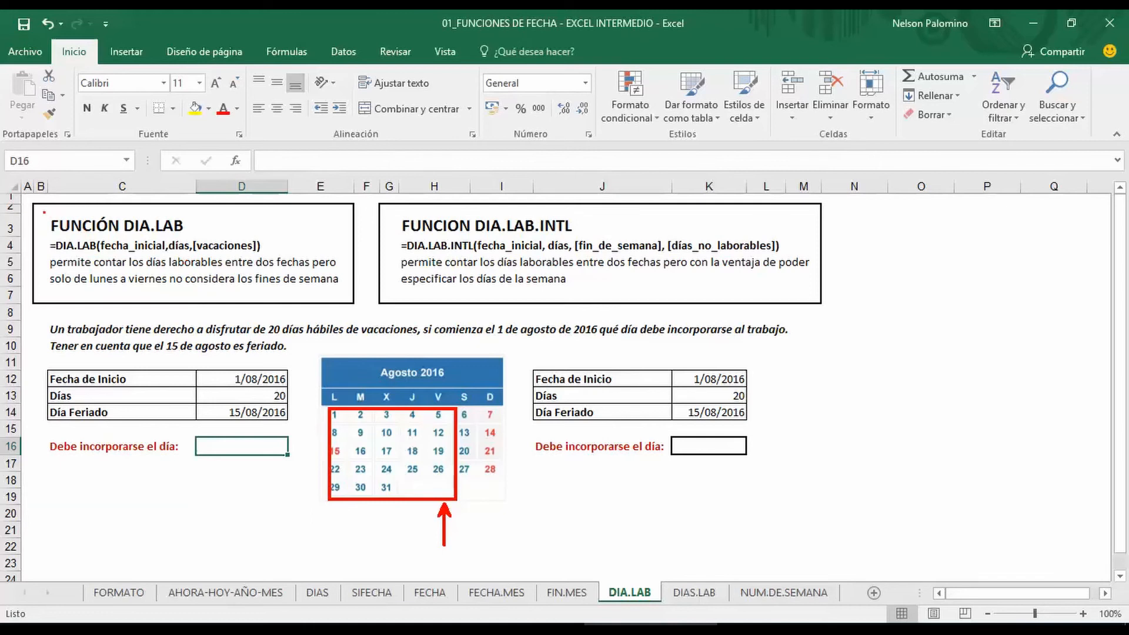
{"action": "left_click_drag", "start_coordinate": [44, 212], "coordinate": [197, 240]}
{"action": "mouse_move", "coordinate": [200, 243]}
{"action": "left_mouse_down"}
{"action": "mouse_move", "coordinate": [311, 355]}
{"action": "mouse_move", "coordinate": [327, 391]}
{"action": "left_mouse_up"}
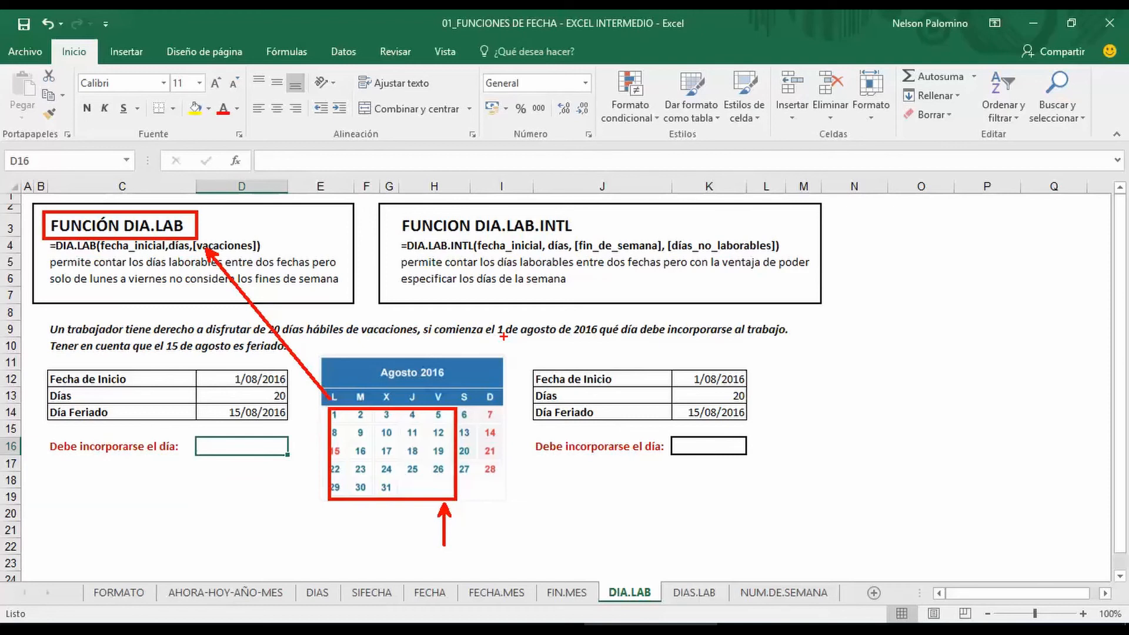
{"action": "key", "text": "Escape"}
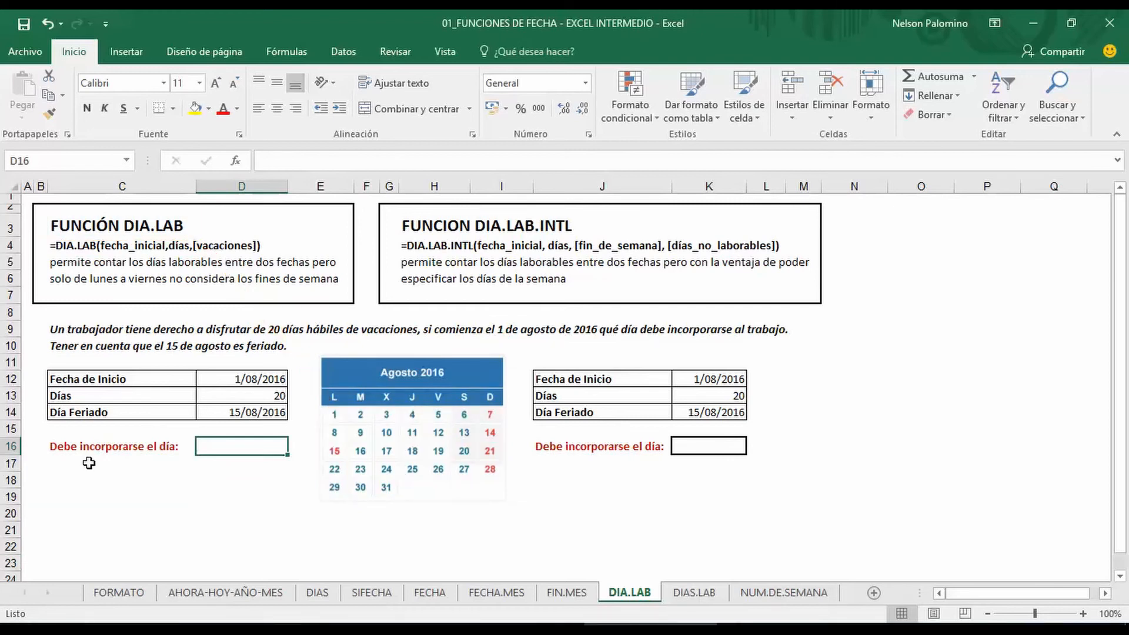
Enter =DIA.LAB(D12,D13,D14) in D16 to calculate the return-to-work date from the start date, vacation days and holiday.
{"action": "scroll", "coordinate": [88, 462], "scroll_direction": "up", "scroll_amount": 2}
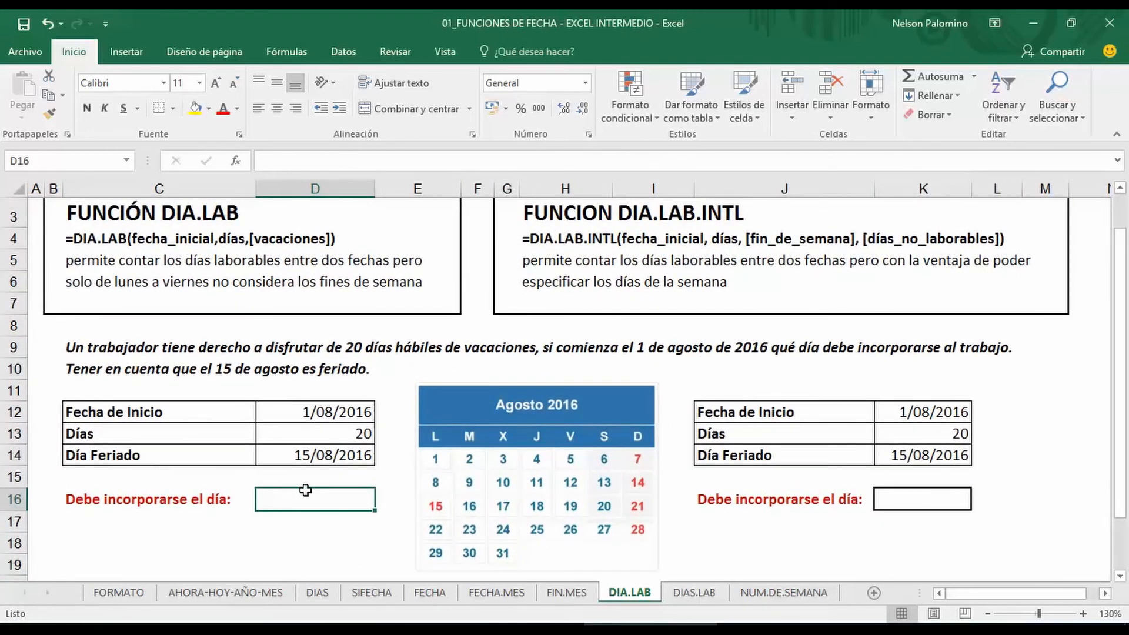
{"action": "scroll", "coordinate": [318, 488], "scroll_direction": "down", "scroll_amount": 1}
{"action": "type", "text": "="}
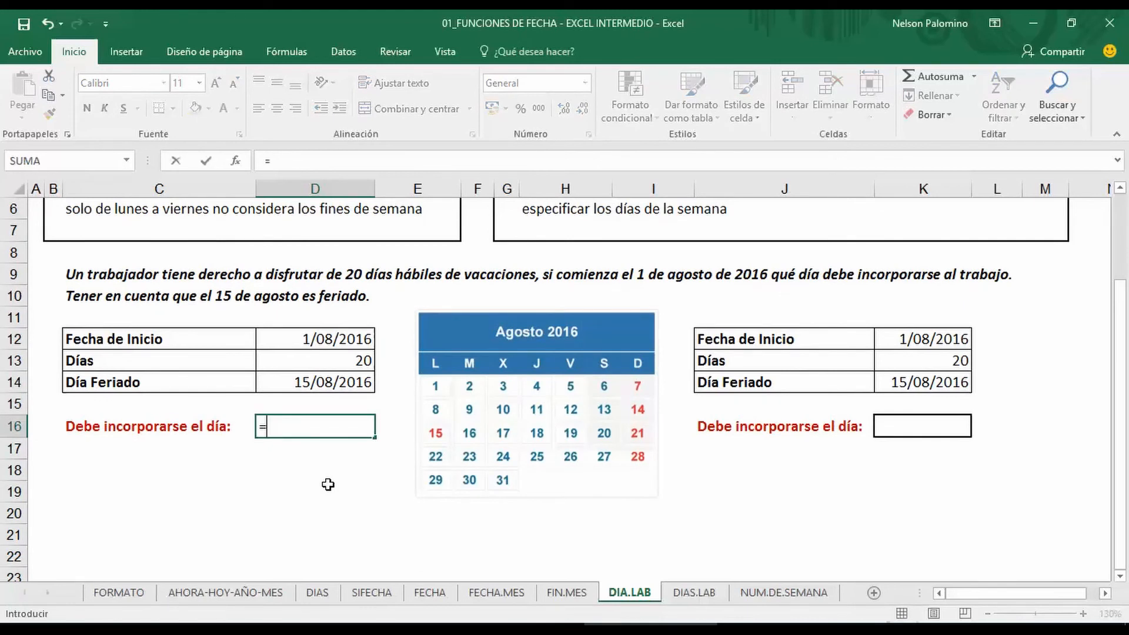
{"action": "type", "text": "dia"}
{"action": "key", "text": "Down"}
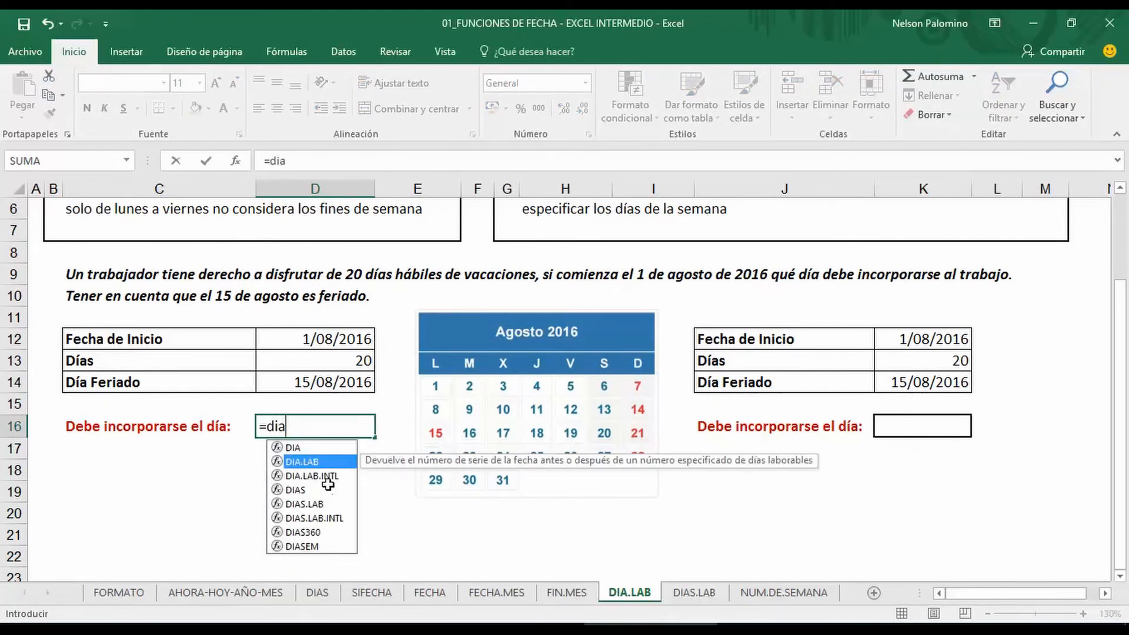
{"action": "key", "text": "Tab"}
{"action": "scroll", "coordinate": [338, 496], "scroll_direction": "up", "scroll_amount": 1}
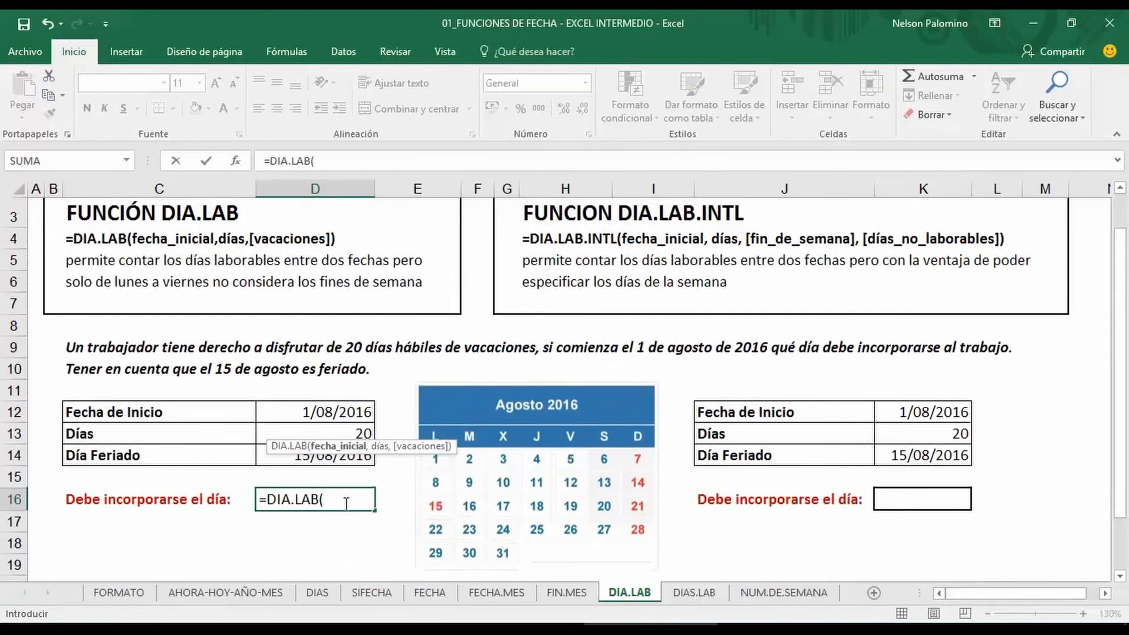
{"action": "left_click", "coordinate": [334, 414]}
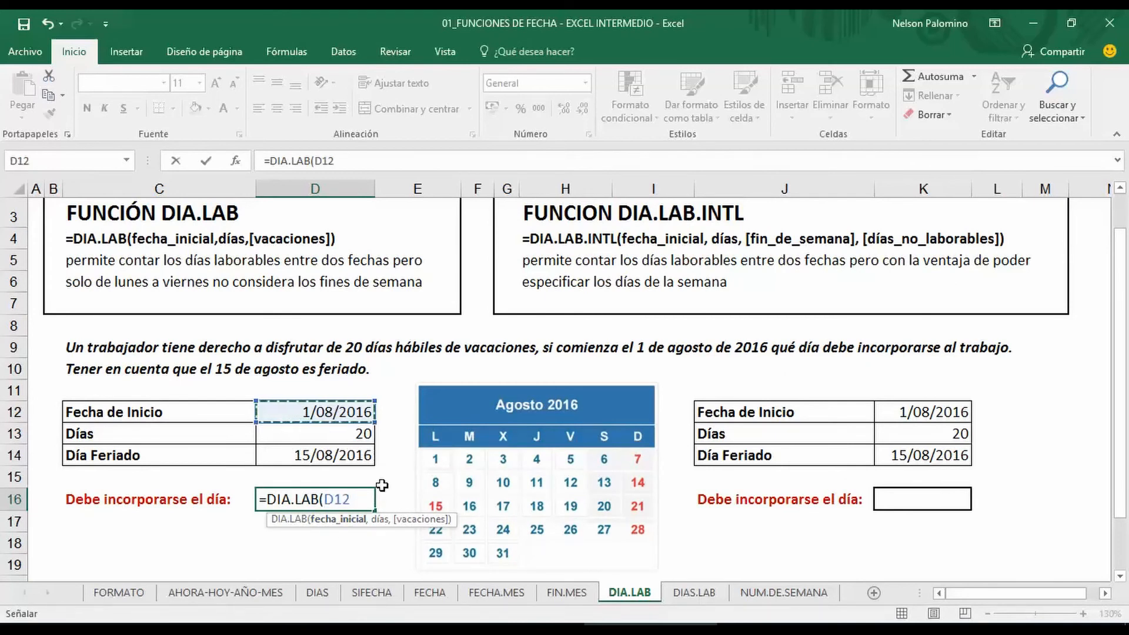
{"action": "type", "text": ","}
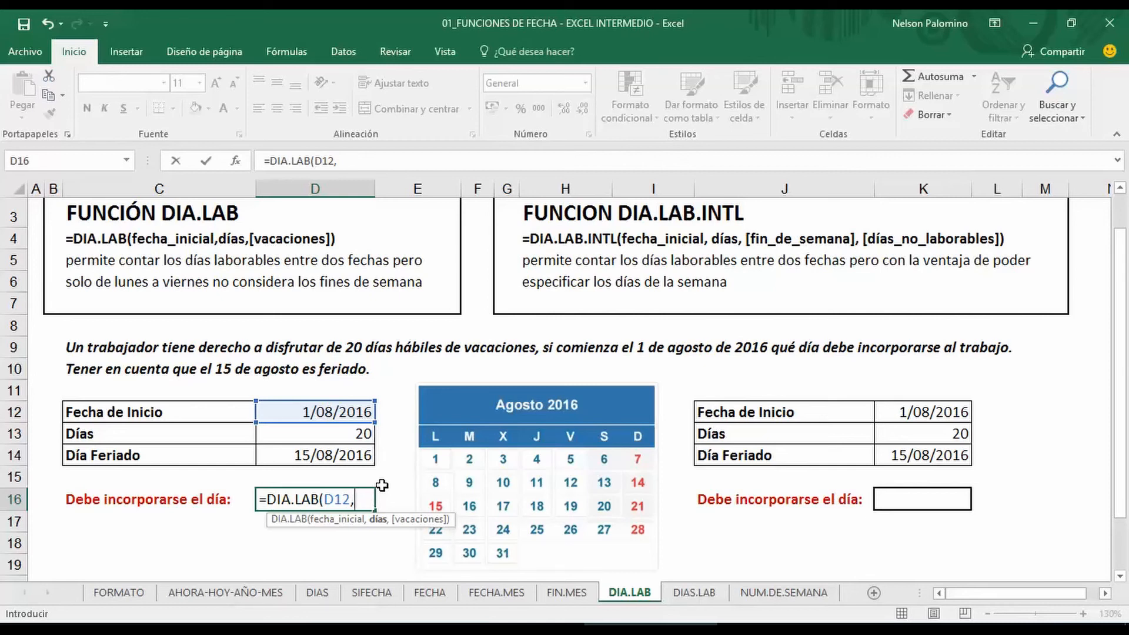
{"action": "left_click", "coordinate": [333, 434]}
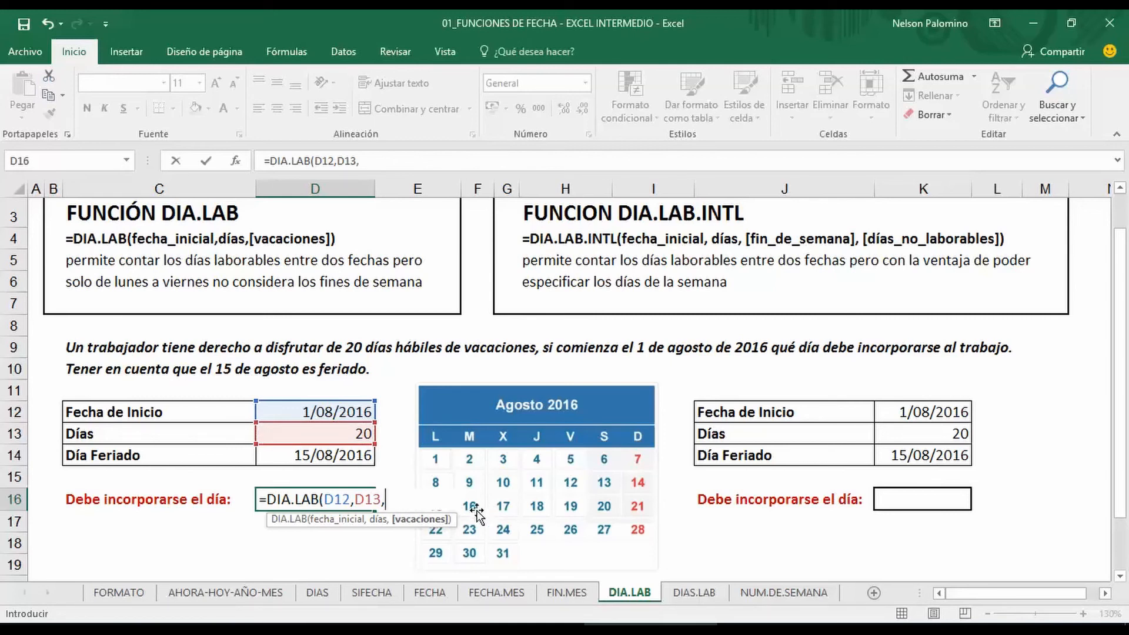
{"action": "left_click", "coordinate": [351, 458]}
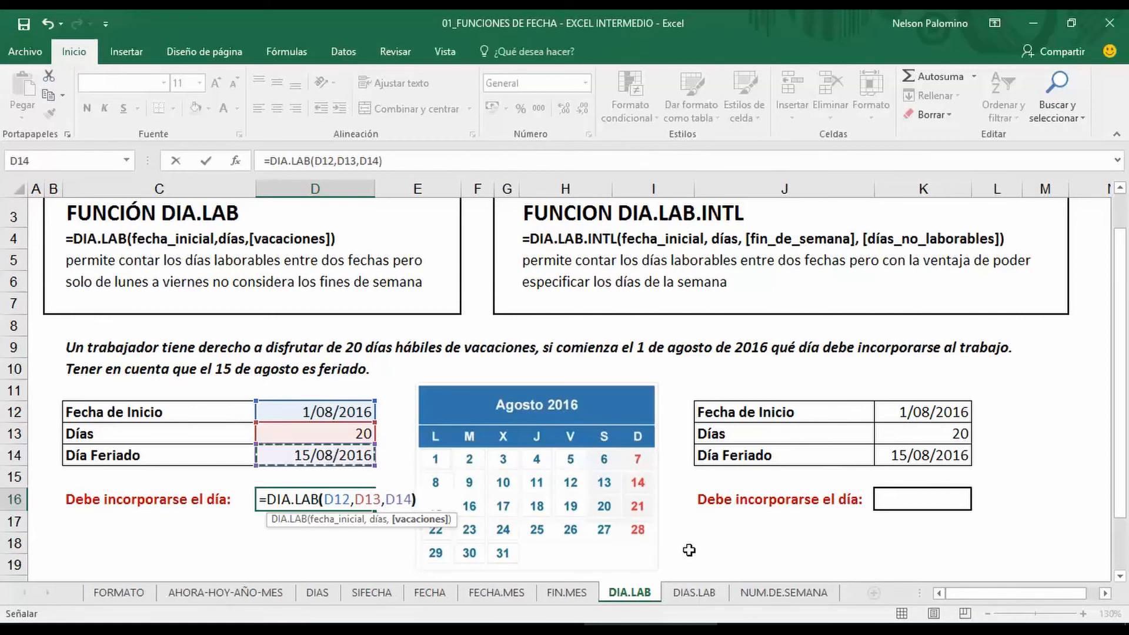
{"action": "type", "text": ")"}
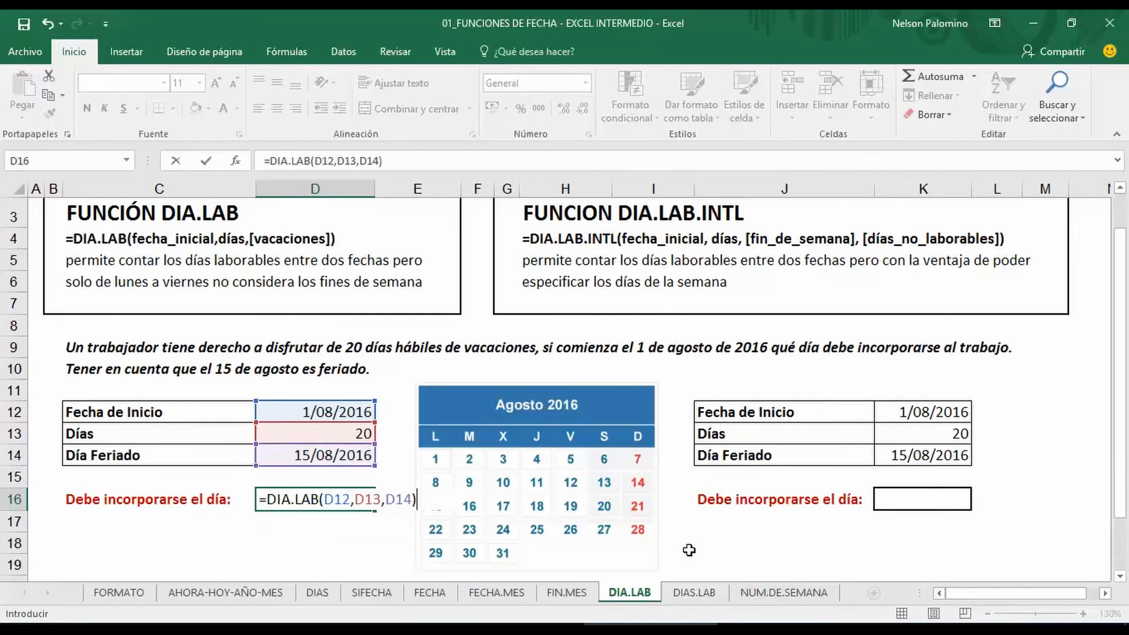
{"action": "key", "text": "Return"}
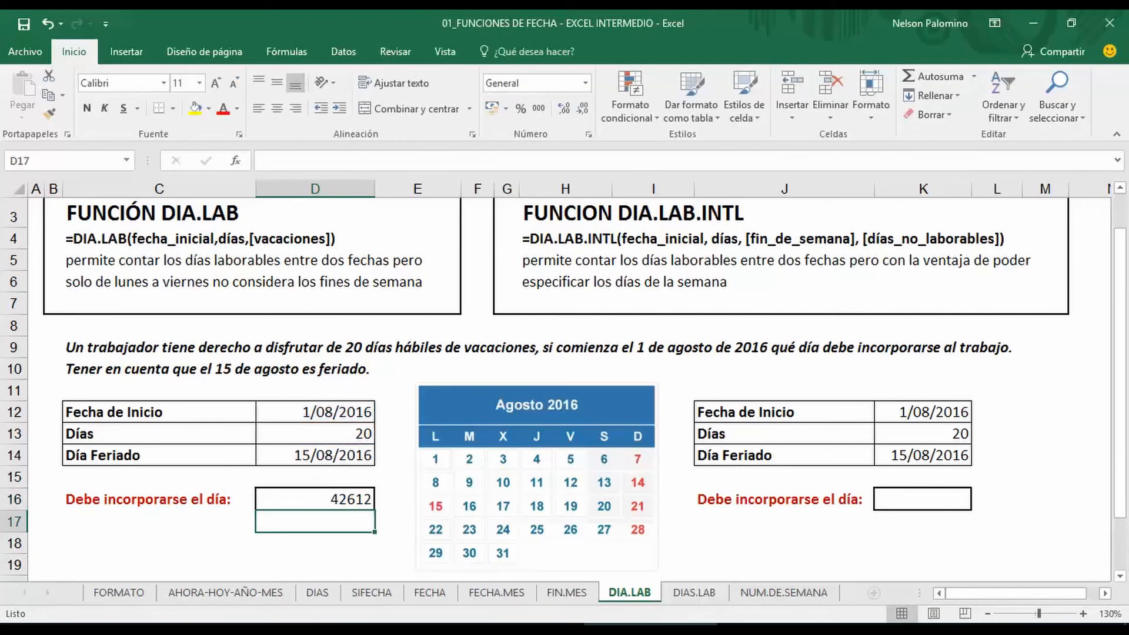
Format the DIA.LAB result in D16 as a short date.
{"action": "left_click", "coordinate": [327, 495]}
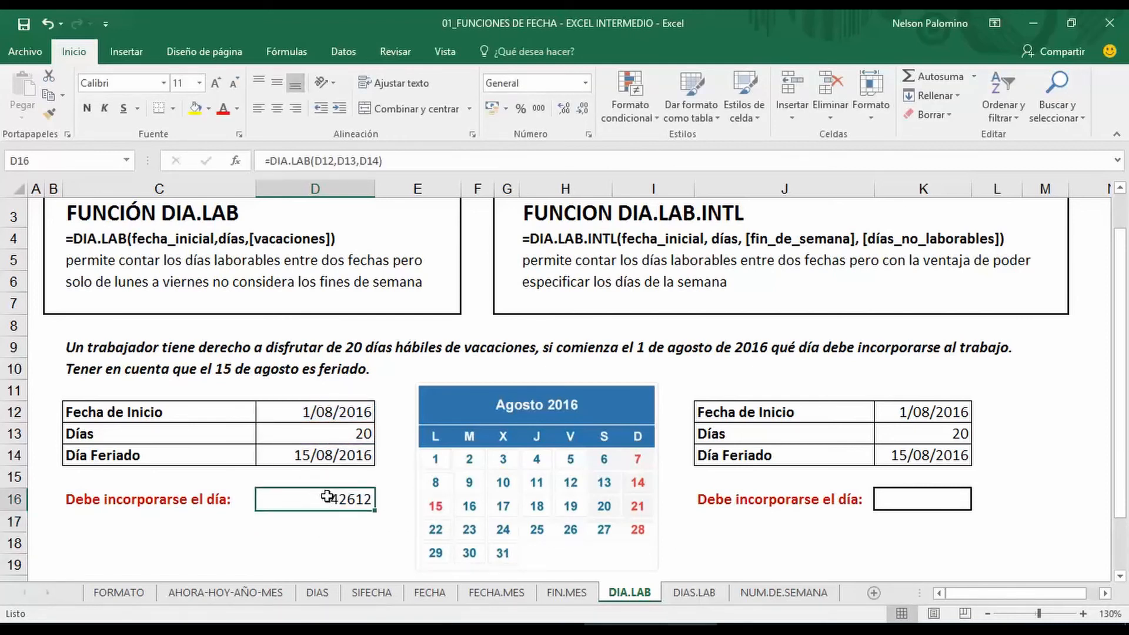
{"action": "left_click", "coordinate": [584, 83]}
{"action": "left_click", "coordinate": [562, 256]}
{"action": "left_click", "coordinate": [314, 535]}
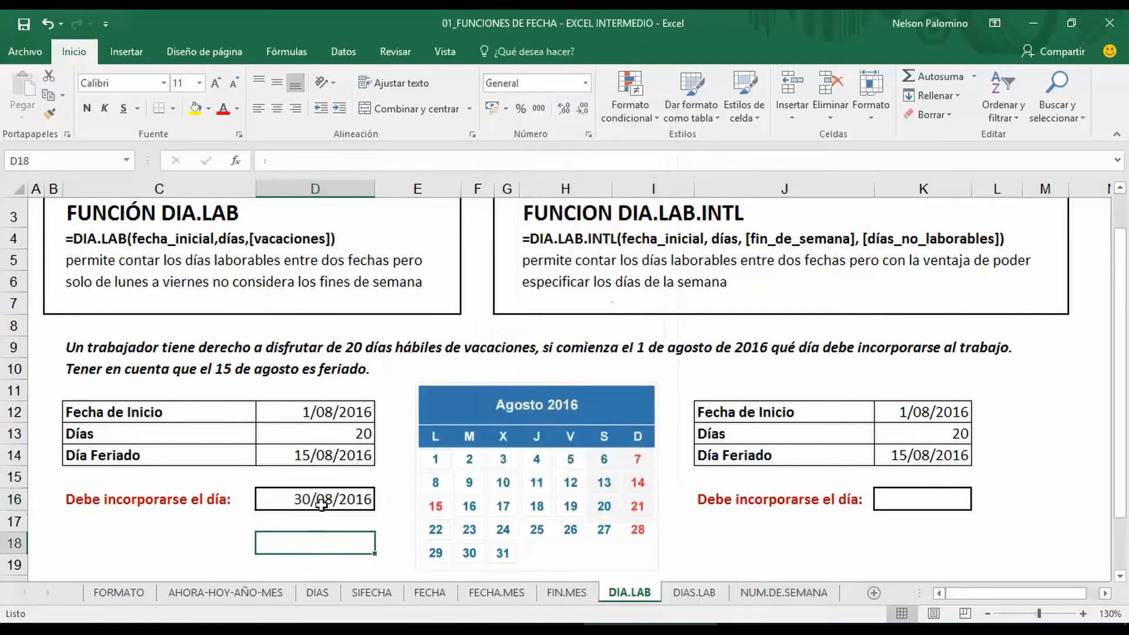
{"action": "scroll", "coordinate": [323, 499], "scroll_direction": "down", "scroll_amount": 1}
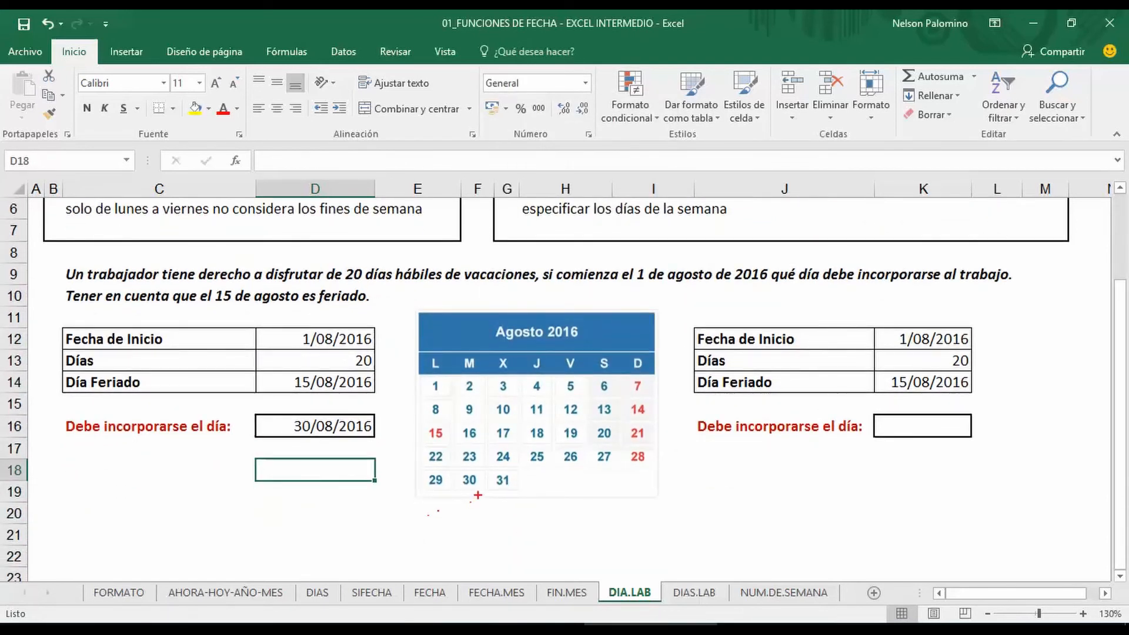
{"action": "left_click_drag", "start_coordinate": [457, 472], "coordinate": [484, 495]}
{"action": "left_click_drag", "start_coordinate": [479, 501], "coordinate": [497, 566]}
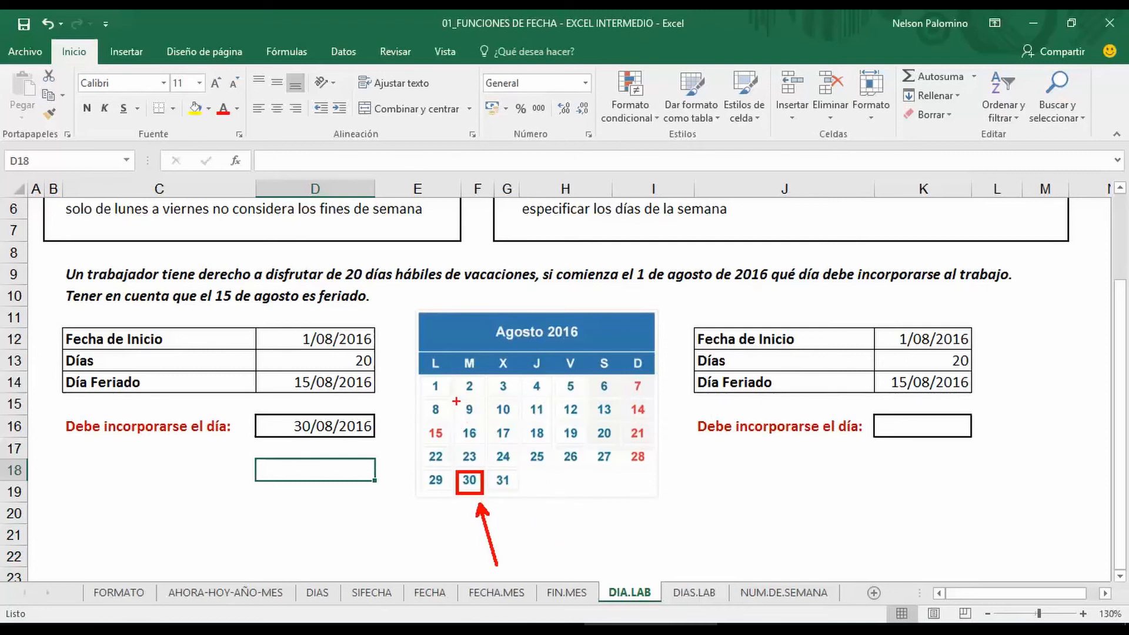
{"action": "left_click_drag", "start_coordinate": [451, 388], "coordinate": [580, 392]}
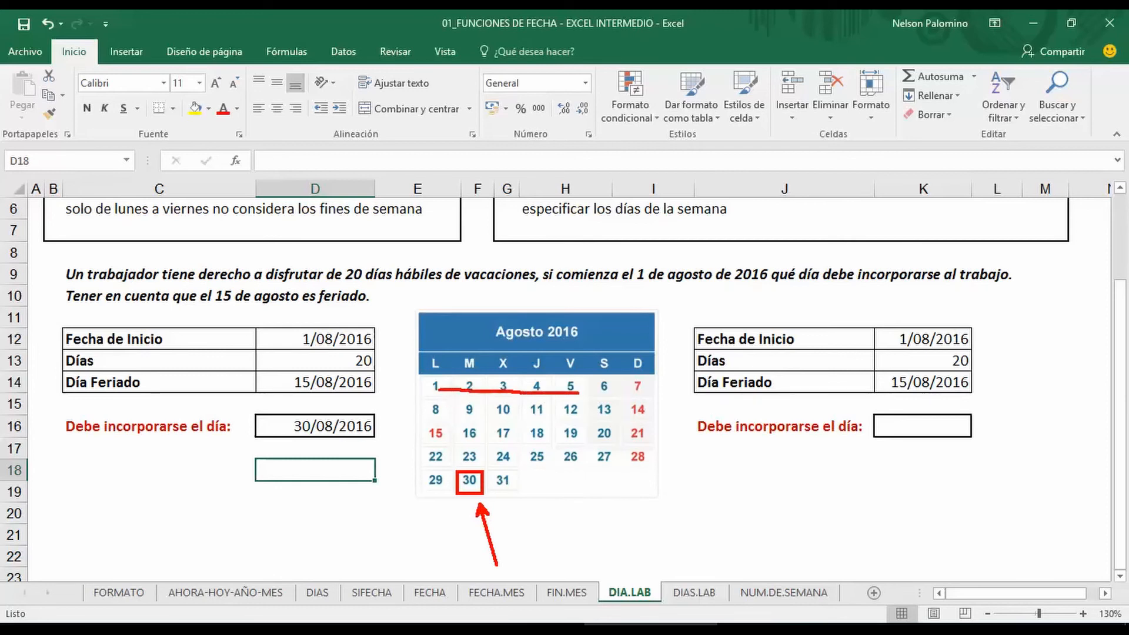
{"action": "left_click_drag", "start_coordinate": [423, 412], "coordinate": [568, 411]}
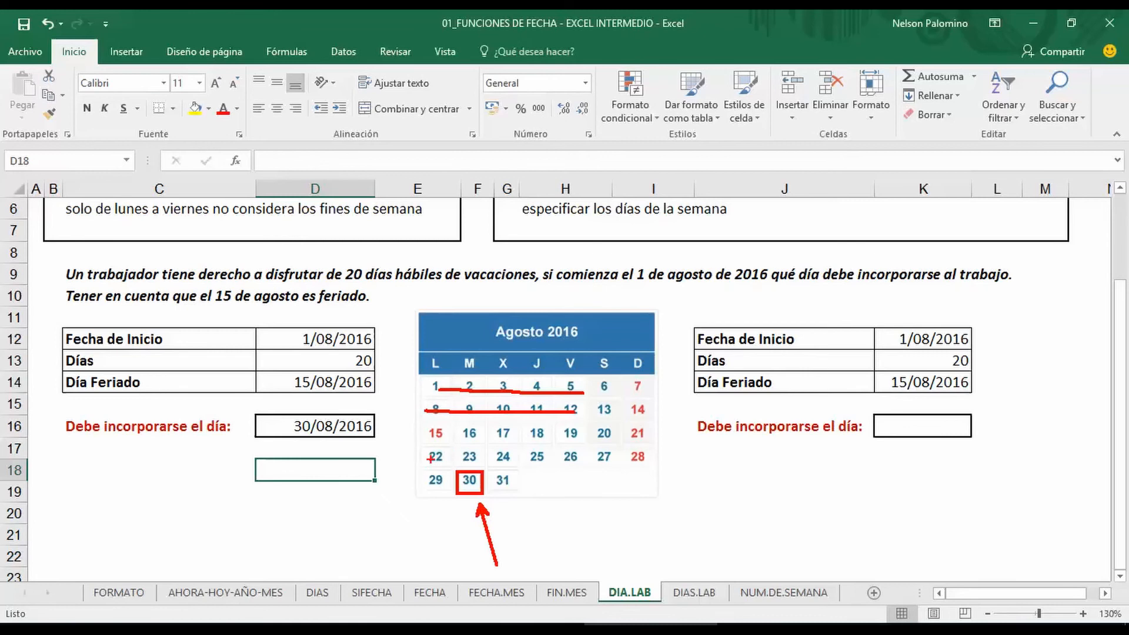
{"action": "left_click_drag", "start_coordinate": [431, 459], "coordinate": [580, 458]}
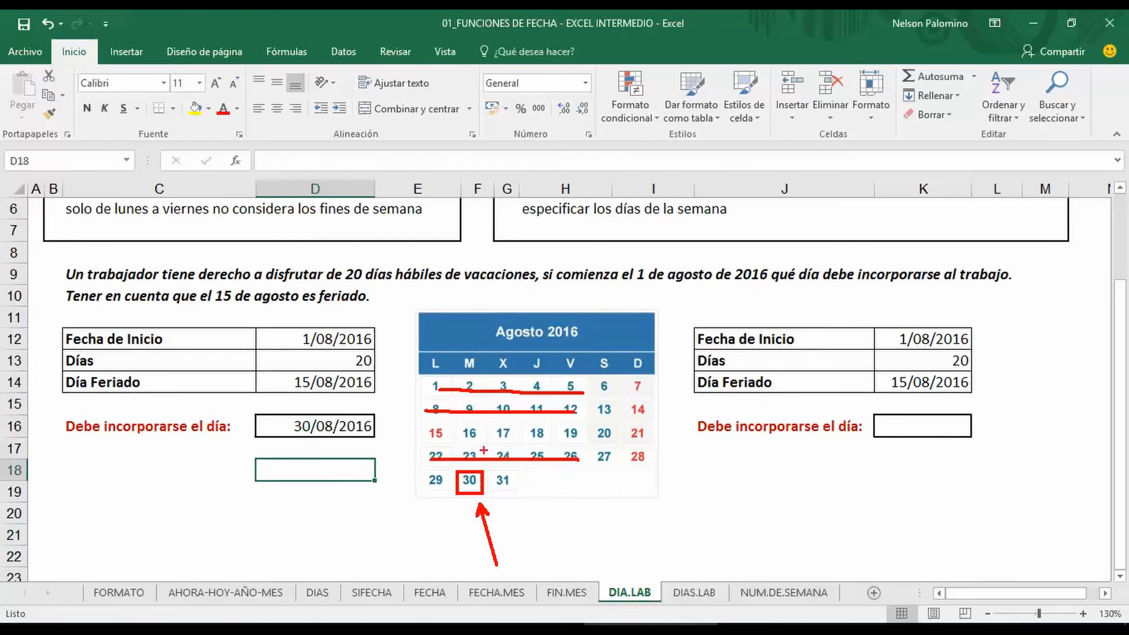
{"action": "left_click_drag", "start_coordinate": [470, 437], "coordinate": [568, 438]}
{"action": "mouse_move", "coordinate": [427, 487]}
{"action": "left_mouse_down"}
{"action": "mouse_move", "coordinate": [450, 468]}
{"action": "mouse_move", "coordinate": [442, 490]}
{"action": "left_mouse_up"}
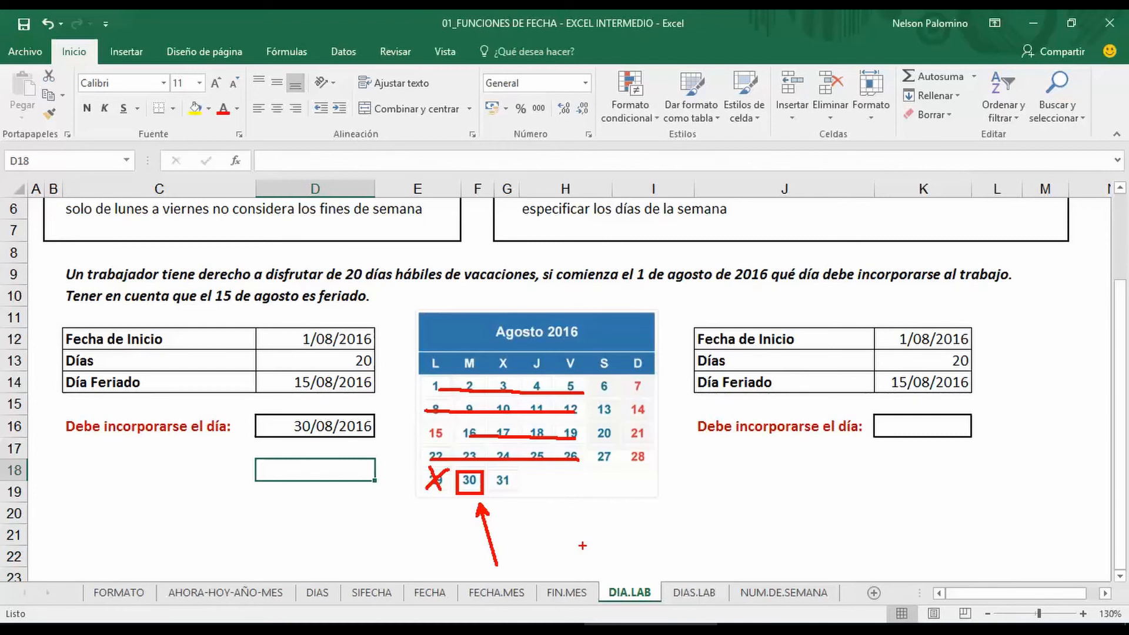
{"action": "key", "text": "Escape"}
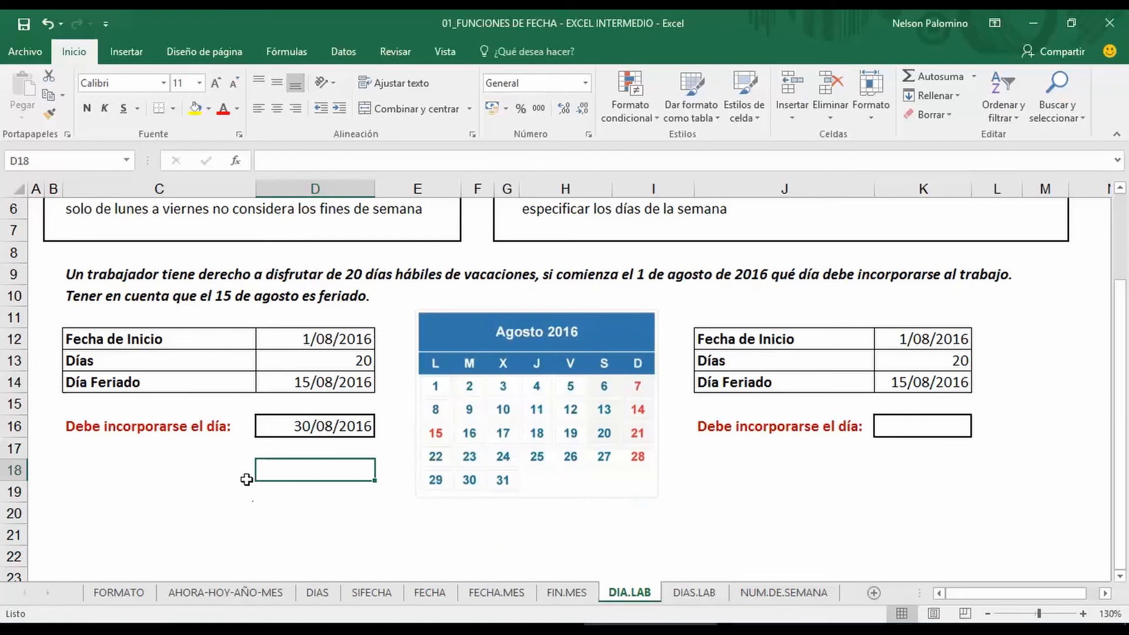
{"action": "left_click", "coordinate": [830, 515]}
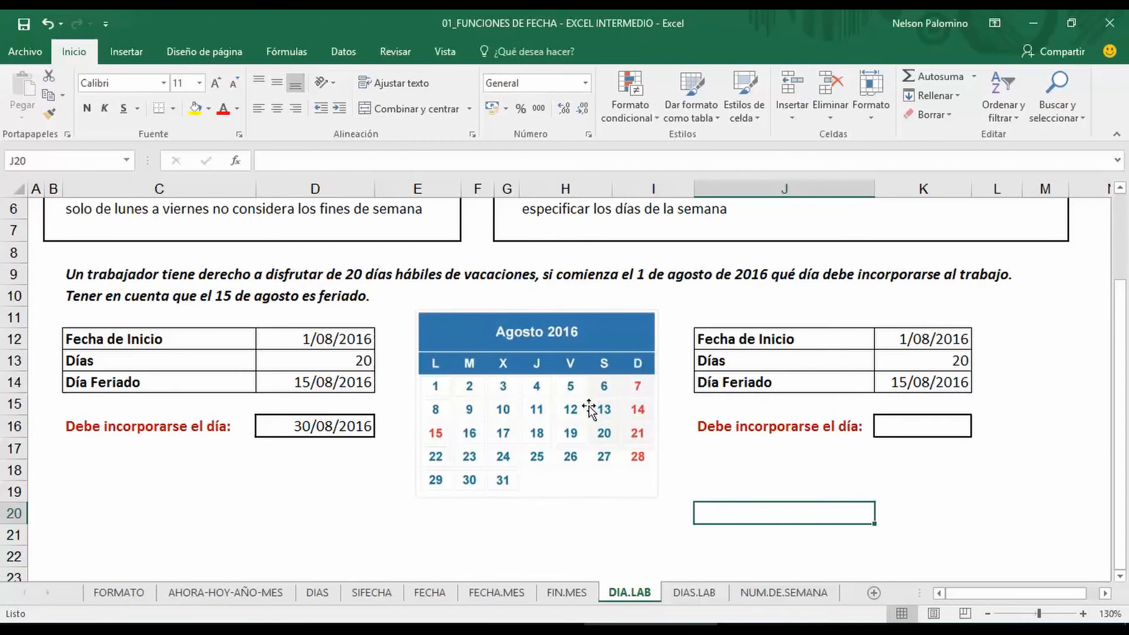
Start a DIA.LAB.INTL formula in K16, the second Debe incorporarse el día result cell.
{"action": "left_click", "coordinate": [928, 415]}
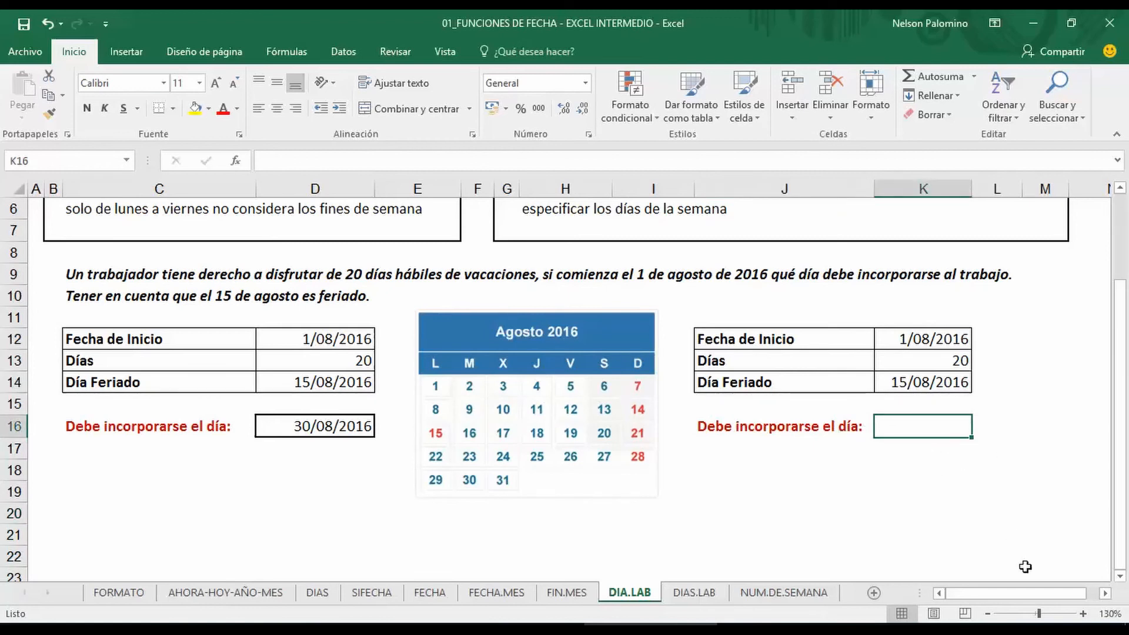
{"action": "left_click", "coordinate": [1104, 593]}
{"action": "left_click", "coordinate": [1105, 594]}
{"action": "left_click", "coordinate": [1104, 594]}
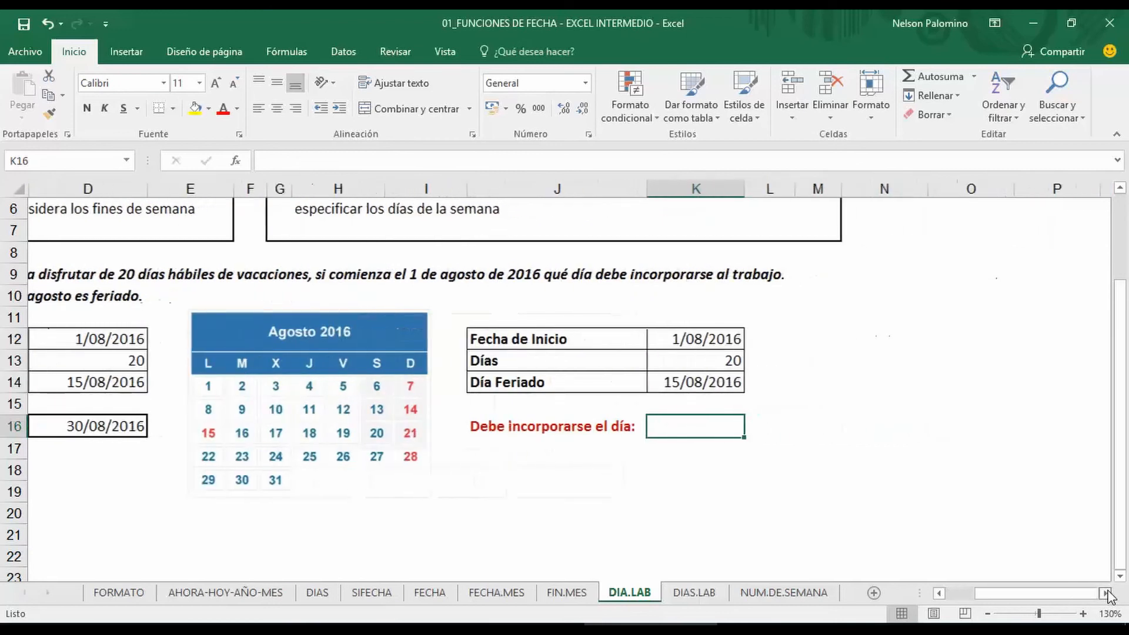
{"action": "scroll", "coordinate": [626, 512], "scroll_direction": "up", "scroll_amount": 1}
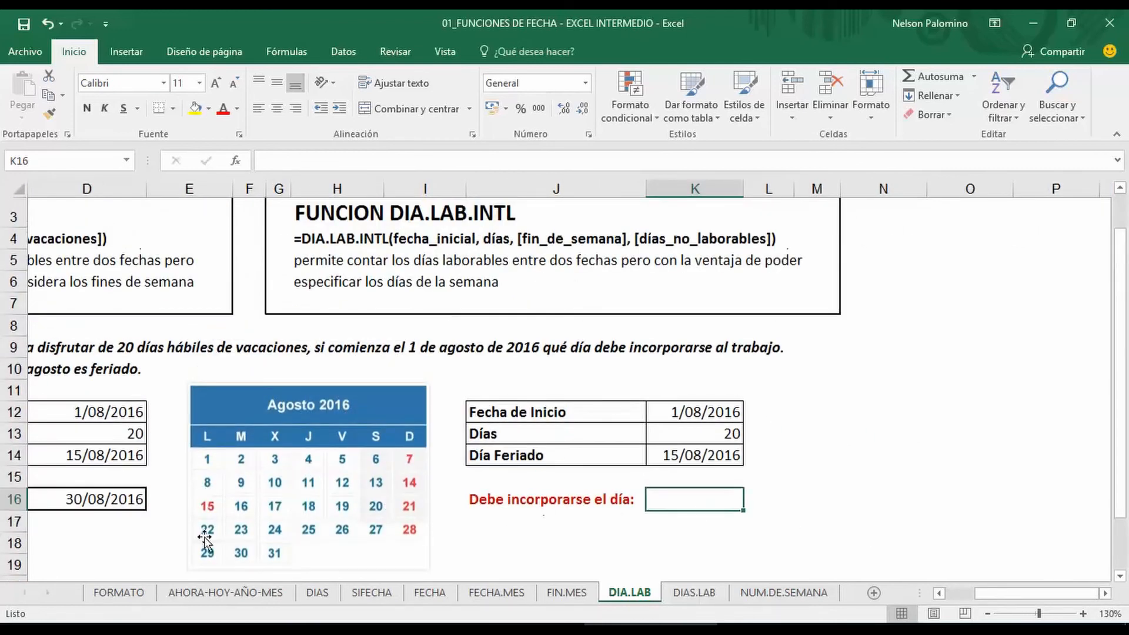
{"action": "scroll", "coordinate": [656, 499], "scroll_direction": "down", "scroll_amount": 2}
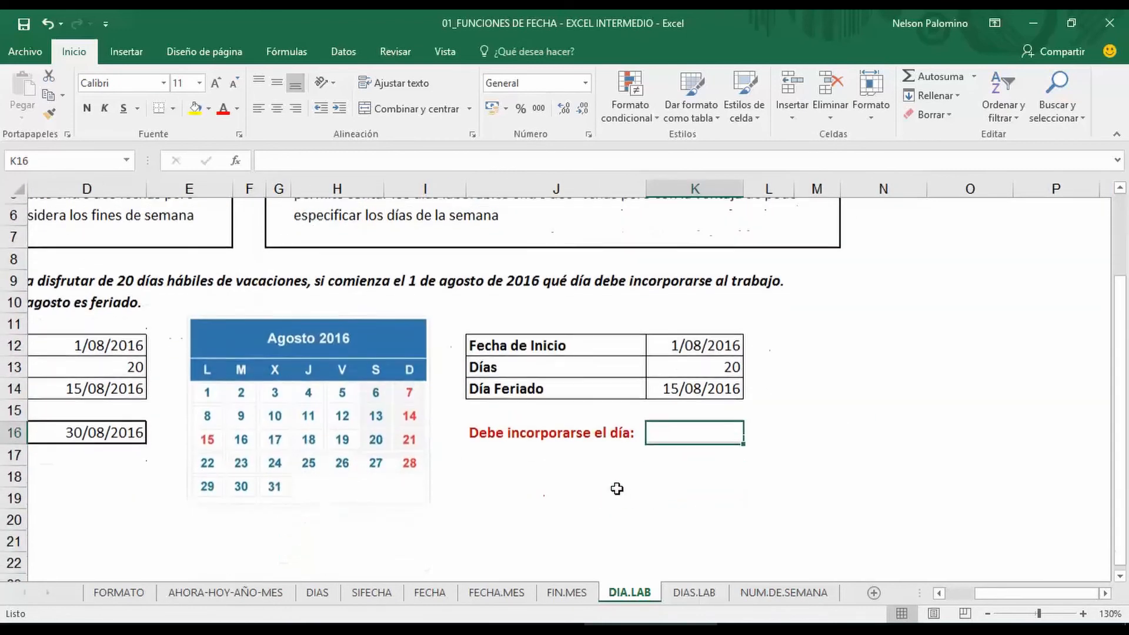
{"action": "scroll", "coordinate": [615, 490], "scroll_direction": "up", "scroll_amount": 2}
{"action": "scroll", "coordinate": [615, 490], "scroll_direction": "down", "scroll_amount": 1}
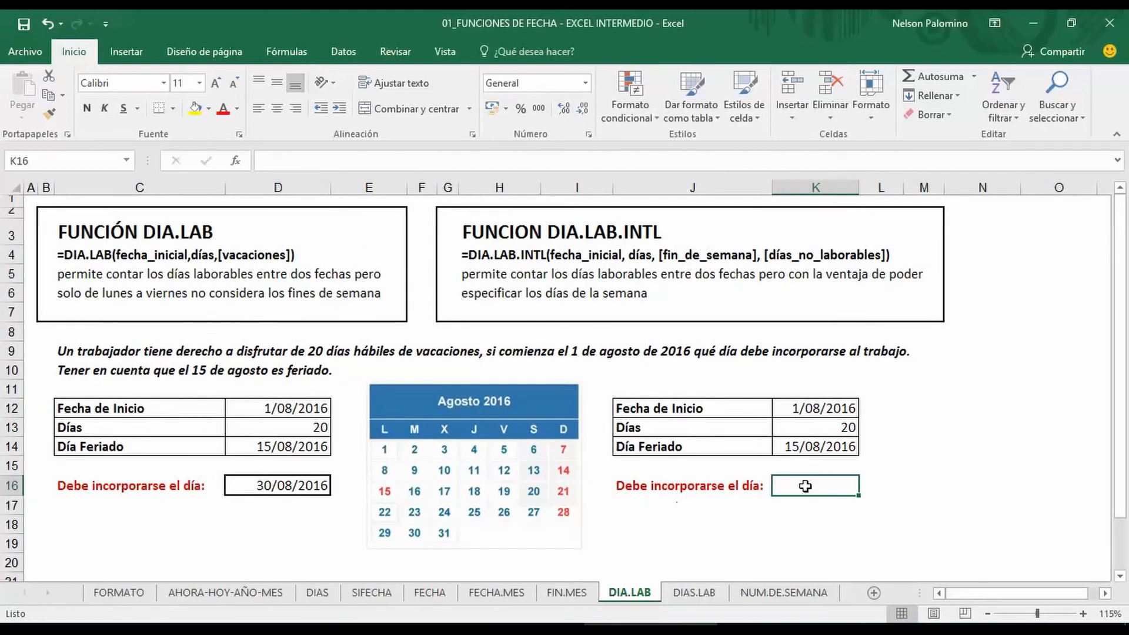
{"action": "type", "text": "="}
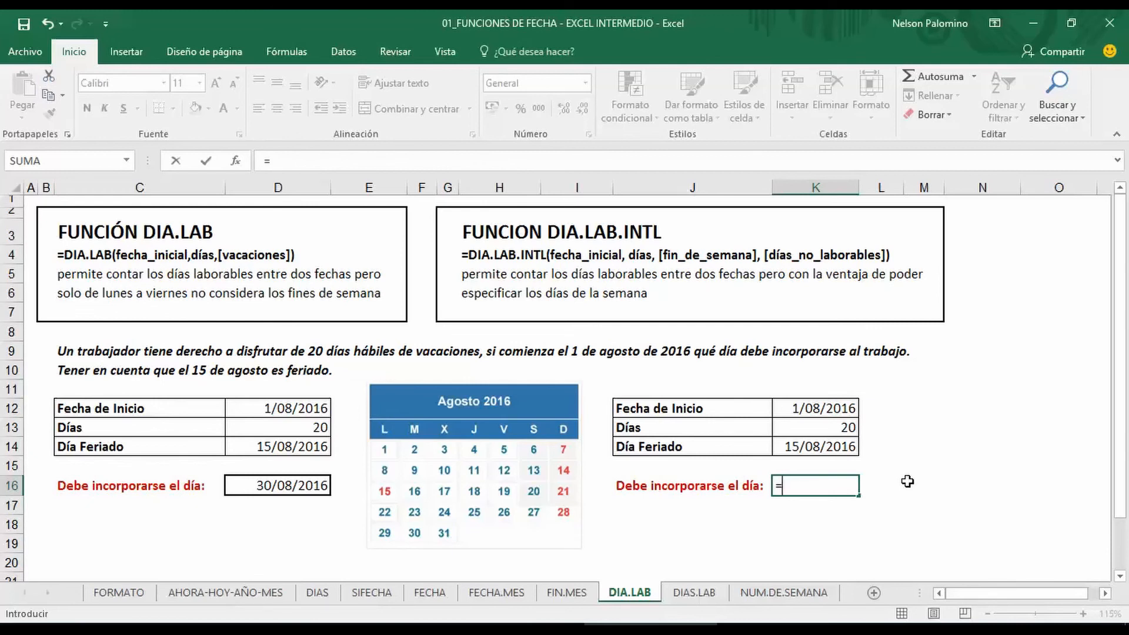
{"action": "type", "text": "dia"}
{"action": "key", "text": "Down"}
{"action": "key", "text": "Down"}
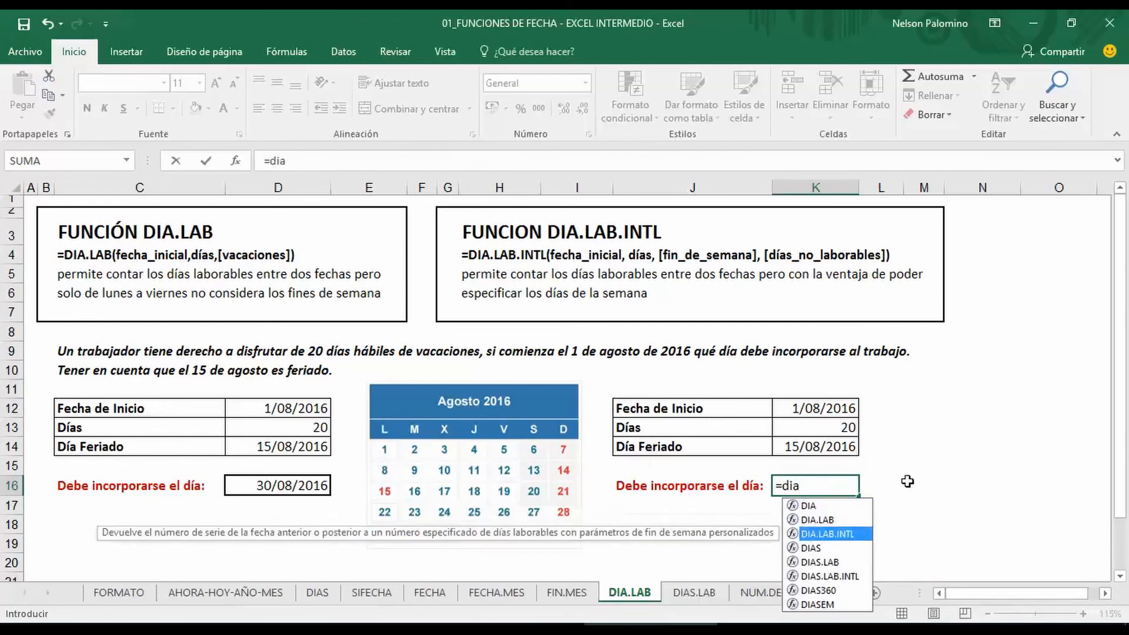
{"action": "key", "text": "Tab"}
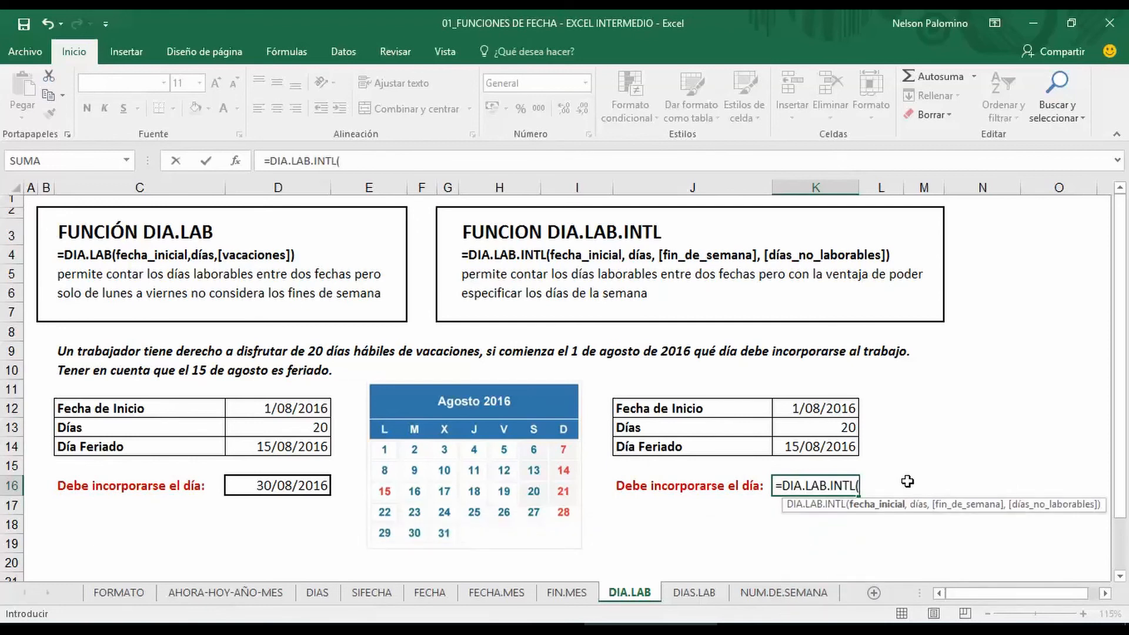
Supply K12 as the formula's start date and K13 as its number of days.
{"action": "left_click", "coordinate": [810, 409]}
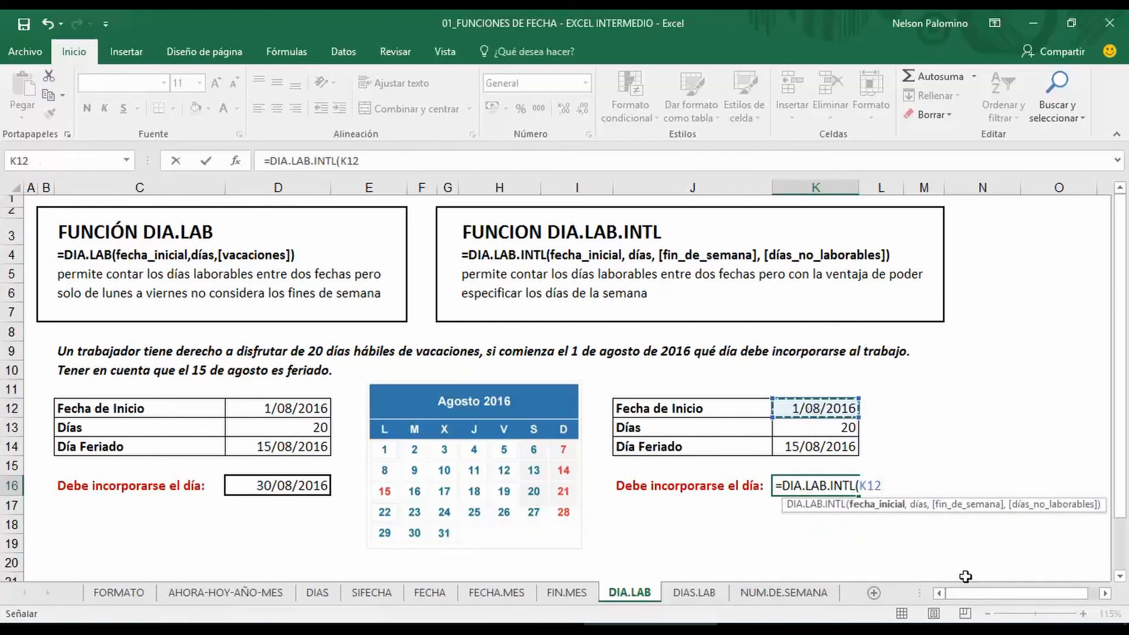
{"action": "type", "text": ","}
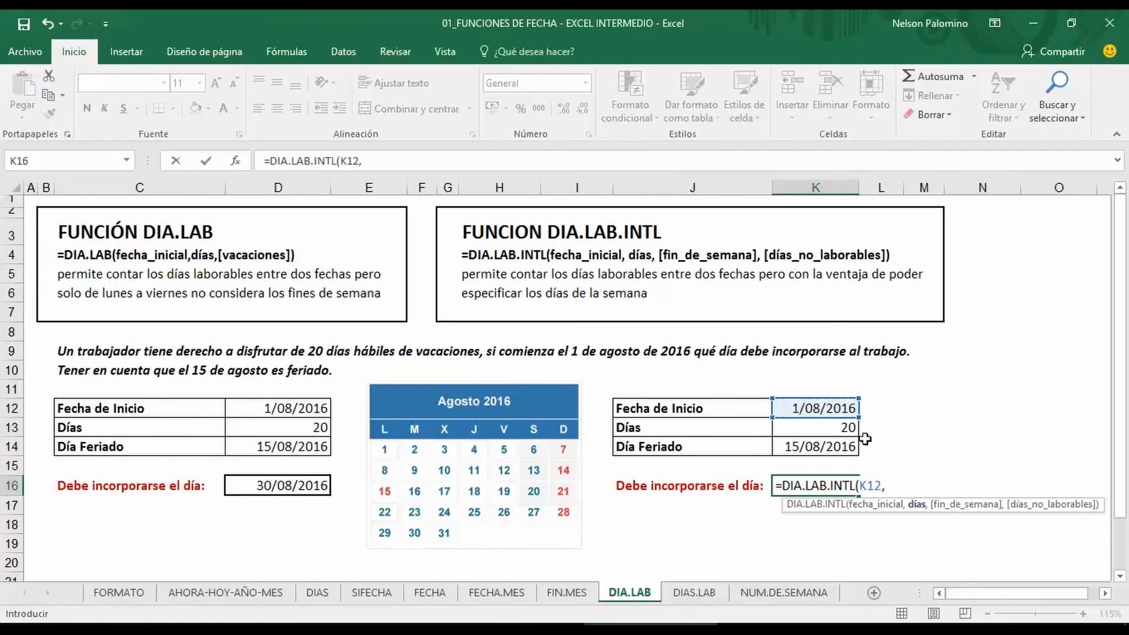
{"action": "left_click", "coordinate": [848, 429]}
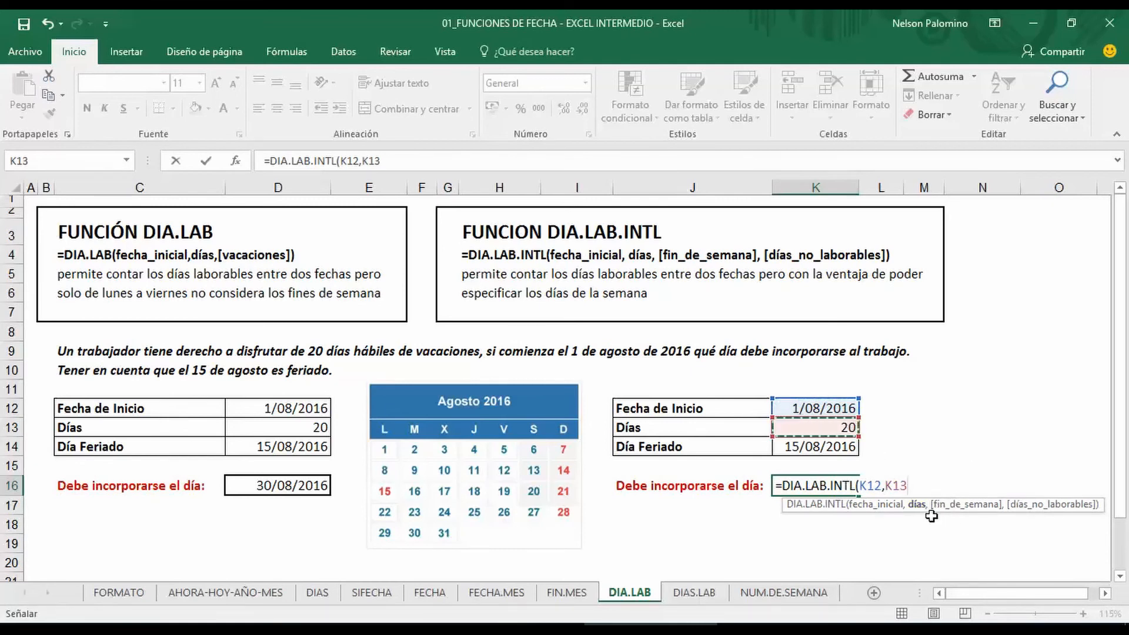
{"action": "type", "text": ","}
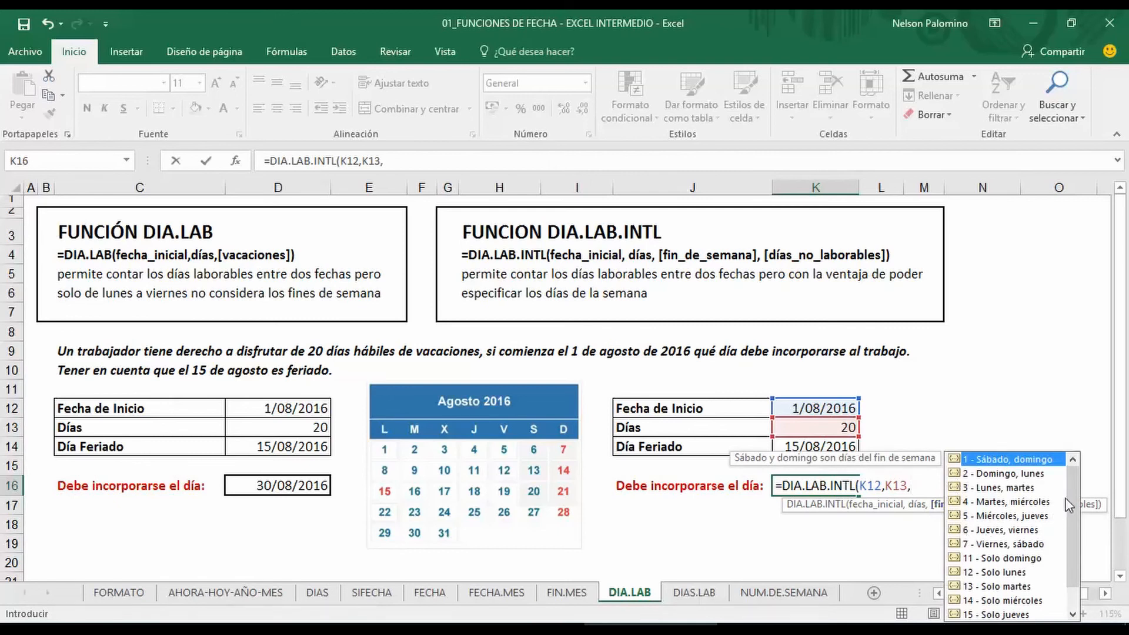
Choose 11 - Solo domingo as the weekend and K14 as the holiday, completing =DIA.LAB.INTL(K12,K13,11,K14) in K16.
{"action": "left_click_drag", "start_coordinate": [1074, 488], "coordinate": [1074, 514]}
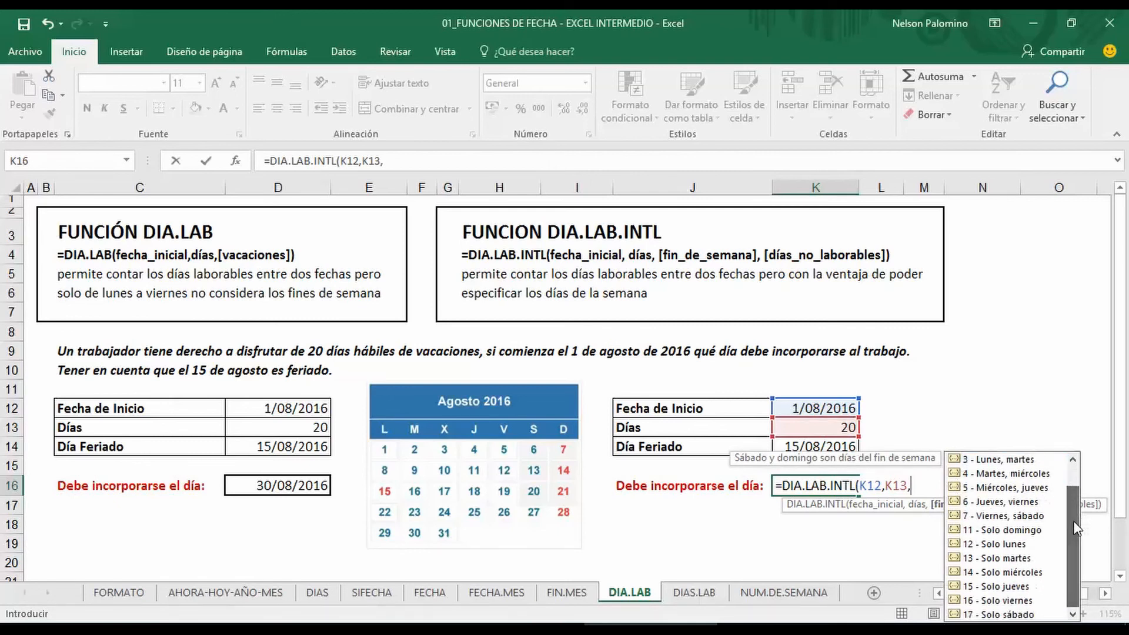
{"action": "left_click", "coordinate": [1018, 533]}
{"action": "double_click", "coordinate": [1018, 532]}
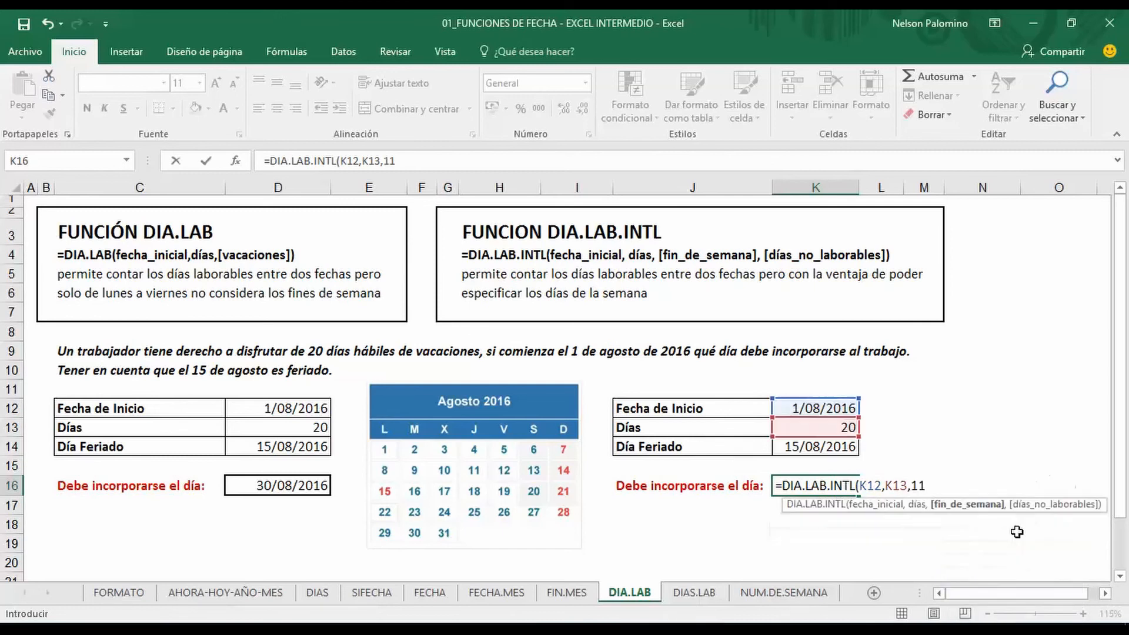
{"action": "left_click", "coordinate": [928, 486]}
{"action": "key", "text": "BackSpace"}
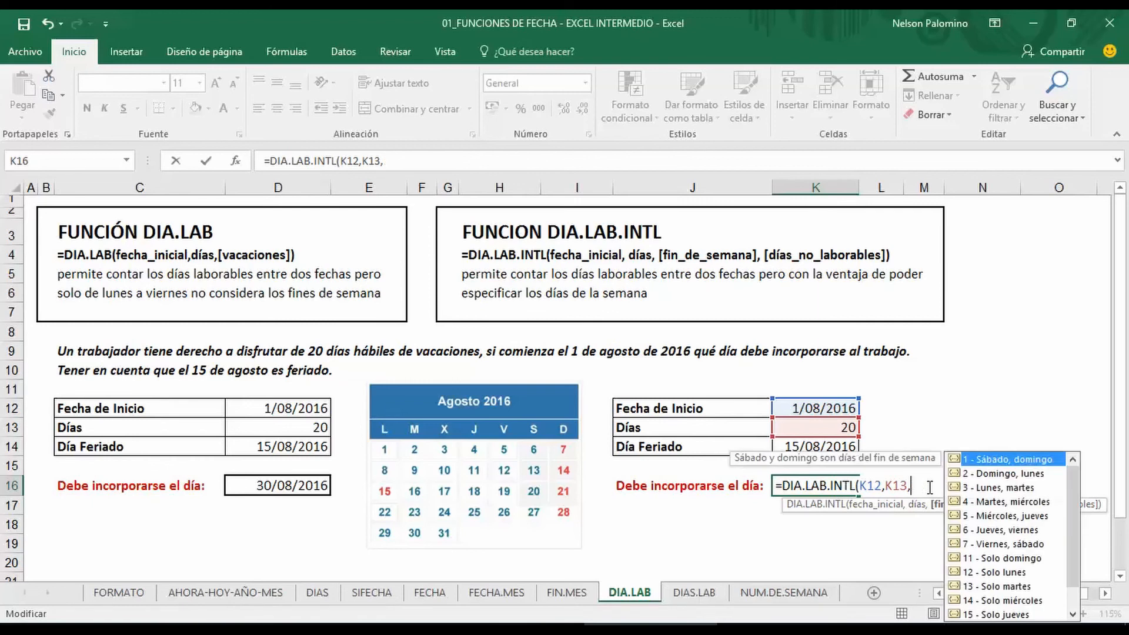
{"action": "double_click", "coordinate": [1017, 559]}
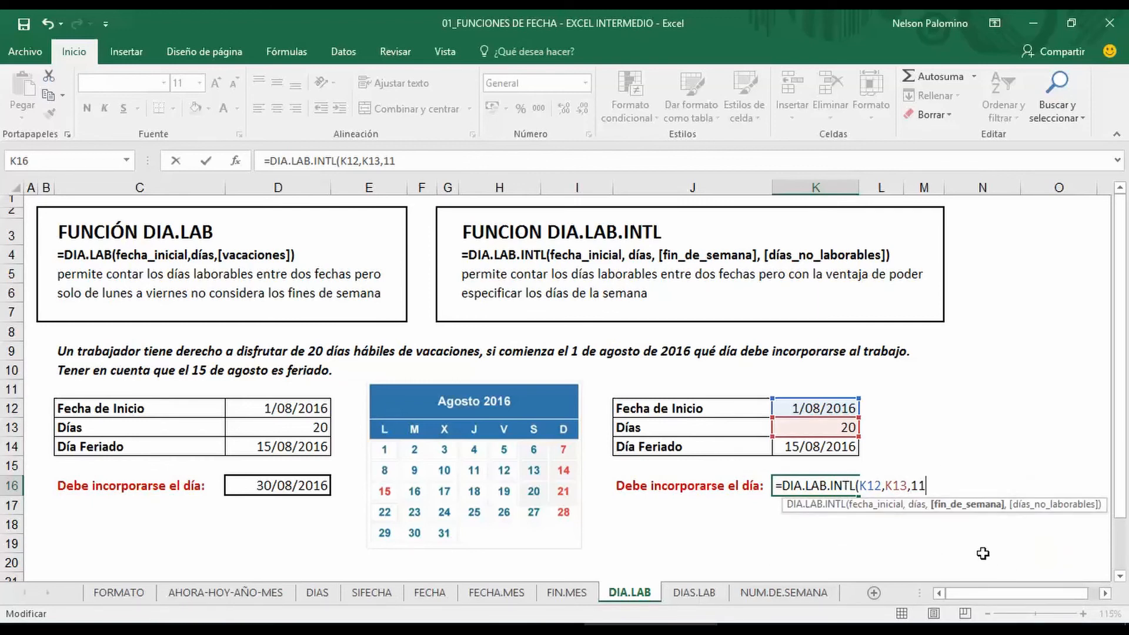
{"action": "type", "text": ","}
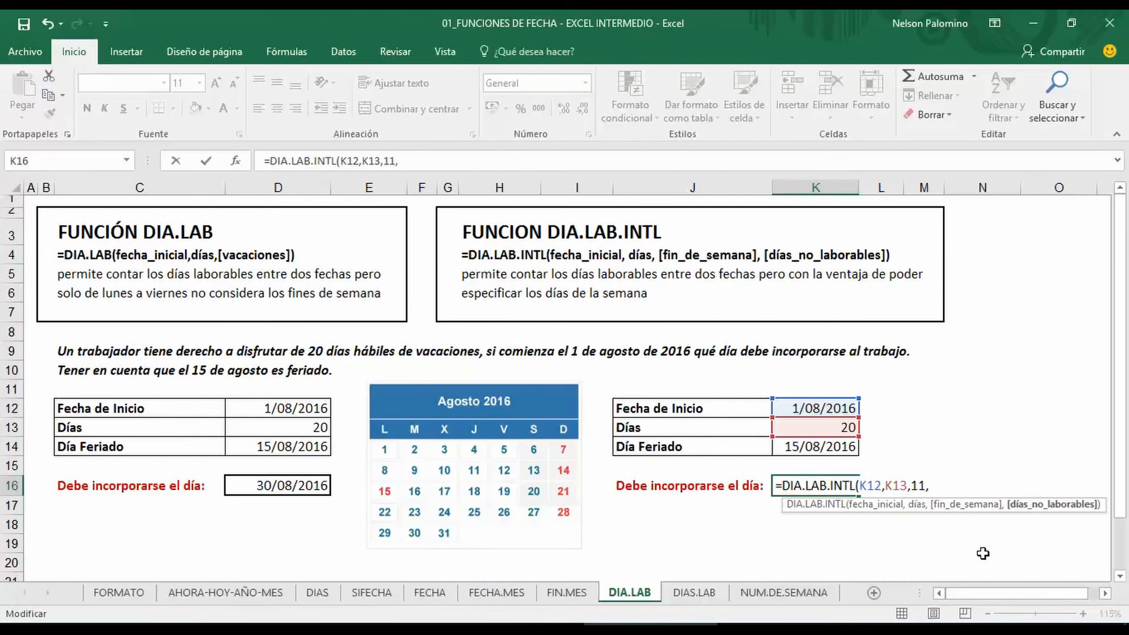
{"action": "left_click", "coordinate": [836, 450]}
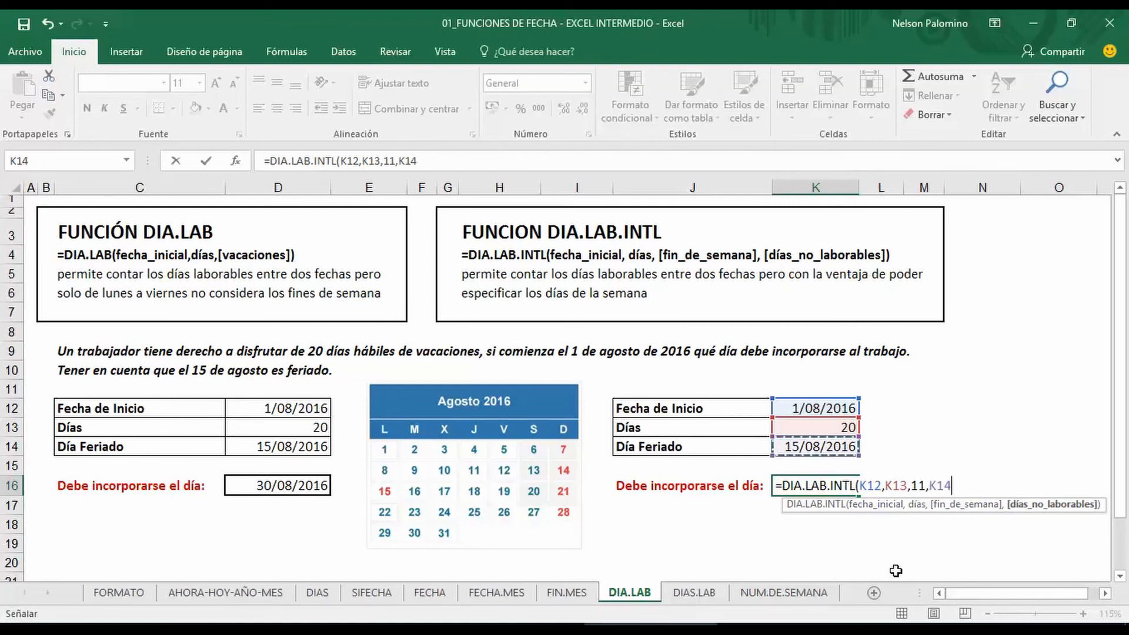
{"action": "type", "text": ")"}
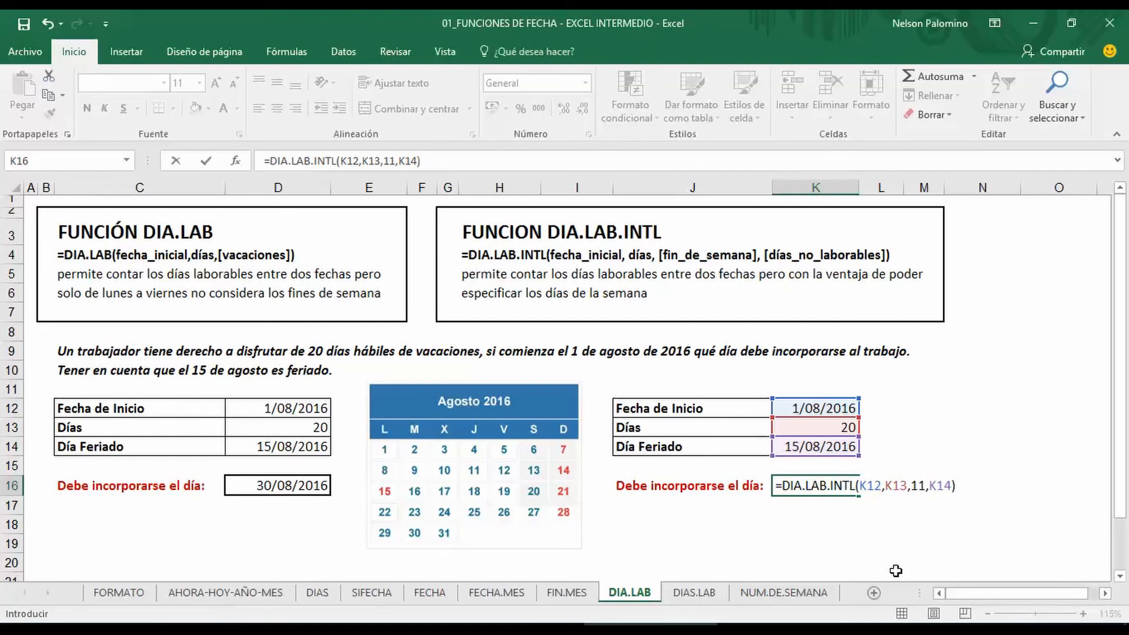
{"action": "key", "text": "Return"}
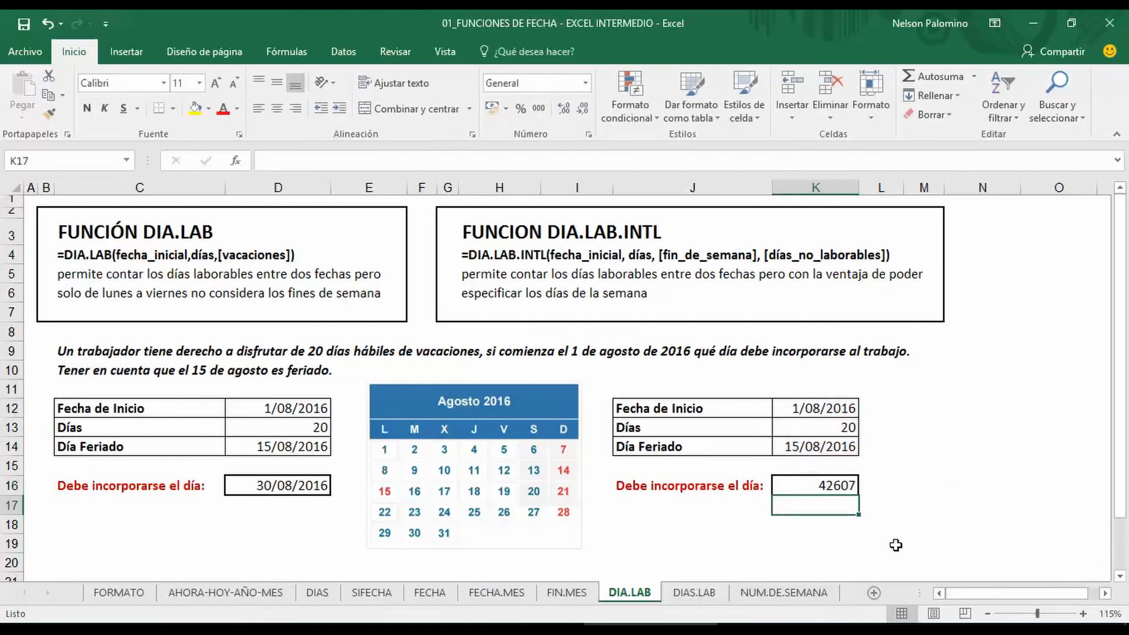
Format the DIA.LAB.INTL result in K16 as a short date.
{"action": "left_click", "coordinate": [835, 485]}
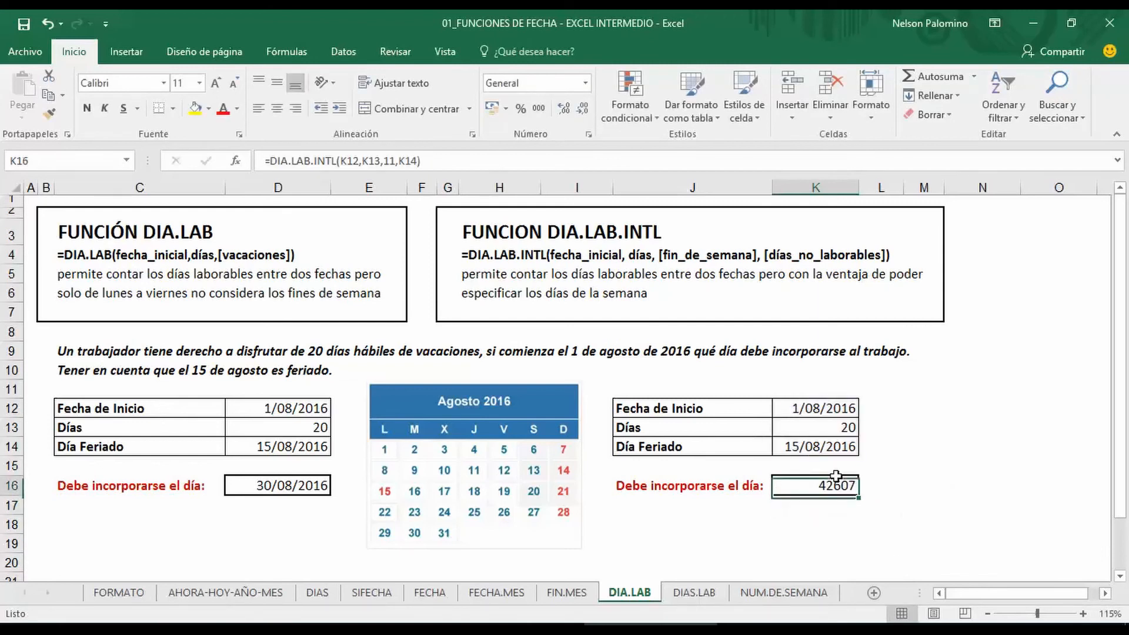
{"action": "left_click", "coordinate": [586, 83]}
{"action": "left_click", "coordinate": [584, 258]}
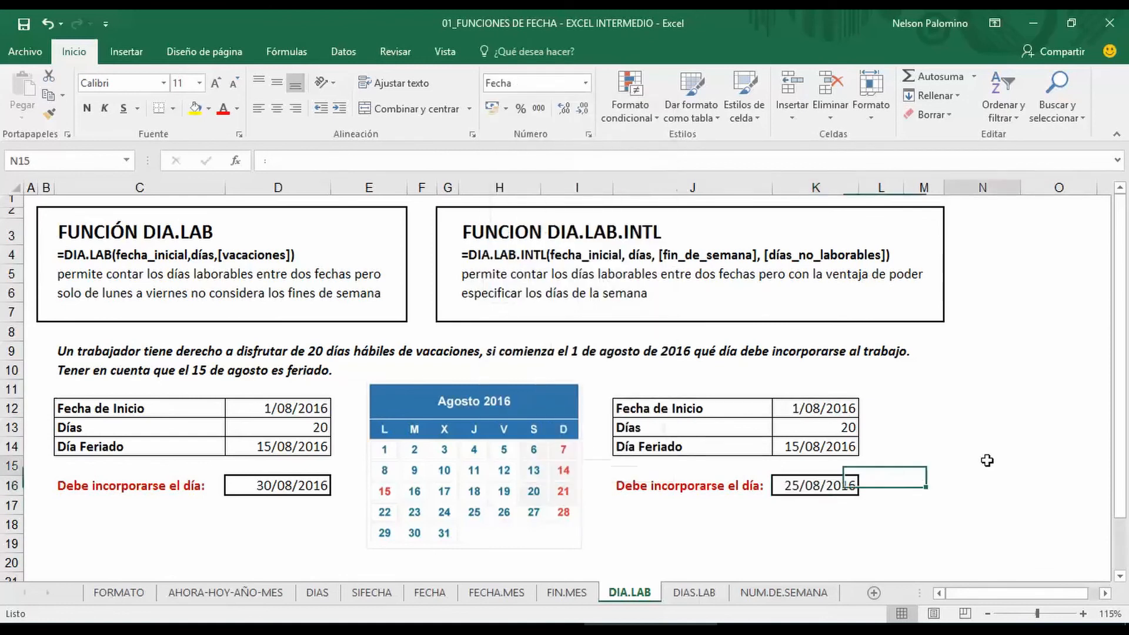
{"action": "left_click", "coordinate": [962, 470]}
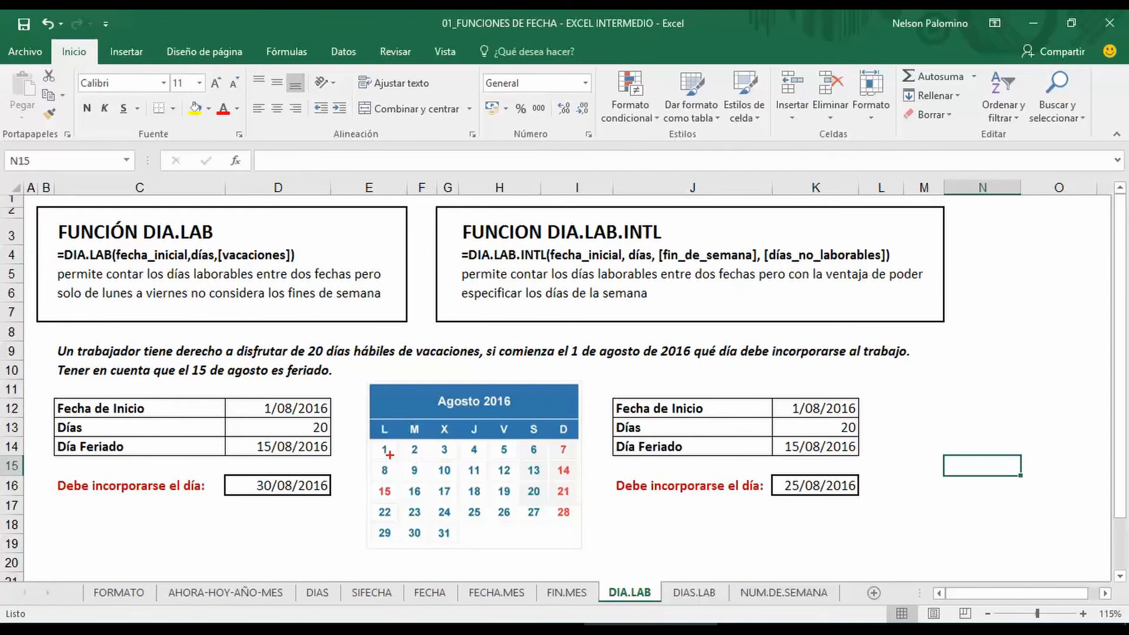
Strike through the counted vacation days on the August 2016 calendar in red and circle day 25 with an arrow.
{"action": "left_click_drag", "start_coordinate": [425, 451], "coordinate": [529, 451]}
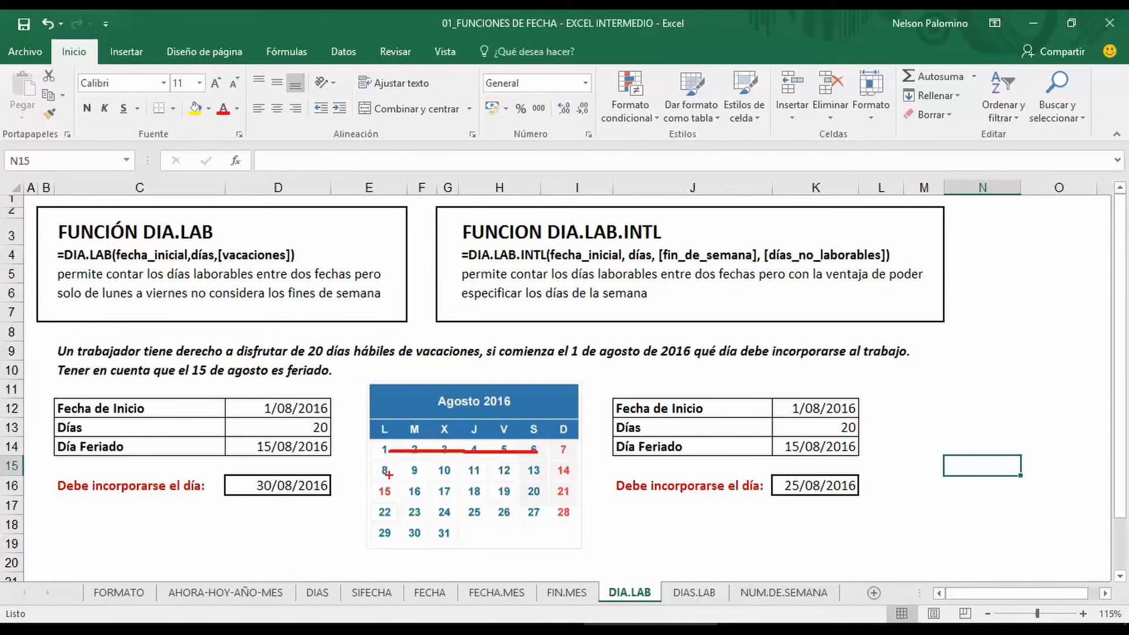
{"action": "left_click_drag", "start_coordinate": [388, 473], "coordinate": [548, 468]}
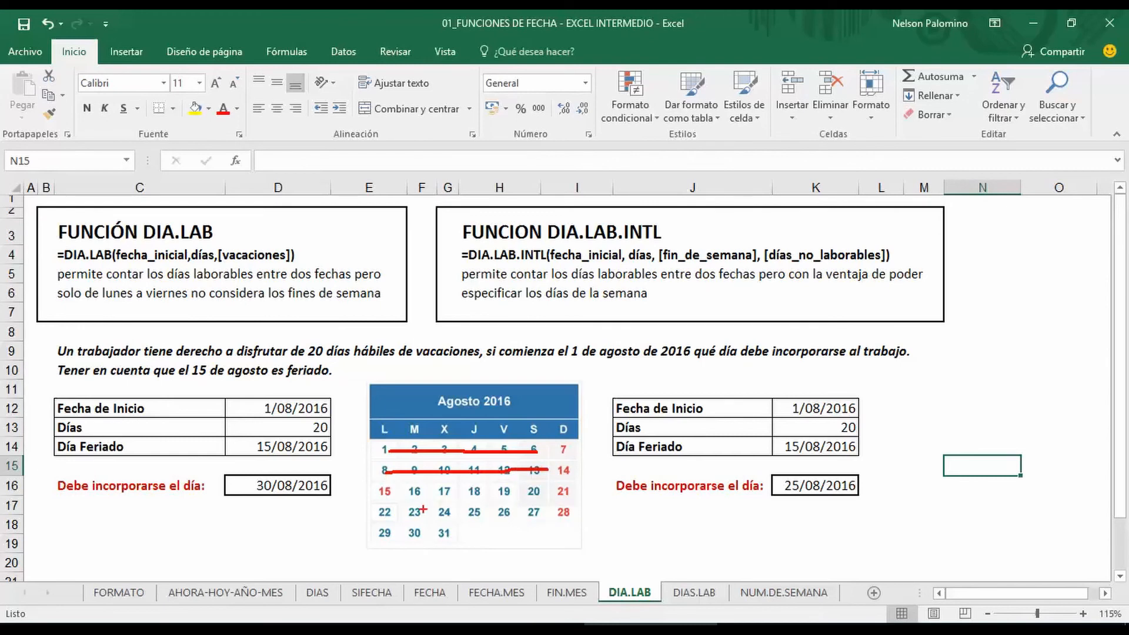
{"action": "left_click_drag", "start_coordinate": [384, 513], "coordinate": [536, 514]}
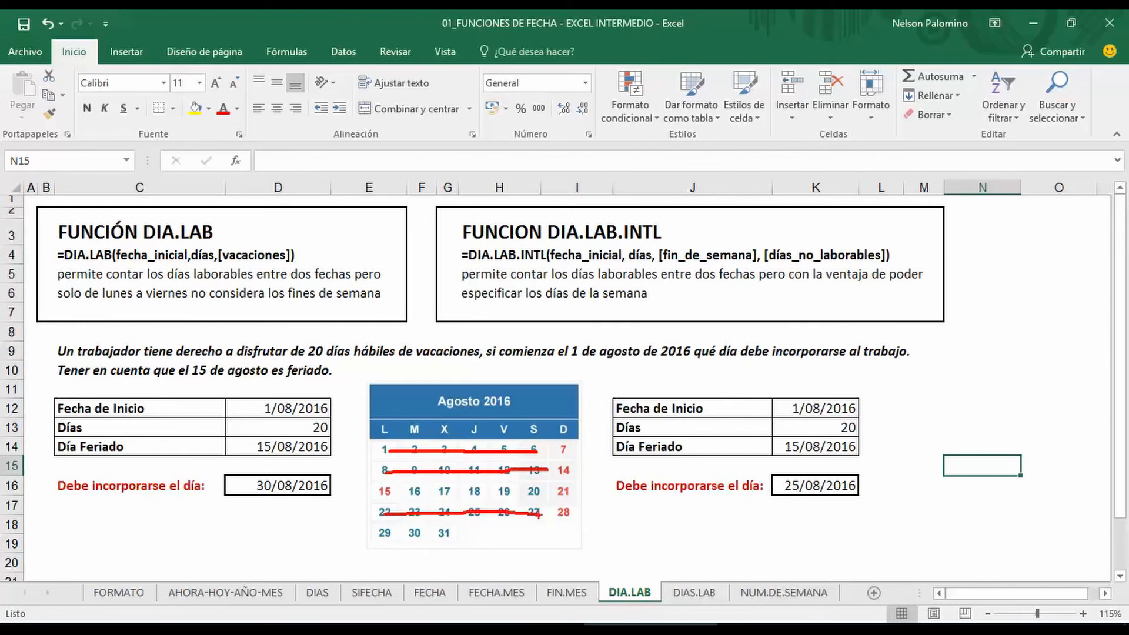
{"action": "key", "text": "ctrl+z"}
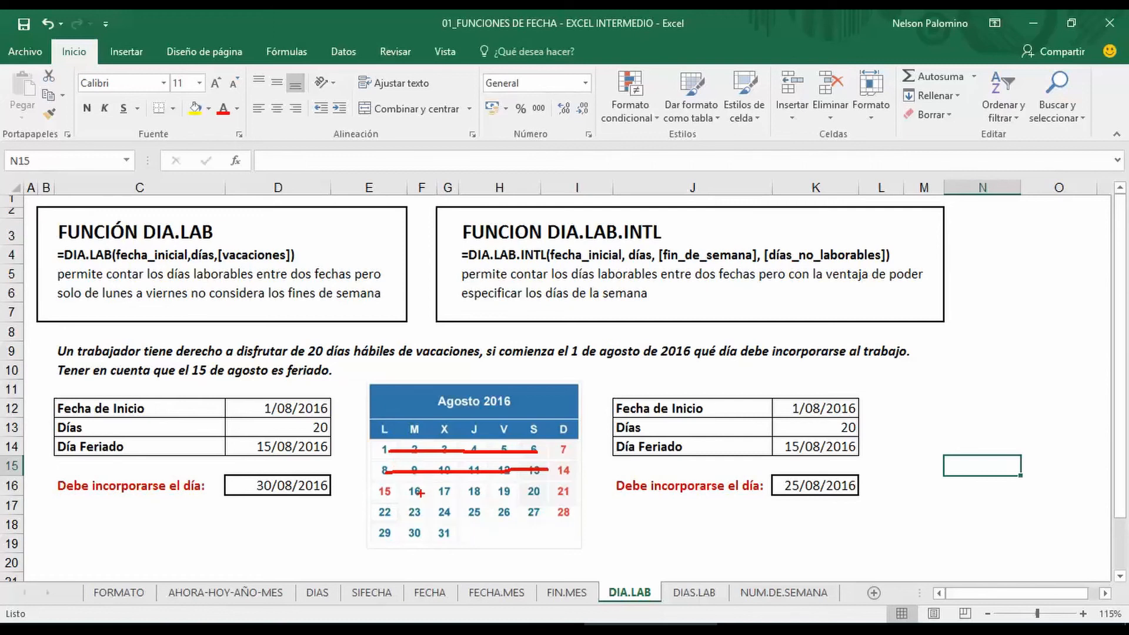
{"action": "left_click_drag", "start_coordinate": [450, 491], "coordinate": [517, 491]}
{"action": "left_click_drag", "start_coordinate": [386, 512], "coordinate": [405, 515]}
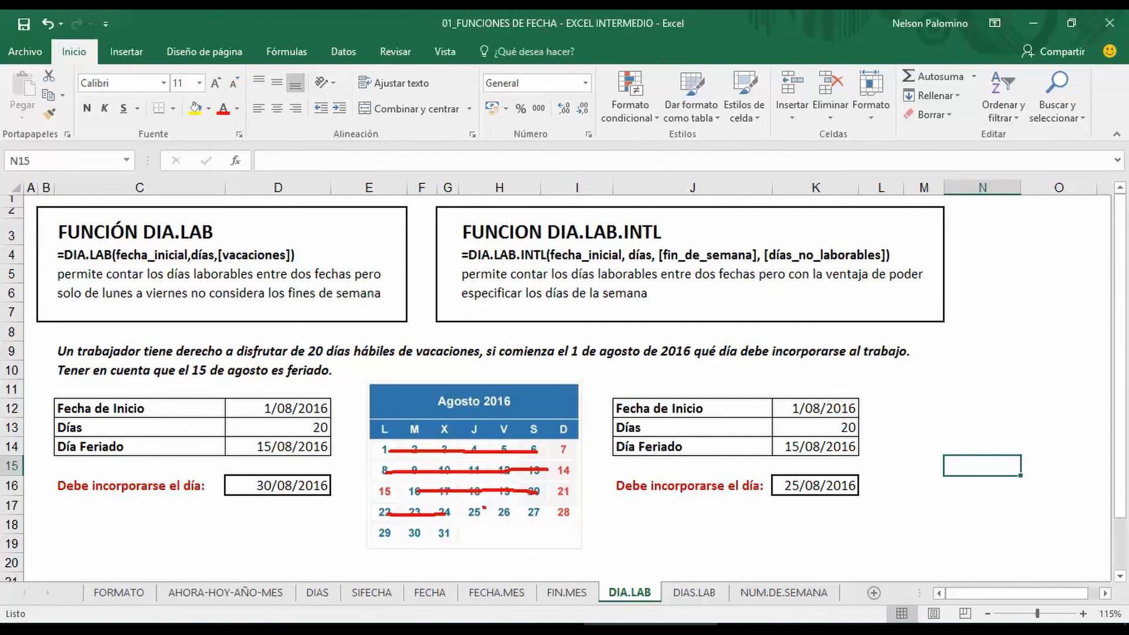
{"action": "mouse_move", "coordinate": [477, 522]}
{"action": "left_mouse_down"}
{"action": "mouse_move", "coordinate": [490, 514]}
{"action": "mouse_move", "coordinate": [512, 559]}
{"action": "mouse_move", "coordinate": [498, 538]}
{"action": "left_mouse_up"}
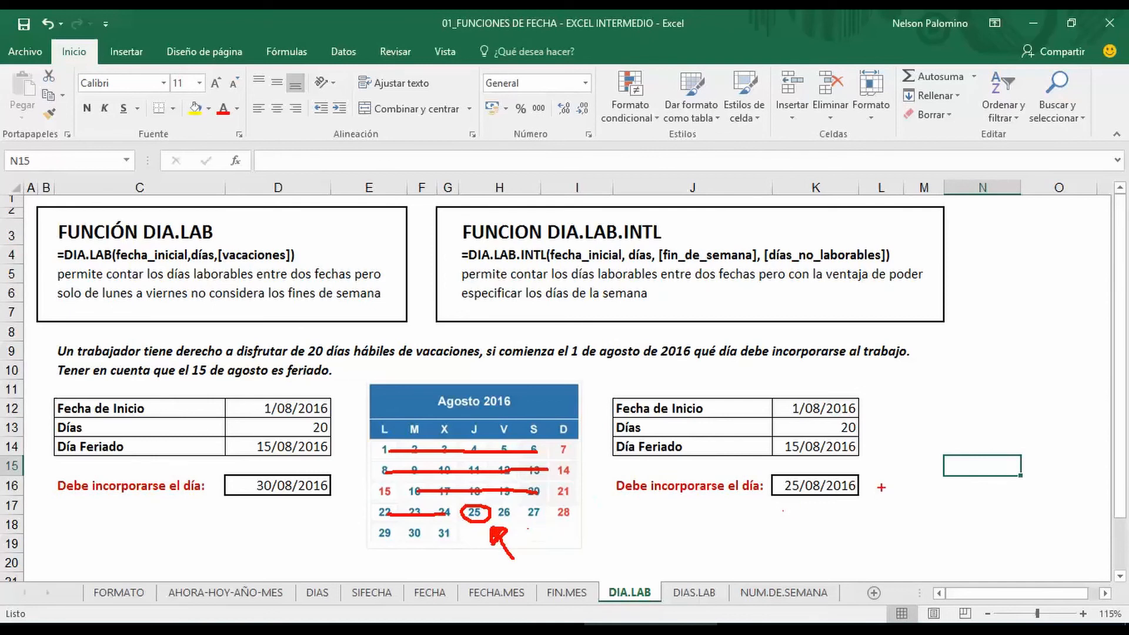
Mark the K16 result and the DIA.LAB and DIA.LAB.INTL headings with red outlines and arrows, and clear all the annotations.
{"action": "mouse_move", "coordinate": [880, 478]}
{"action": "left_mouse_down"}
{"action": "mouse_move", "coordinate": [856, 468]}
{"action": "mouse_move", "coordinate": [762, 492]}
{"action": "mouse_move", "coordinate": [863, 511]}
{"action": "mouse_move", "coordinate": [872, 464]}
{"action": "mouse_move", "coordinate": [954, 392]}
{"action": "left_mouse_up"}
{"action": "mouse_move", "coordinate": [899, 425]}
{"action": "left_mouse_down"}
{"action": "mouse_move", "coordinate": [882, 433]}
{"action": "mouse_move", "coordinate": [899, 454]}
{"action": "mouse_move", "coordinate": [889, 431]}
{"action": "left_mouse_up"}
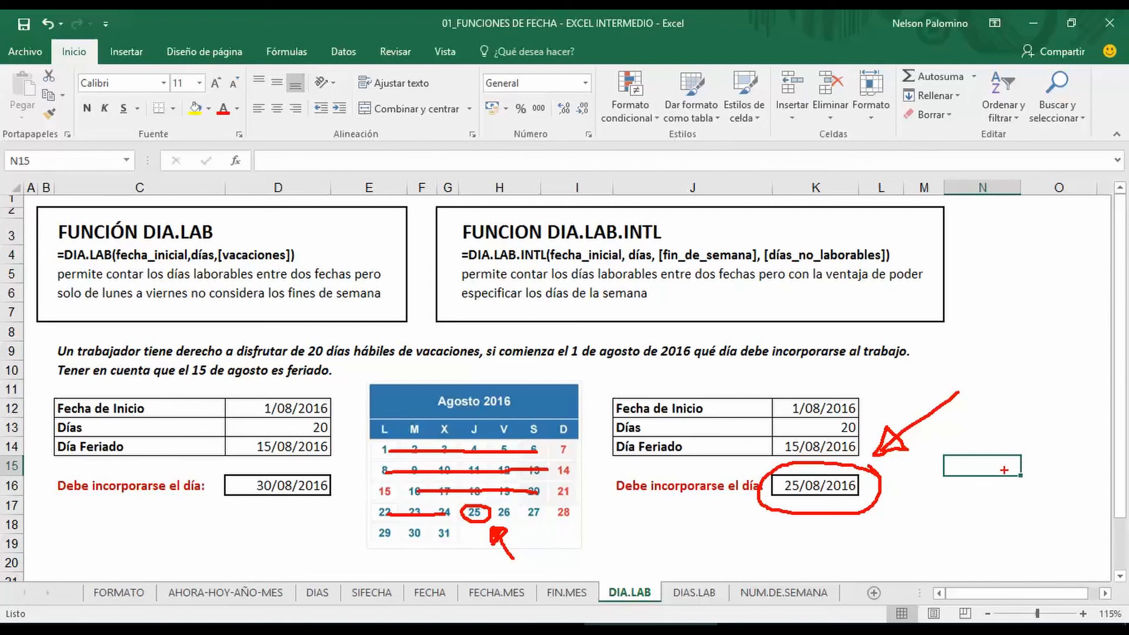
{"action": "mouse_move", "coordinate": [238, 220]}
{"action": "left_mouse_down"}
{"action": "mouse_move", "coordinate": [96, 205]}
{"action": "mouse_move", "coordinate": [57, 255]}
{"action": "left_mouse_up"}
{"action": "mouse_move", "coordinate": [262, 209]}
{"action": "left_mouse_down"}
{"action": "mouse_move", "coordinate": [247, 224]}
{"action": "mouse_move", "coordinate": [327, 174]}
{"action": "left_mouse_up"}
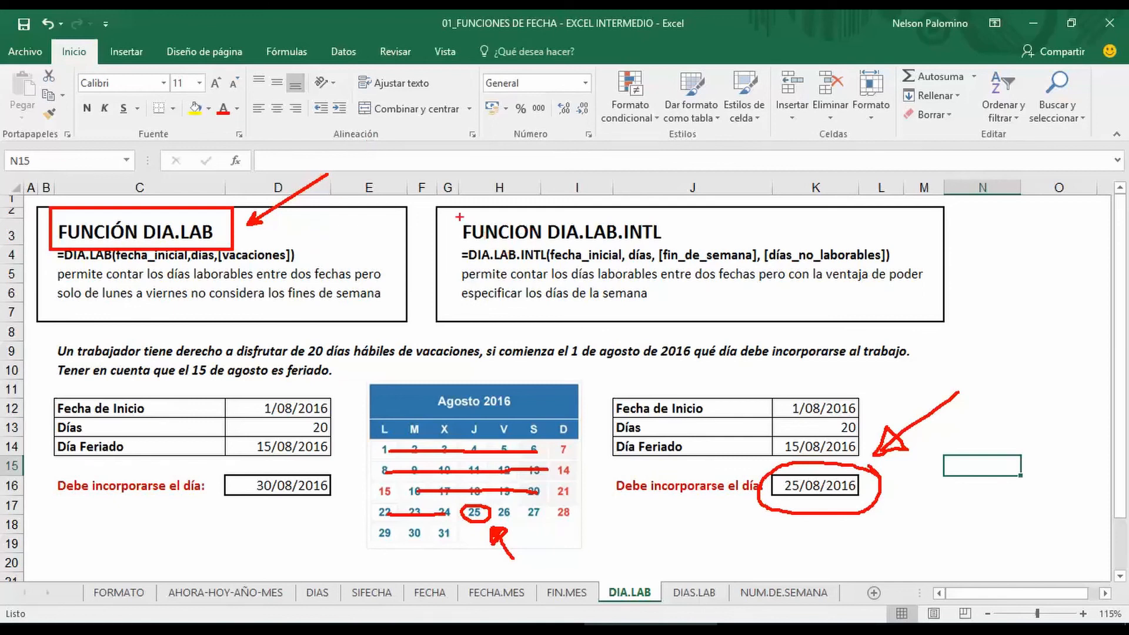
{"action": "mouse_move", "coordinate": [459, 214]}
{"action": "left_mouse_down"}
{"action": "mouse_move", "coordinate": [471, 254]}
{"action": "mouse_move", "coordinate": [664, 235]}
{"action": "mouse_move", "coordinate": [697, 174]}
{"action": "left_mouse_up"}
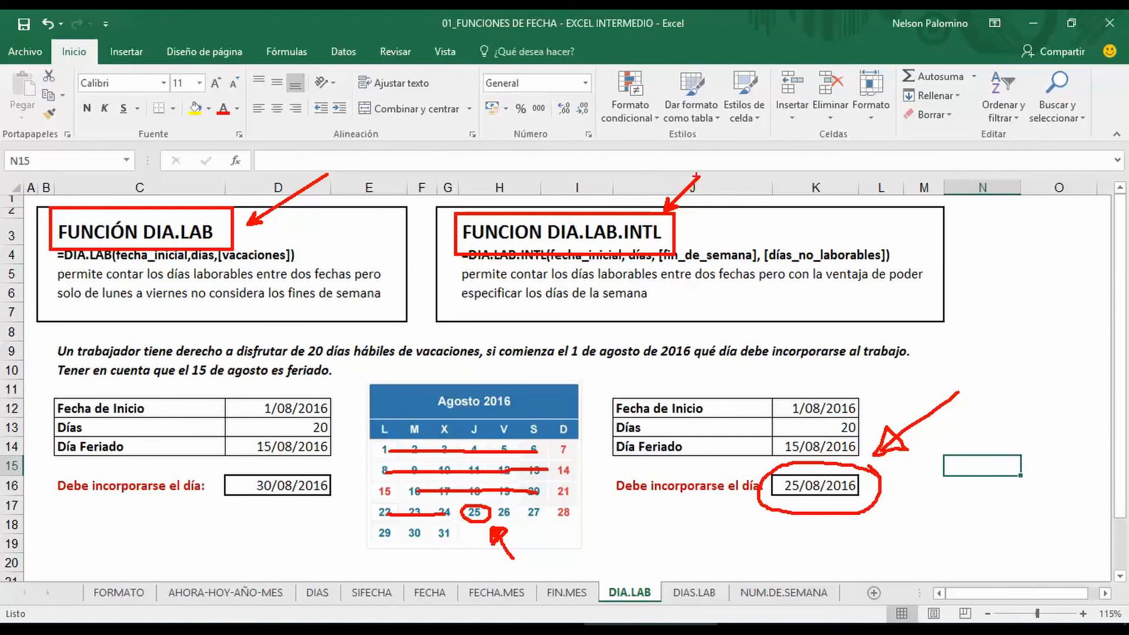
{"action": "key", "text": "Escape"}
Switch to the DIAS.LAB sheet and start a DIAS.LAB formula in the first Resultado cell, C15.
{"action": "left_click", "coordinate": [694, 593]}
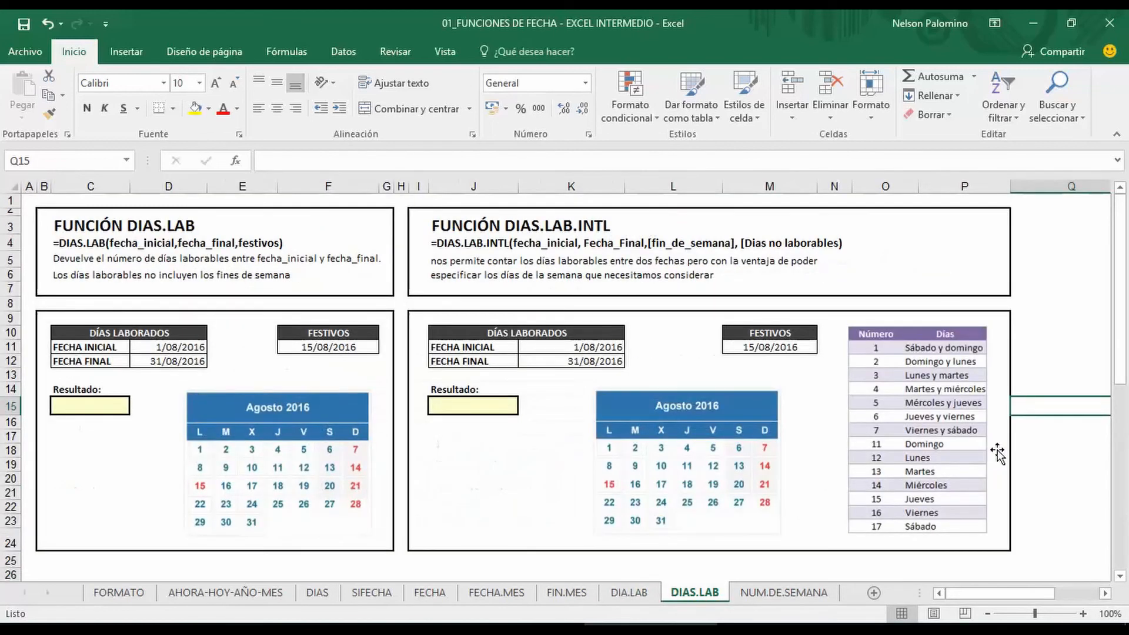
{"action": "left_click", "coordinate": [1031, 439]}
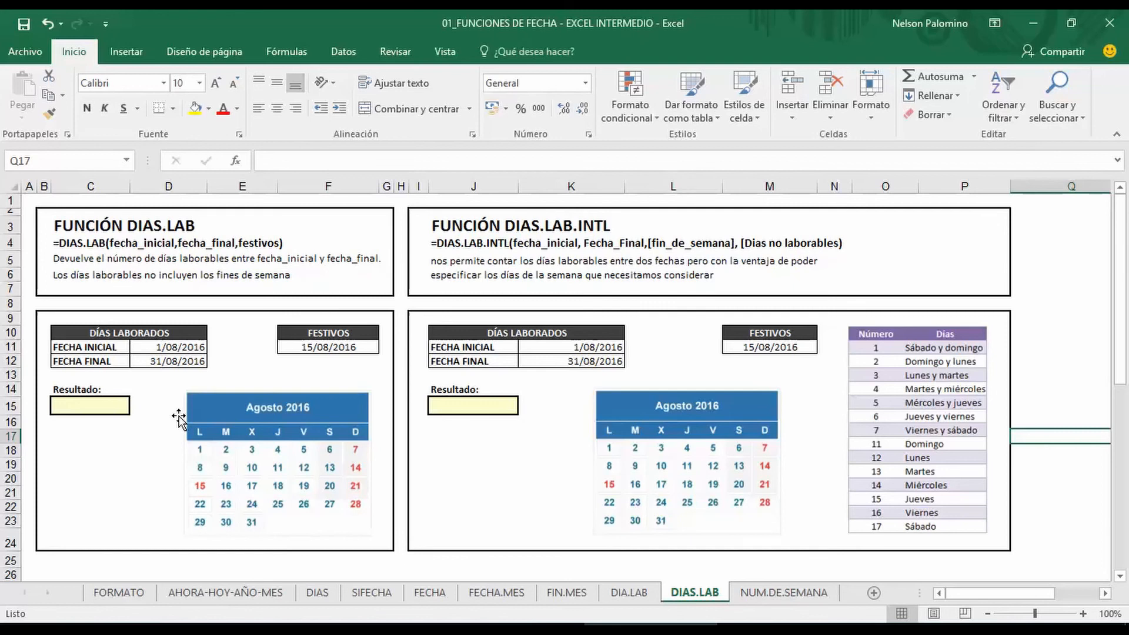
{"action": "left_click", "coordinate": [82, 406]}
{"action": "type", "text": "=dias"}
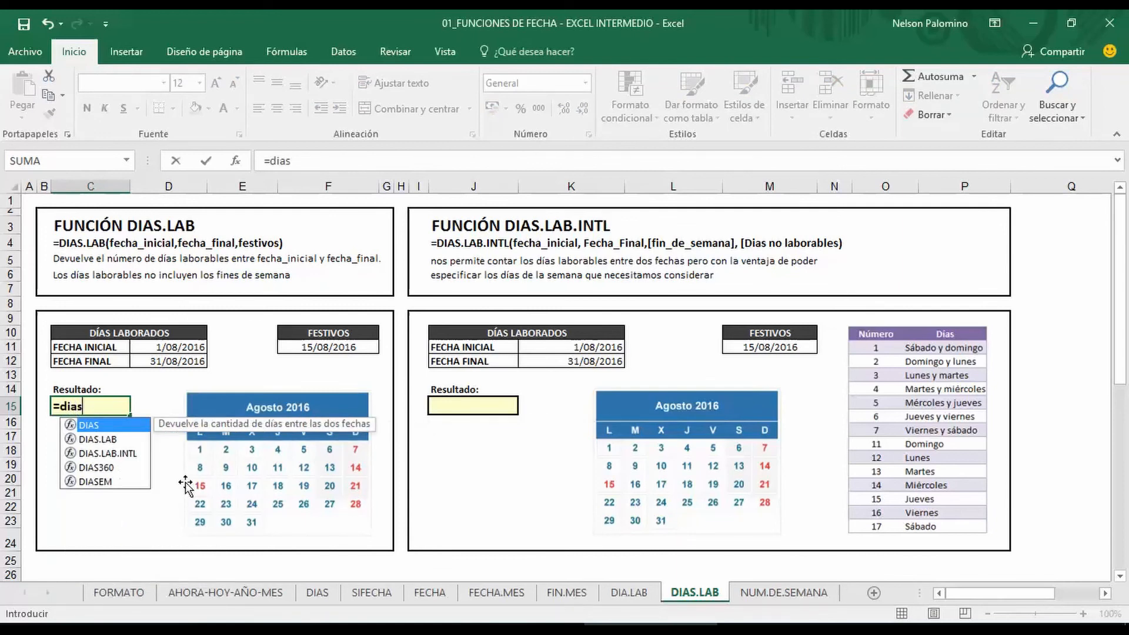
{"action": "key", "text": "Down"}
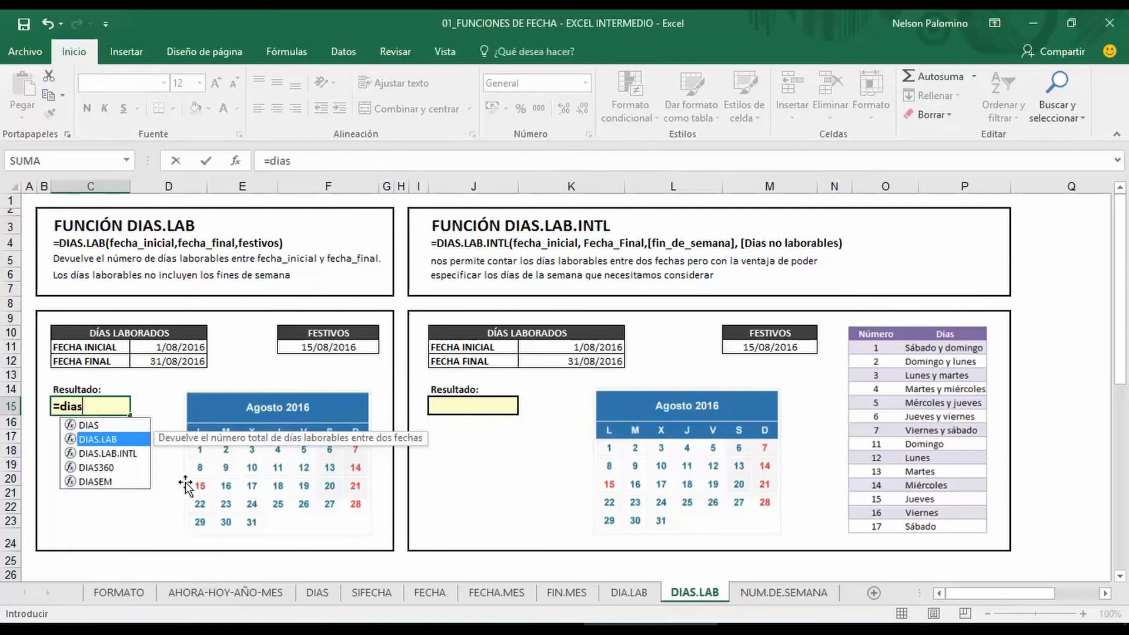
{"action": "key", "text": "Tab"}
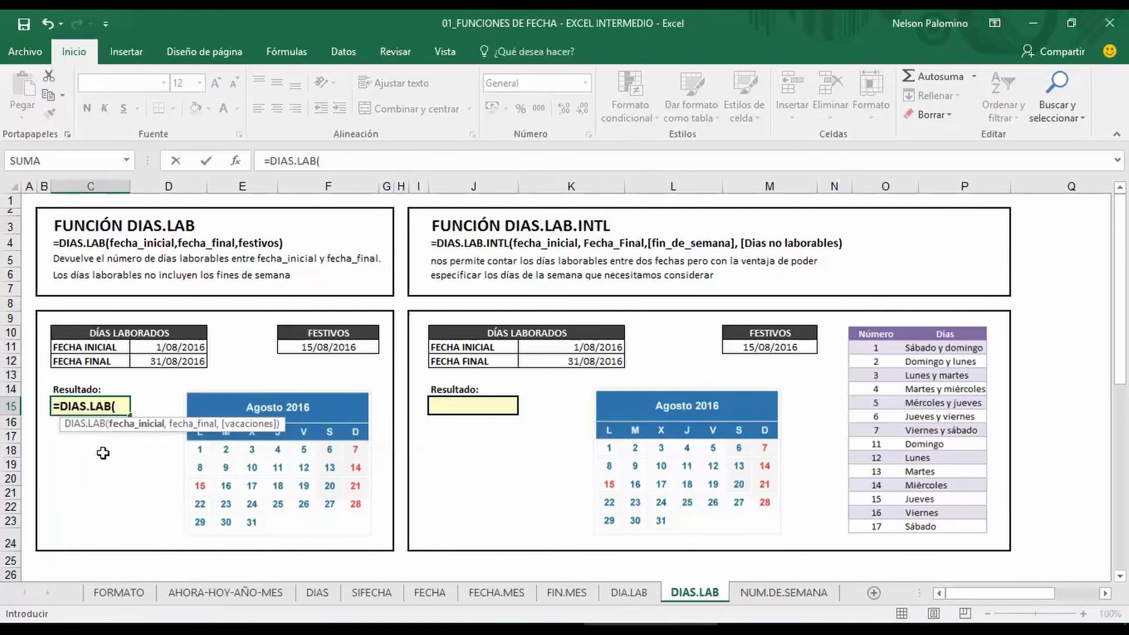
Use D11 as start date, D12 as end date and F11 as holiday, completing =DIAS.LAB(D11,D12,F11) in C15.
{"action": "left_click", "coordinate": [179, 348]}
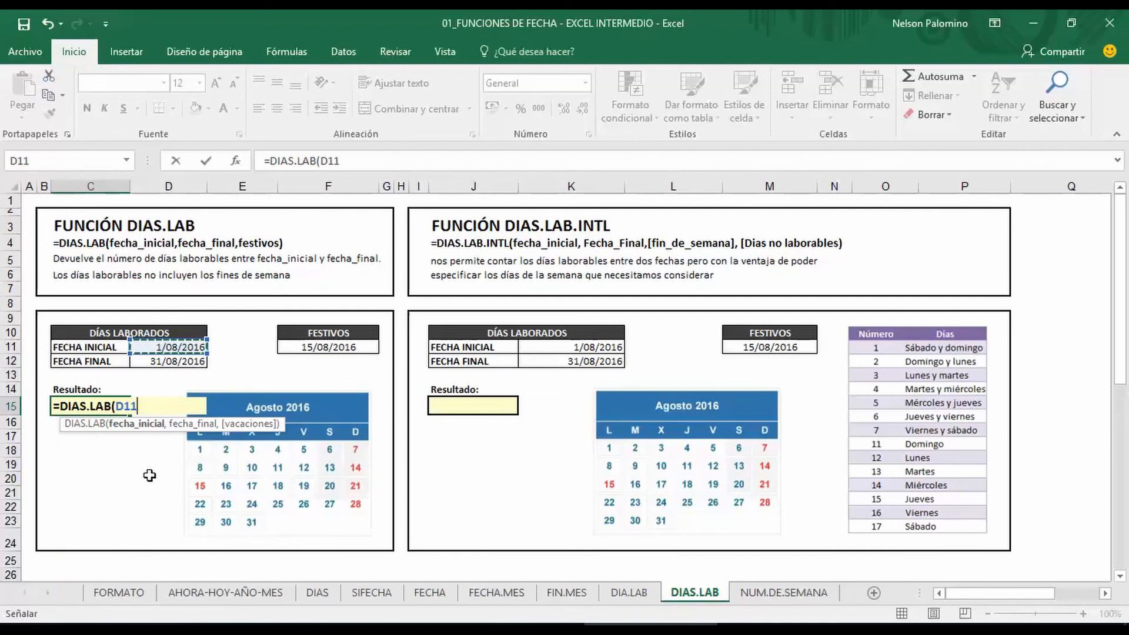
{"action": "type", "text": ","}
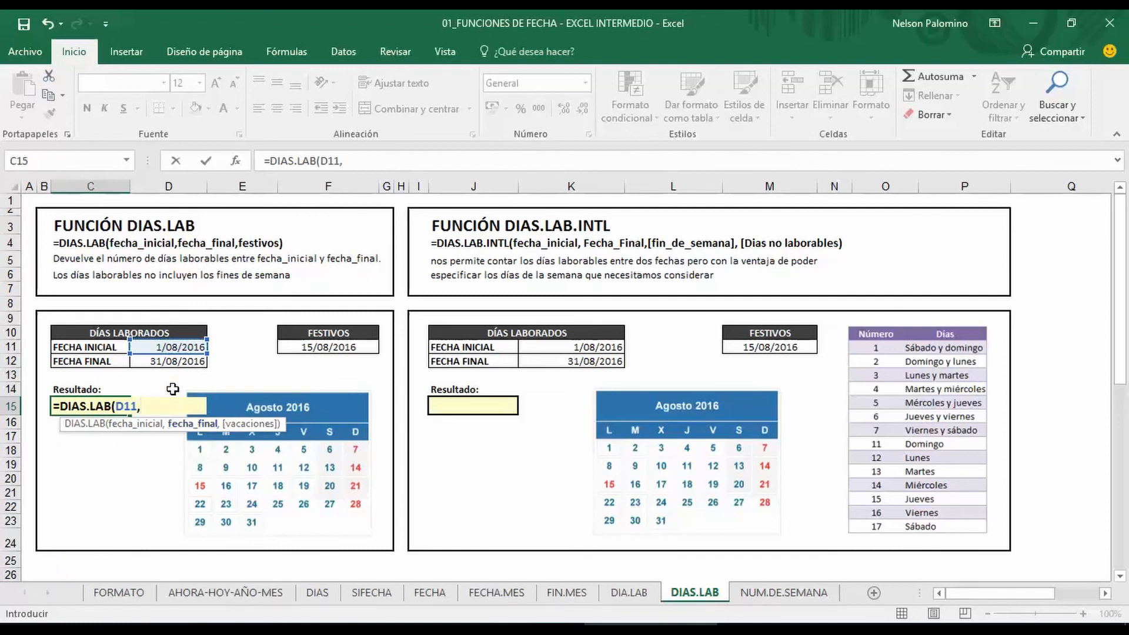
{"action": "left_click", "coordinate": [174, 363]}
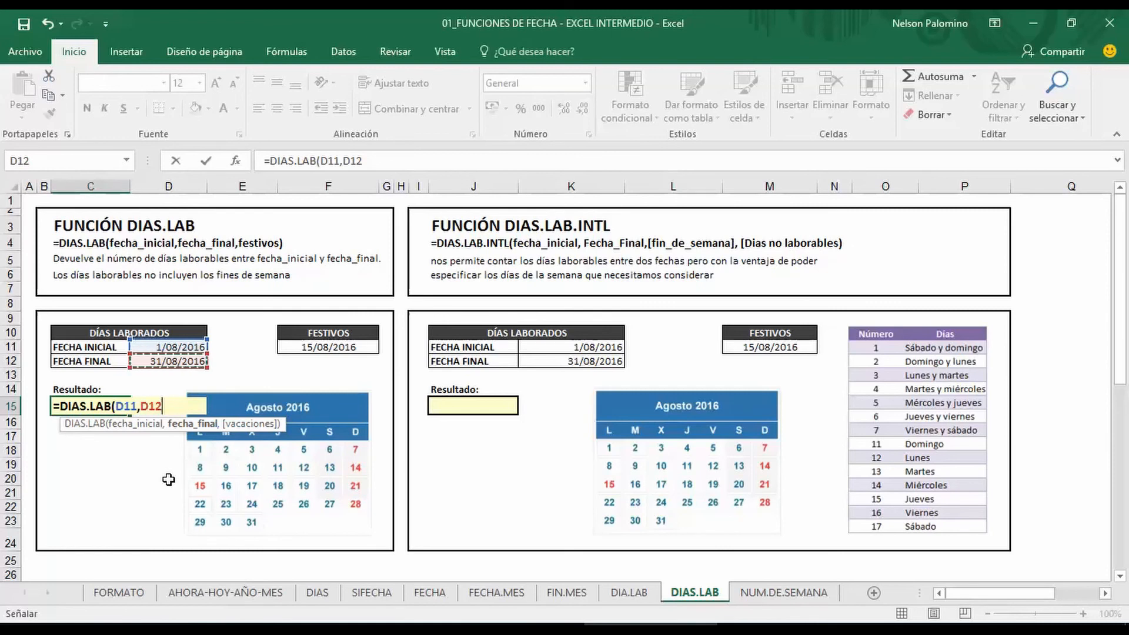
{"action": "type", "text": ","}
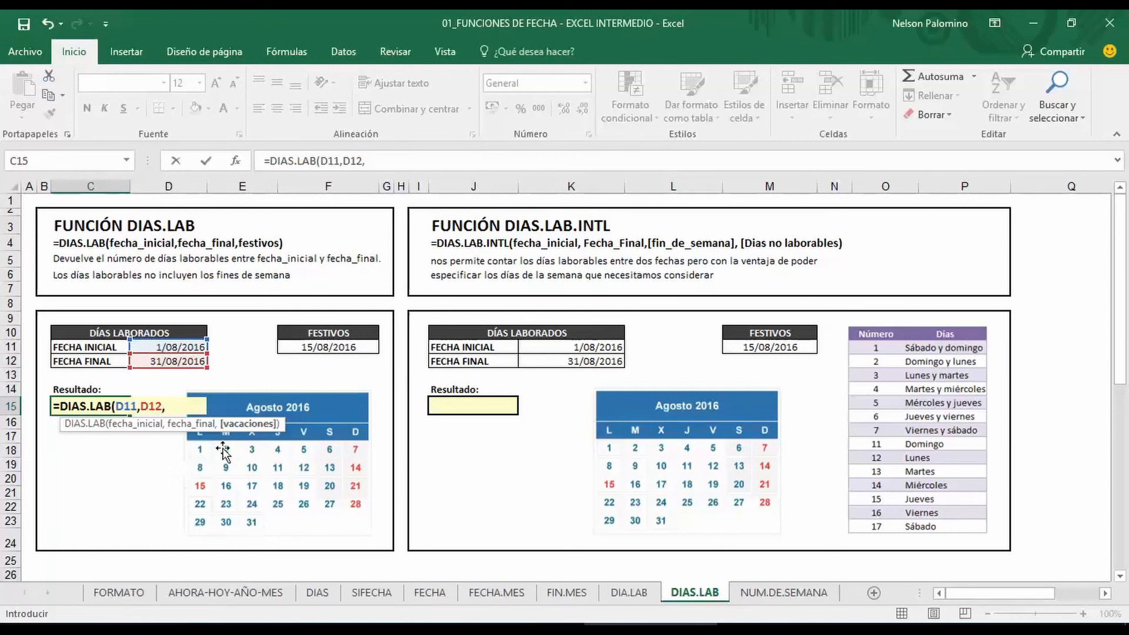
{"action": "left_click", "coordinate": [326, 348]}
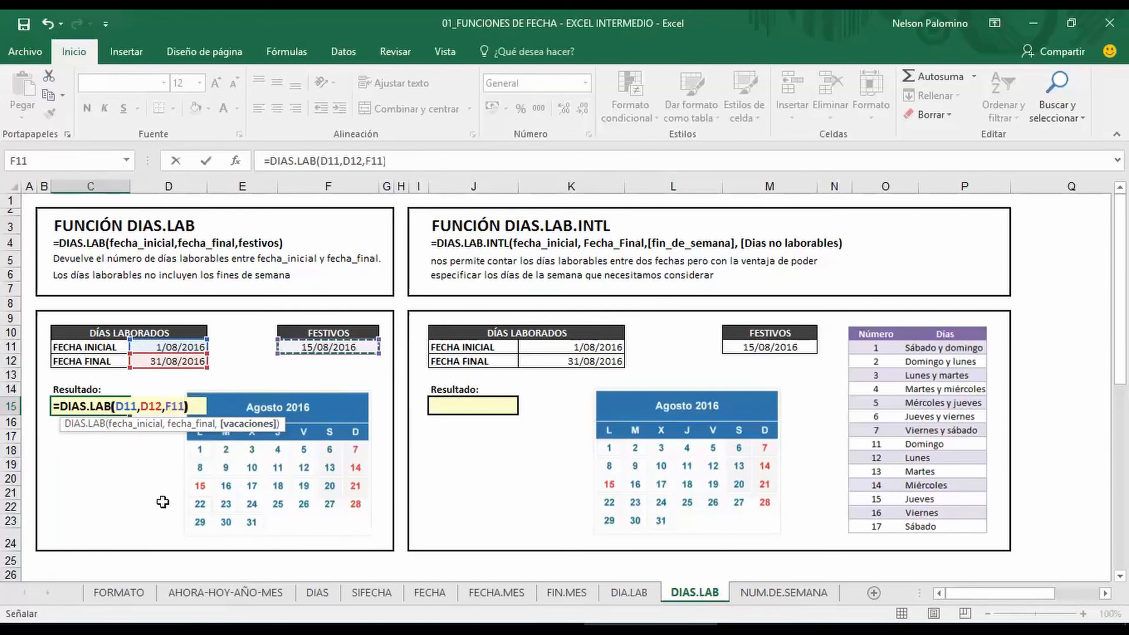
{"action": "type", "text": ")"}
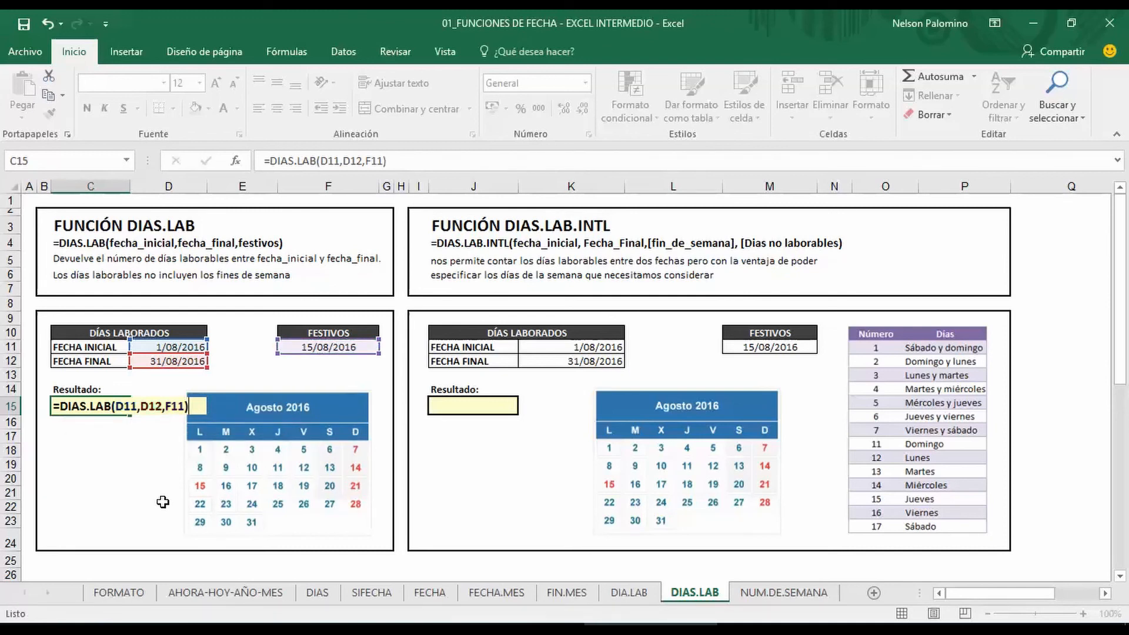
{"action": "key", "text": "Return"}
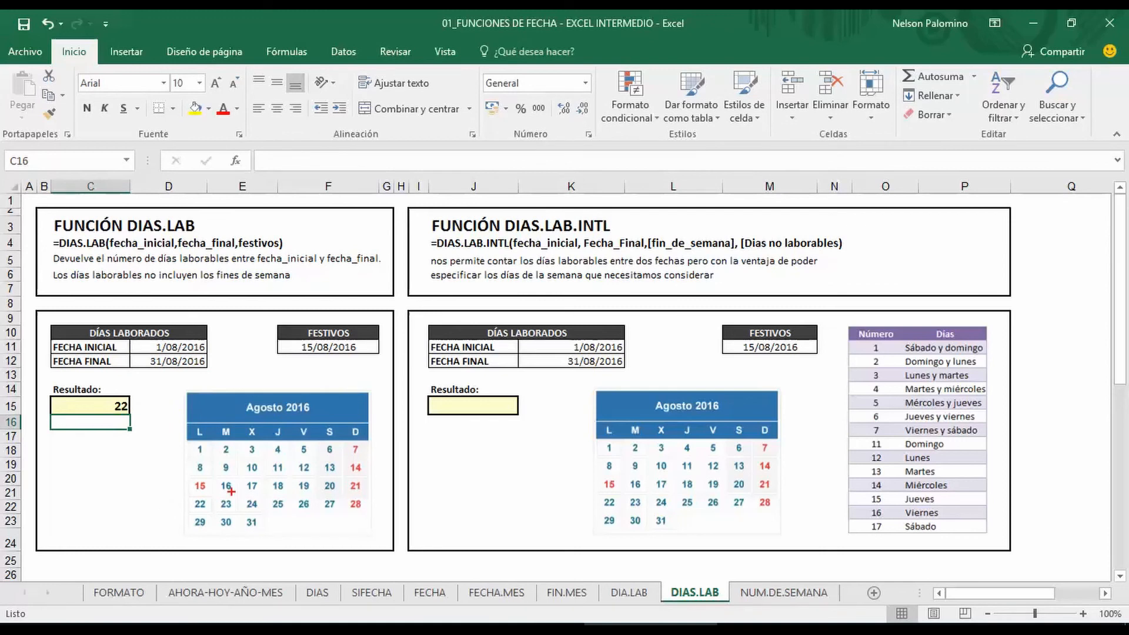
Strike through the Monday-to-Friday working days on the DIAS.LAB example's August 2016 calendar in red, add an arrow, and clear the annotations.
{"action": "left_click_drag", "start_coordinate": [202, 449], "coordinate": [331, 450]}
{"action": "left_click_drag", "start_coordinate": [200, 450], "coordinate": [307, 449]}
{"action": "left_click_drag", "start_coordinate": [200, 467], "coordinate": [308, 468]}
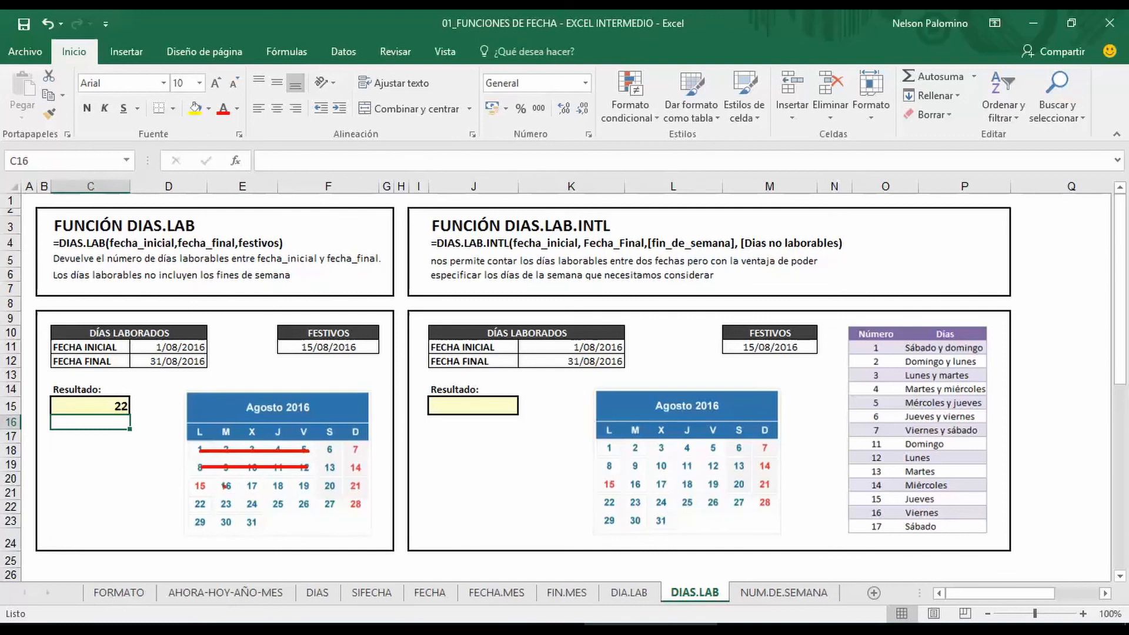
{"action": "left_click_drag", "start_coordinate": [235, 485], "coordinate": [289, 486]}
{"action": "left_click_drag", "start_coordinate": [200, 504], "coordinate": [276, 504]}
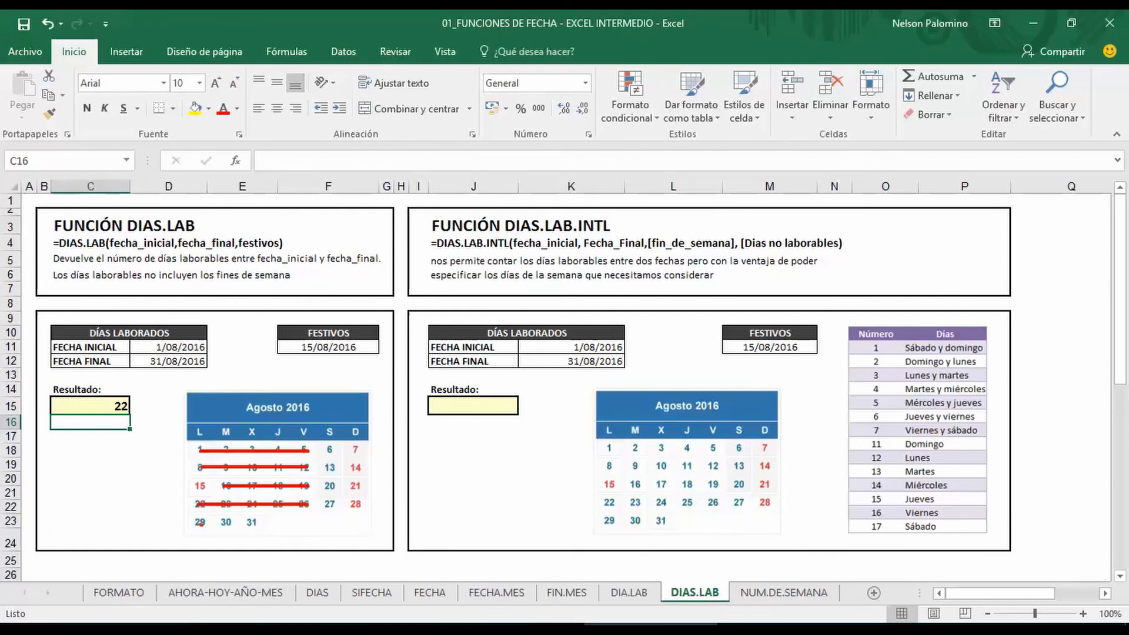
{"action": "mouse_move", "coordinate": [227, 522]}
{"action": "left_mouse_down"}
{"action": "mouse_move", "coordinate": [289, 527]}
{"action": "mouse_move", "coordinate": [319, 565]}
{"action": "left_mouse_up"}
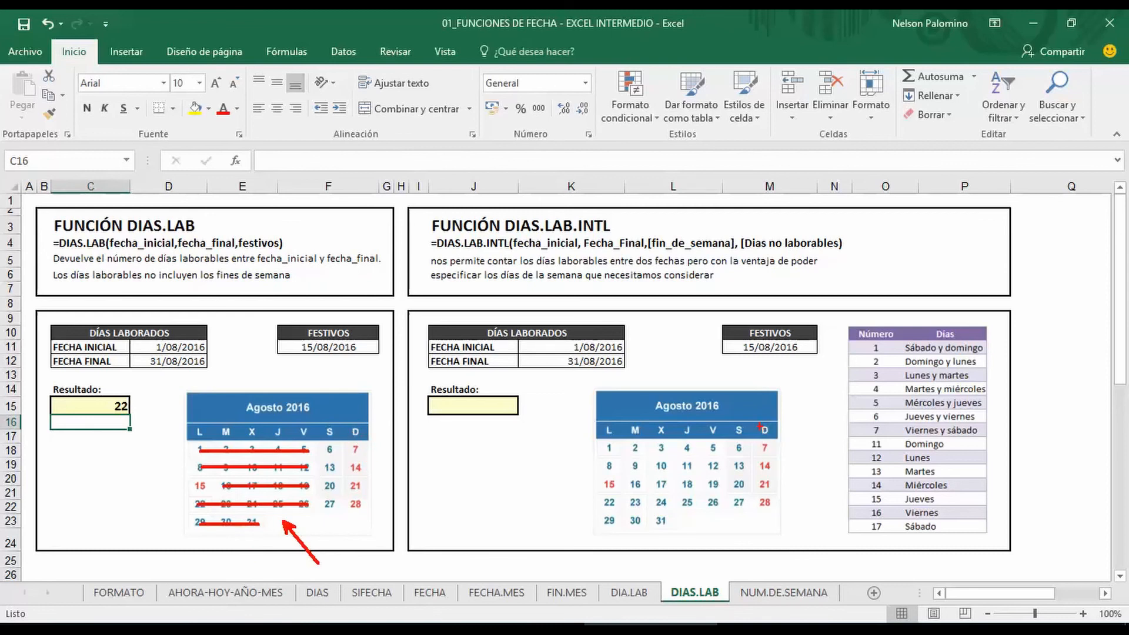
{"action": "mouse_move", "coordinate": [755, 421]}
{"action": "left_mouse_down"}
{"action": "mouse_move", "coordinate": [782, 520]}
{"action": "mouse_move", "coordinate": [844, 592]}
{"action": "left_mouse_up"}
{"action": "key", "text": "Escape"}
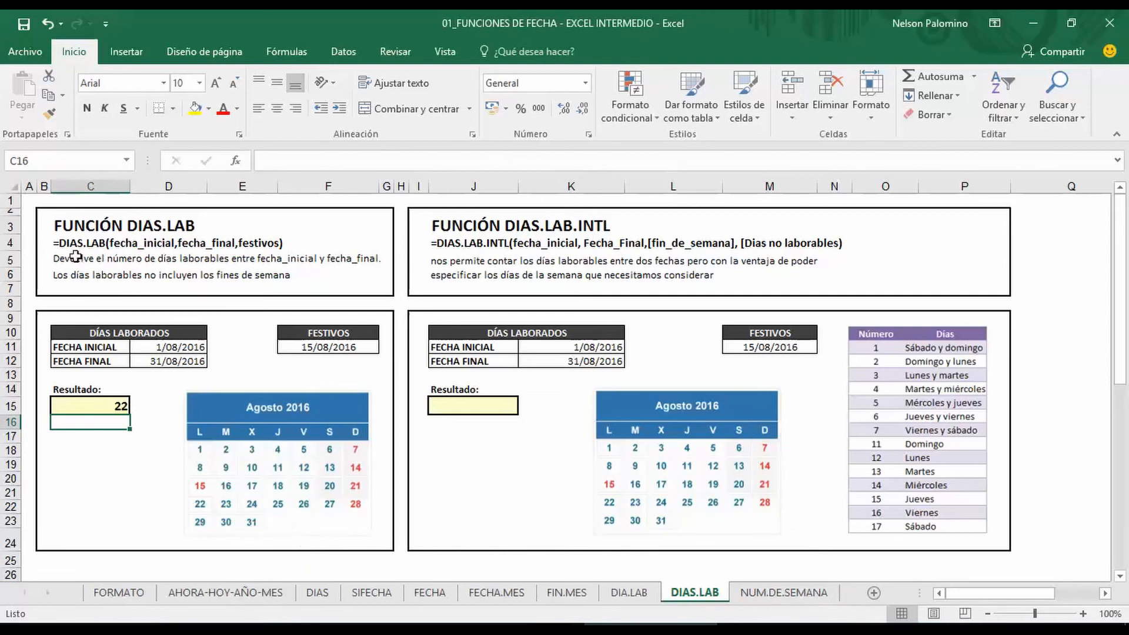
Start a DIAS.LAB.INTL formula in J15 with K11 as the start date and K12 as the end date.
{"action": "left_click", "coordinate": [508, 400]}
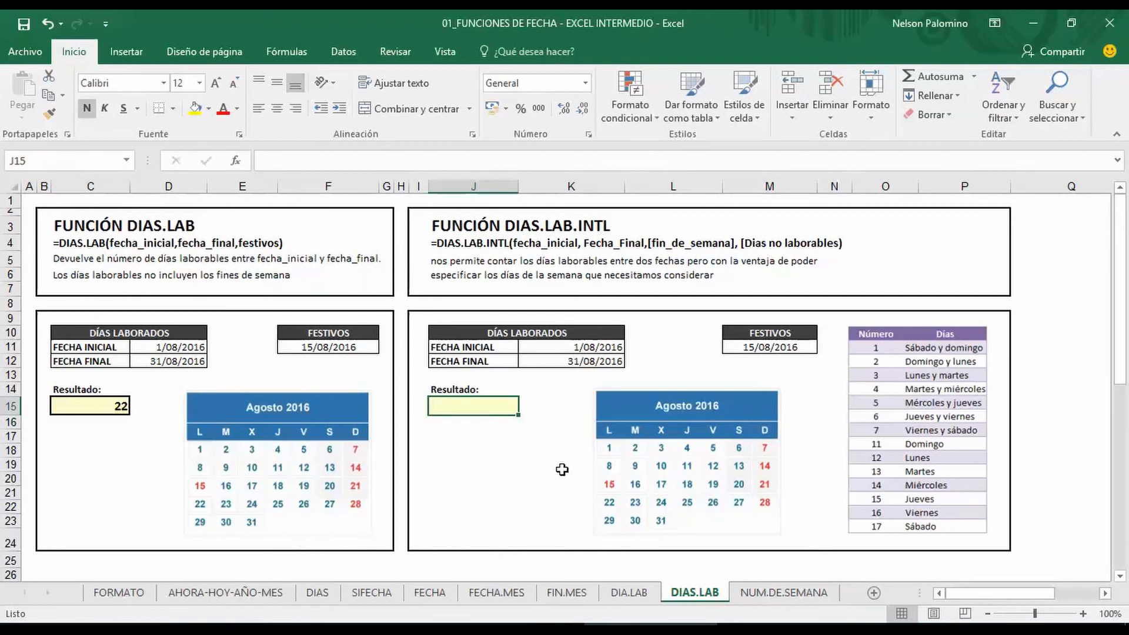
{"action": "type", "text": "=dias"}
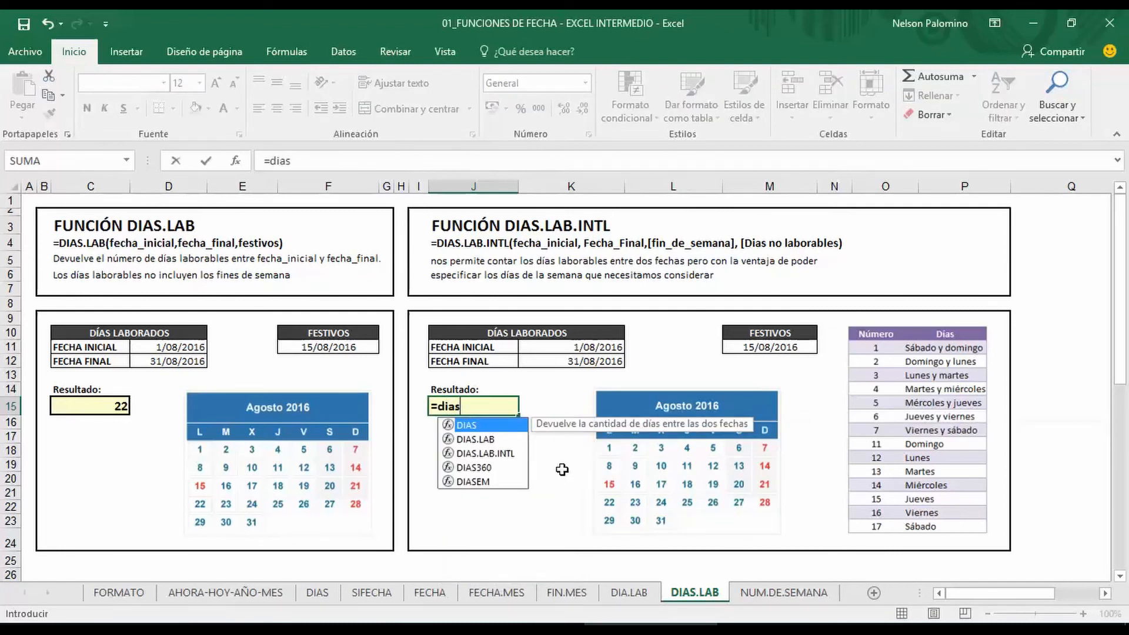
{"action": "key", "text": "Down"}
{"action": "key", "text": "Down"}
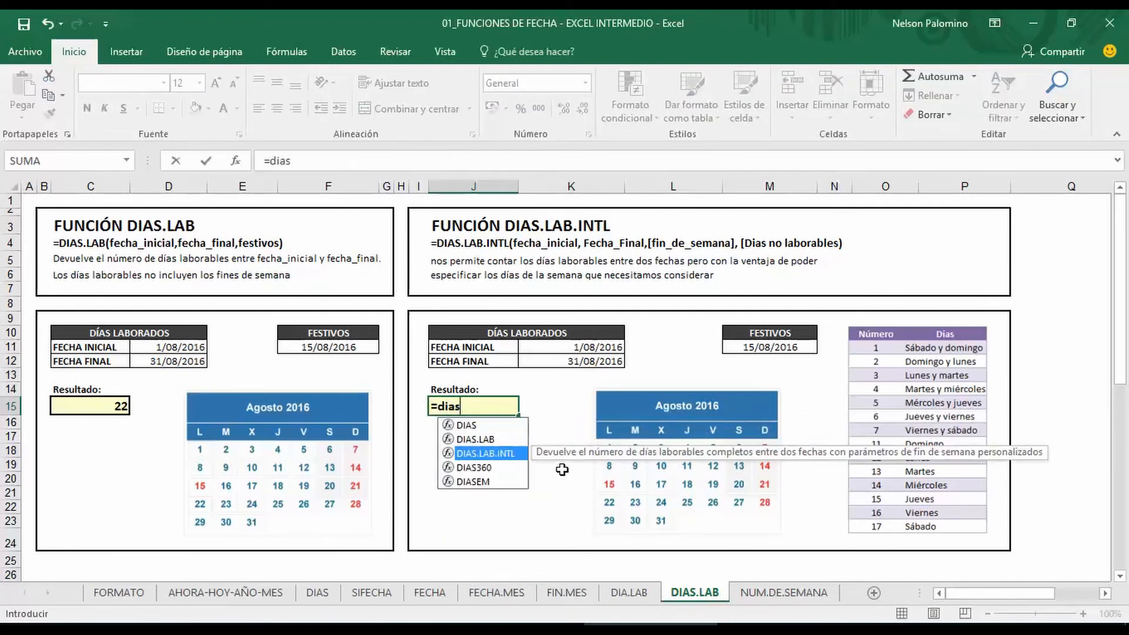
{"action": "key", "text": "Tab"}
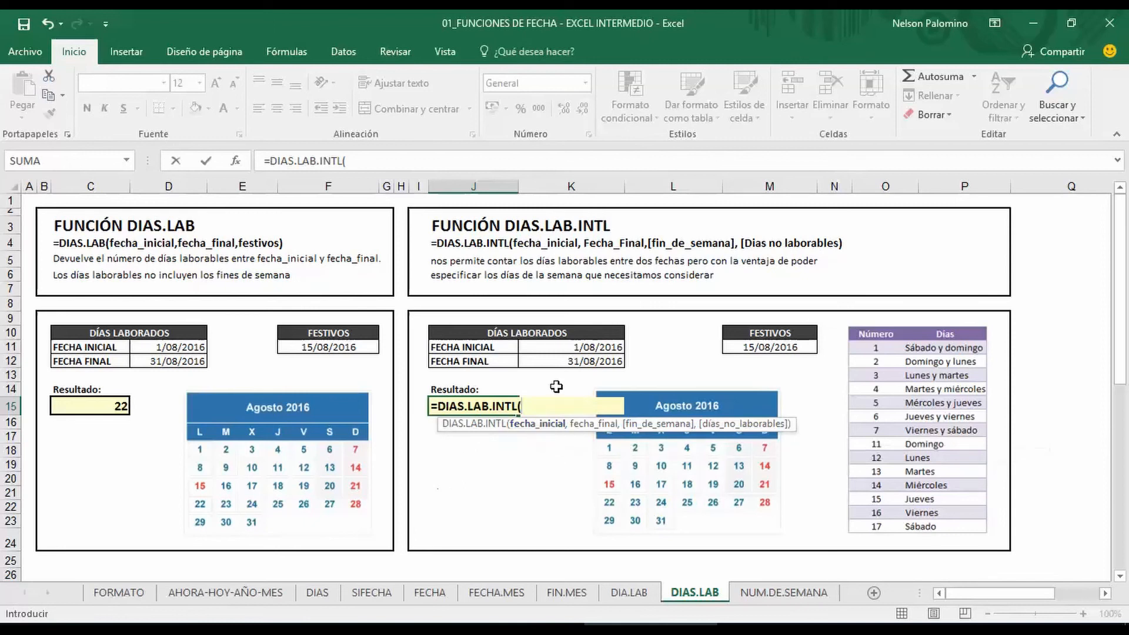
{"action": "left_click", "coordinate": [582, 349]}
{"action": "type", "text": ","}
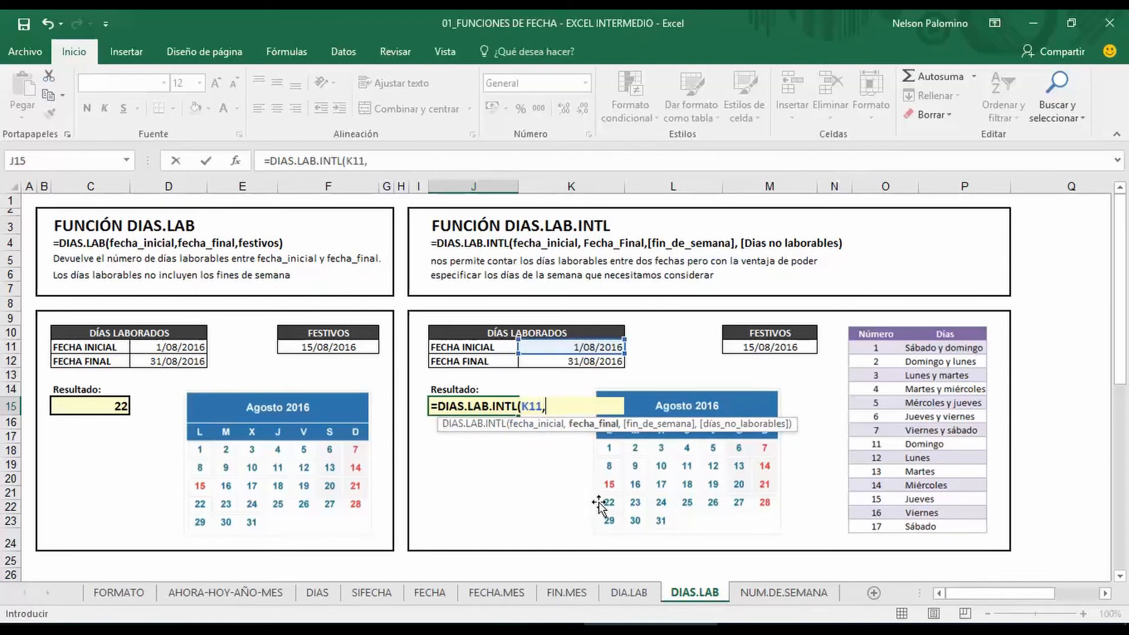
{"action": "left_click", "coordinate": [573, 361]}
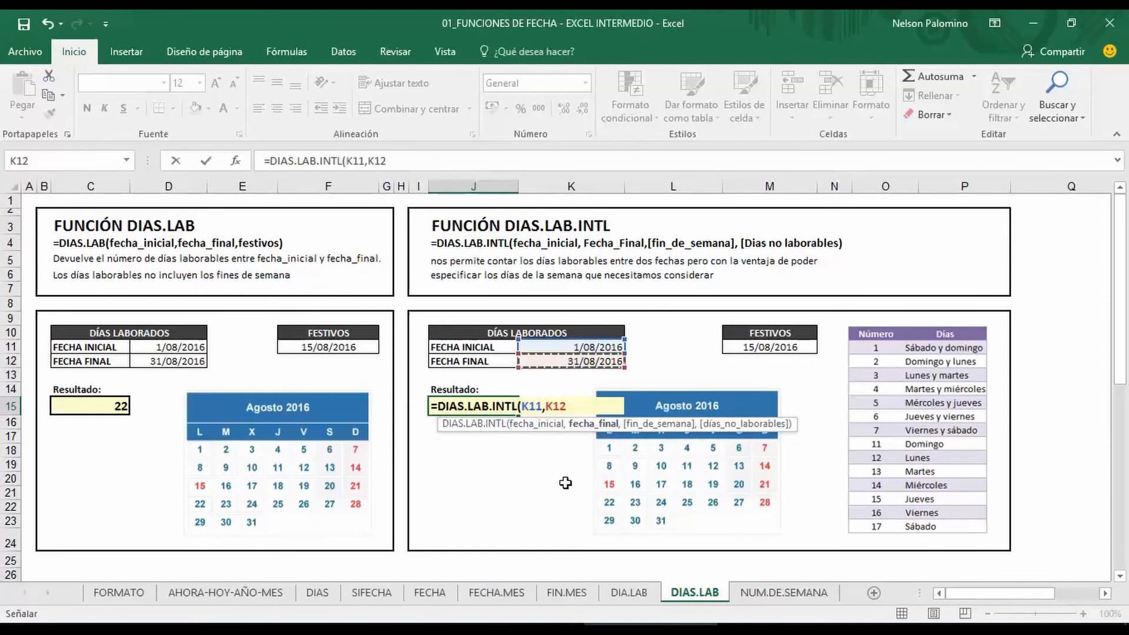
{"action": "type", "text": ","}
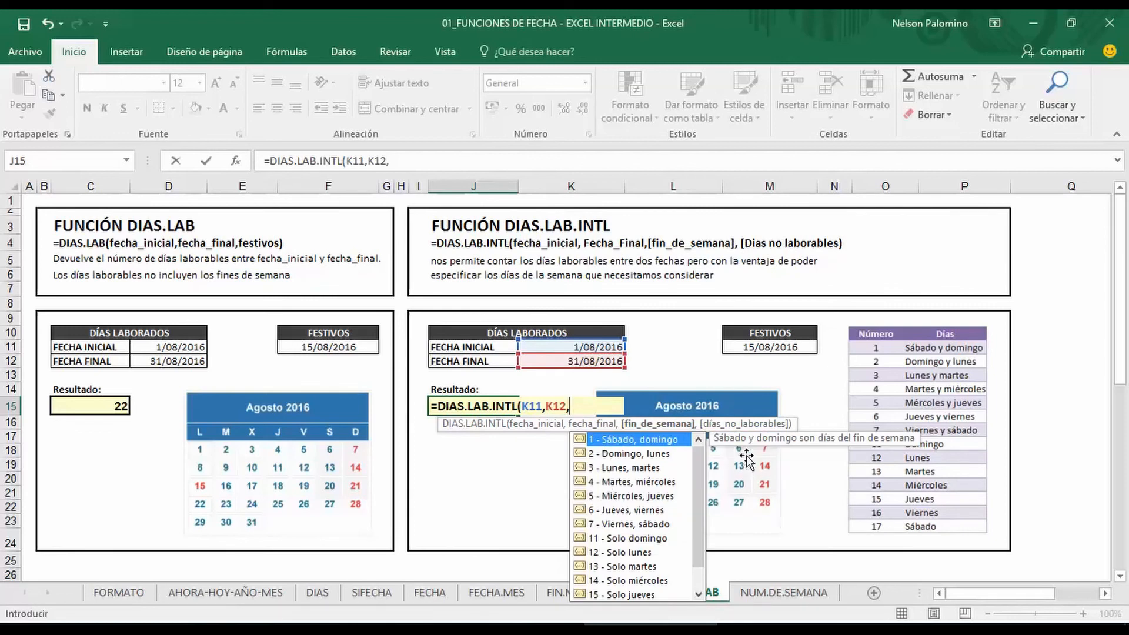
Choose 11 - Solo domingo as the weekend and M11 as the holiday, completing =DIAS.LAB.INTL(K11,K12,11,M11) in J15.
{"action": "mouse_move", "coordinate": [696, 485]}
{"action": "left_mouse_down"}
{"action": "mouse_move", "coordinate": [698, 509]}
{"action": "mouse_move", "coordinate": [705, 475]}
{"action": "left_mouse_up"}
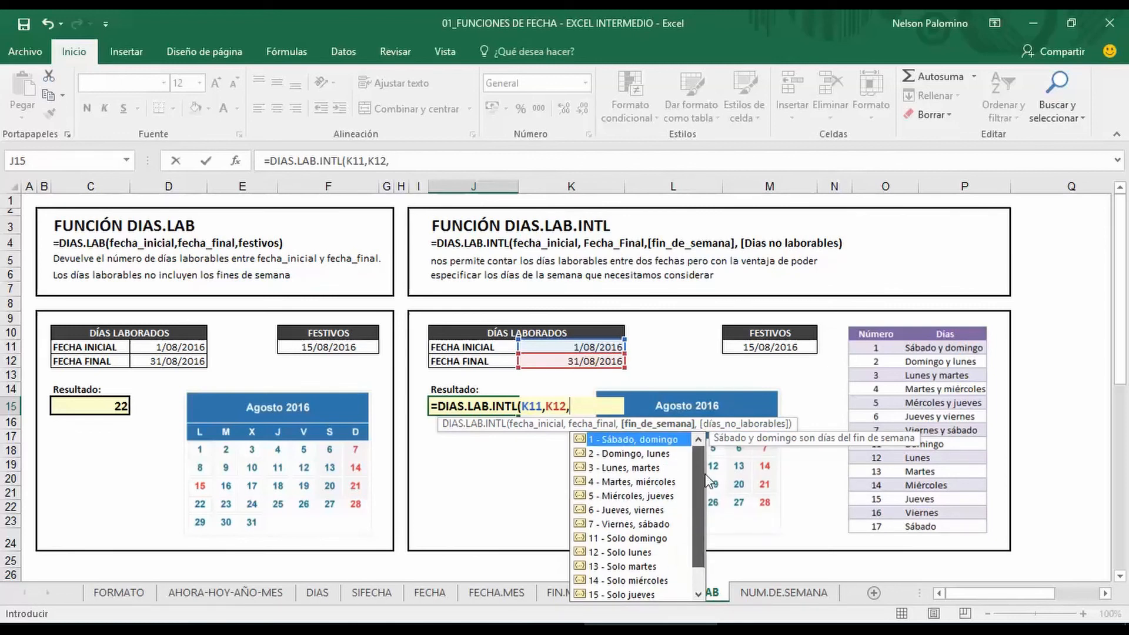
{"action": "double_click", "coordinate": [632, 538]}
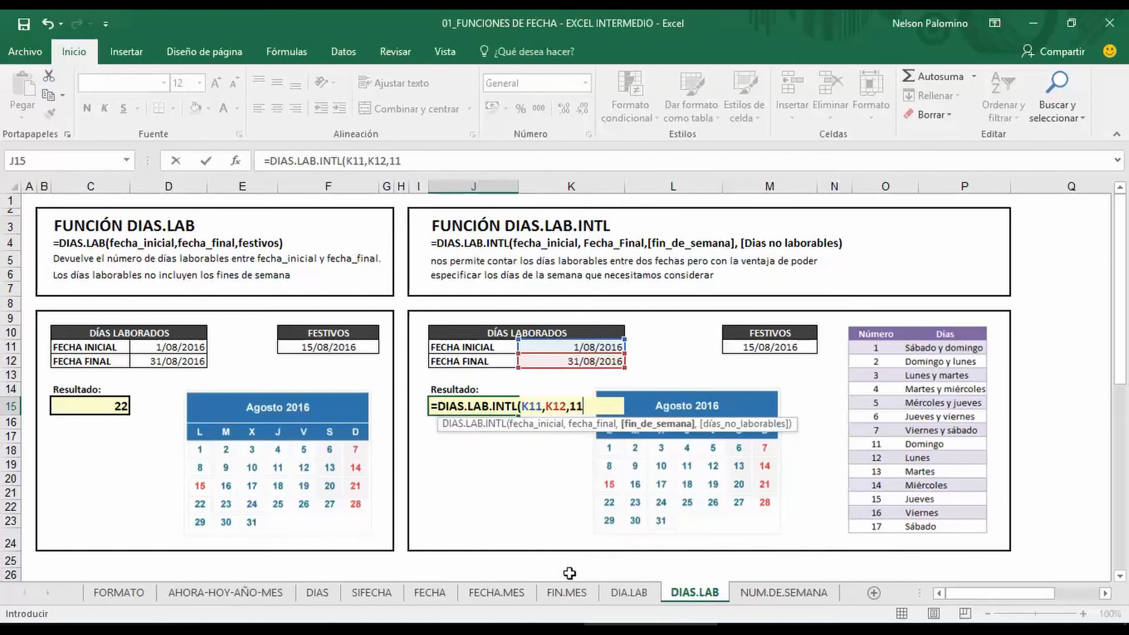
{"action": "type", "text": ","}
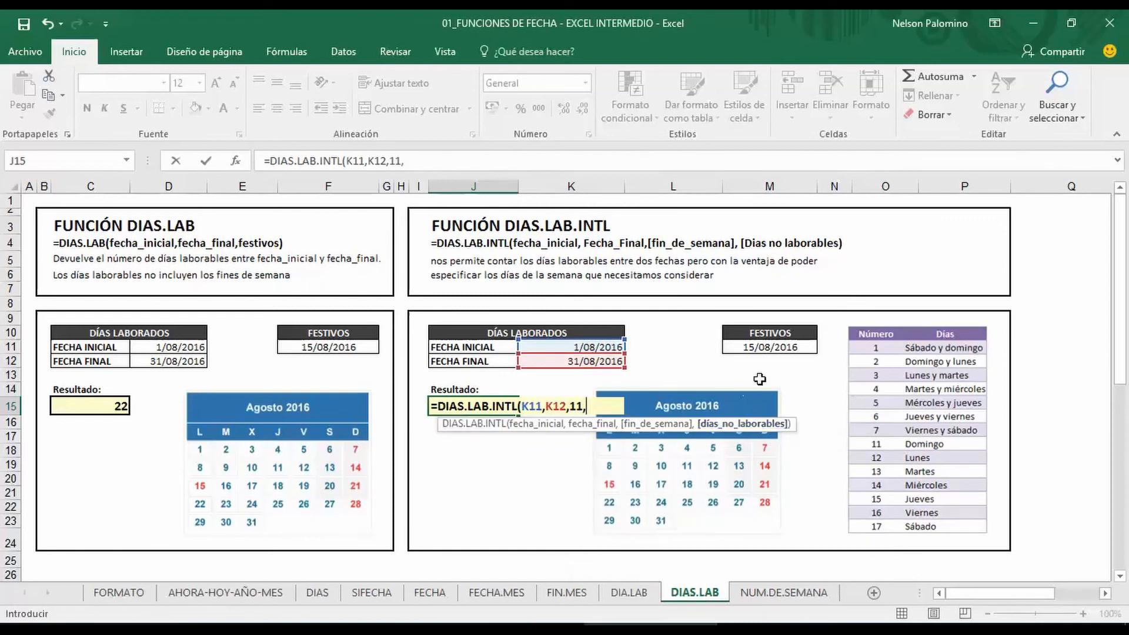
{"action": "left_click", "coordinate": [772, 350]}
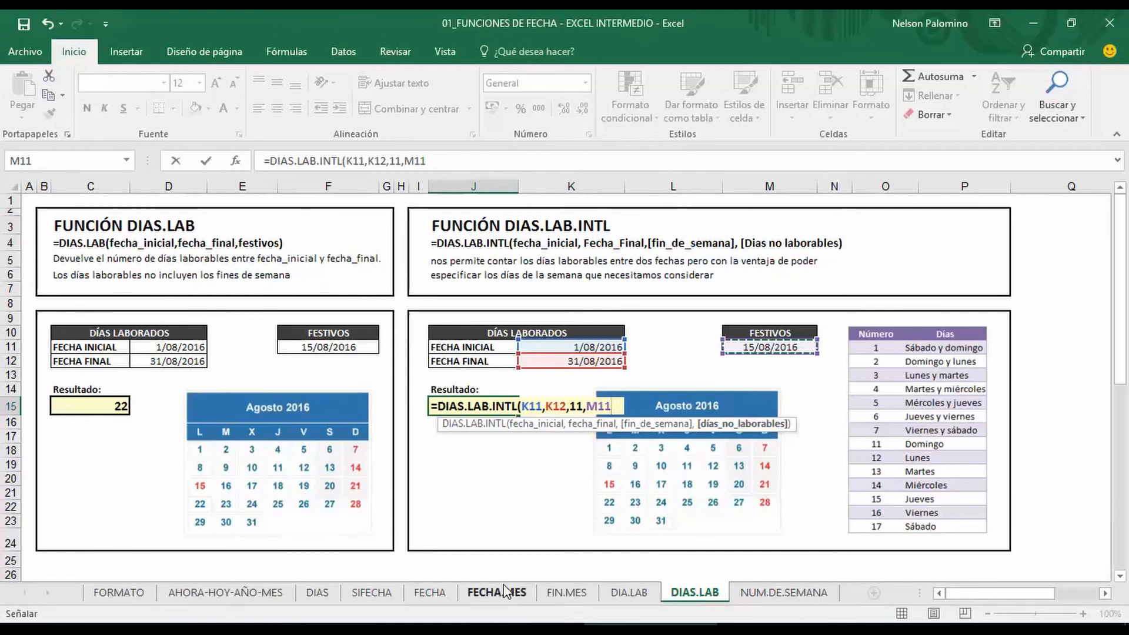
{"action": "type", "text": ")"}
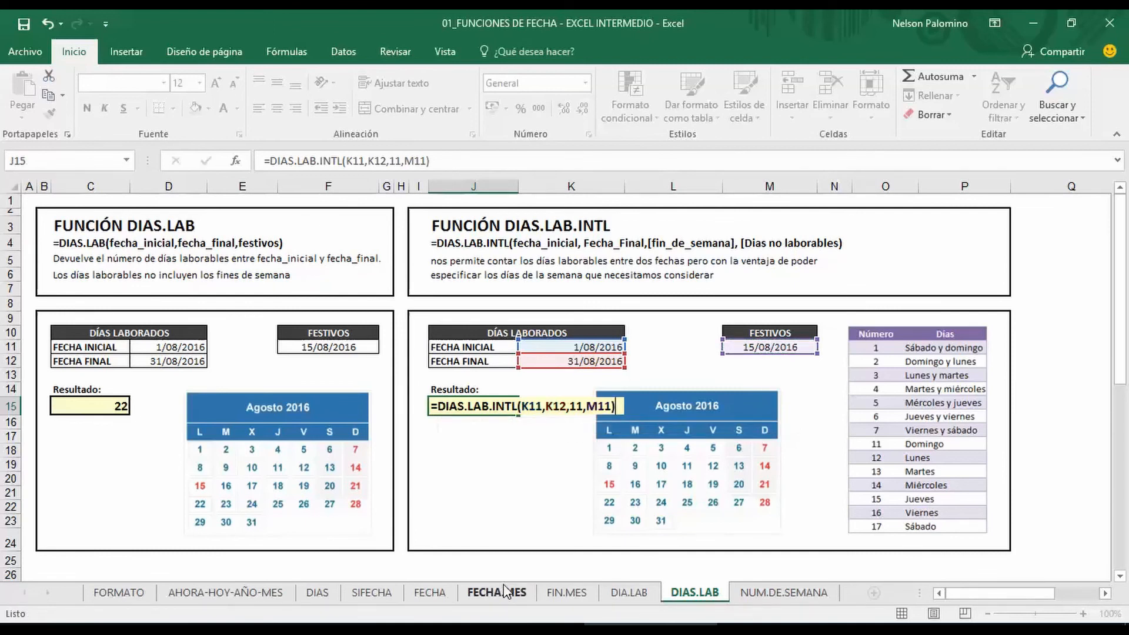
{"action": "key", "text": "Return"}
{"action": "left_click", "coordinate": [554, 492]}
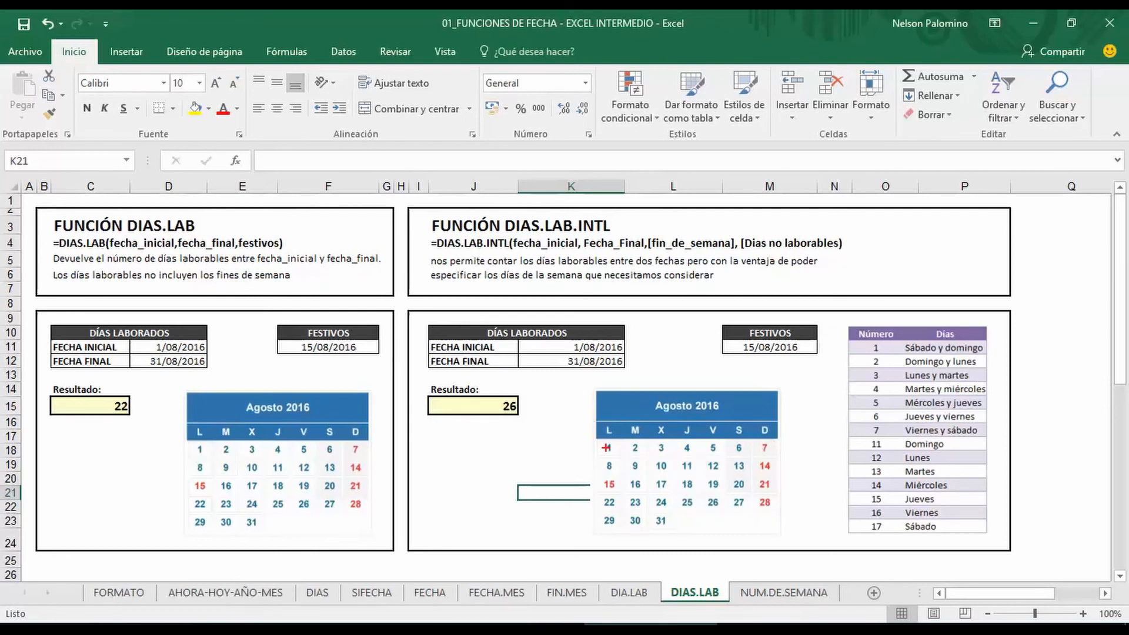
Strike through the Monday-to-Saturday working days on the DIAS.LAB.INTL example's calendar in red, add an arrow, and clear the annotations.
{"action": "left_click_drag", "start_coordinate": [606, 447], "coordinate": [745, 448]}
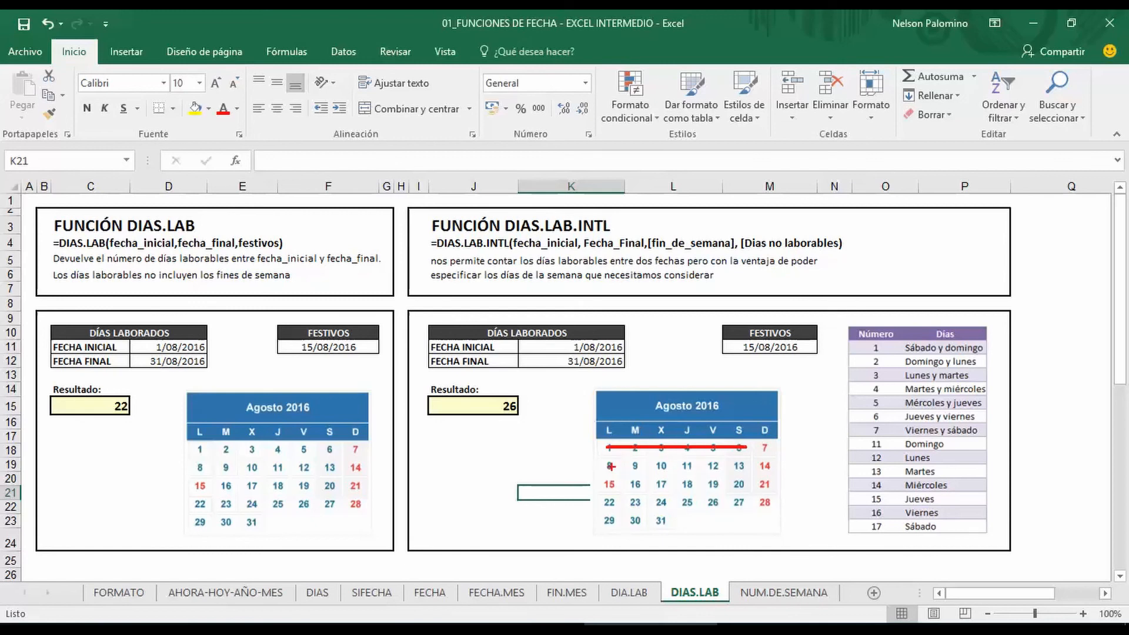
{"action": "left_click_drag", "start_coordinate": [608, 465], "coordinate": [753, 466]}
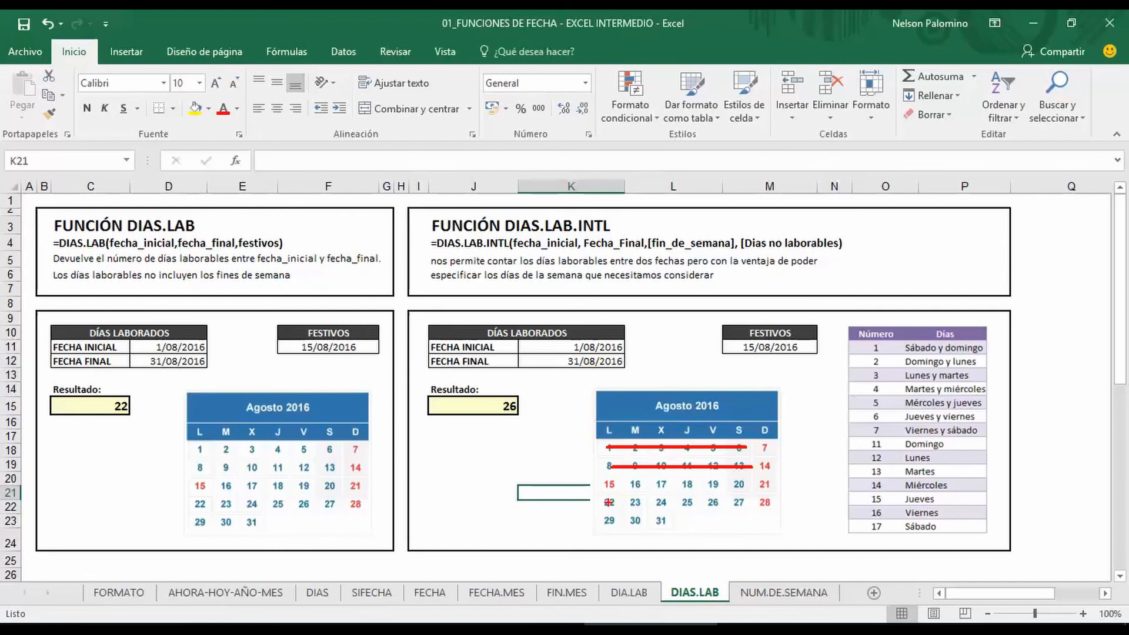
{"action": "left_click_drag", "start_coordinate": [609, 502], "coordinate": [746, 502]}
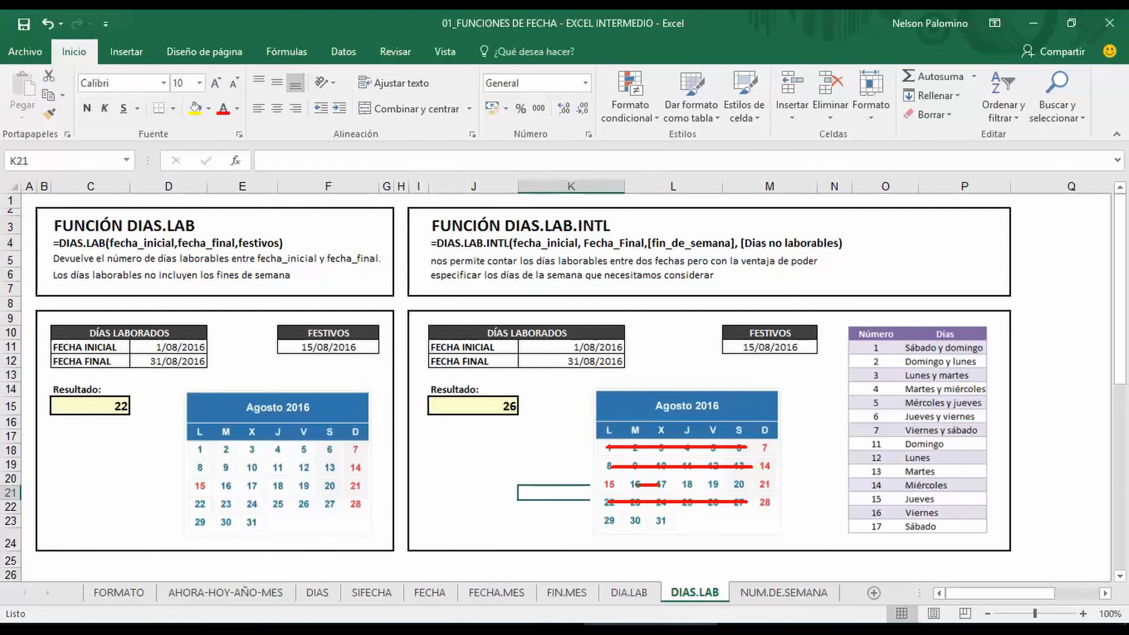
{"action": "left_click_drag", "start_coordinate": [666, 484], "coordinate": [724, 484]}
{"action": "mouse_move", "coordinate": [606, 520]}
{"action": "left_mouse_down"}
{"action": "mouse_move", "coordinate": [665, 522]}
{"action": "mouse_move", "coordinate": [729, 568]}
{"action": "left_mouse_up"}
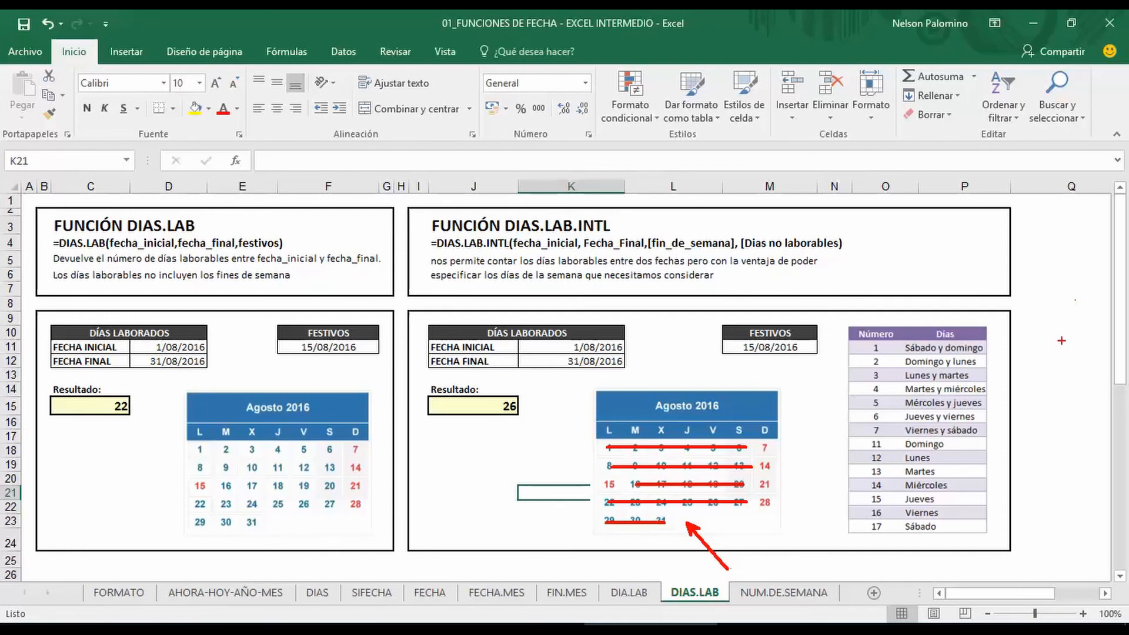
{"action": "left_click_drag", "start_coordinate": [996, 374], "coordinate": [1033, 358]}
{"action": "key", "text": "Escape"}
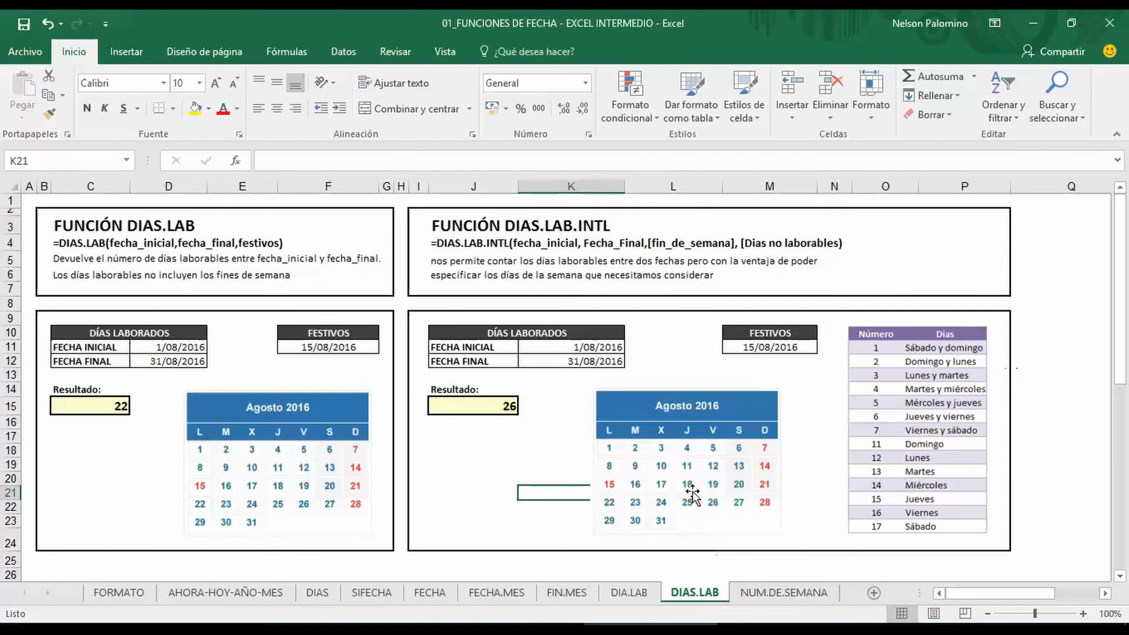
Switch to the NUM.DE.SEMANA sheet and show its table of dates and week numbers.
{"action": "left_click", "coordinate": [772, 603]}
{"action": "left_click", "coordinate": [352, 355]}
{"action": "scroll", "coordinate": [89, 335], "scroll_direction": "up", "scroll_amount": 1}
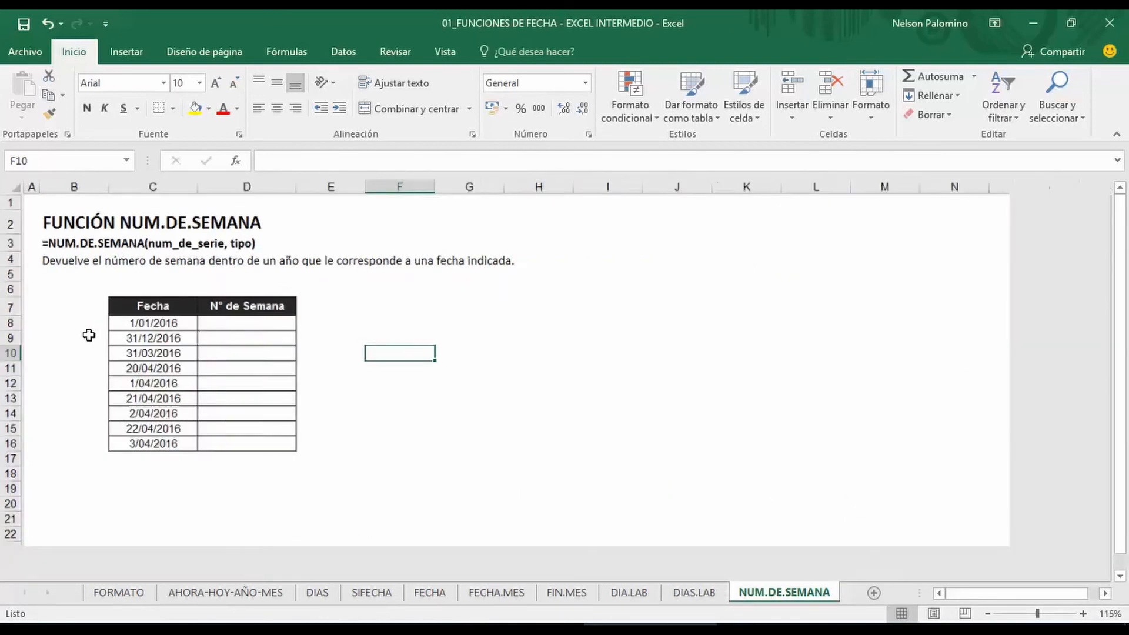
Show January 2016 in the system clock's calendar, examine the year's first week, and close the calendar.
{"action": "scroll", "coordinate": [89, 335], "scroll_direction": "up", "scroll_amount": 1}
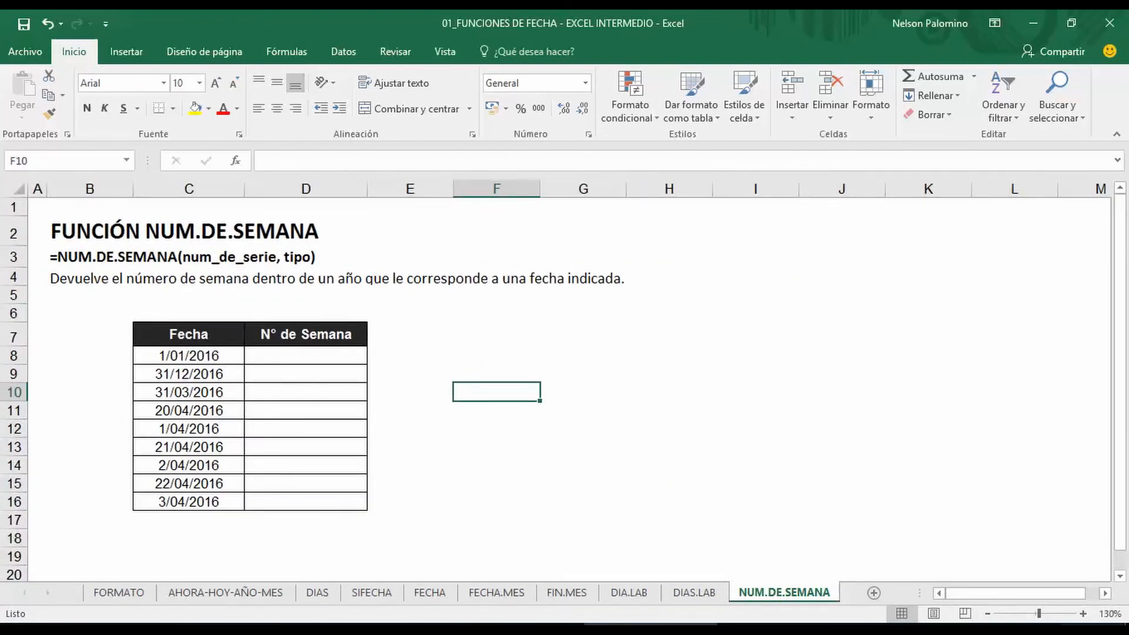
{"action": "left_click", "coordinate": [1062, 630]}
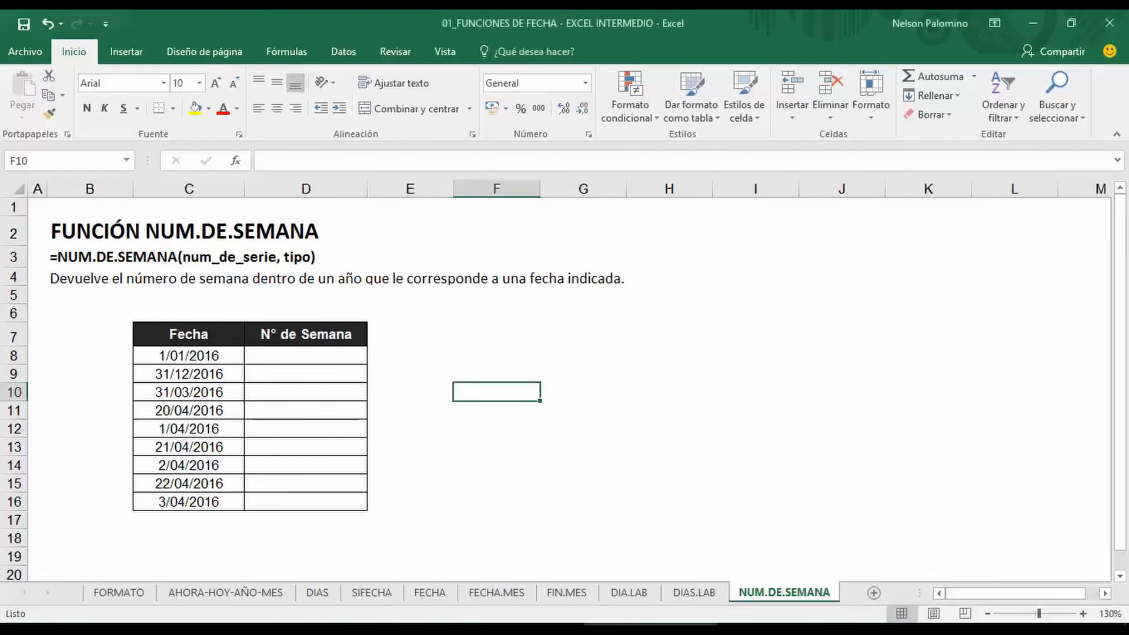
{"action": "left_click", "coordinate": [1062, 629]}
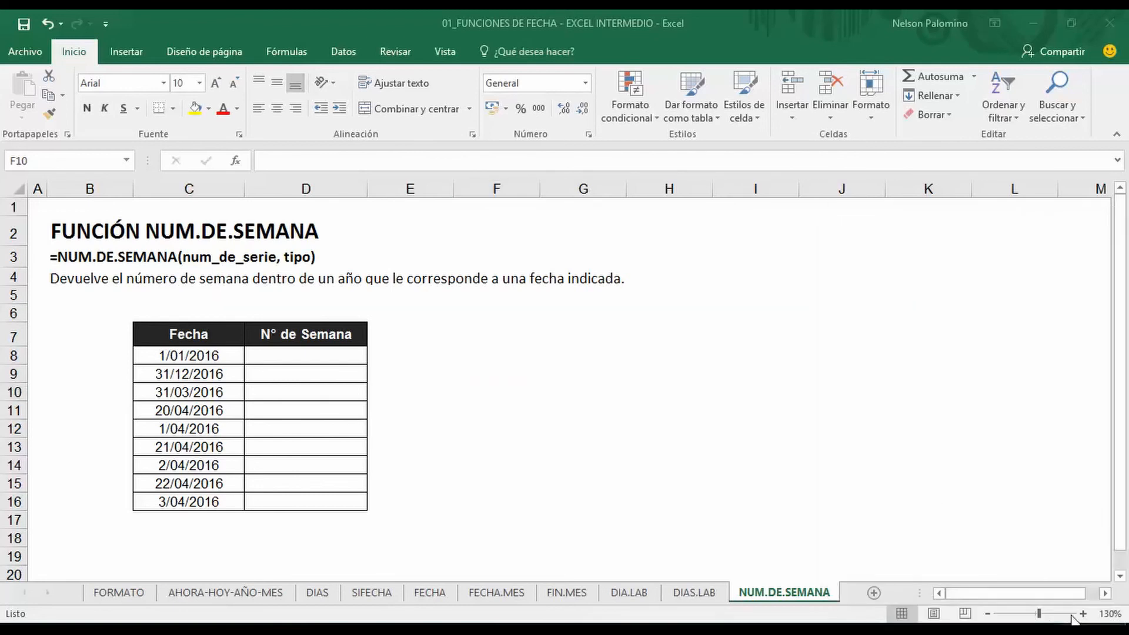
{"action": "left_click", "coordinate": [916, 326]}
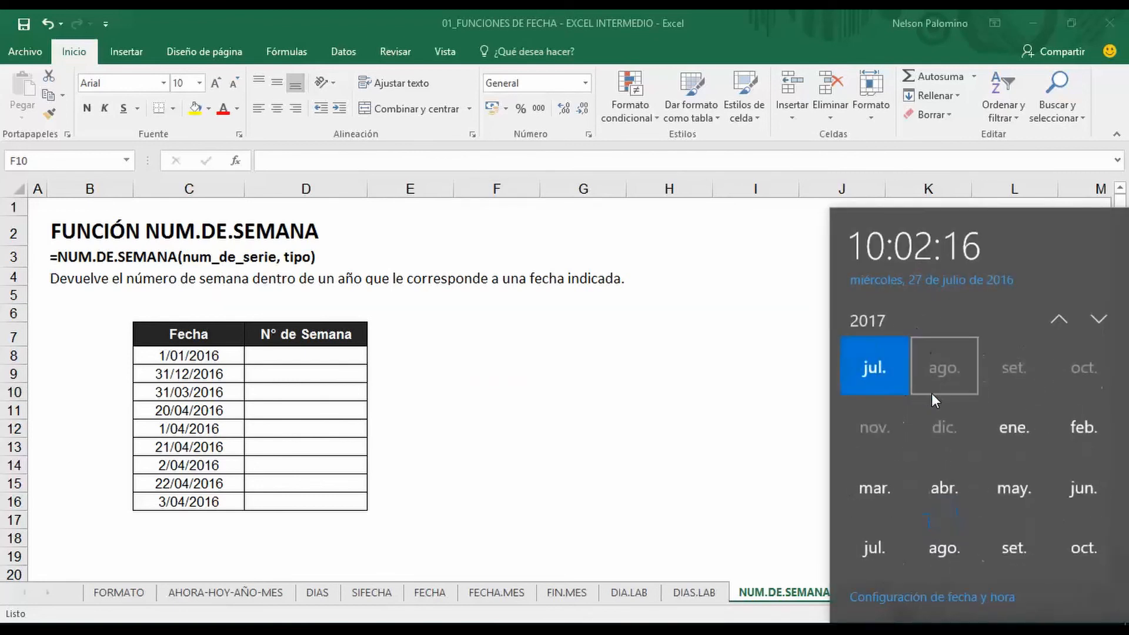
{"action": "scroll", "coordinate": [955, 422], "scroll_direction": "up", "scroll_amount": 1}
{"action": "scroll", "coordinate": [955, 424], "scroll_direction": "up", "scroll_amount": 2}
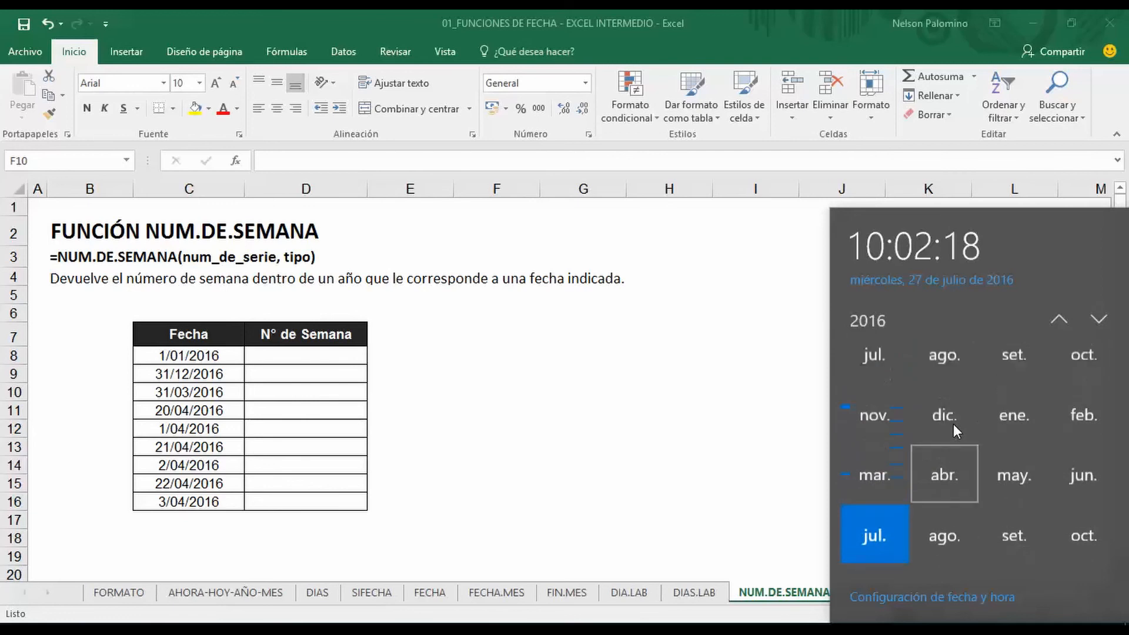
{"action": "scroll", "coordinate": [945, 415], "scroll_direction": "up", "scroll_amount": 2}
{"action": "scroll", "coordinate": [946, 418], "scroll_direction": "down", "scroll_amount": 3}
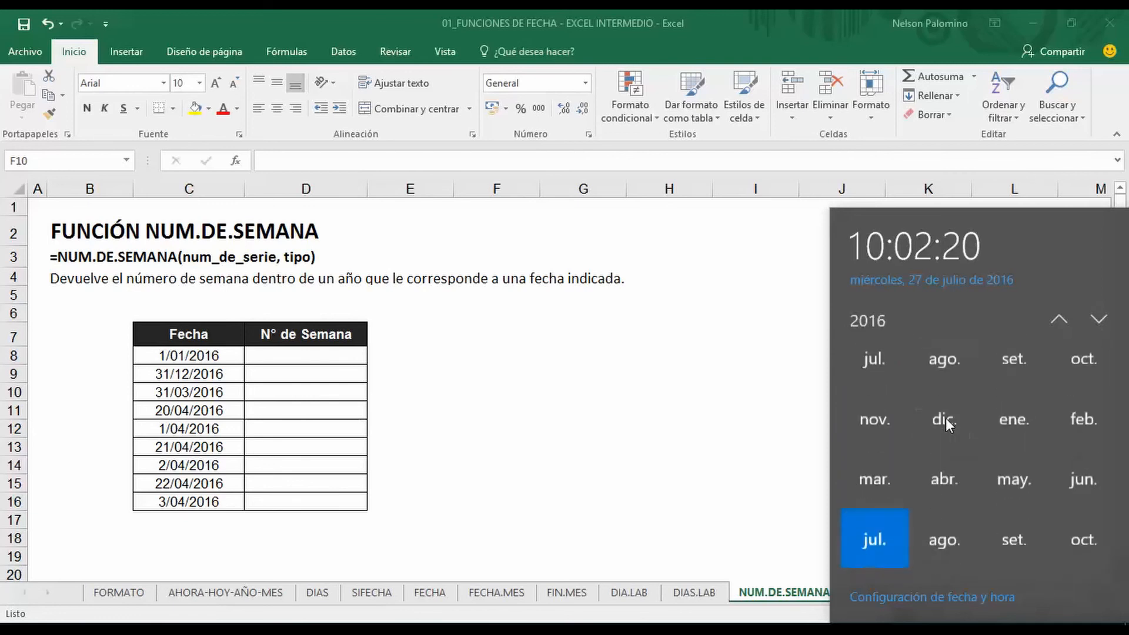
{"action": "left_click", "coordinate": [1014, 394]}
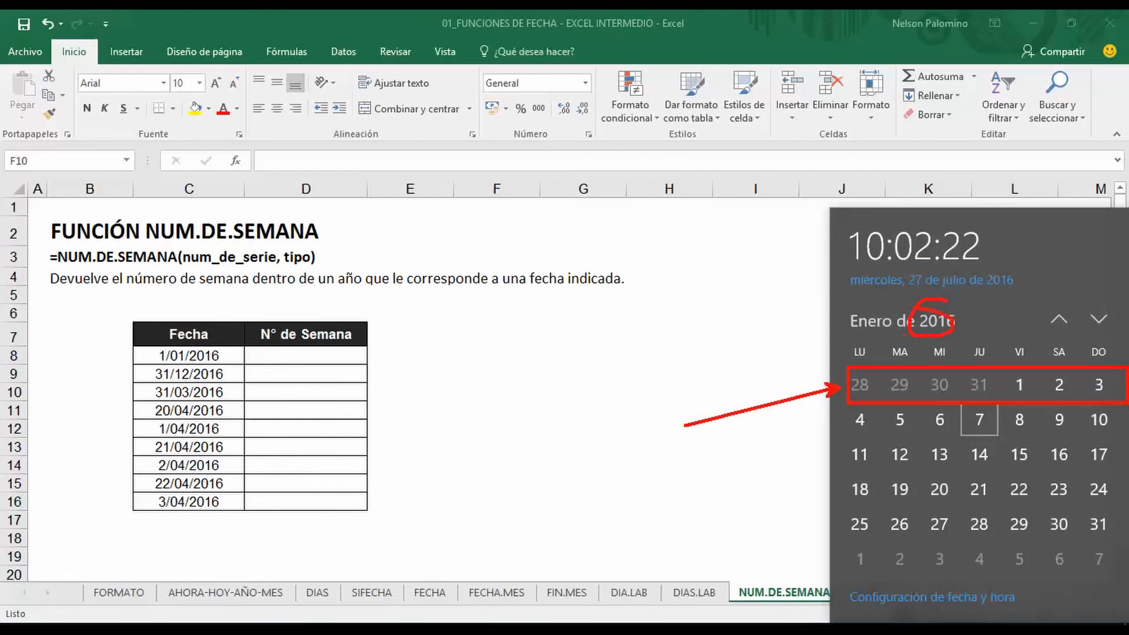
{"action": "left_click", "coordinate": [615, 363]}
Enter =NUM.DE.SEMANA(C8) in D8 to get the week number of the first date.
{"action": "left_click", "coordinate": [274, 356]}
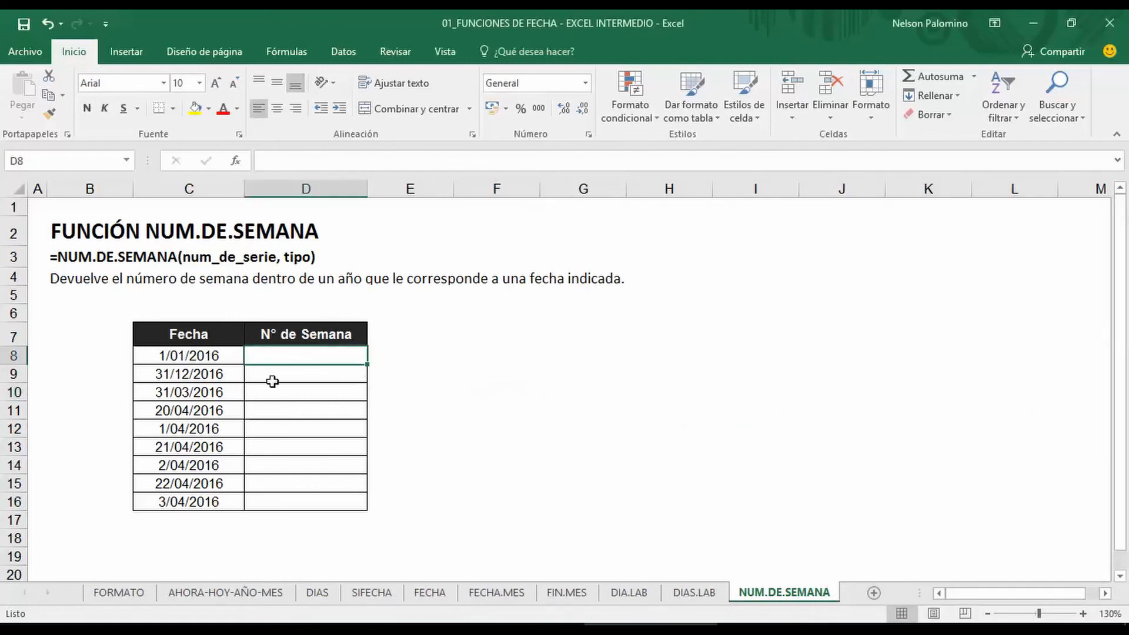
{"action": "left_click", "coordinate": [171, 356]}
{"action": "left_click", "coordinate": [285, 356]}
{"action": "type", "text": "="}
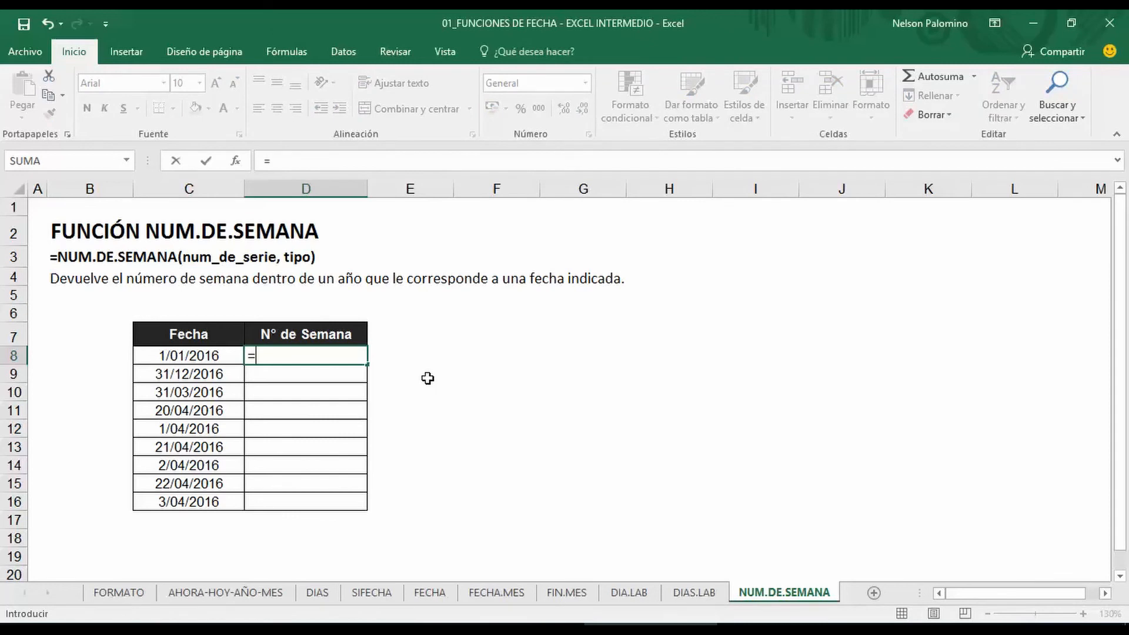
{"action": "type", "text": "num"}
{"action": "key", "text": "Tab"}
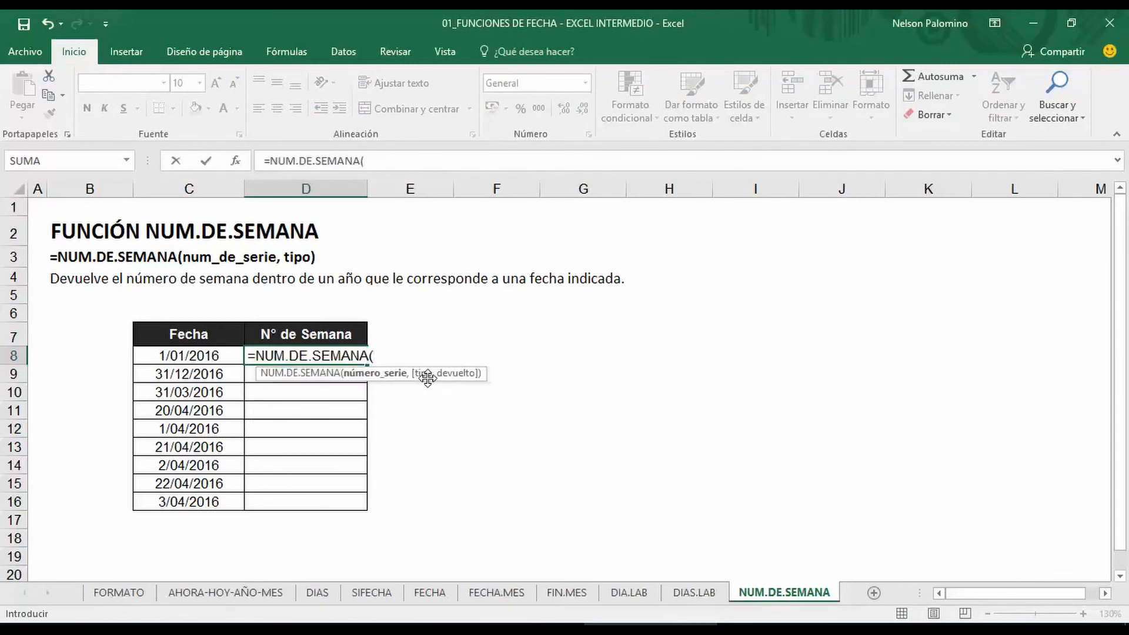
{"action": "left_click", "coordinate": [206, 357]}
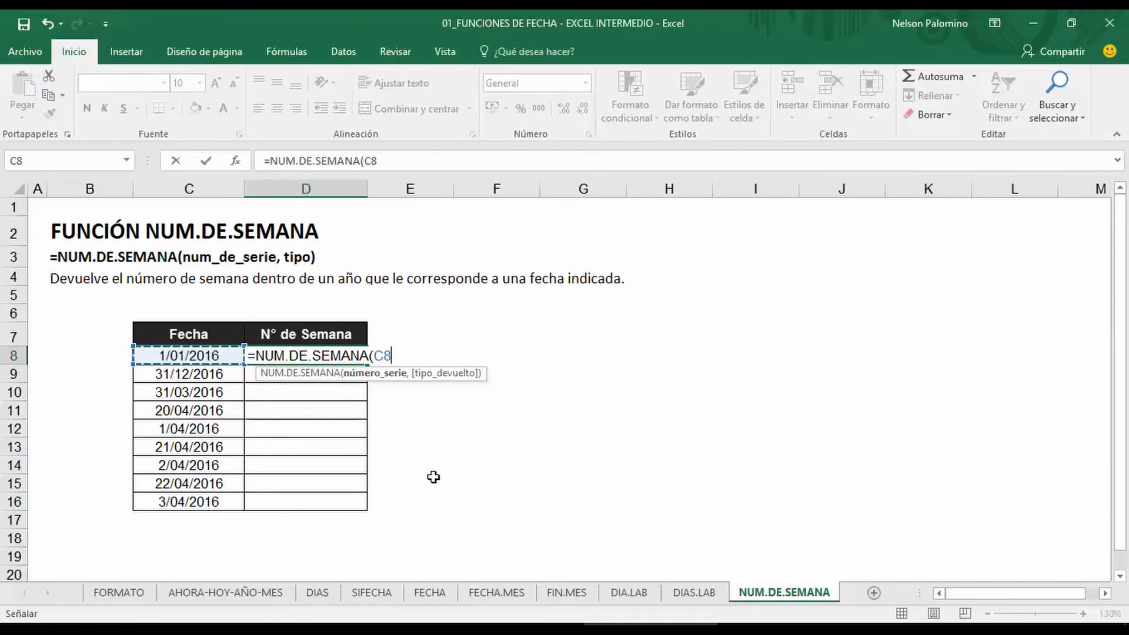
{"action": "key", "text": "Return"}
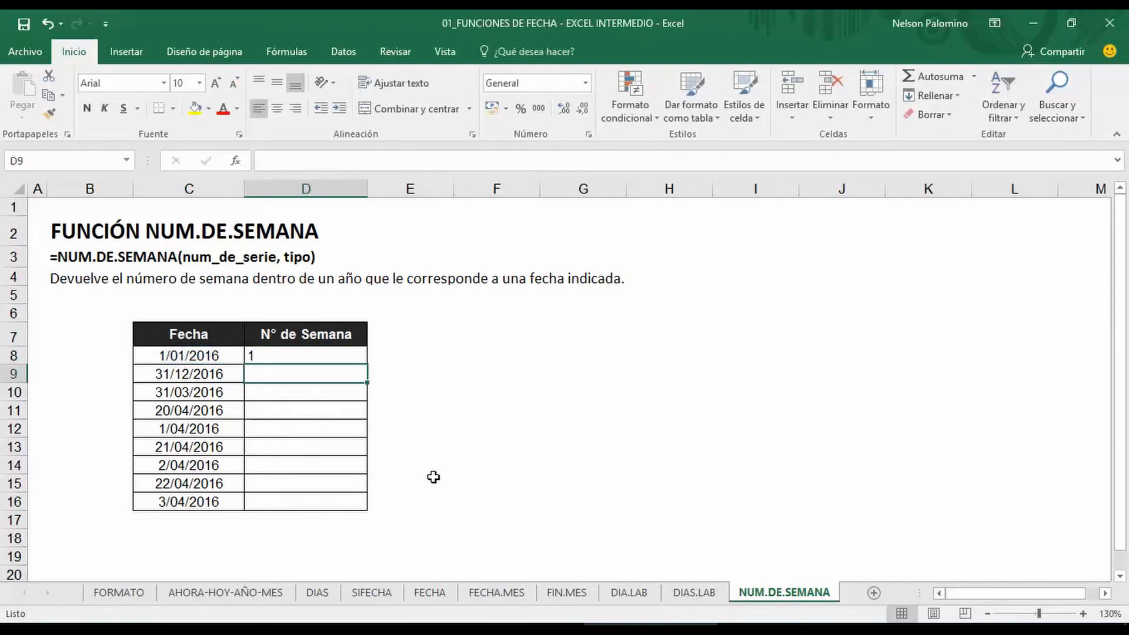
Copy the D8 week-number formula down through D16 and check the row for 31/12/2016.
{"action": "left_click", "coordinate": [335, 357]}
{"action": "left_click_drag", "start_coordinate": [367, 366], "coordinate": [368, 510]}
{"action": "left_click", "coordinate": [176, 374]}
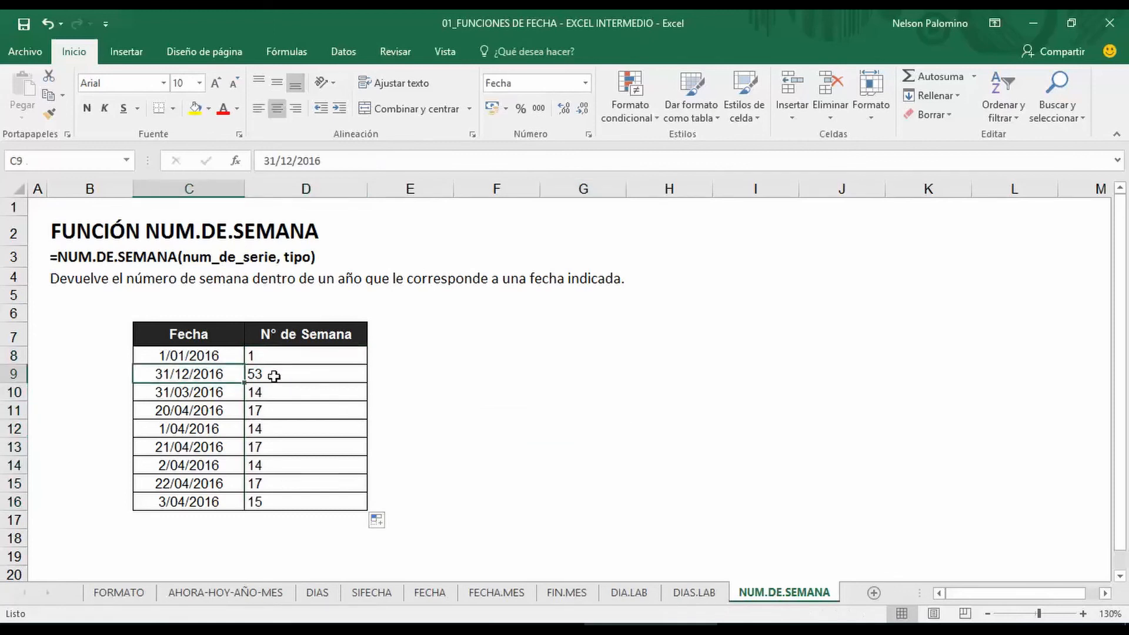
{"action": "left_click", "coordinate": [276, 374]}
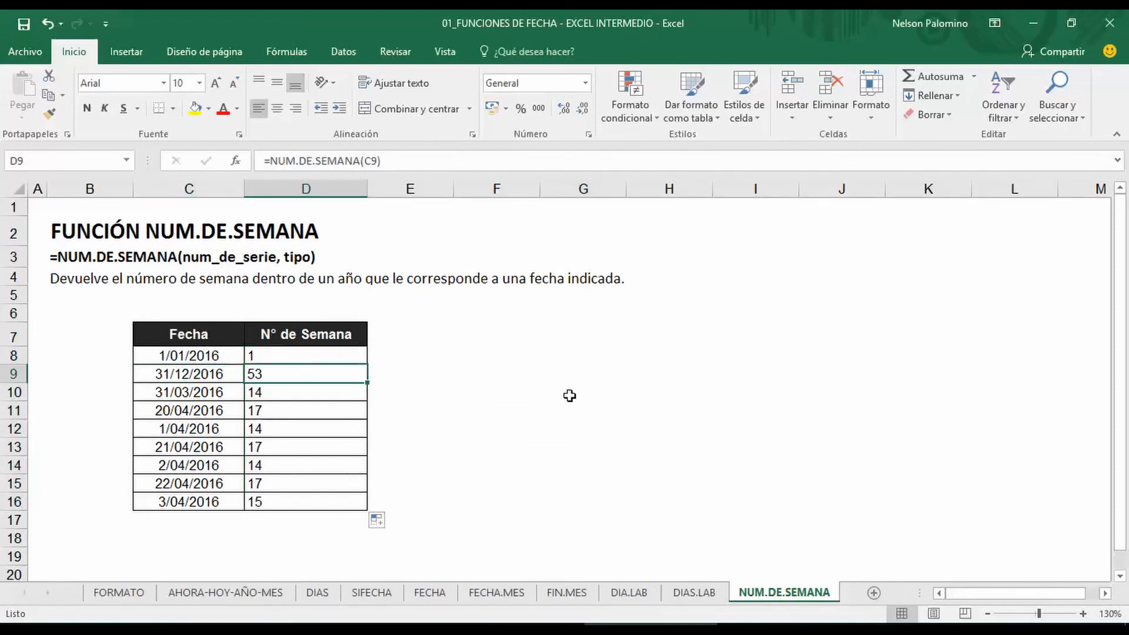